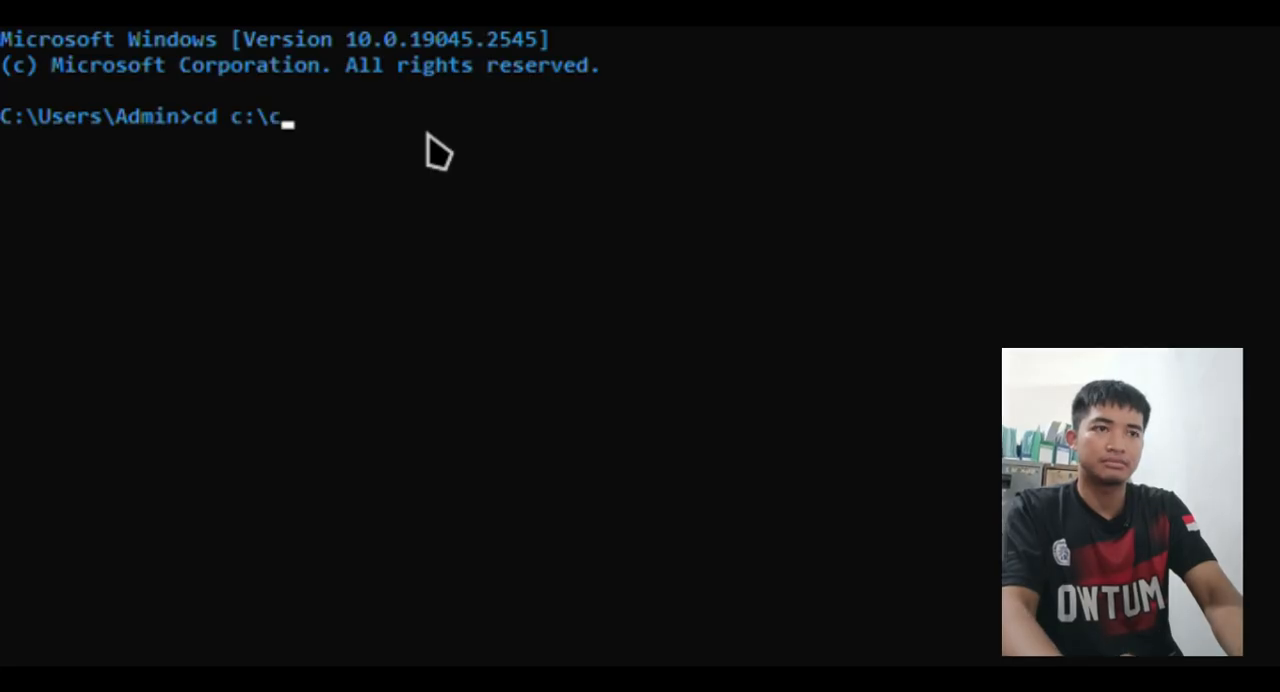
- Change the working directory to c:\xampp\mysql\bin
key(BackSpace)
text(xampp)
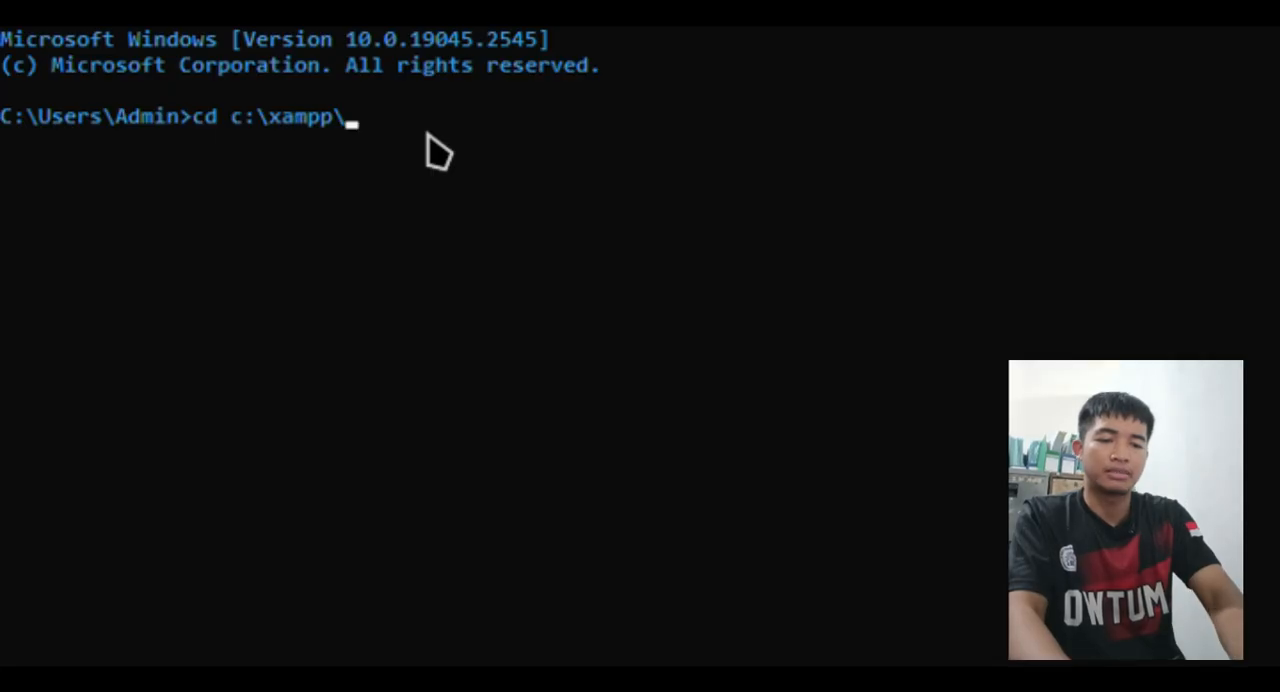
text(\mysql)
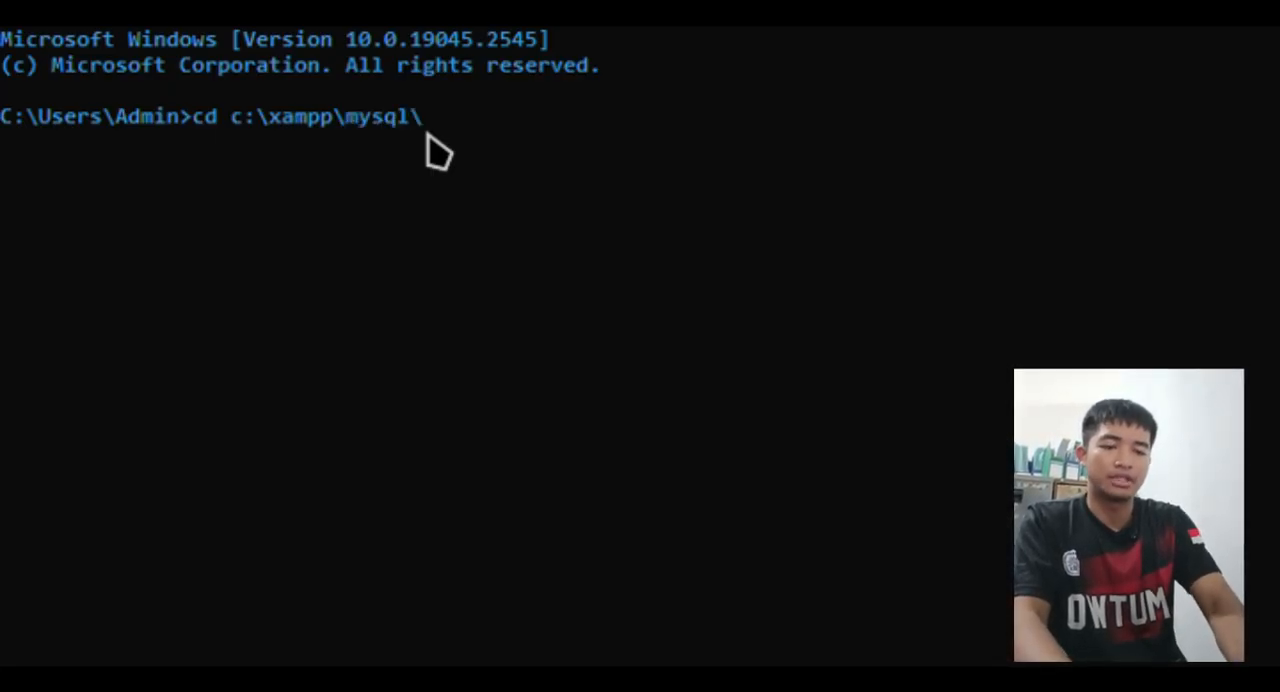
text(\bin)
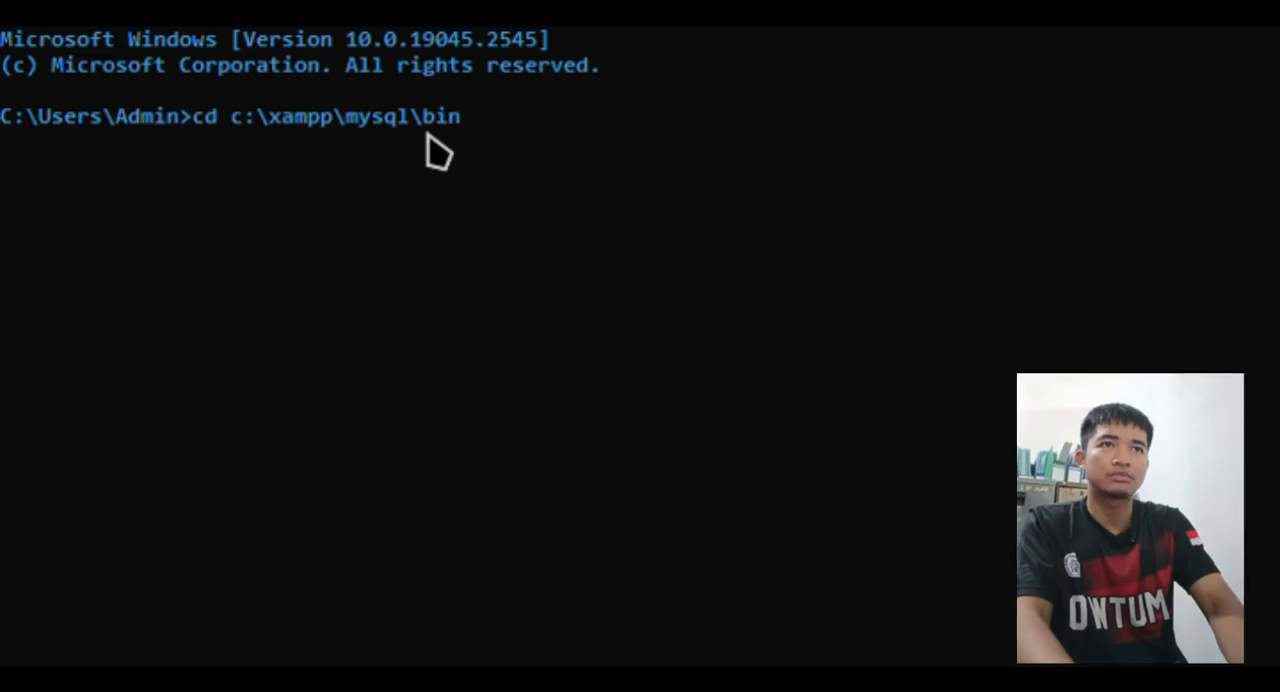
key(Return)
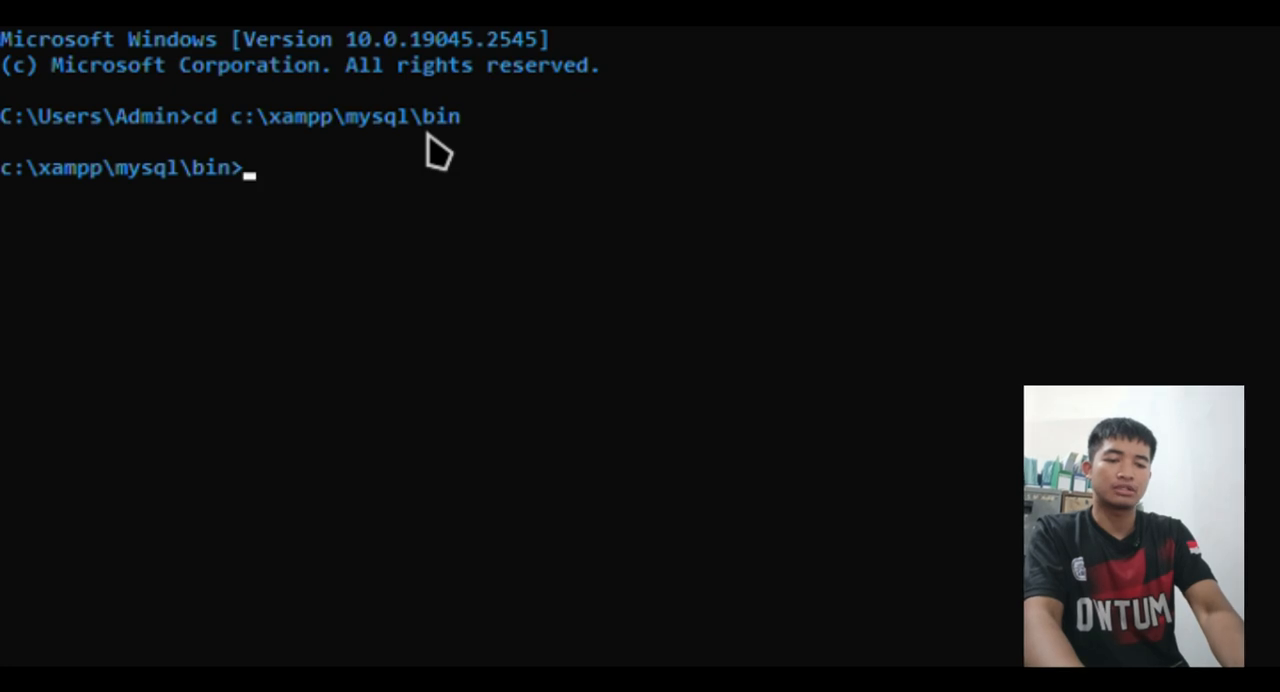
- Log in to the MySQL client as root with the -p option and submit the password prompt
text(mys)
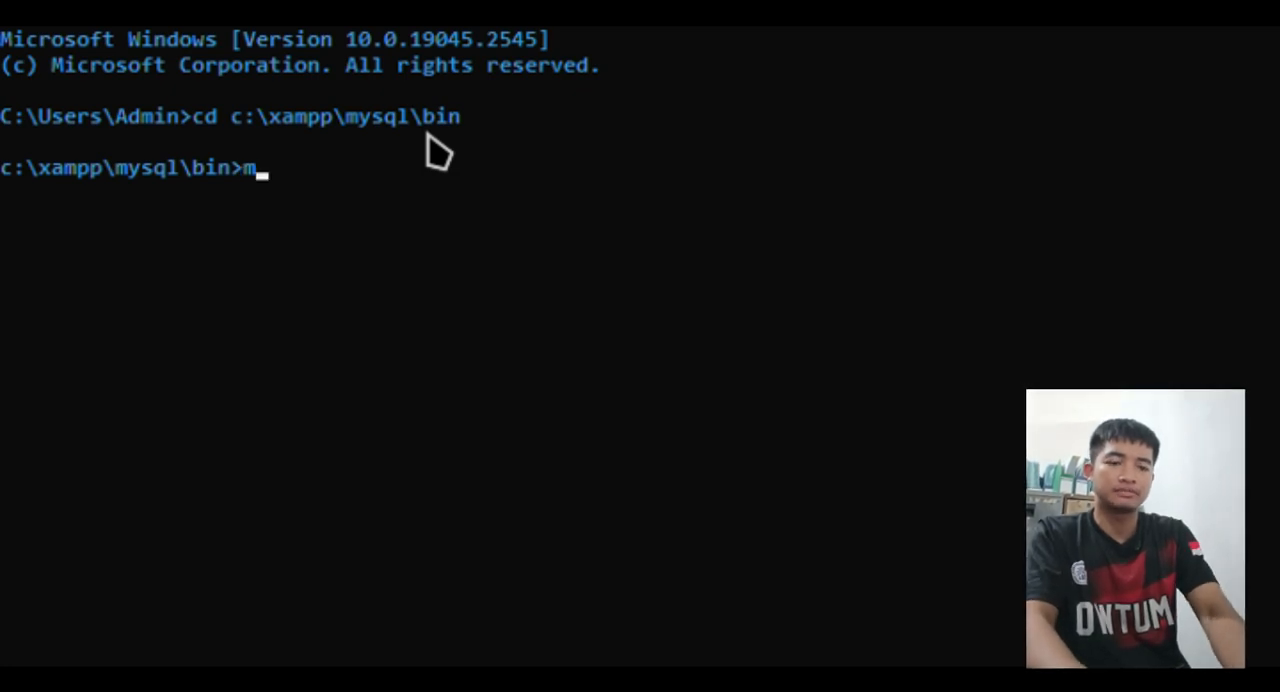
text(ql)
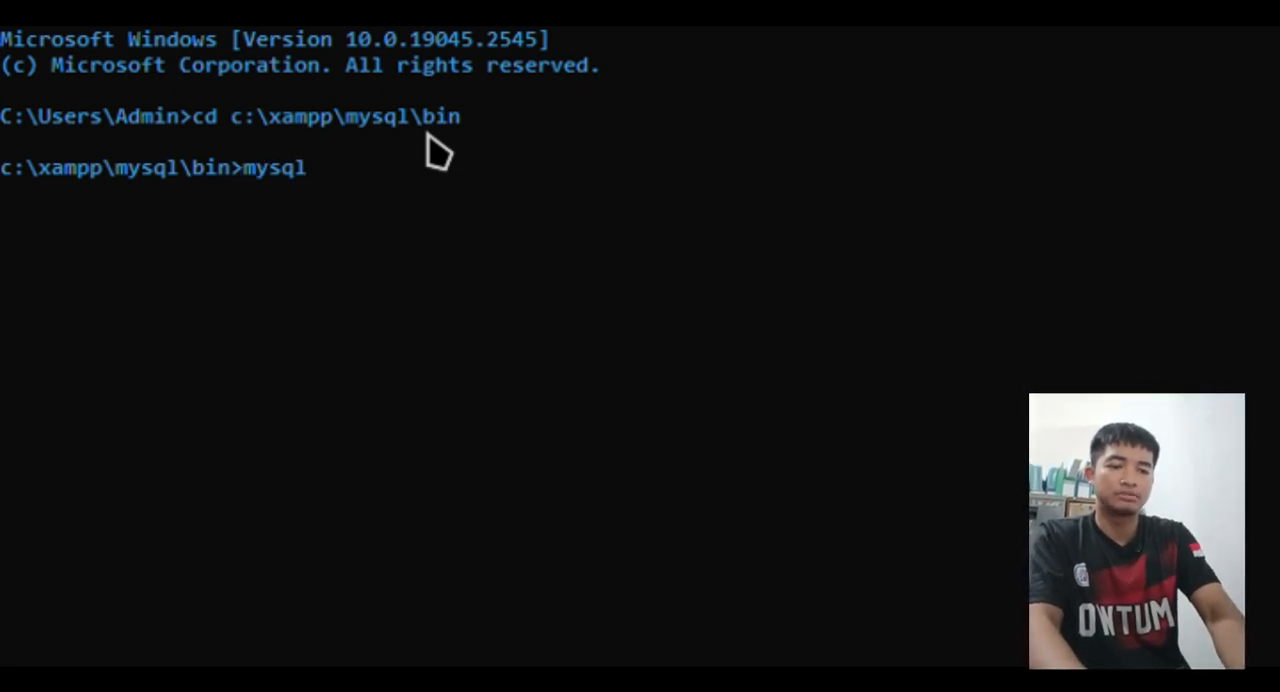
text( -u)
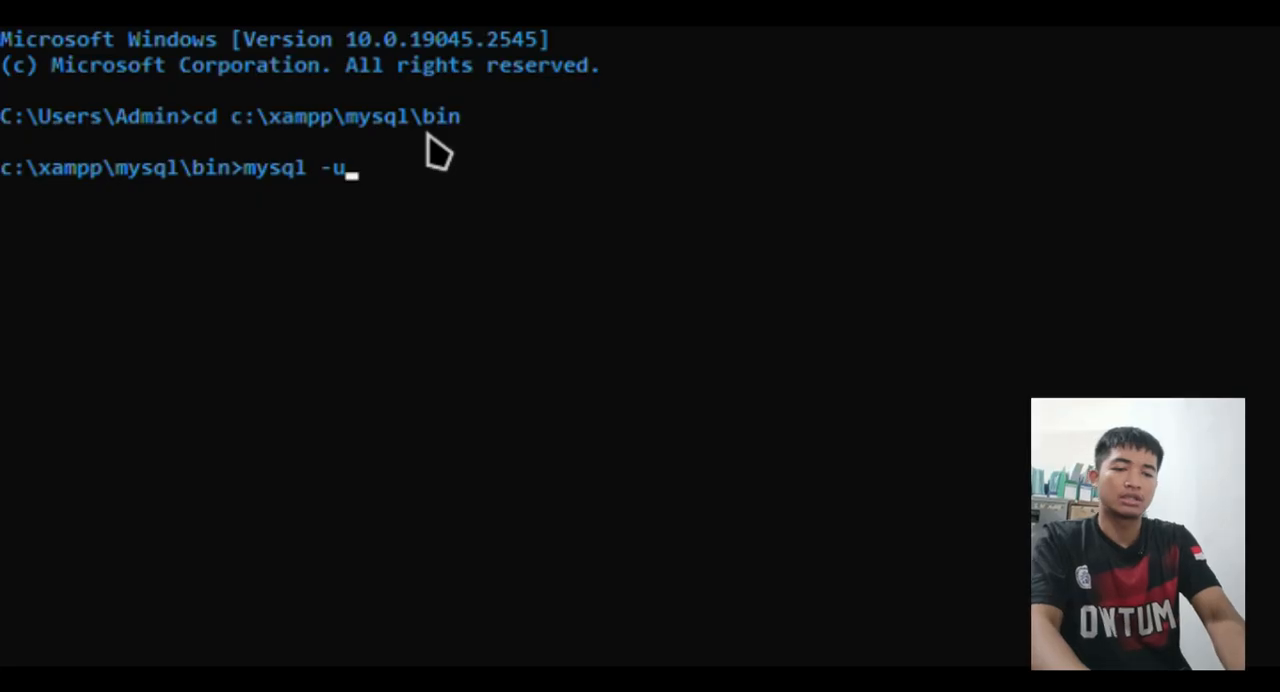
text( rott)
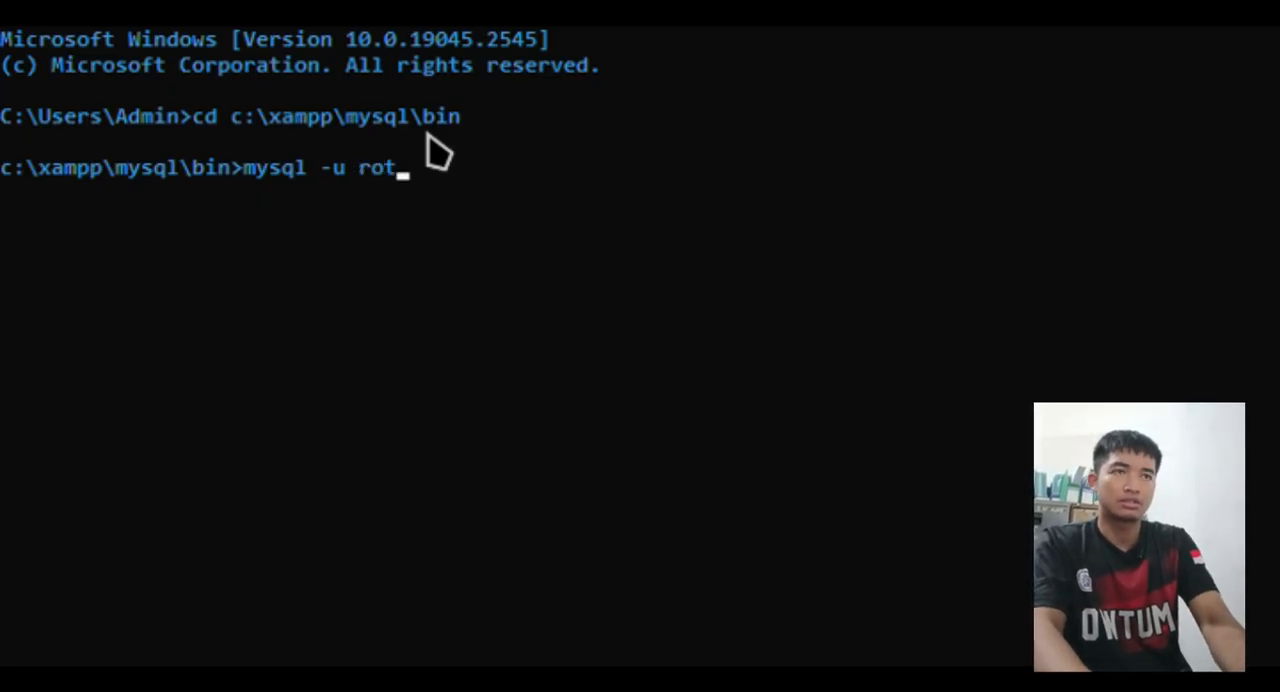
key(BackSpace)
key(BackSpace)
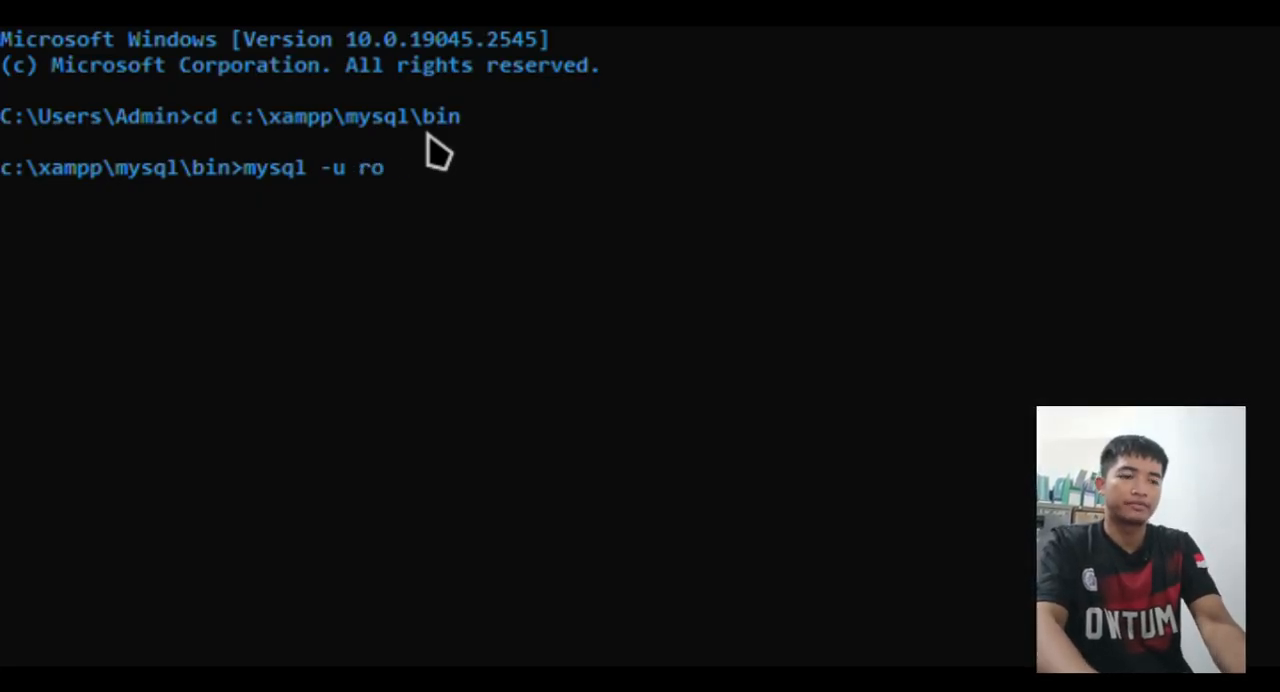
text(ot -p)
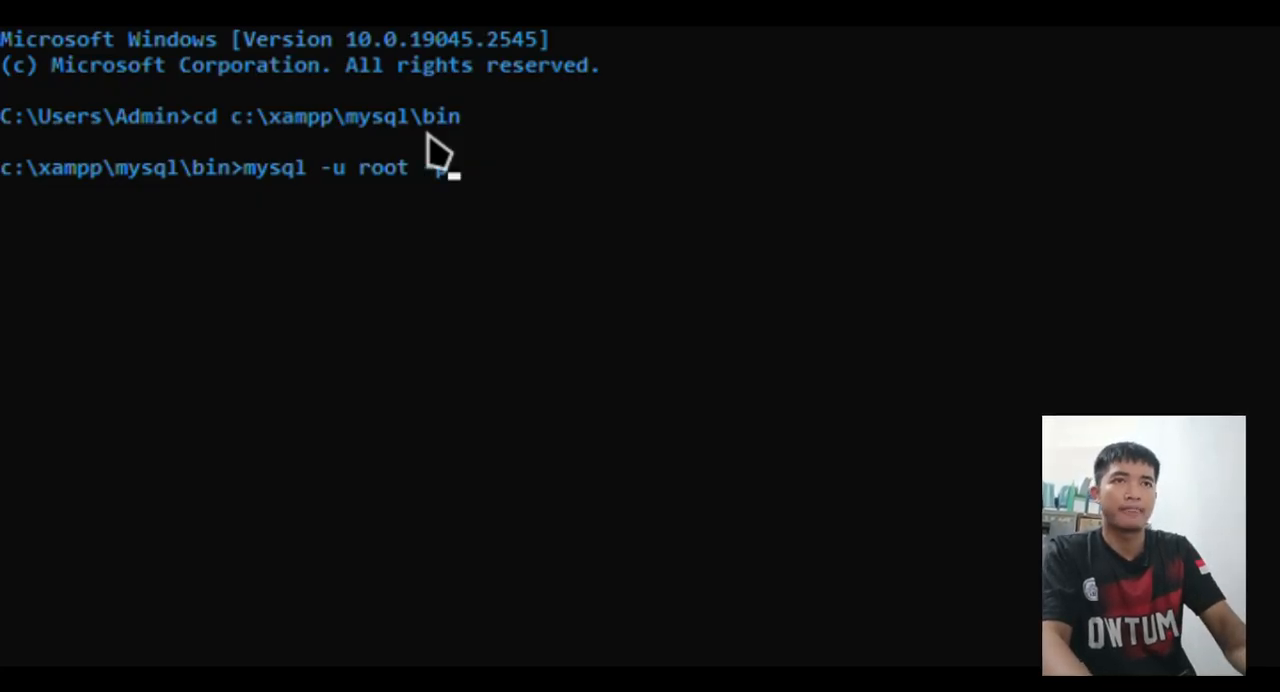
key(Return)
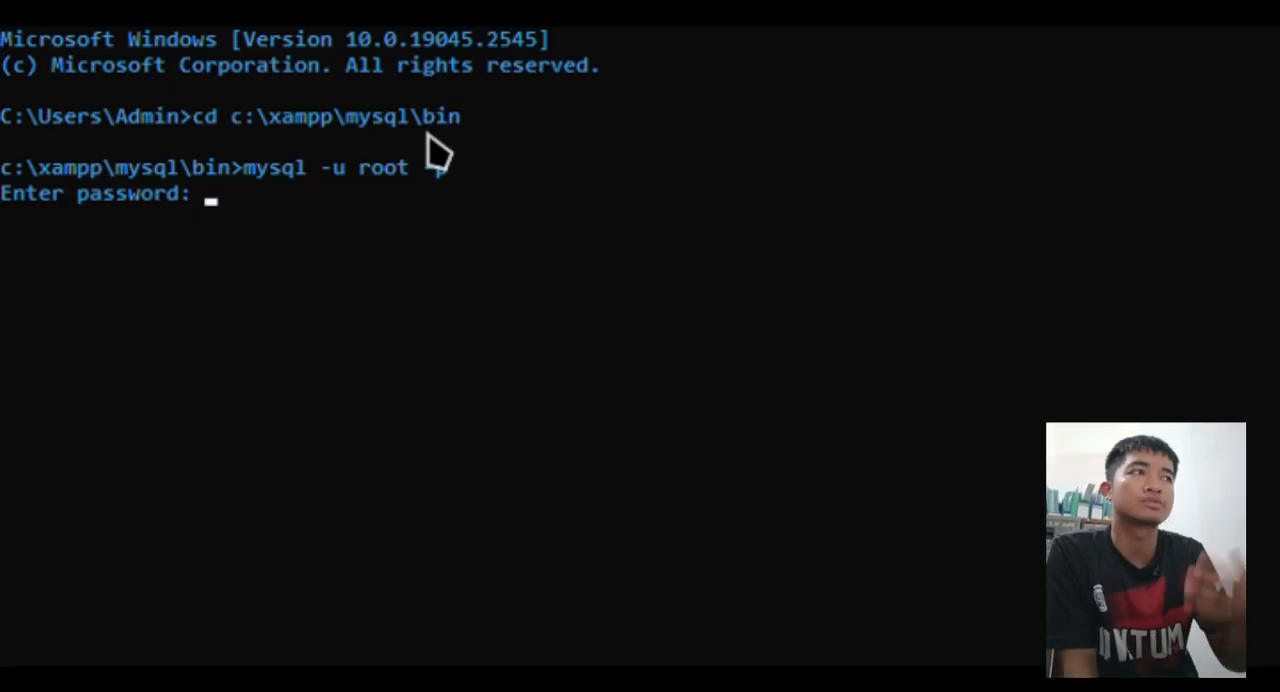
key(Return)
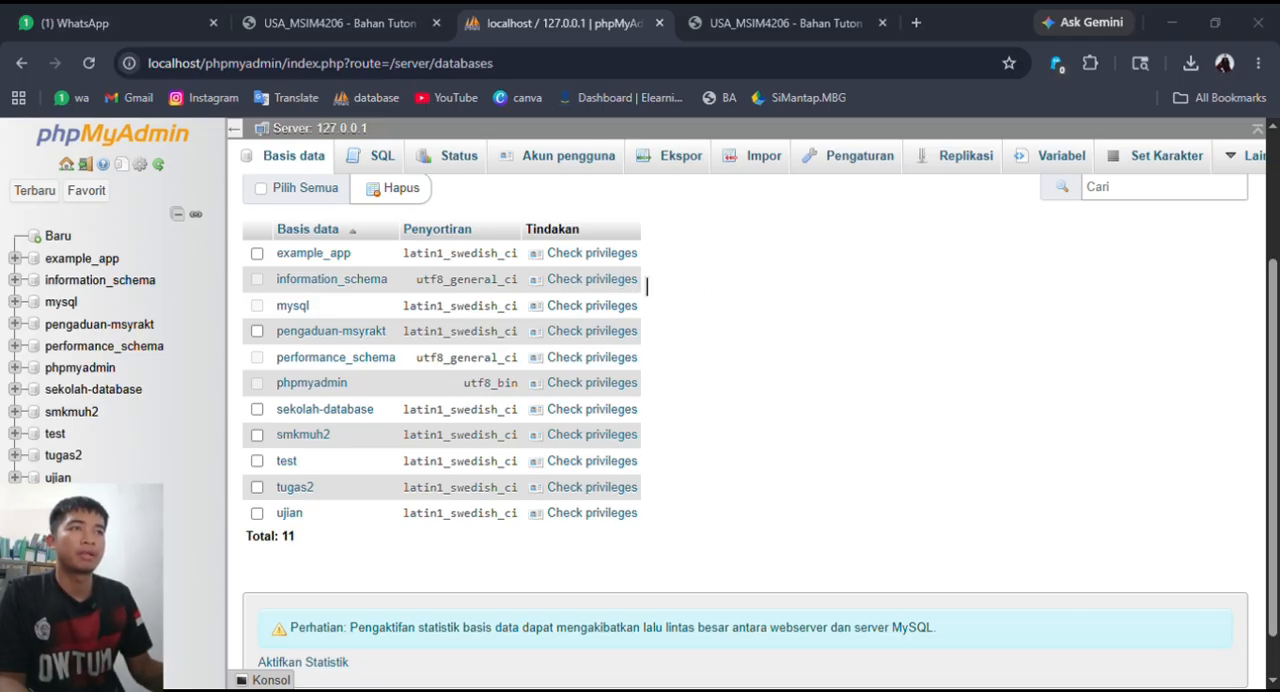
- Switch to phpMyAdmin in the browser and open the server's database list from the server home page
click(735, 289)
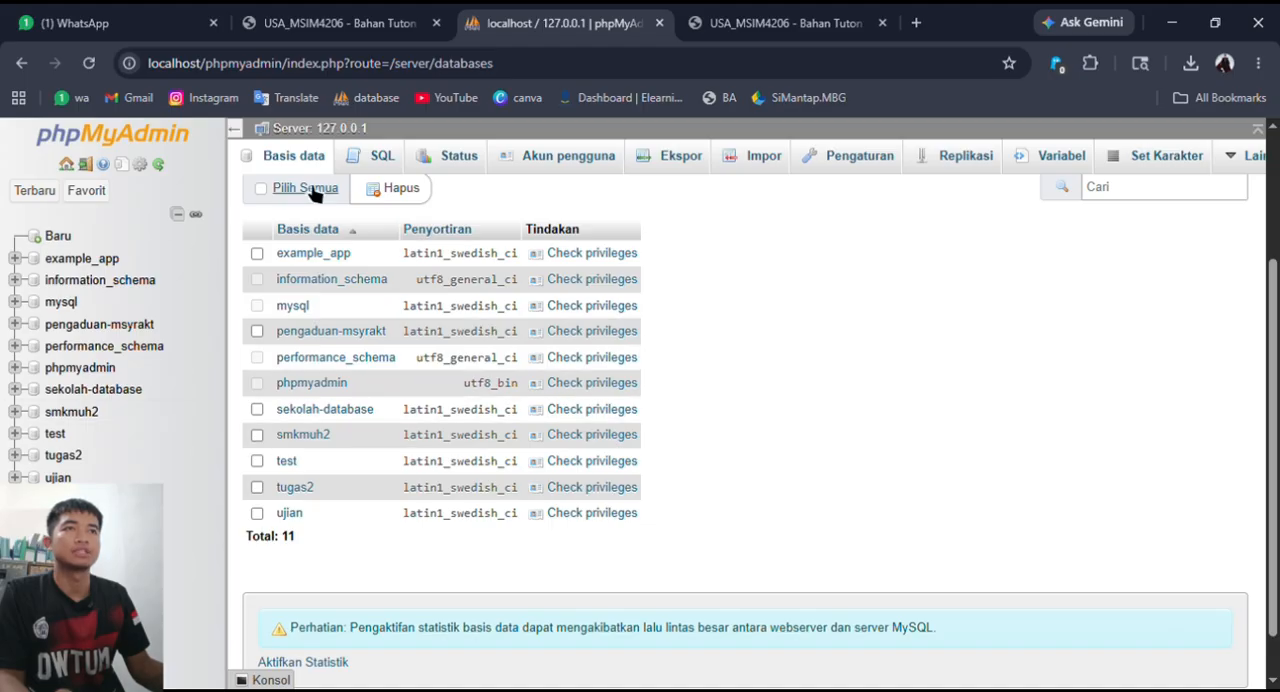
click(310, 129)
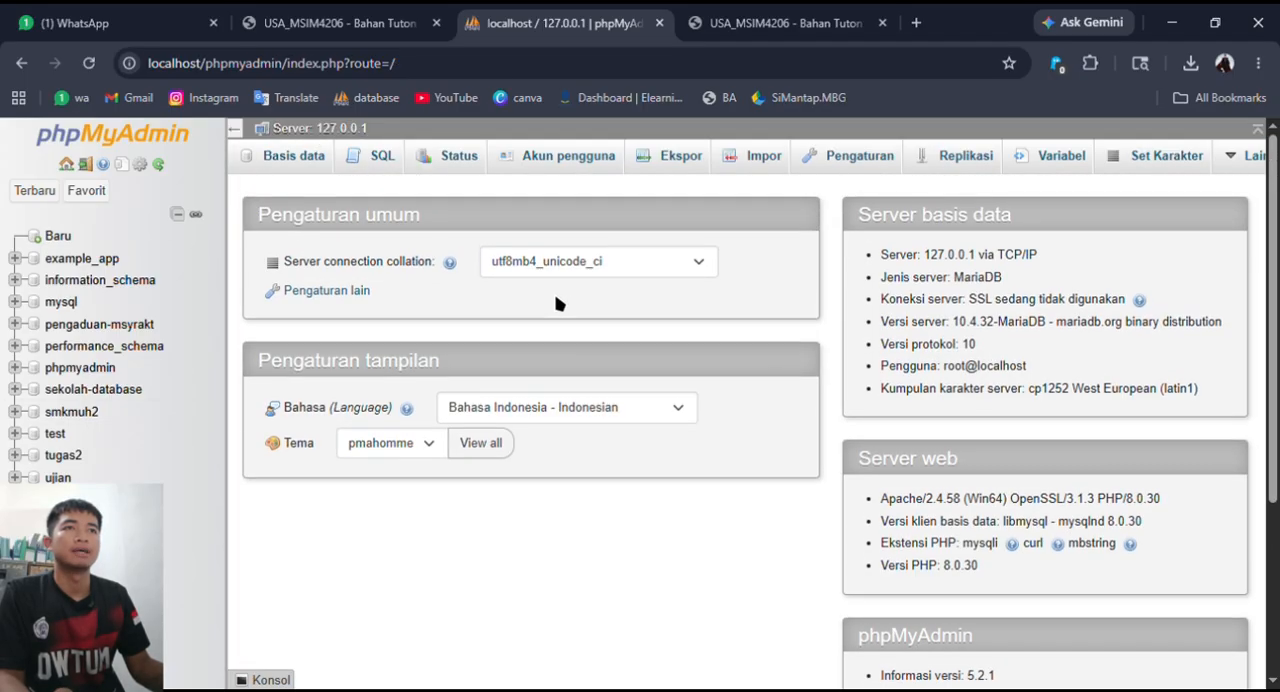
click(300, 157)
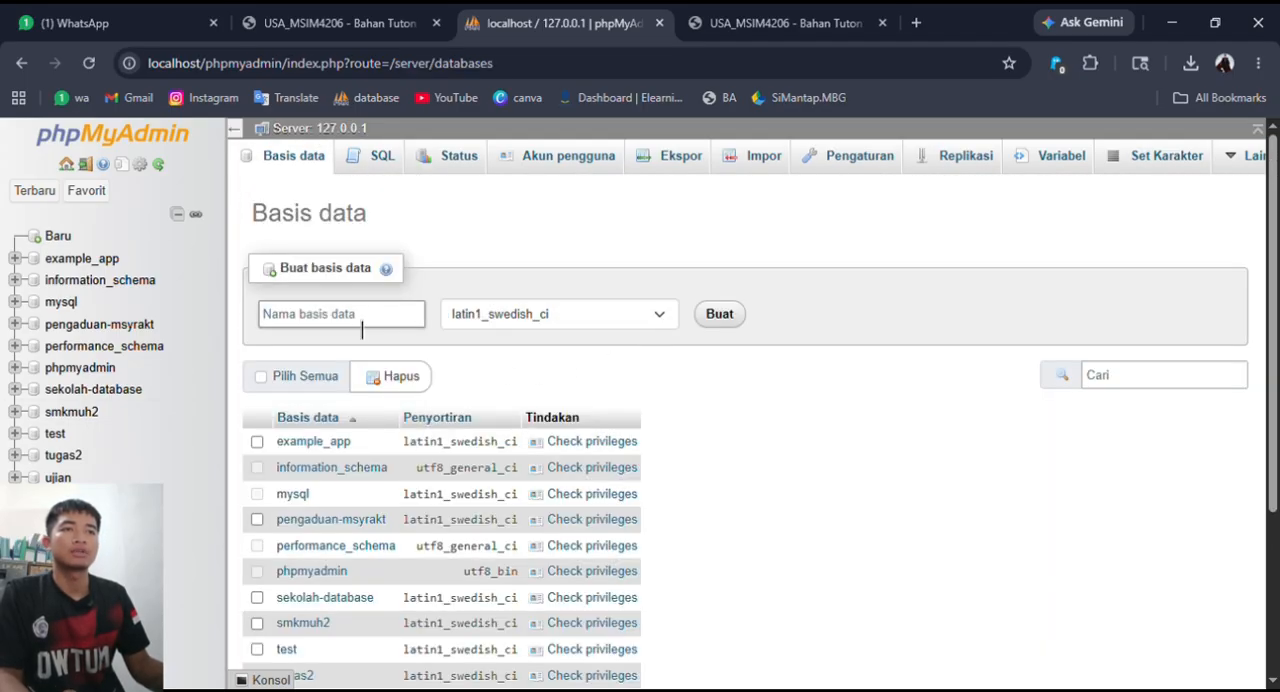
- Try to create a database named Tugas2 with the latin1_swedish_ci collation
click(368, 320)
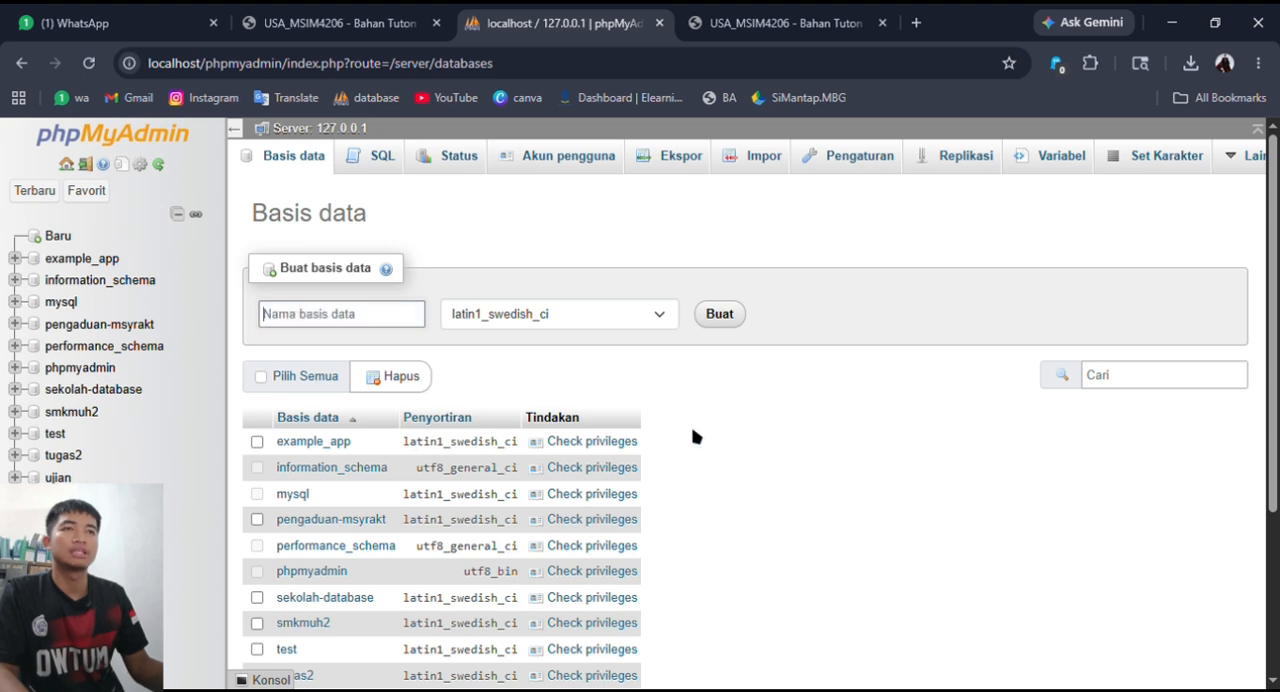
scroll(715, 443, down, 1)
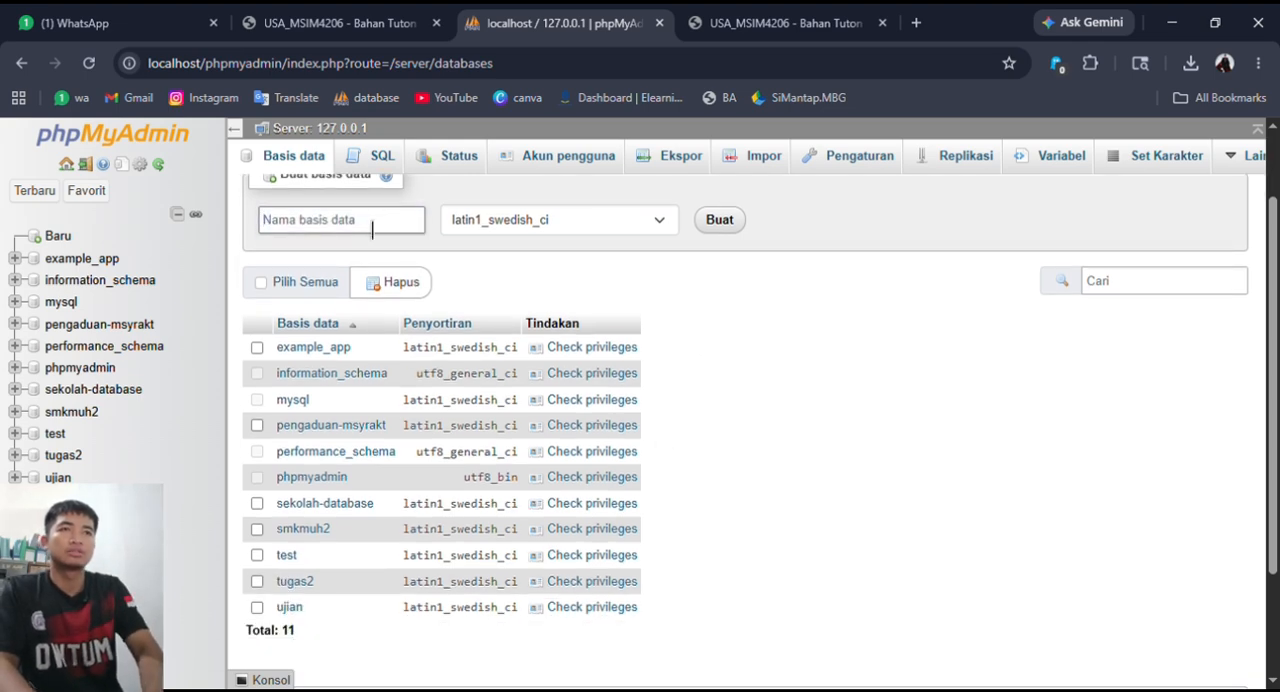
text(Tua)
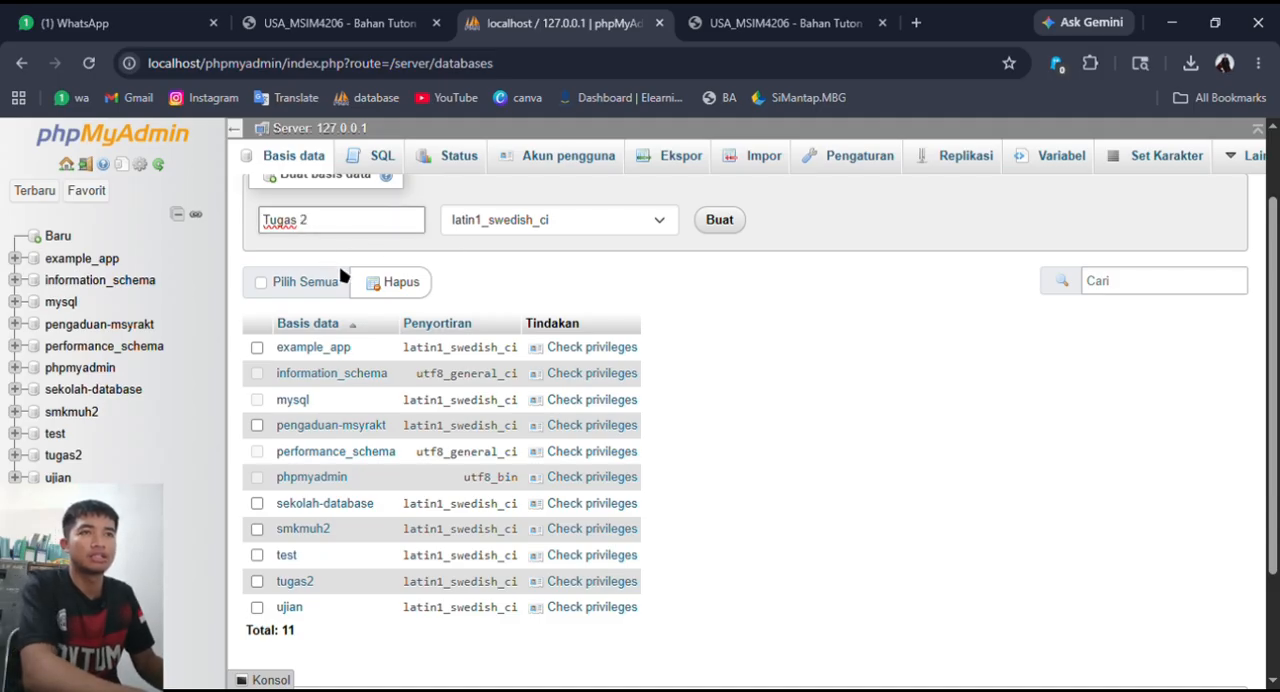
key(BackSpace)
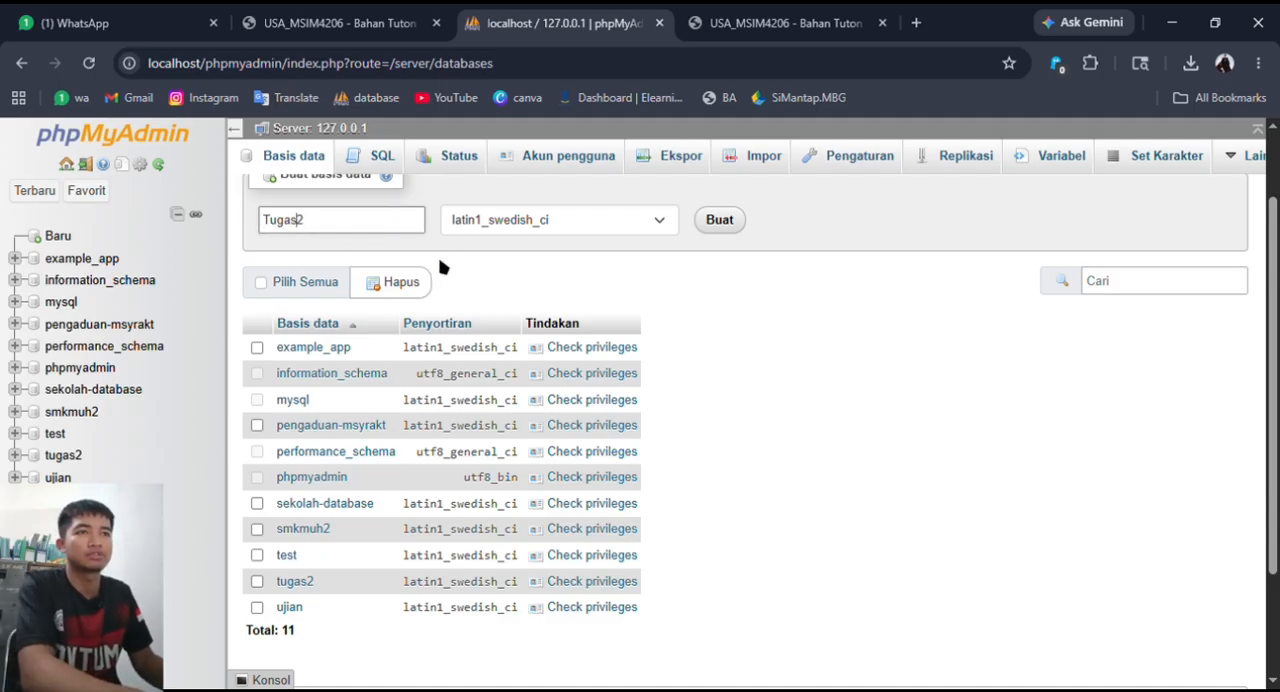
click(720, 220)
scroll(686, 277, up, 2)
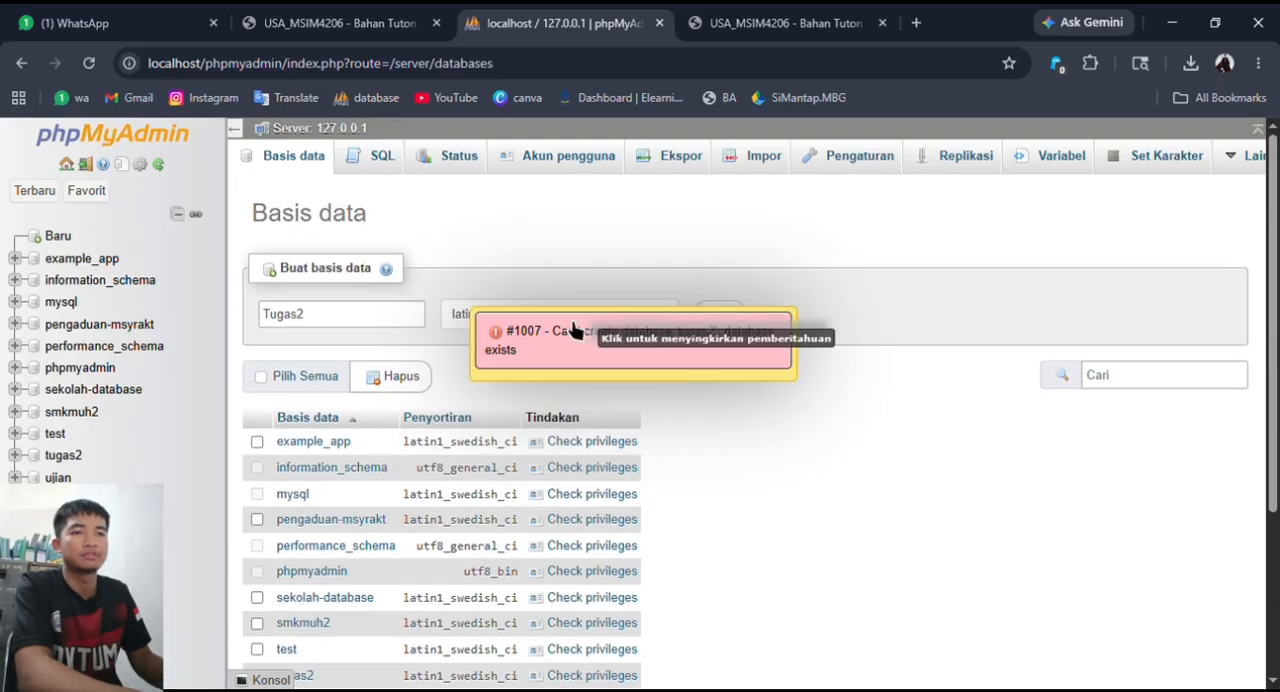
- Drop the existing tugas2 database from the server's database list
scroll(543, 509, down, 2)
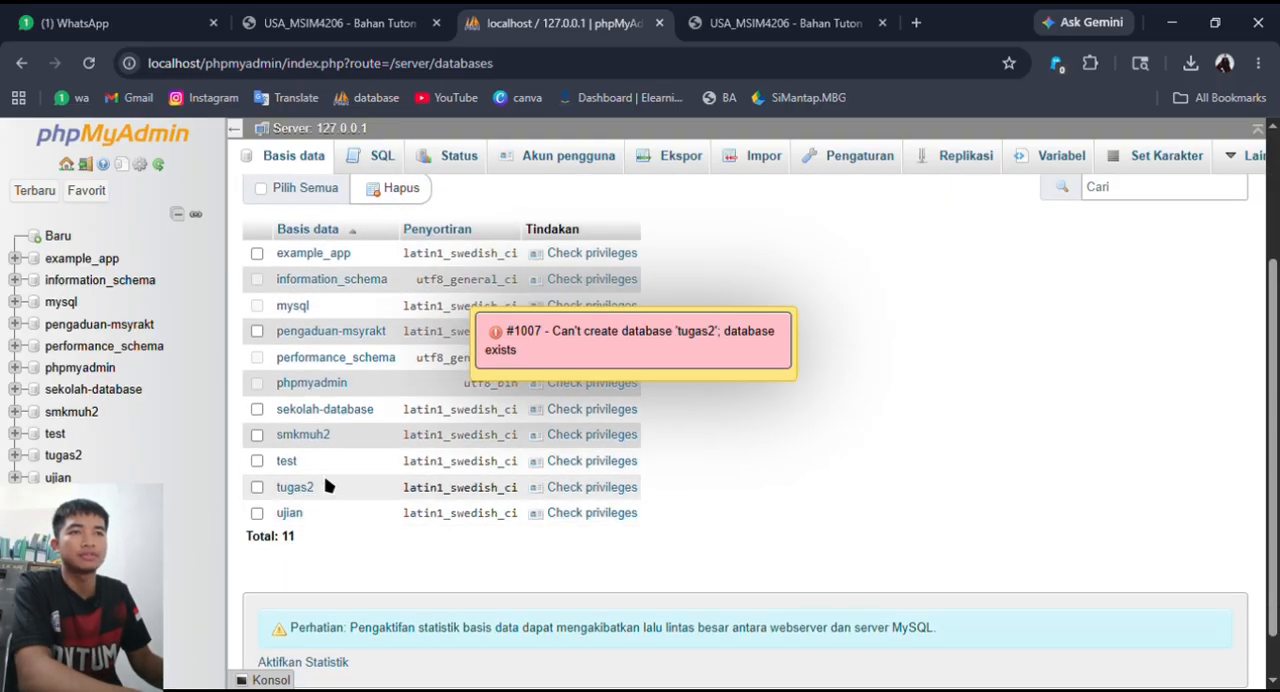
scroll(436, 412, up, 2)
scroll(436, 412, down, 3)
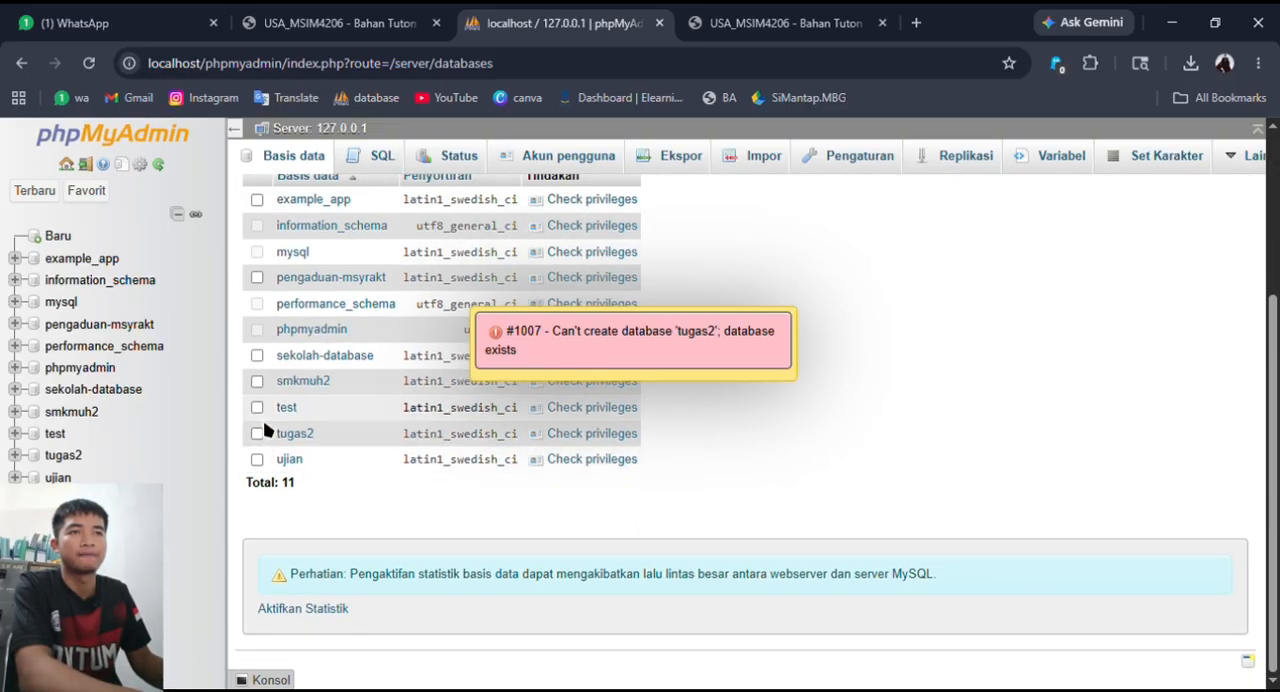
scroll(407, 408, up, 3)
scroll(407, 408, down, 3)
click(257, 487)
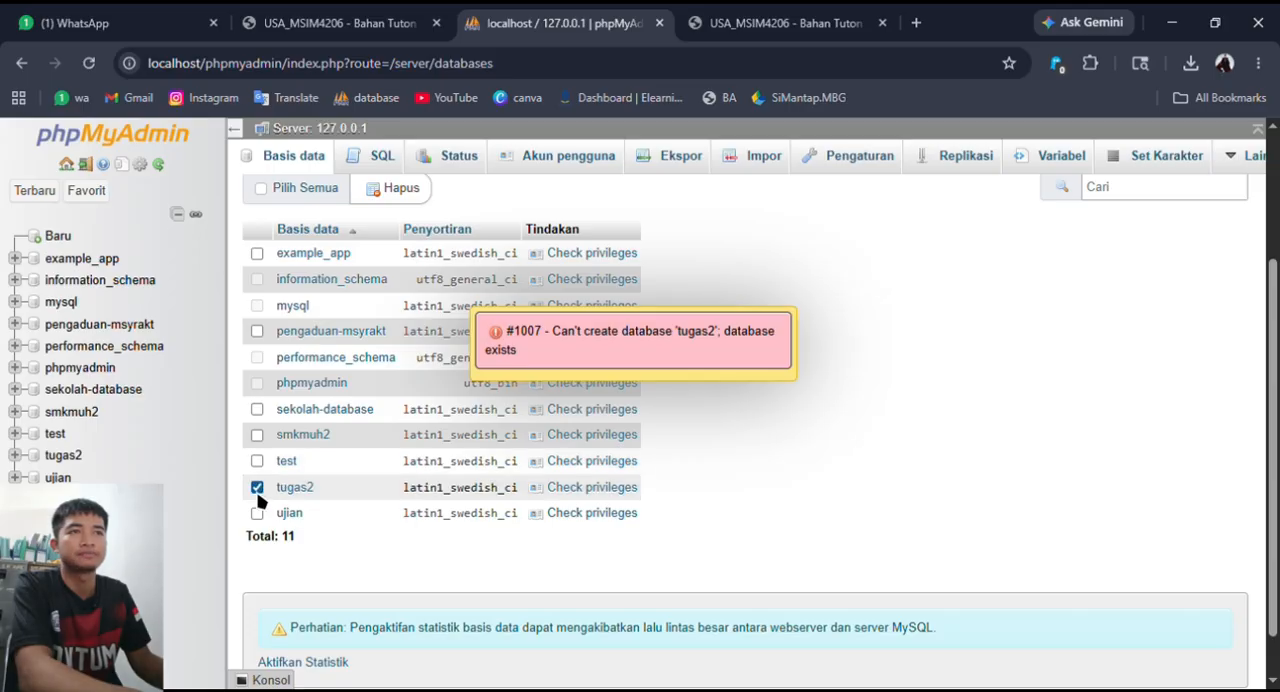
click(395, 188)
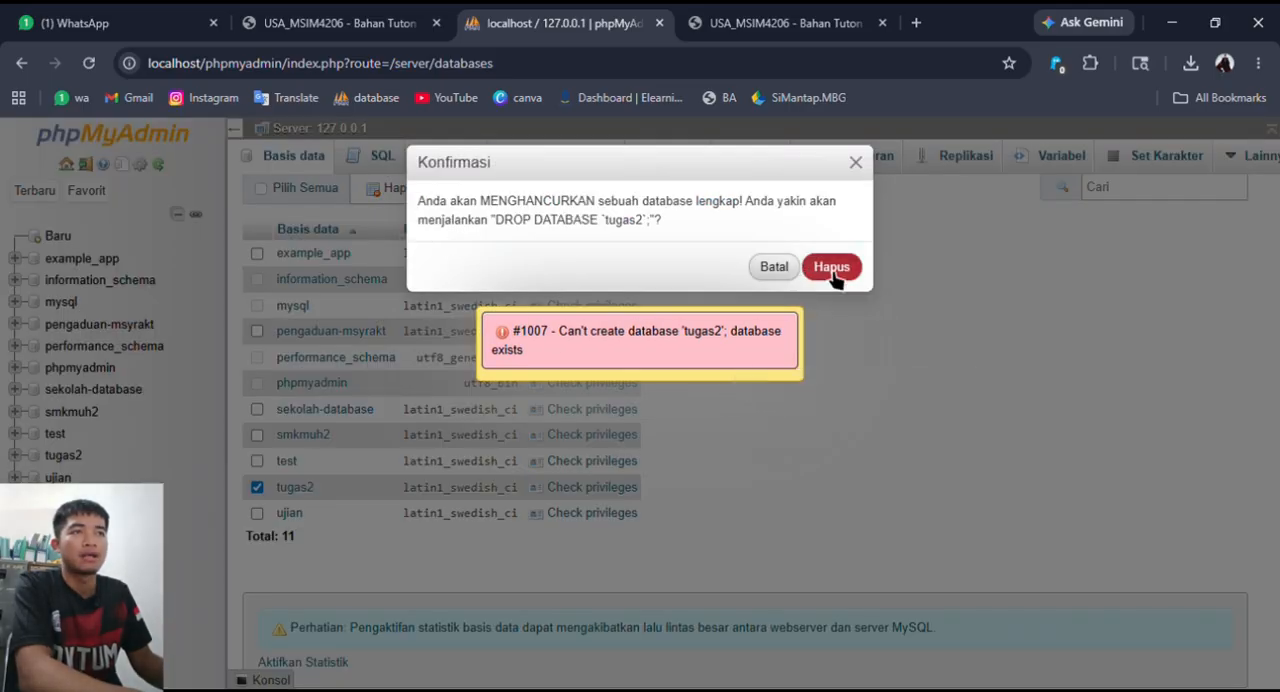
click(748, 268)
- Create a database named Tugas2 with the latin1_swedish_ci collation
scroll(543, 499, up, 3)
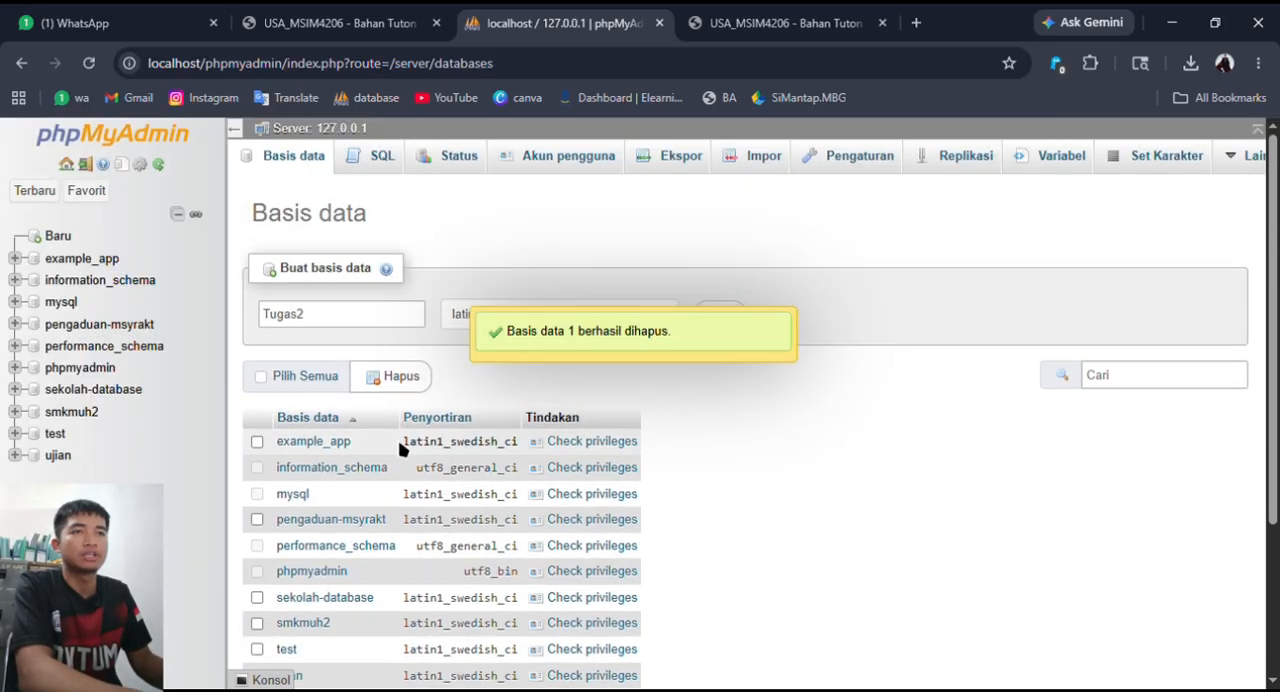
click(362, 324)
click(754, 323)
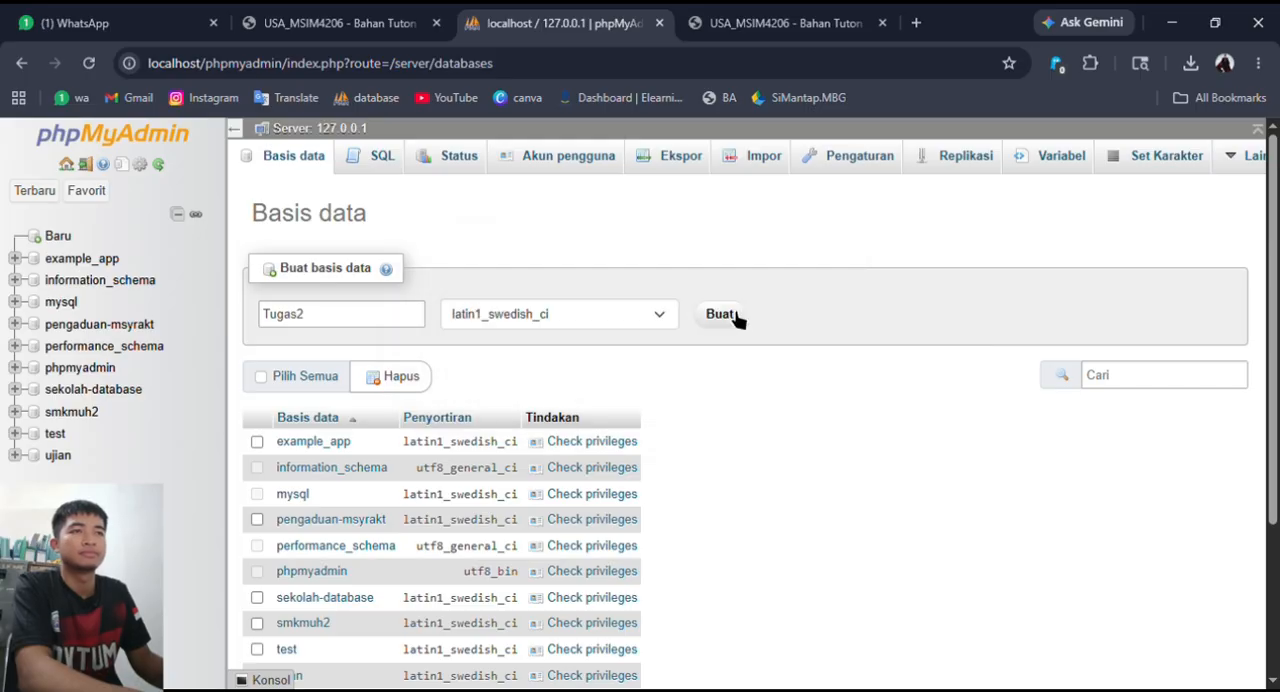
click(730, 317)
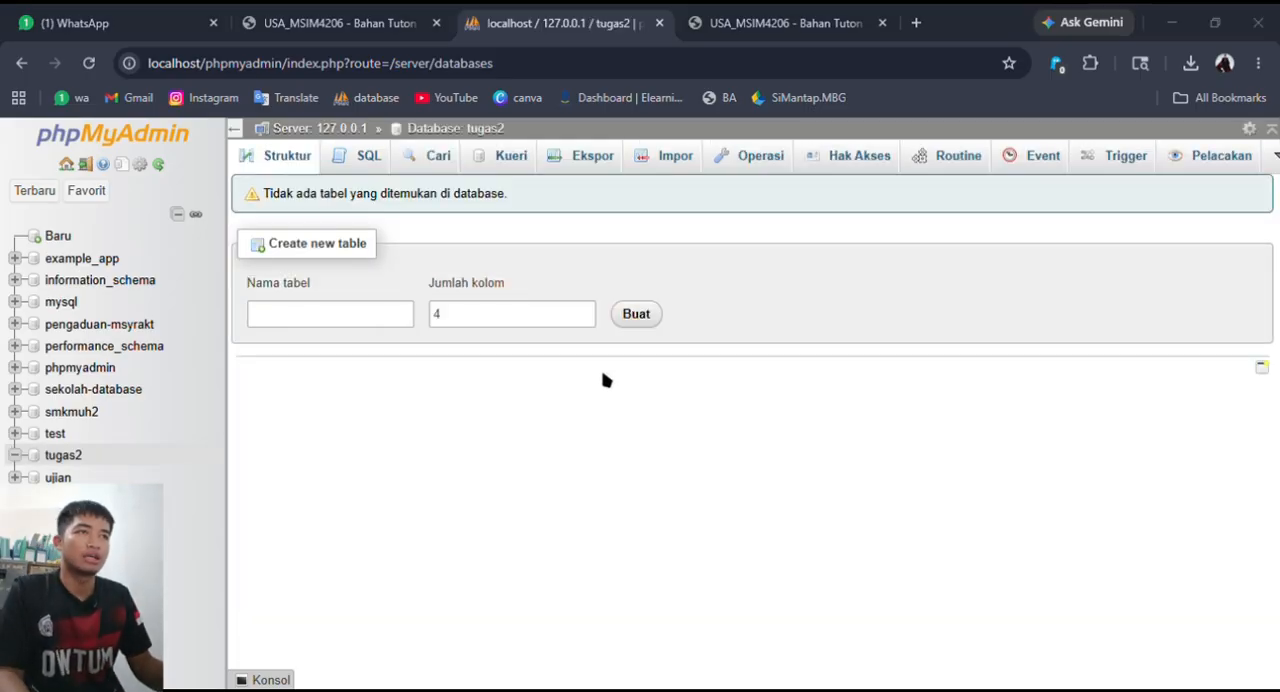
- Return to the server's database list and drop the newly created, empty tugas2 database
click(720, 295)
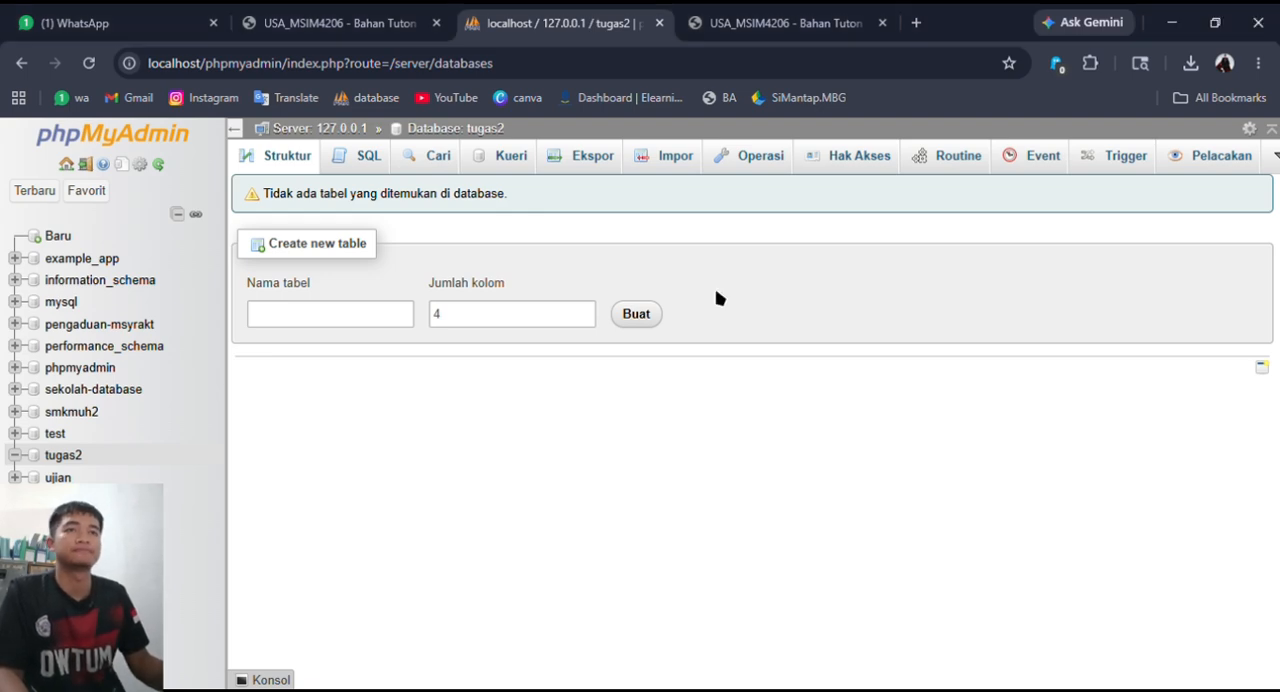
click(297, 160)
click(316, 131)
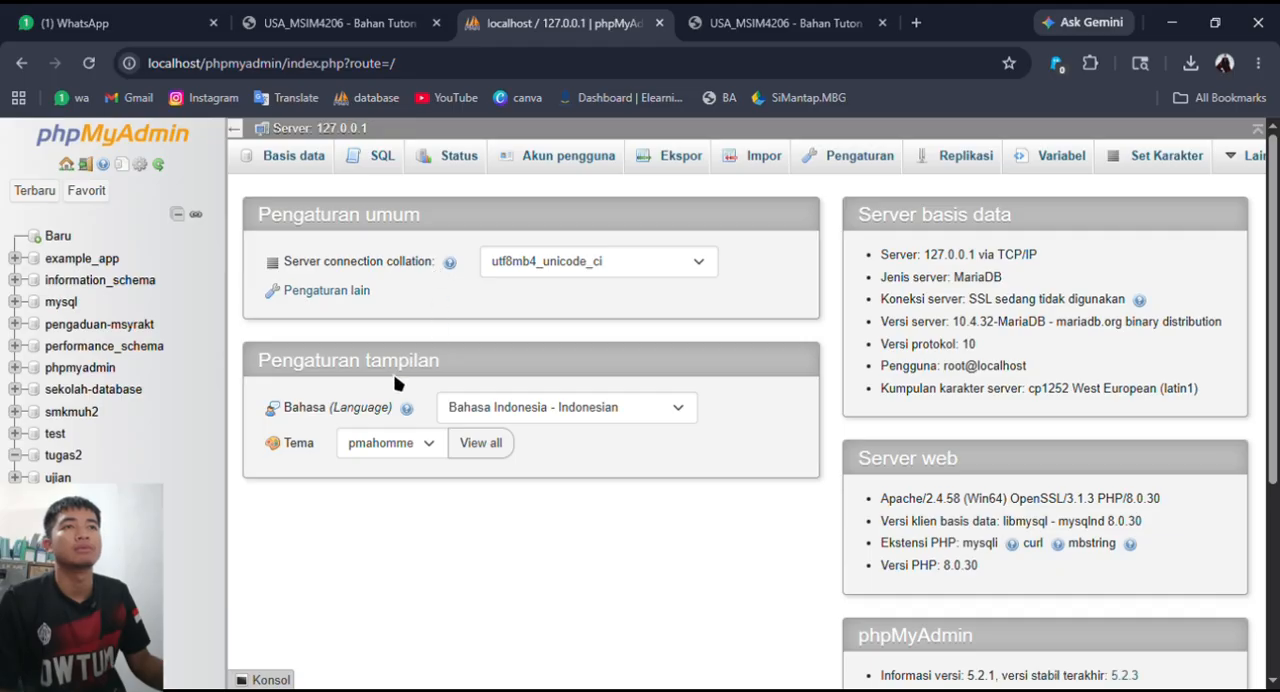
click(284, 155)
scroll(395, 422, down, 3)
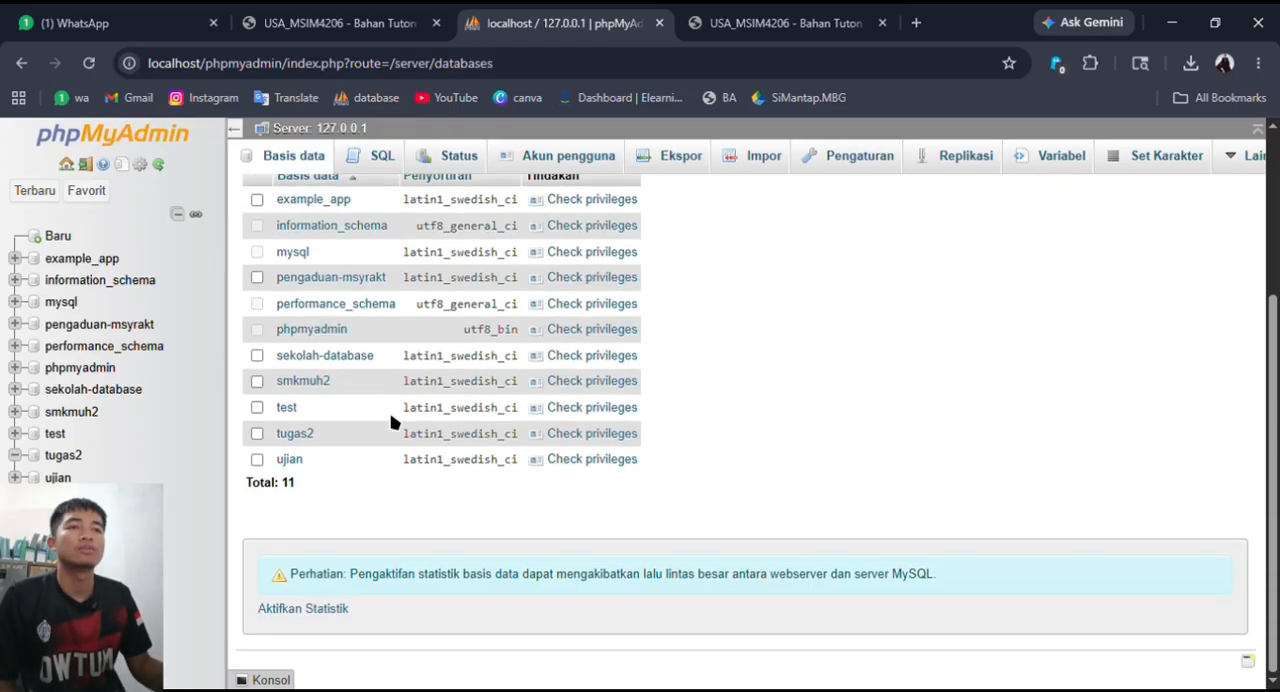
click(257, 433)
scroll(672, 288, up, 3)
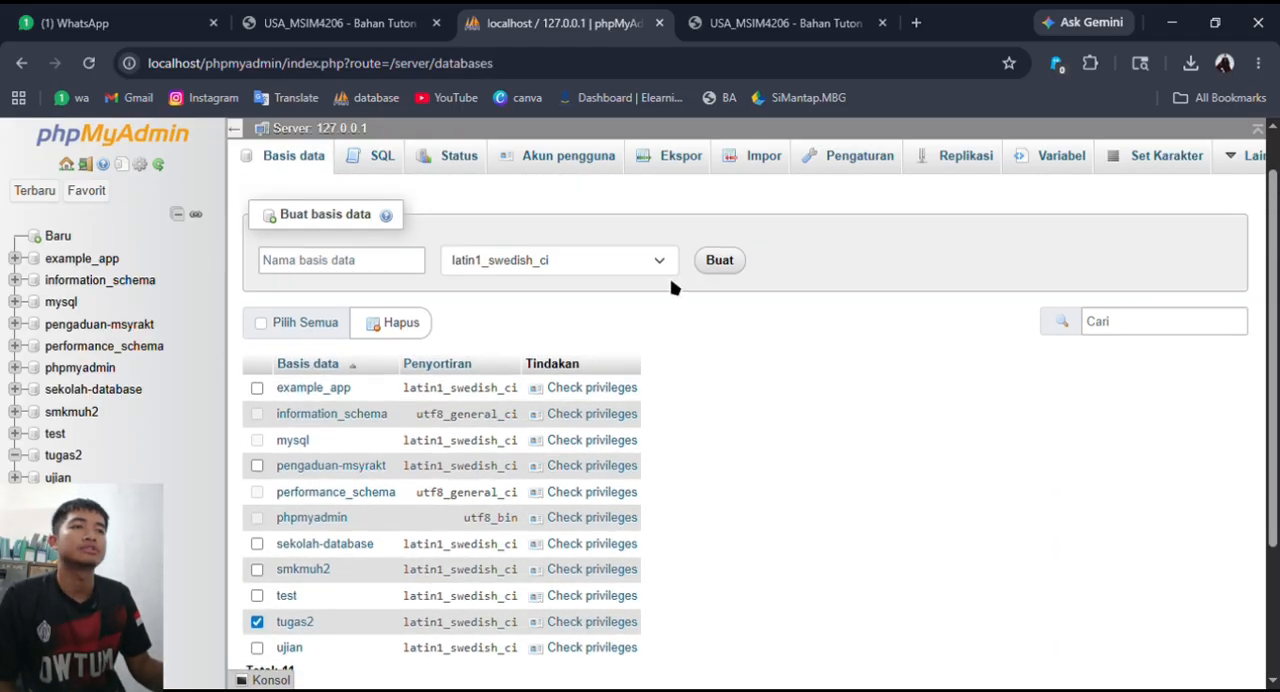
click(395, 322)
click(830, 266)
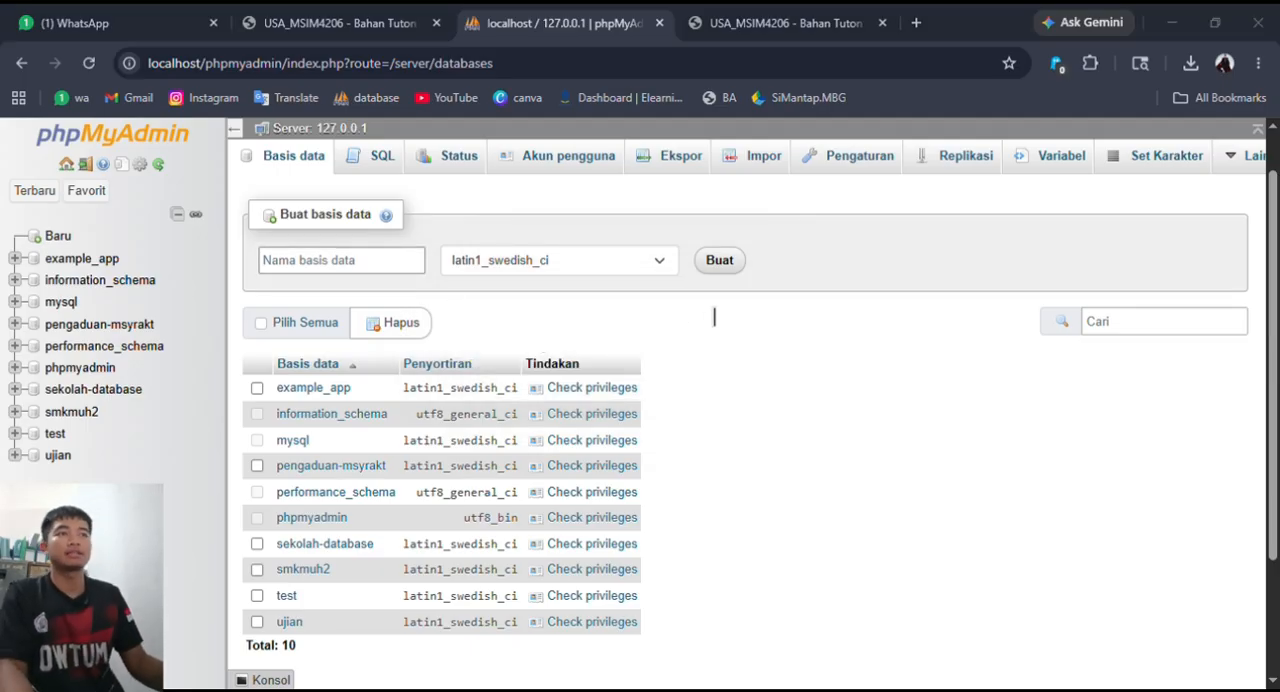
- Create a database named tugas2 with the latin1_swedish_ci collation
click(538, 343)
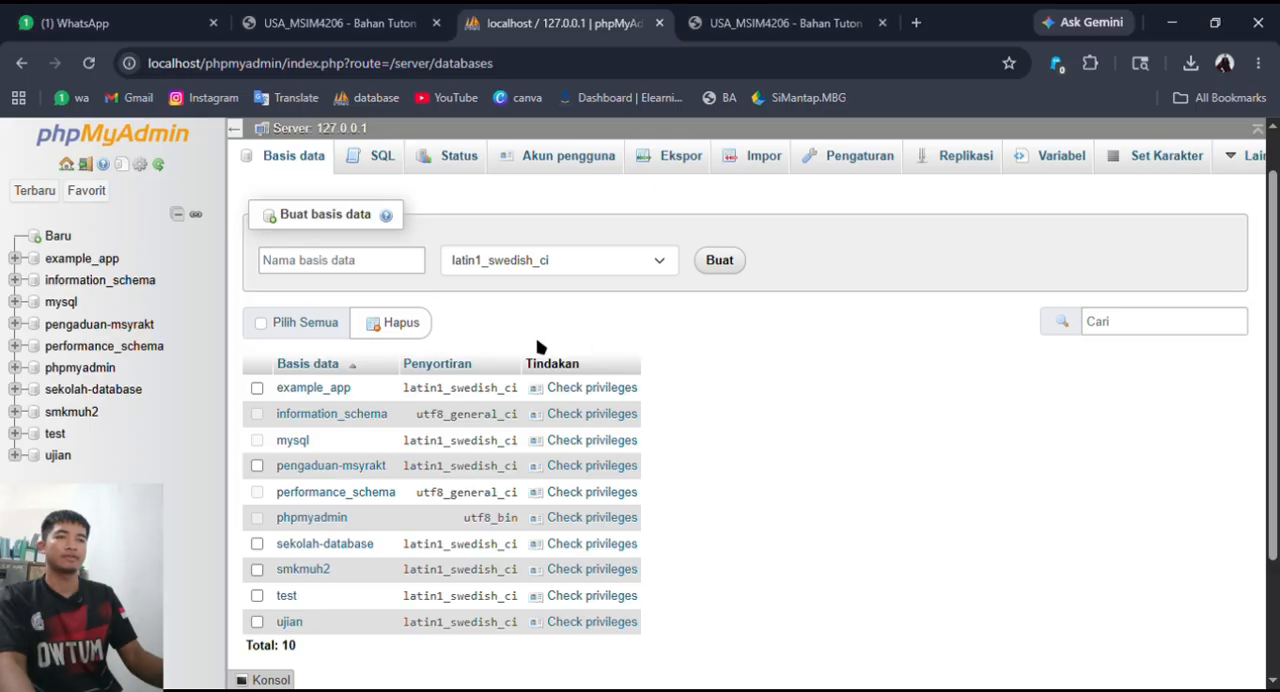
scroll(423, 449, down, 1)
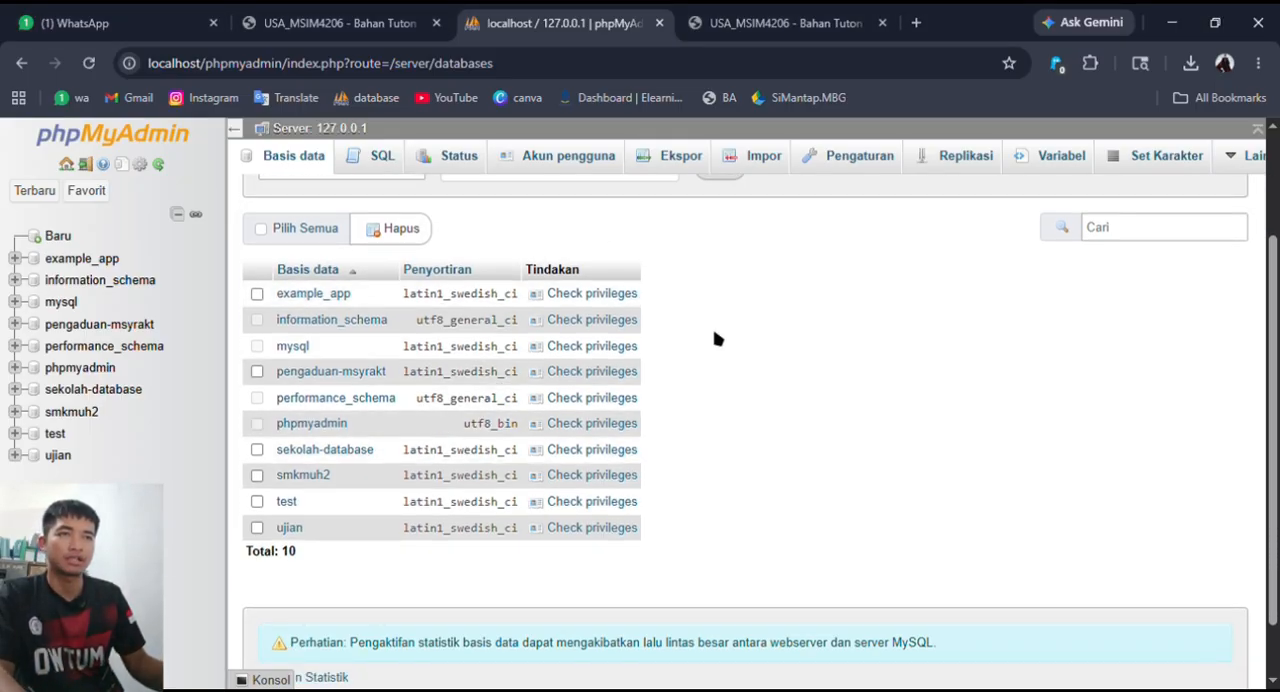
scroll(515, 283, up, 1)
scroll(512, 277, up, 1)
click(371, 325)
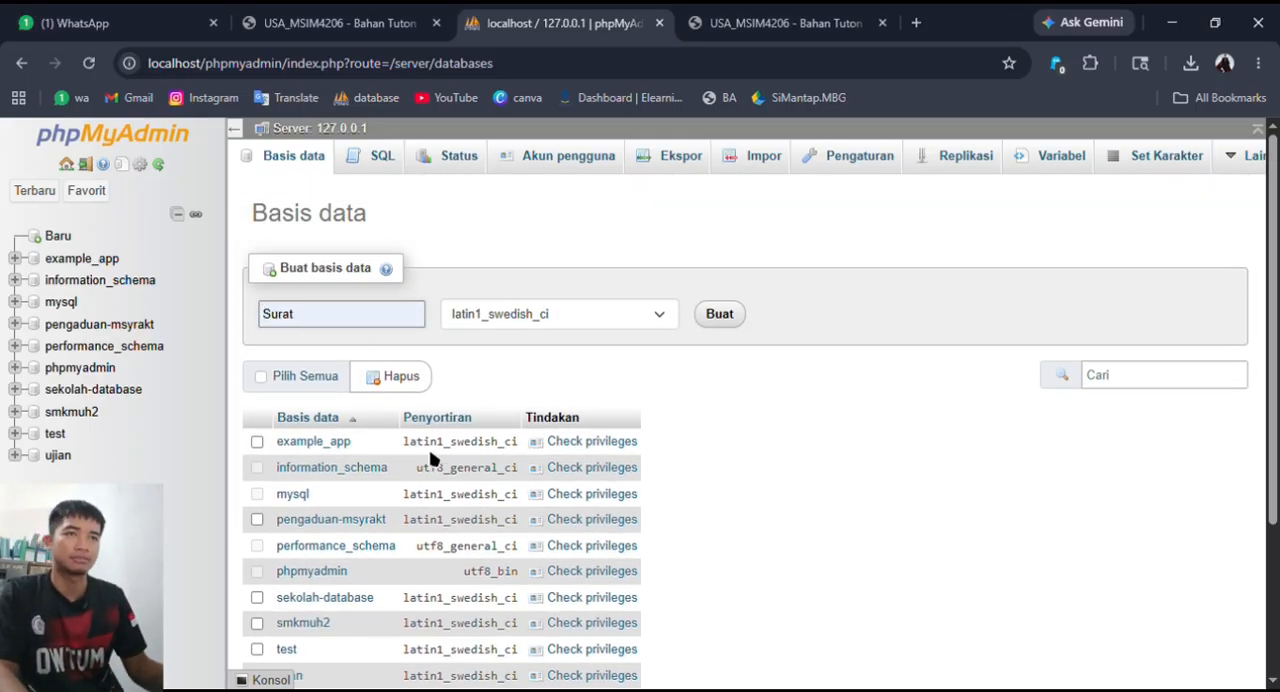
click(722, 318)
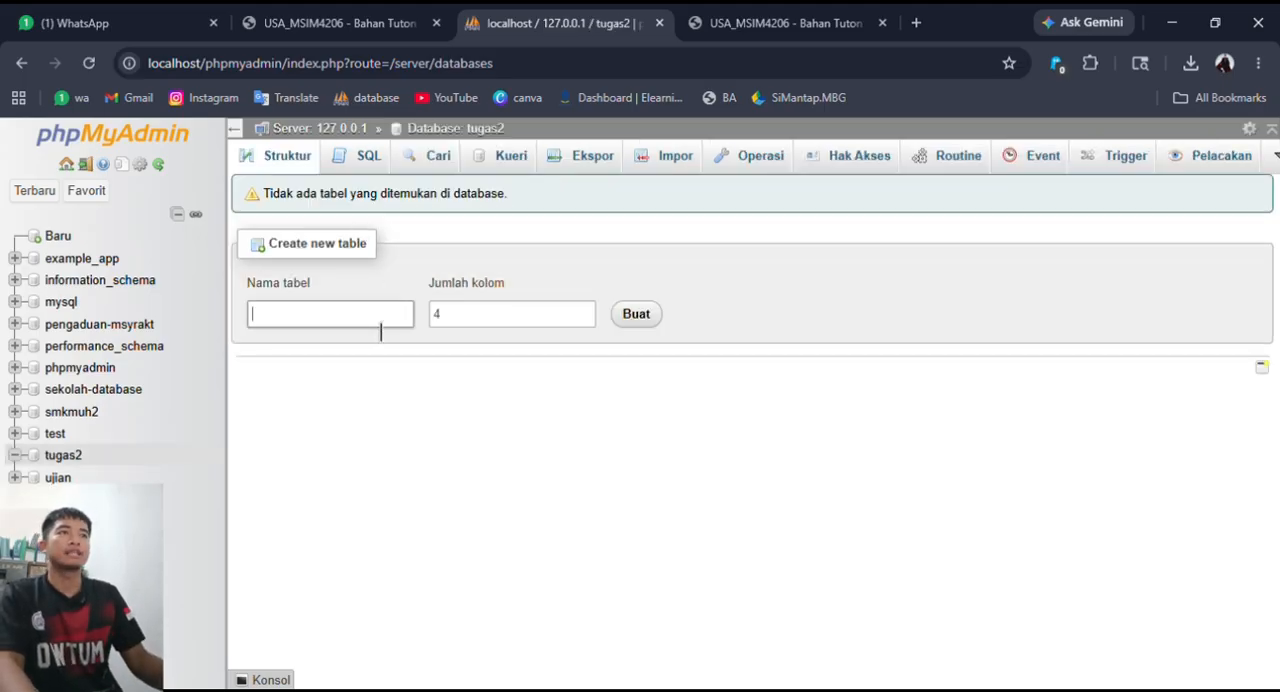
- Consult the ERD in the assignment PDF and enter dokter as the name of the new table in tugas2
click(401, 325)
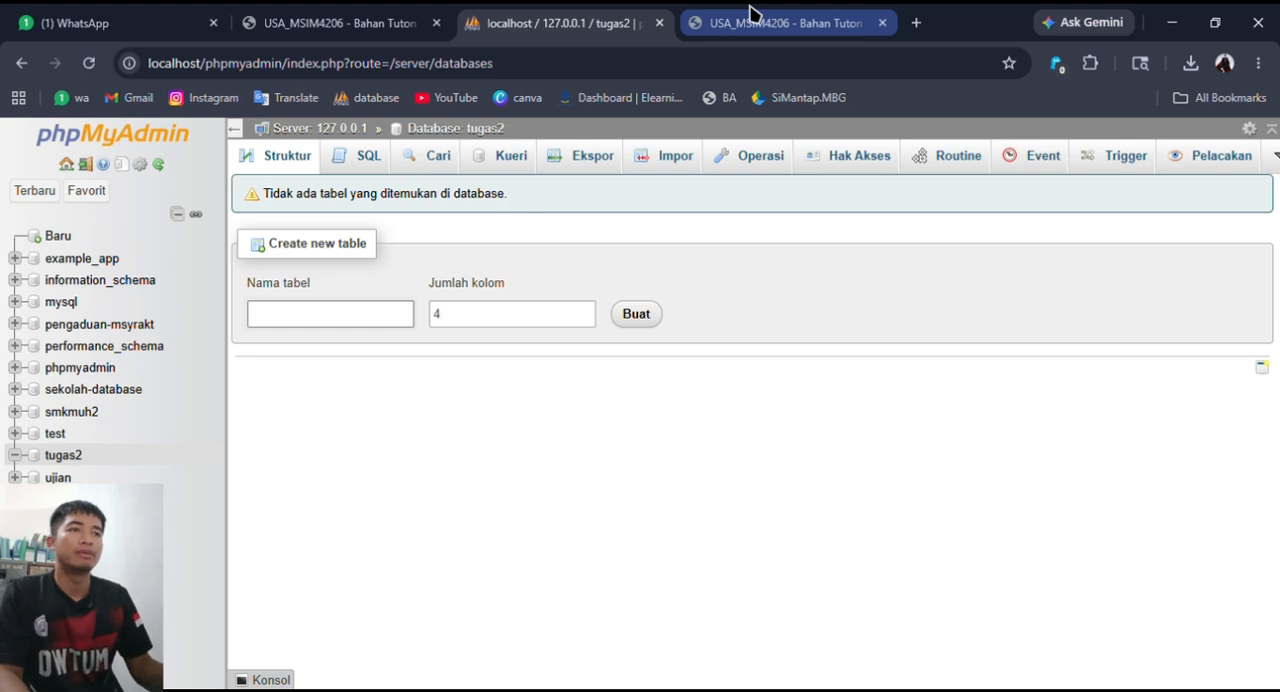
click(753, 18)
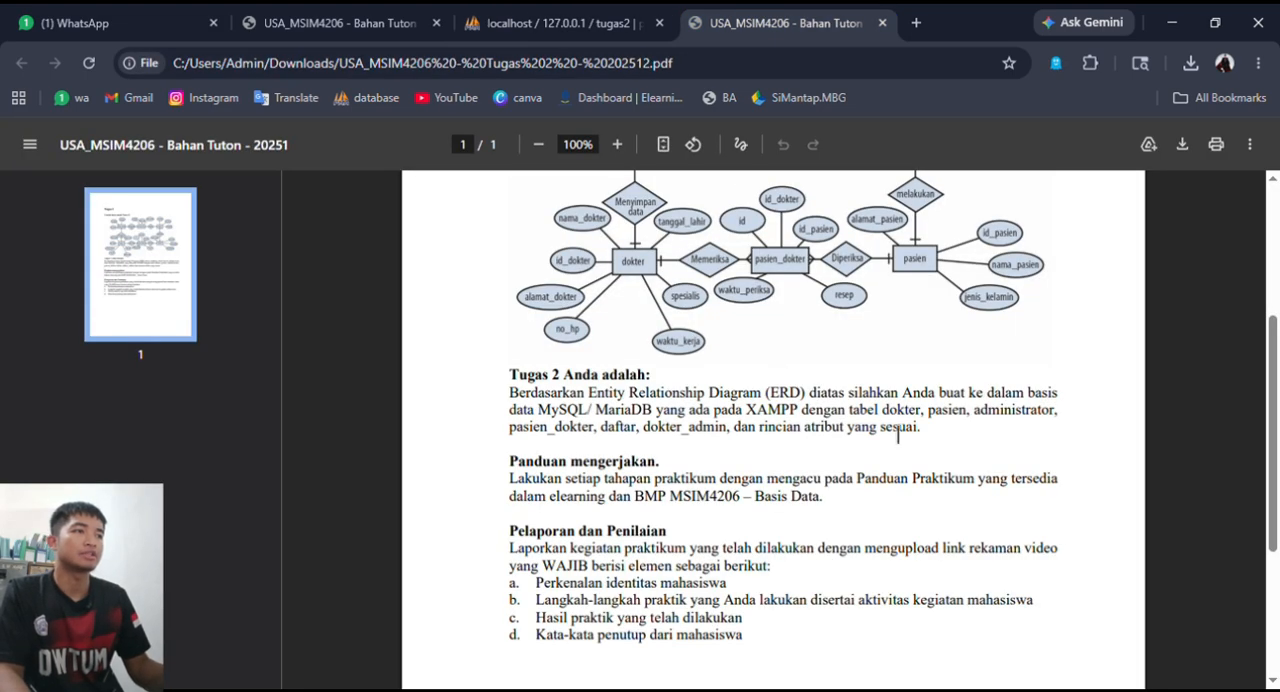
scroll(910, 376, up, 1)
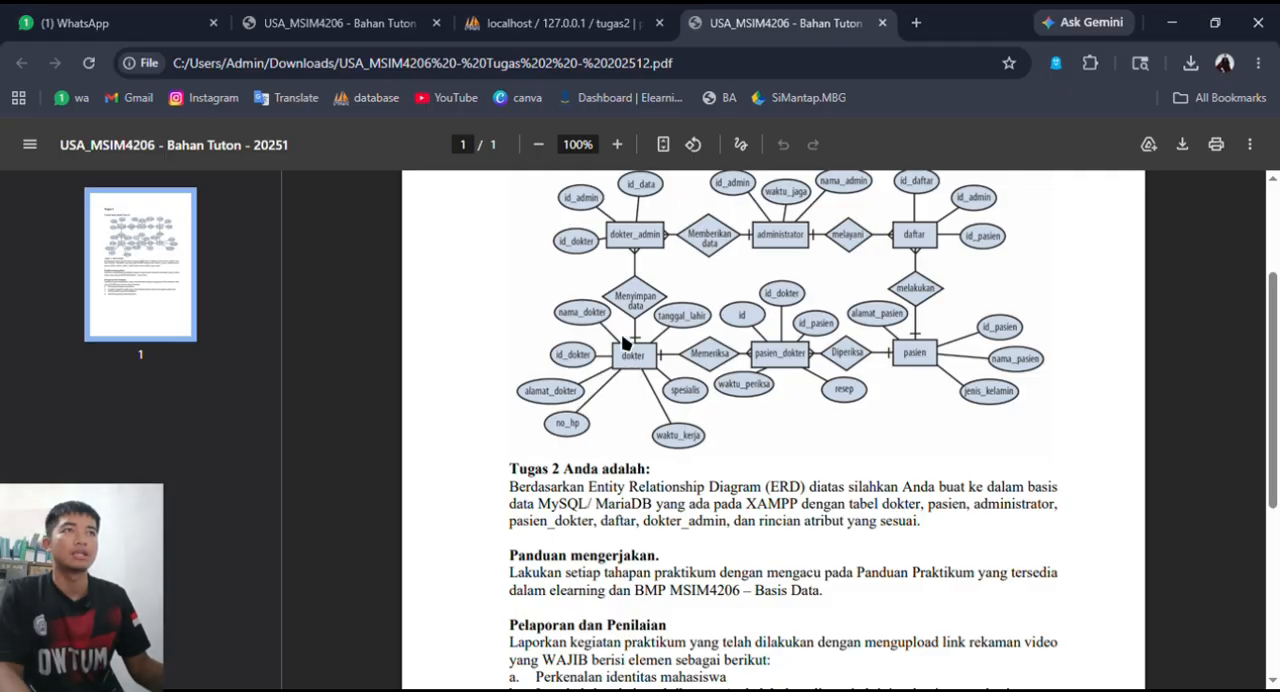
click(566, 18)
click(360, 318)
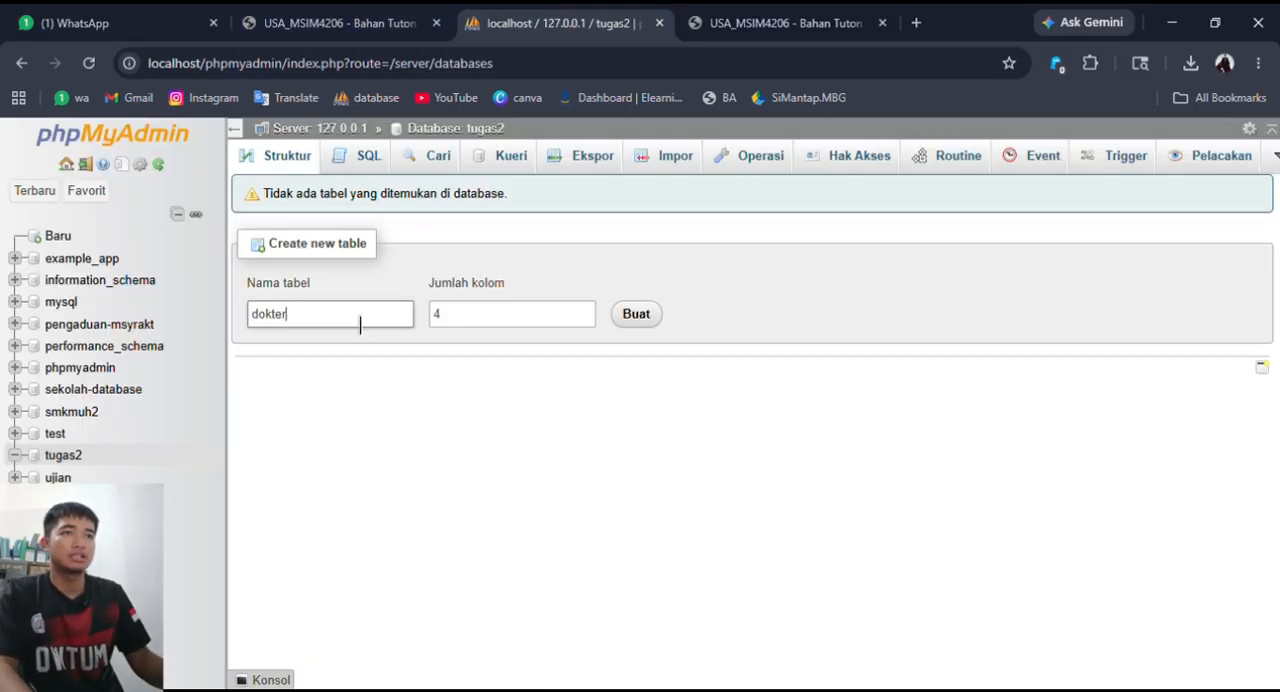
- Check the dokter attributes in the ERD, set the new table's column count to 7 and open its column definitions
click(866, 15)
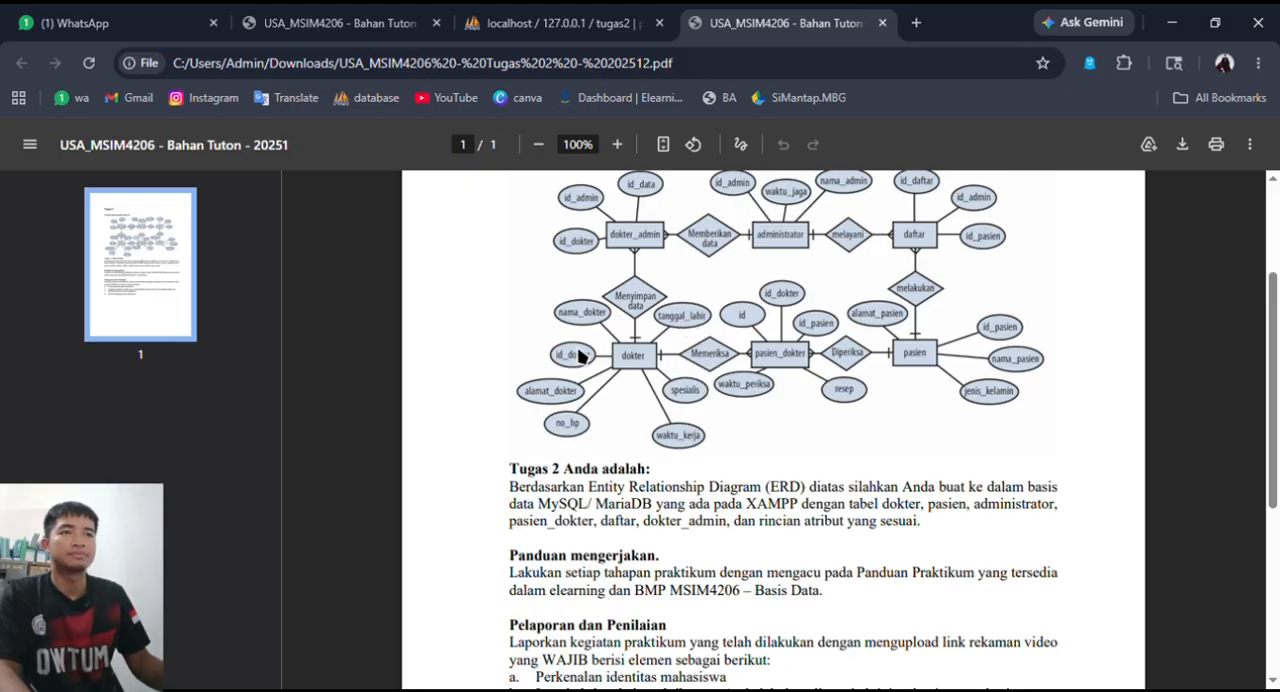
click(349, 36)
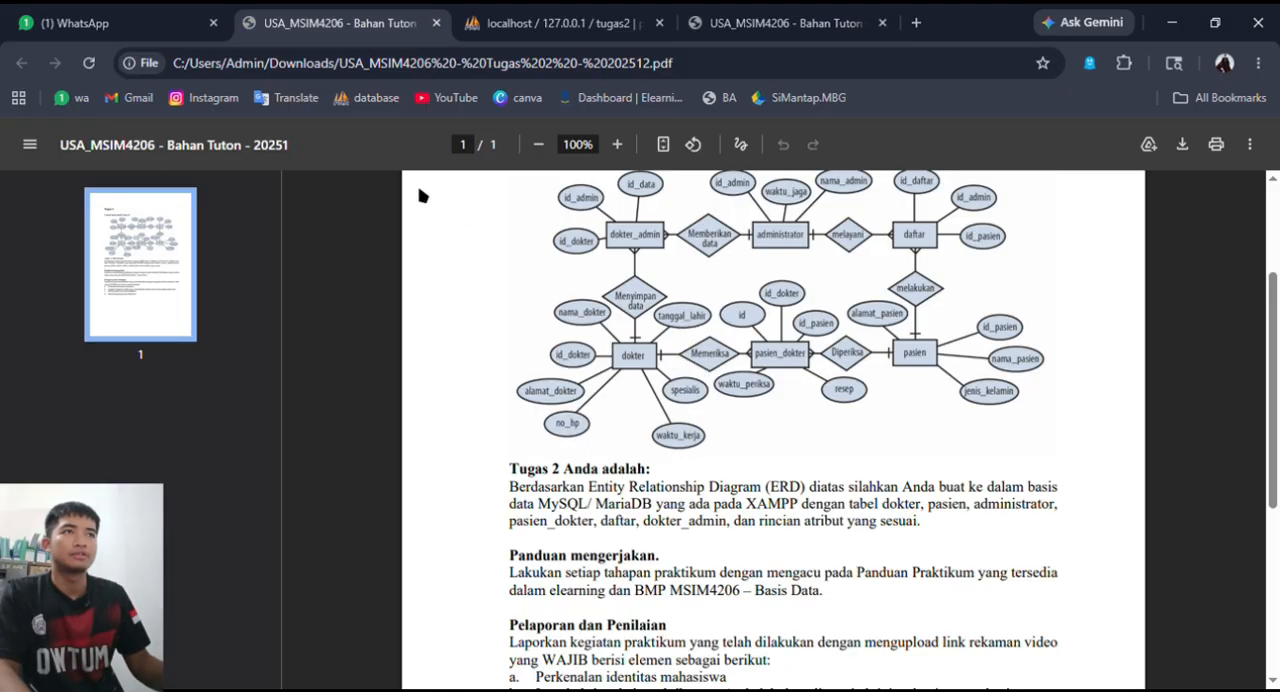
click(548, 14)
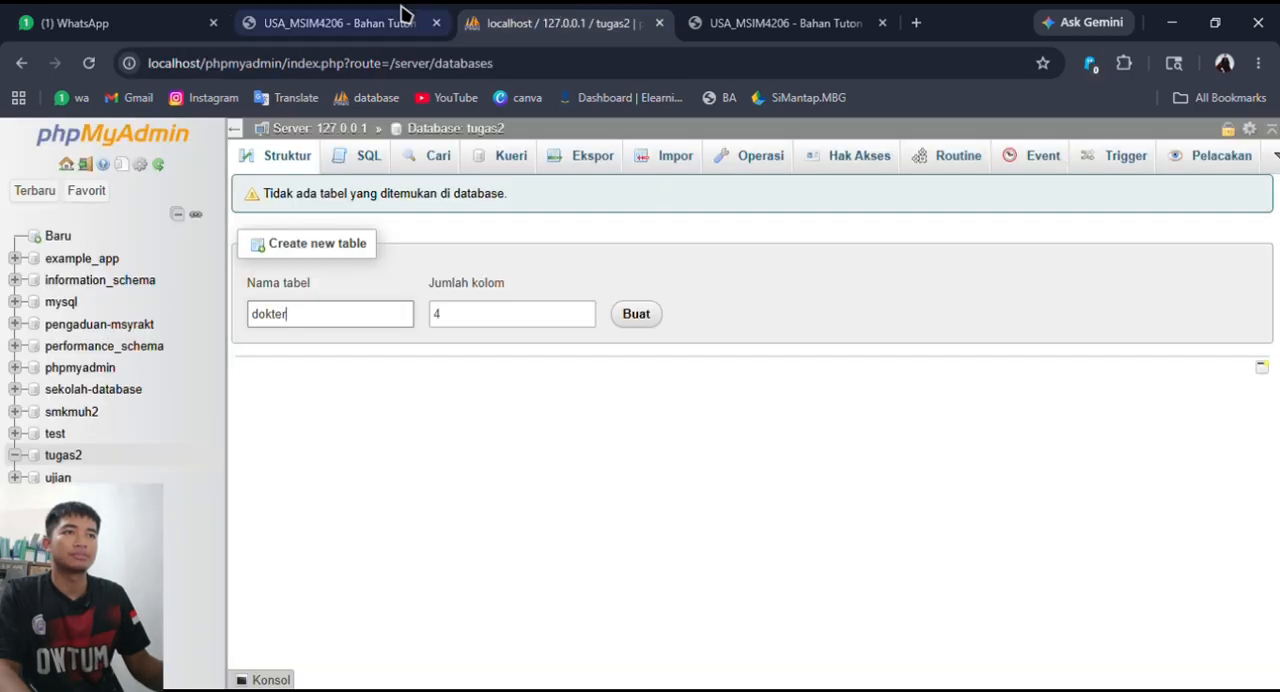
click(585, 312)
click(585, 312)
click(585, 312)
click(640, 316)
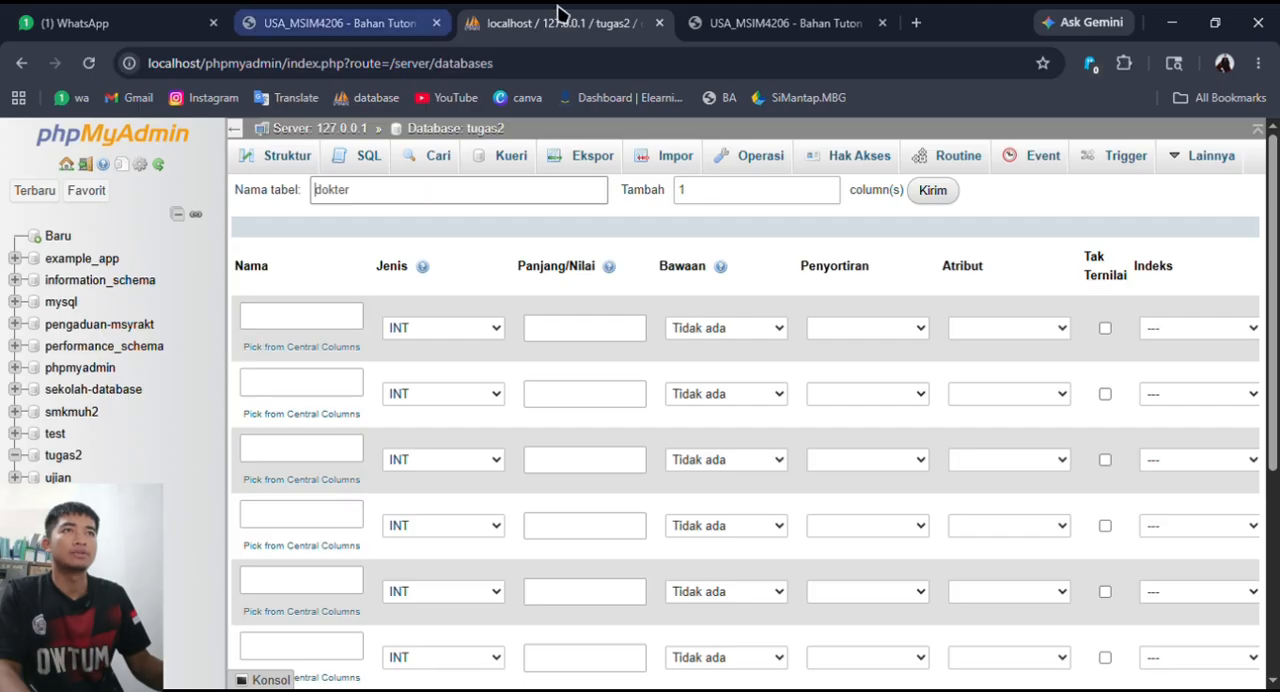
- Close the duplicate assignment PDF and name the dokter table's first column Id_dokter following the ERD in the remaining copy
click(882, 22)
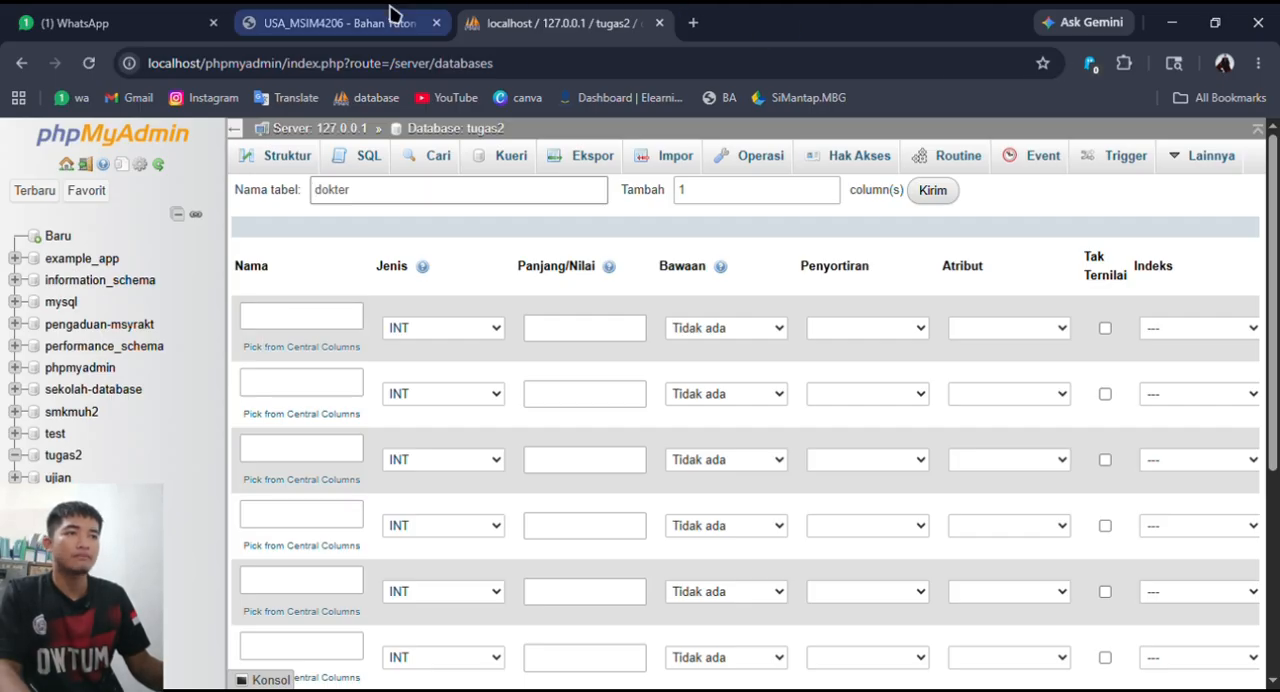
click(392, 14)
scroll(680, 430, down, 2)
scroll(652, 410, up, 2)
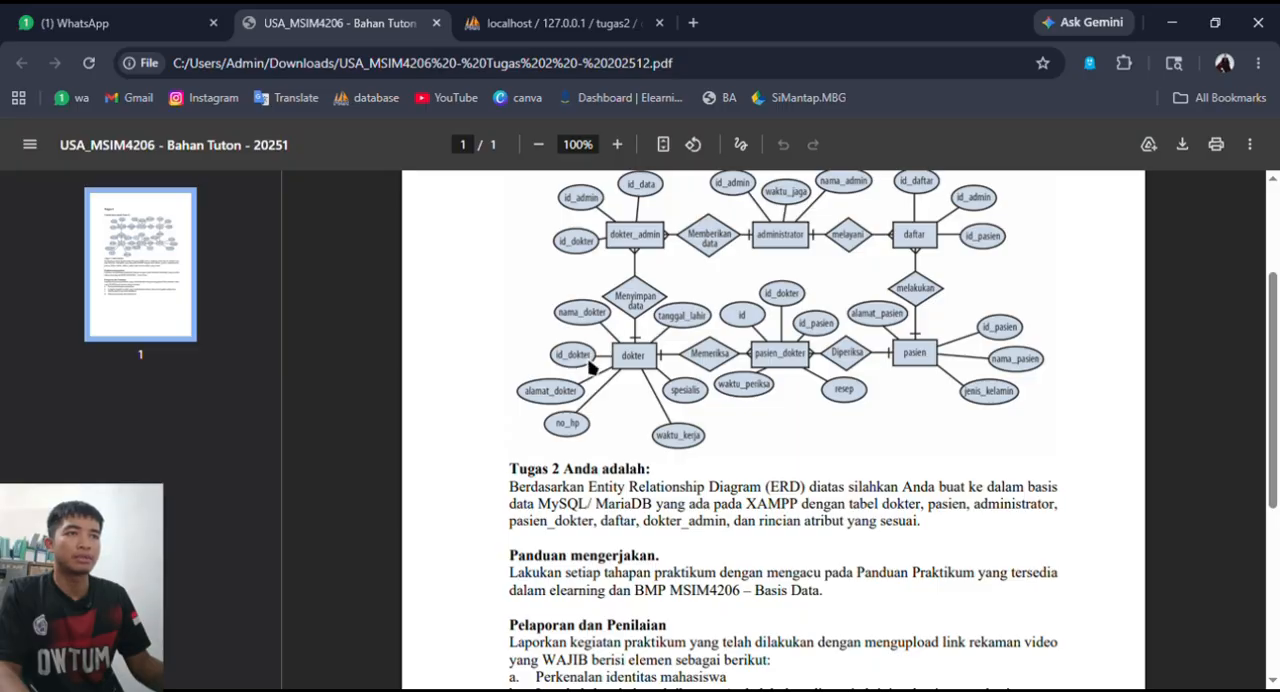
click(510, 22)
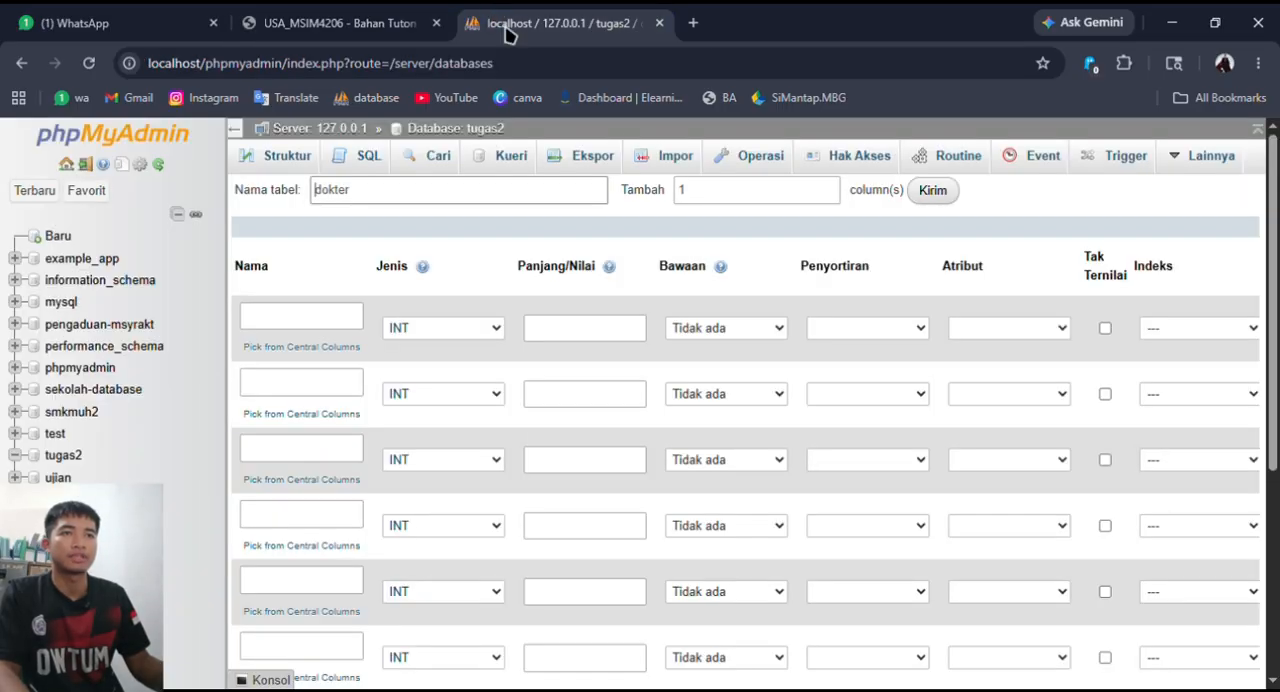
click(350, 316)
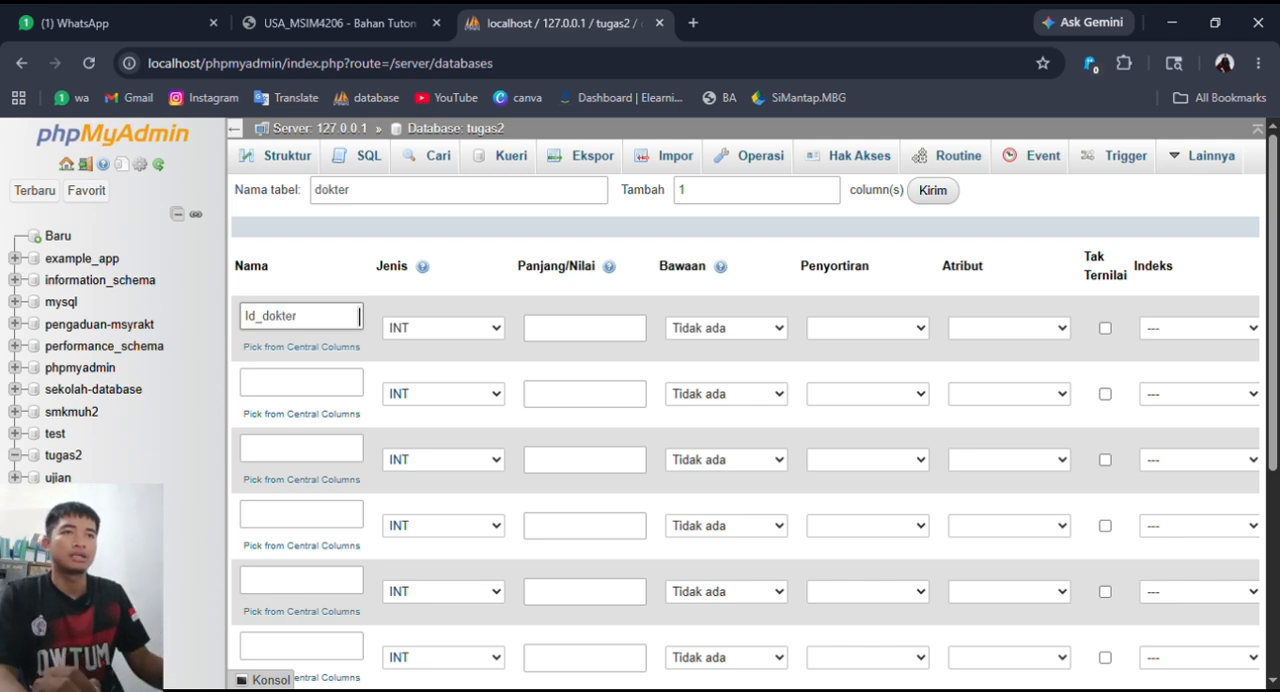
text(Id_dokter)
- Check the ERD and name the dokter table's second column nama_dokter
scroll(360, 330, down, 1)
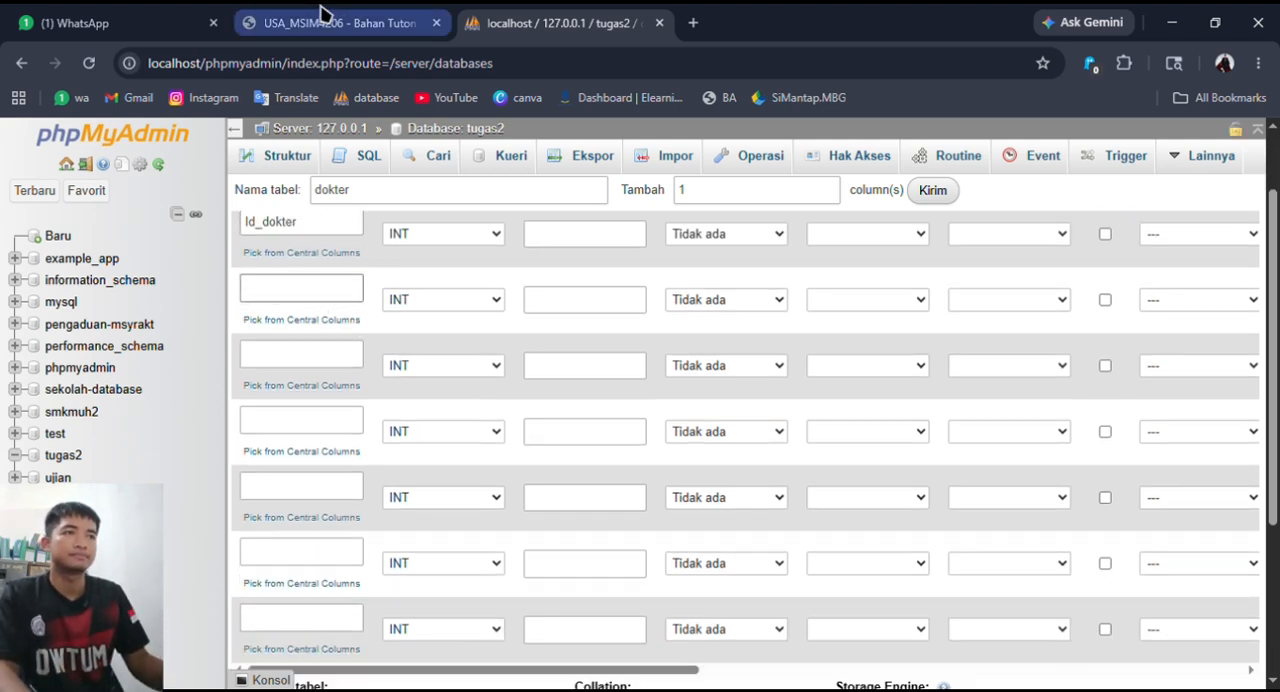
click(325, 14)
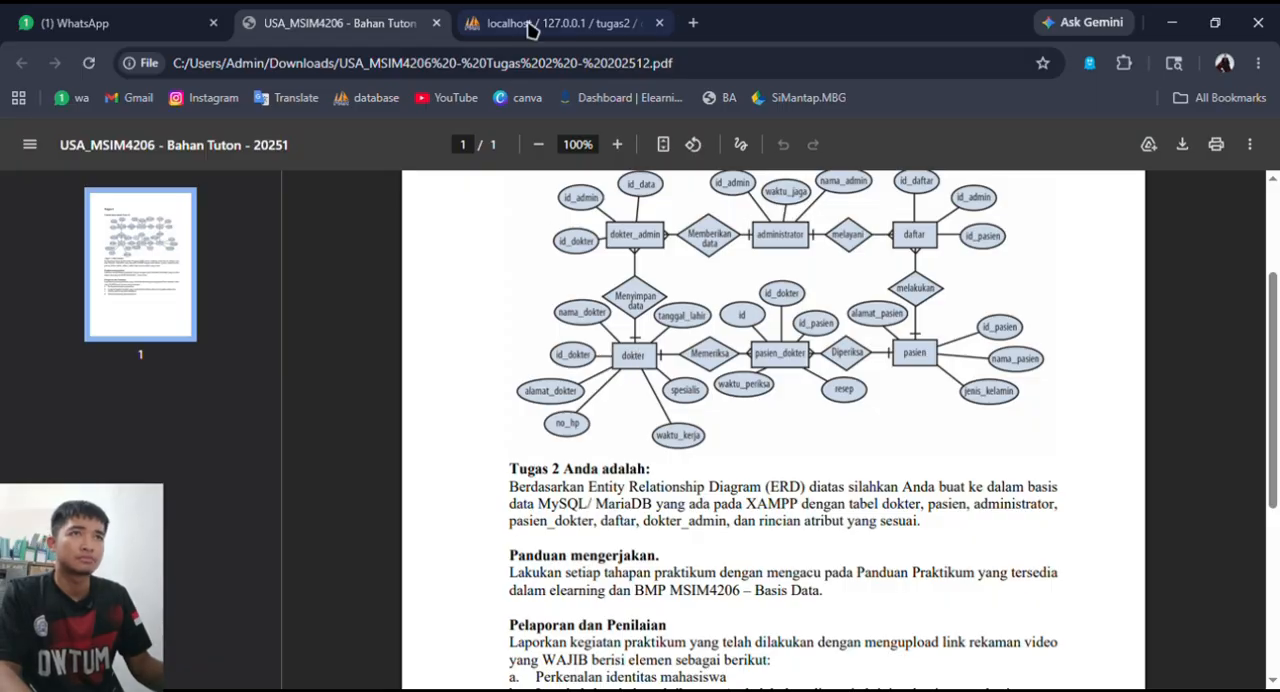
click(565, 16)
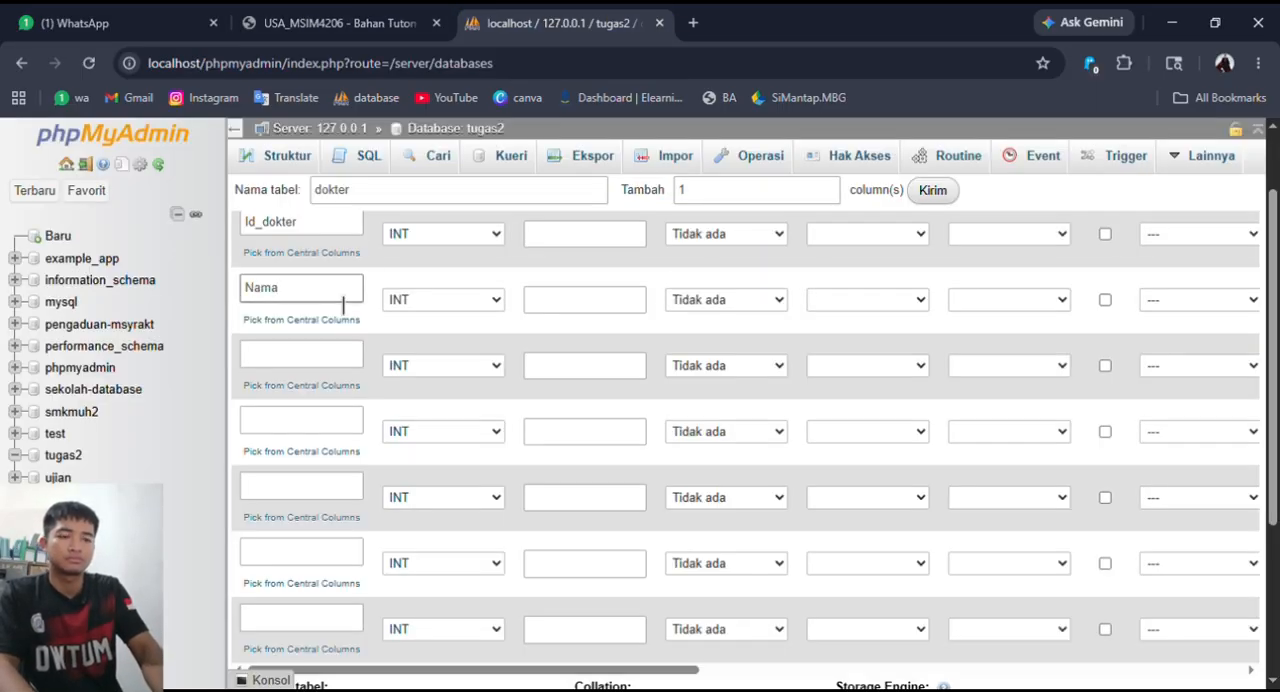
key(BackSpace)
key(BackSpace)
key(BackSpace)
key(BackSpace)
text(nam)
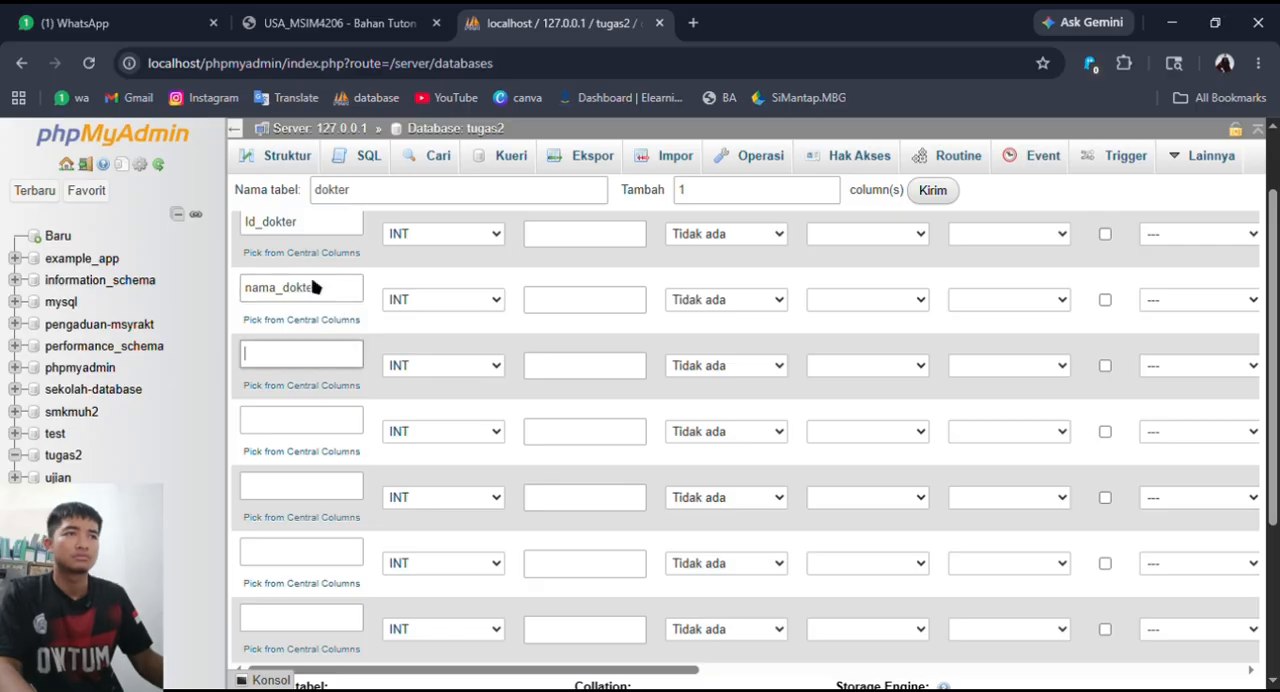
- Following the ERD, name the dokter table's third column alamat_dokter and the fourth no_hp
click(362, 24)
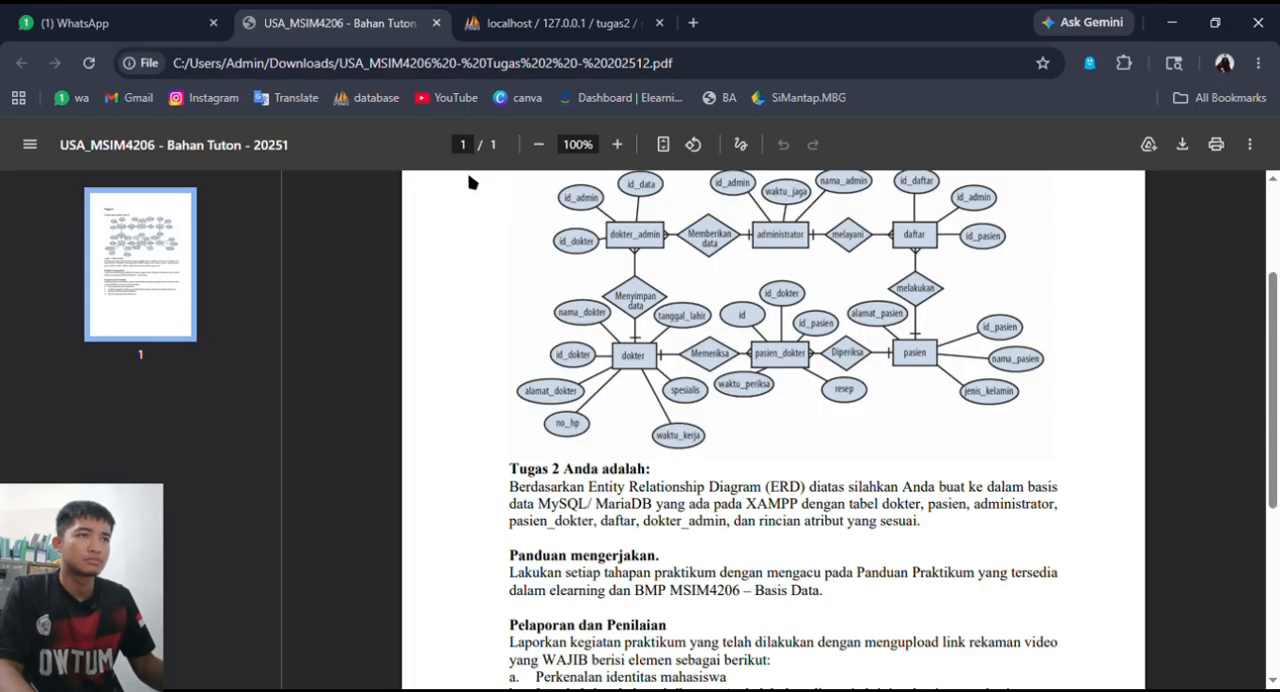
click(478, 22)
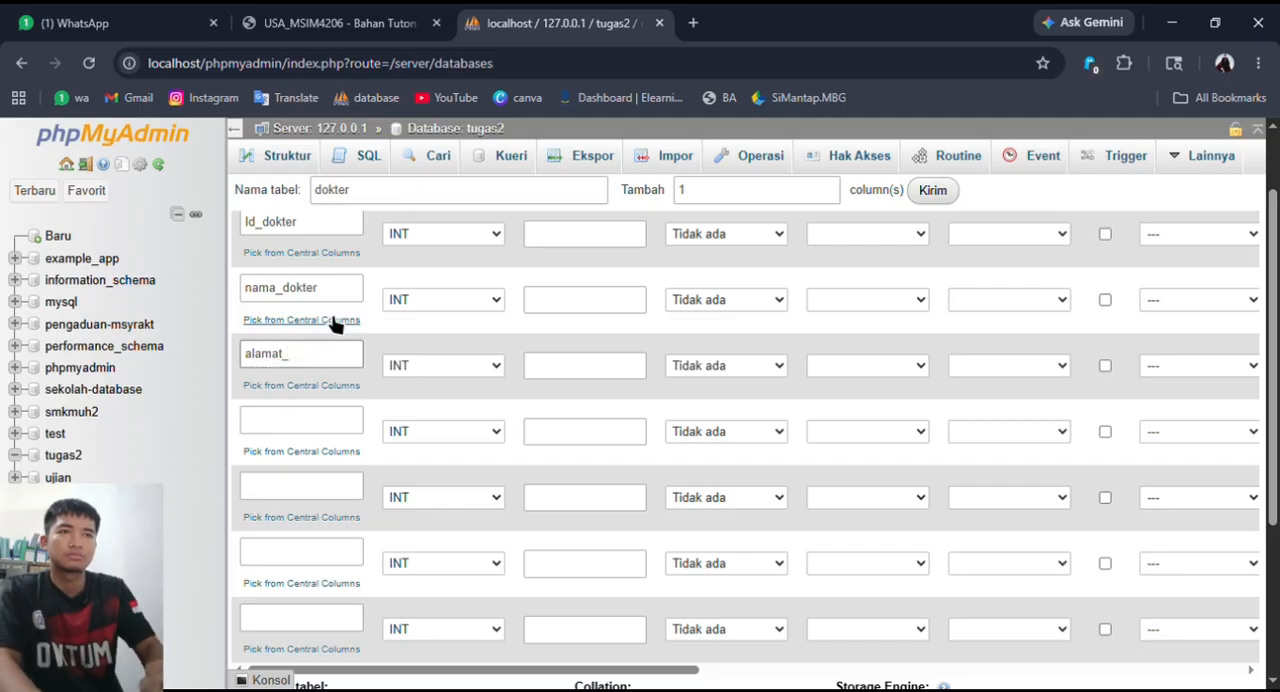
click(297, 428)
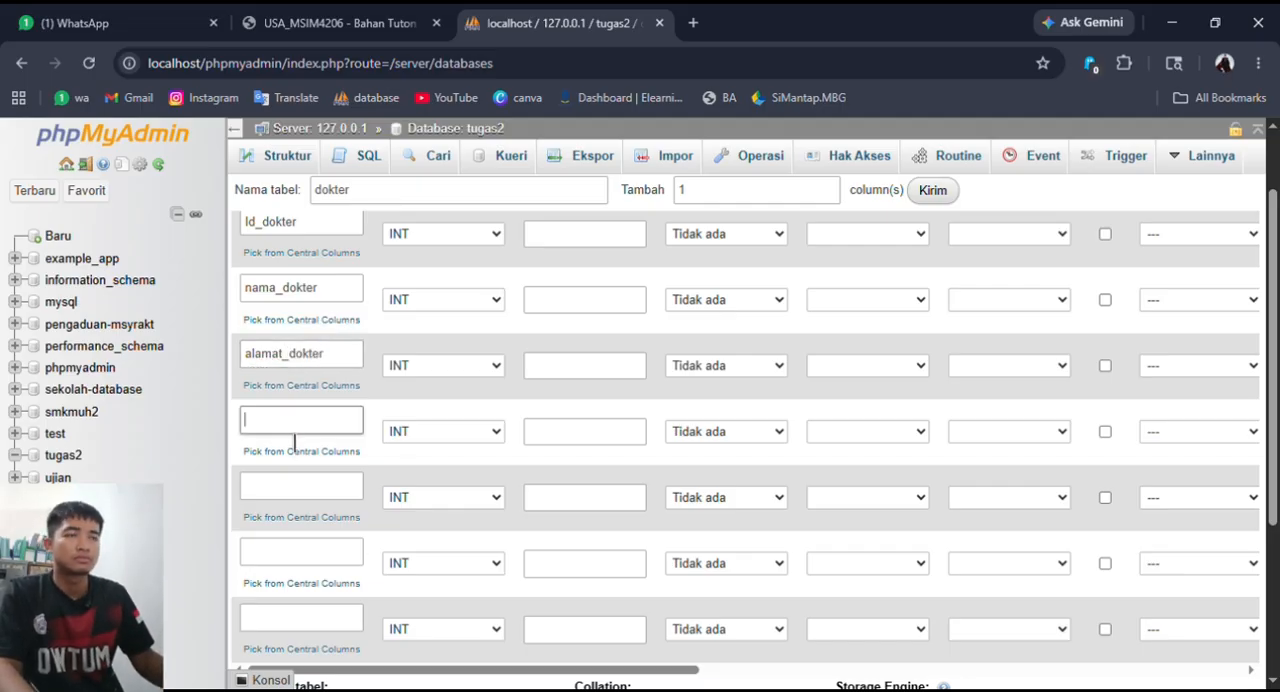
click(378, 20)
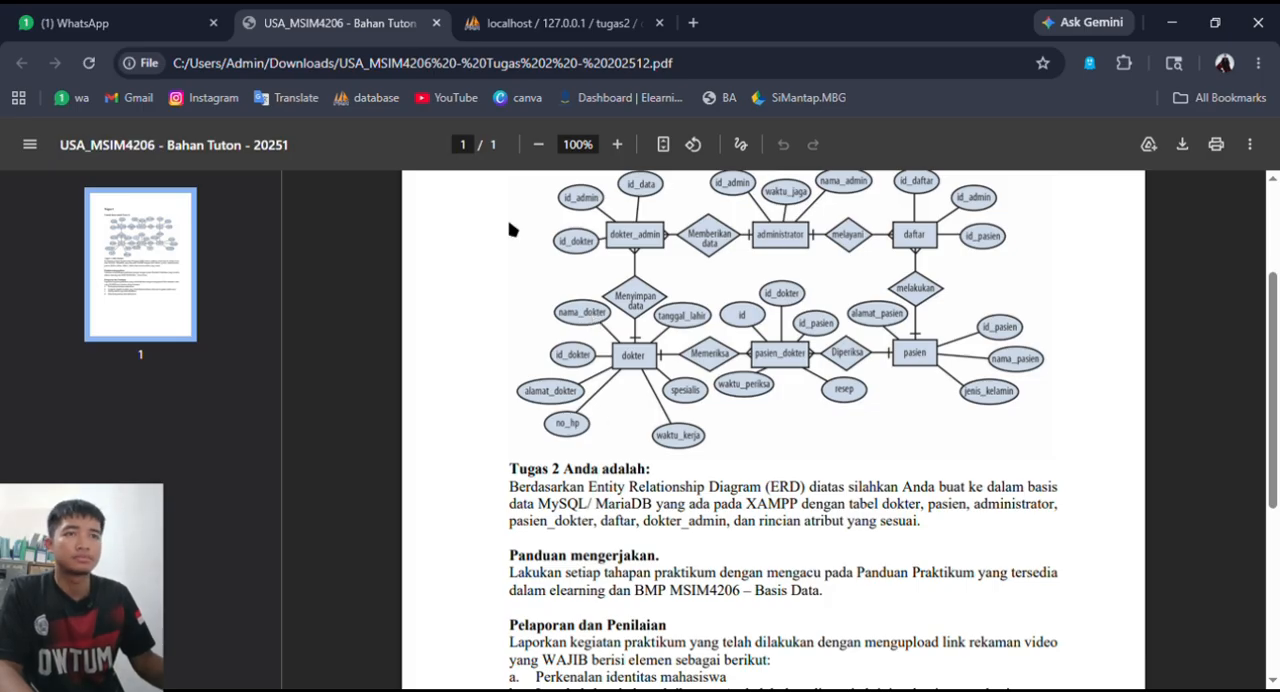
click(516, 18)
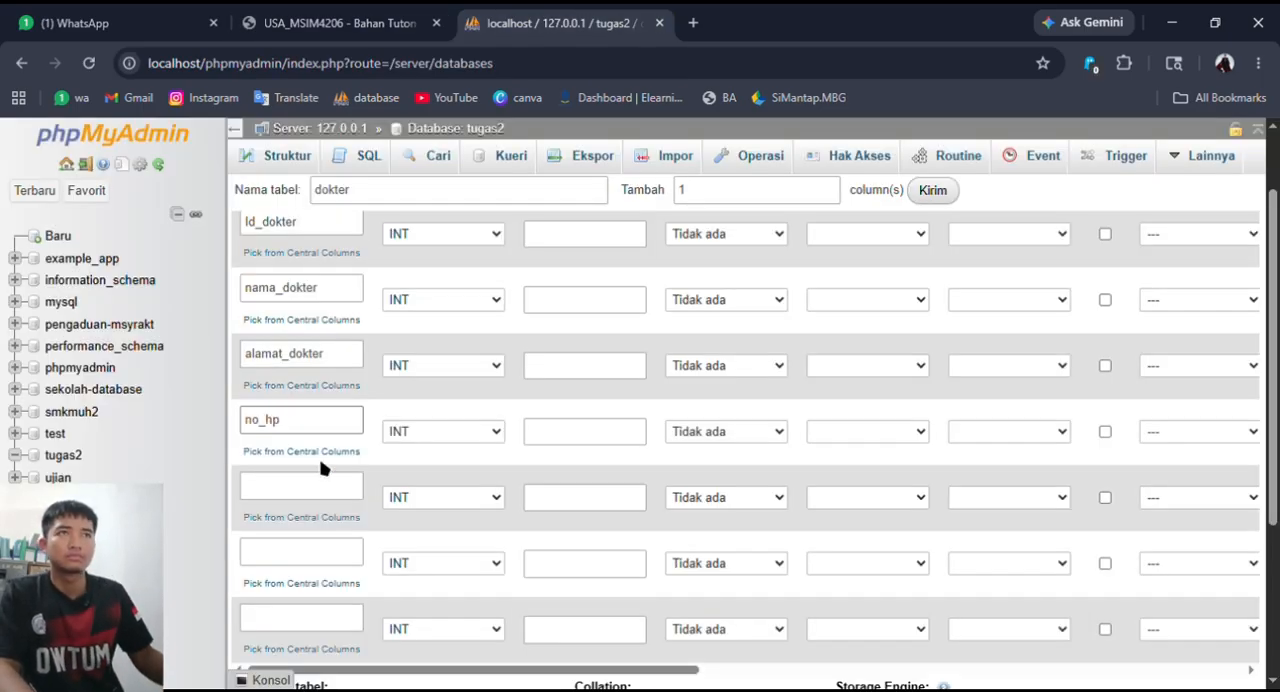
- Following the ERD, name the dokter table's fifth column waktu_kerja and the sixth spesialis
click(390, 20)
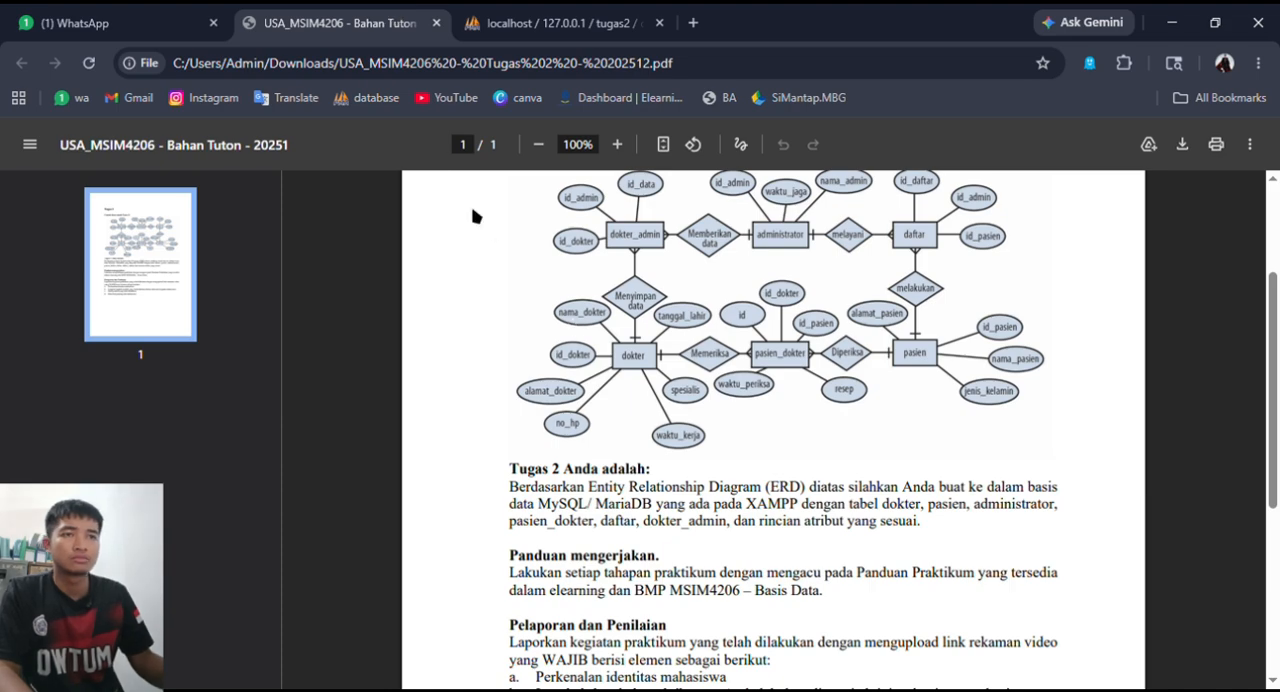
click(530, 22)
click(291, 490)
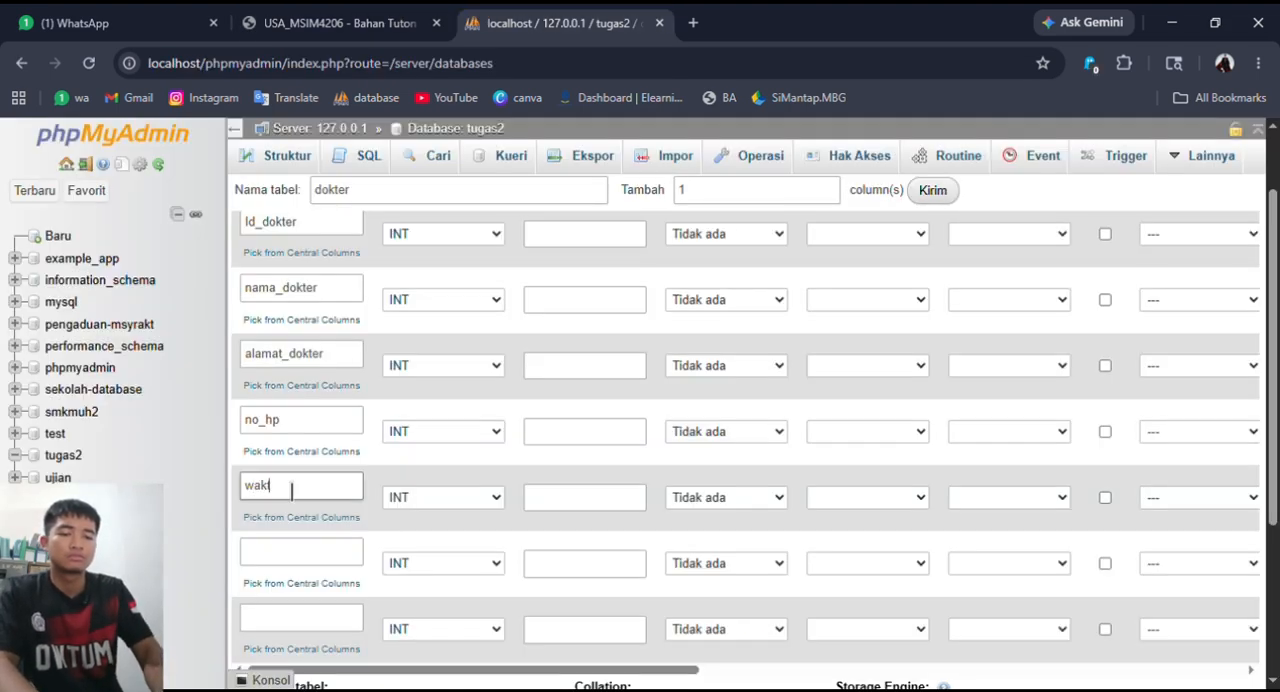
click(300, 560)
click(363, 18)
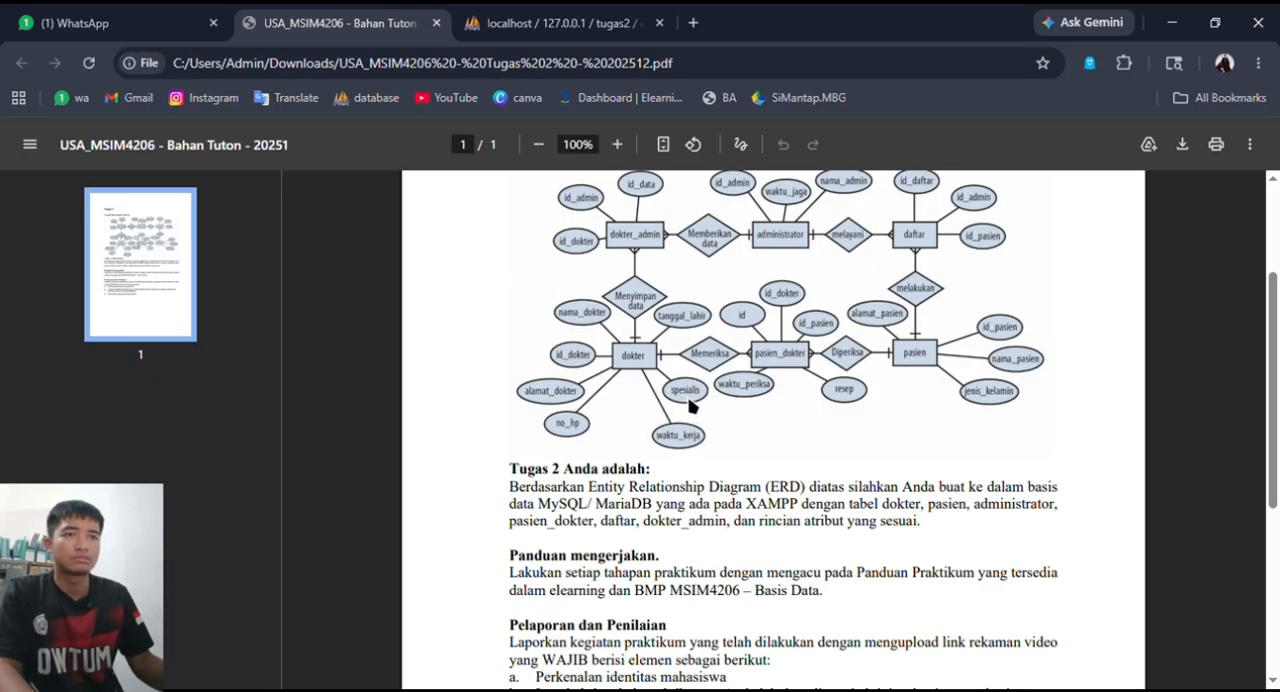
click(523, 21)
click(359, 488)
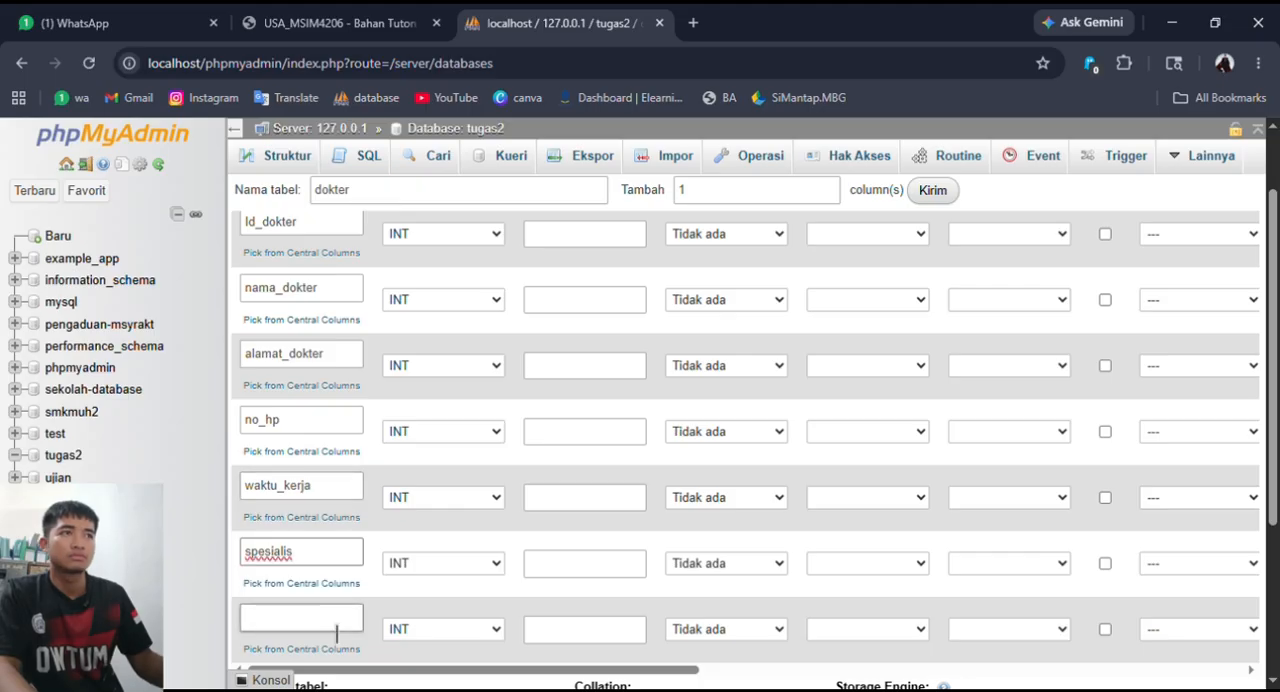
- Check the ERD and name the dokter table's seventh column tanggal_lahir
click(376, 16)
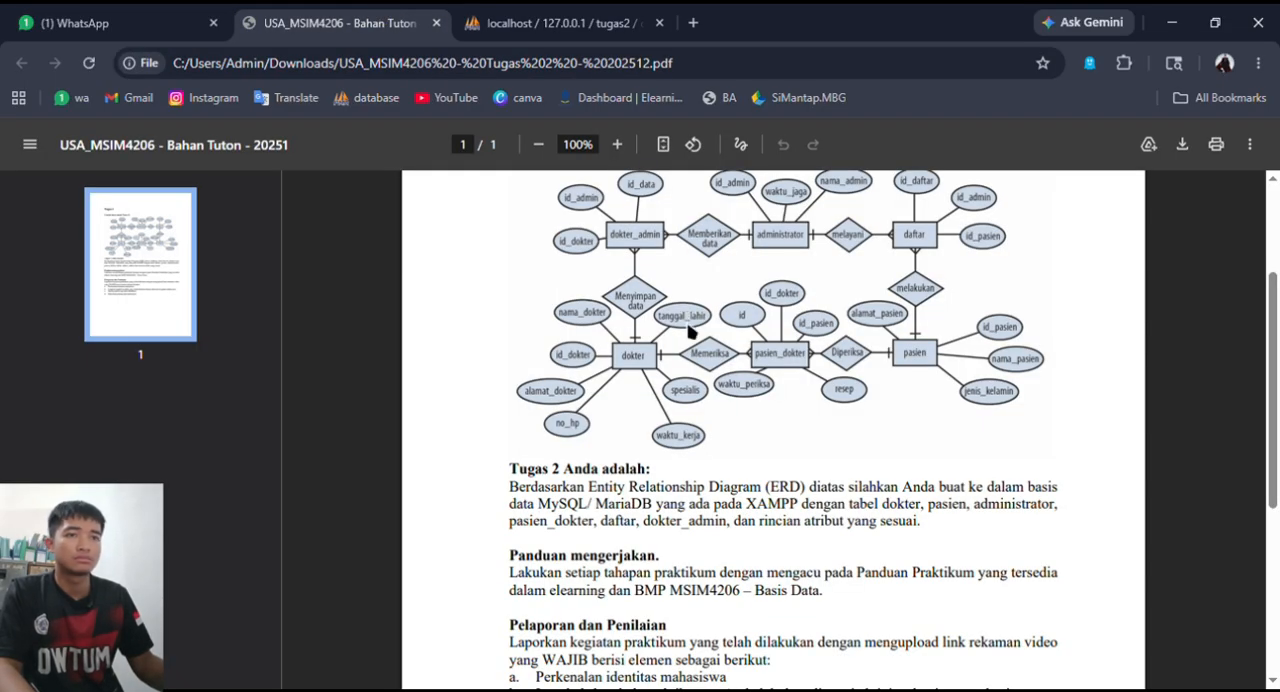
click(520, 22)
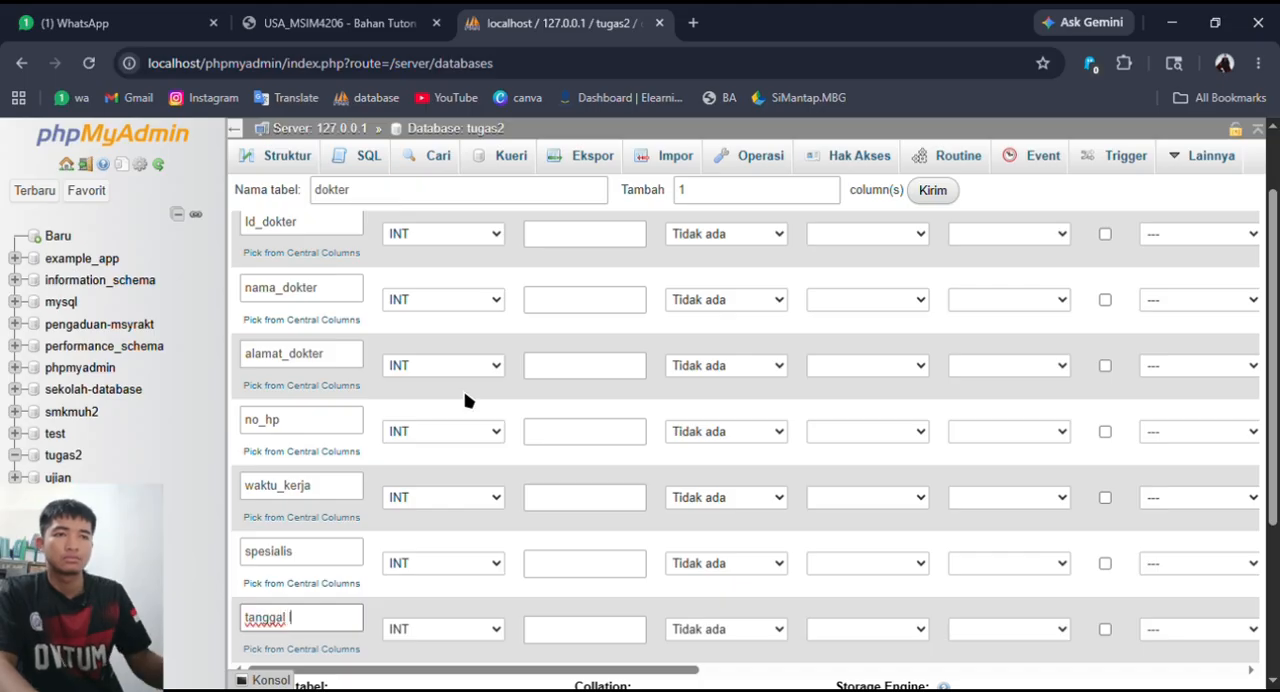
text(r)
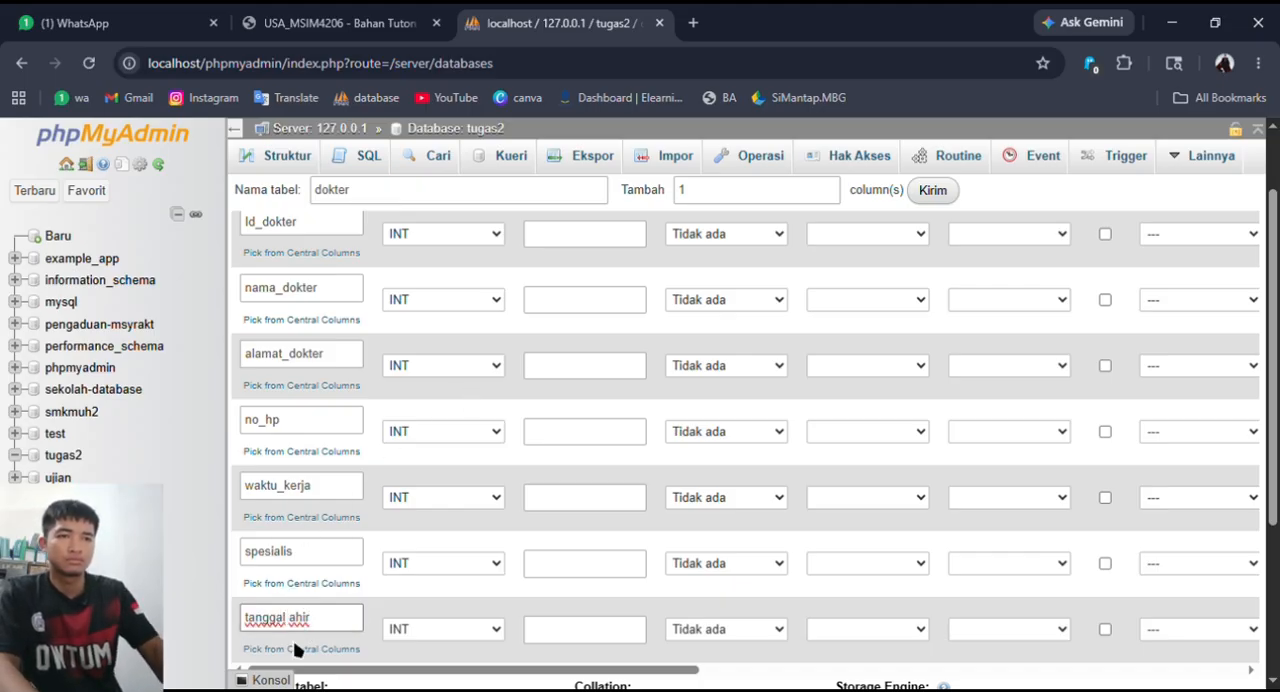
key(BackSpace)
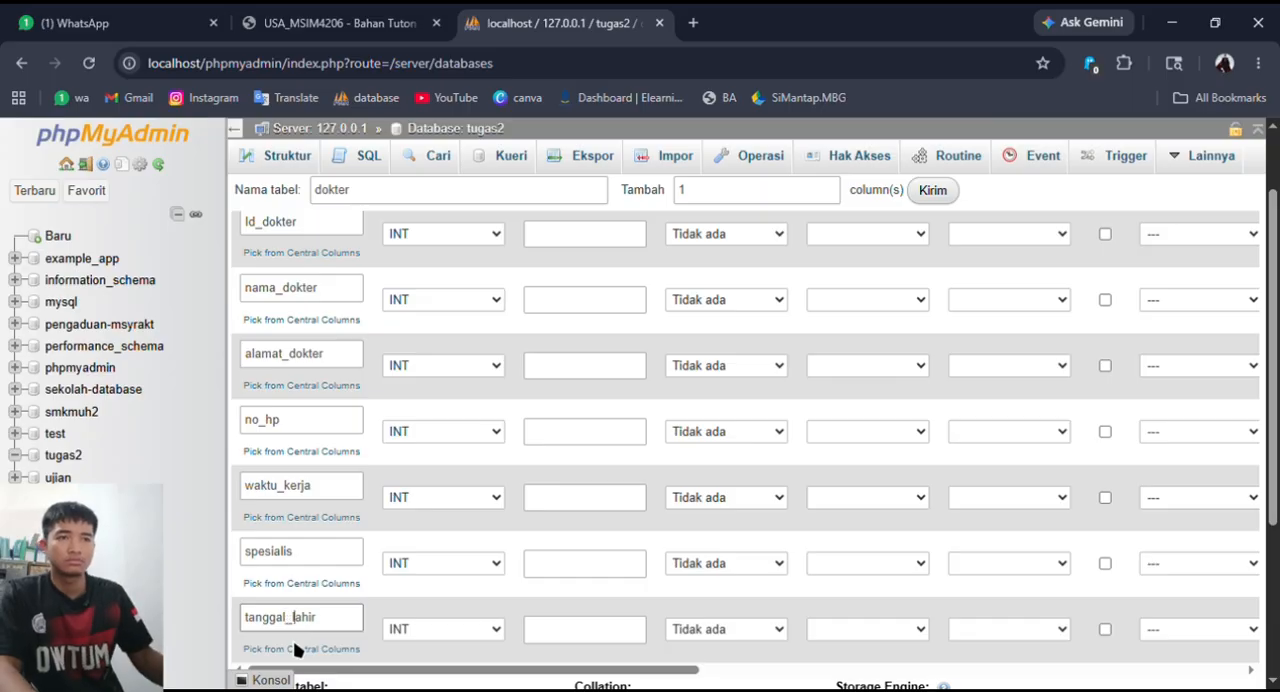
- Make the Id_dokter column the auto-incrementing primary key of the dokter table
scroll(474, 366, up, 1)
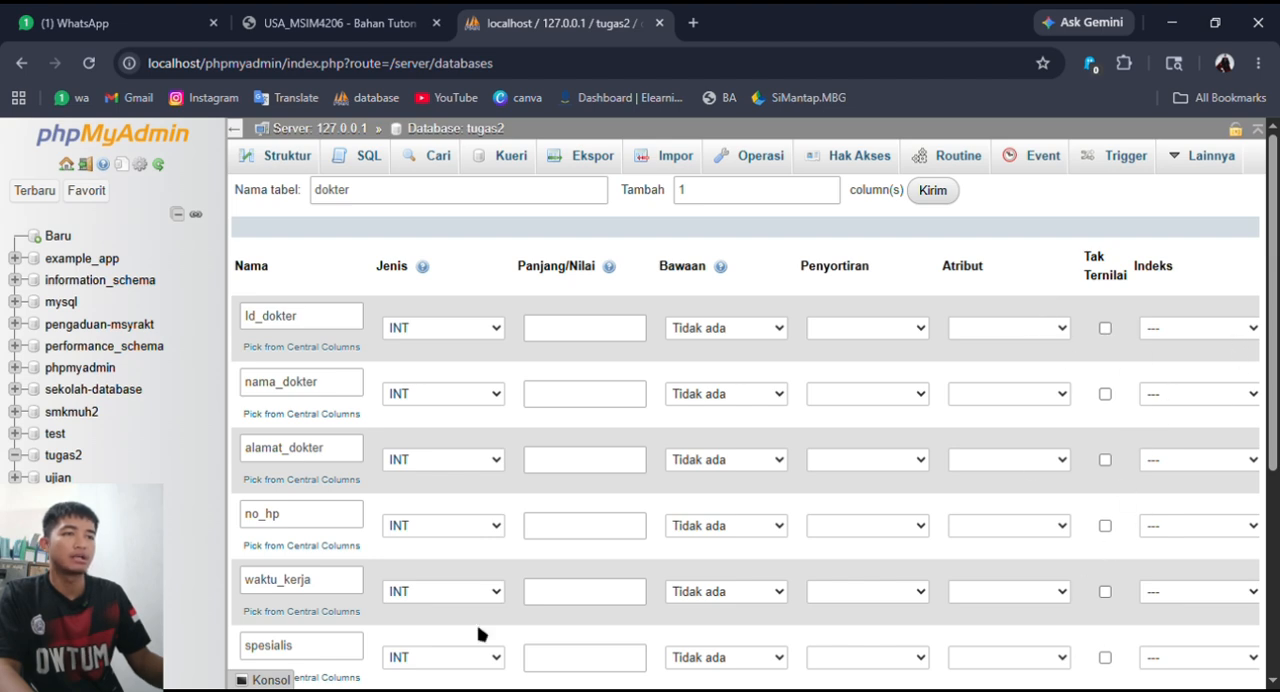
scroll(585, 600, down, 2)
drag(660, 585, 737, 583)
scroll(743, 565, up, 2)
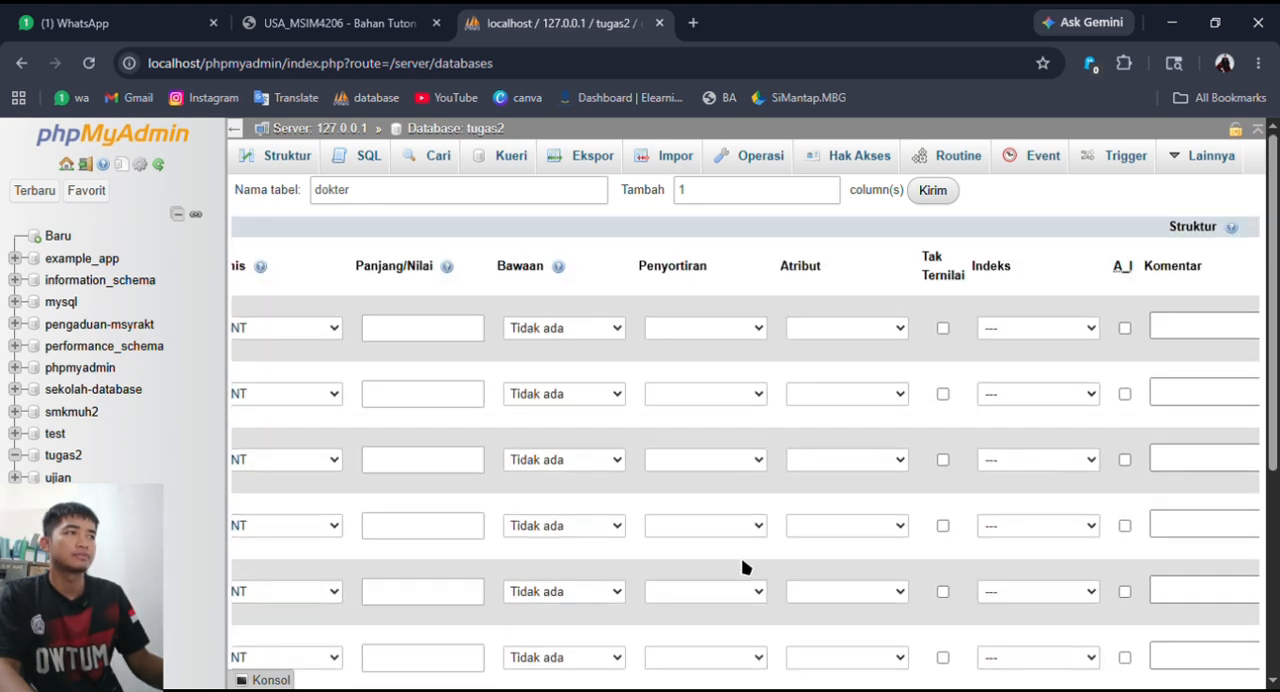
click(1124, 328)
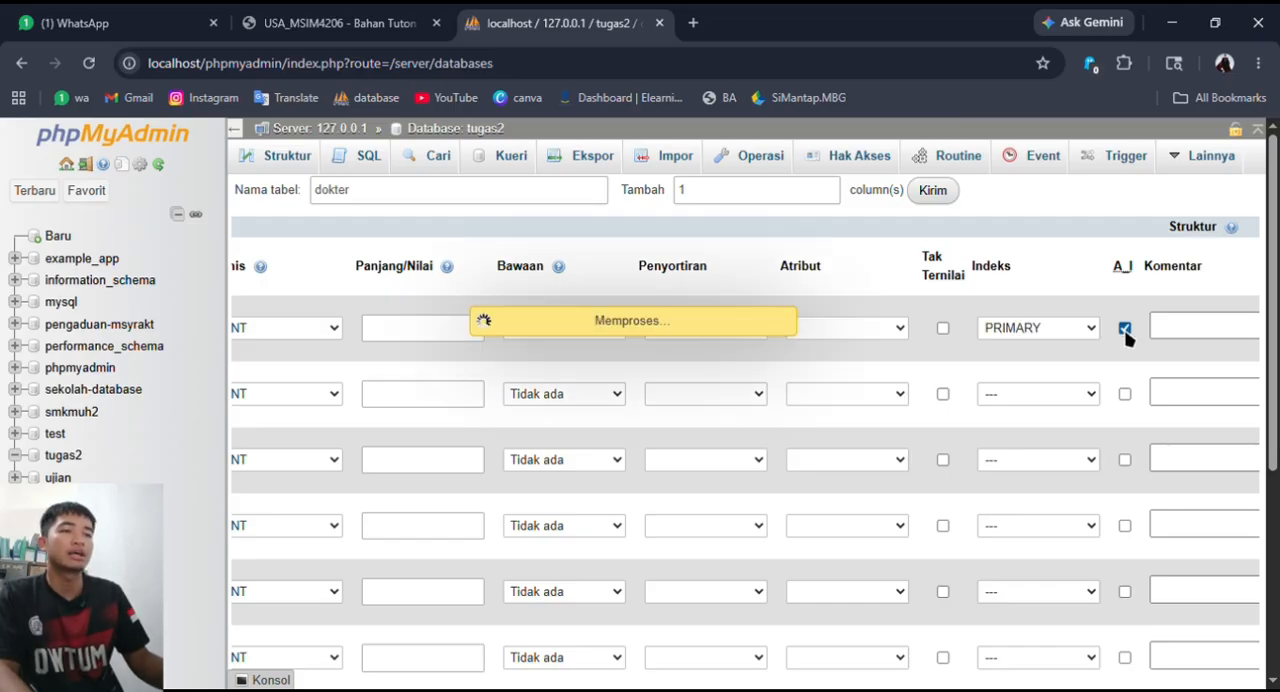
- Set the nama_dokter column's type to VARCHAR with a length of 100
scroll(563, 645, down, 2)
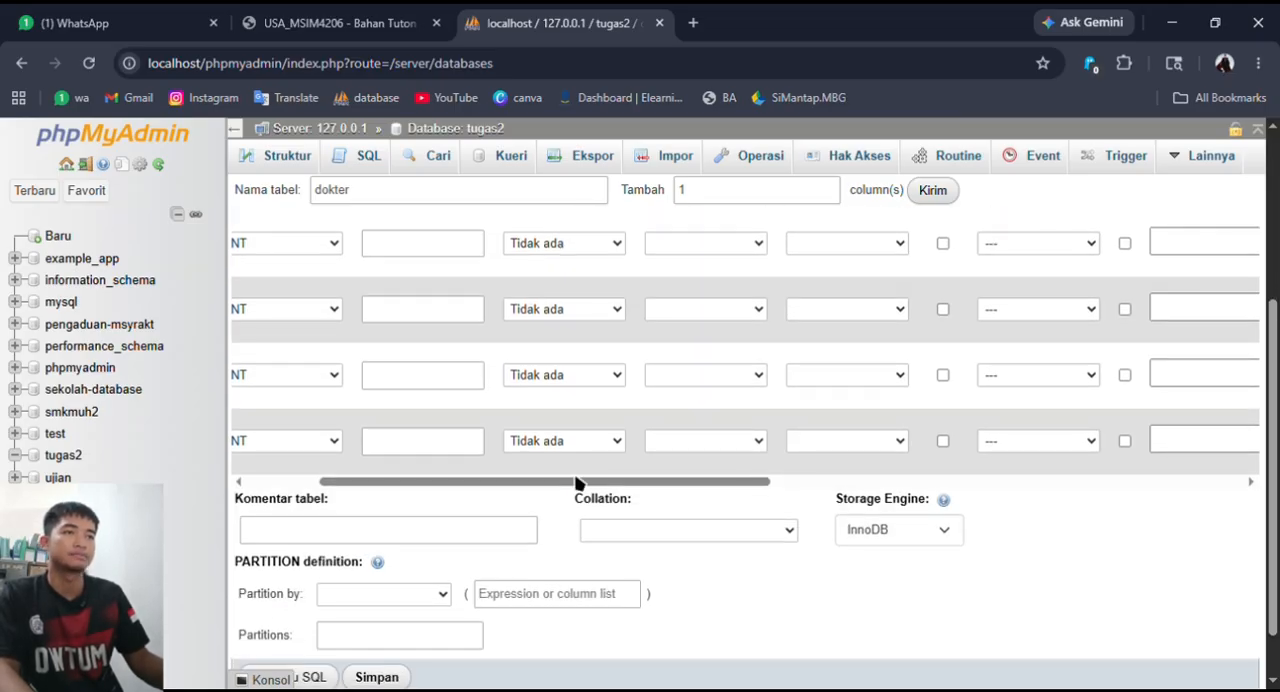
scroll(571, 486, left, 3)
scroll(663, 486, up, 3)
scroll(661, 484, up, 1)
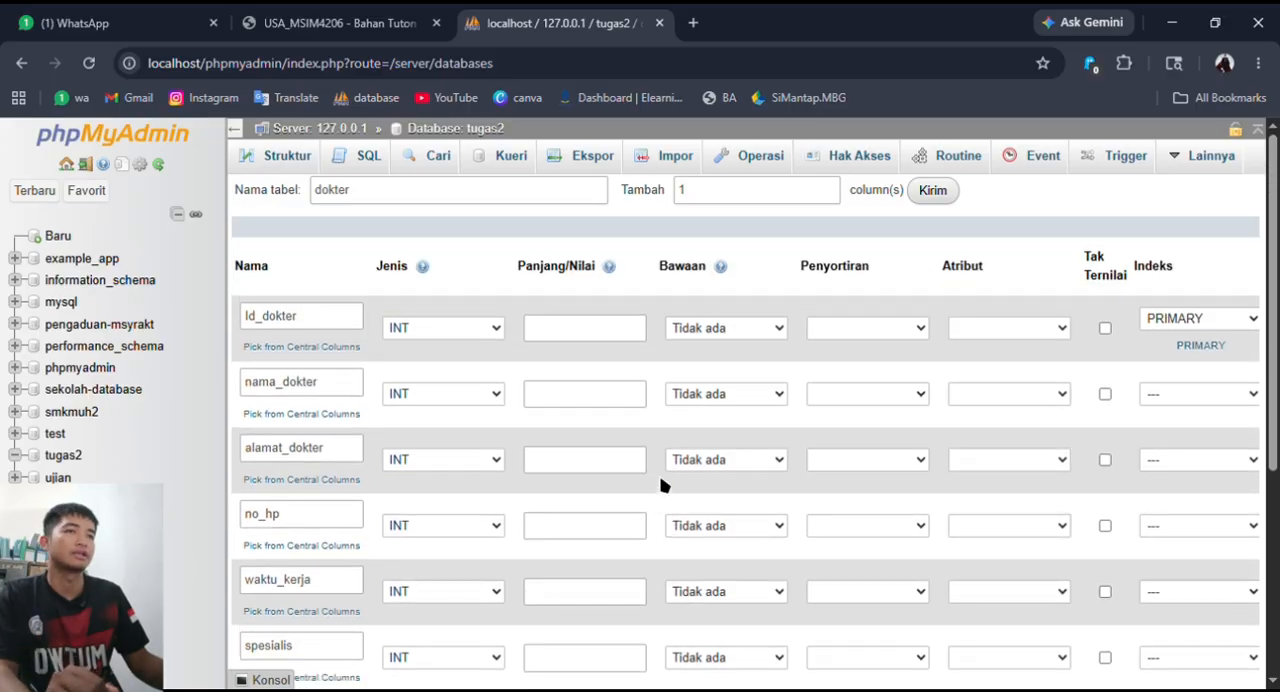
click(477, 400)
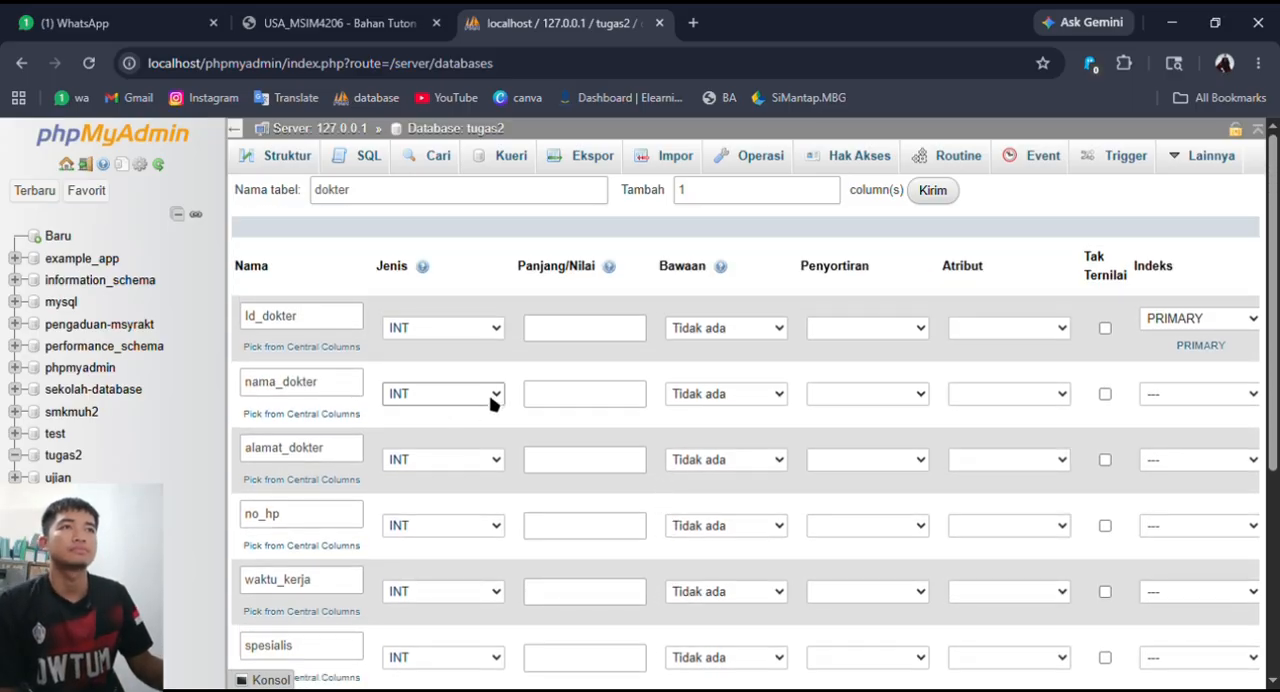
click(428, 46)
click(590, 395)
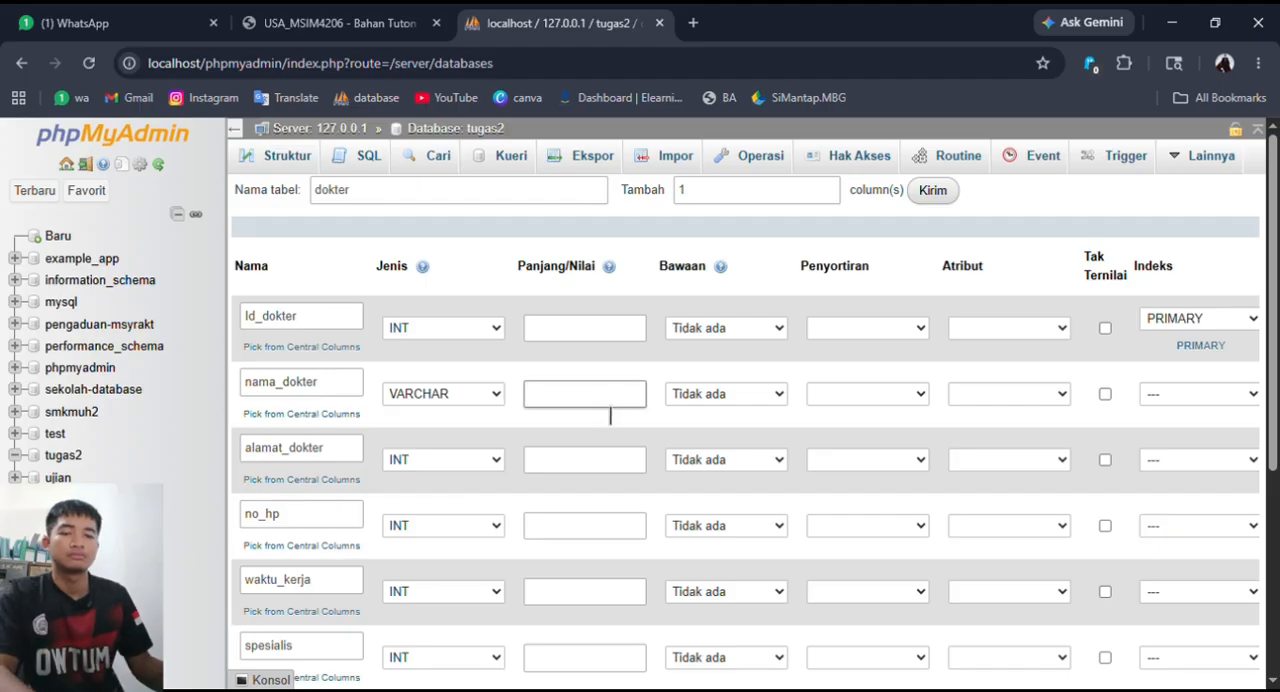
text(250)
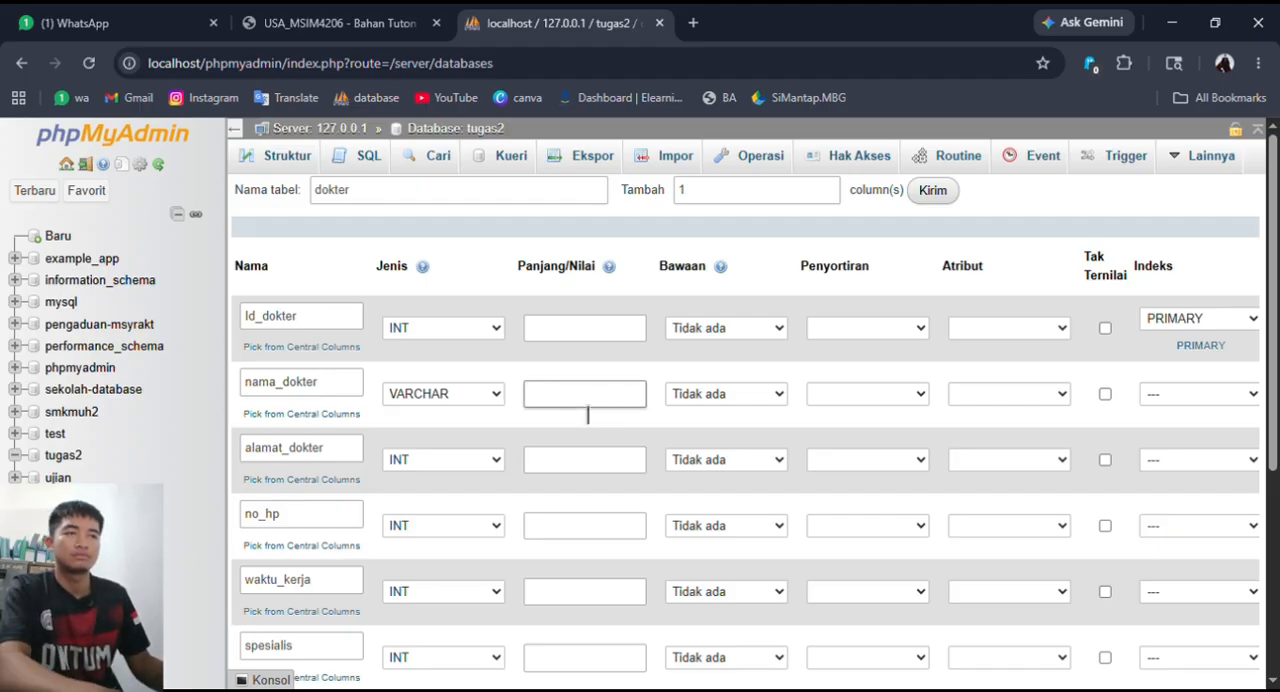
text(0)
- Define alamat_dokter as VARCHAR with a length of 40 and give no_hp a length of 13
click(586, 460)
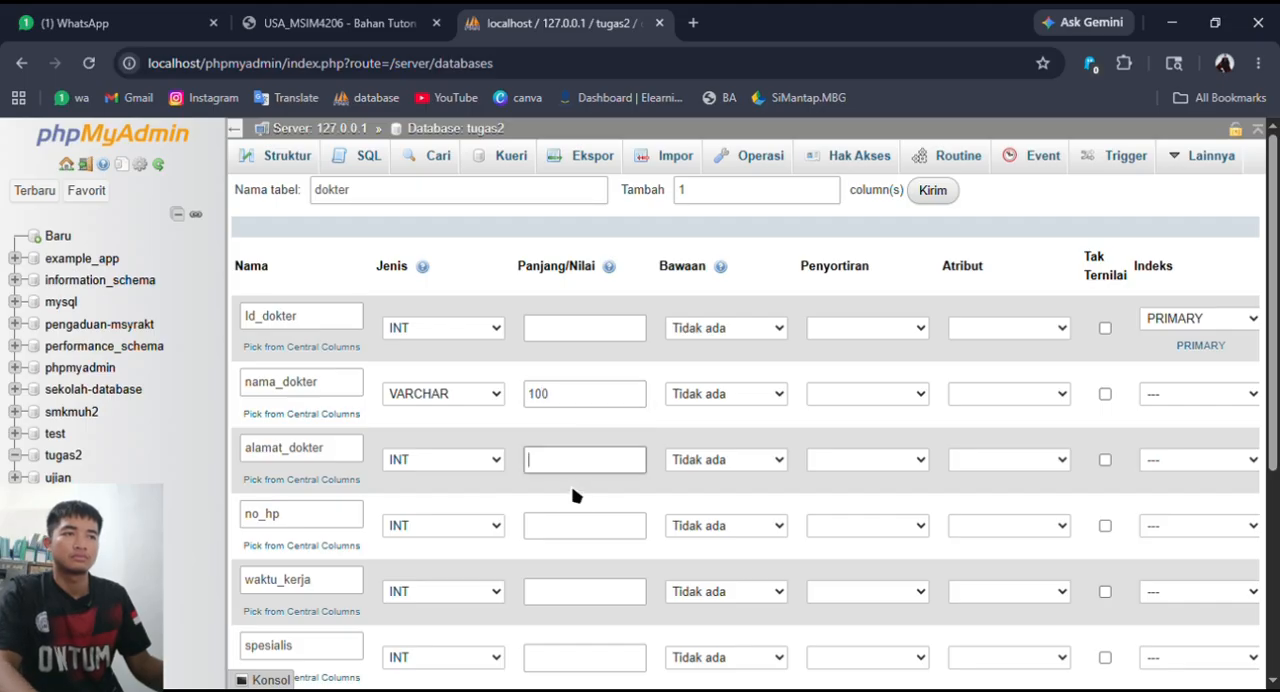
text(40)
click(586, 530)
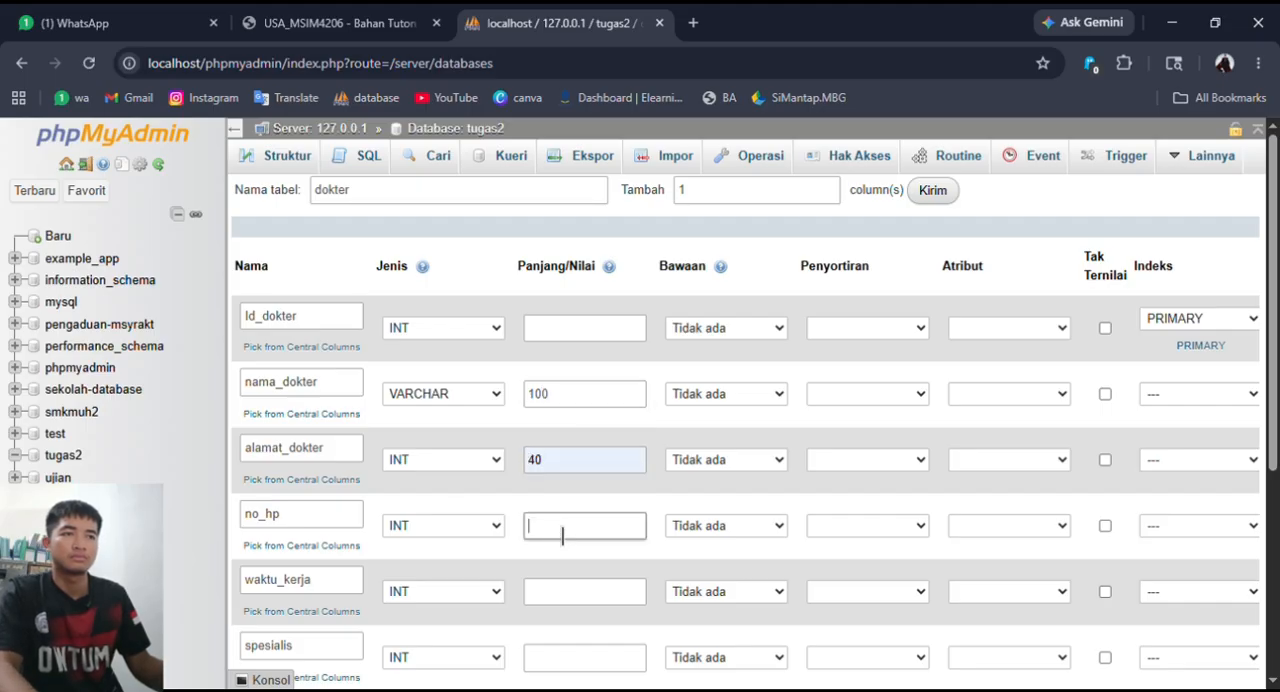
text(13)
click(472, 466)
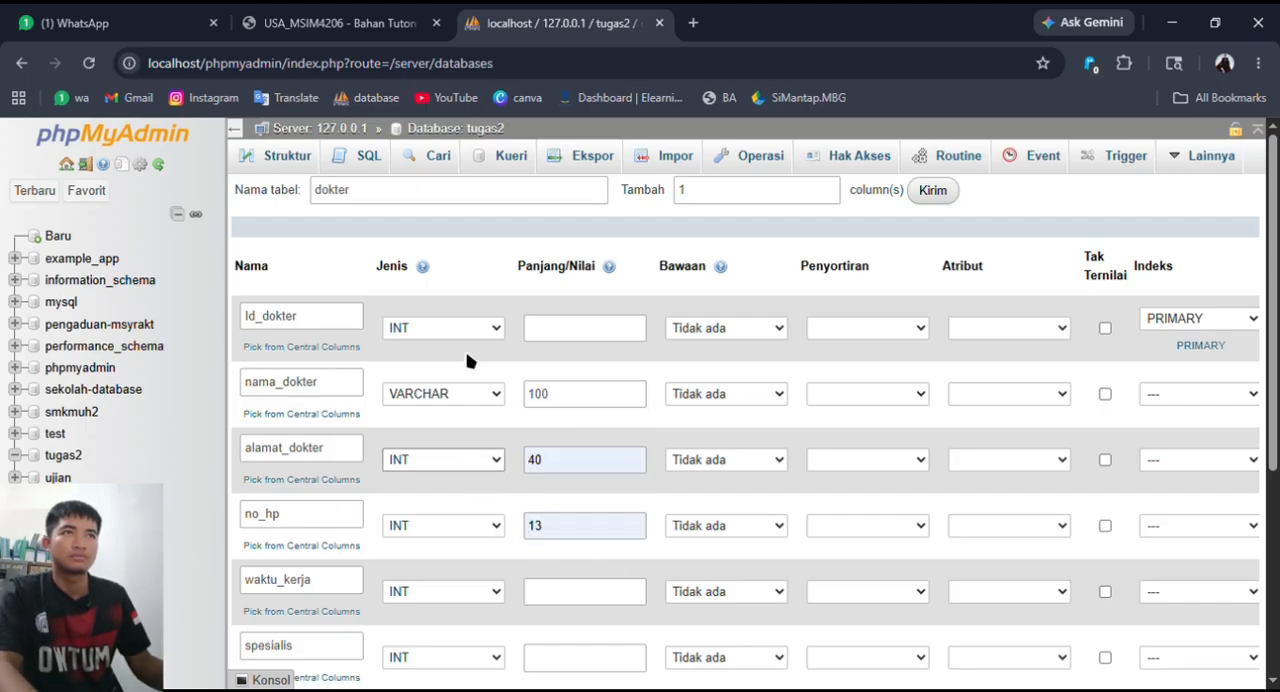
click(471, 61)
- Set the waktu_kerja column's type to TIME
scroll(561, 296, down, 1)
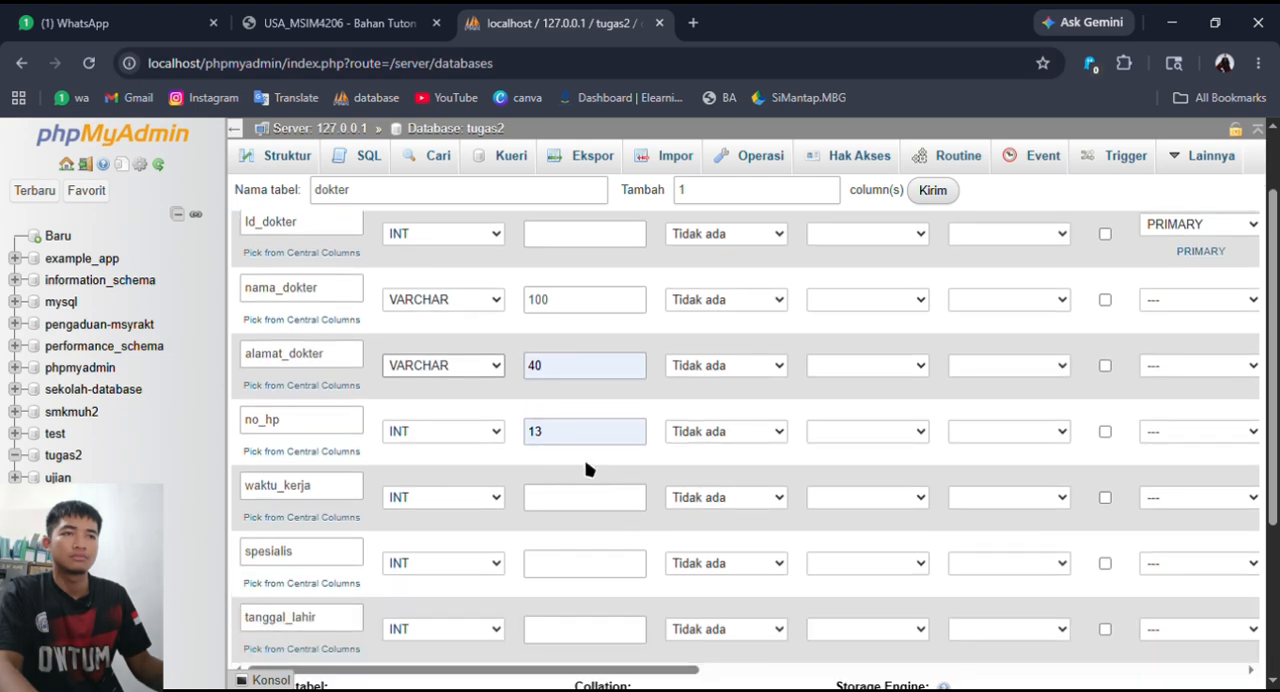
click(471, 506)
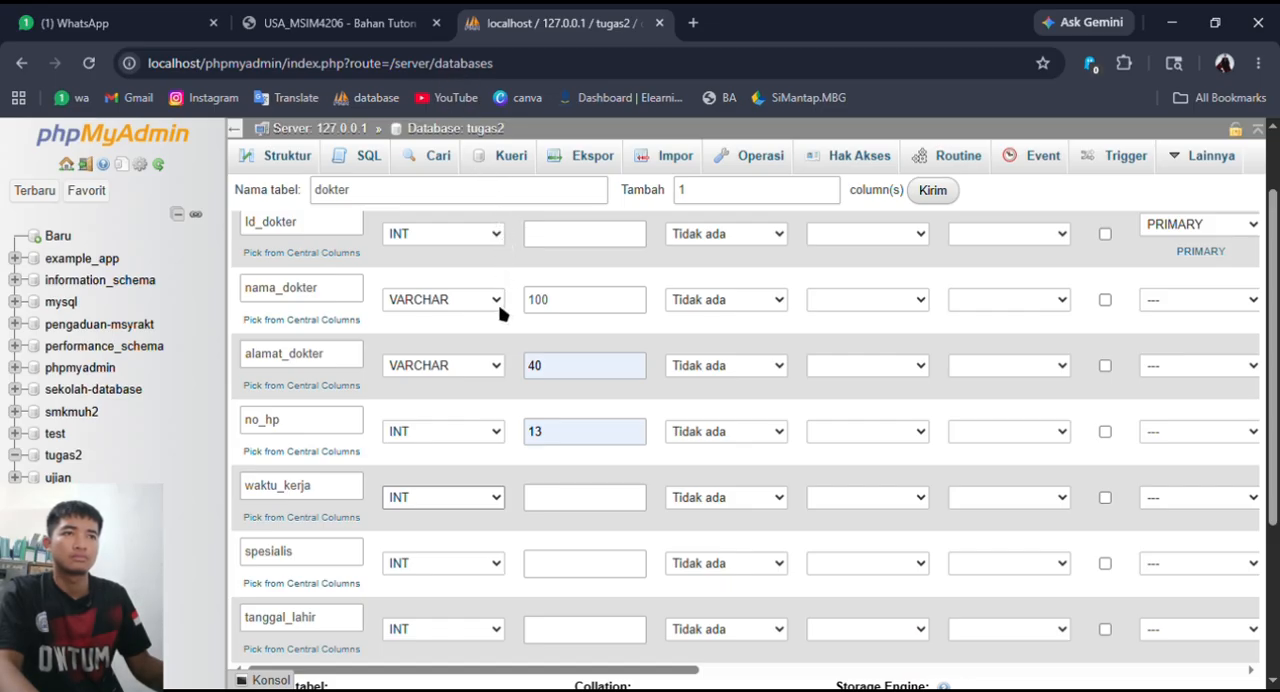
click(508, 363)
click(589, 503)
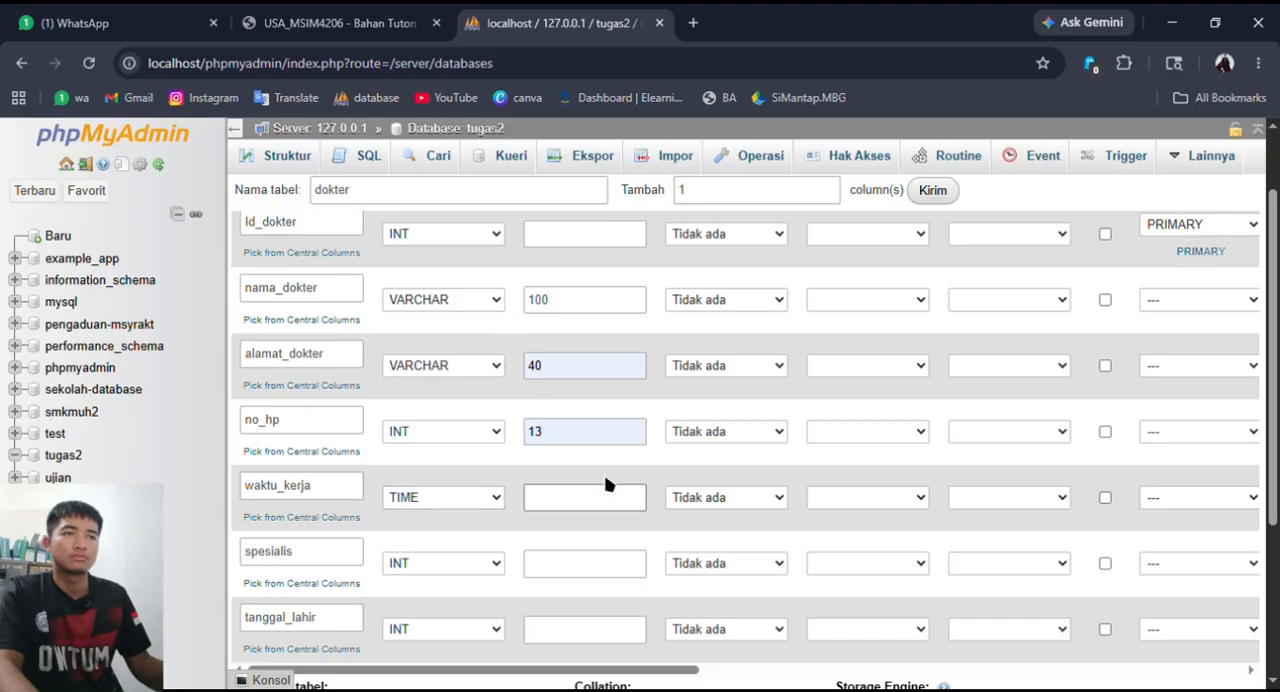
- Set the spesialis column's type to VARCHAR
scroll(566, 470, down, 1)
click(498, 472)
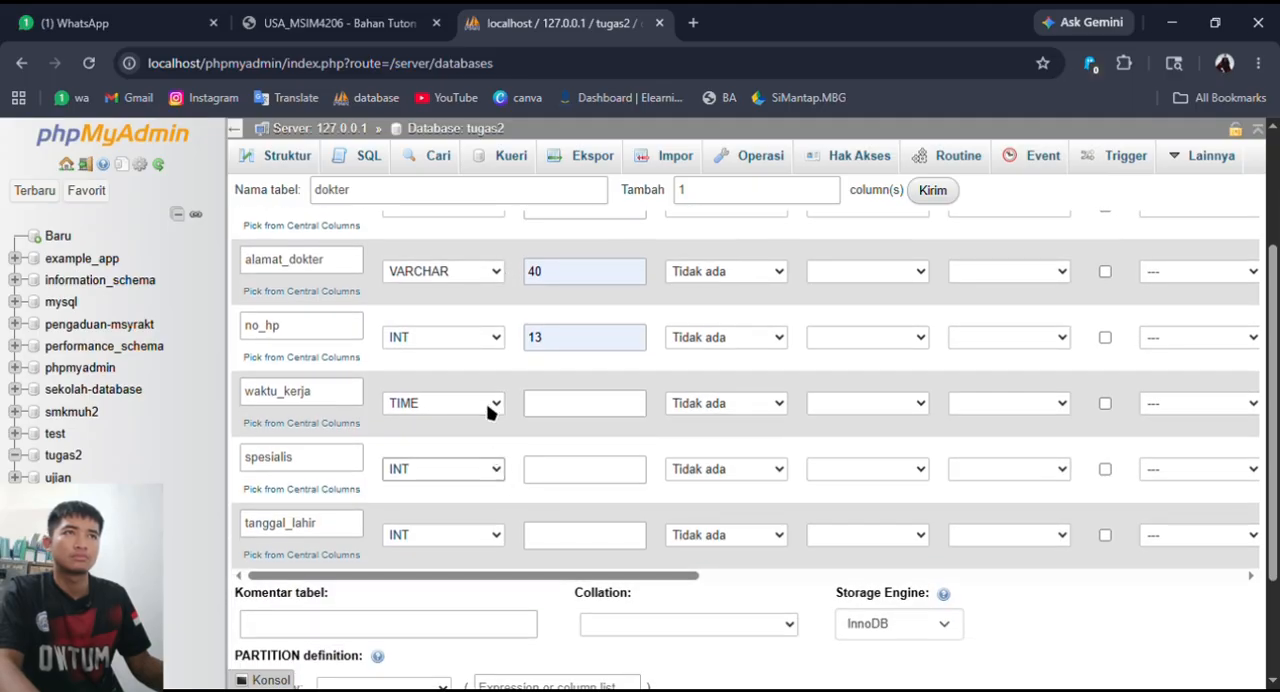
click(511, 58)
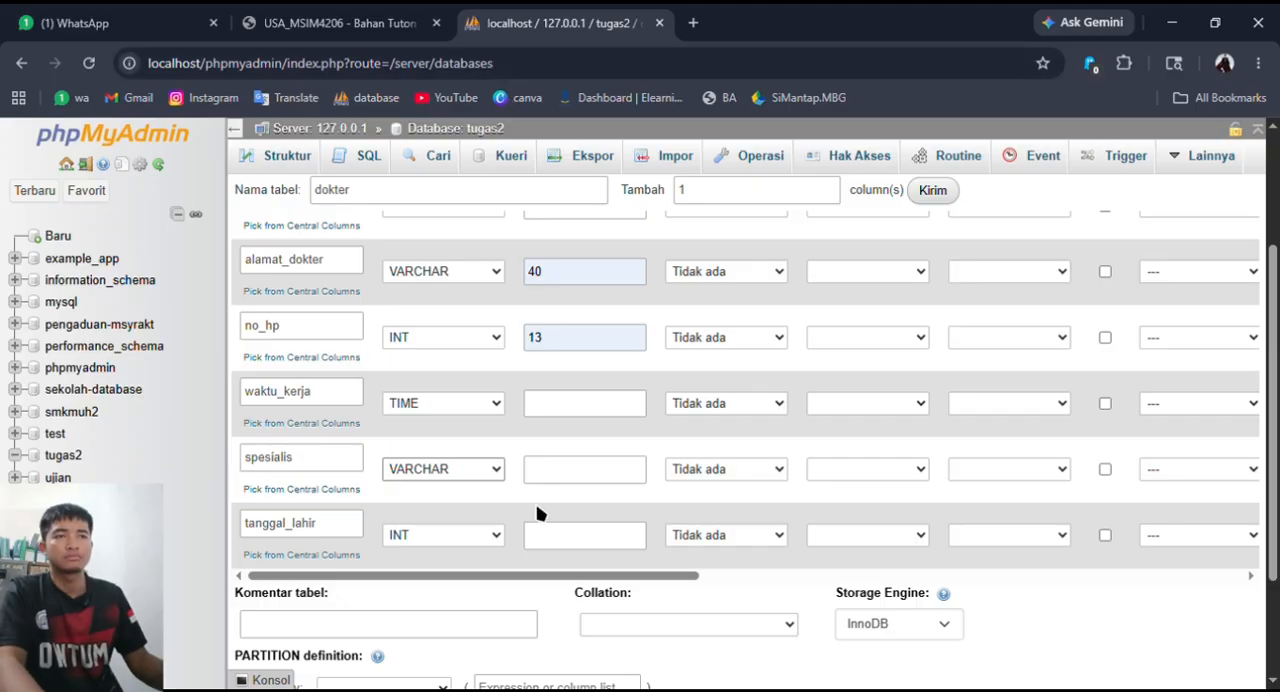
- Set the tanggal_lahir column's type to DATE
click(490, 538)
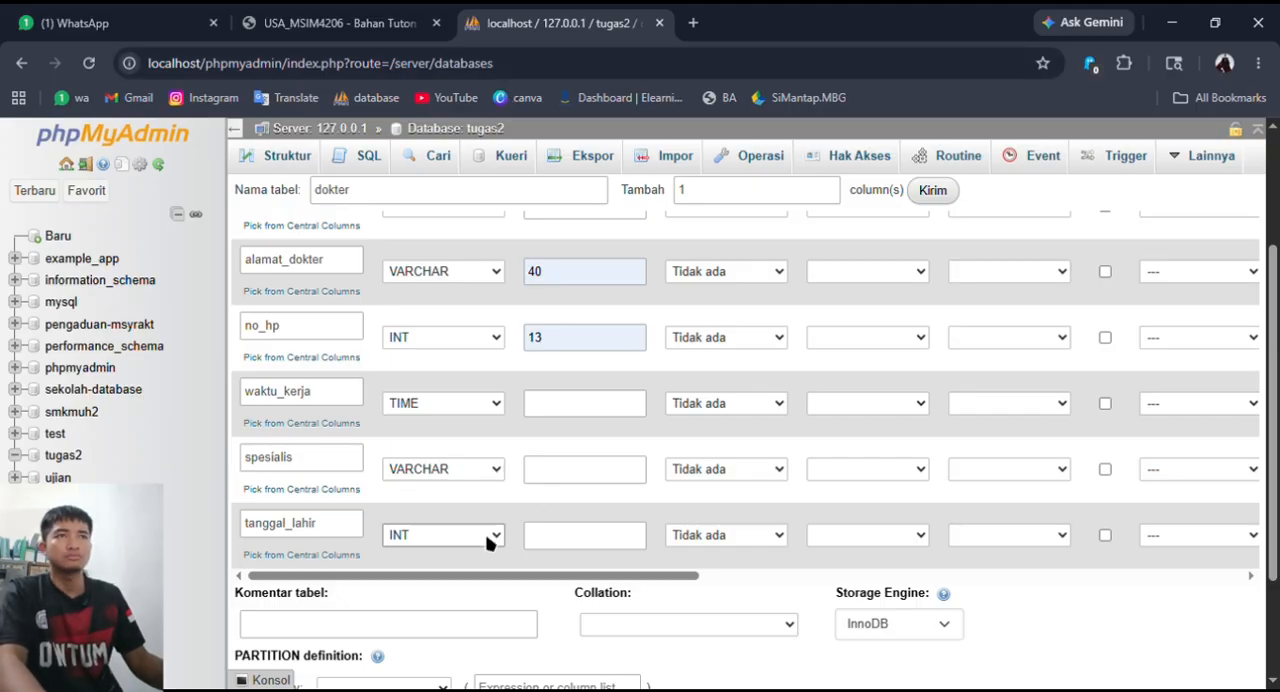
click(478, 155)
scroll(692, 536, up, 2)
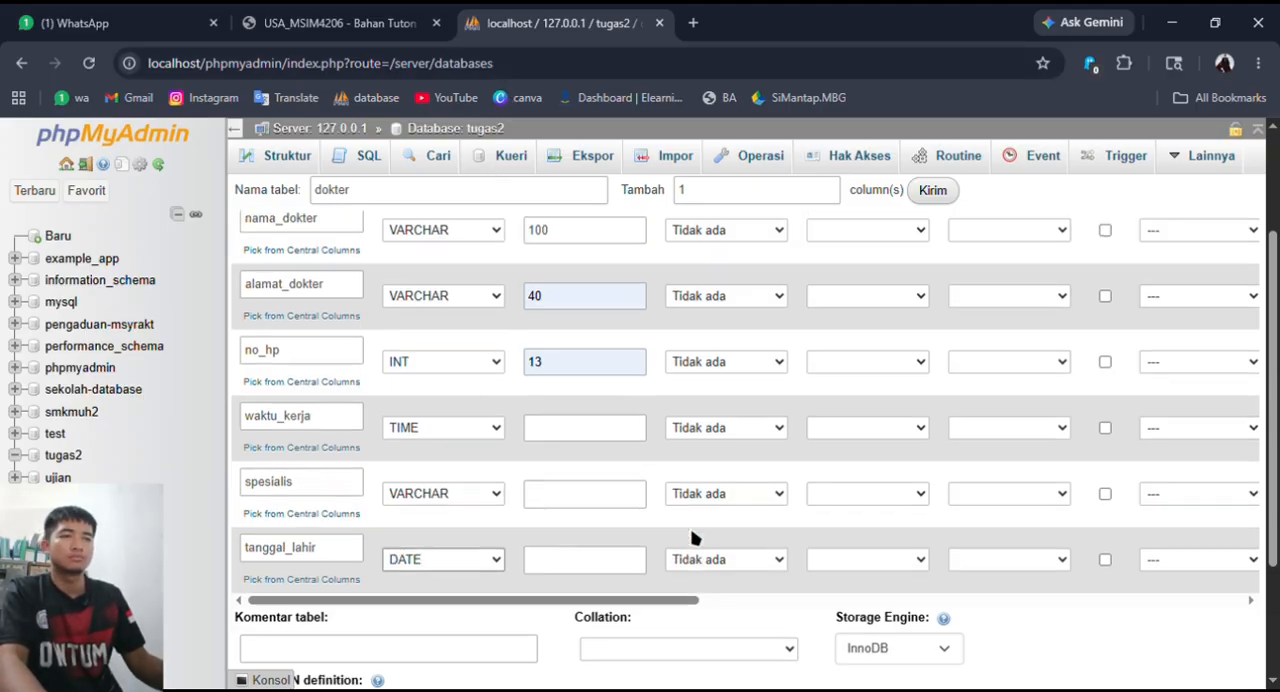
scroll(692, 536, down, 2)
scroll(691, 534, up, 1)
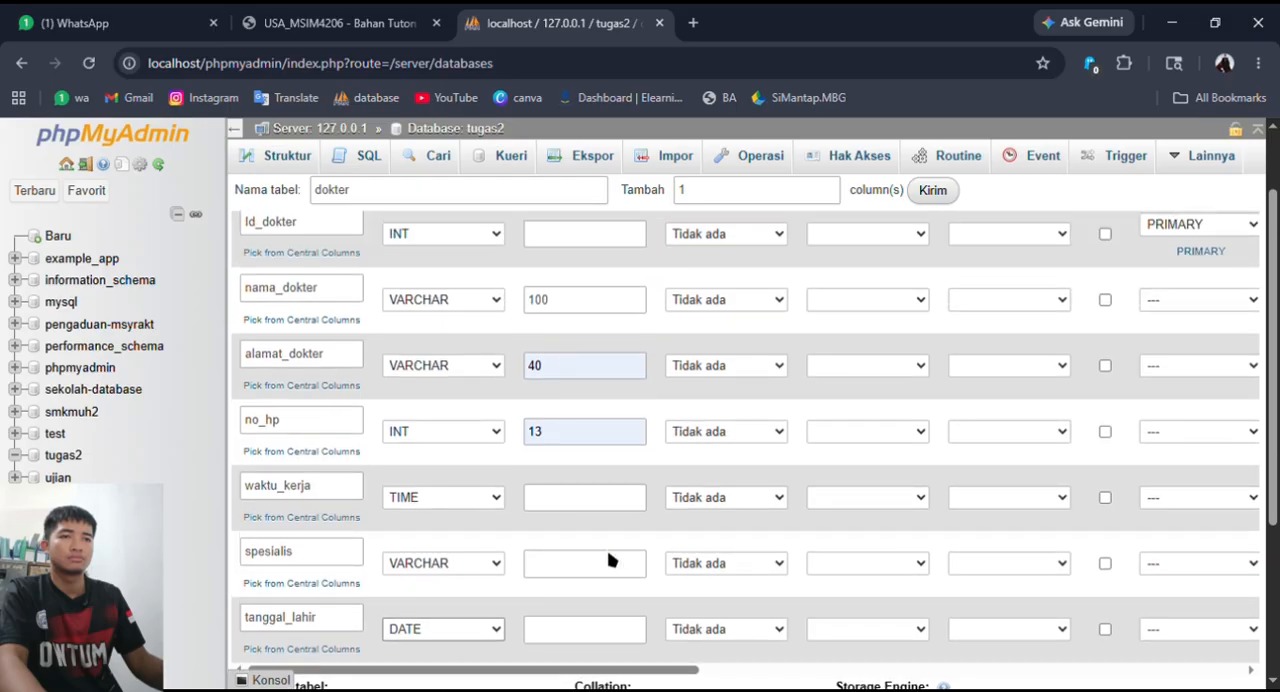
- Change the spesialis column's type to ENUM
click(566, 565)
click(486, 571)
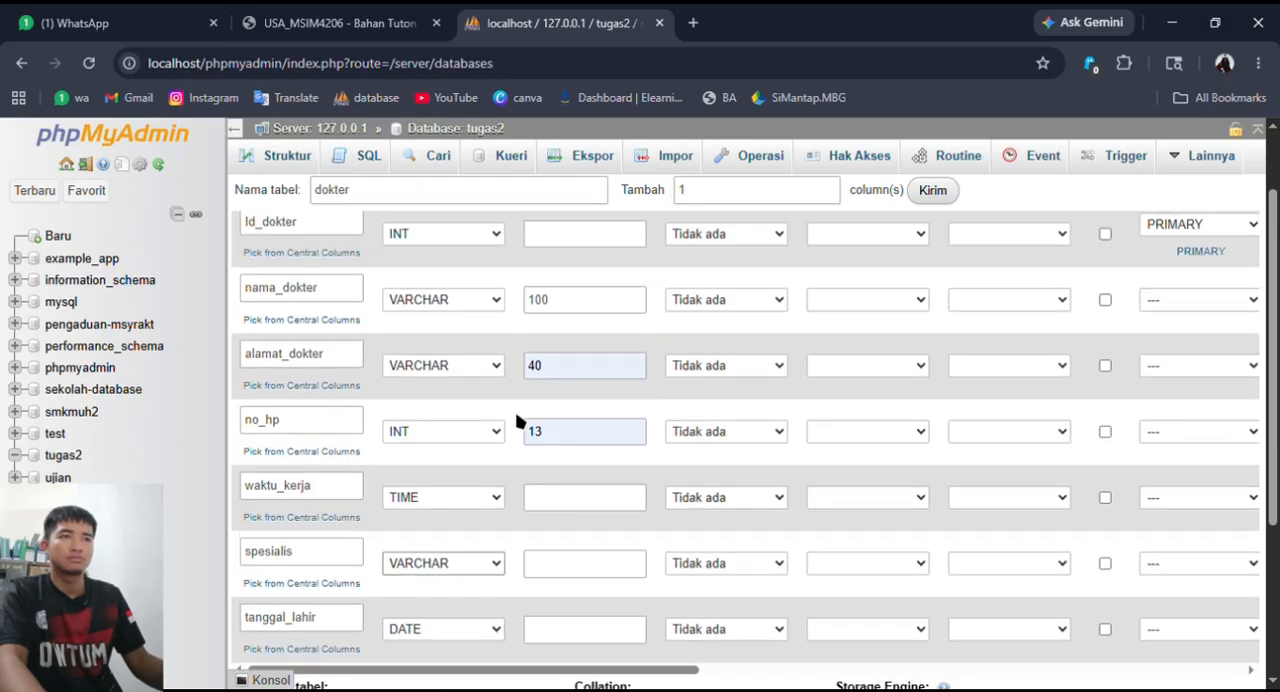
click(502, 360)
click(506, 166)
click(490, 567)
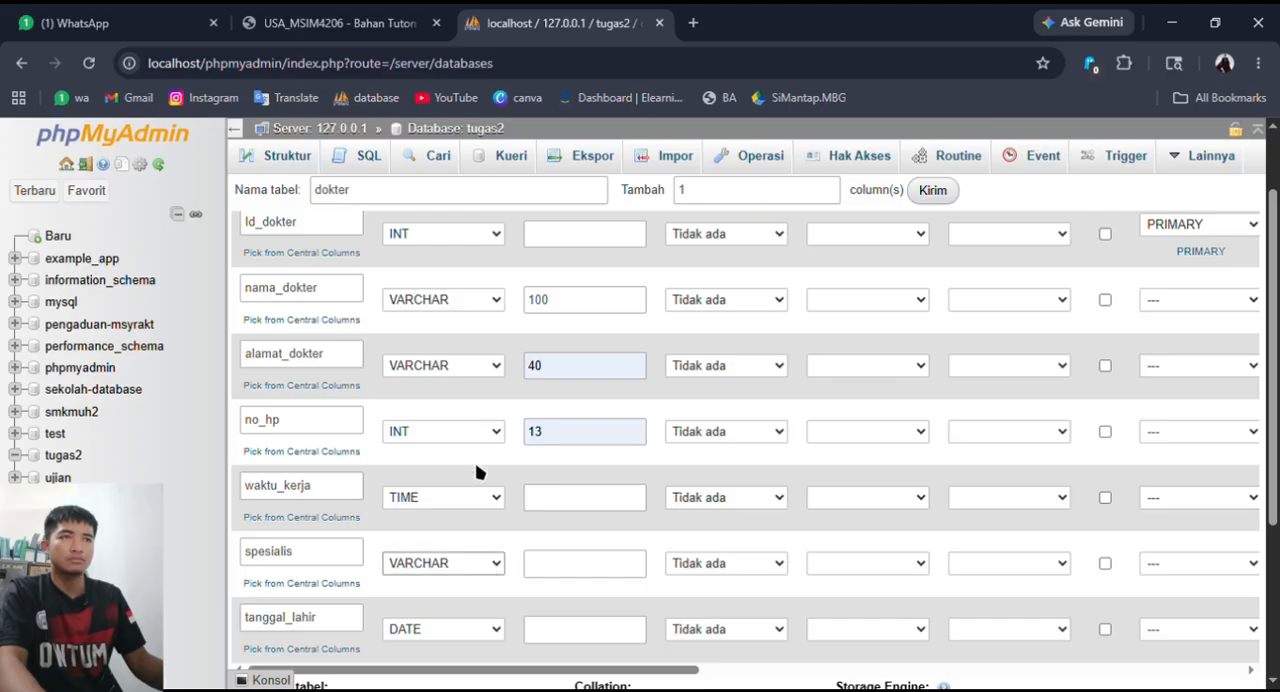
click(497, 285)
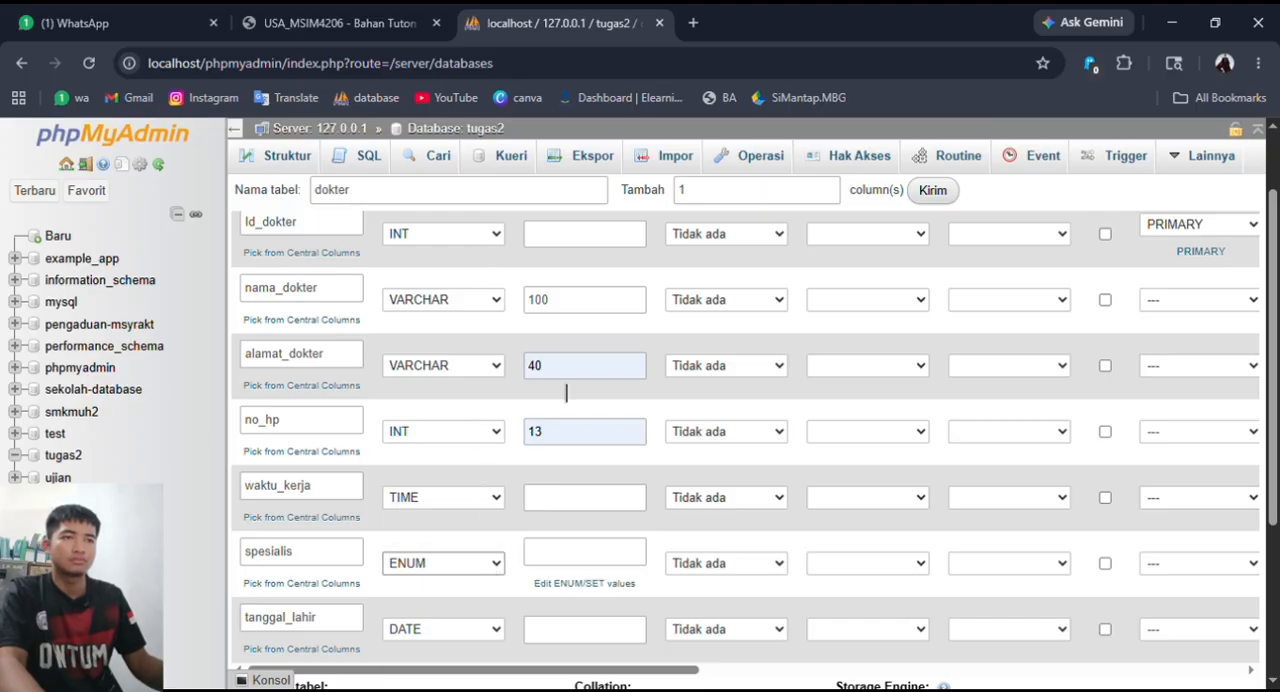
- Define the ENUM values of the spesialis column as kulit, penyakit_dalam, jantung and gigi
click(588, 584)
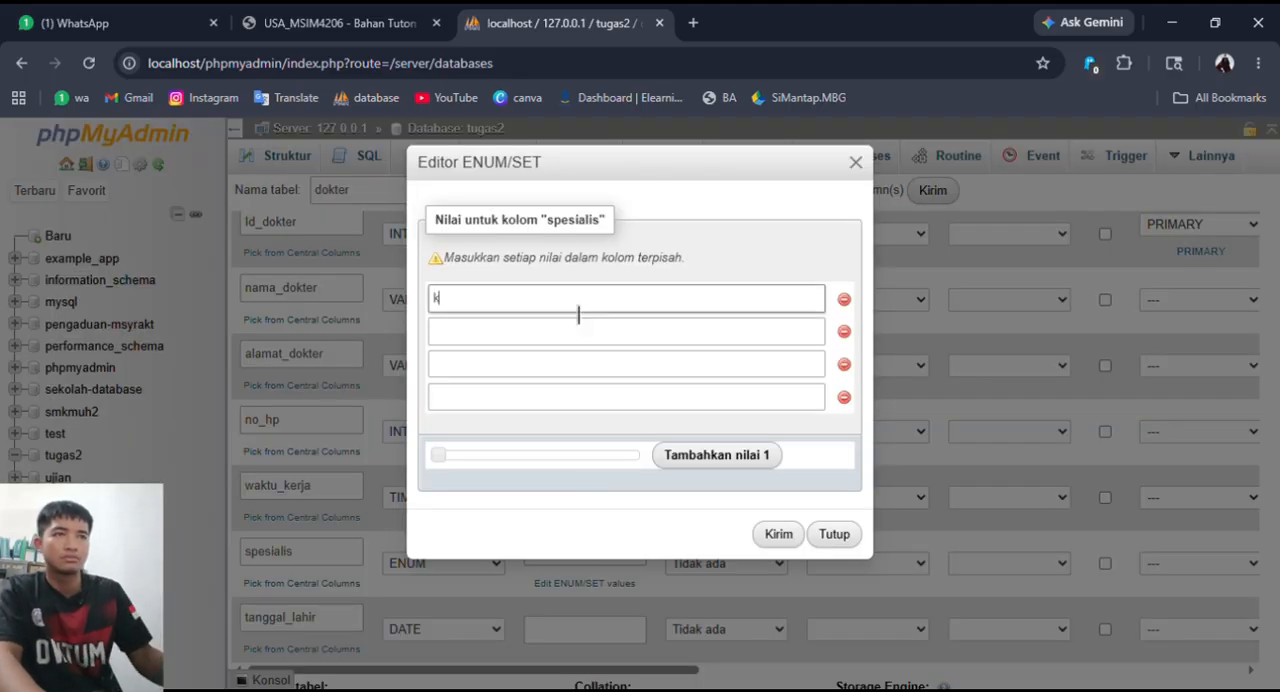
click(596, 327)
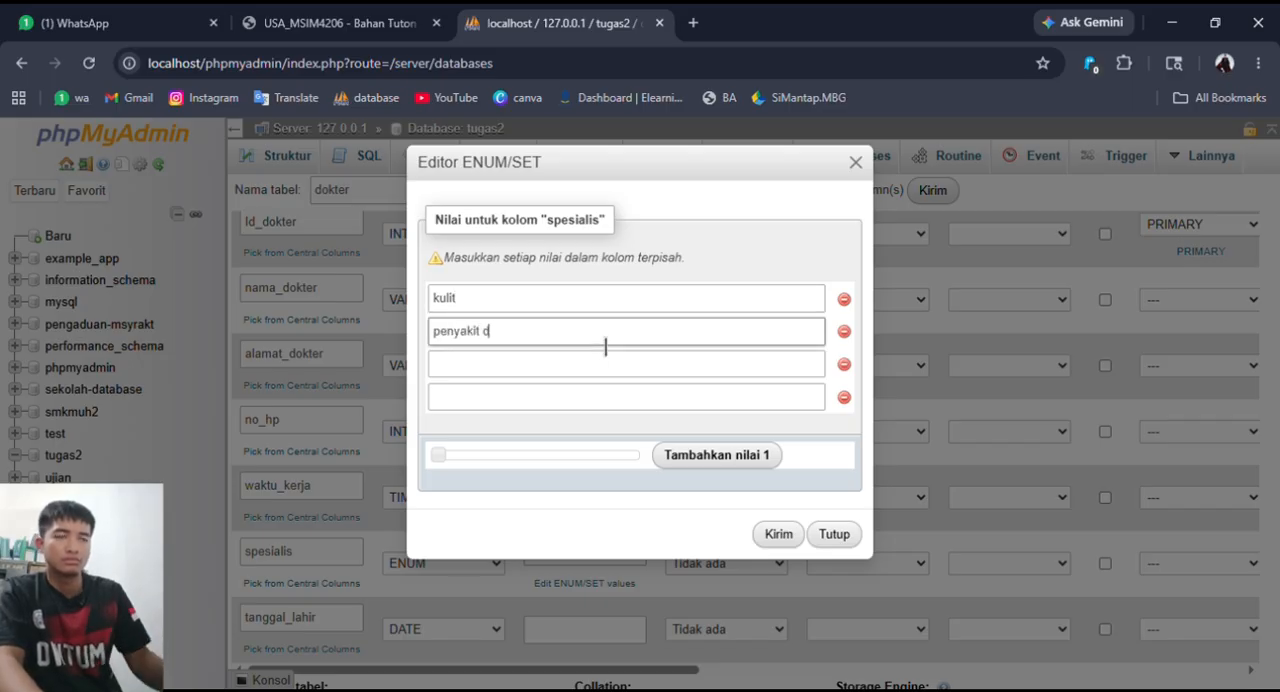
click(500, 366)
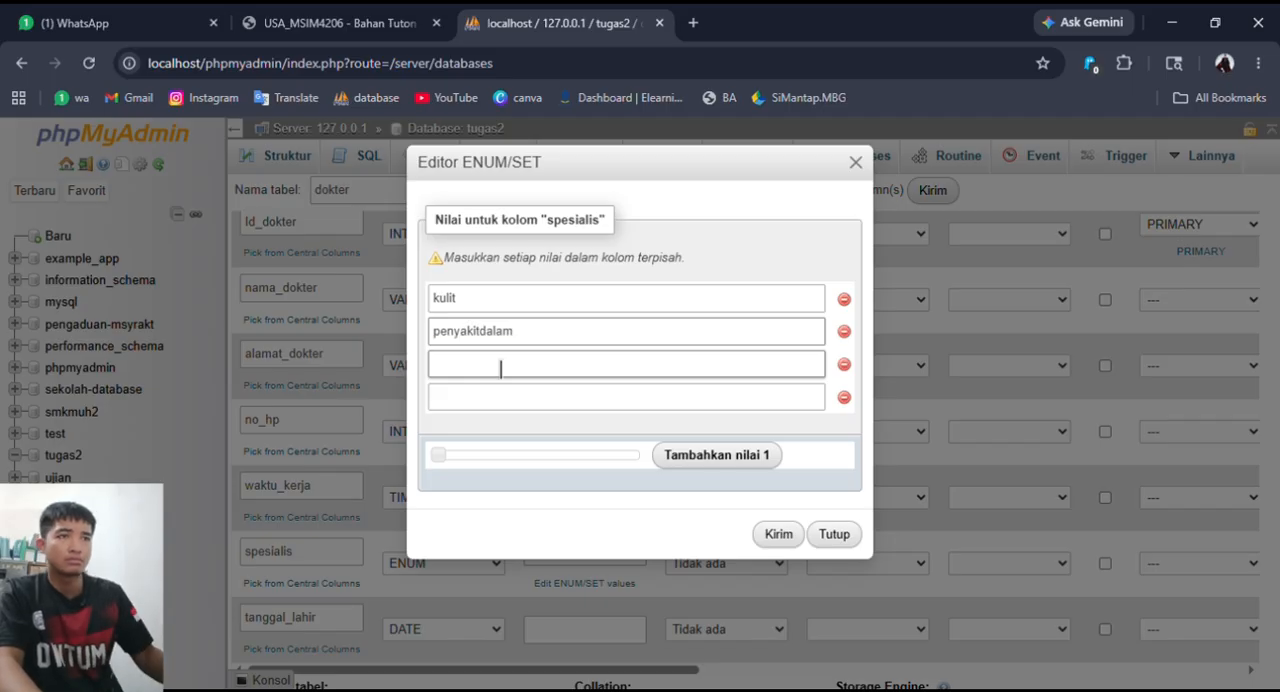
text(_)
click(507, 366)
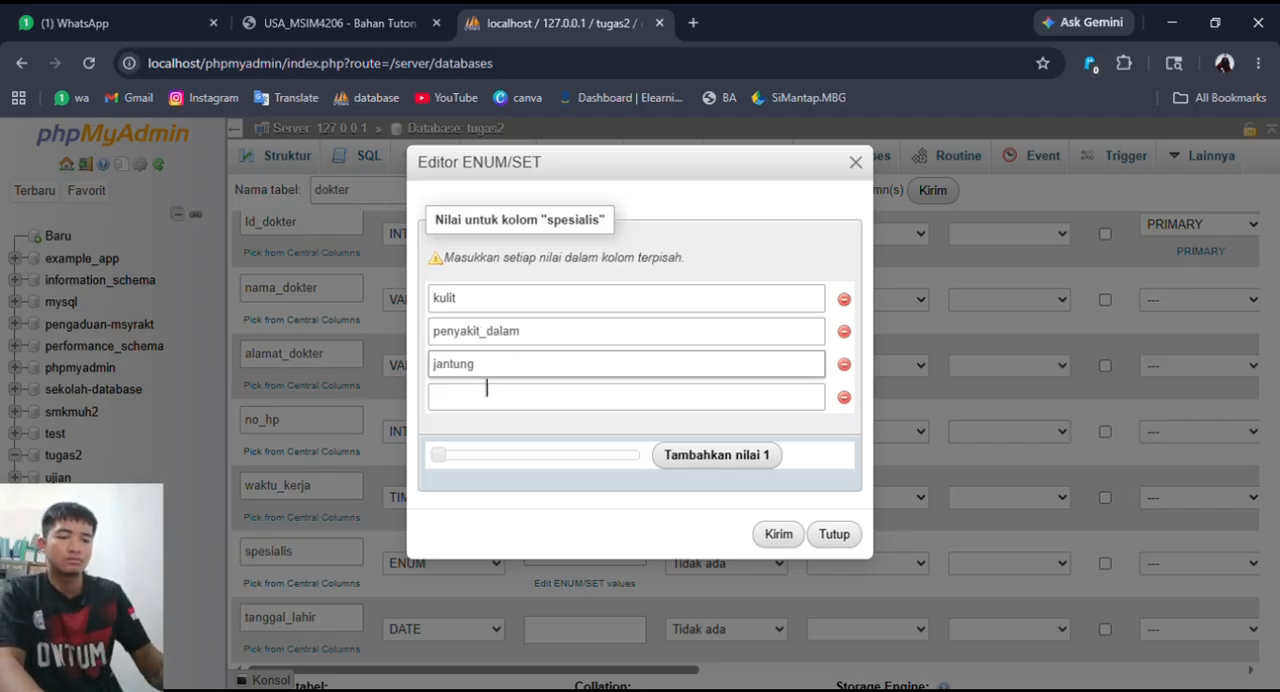
click(490, 395)
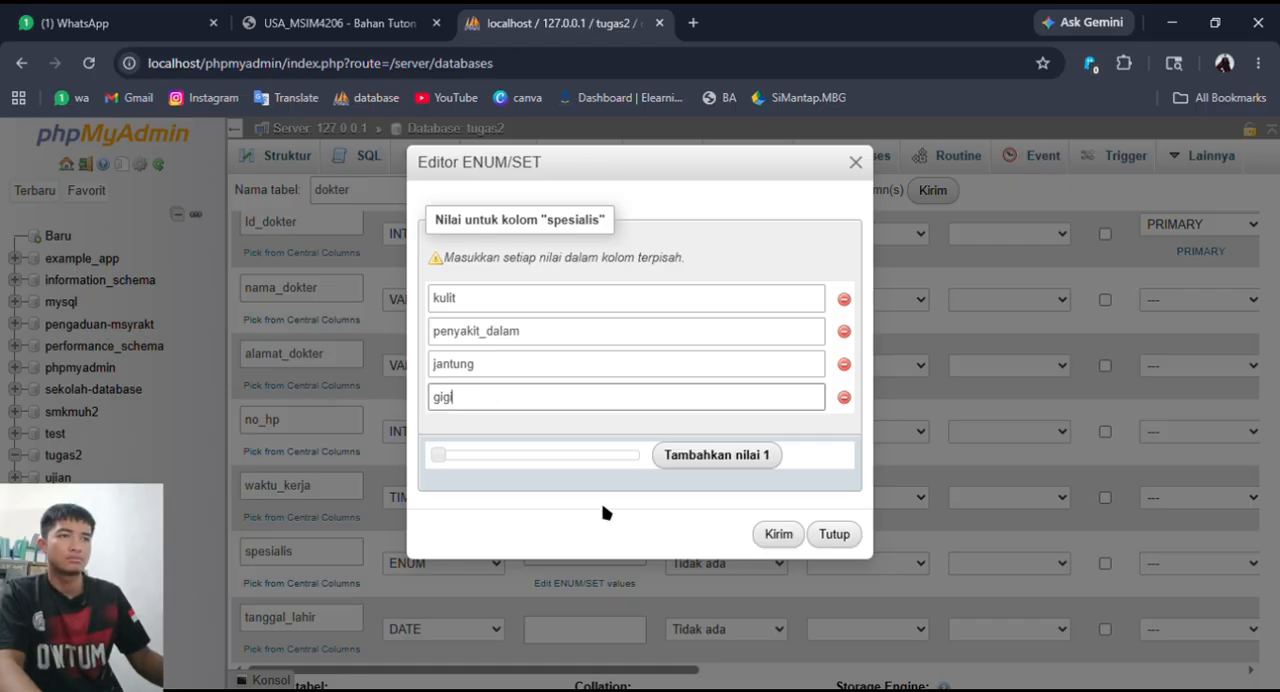
click(779, 534)
- Review the column definitions and save the new dokter table
scroll(770, 520, down, 1)
scroll(790, 510, up, 2)
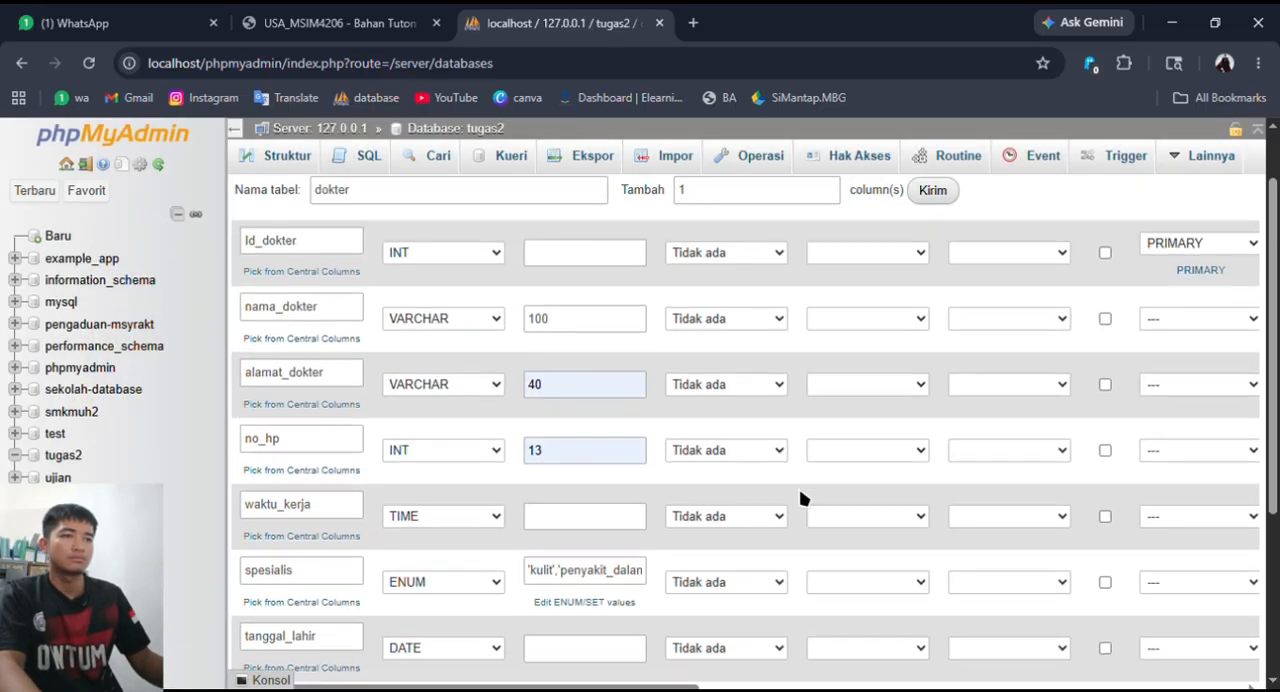
scroll(800, 460, down, 1)
scroll(1050, 570, down, 3)
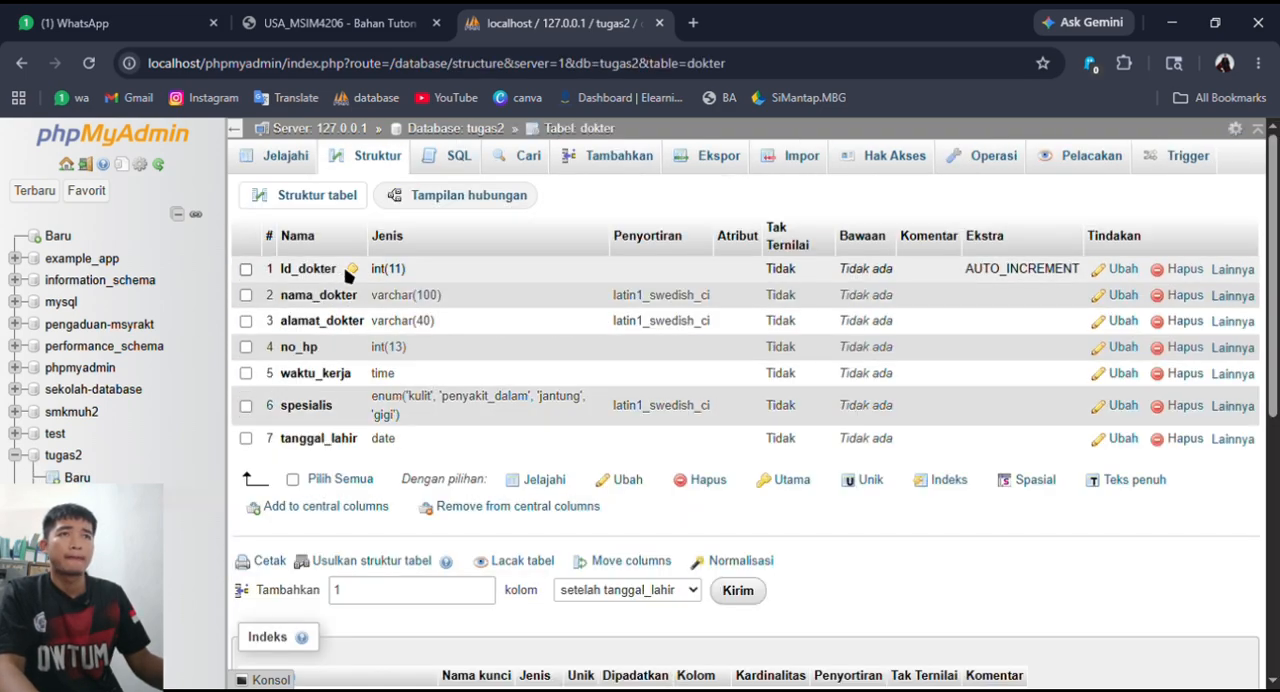
- Browse the dokter table's records and return to the table list of the tugas2 database
click(310, 157)
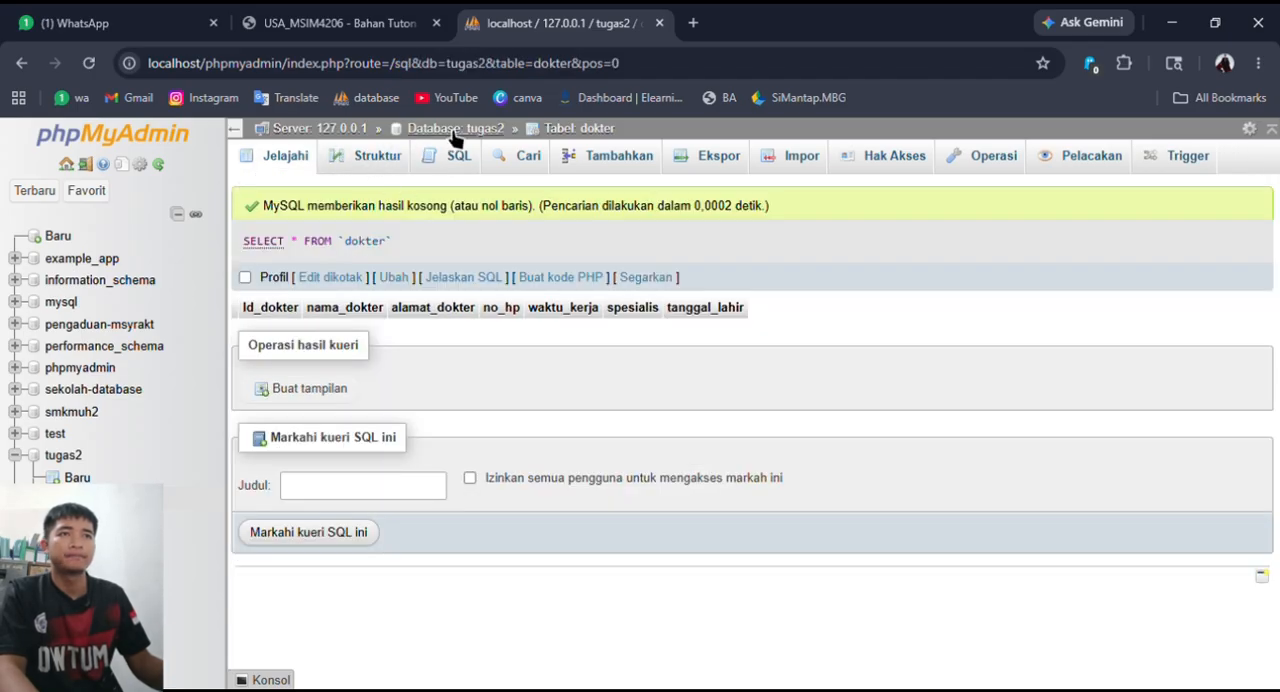
click(456, 130)
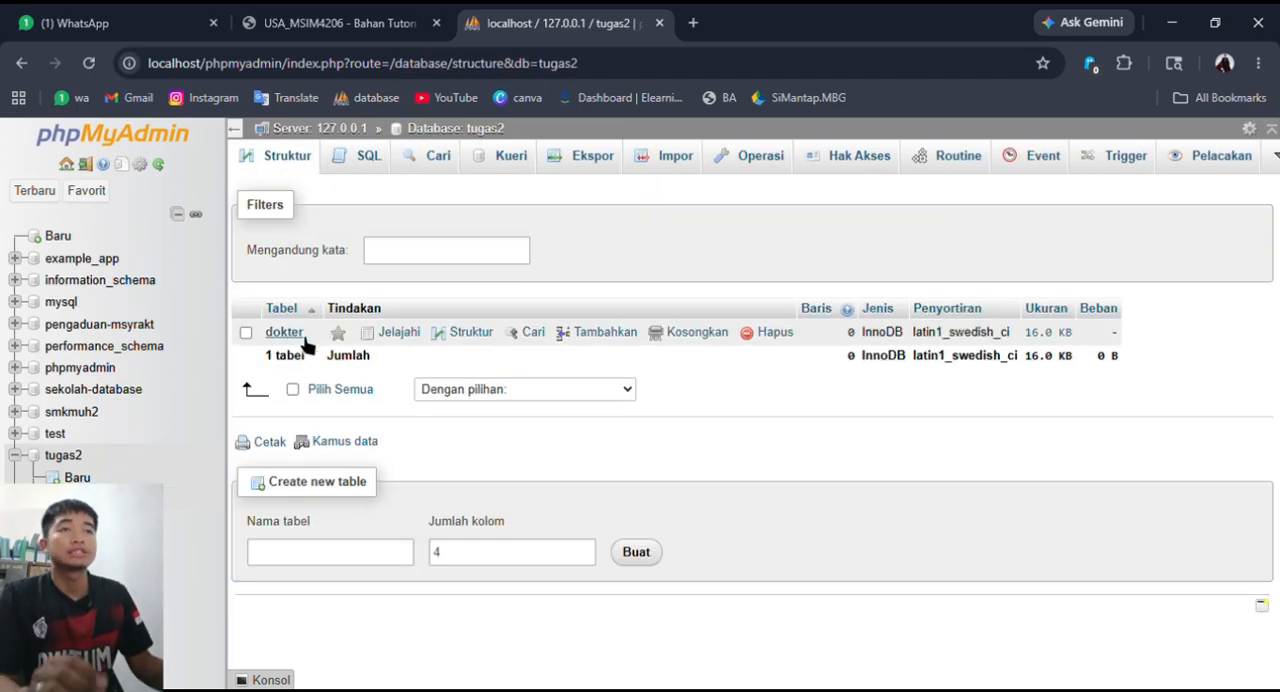
- Check the assignment PDF's ERD for the remaining tables and return to the tugas2 database in phpMyAdmin
click(390, 18)
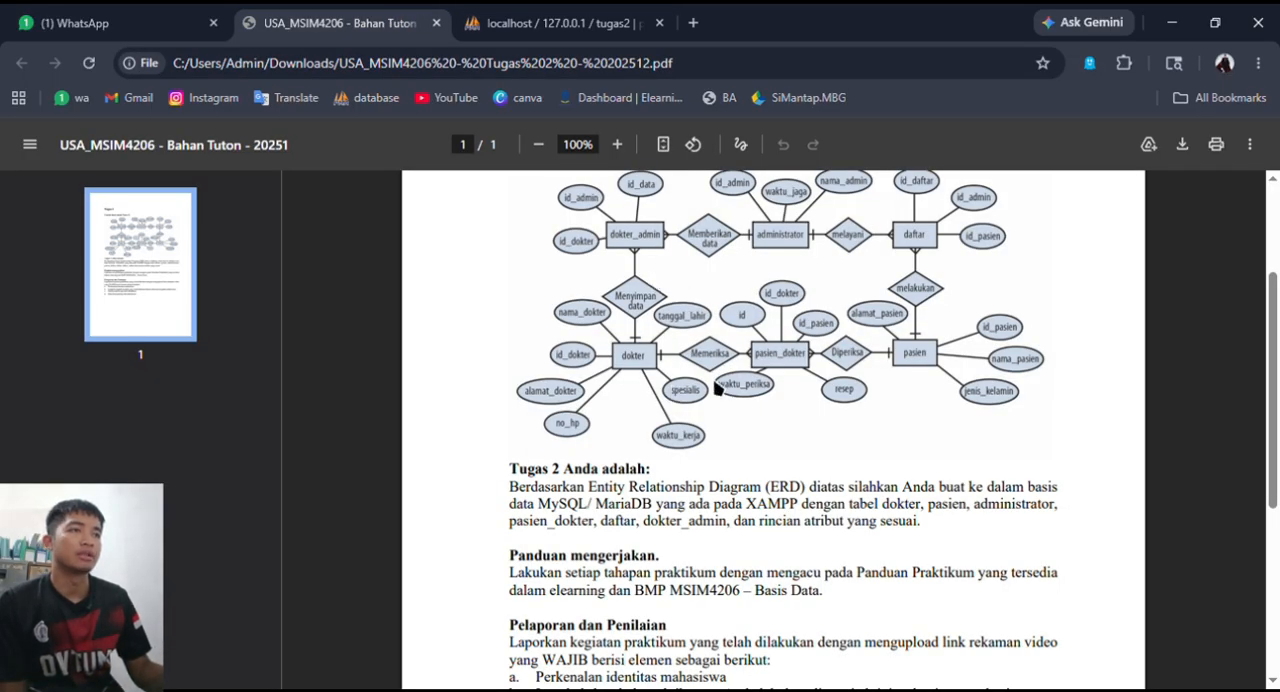
scroll(665, 370, up, 1)
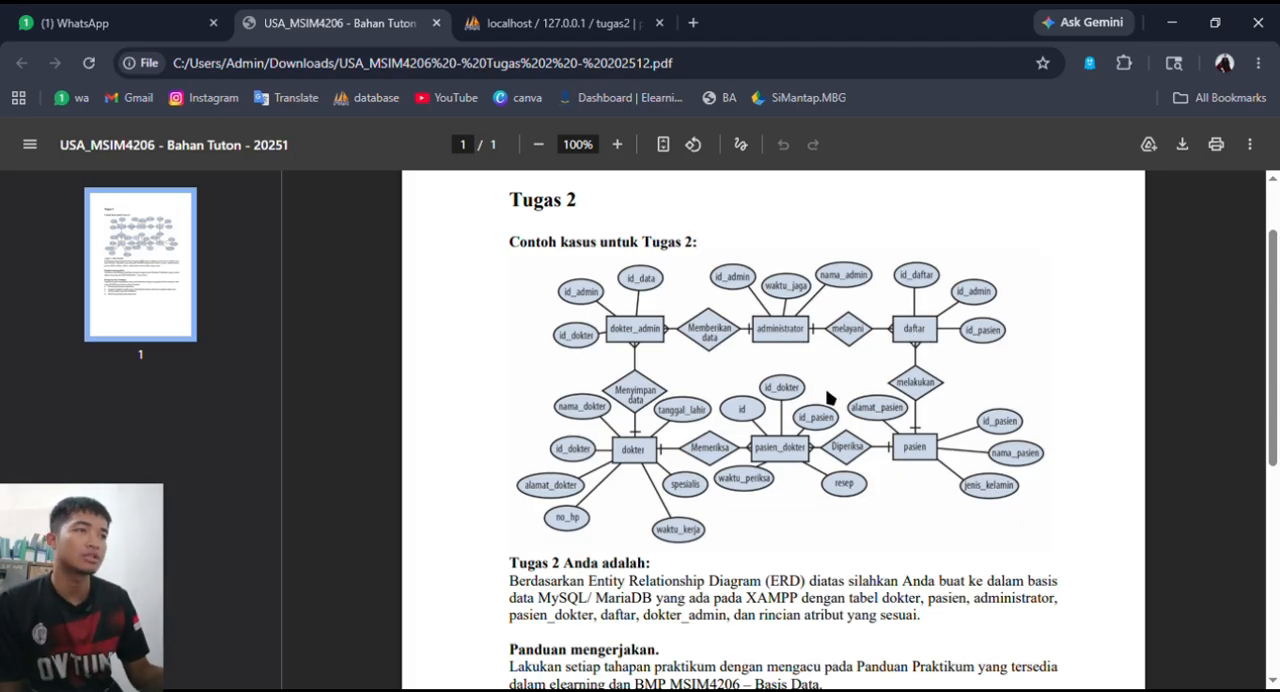
click(530, 24)
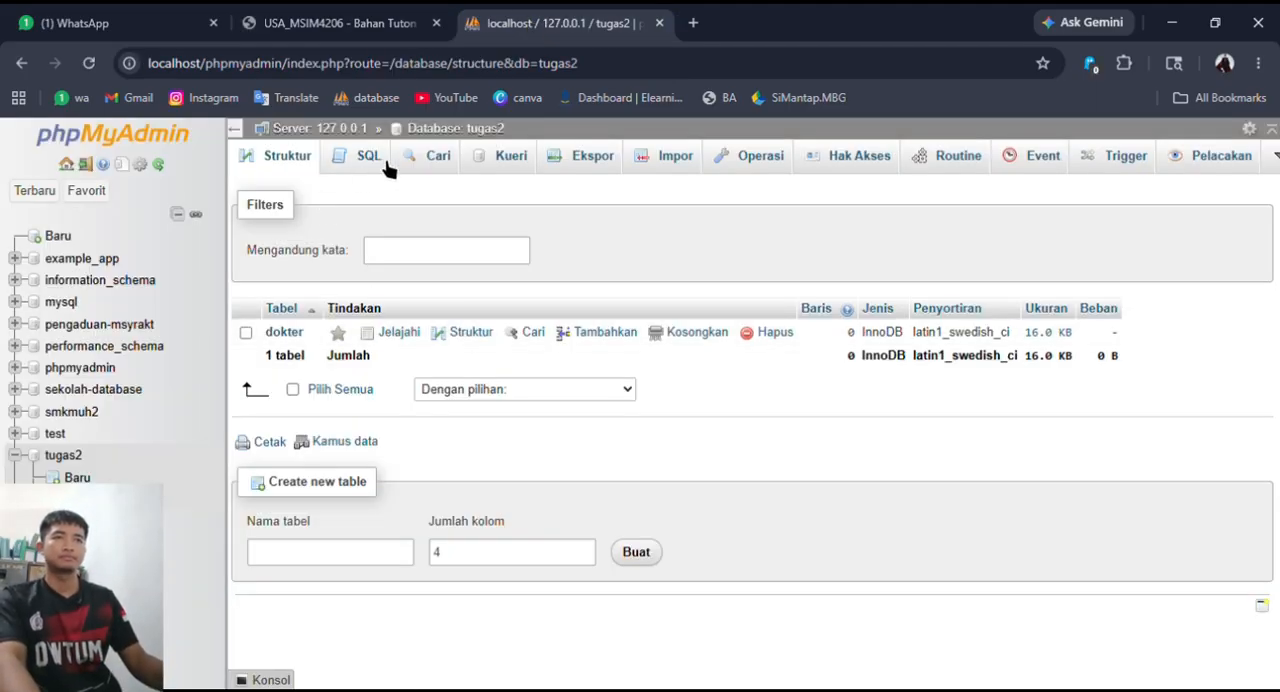
- Check the pasien entity in the assignment's ERD and start a four-column table named pasien in the tugas2 database
click(452, 134)
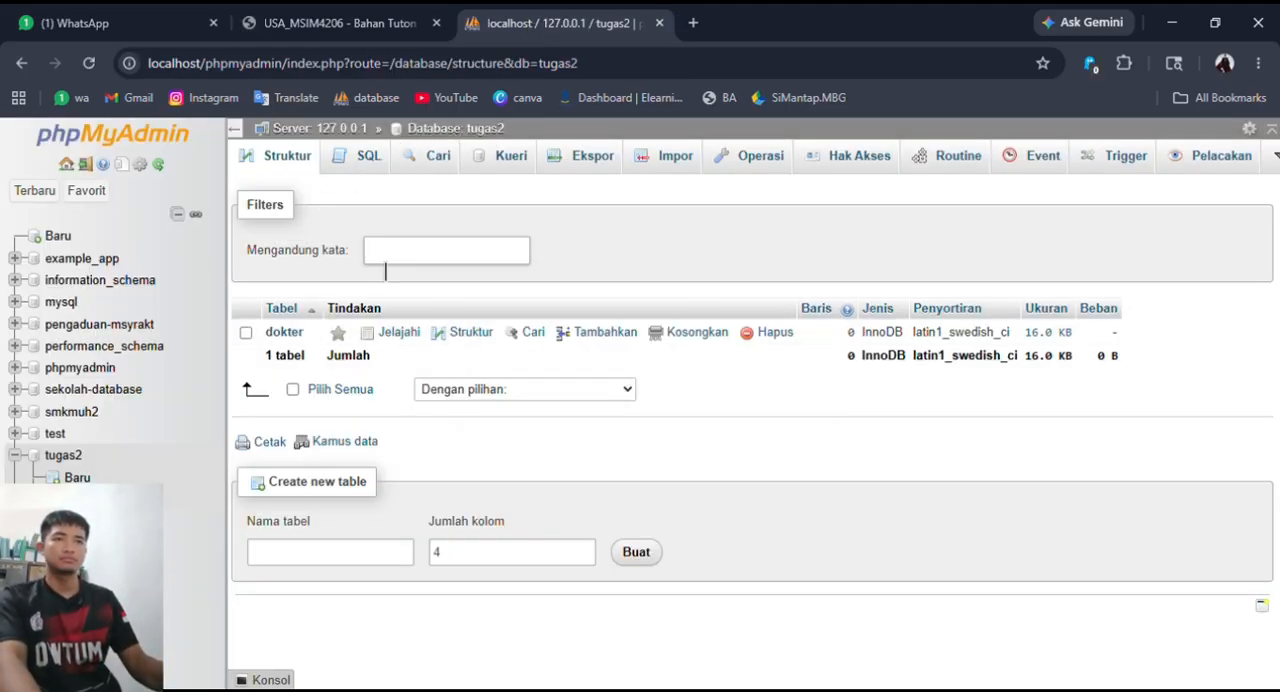
click(340, 22)
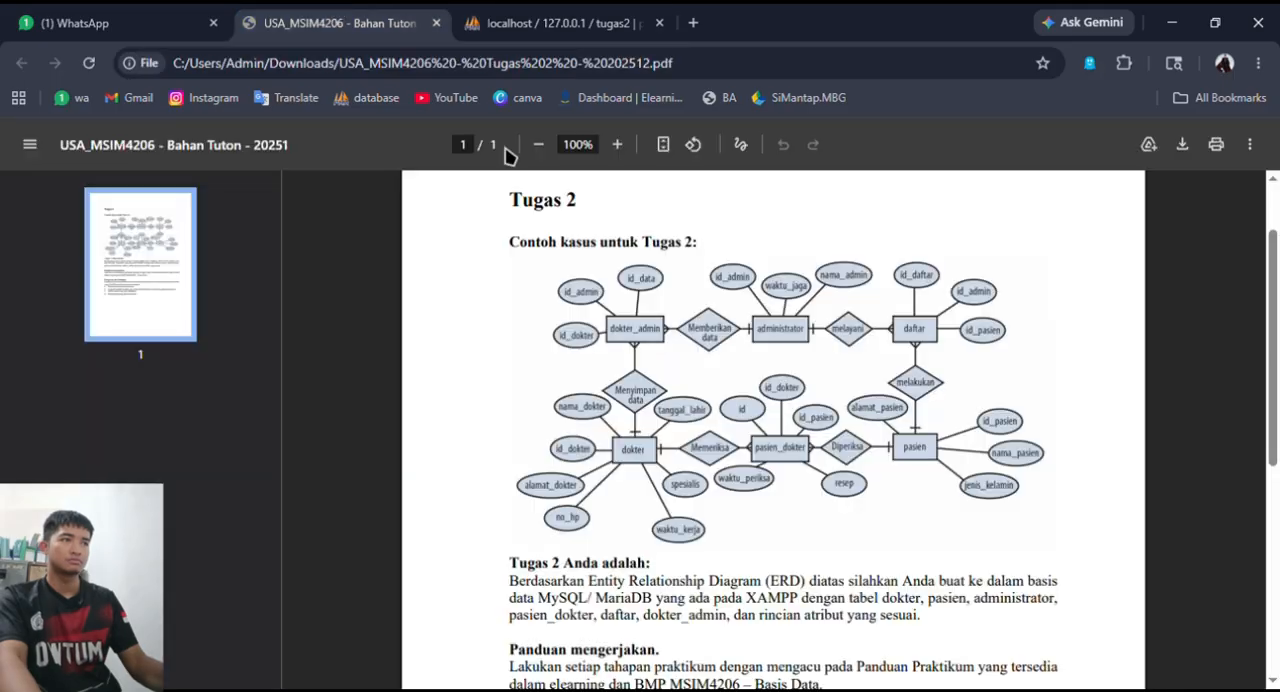
click(530, 22)
click(342, 556)
text(pasien)
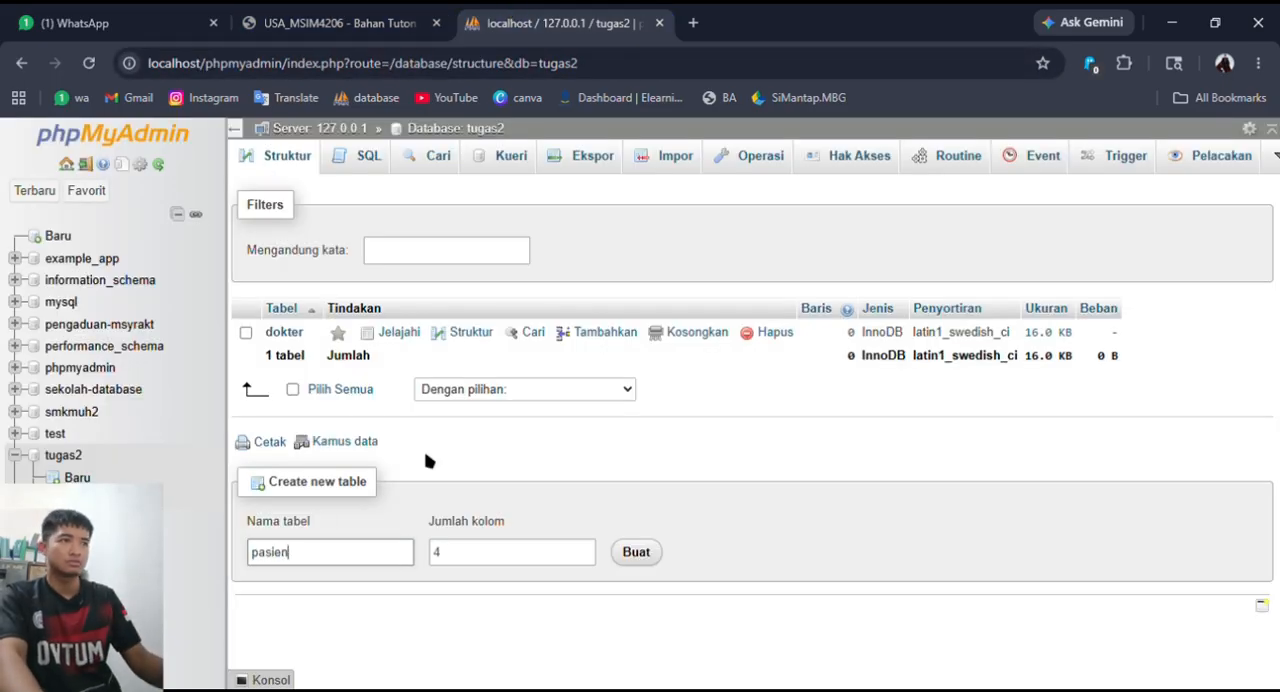
key(ctrl+shift+Tab)
click(526, 22)
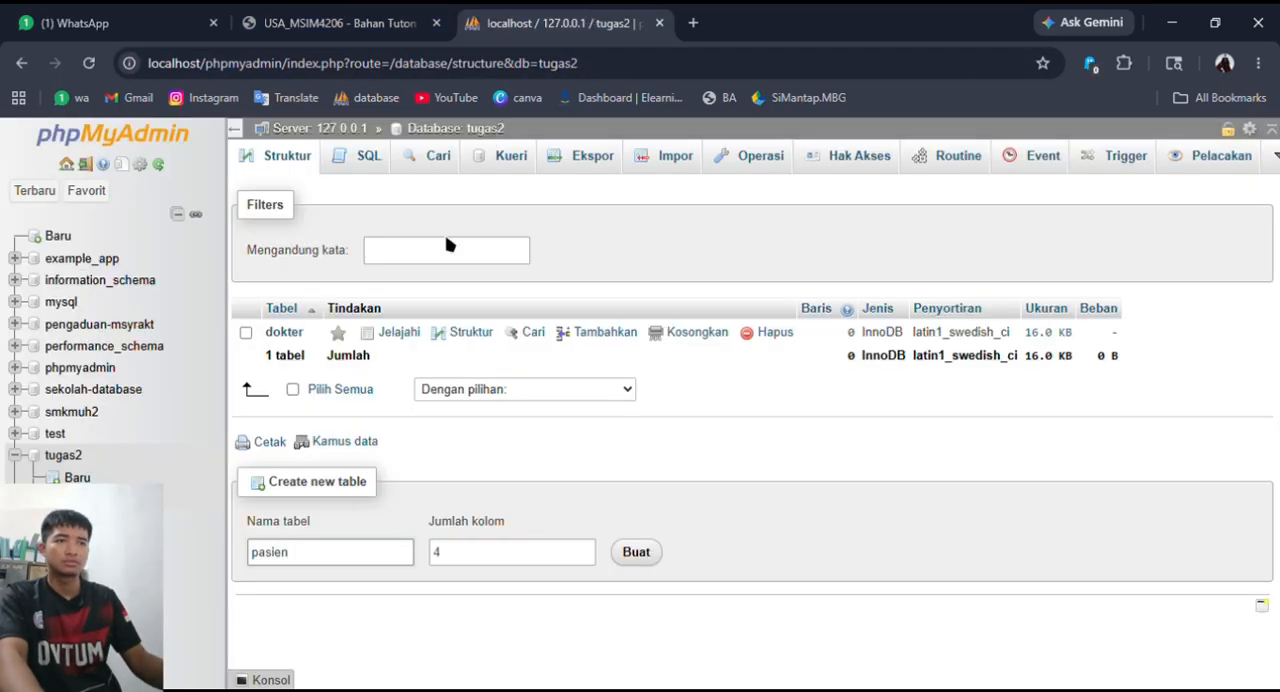
click(636, 551)
- Name the pasien table's first two columns id_pasien and nama_pasien, following the ERD
click(302, 315)
click(332, 20)
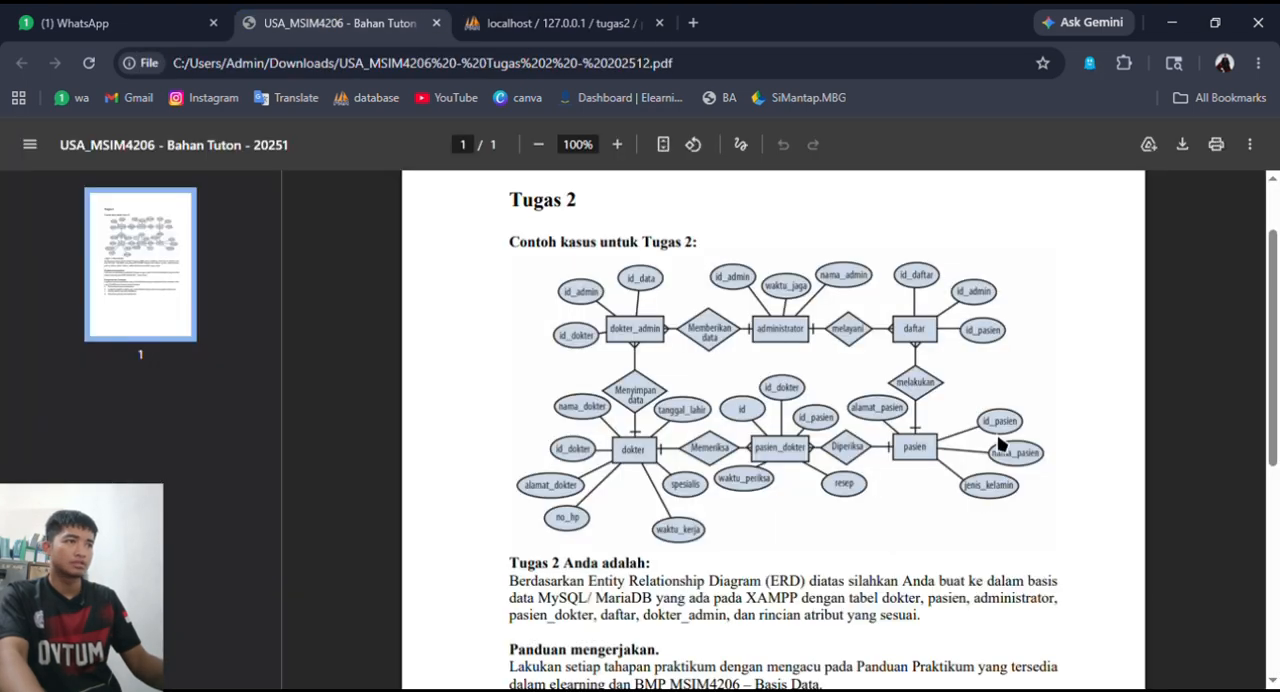
click(540, 22)
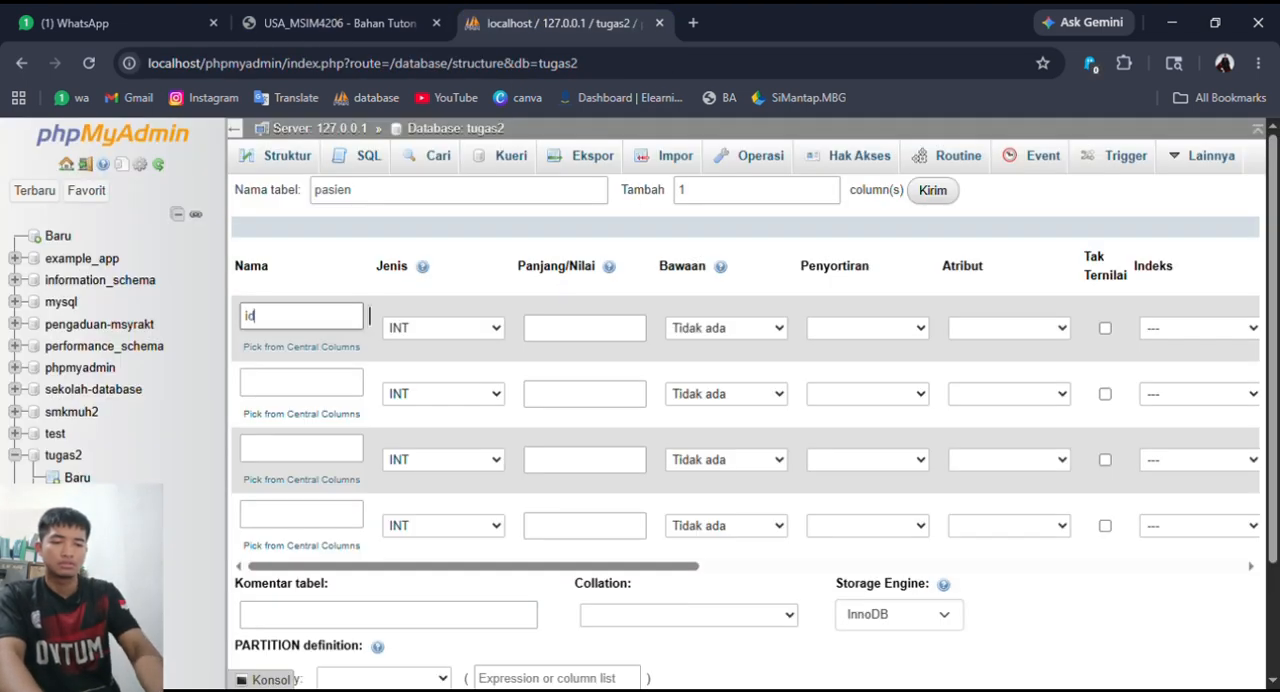
text(id_pasien)
click(310, 386)
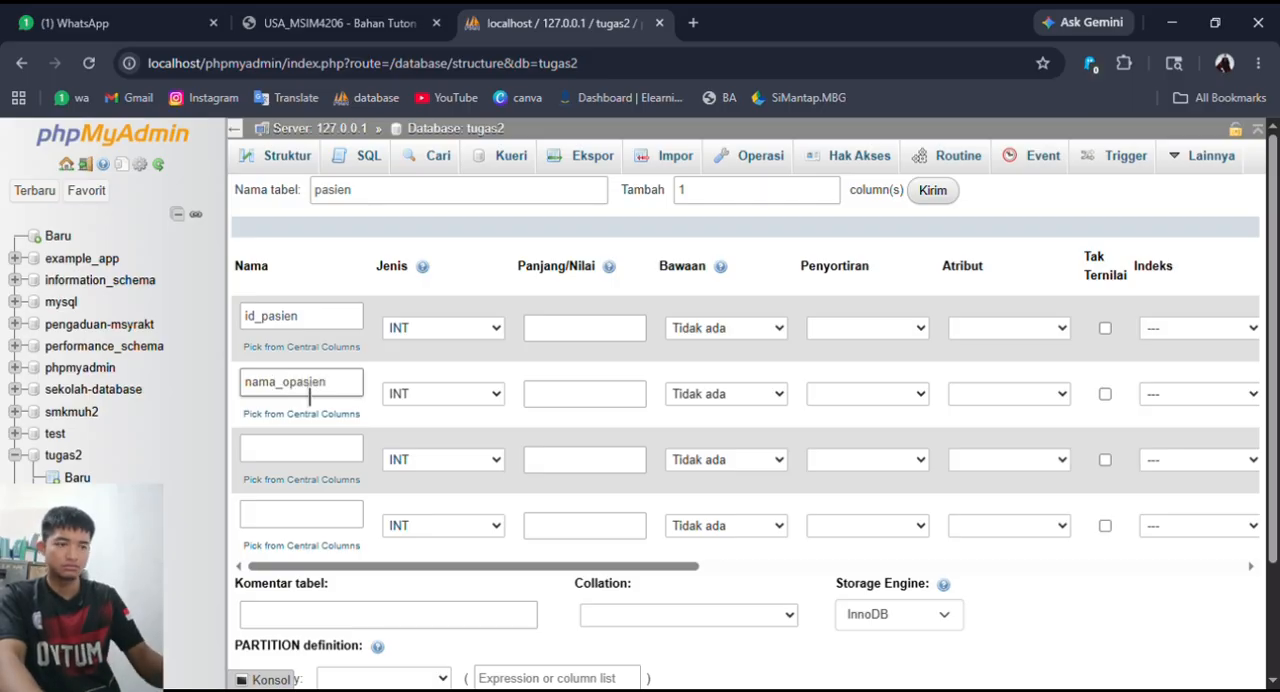
click(290, 392)
key(BackSpace)
- Name the third and fourth columns of the pasien table jenis_kelamin and alamat, consulting the ERD
click(317, 451)
click(300, 9)
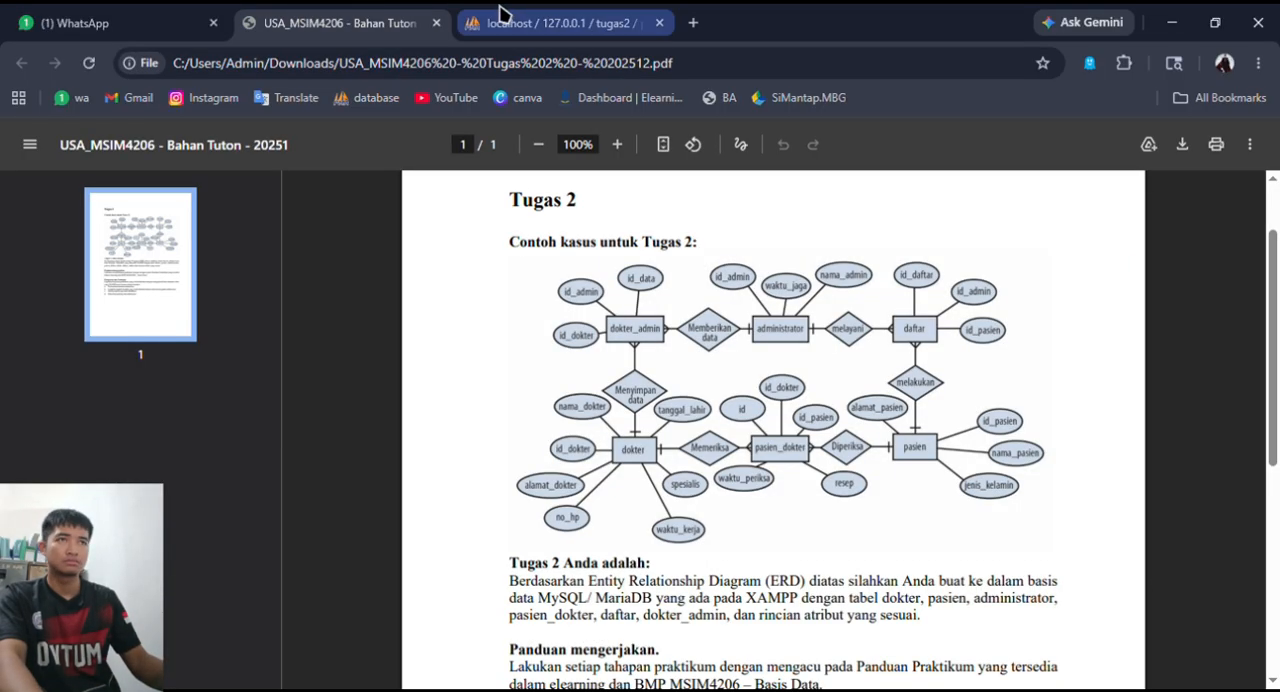
click(500, 14)
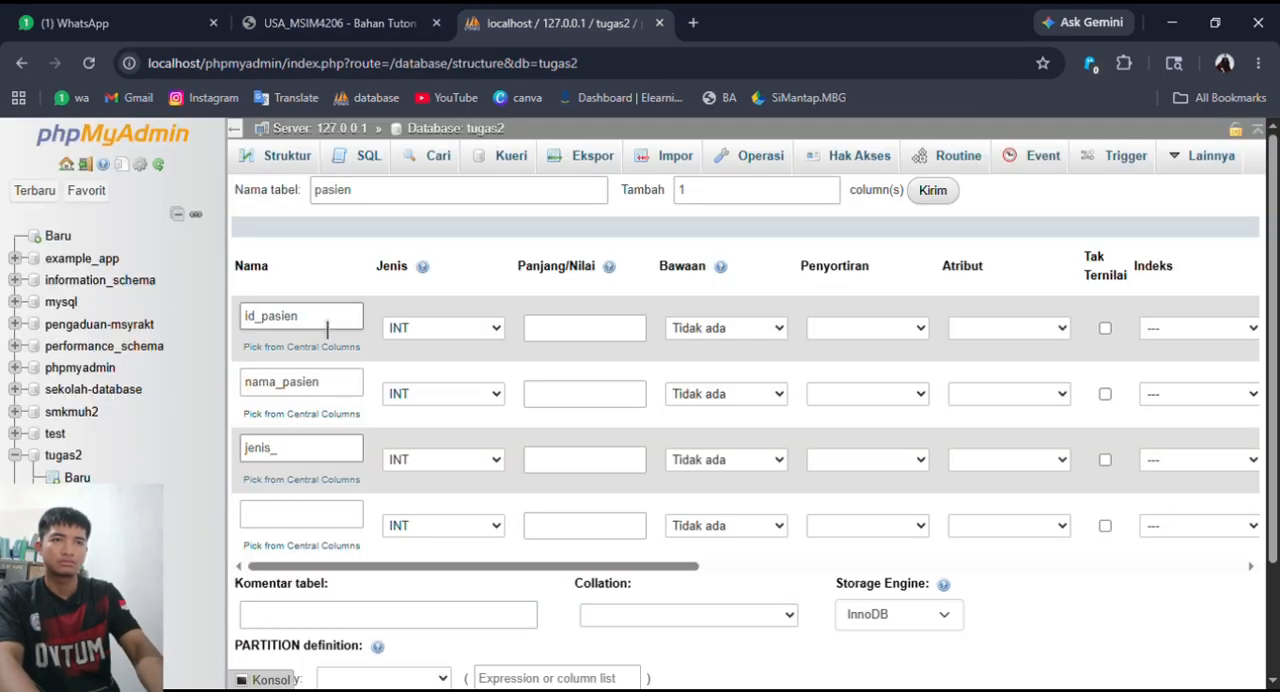
click(328, 518)
text(Ala)
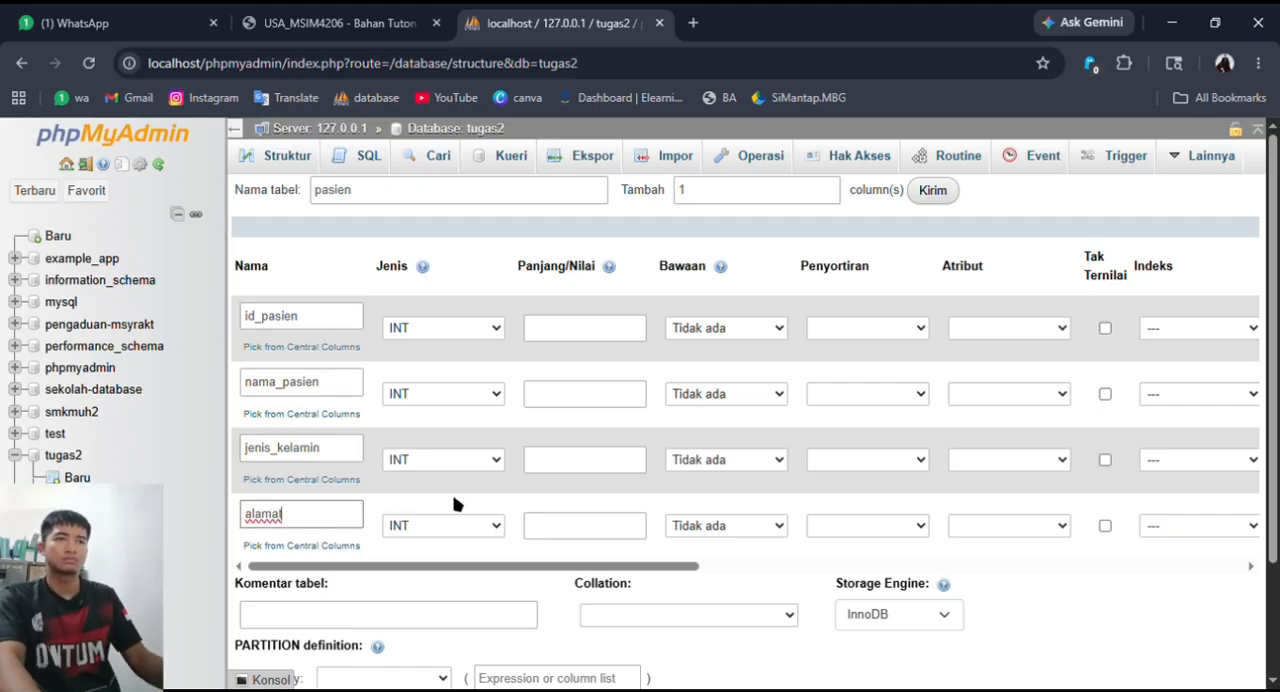
click(534, 498)
- Keep id_pasien as INT and make it the auto-increment primary key of the pasien table
click(489, 336)
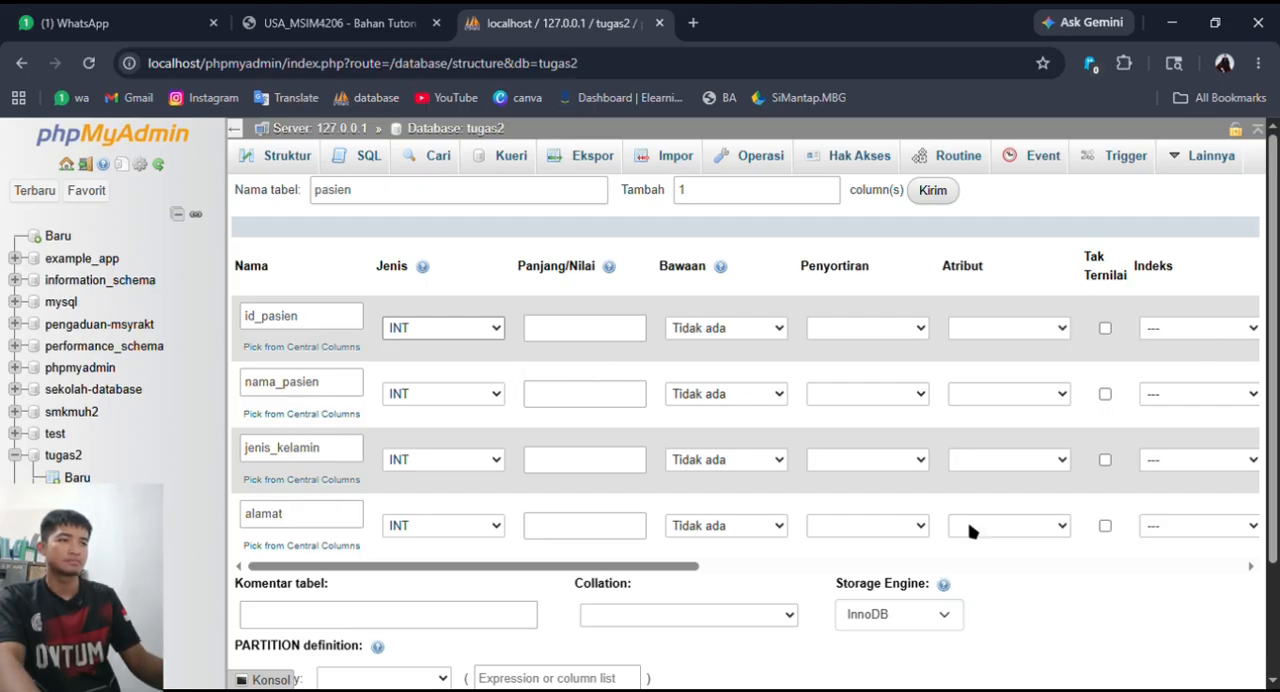
scroll(720, 610, down, 3)
scroll(702, 449, up, 3)
drag(664, 567, 724, 576)
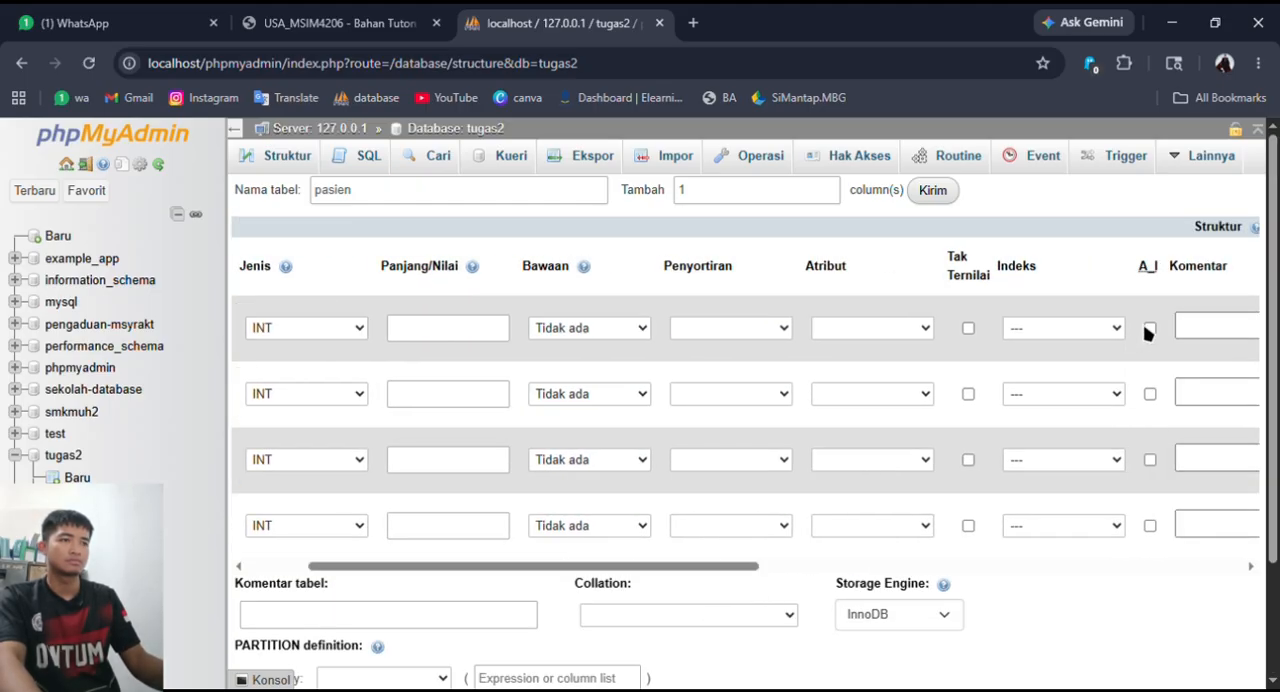
click(1150, 329)
click(738, 530)
- Set the nama_pasien column to VARCHAR with a length of 40
drag(597, 566, 488, 580)
click(488, 394)
click(443, 430)
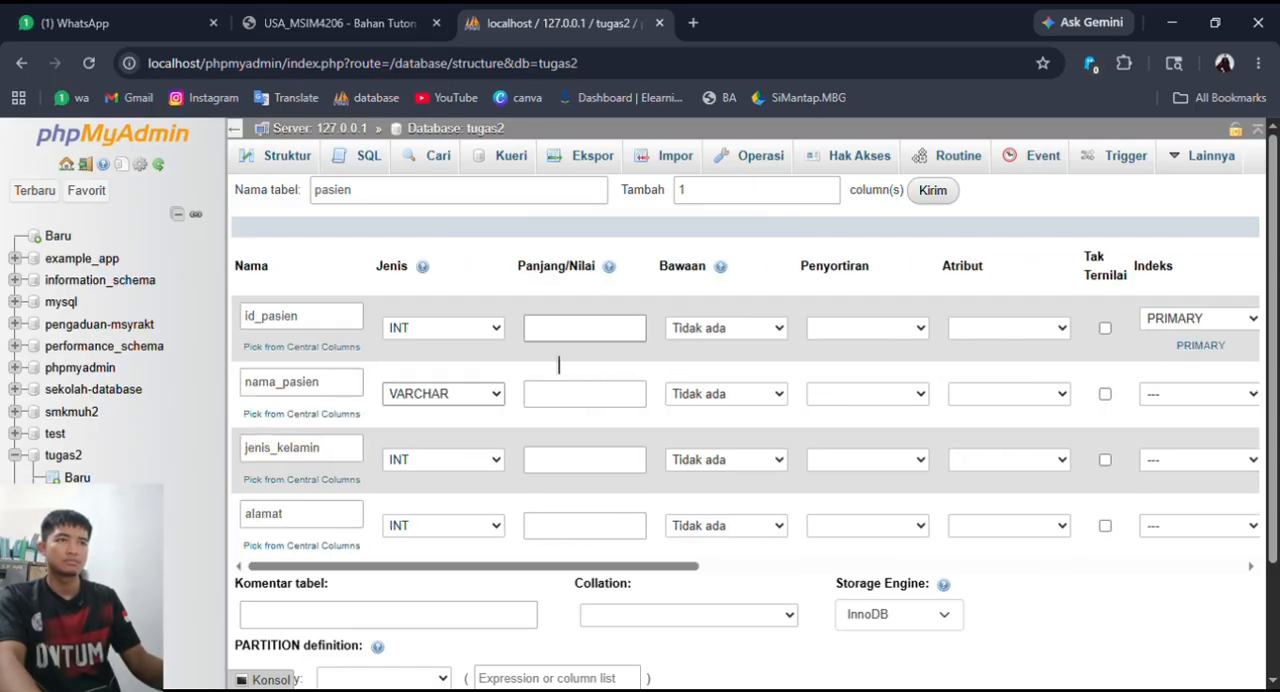
click(584, 394)
text(40)
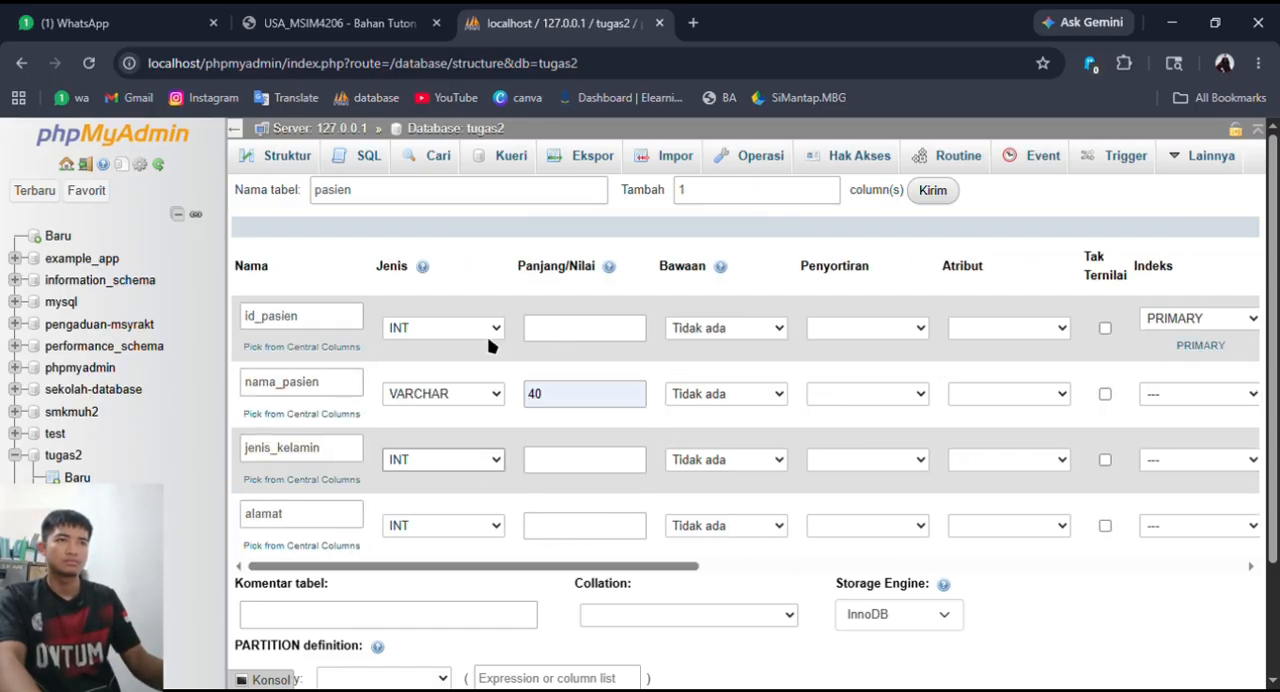
- Make jenis_kelamin an ENUM column with the values laki-laki and perempuan
click(457, 396)
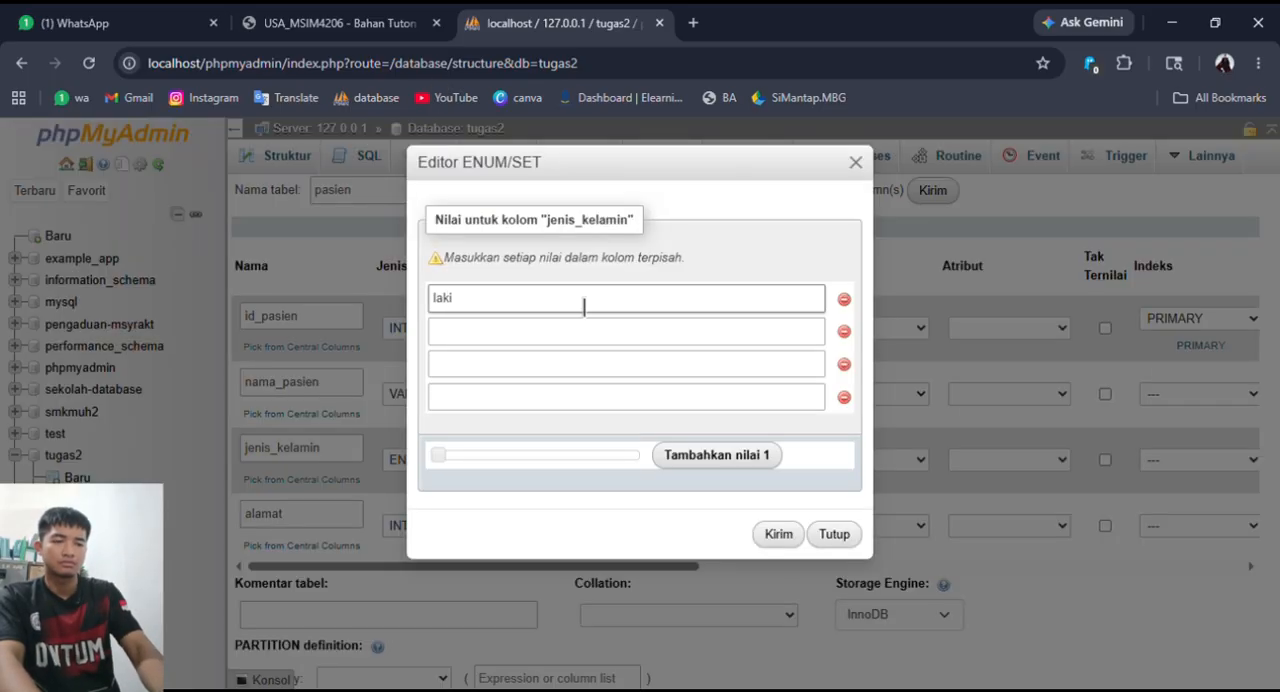
text(ki)
click(559, 338)
text(perempua)
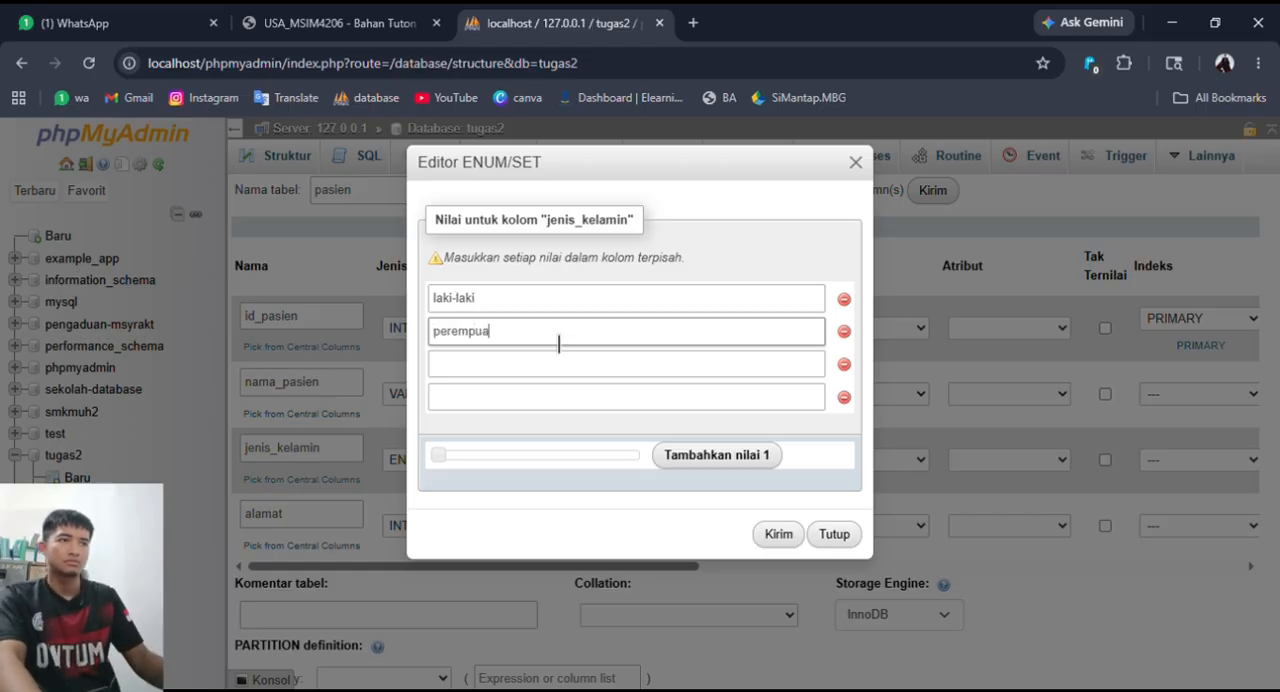
text(n)
click(779, 534)
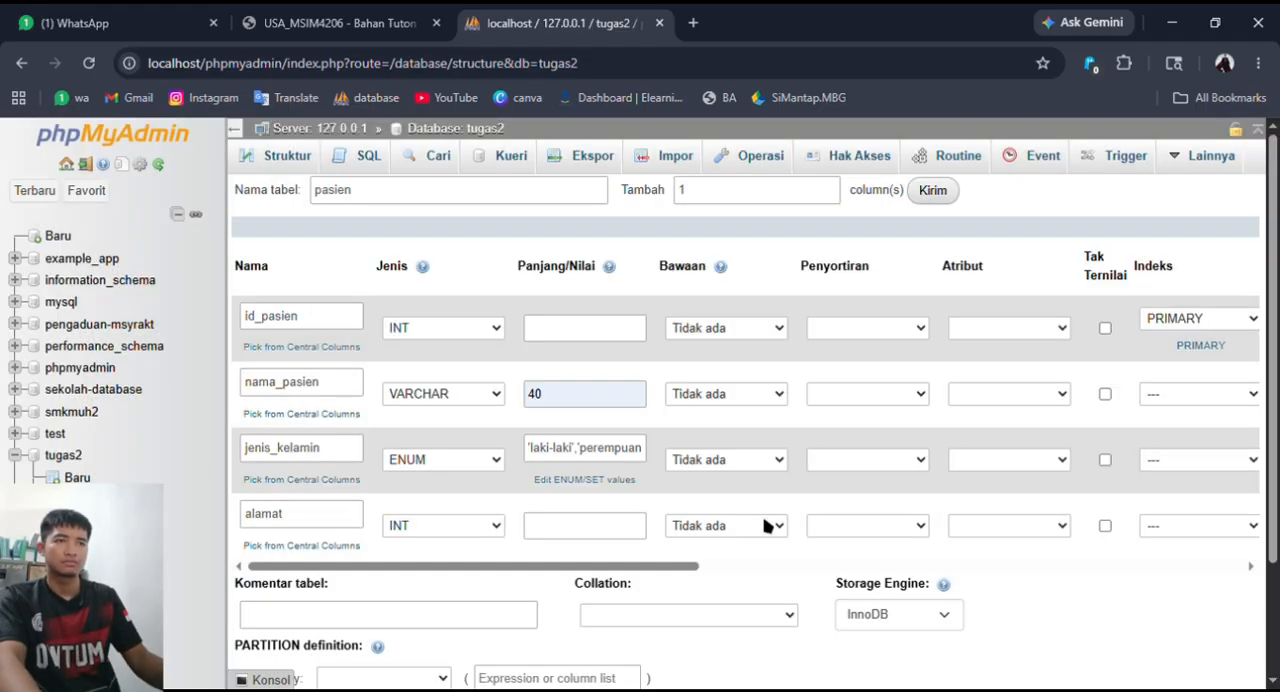
- Set the alamat column to VARCHAR with a length of 50 and save the pasien table
click(502, 527)
click(485, 96)
click(577, 524)
text(5)
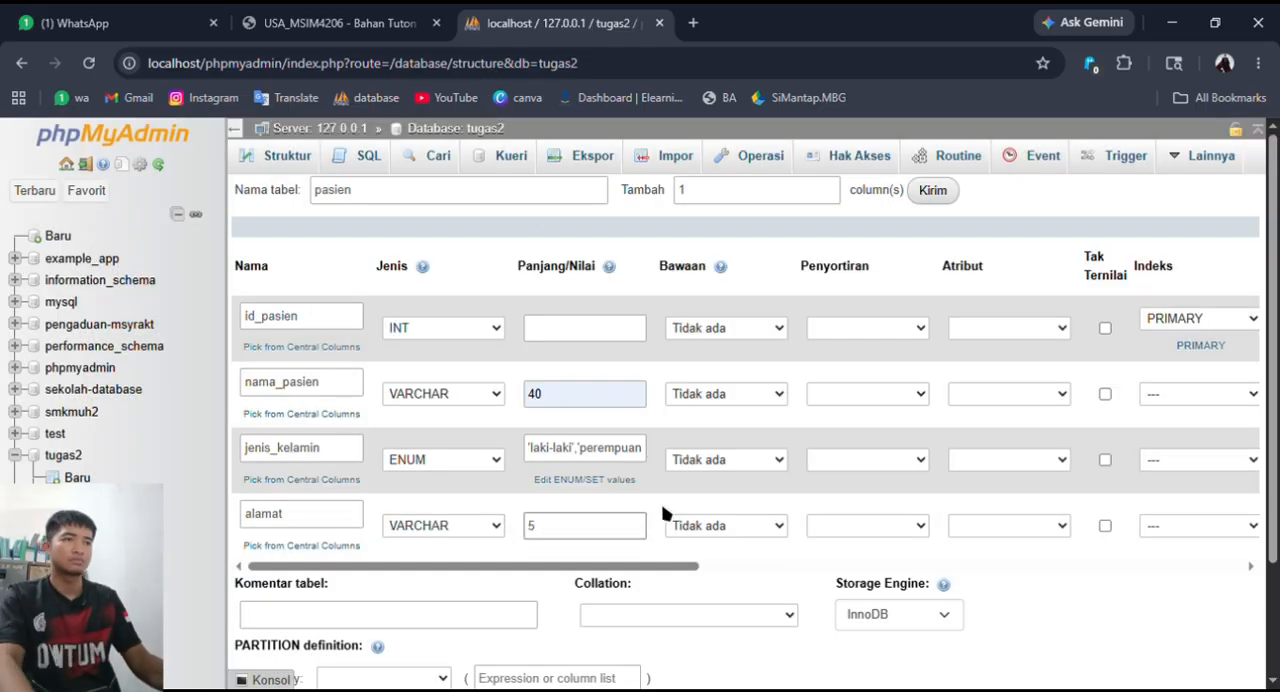
text(0)
scroll(700, 520, down, 2)
click(374, 618)
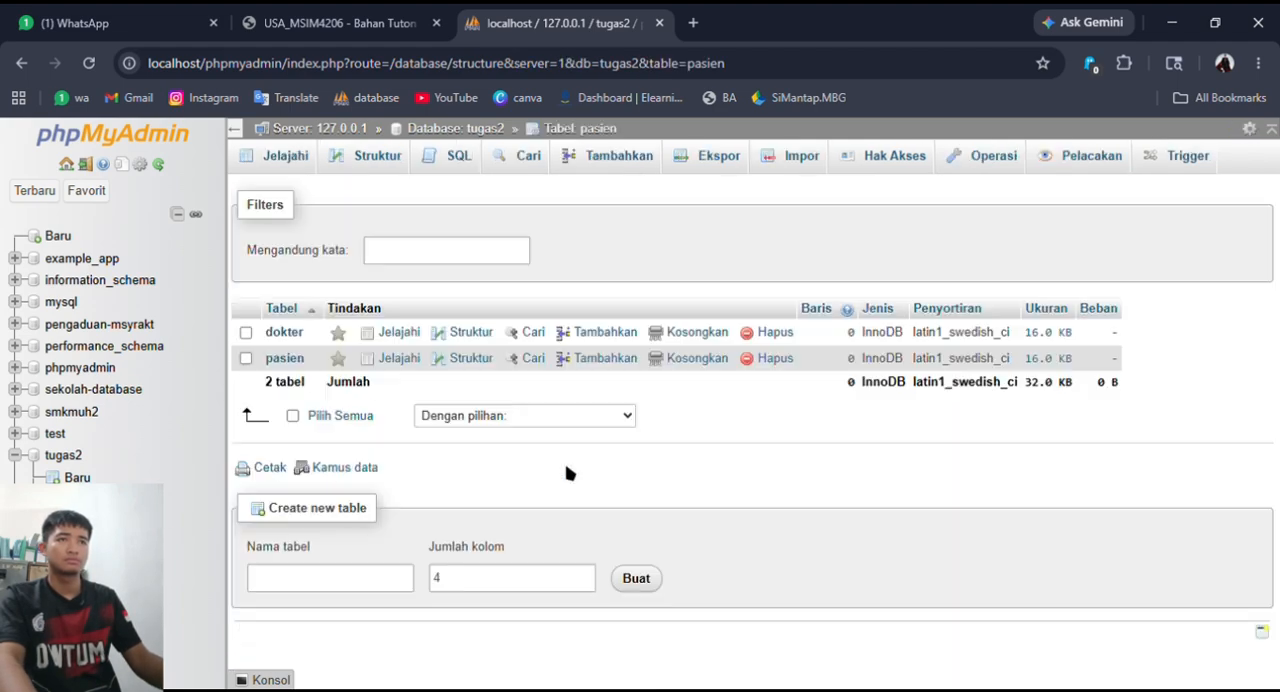
- Return to the tugas2 database and start a three-column table named administrator, based on the assignment's ERD
click(458, 130)
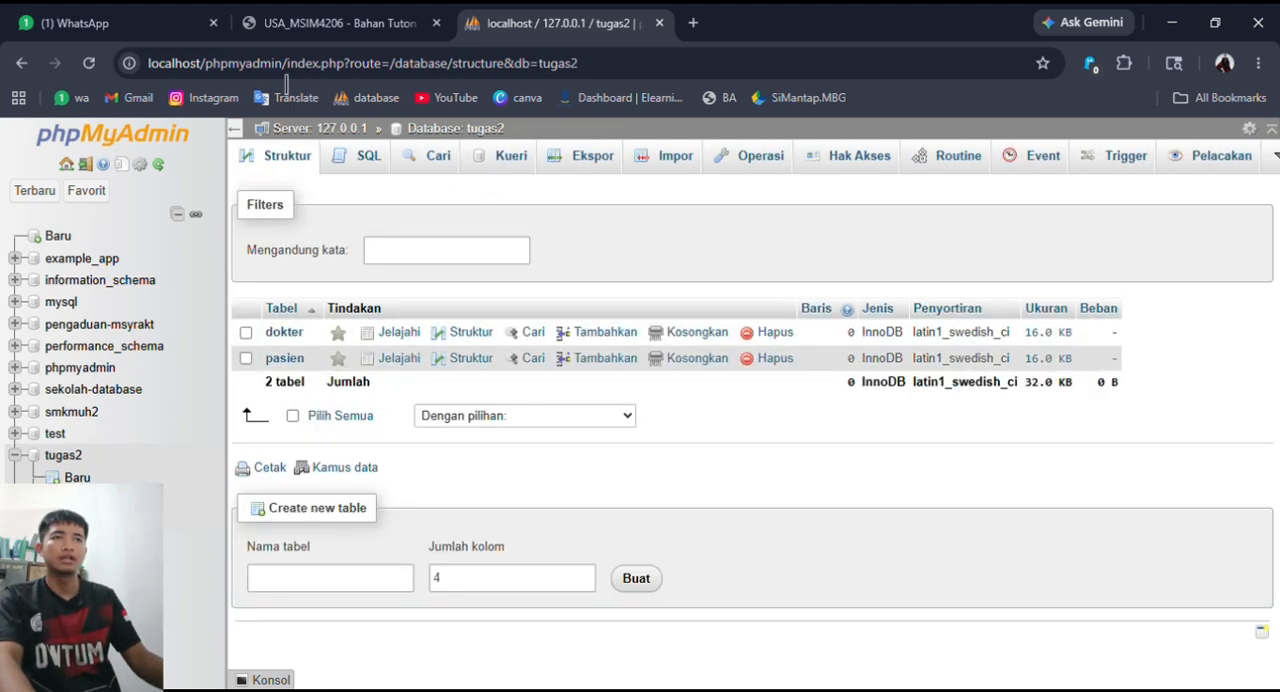
click(340, 24)
click(594, 17)
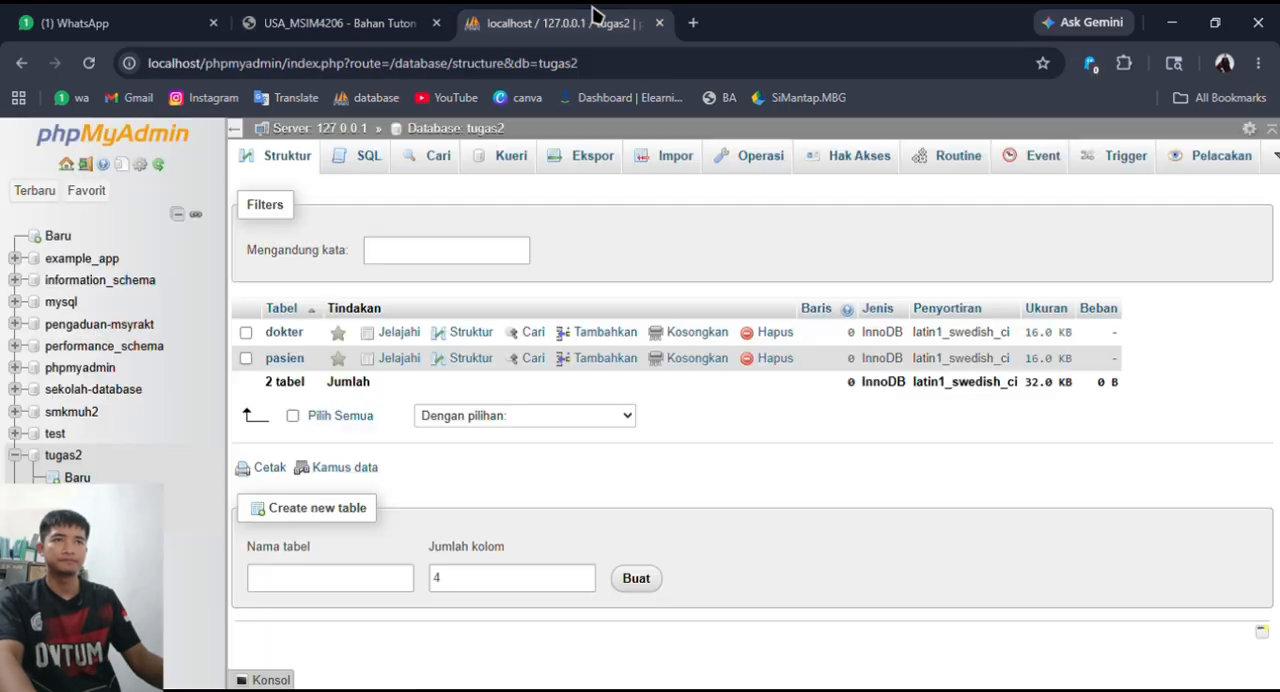
click(354, 580)
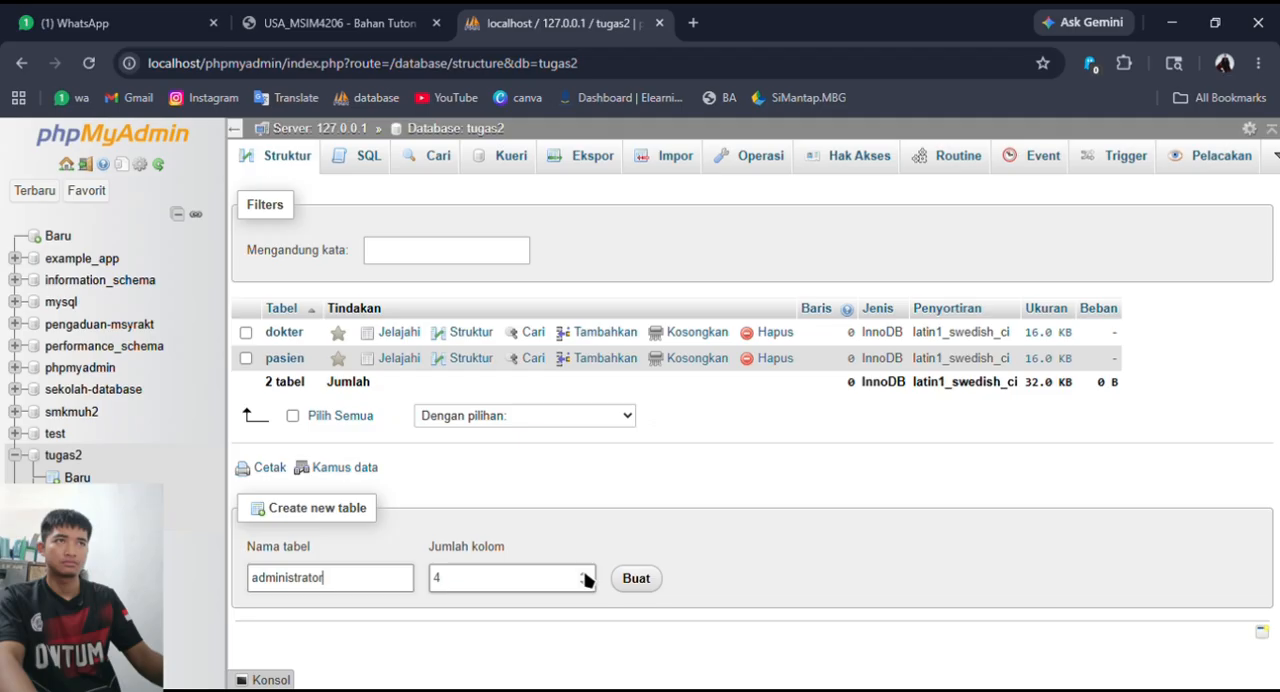
click(397, 14)
click(549, 14)
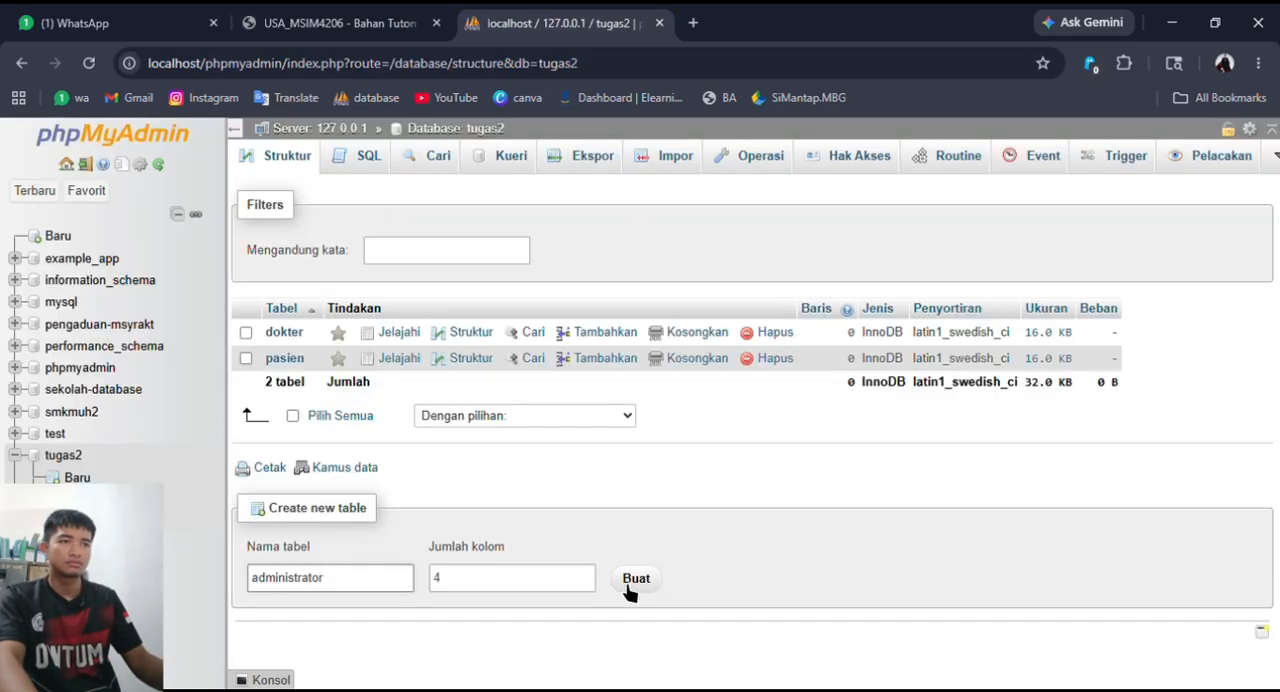
click(586, 584)
click(652, 576)
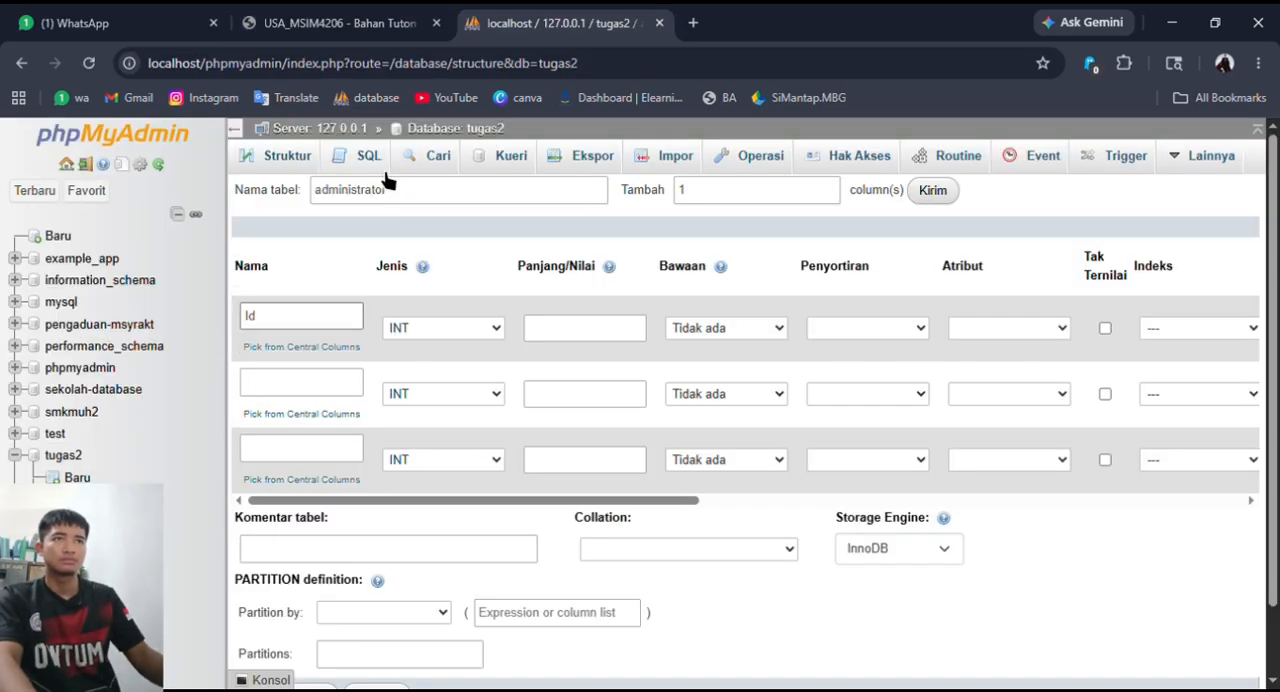
- Name the administrator table's three columns Id_admin, nama_admin and waktu_jaga, checking the names against the ERD
text(Id)
click(380, 14)
click(574, 14)
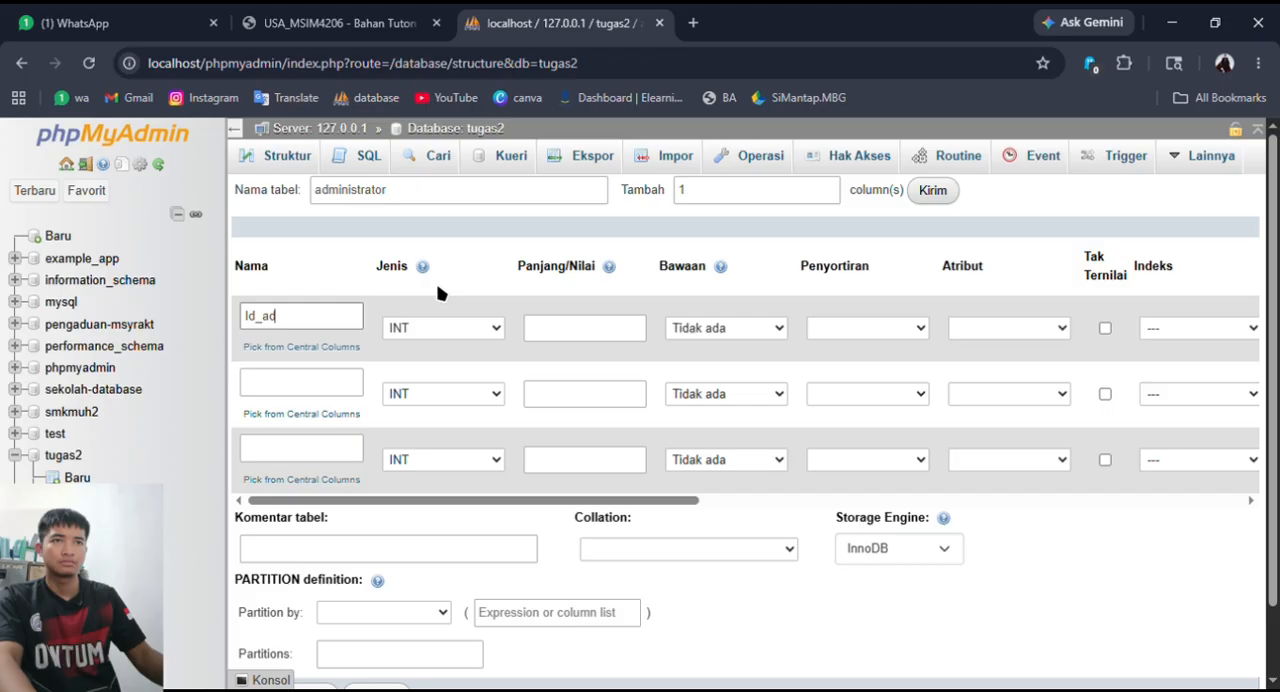
click(301, 390)
text(nama_admin)
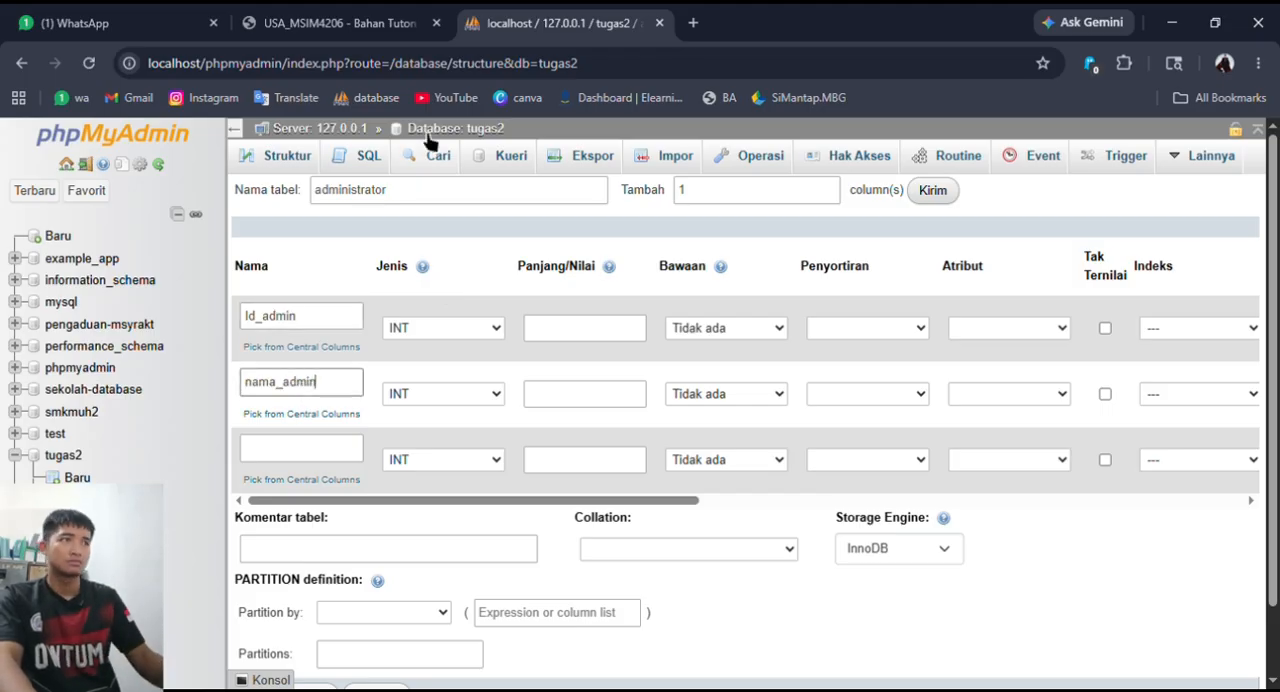
click(380, 22)
click(583, 22)
click(331, 450)
text(waktu_jaga)
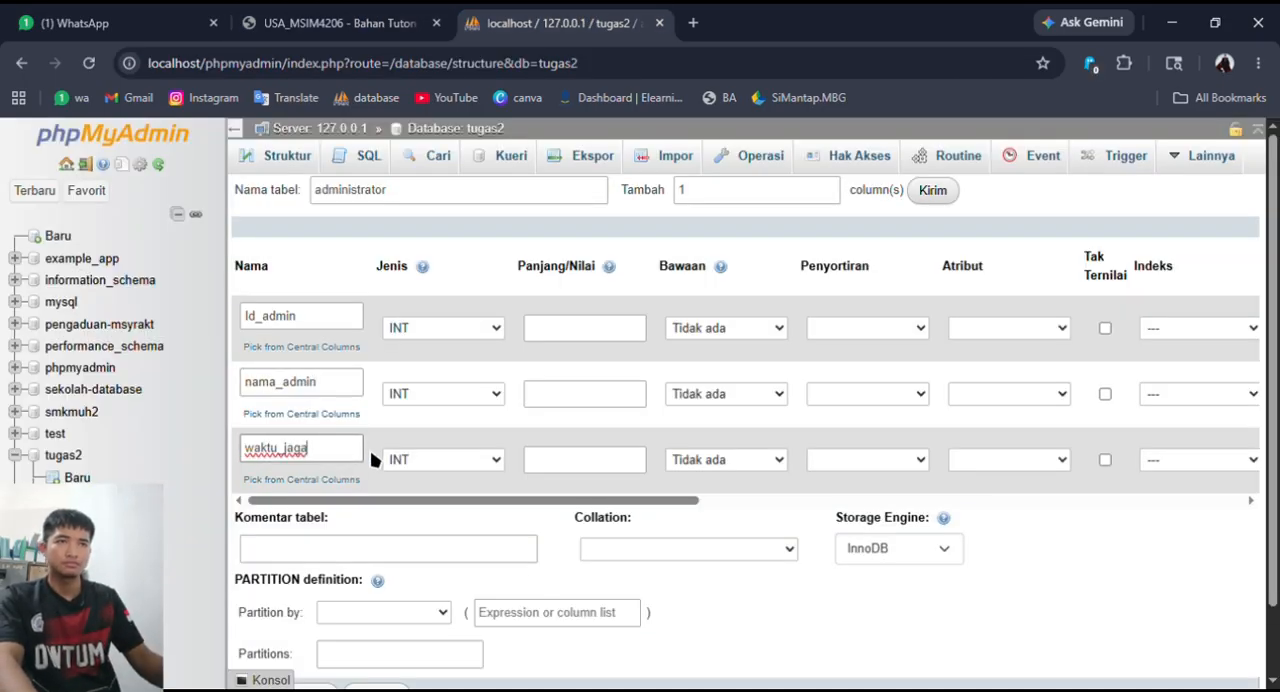
click(390, 378)
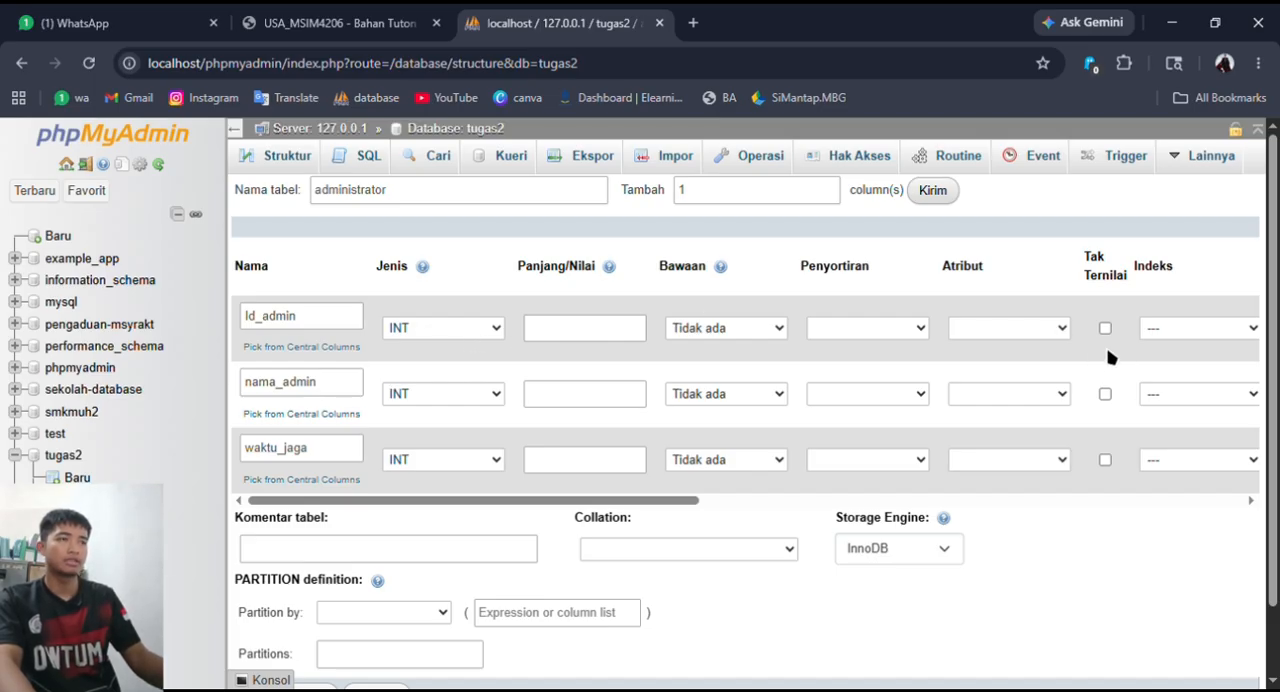
- Make Id_admin the auto-increment primary key of the administrator table
scroll(857, 490, right, 2)
click(1183, 324)
scroll(617, 505, left, 2)
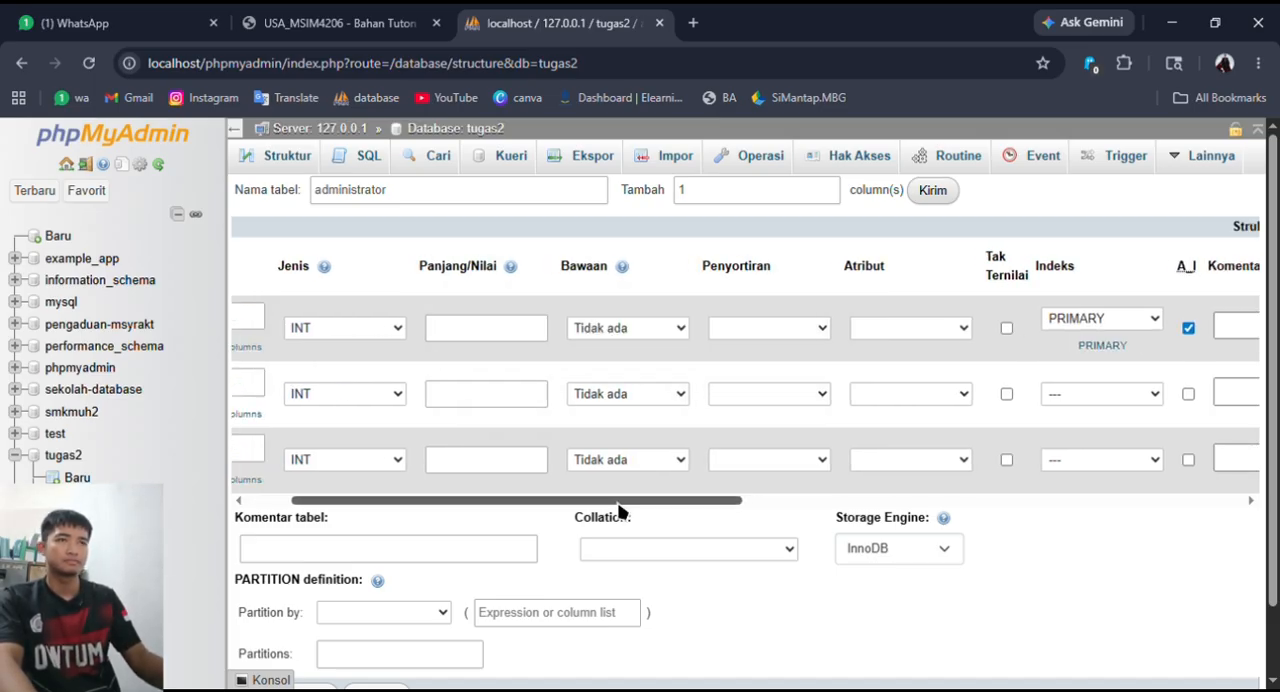
- Set the nama_admin column to VARCHAR with a length of 40
click(480, 396)
click(467, 49)
click(600, 396)
click(617, 453)
- Set the waktu_jaga column's type to TIME and save the administrator table
click(474, 463)
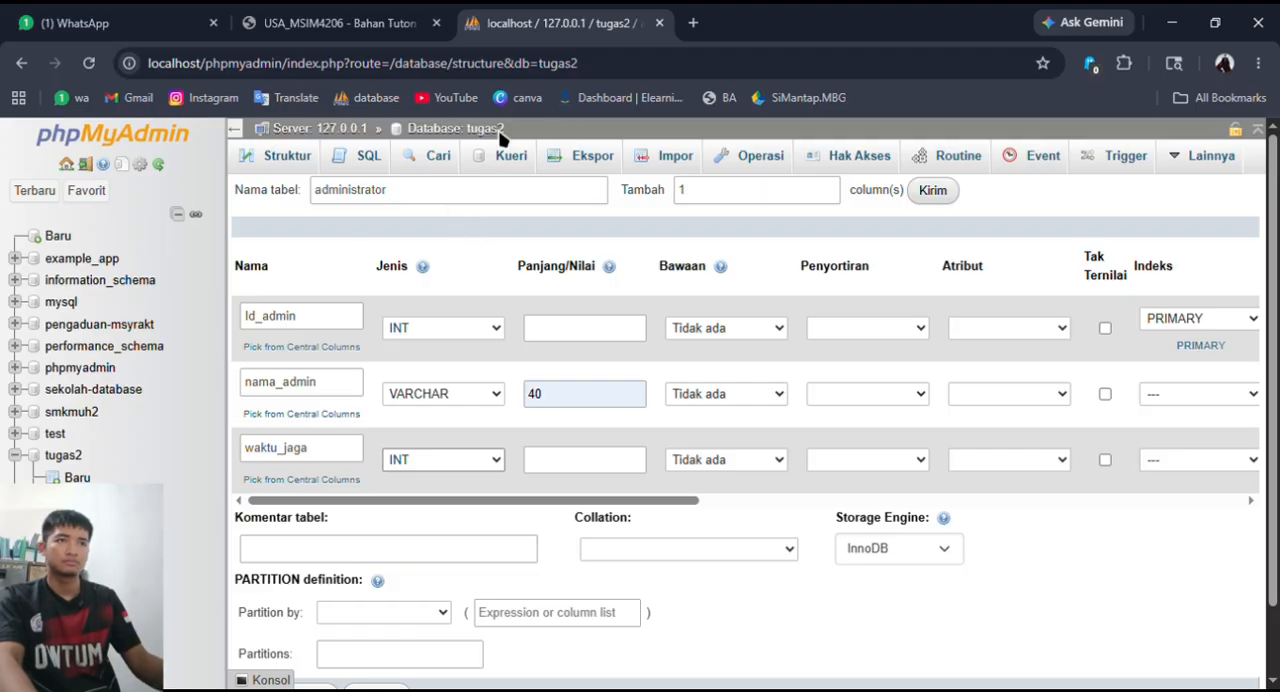
scroll(605, 487, down, 1)
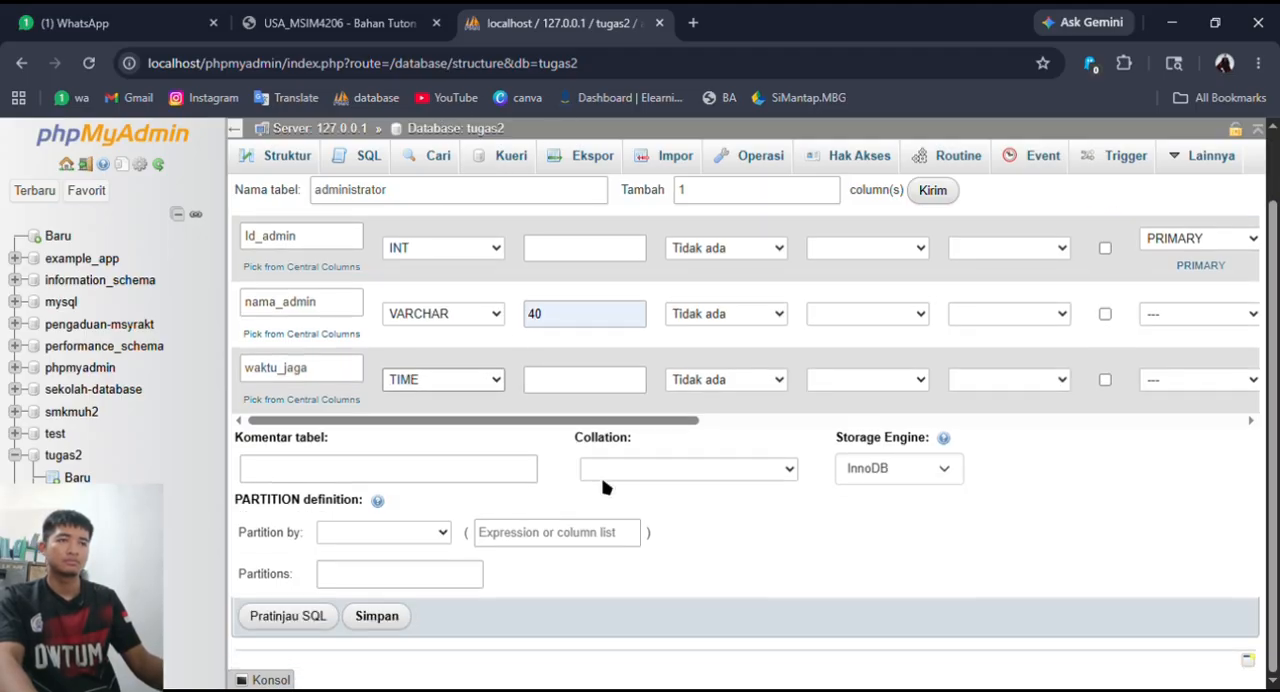
click(400, 618)
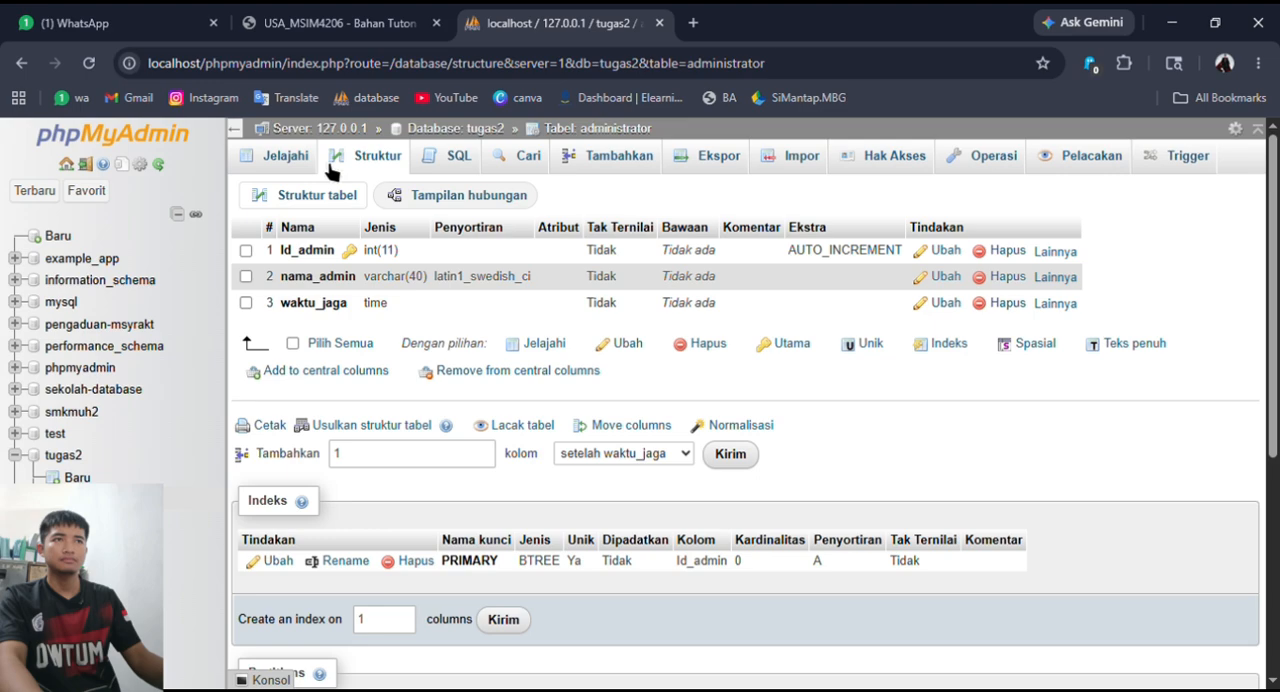
- Check the administrator table's records and the remaining entities in the assignment's ERD, returning to the tugas2 table list
click(295, 160)
click(458, 128)
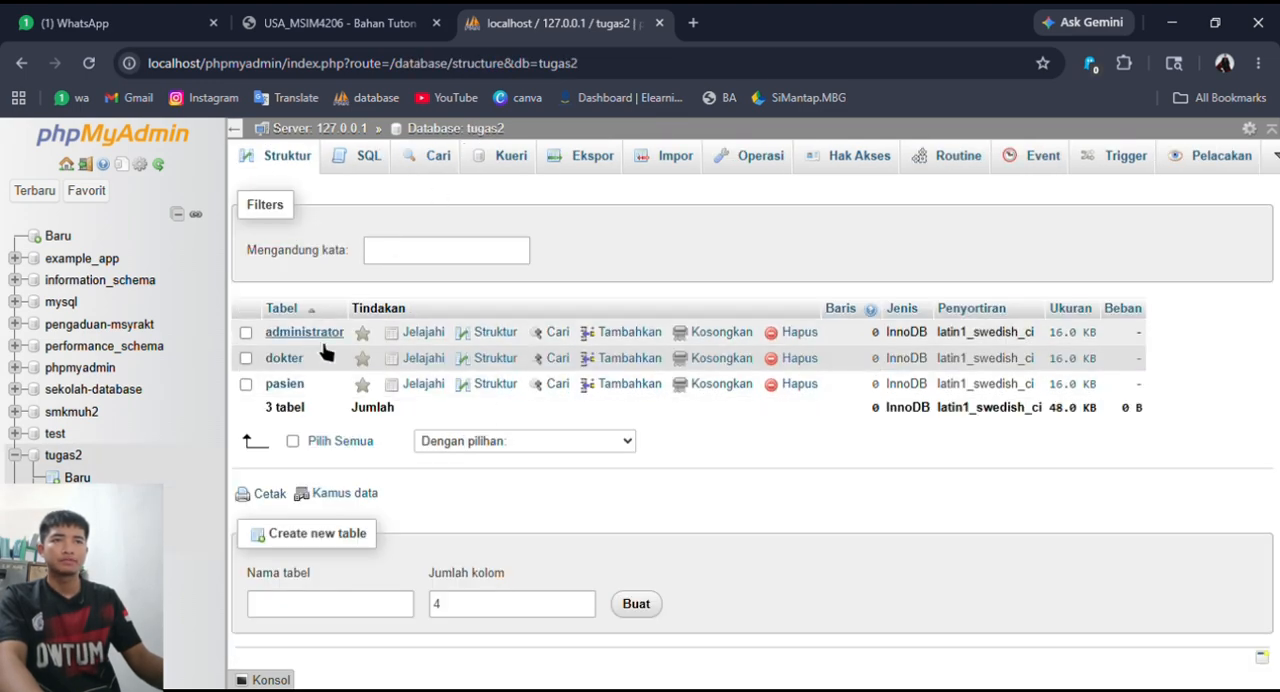
click(330, 20)
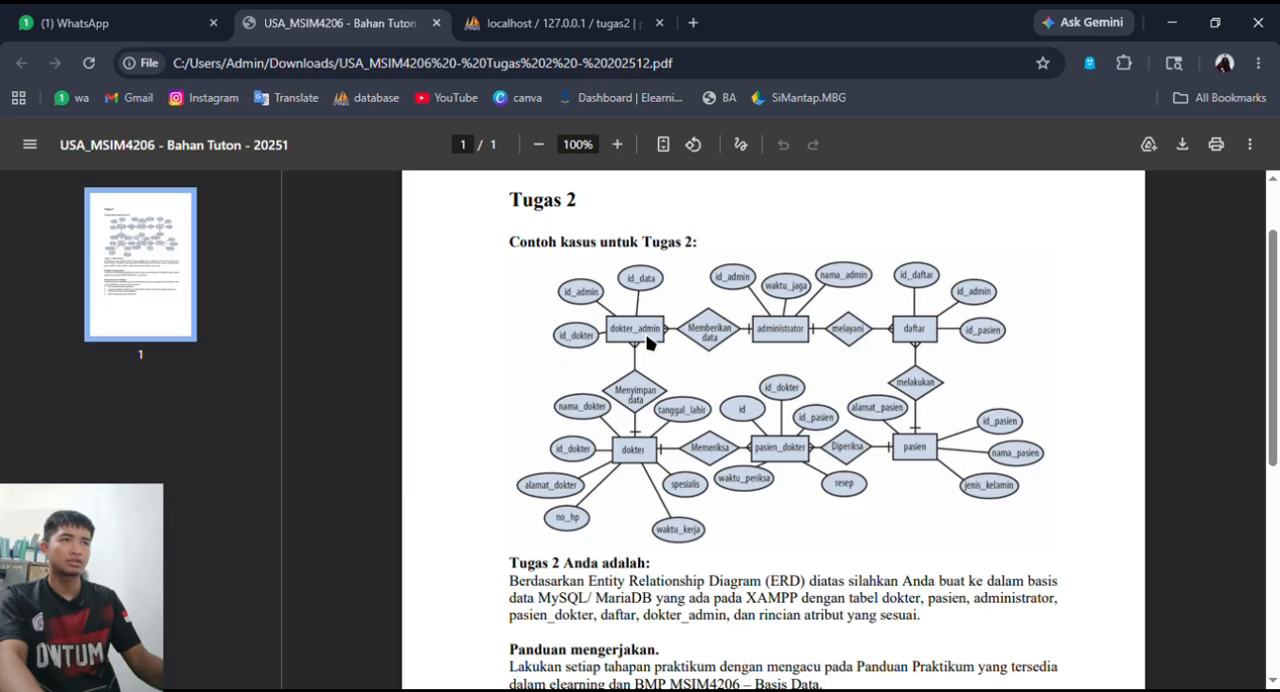
click(555, 22)
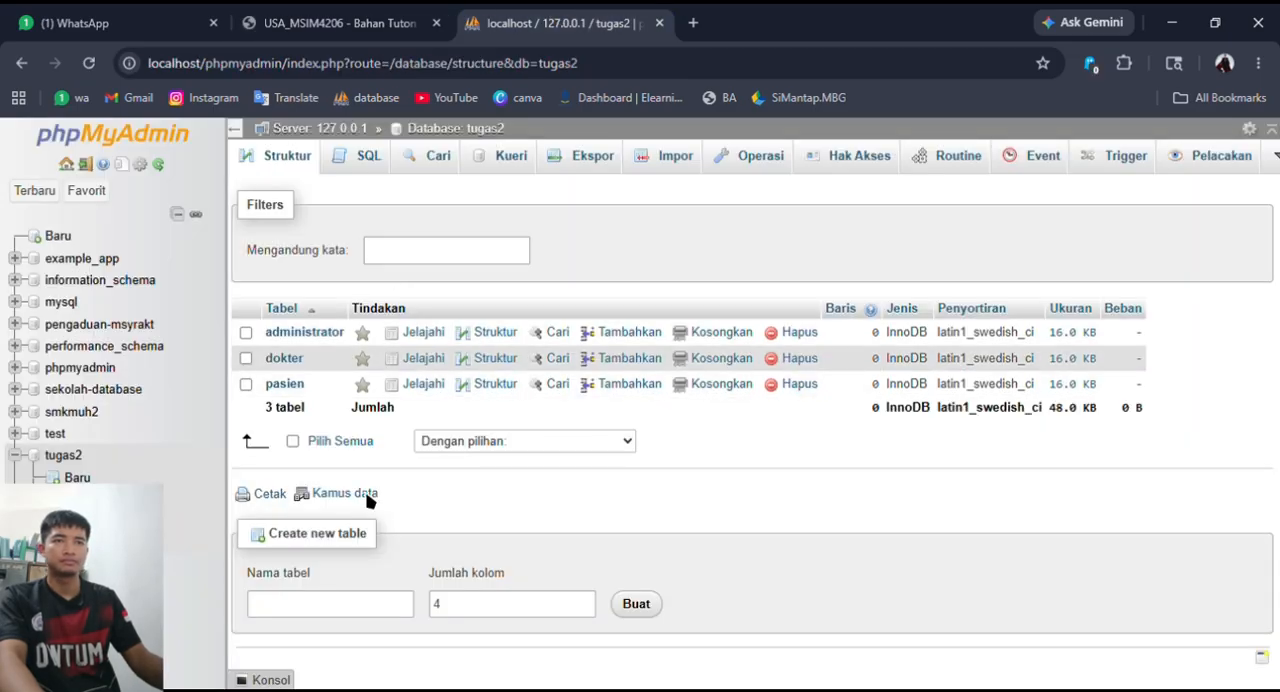
- Start a new table named dokter_admin with 3 columns in the tugas2 database, checking the assignment's ERD for its attributes
click(292, 600)
text(dokter_admin)
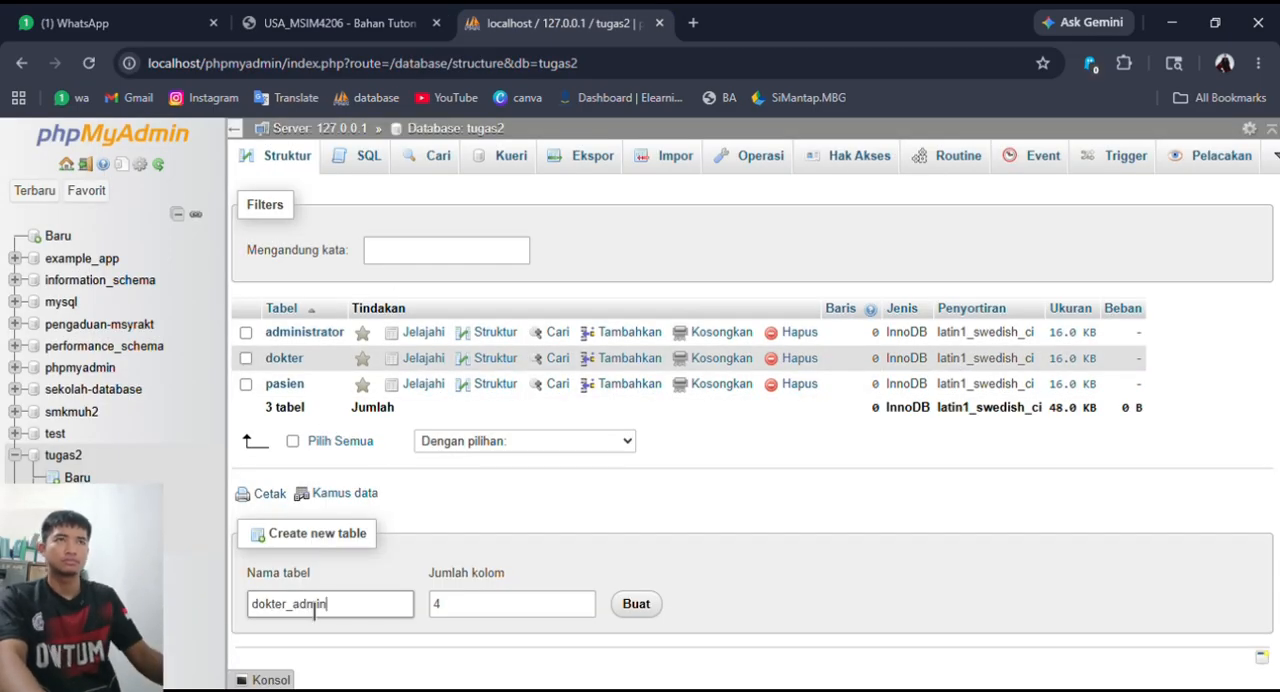
click(342, 16)
click(592, 14)
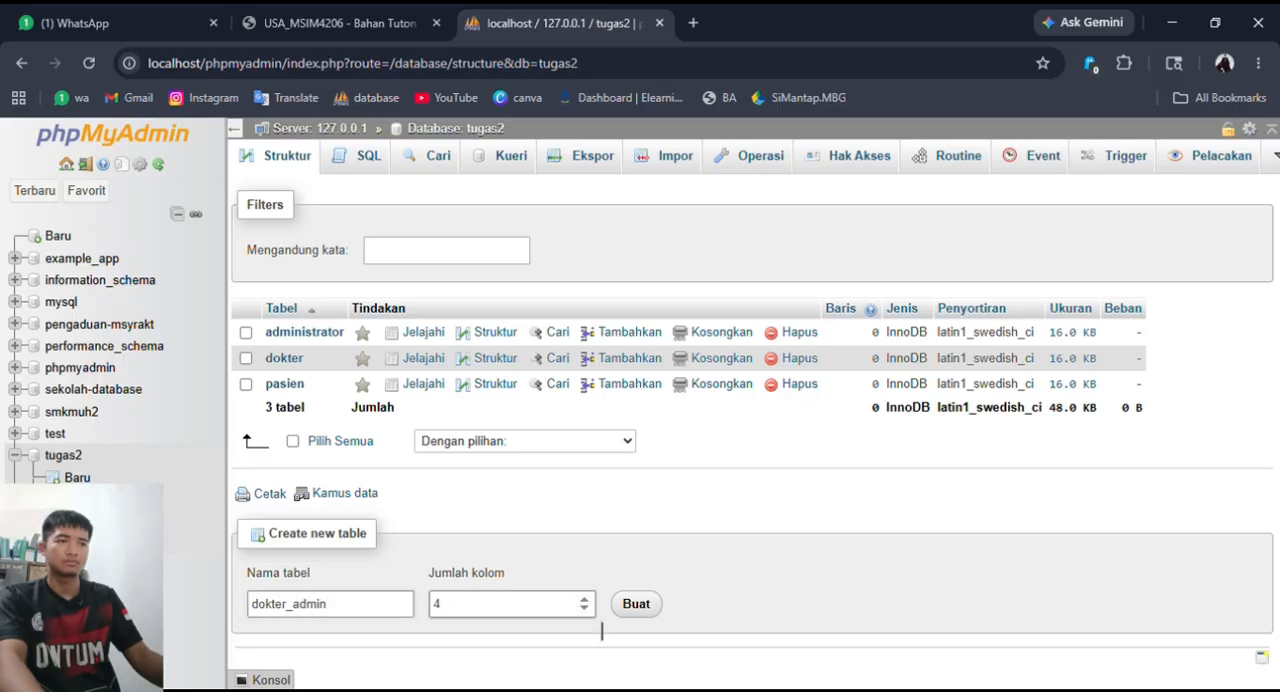
click(590, 610)
click(634, 603)
- Name the dokter_admin columns id_data, id_dokter and id_admin, following the attributes in the assignment's ERD
click(316, 16)
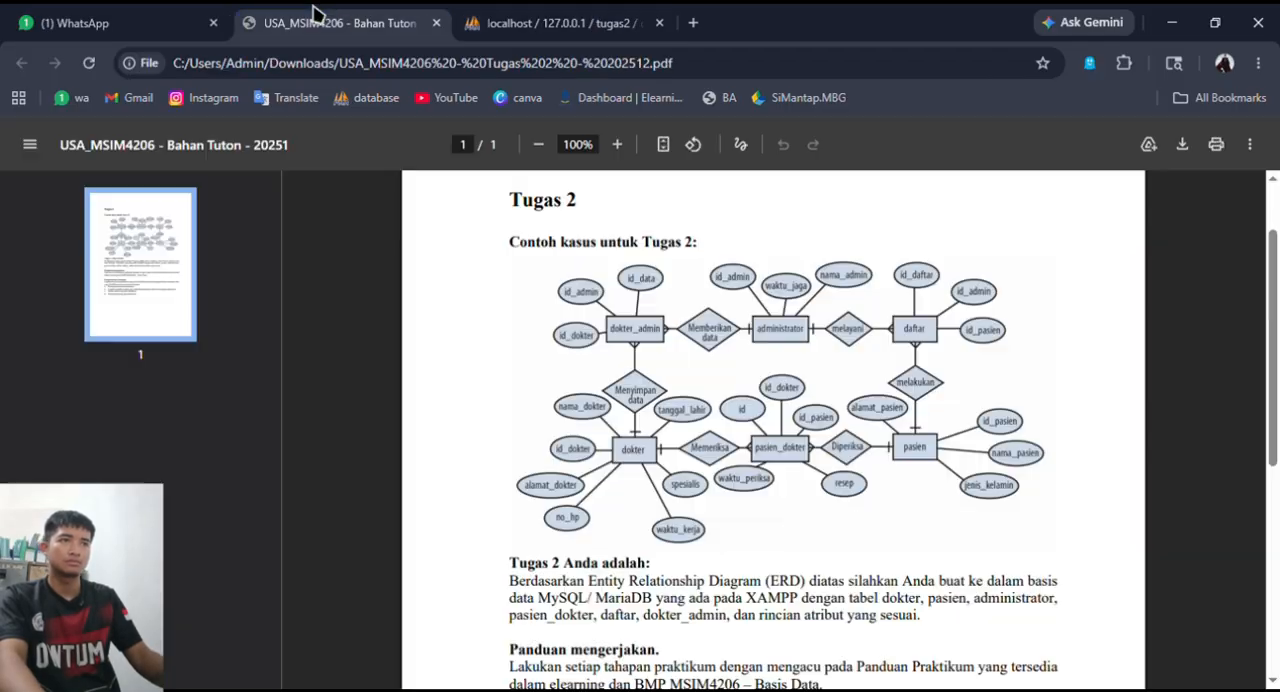
click(575, 24)
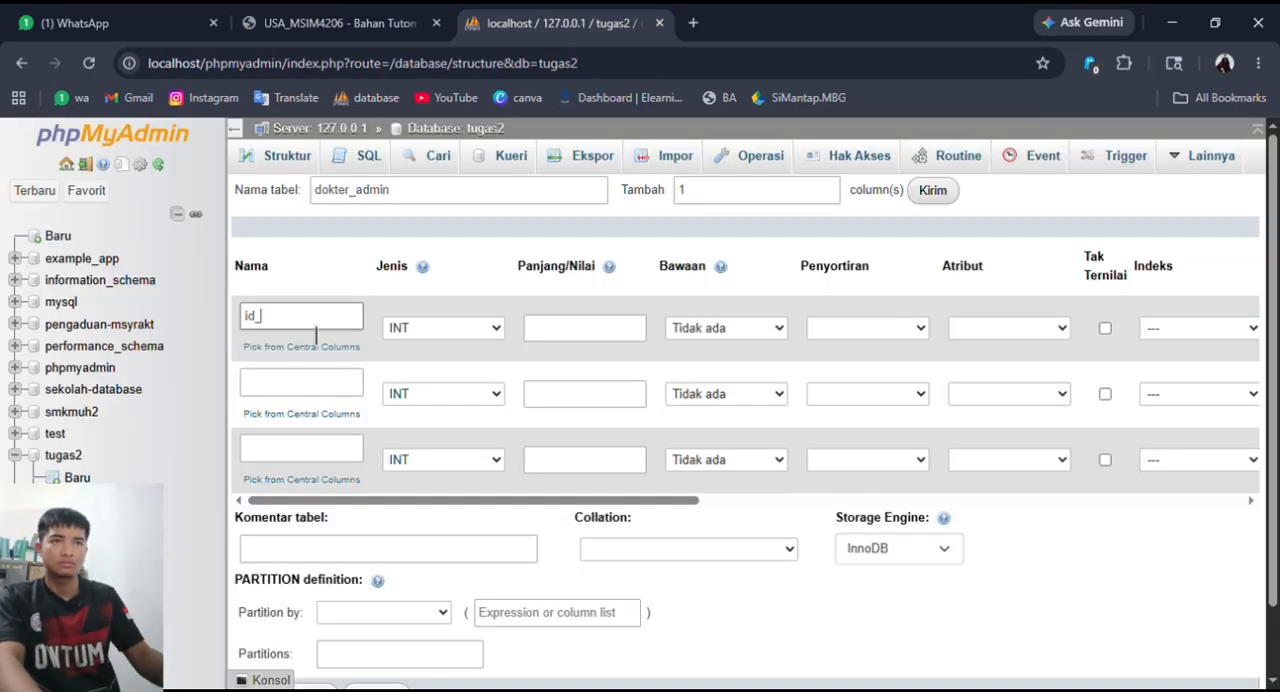
click(293, 392)
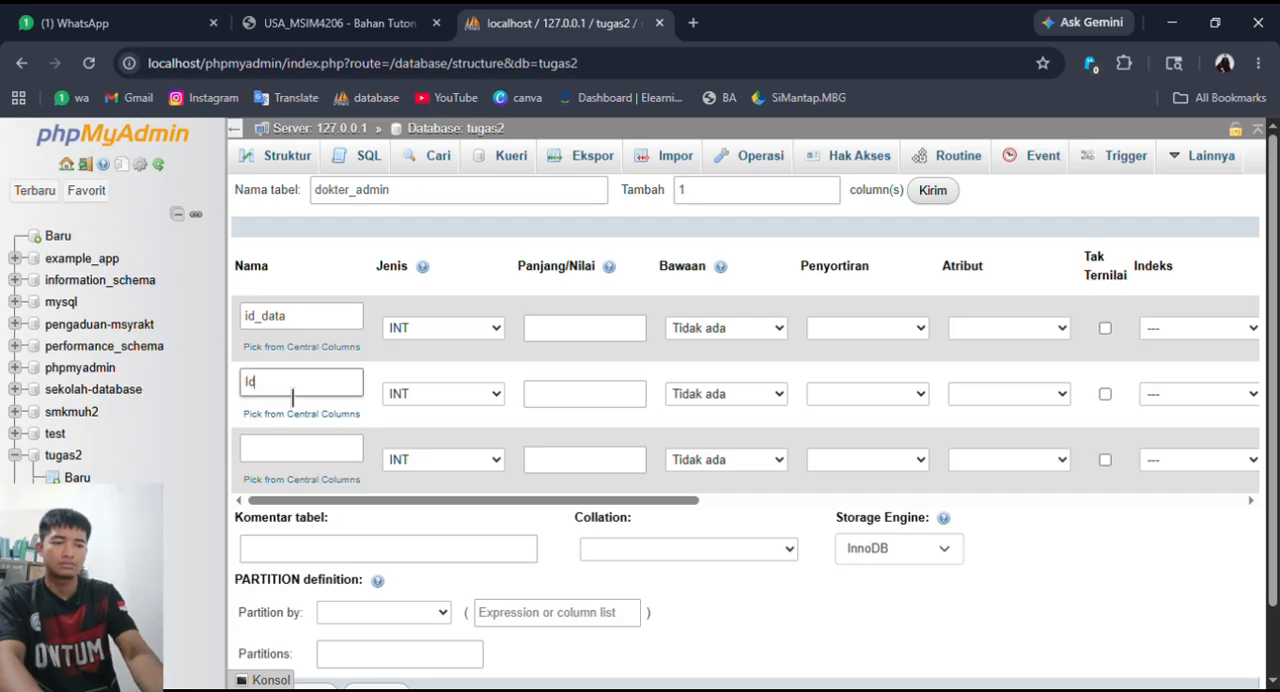
text(id_dokter)
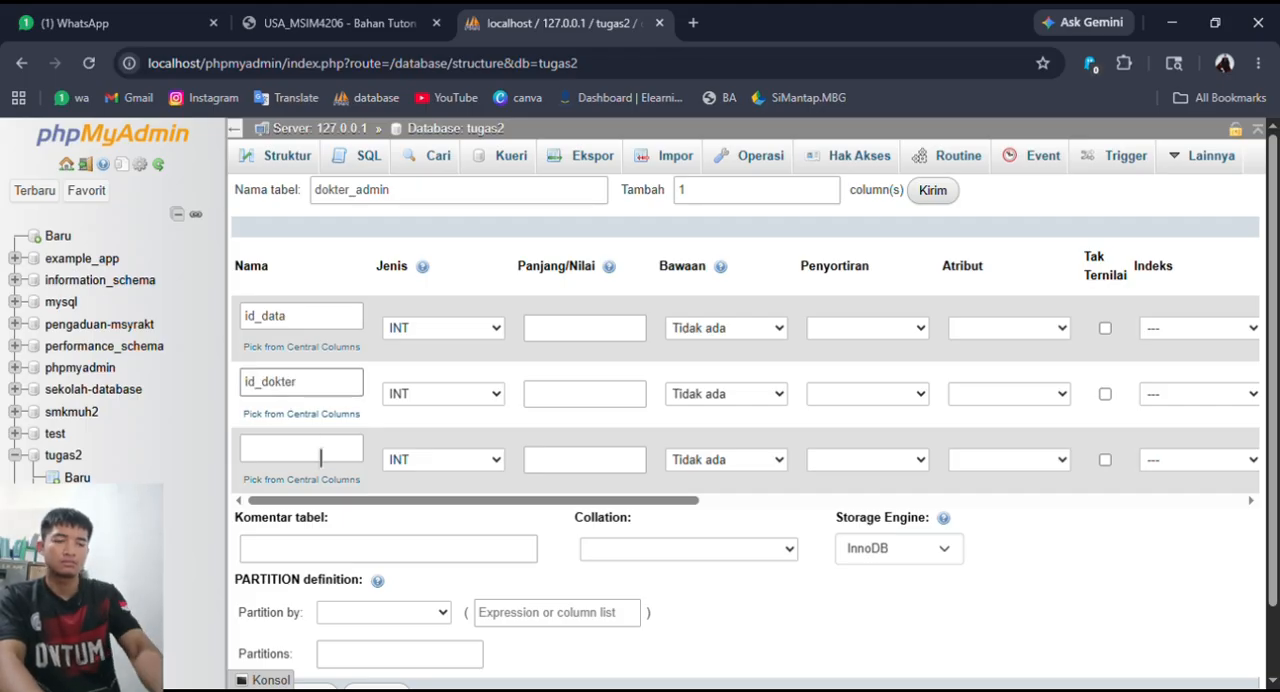
click(321, 462)
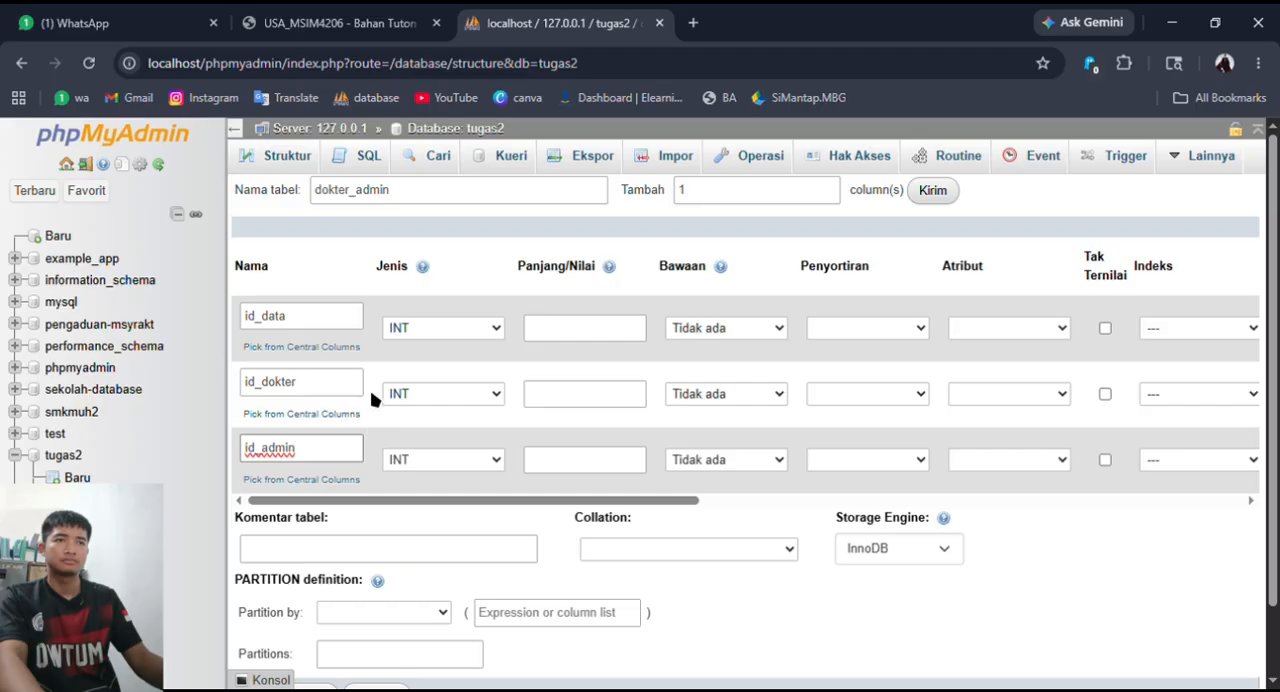
- Make id_data the auto-increment primary key of the dokter_admin table
click(441, 324)
click(509, 298)
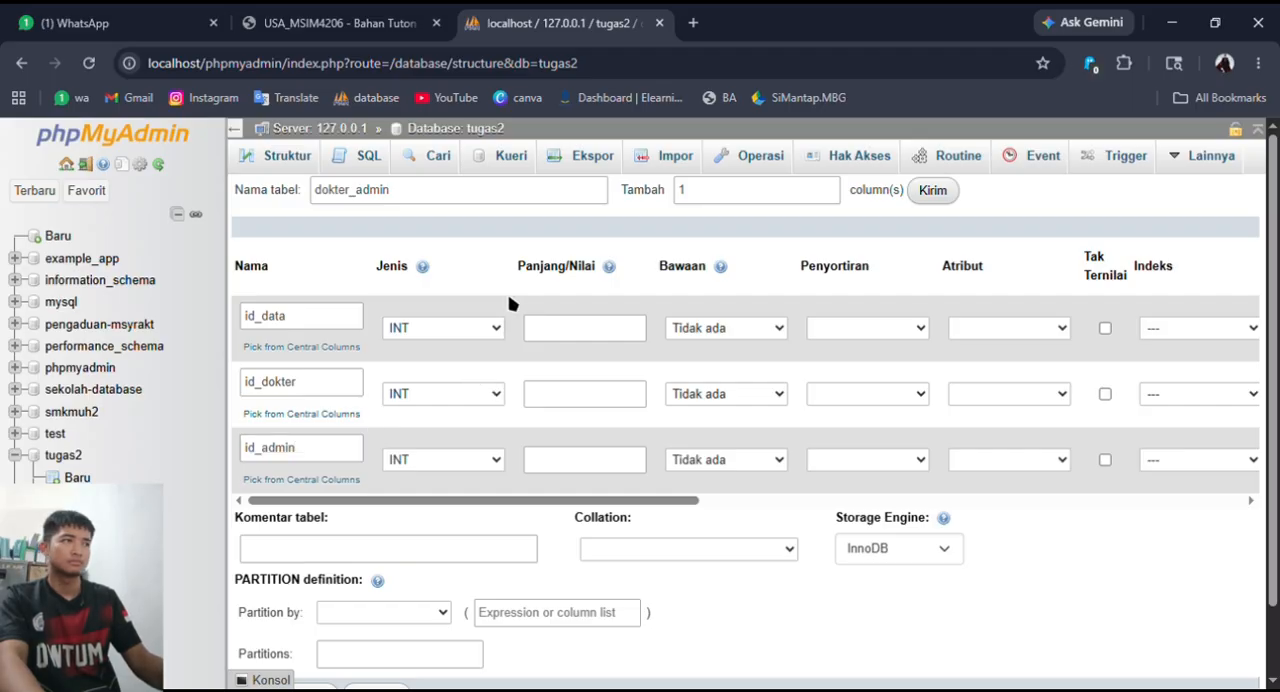
mouse_move(688, 500)
mouse_down()
mouse_move(778, 497)
mouse_move(677, 502)
mouse_up()
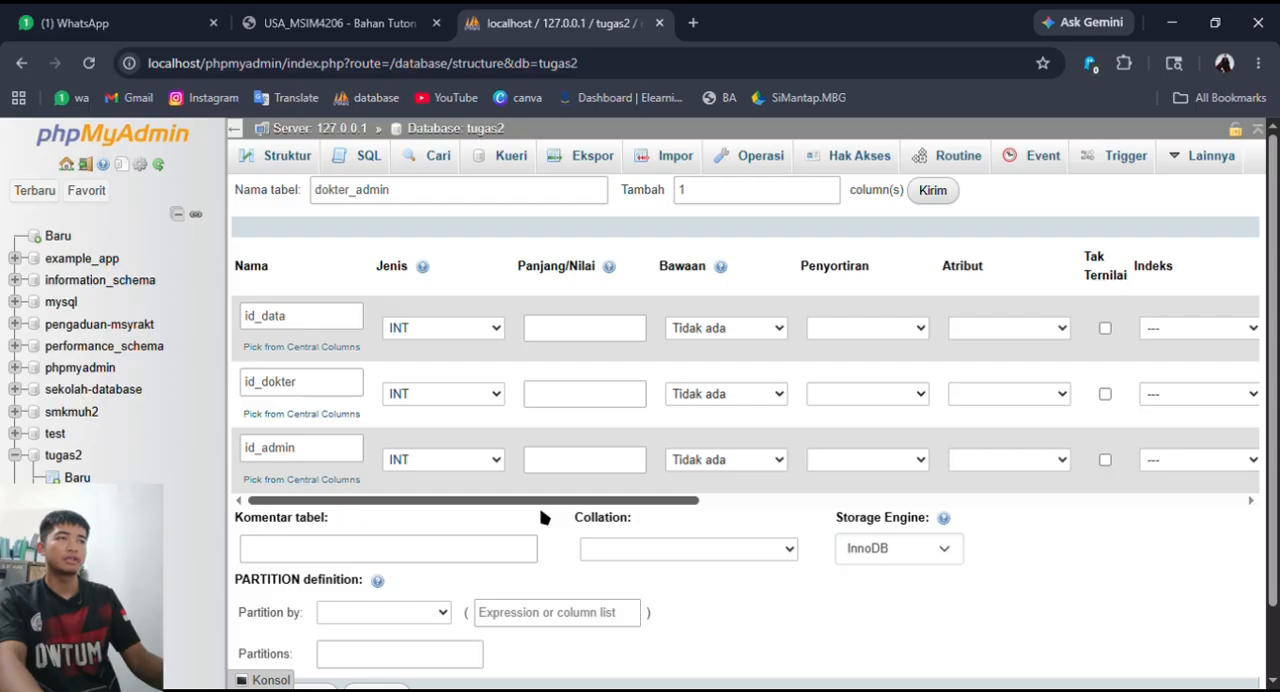
drag(540, 511, 498, 509)
click(981, 329)
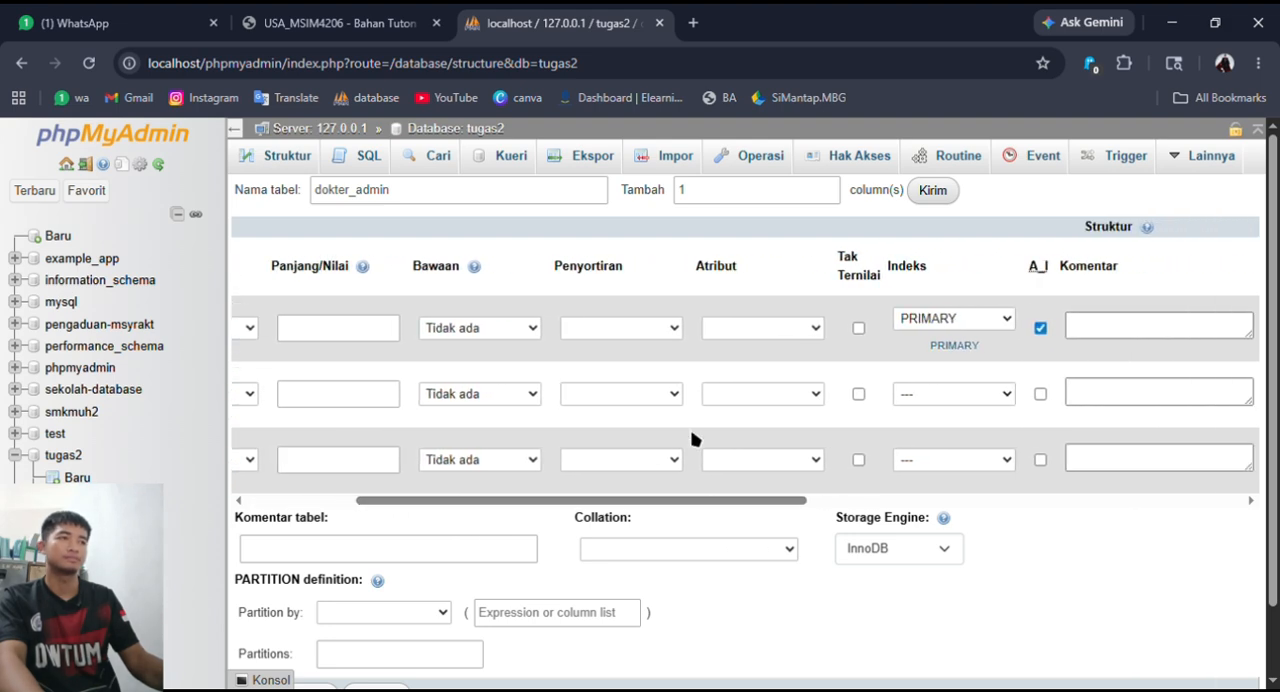
- Add an INDEX on the id_dokter column and another on the id_admin column
click(1000, 394)
click(962, 460)
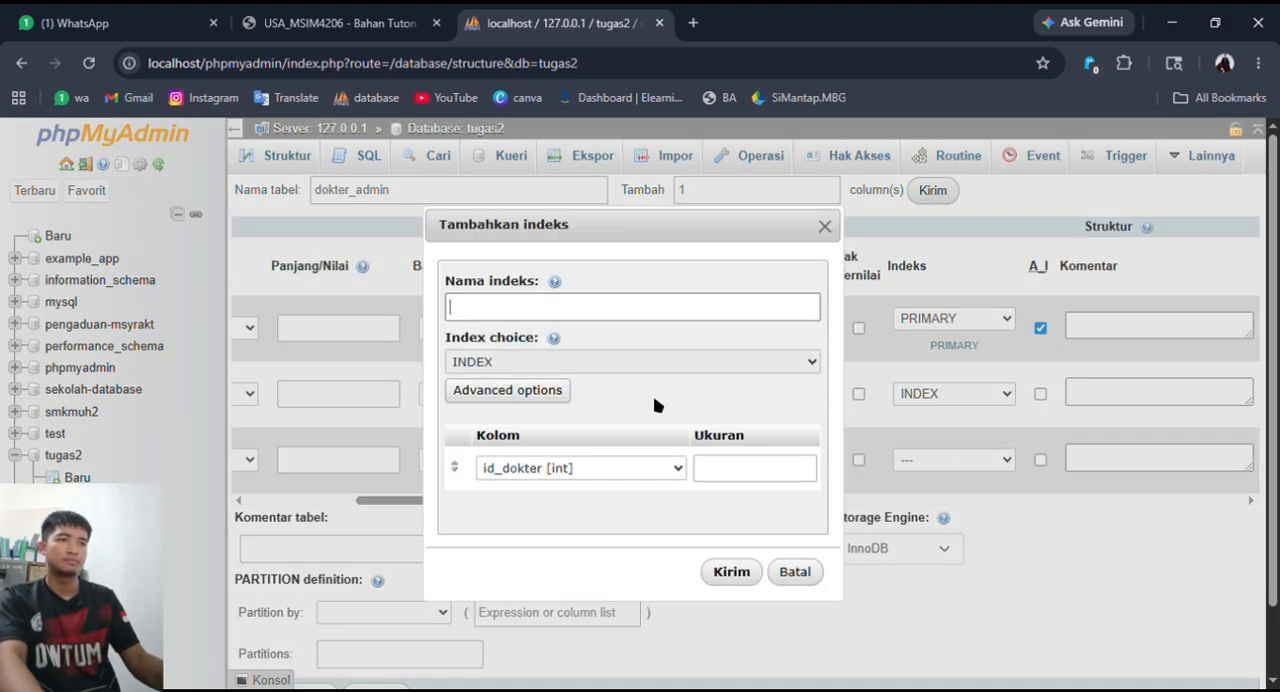
click(741, 572)
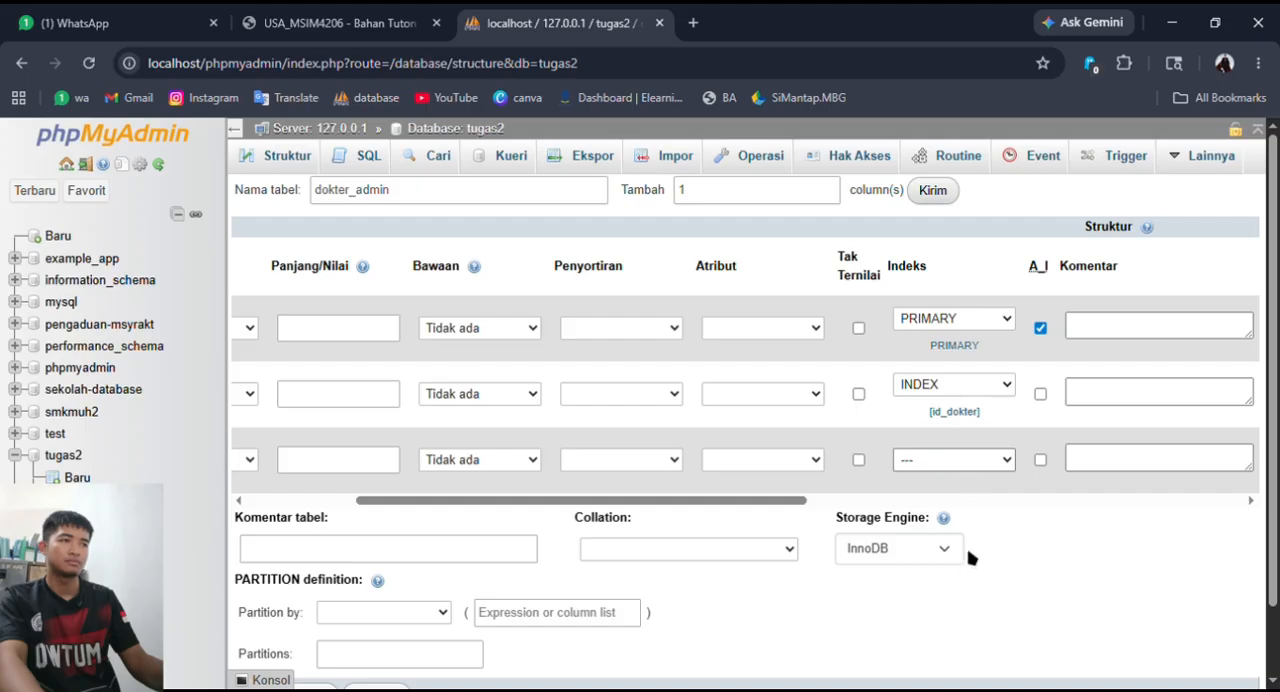
click(968, 557)
click(768, 468)
click(736, 572)
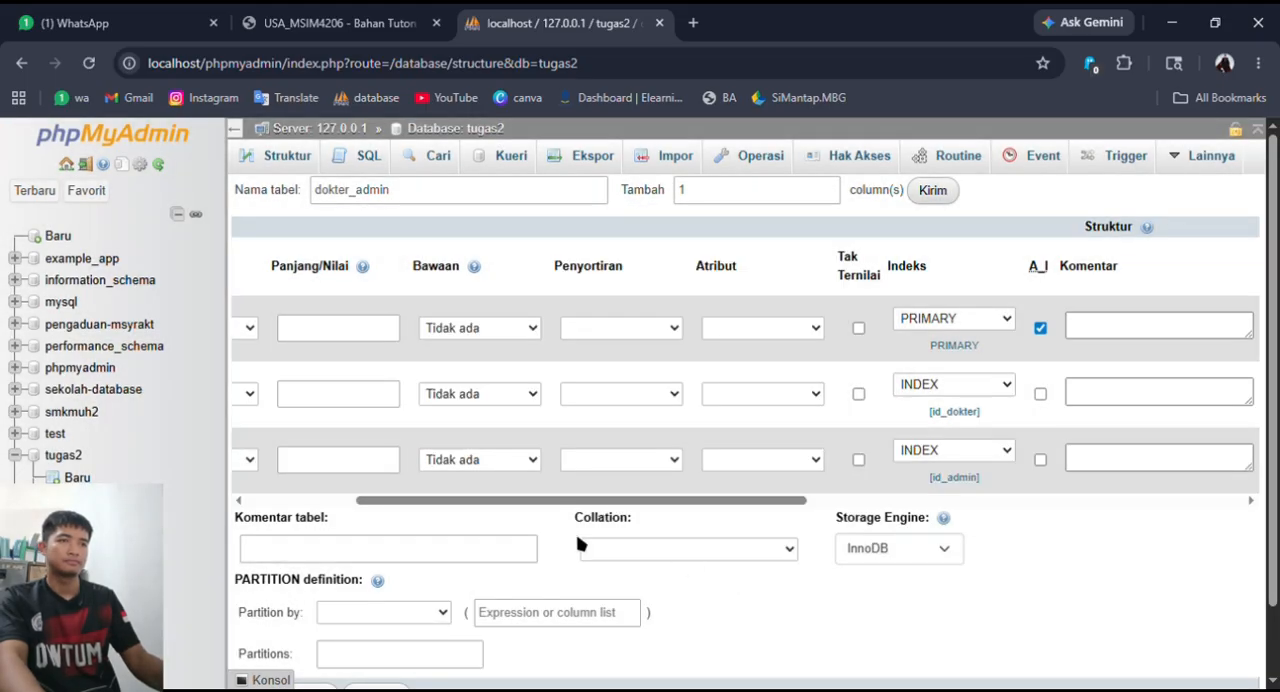
- Save the dokter_admin table, open its records and return to the tugas2 table list
drag(580, 500, 472, 500)
scroll(787, 593, down, 1)
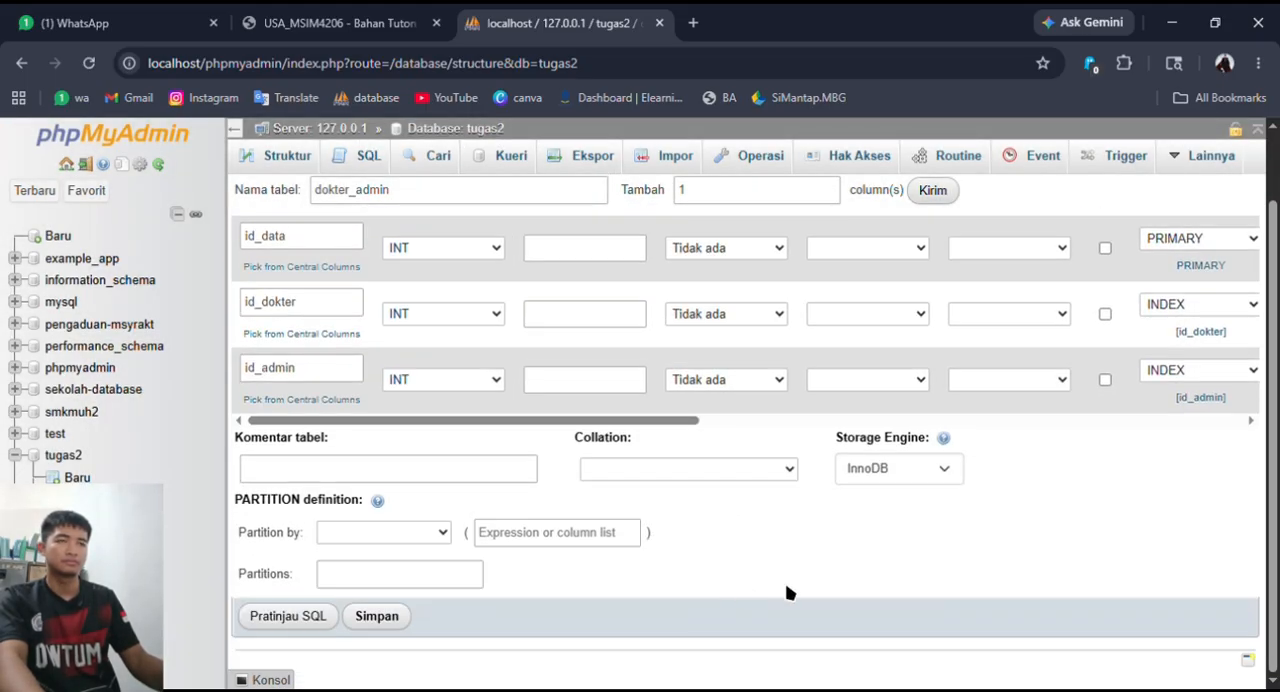
click(393, 616)
click(286, 155)
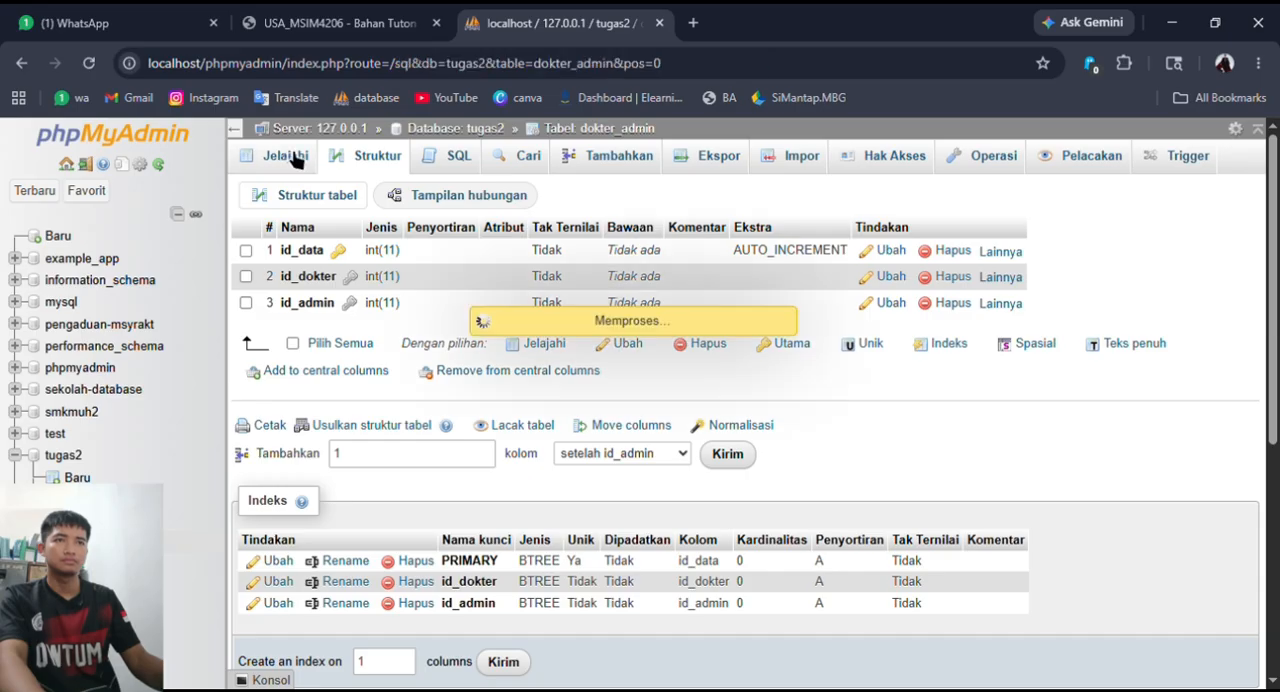
click(452, 128)
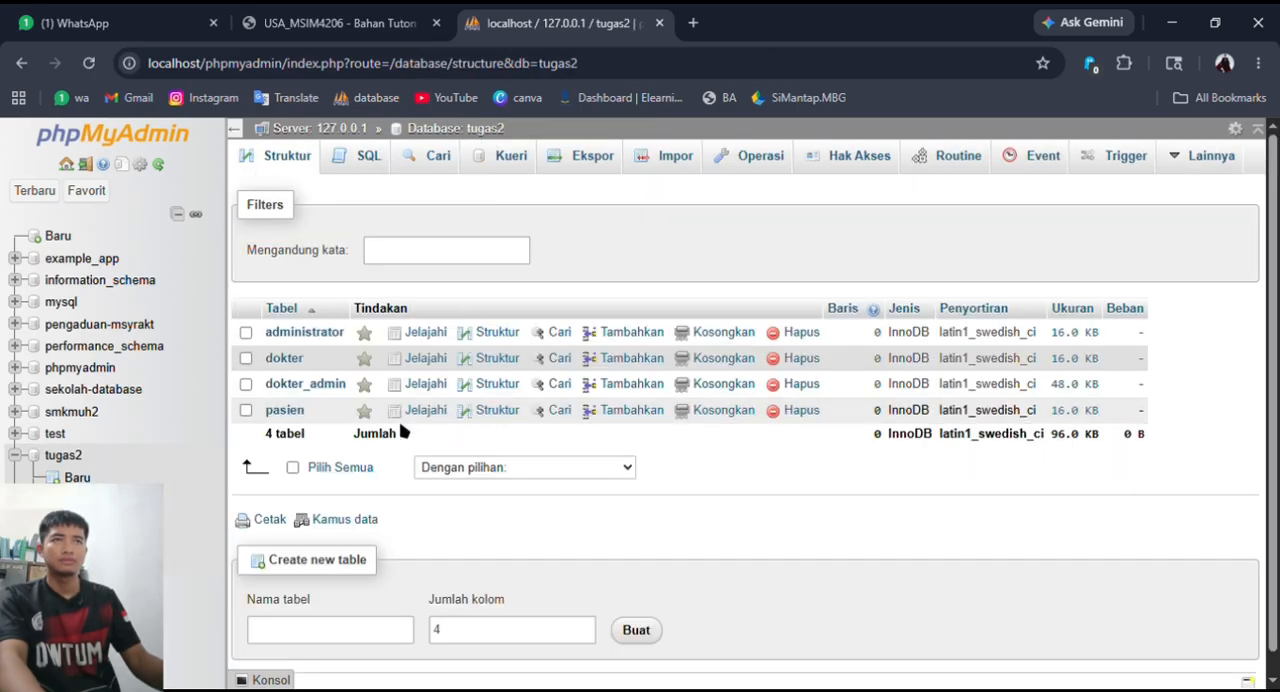
- Start a new table named daftar with 3 columns, checking its attributes in the assignment's ERD
click(335, 22)
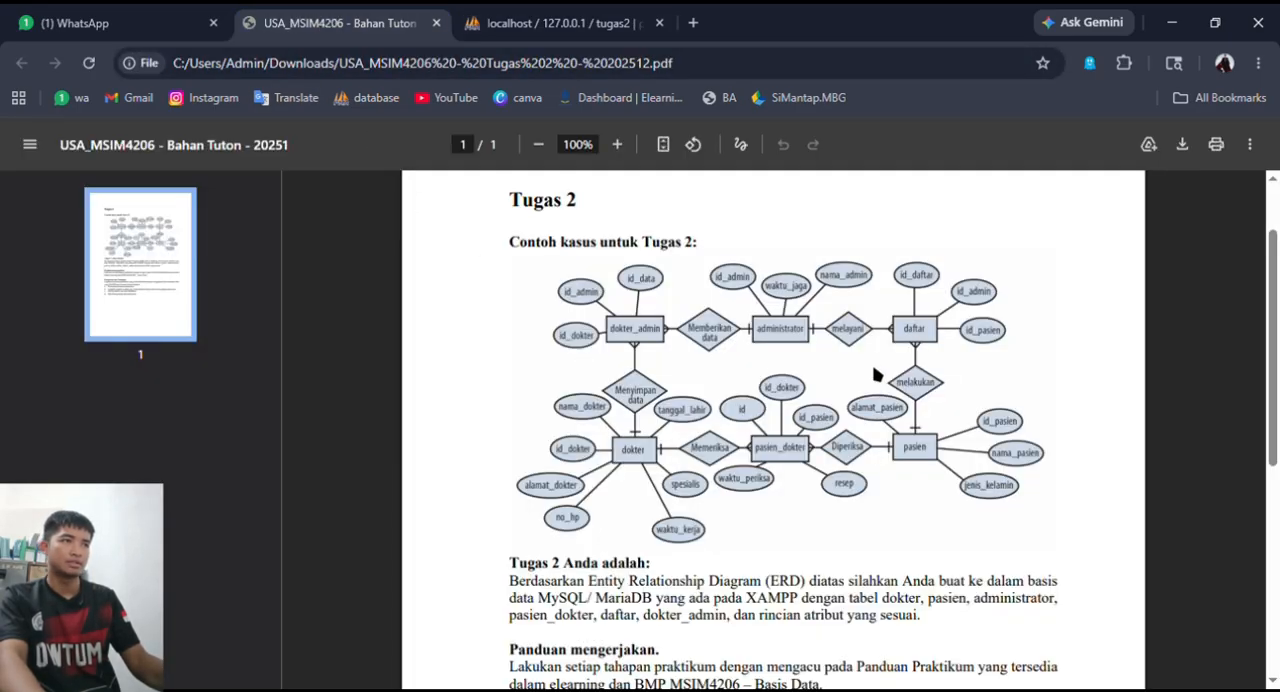
click(555, 22)
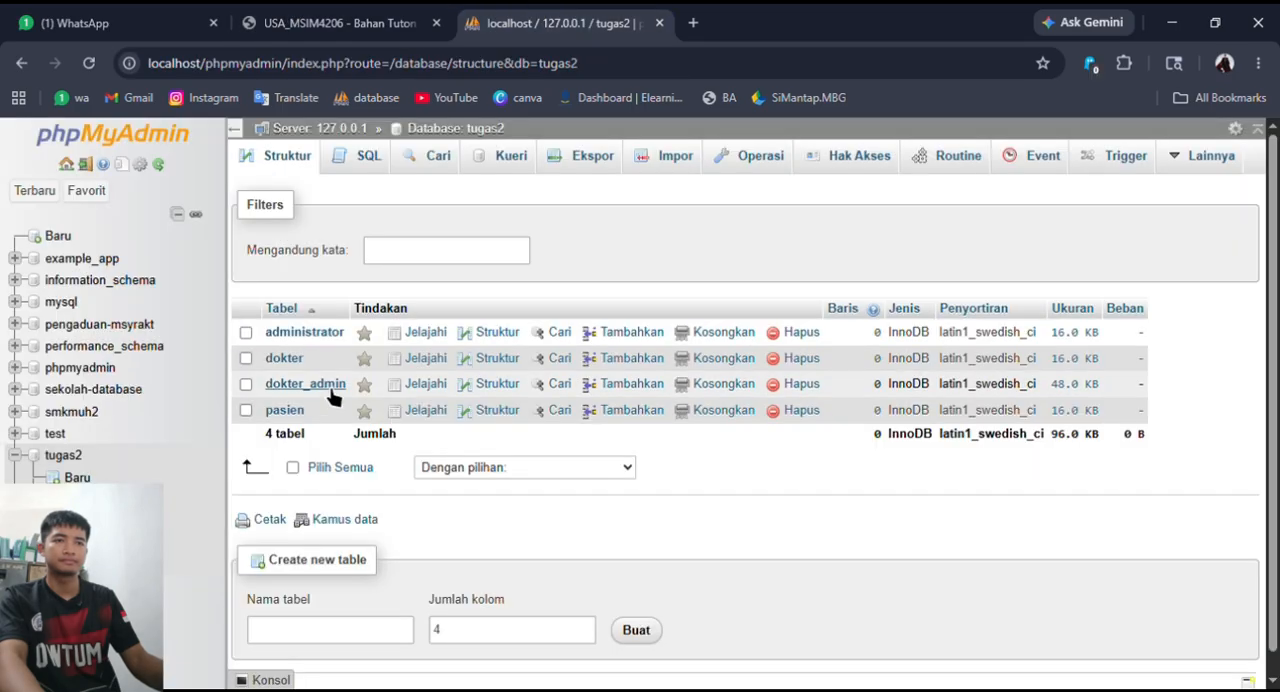
click(350, 638)
text(daftar)
click(345, 18)
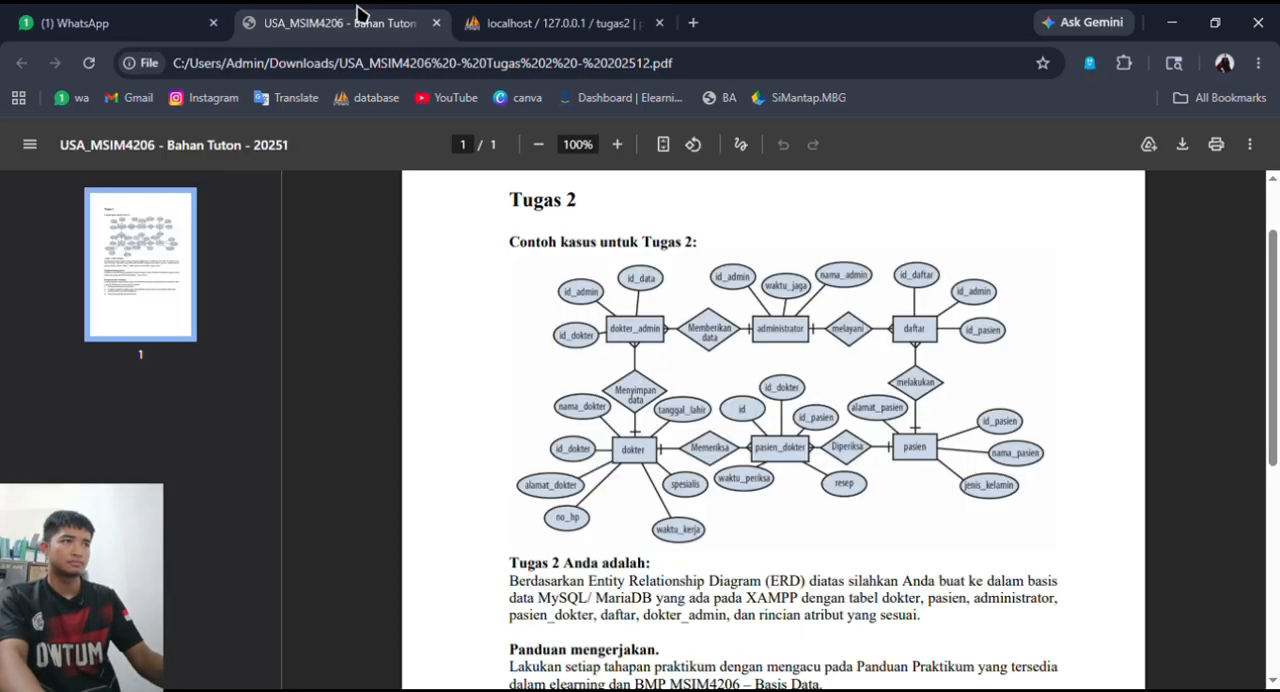
click(478, 18)
click(589, 635)
click(638, 630)
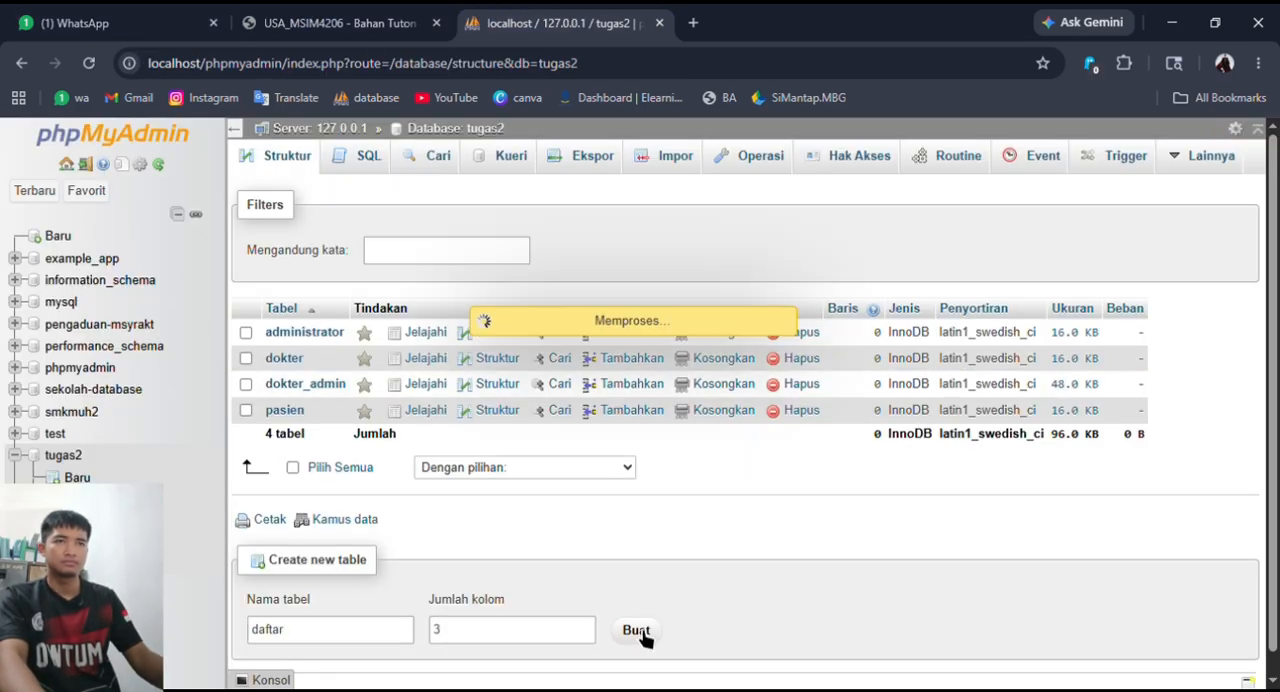
- Name the daftar columns id_daftar, id_admin and id_pasien, and make id_daftar the auto-increment primary key
click(300, 382)
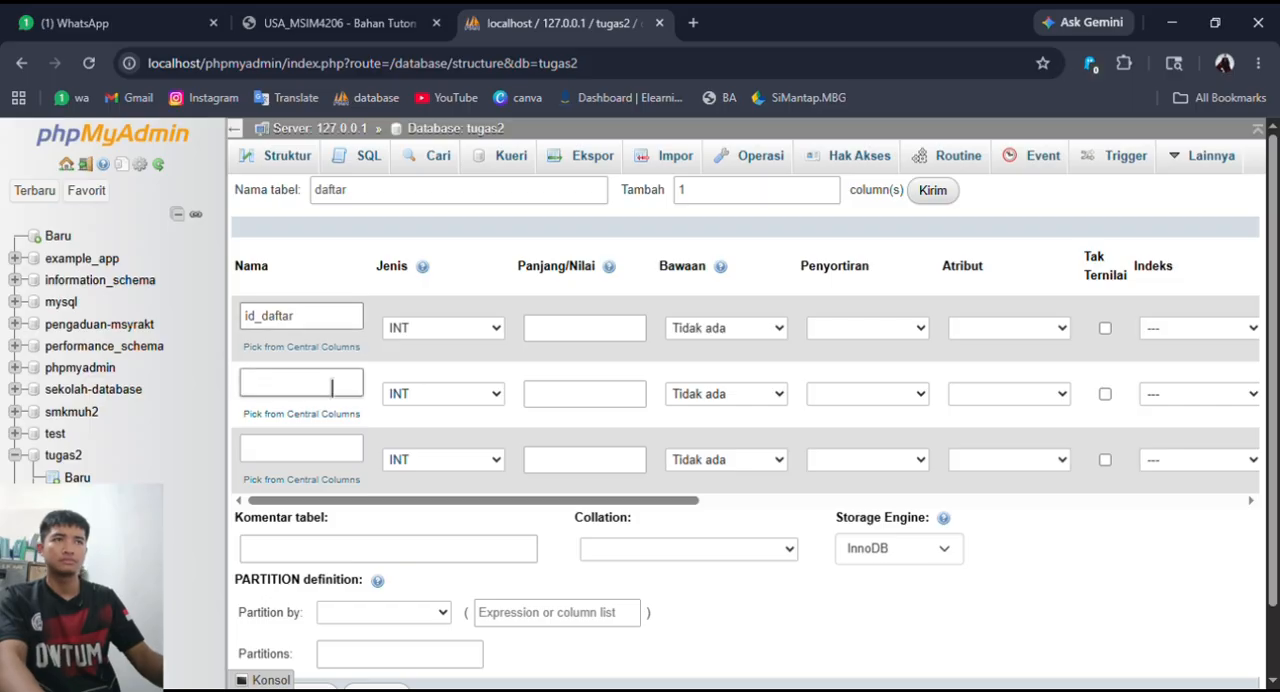
click(420, 16)
click(535, 16)
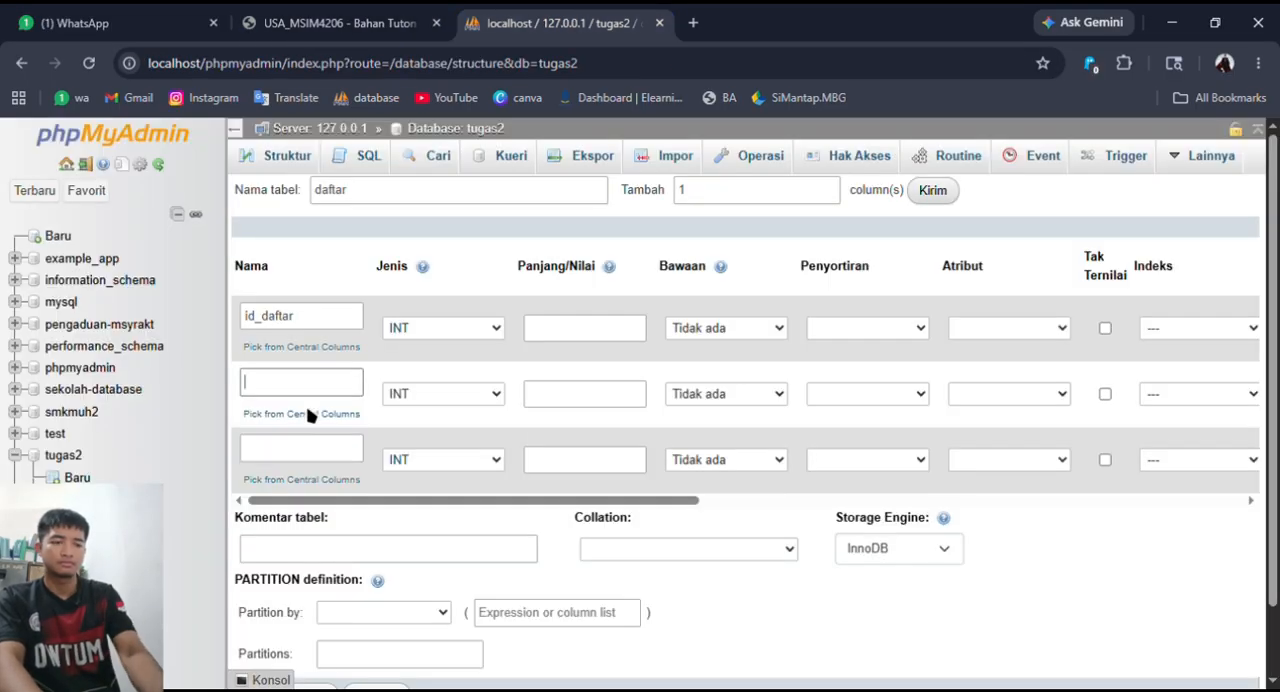
click(314, 458)
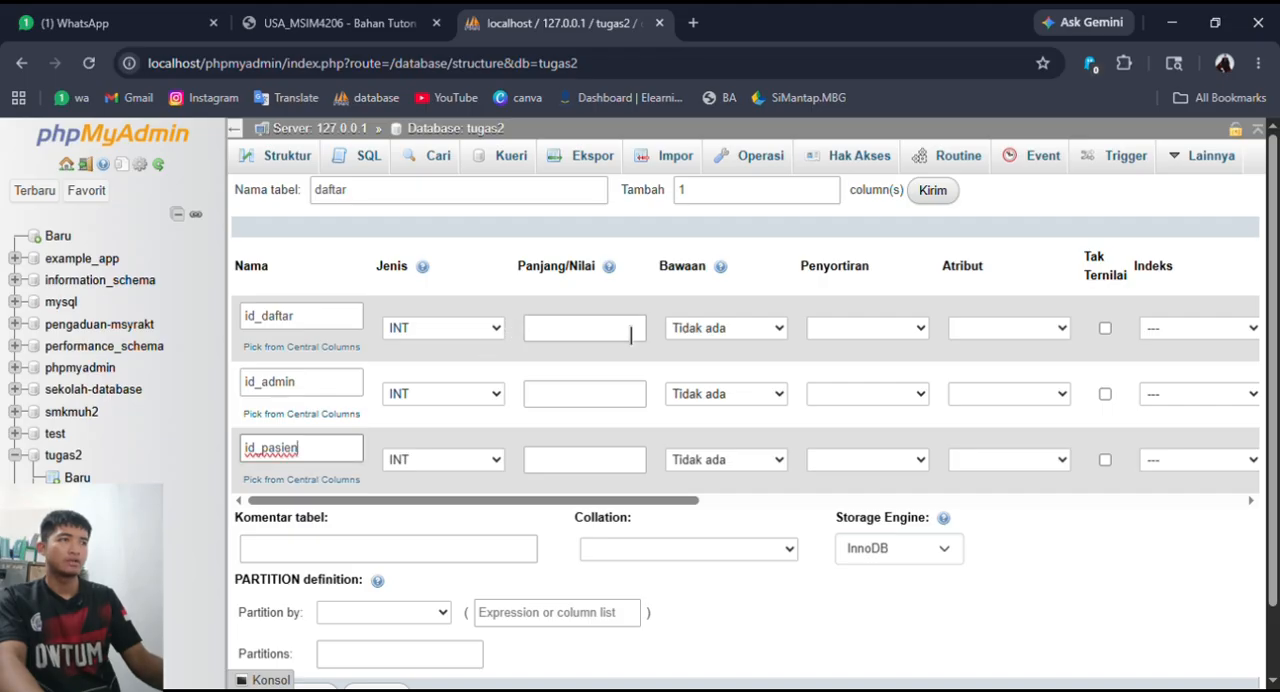
text(id_pasien)
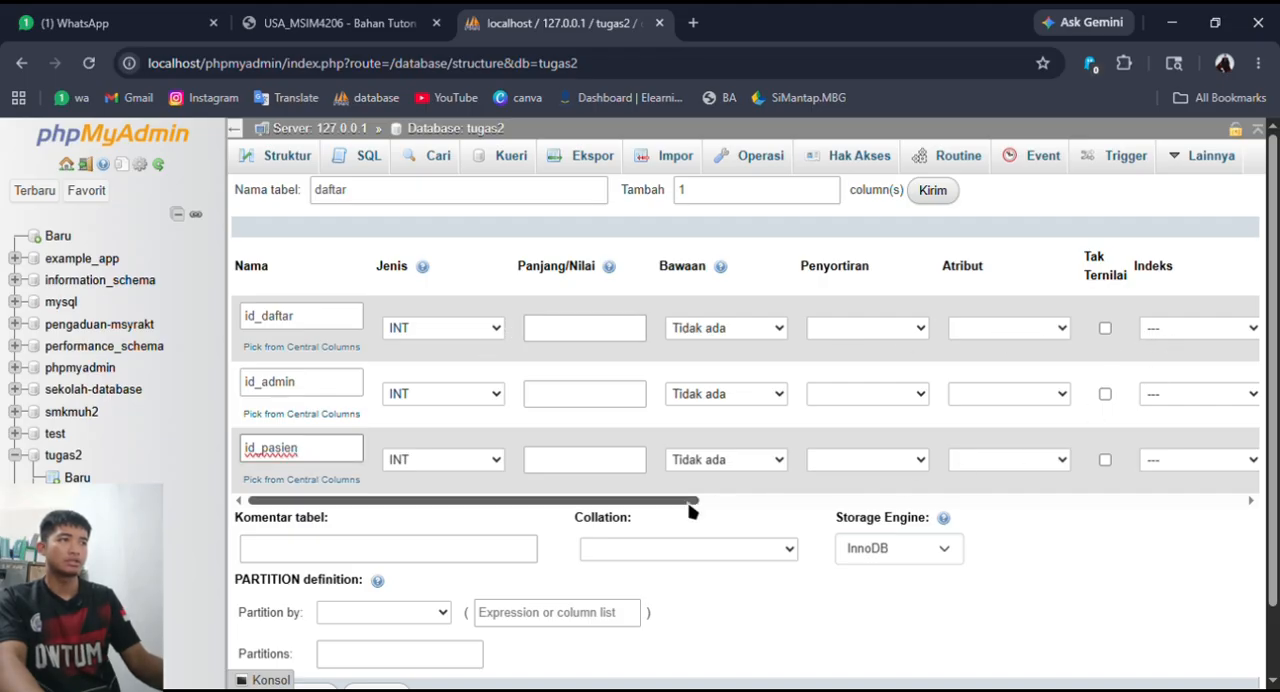
drag(686, 500, 724, 500)
click(1202, 329)
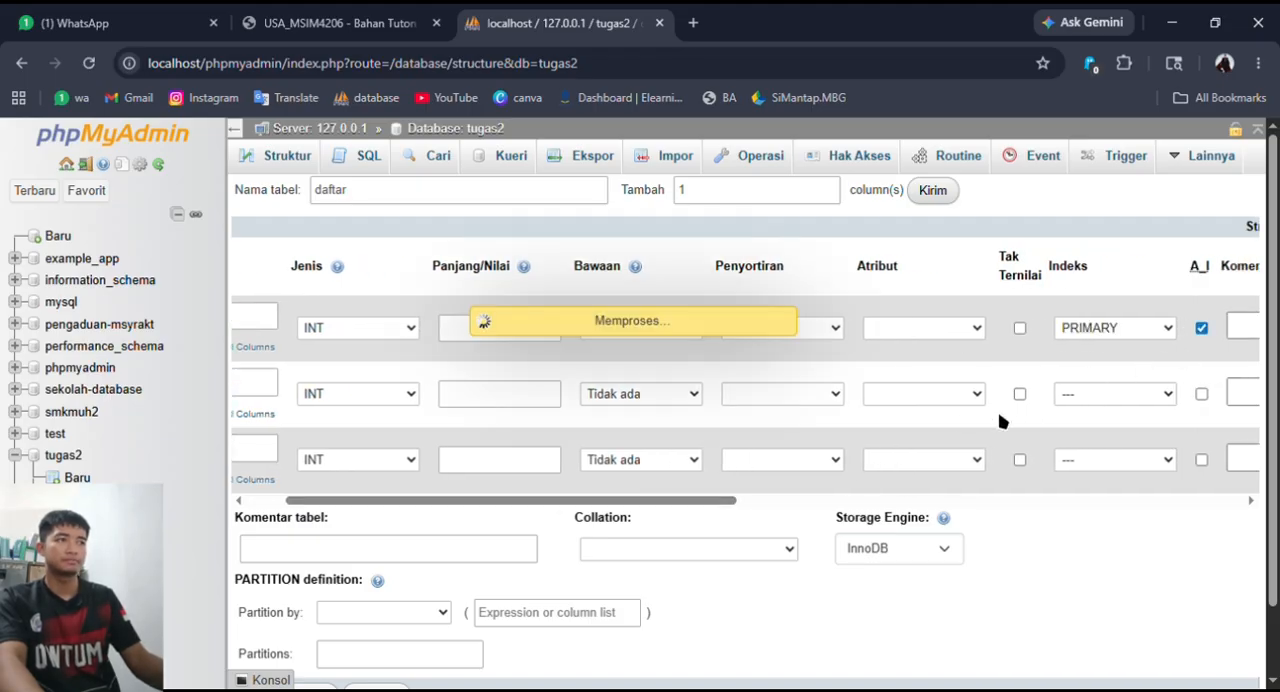
- Add an INDEX on the id_admin column and another on the id_pasien column of the daftar table
mouse_move(574, 511)
mouse_down()
mouse_move(437, 513)
mouse_move(575, 500)
mouse_up()
click(988, 408)
click(949, 487)
click(731, 571)
click(951, 459)
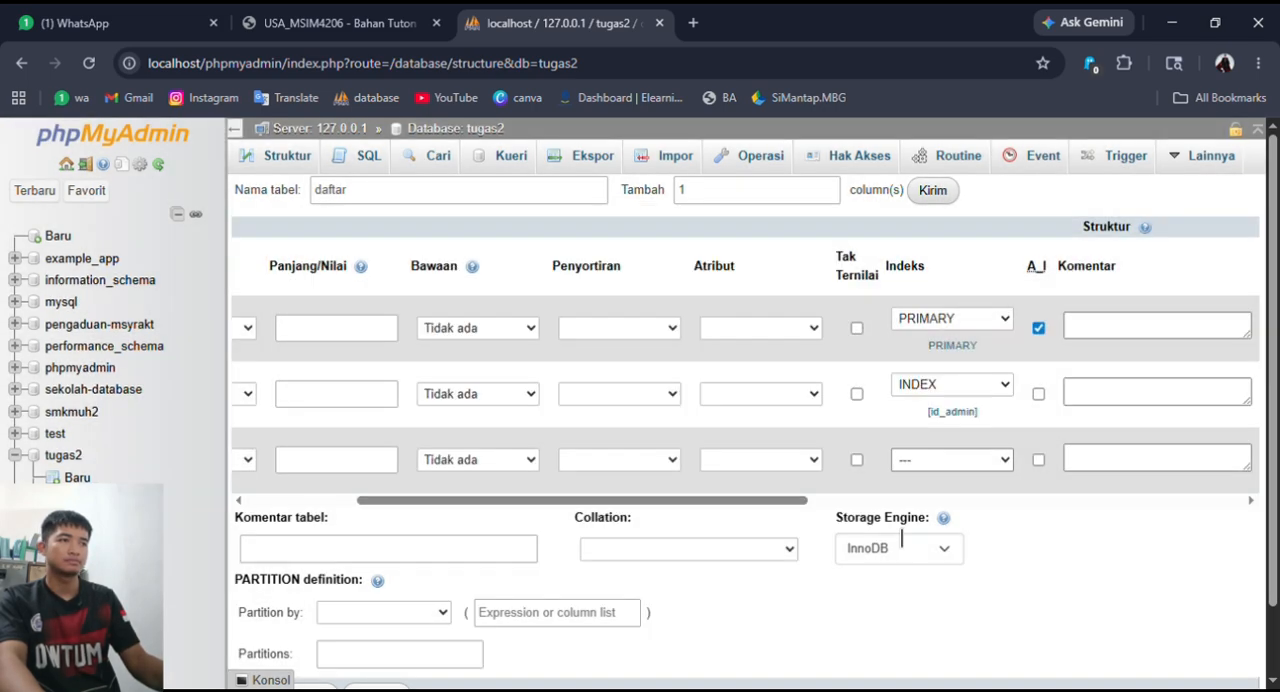
click(920, 553)
click(766, 466)
click(731, 571)
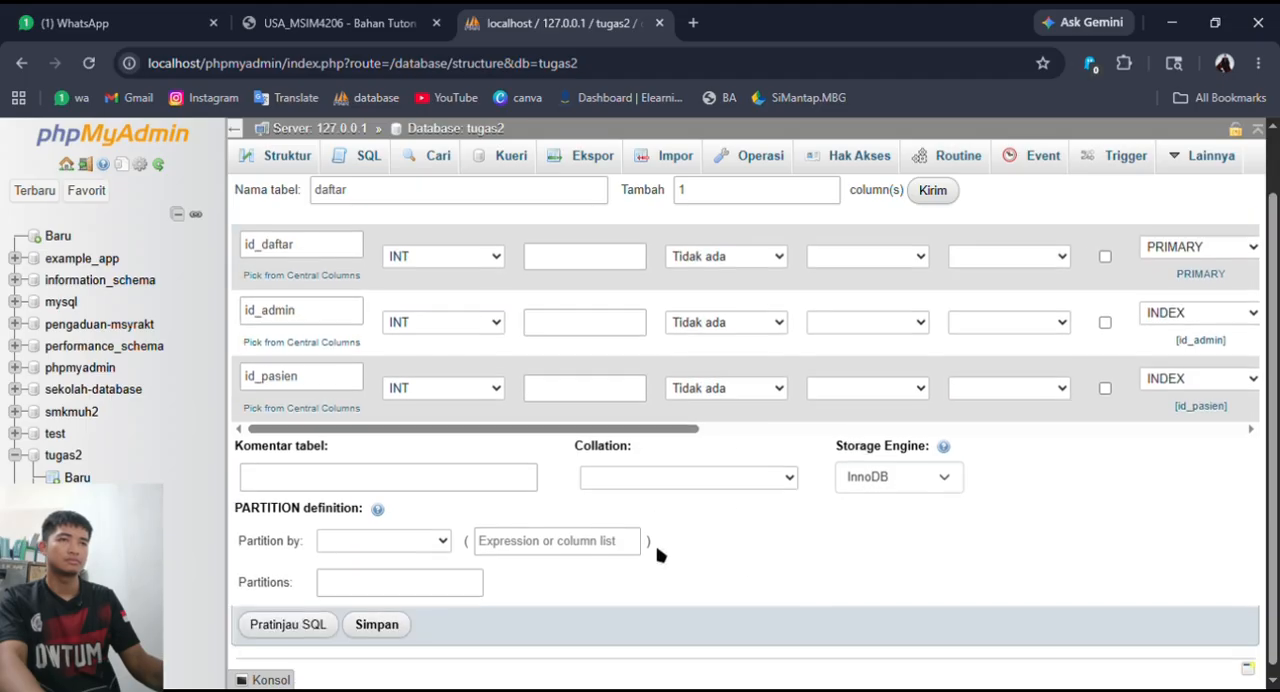
- Save the daftar table, open its records and return to the tugas2 table list
click(400, 620)
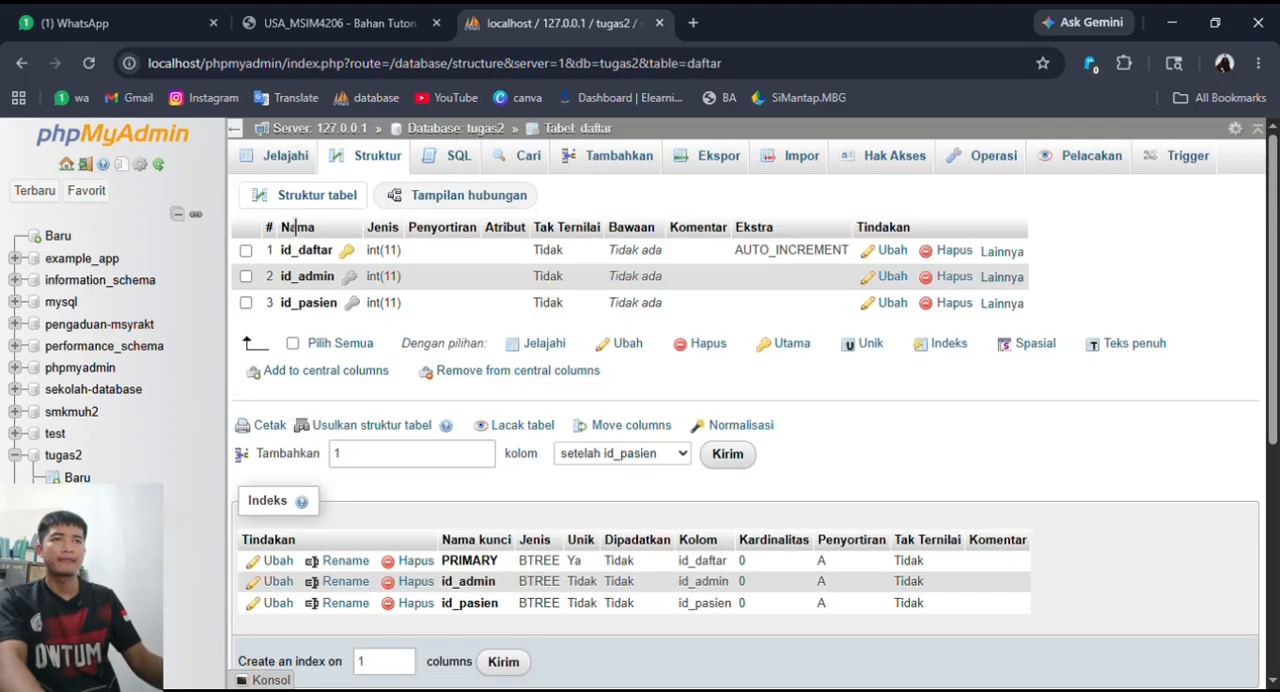
click(284, 157)
click(452, 129)
- Check the remaining entity in the assignment's ERD and start a new table named pasien_dokter with 5 columns
click(369, 16)
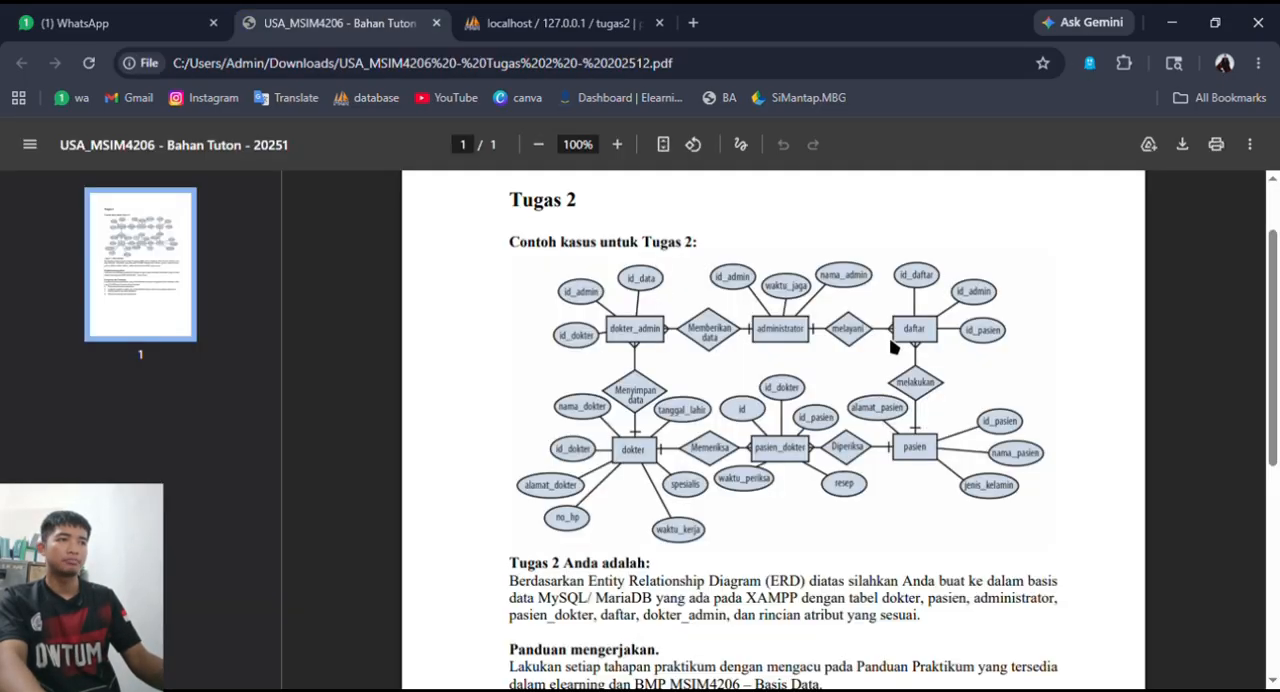
click(510, 22)
click(418, 22)
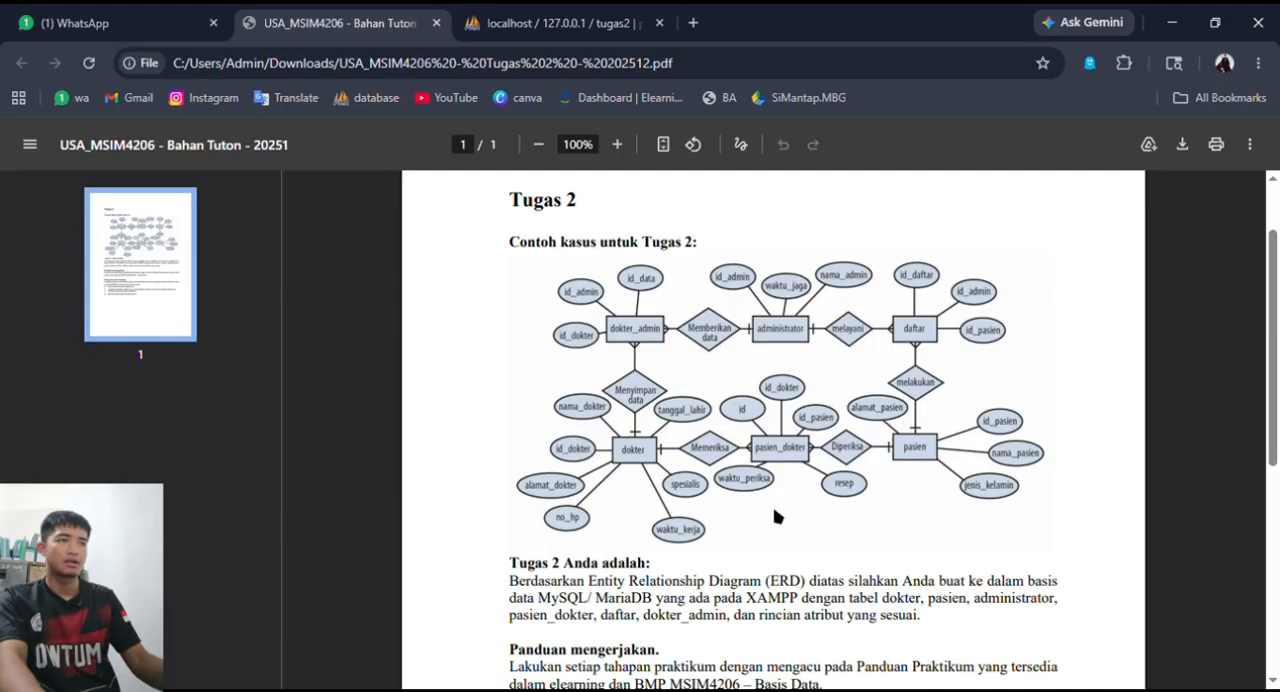
click(490, 22)
scroll(367, 480, down, 1)
click(366, 612)
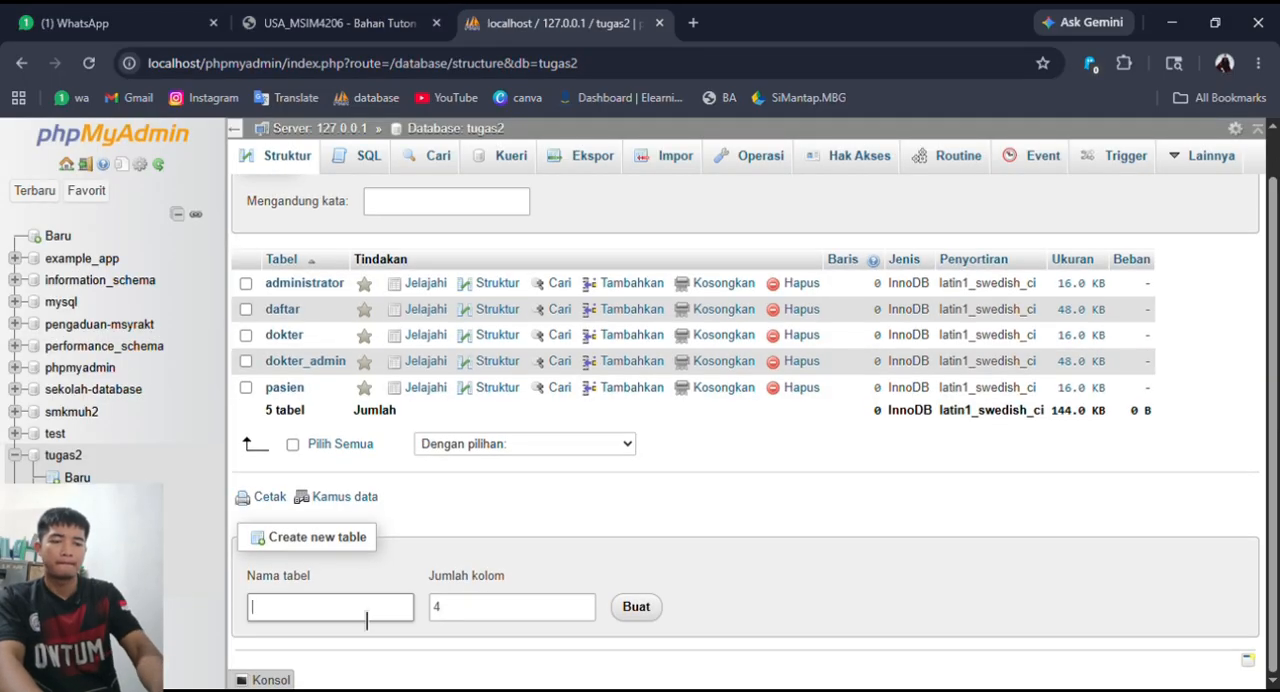
text(pasien_dokter)
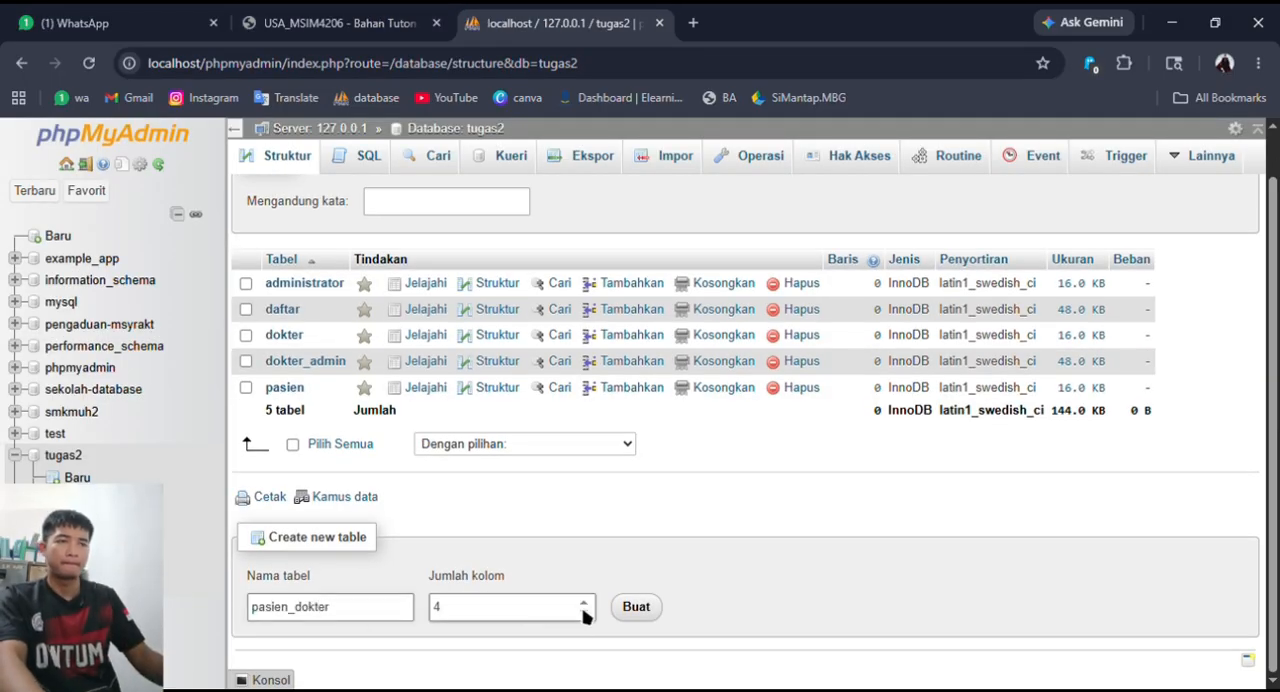
click(590, 601)
click(636, 606)
- Check the pasien_dokter attributes in the assignment's ERD and name the new table's first three columns id_periksa, id_dokter and id_pasien
click(330, 22)
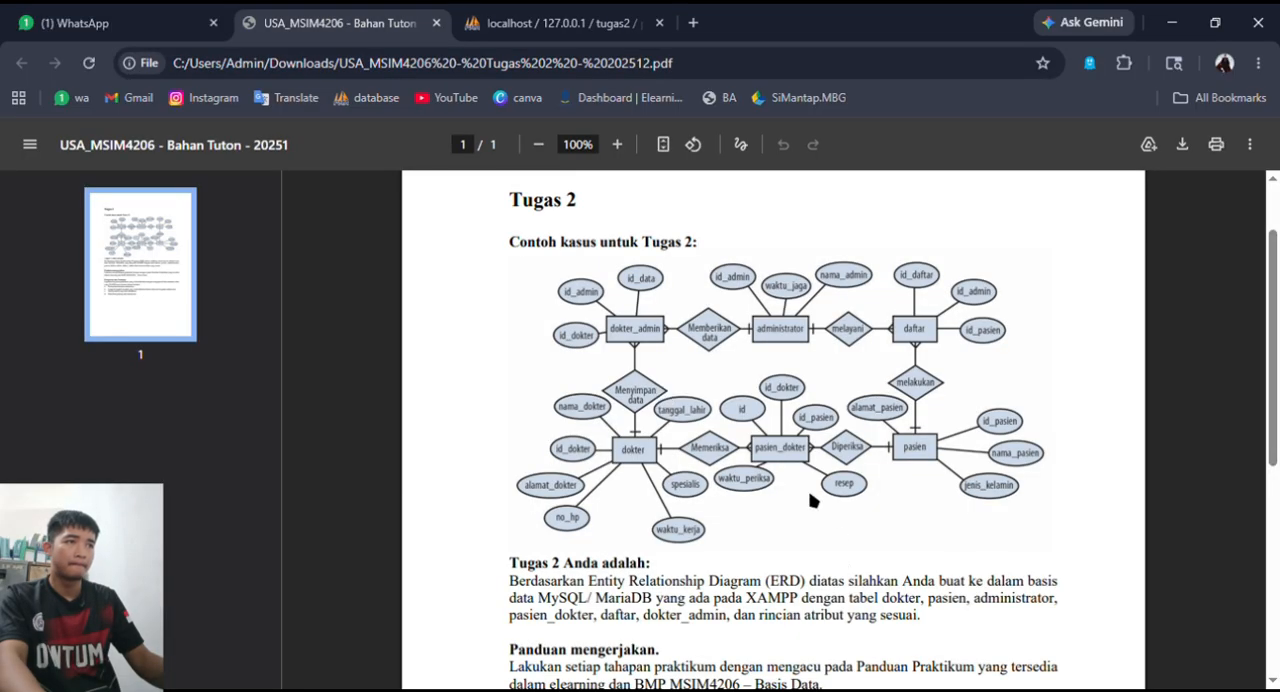
click(495, 17)
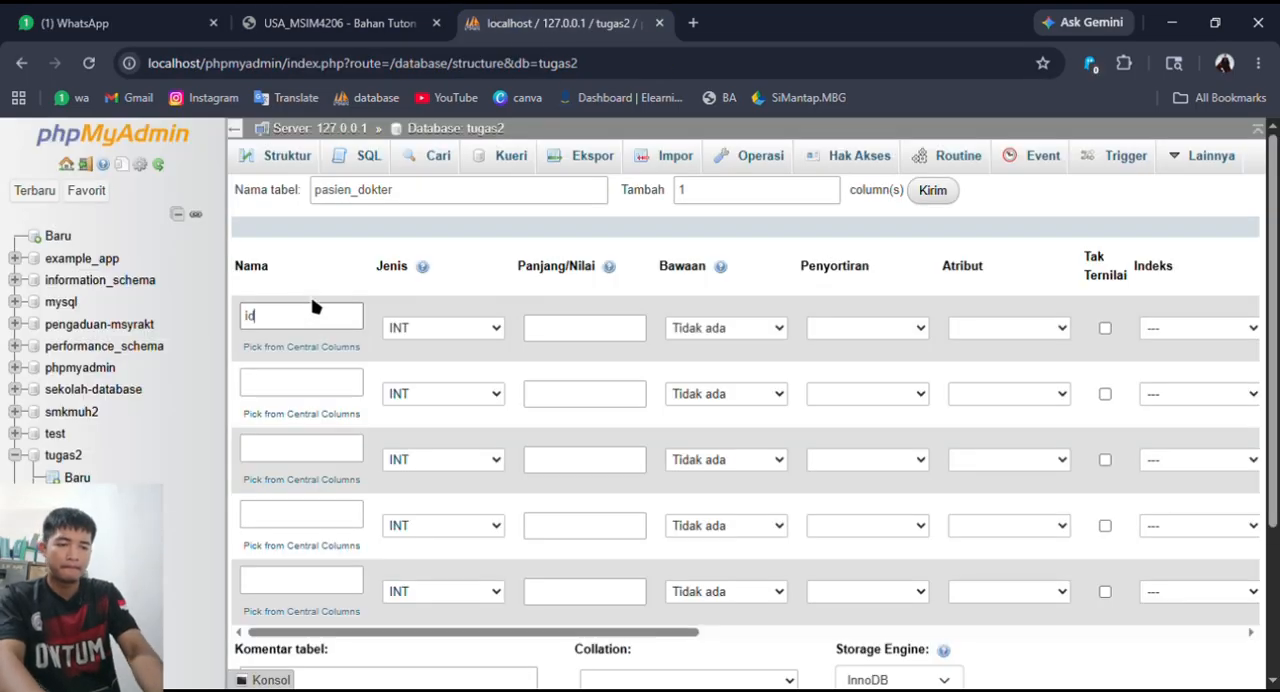
click(351, 390)
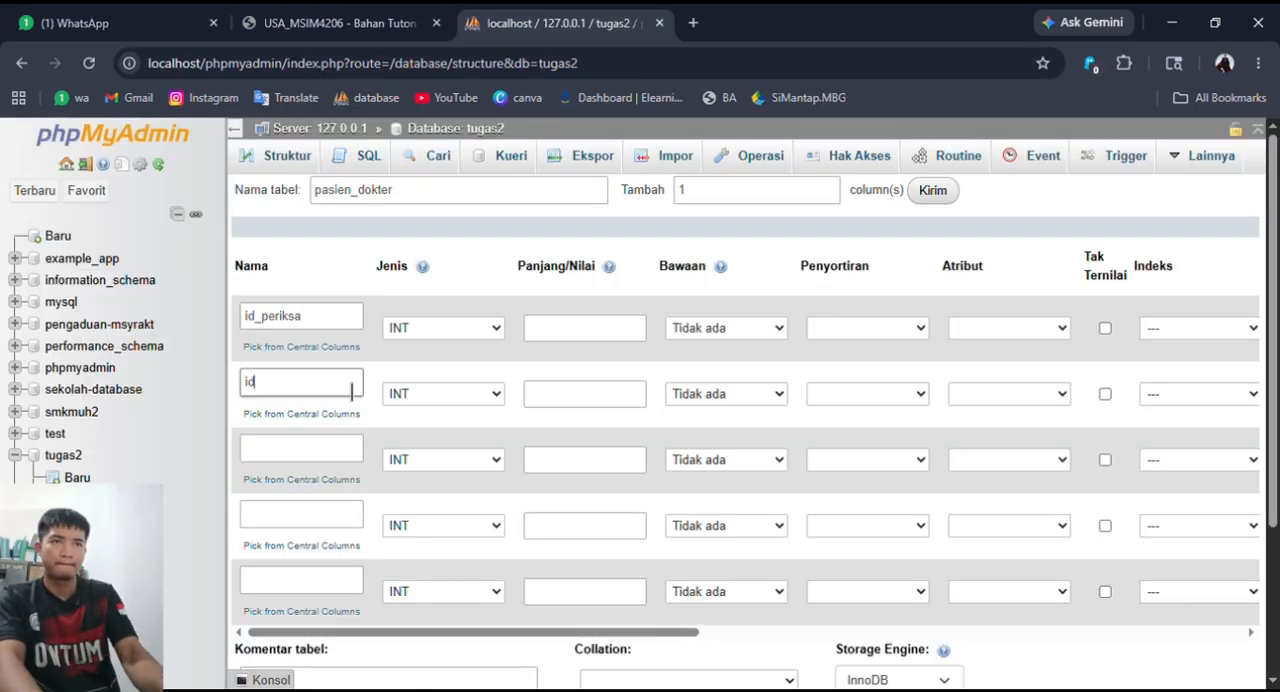
text(id_dokter)
click(340, 455)
text(id)
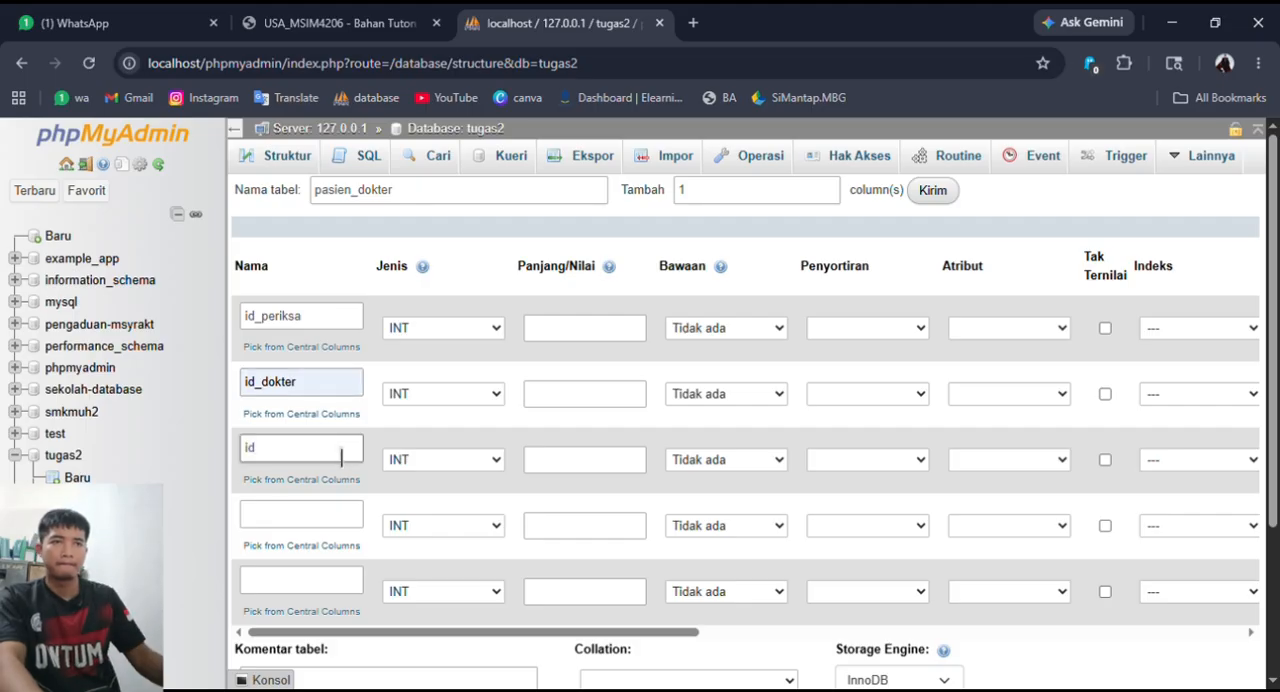
text(_pasien)
click(334, 520)
- Recheck the remaining attributes in the ERD and name the last two pasien_dokter columns resep and waktu_periksa
click(333, 14)
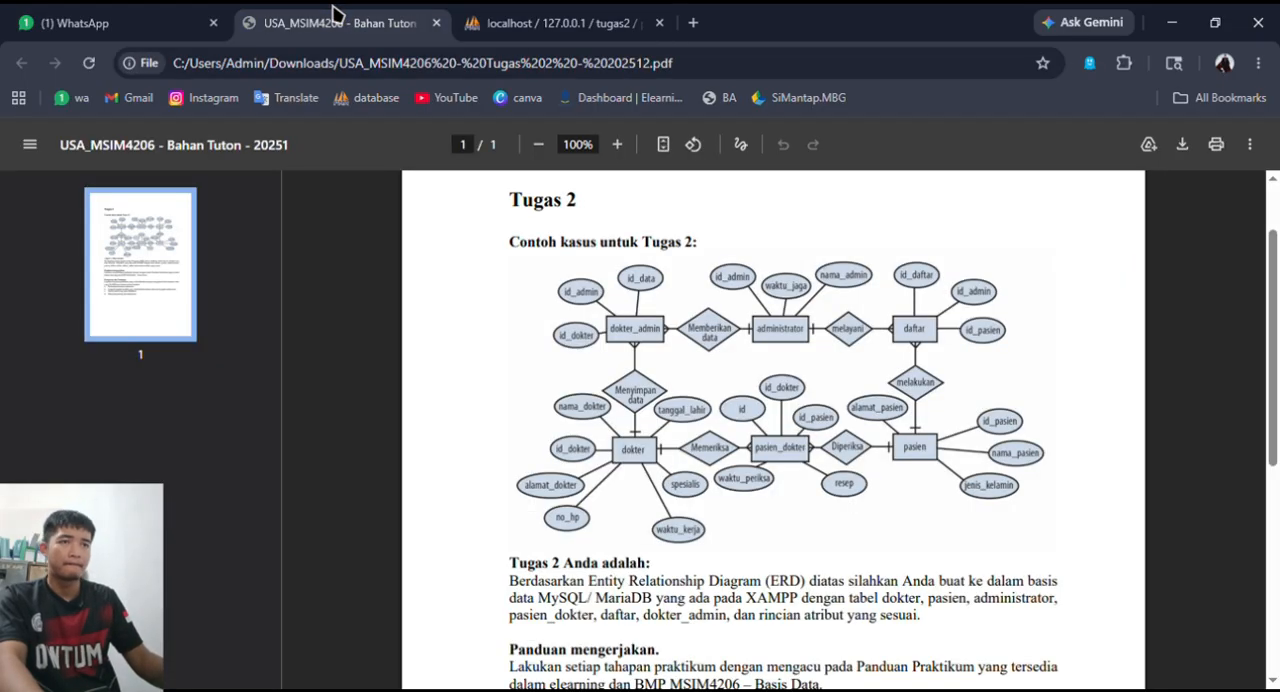
key(ctrl+Tab)
text(iesep)
click(334, 586)
text(waktu_periksa)
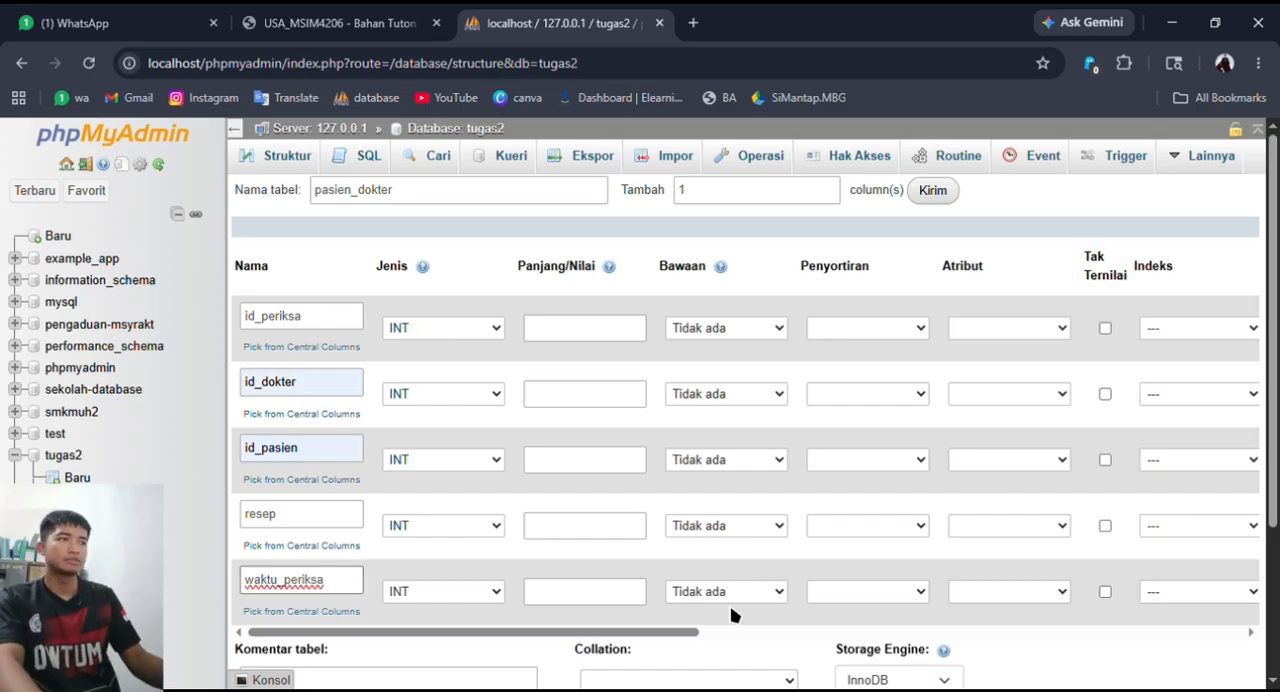
- Make id_periksa the auto-increment primary key of the pasien_dokter table
scroll(893, 505, right, 3)
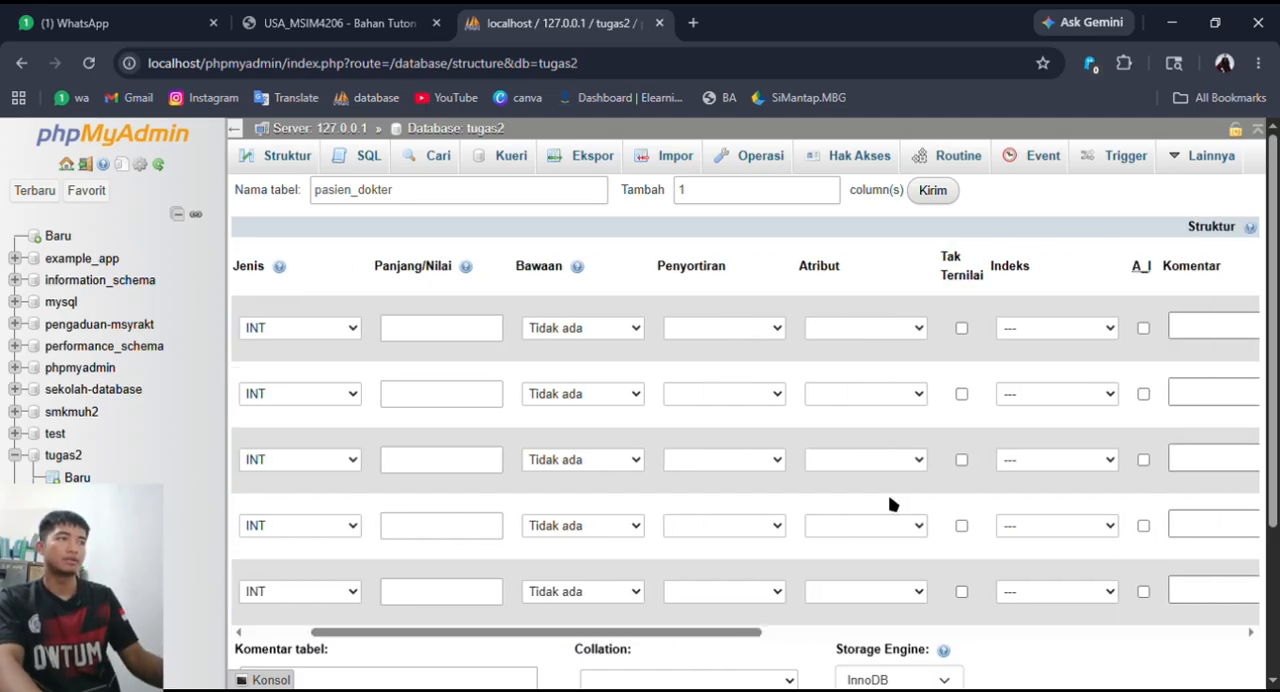
click(1143, 328)
scroll(560, 643, left, 3)
scroll(400, 643, right, 5)
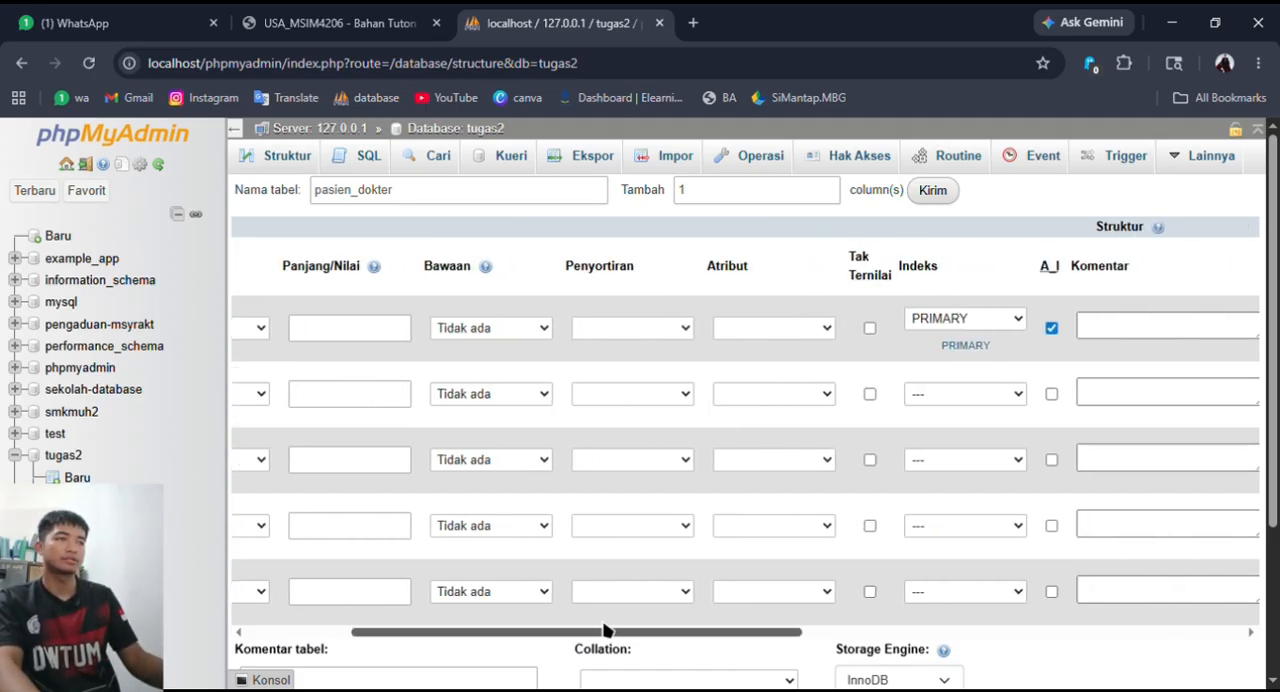
- Add an INDEX on the id_dokter column and another on the id_pasien column of the pasien_dokter table
click(962, 487)
click(718, 570)
click(967, 452)
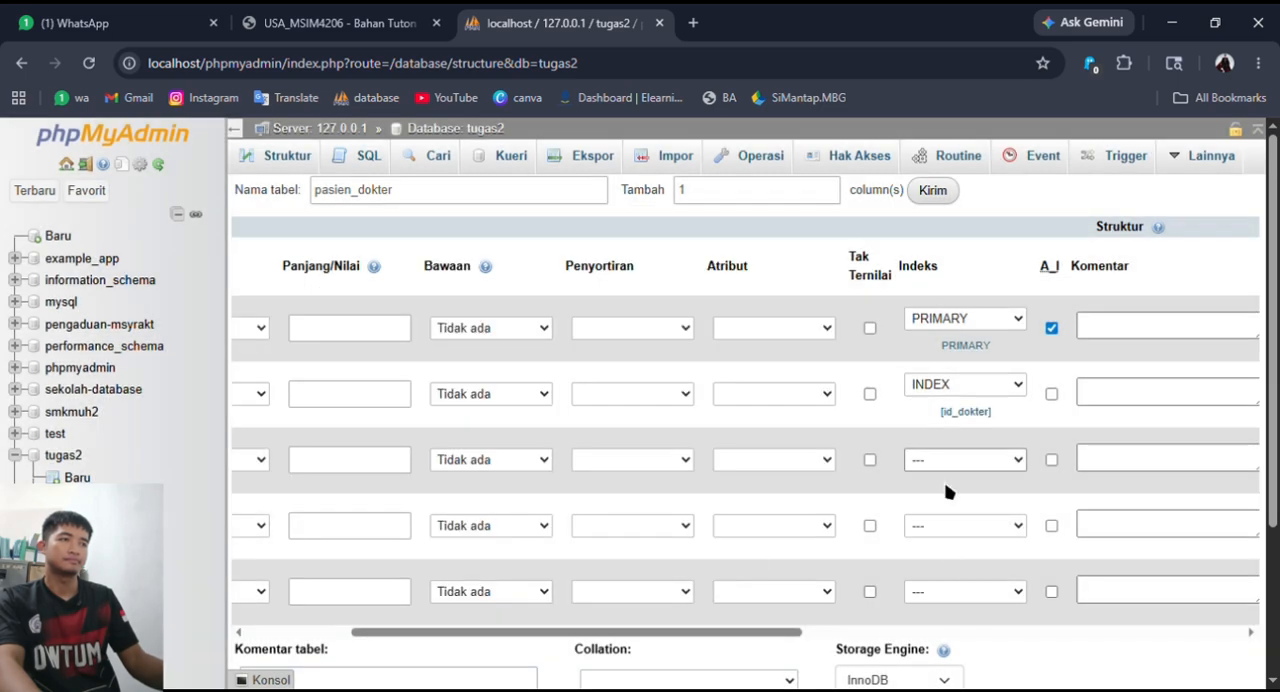
click(948, 550)
click(738, 570)
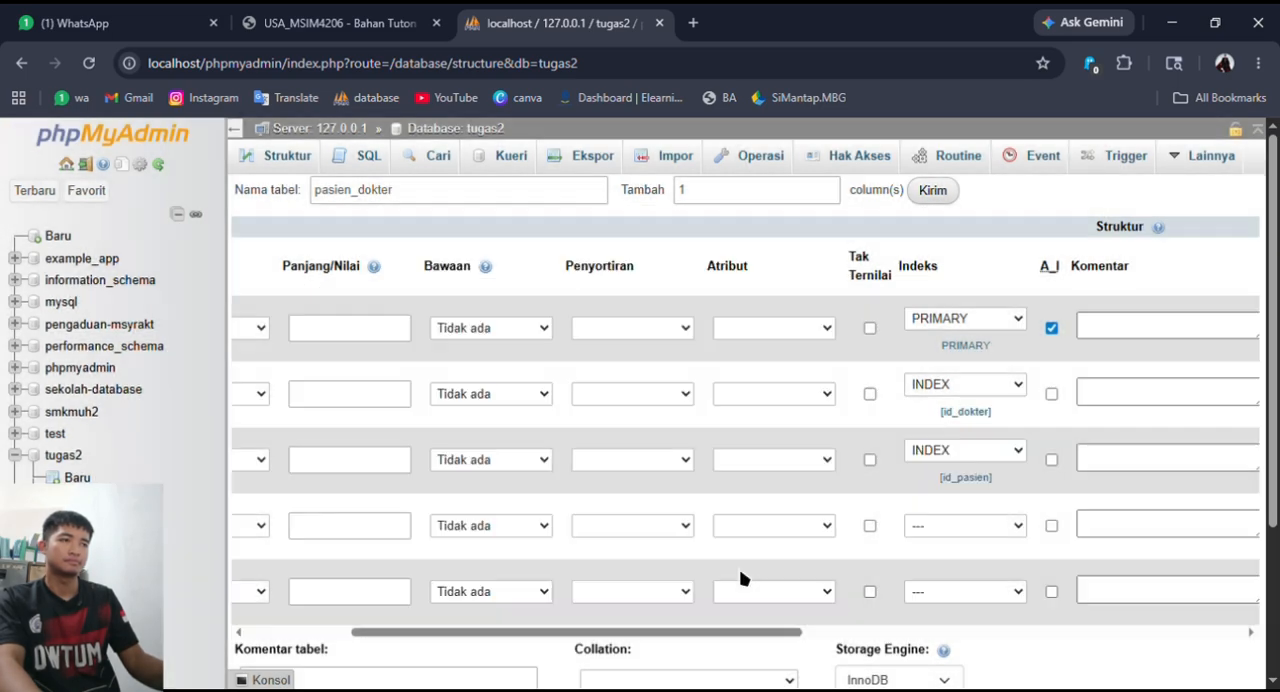
- Save the pasien_dokter table and return to the tugas2 database's table list
scroll(434, 500, left, 5)
scroll(671, 586, down, 3)
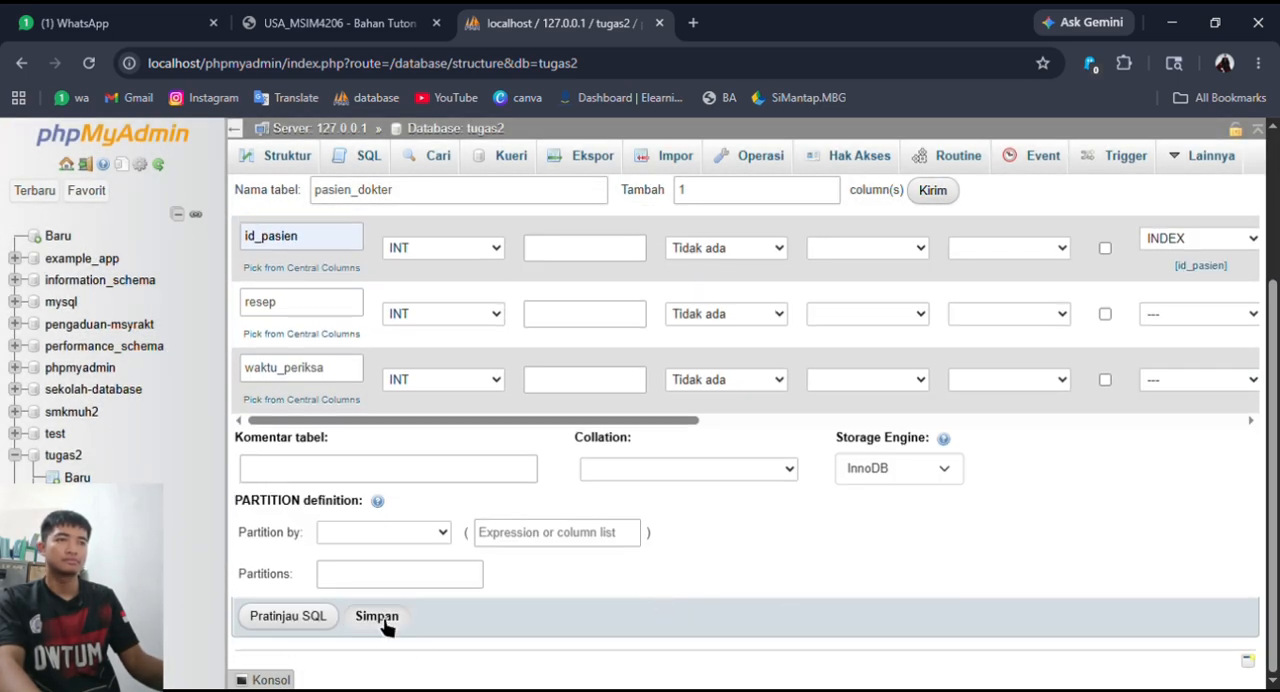
click(371, 612)
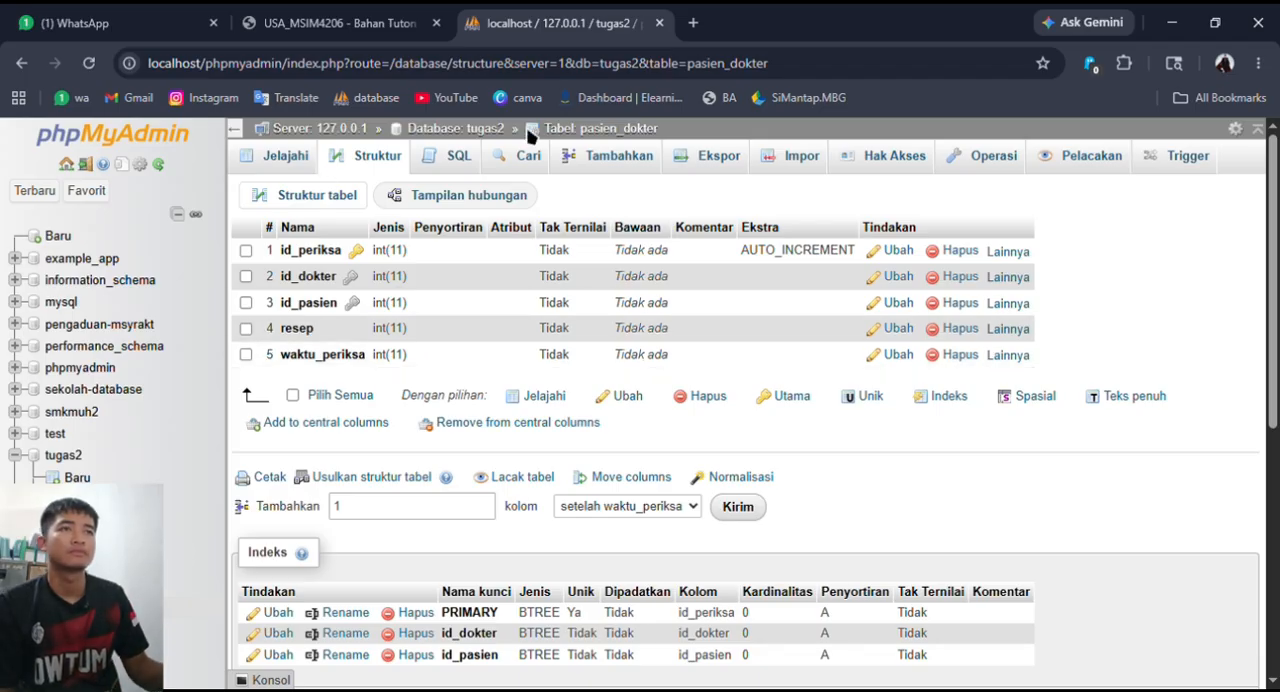
click(528, 131)
- Review the assignment's ERD and instructions and compare the required tables with the tugas2 table list
click(362, 16)
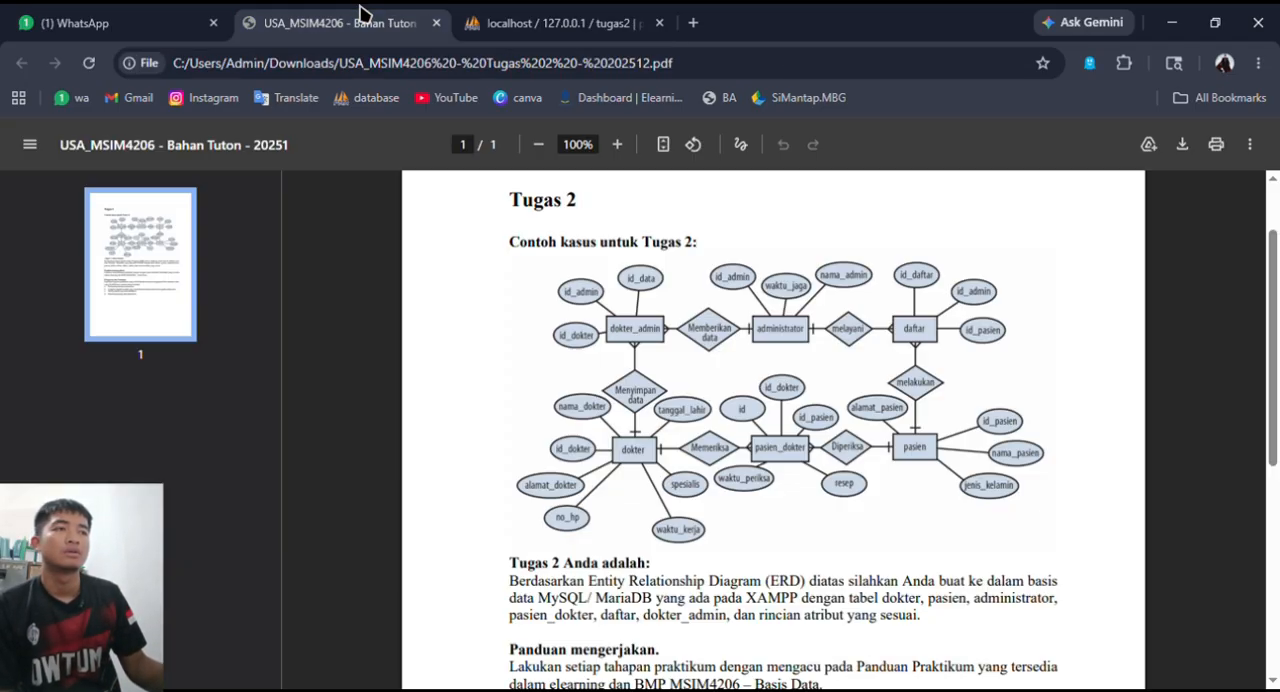
scroll(680, 340, down, 1)
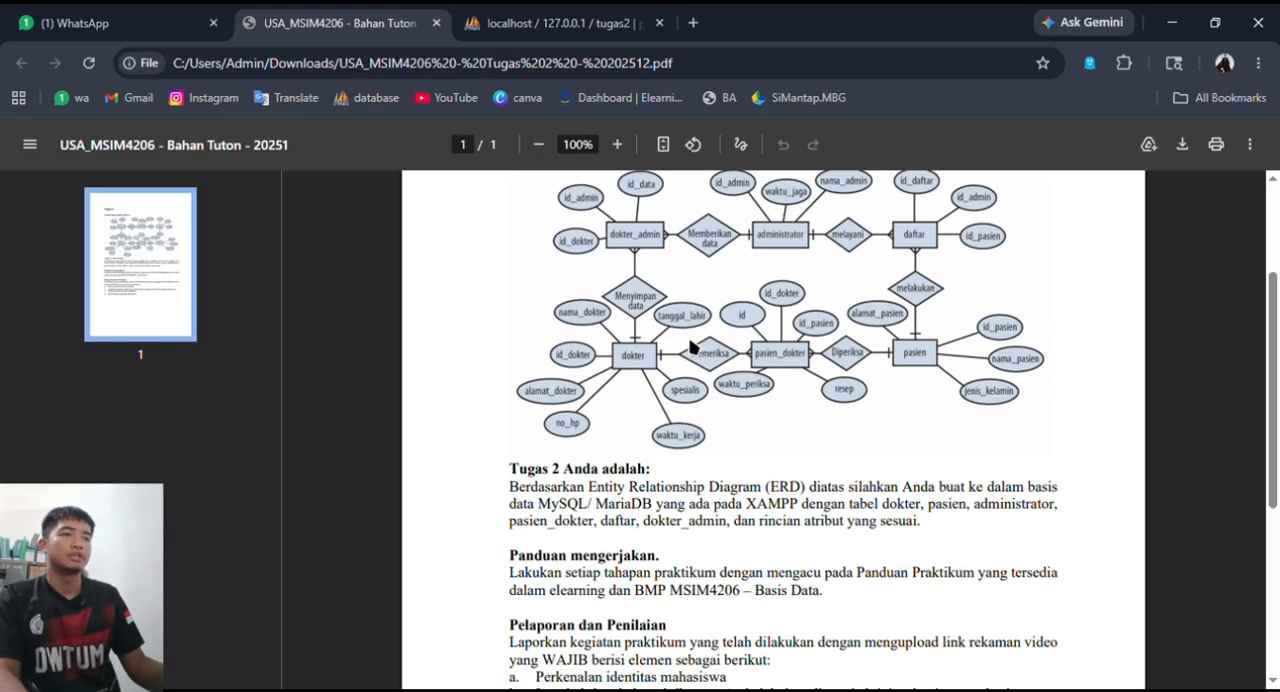
scroll(692, 347, up, 1)
scroll(760, 388, down, 3)
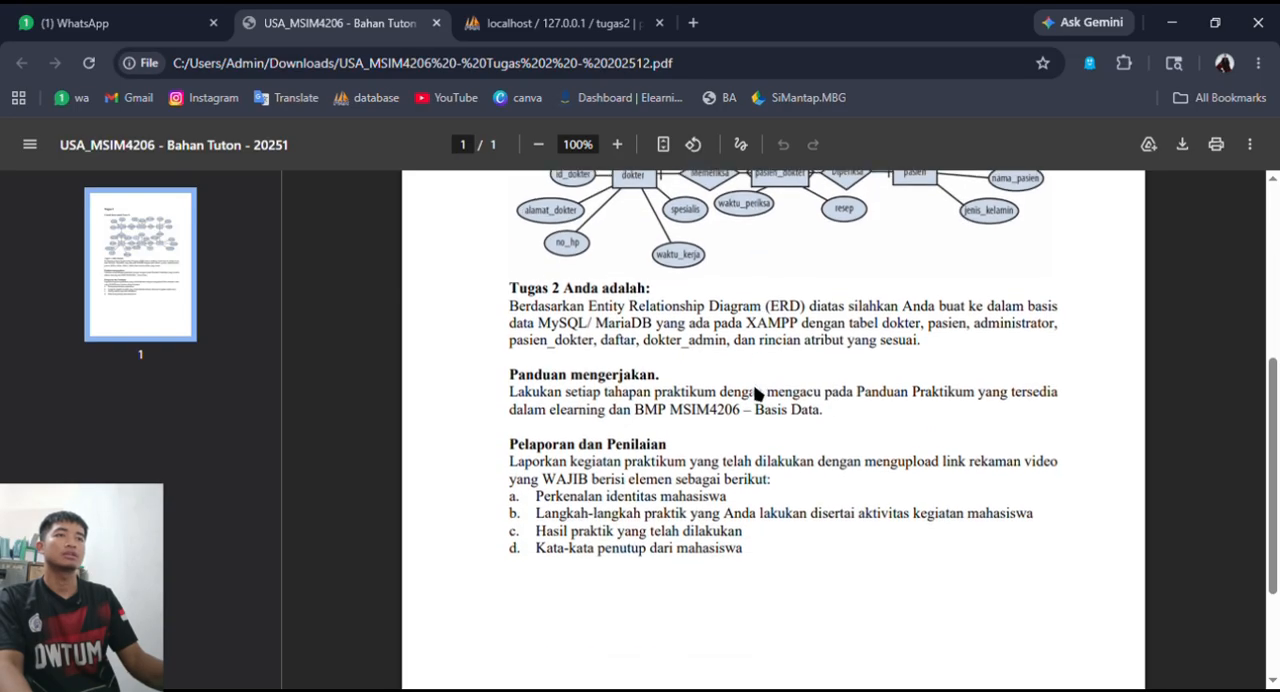
scroll(750, 385, up, 3)
key(ctrl+Tab)
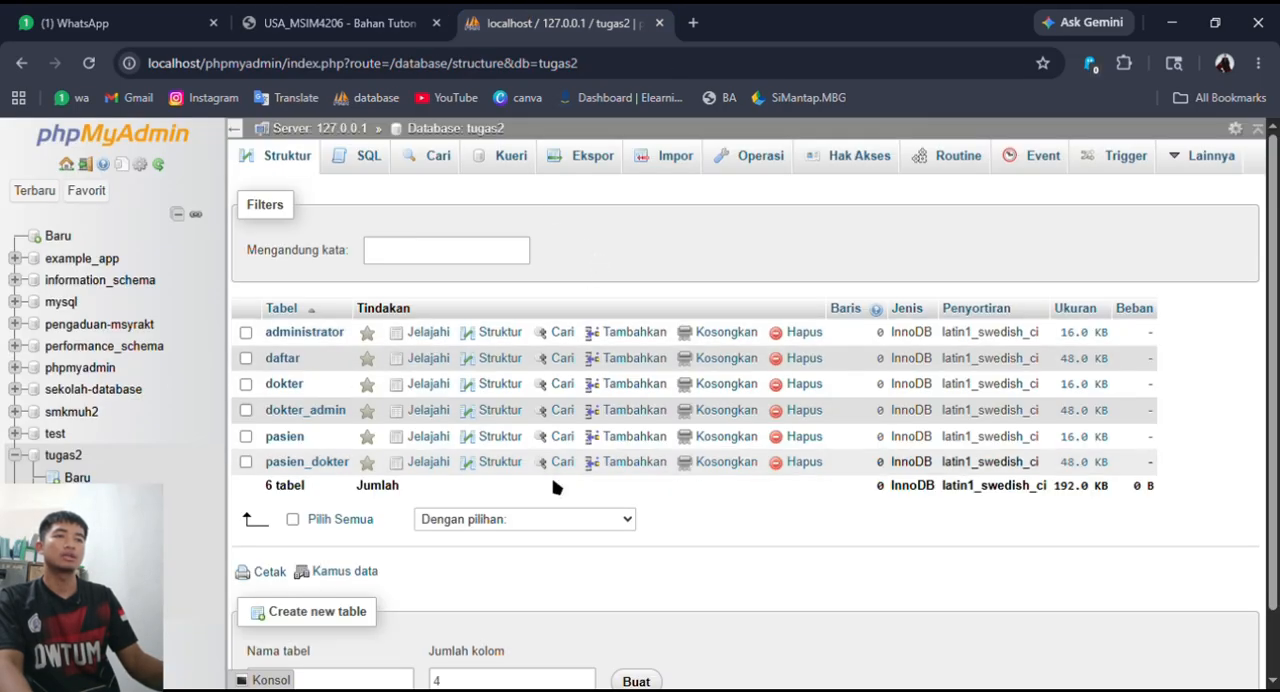
drag(406, 488, 279, 333)
click(495, 500)
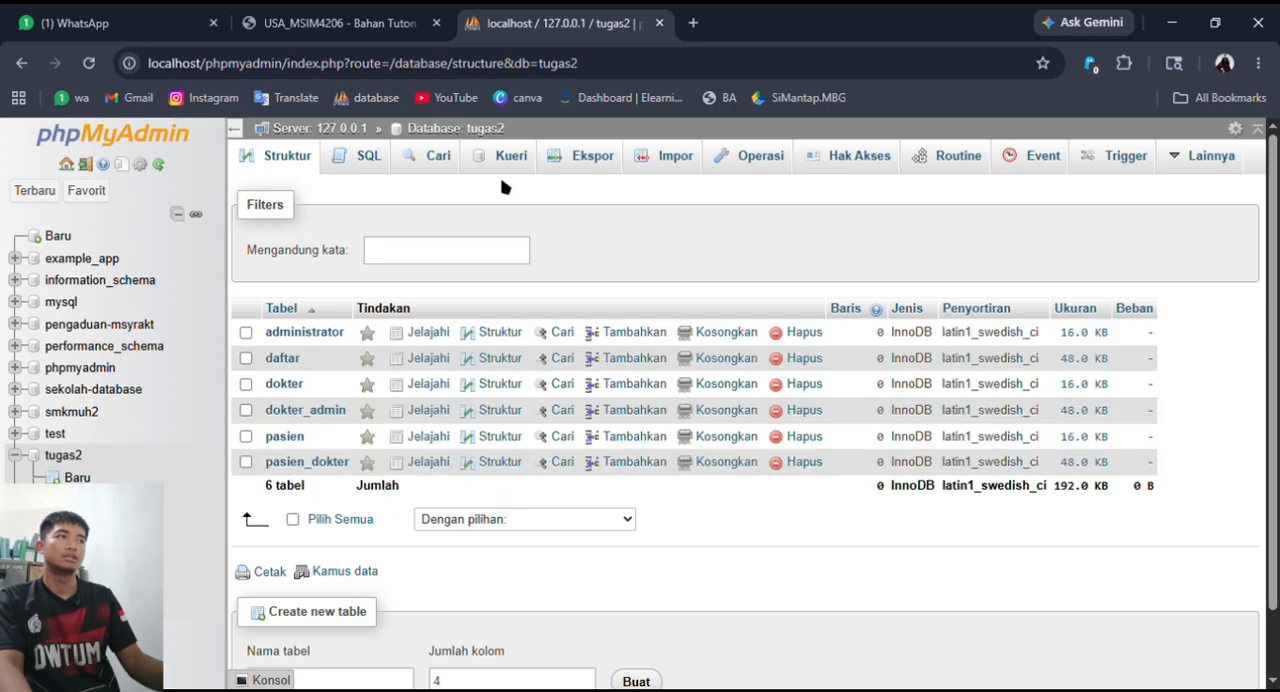
- Open the Designer view of tugas2 and spread out the six tables so that none overlap in the diagram
click(1188, 155)
click(1160, 228)
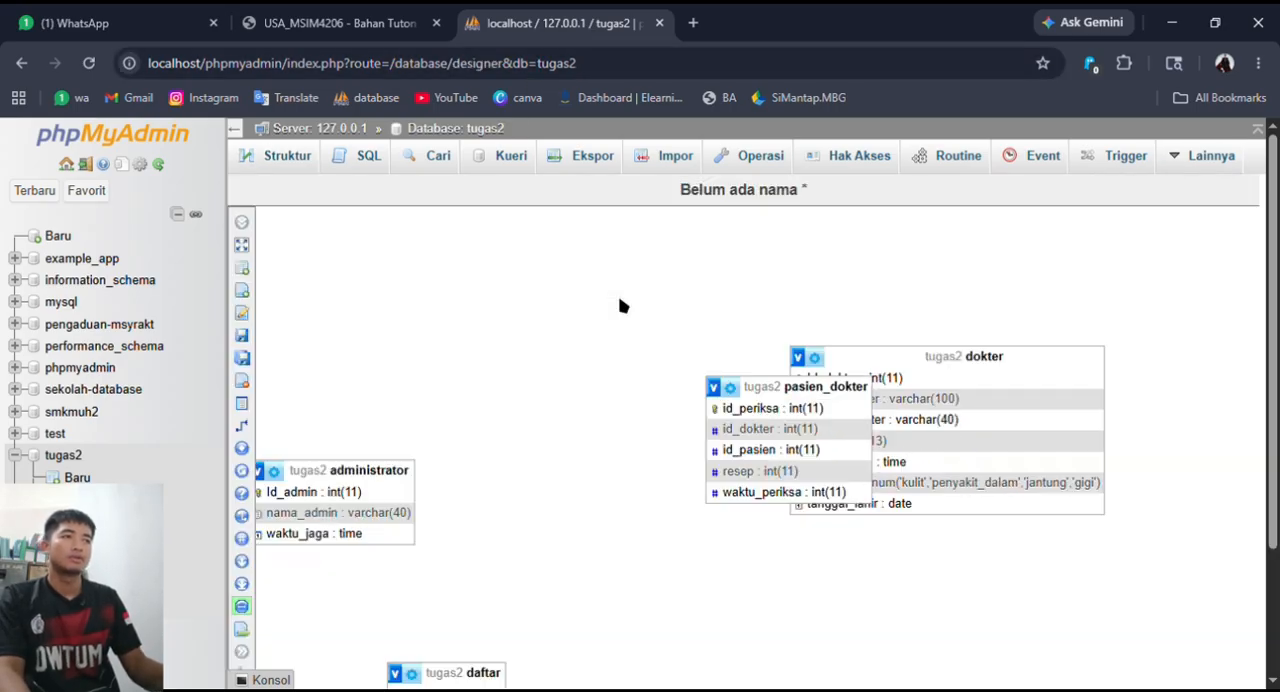
drag(735, 387, 502, 328)
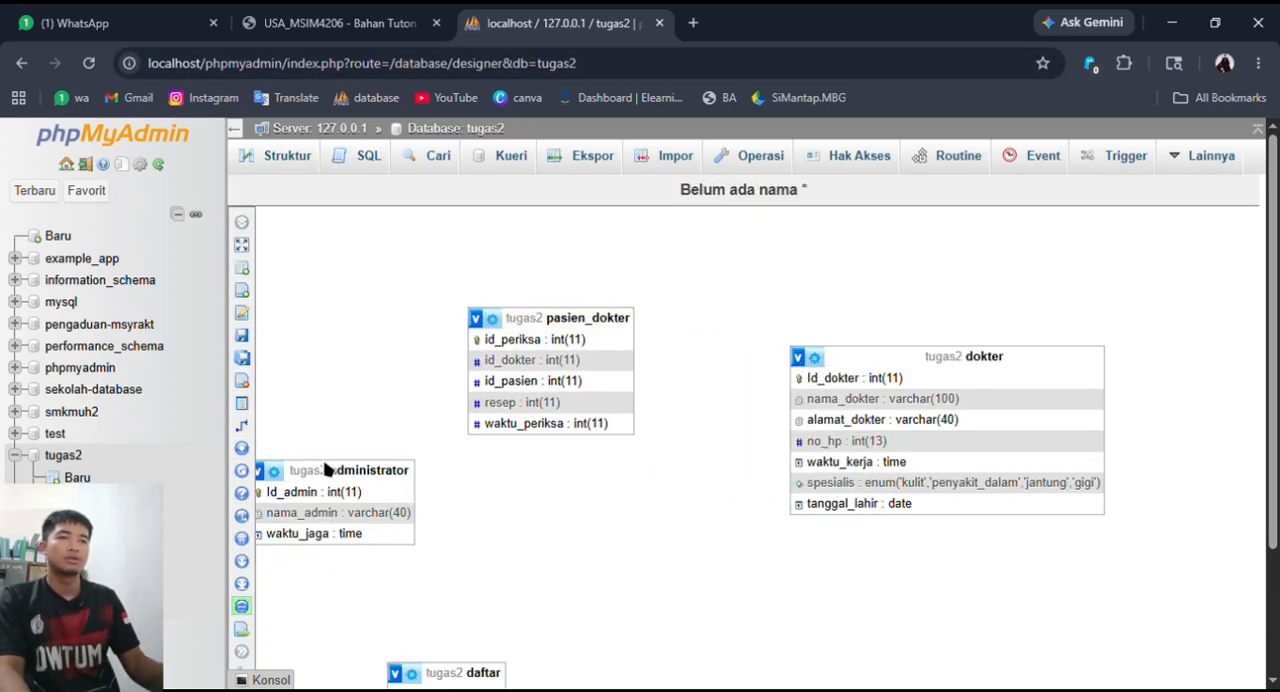
drag(326, 470, 571, 485)
drag(900, 357, 893, 293)
drag(473, 667, 785, 557)
scroll(857, 500, down, 2)
drag(780, 437, 861, 413)
drag(730, 606, 549, 532)
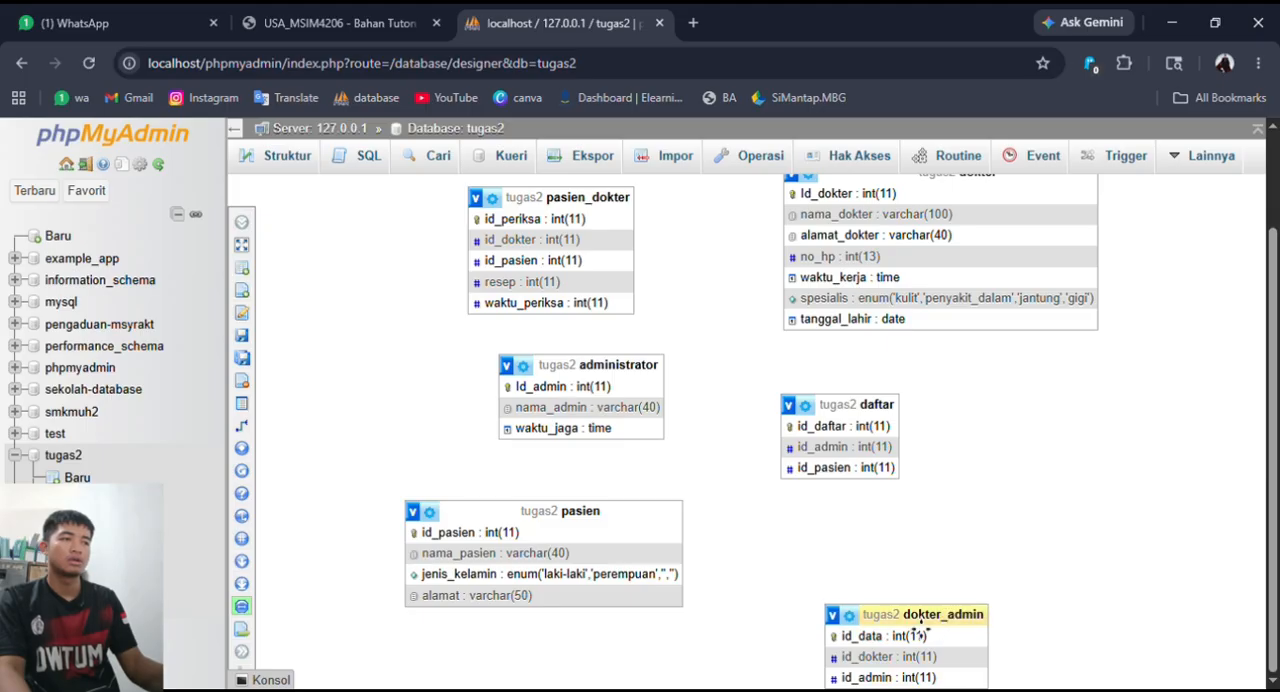
drag(921, 619, 1023, 480)
- Create a foreign key relationship from Id_dokter in dokter to id_dokter in pasien_dokter, keeping the default delete and update options
click(246, 429)
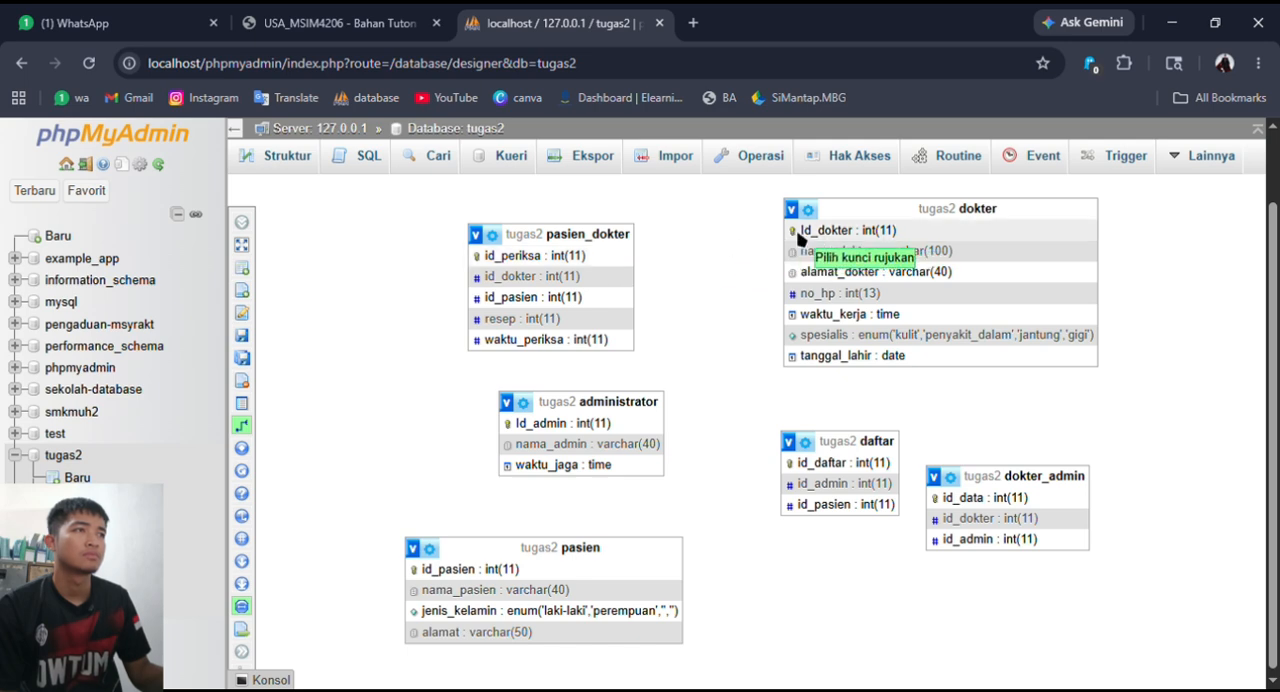
click(800, 232)
click(605, 278)
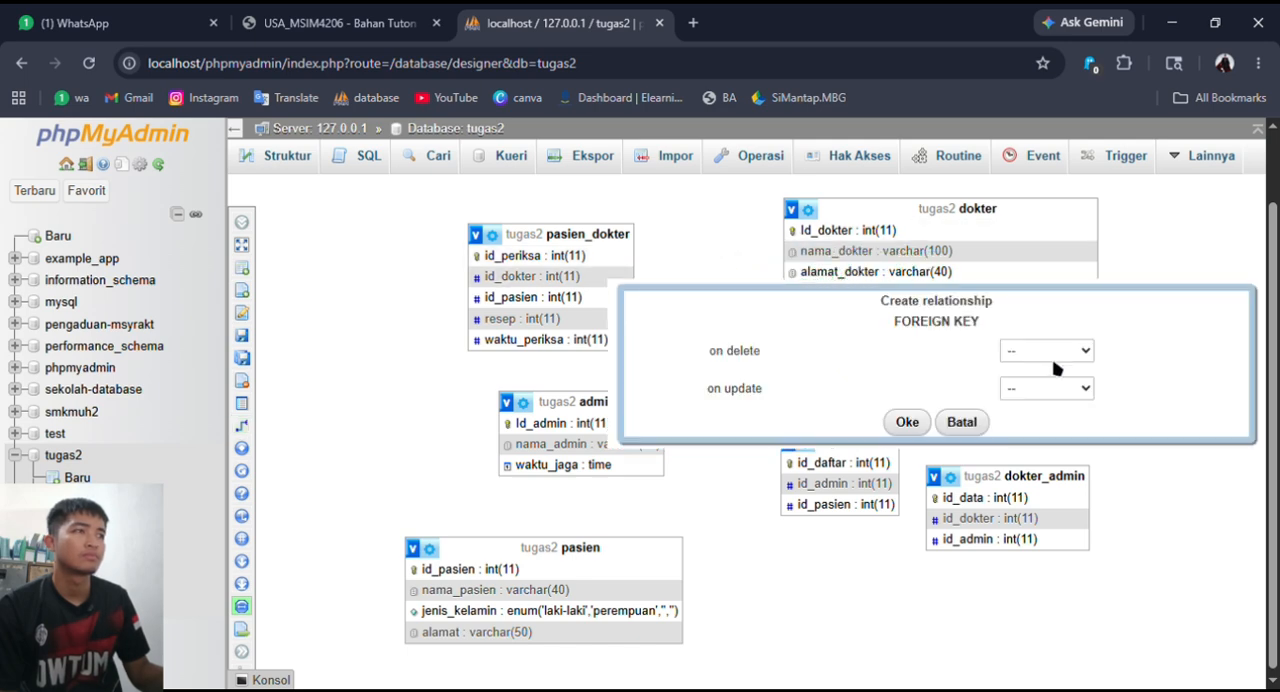
click(920, 424)
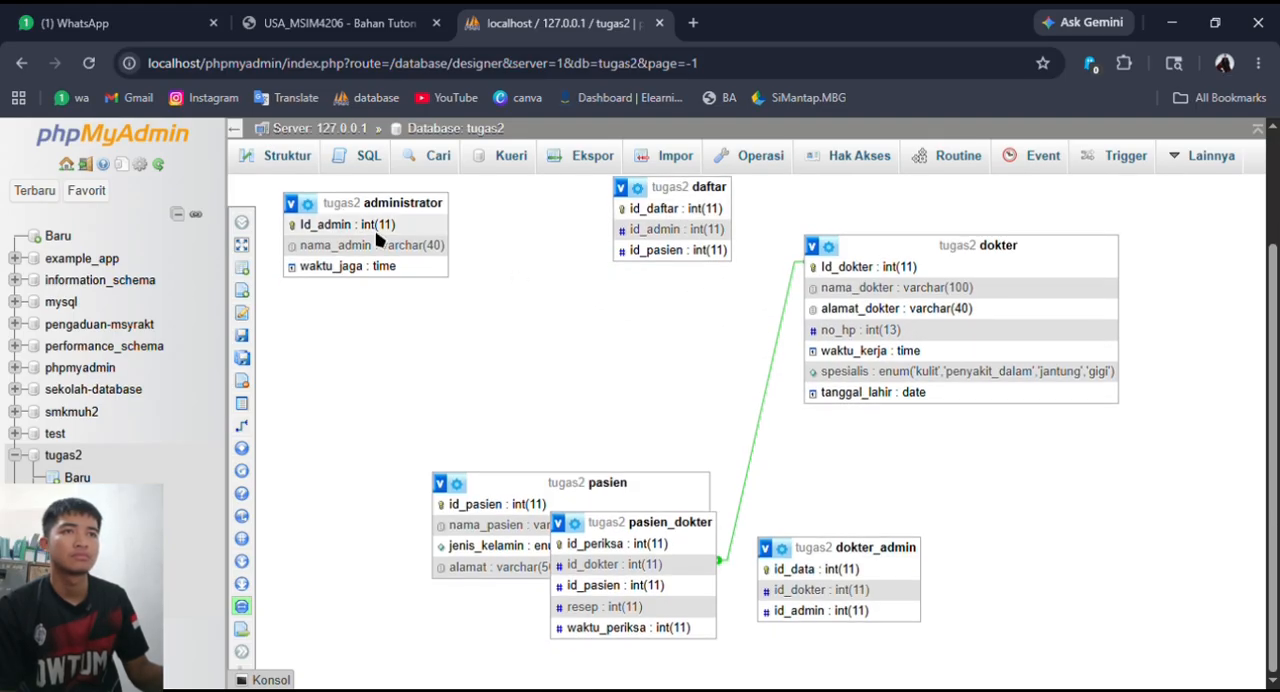
- Create a foreign key relationship from Id_admin in administrator to id_admin in dokter_admin with the default options
click(241, 425)
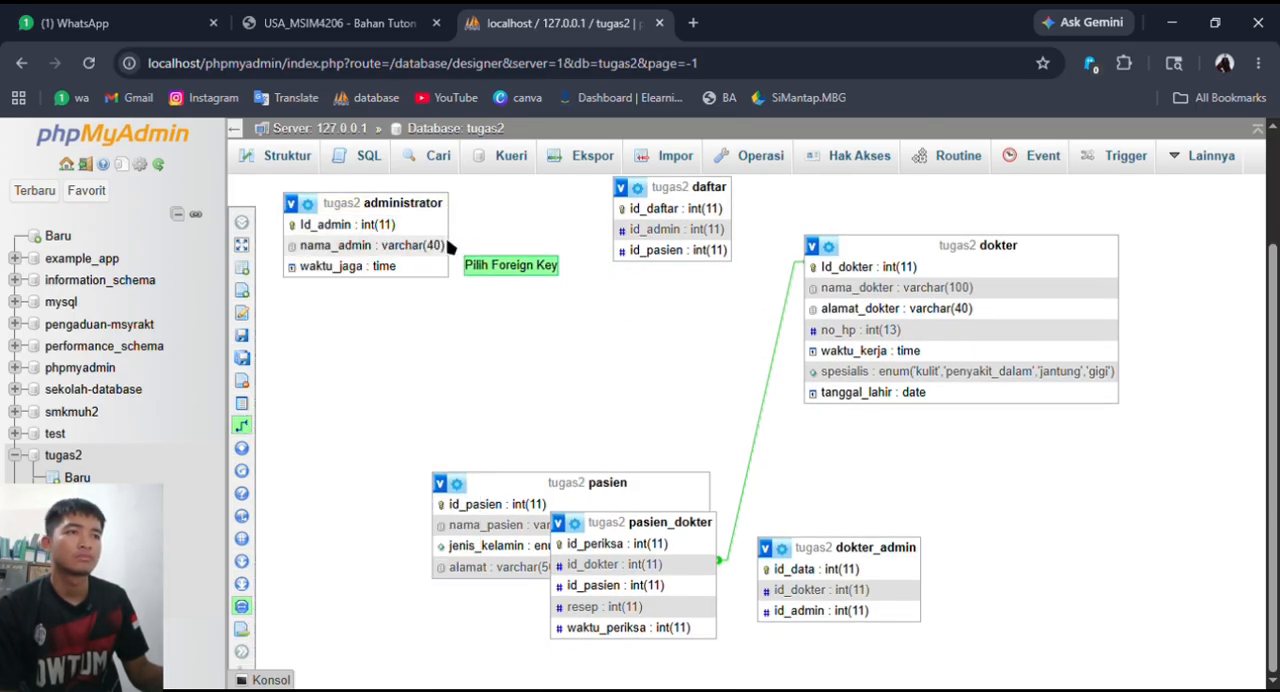
click(785, 612)
scroll(967, 590, down, 2)
click(986, 657)
scroll(727, 391, down, 1)
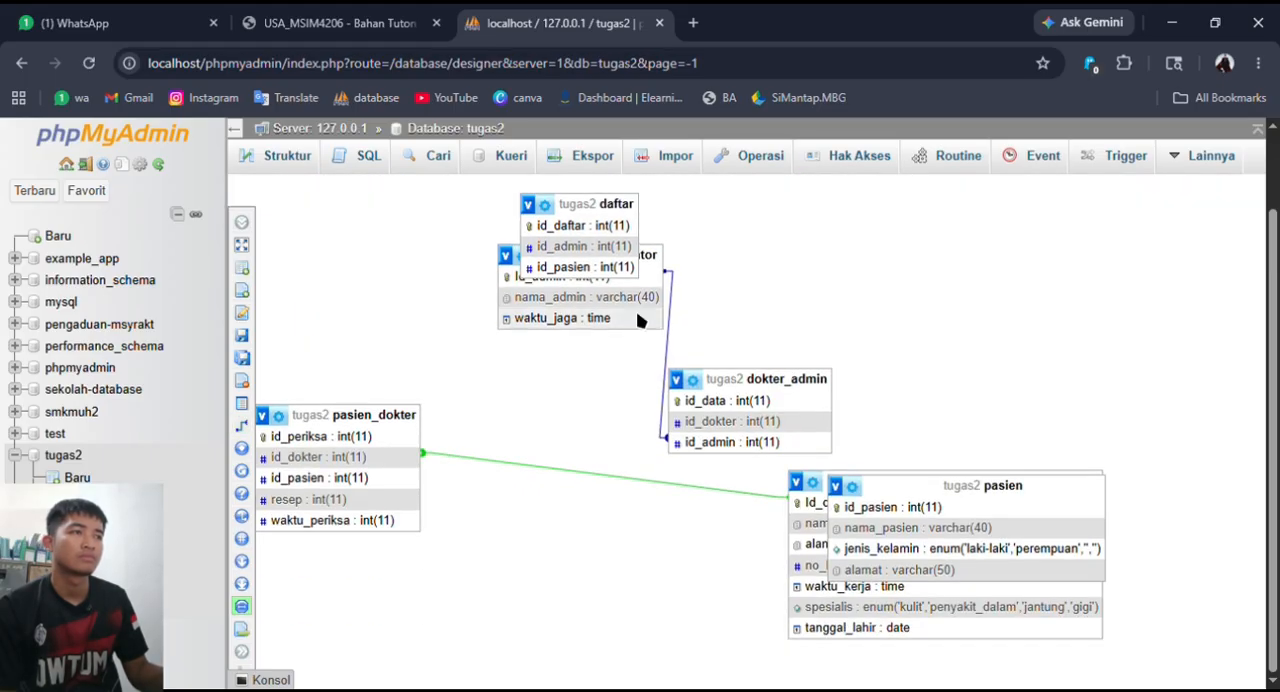
- Create a foreign key relationship from id_pasien in pasien to id_pasien in pasien_dokter with the default options
mouse_move(258, 390)
click(300, 425)
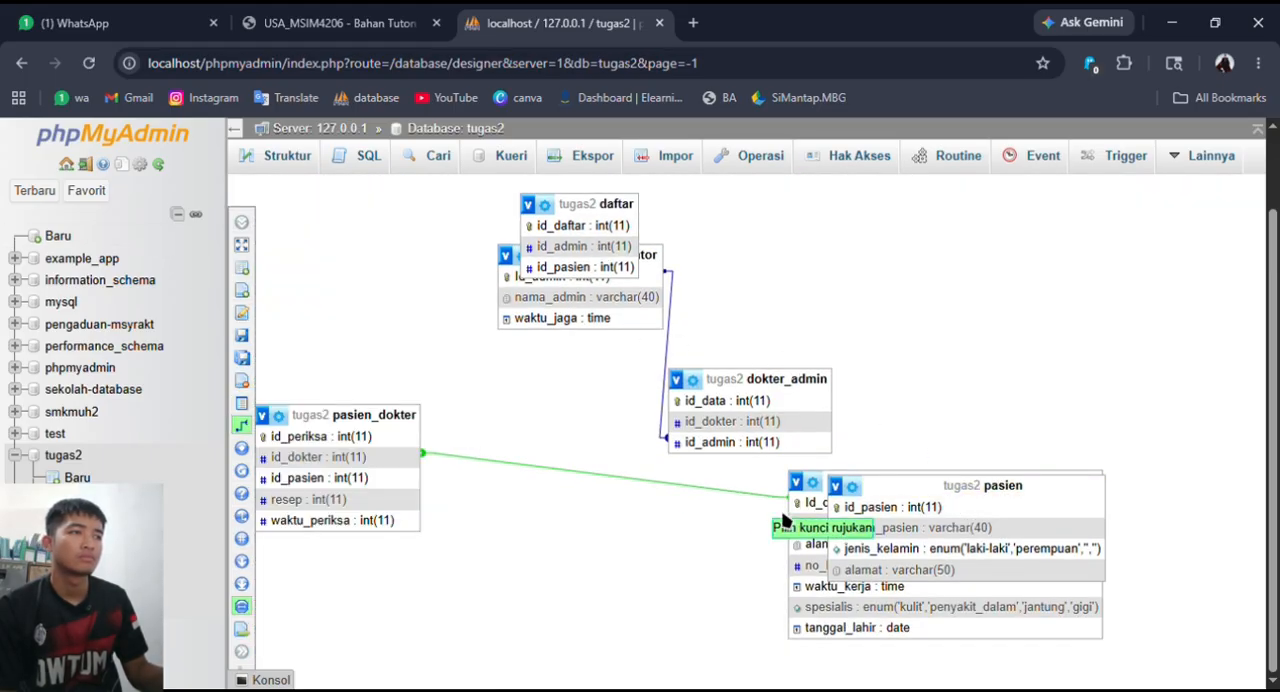
click(875, 507)
click(364, 482)
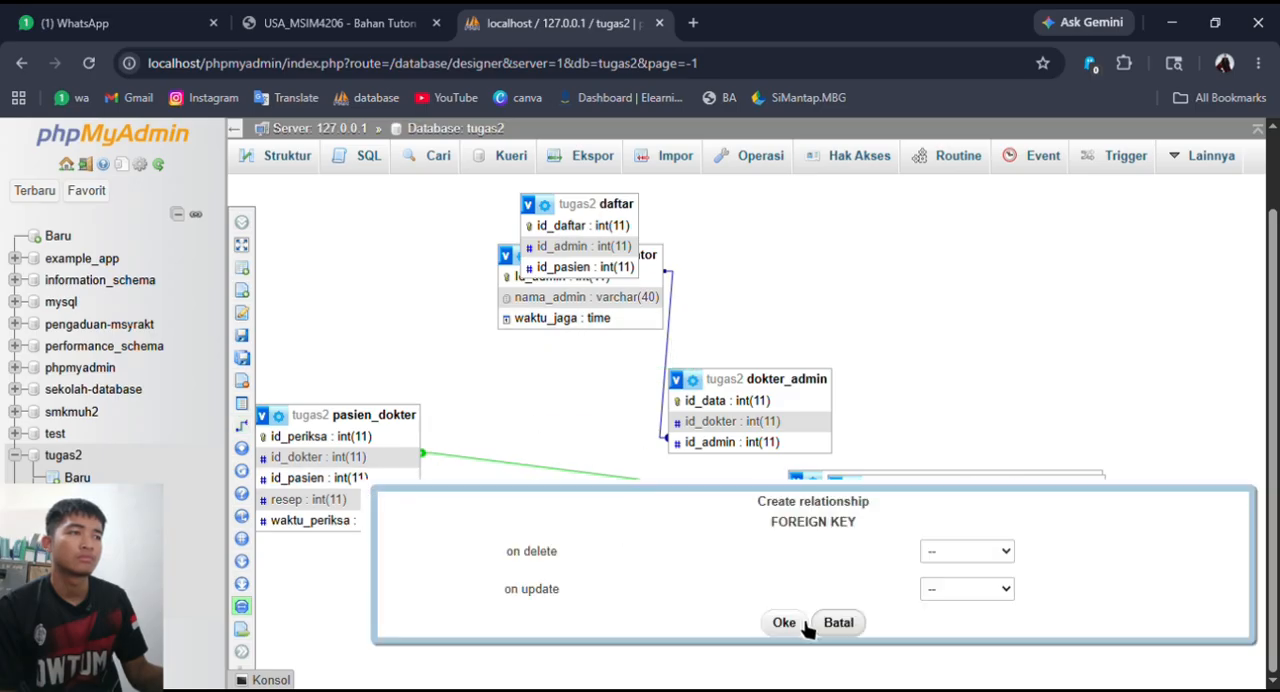
click(797, 620)
- Rearrange the pasien, pasien_dokter and dokter tables in the diagram so that they do not overlap
drag(744, 343, 671, 488)
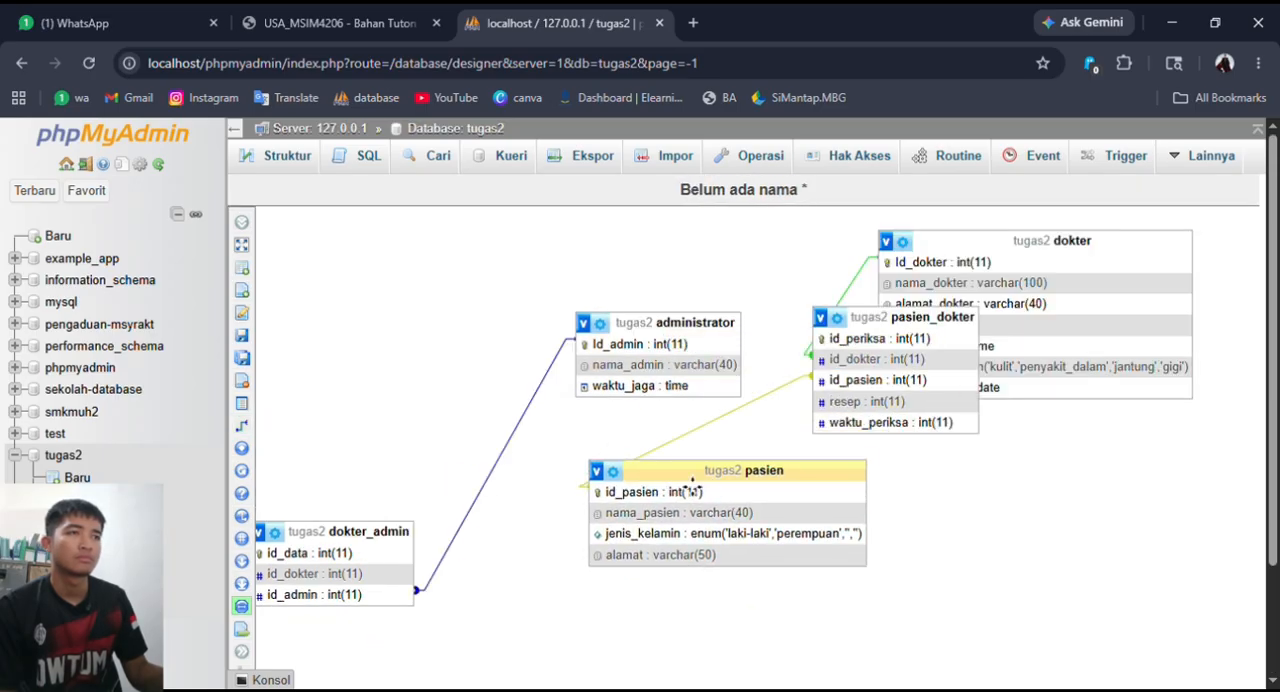
drag(878, 329, 962, 443)
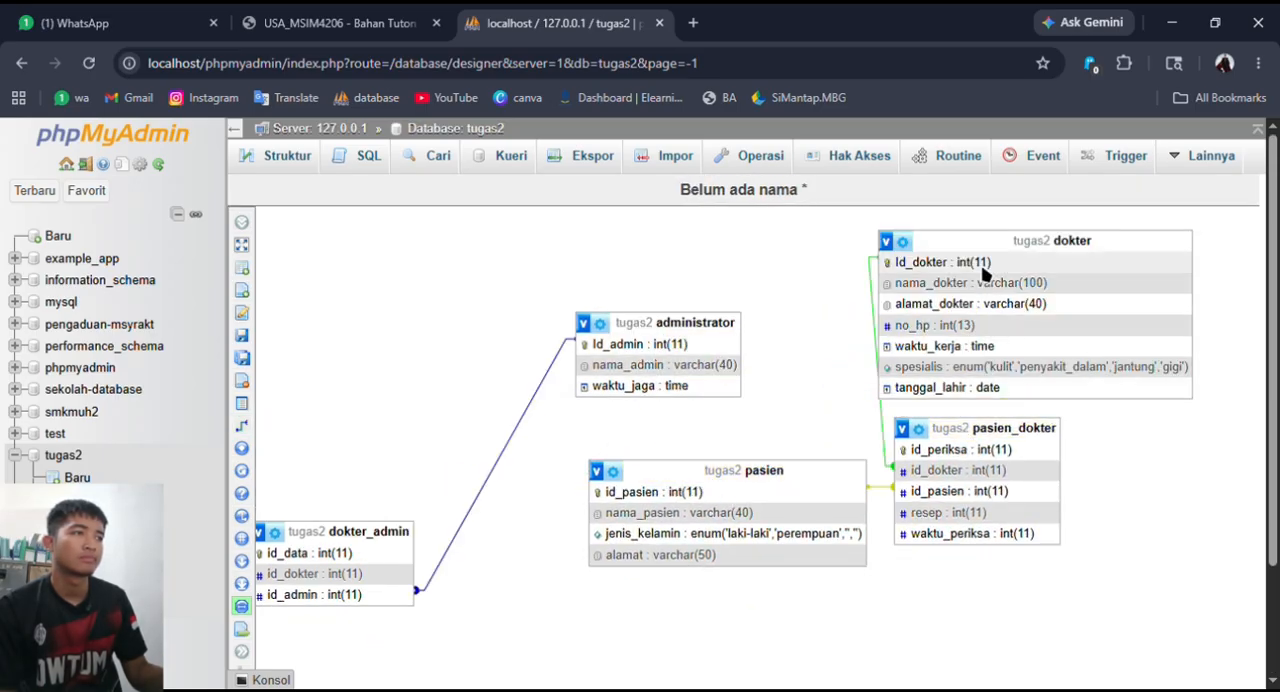
drag(986, 268, 1043, 263)
- Create a foreign key relationship from Id_admin in administrator to id_admin in daftar with the default options
scroll(765, 370, down, 2)
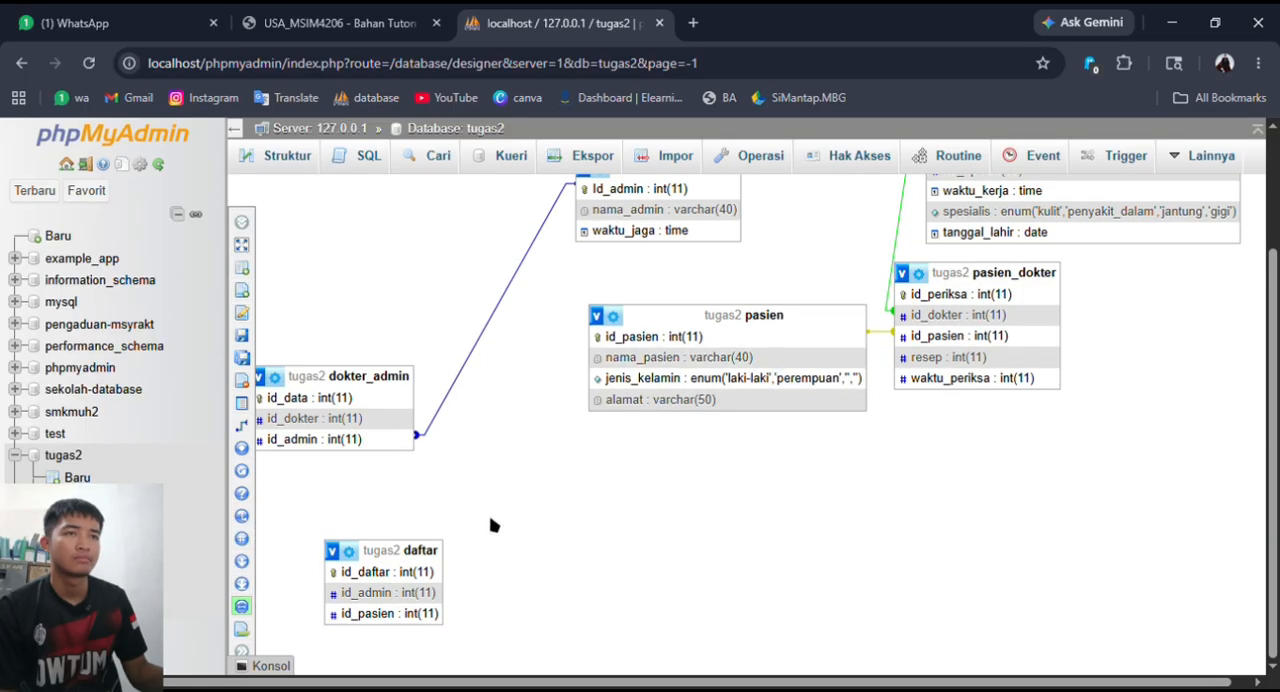
mouse_move(268, 352)
scroll(370, 400, up, 1)
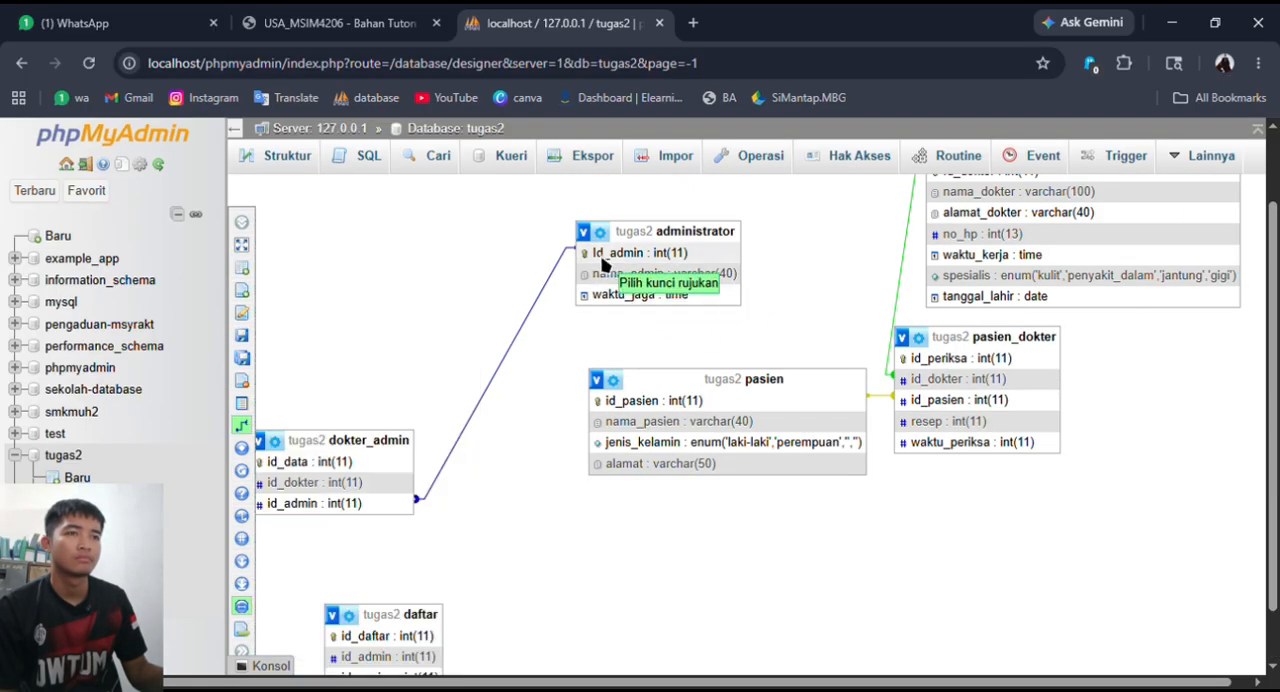
click(687, 253)
scroll(558, 425, down, 1)
click(413, 598)
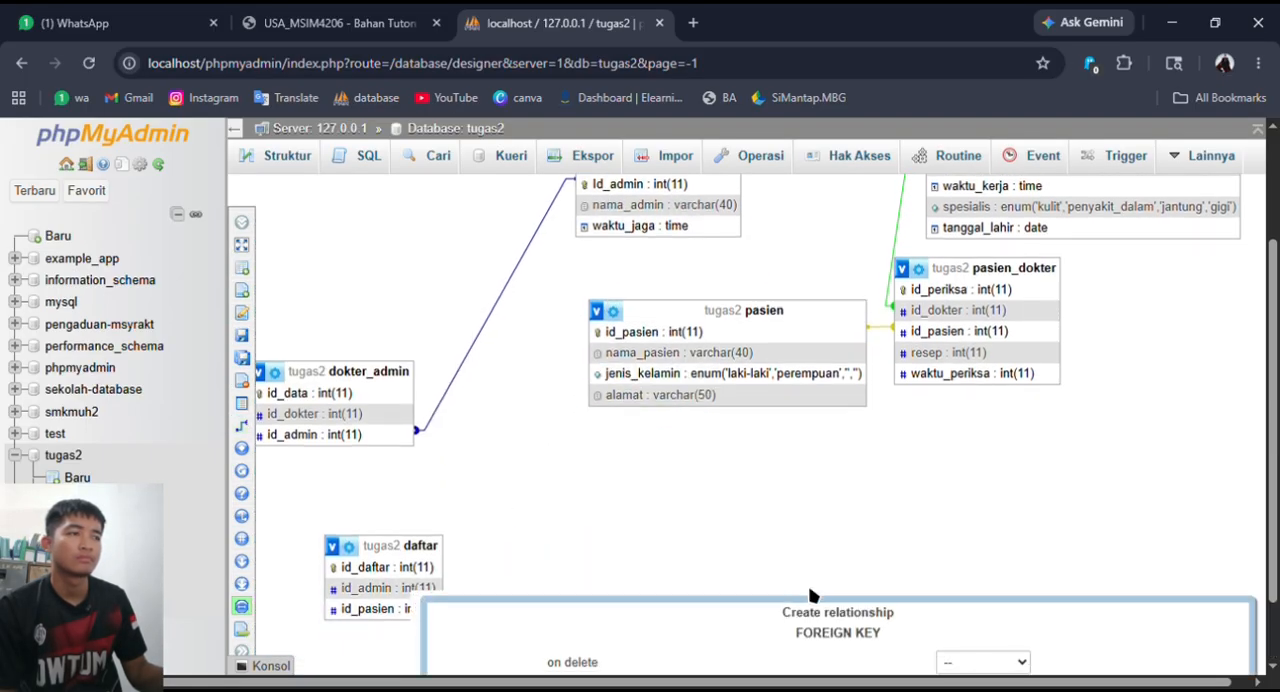
click(797, 657)
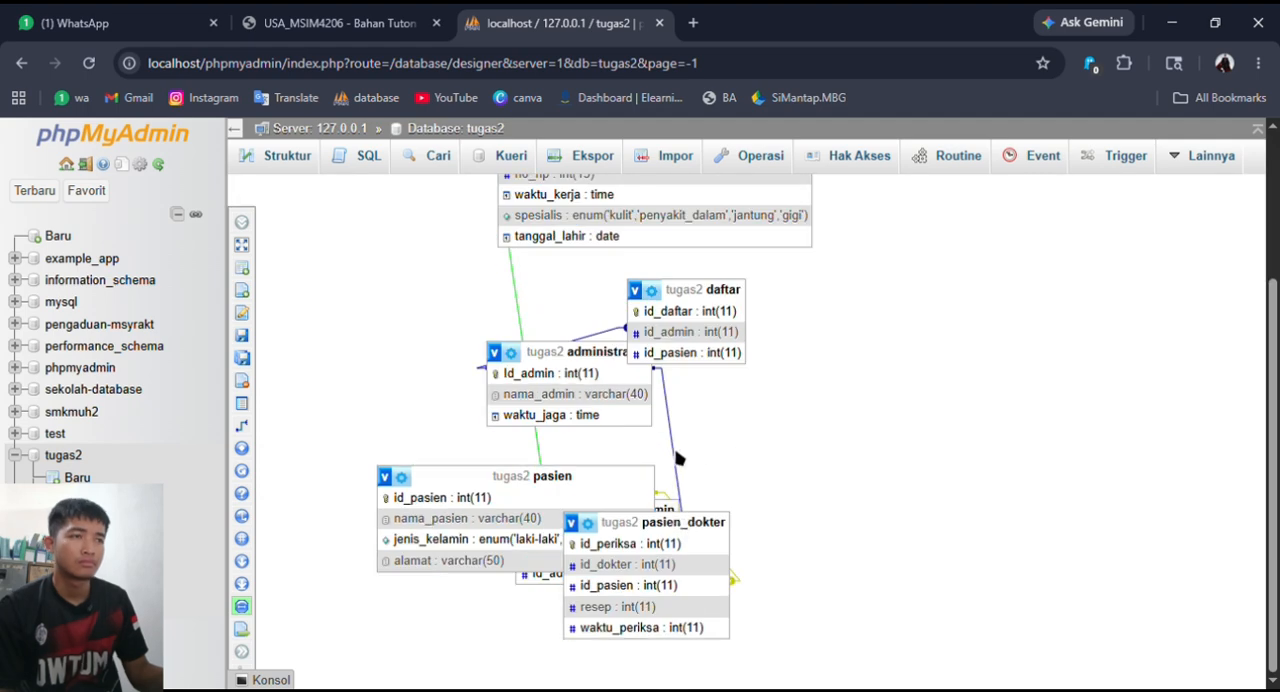
- Move the pasien table clear of the others and try to relate its id_pasien to id_pasien in pasien_dokter
drag(474, 478, 284, 427)
click(284, 427)
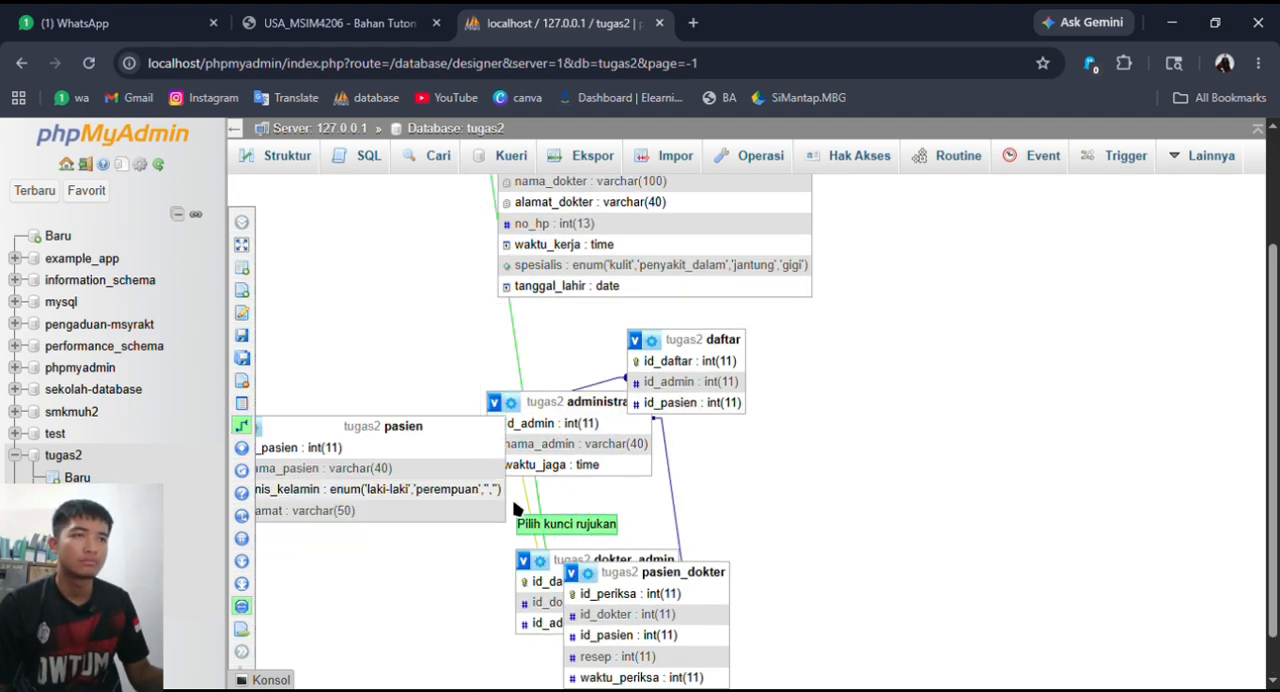
click(385, 448)
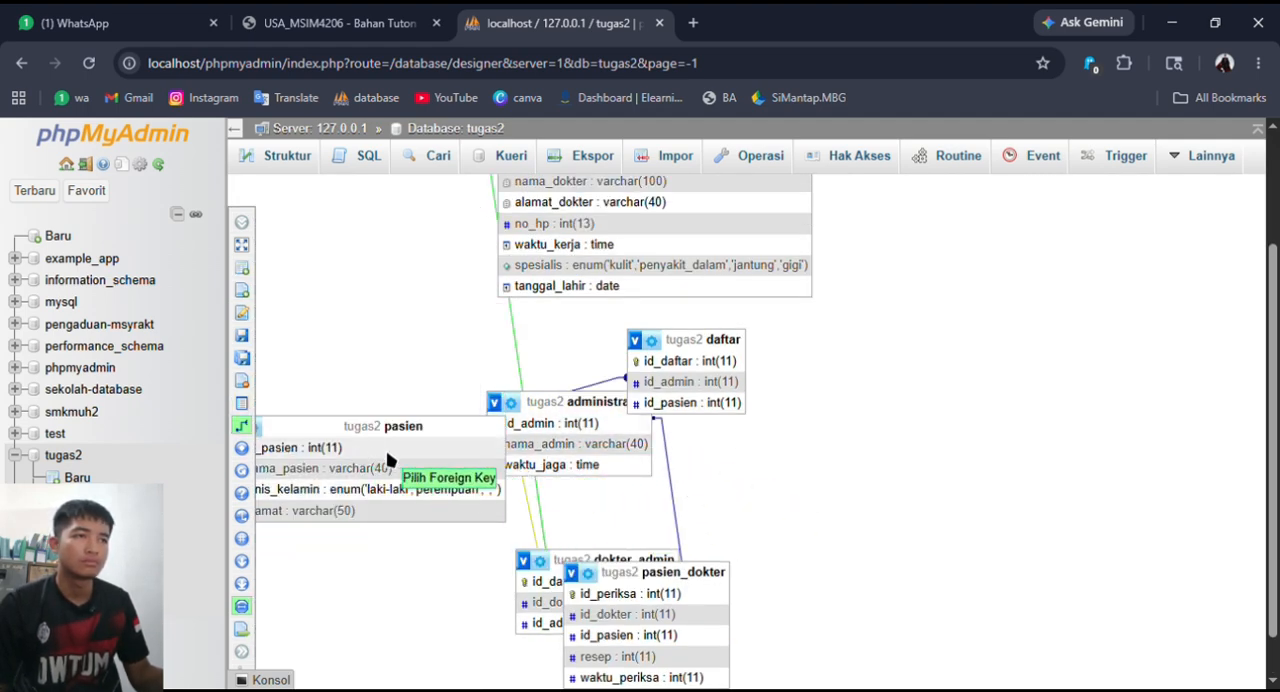
click(651, 637)
scroll(809, 594, down, 1)
click(929, 663)
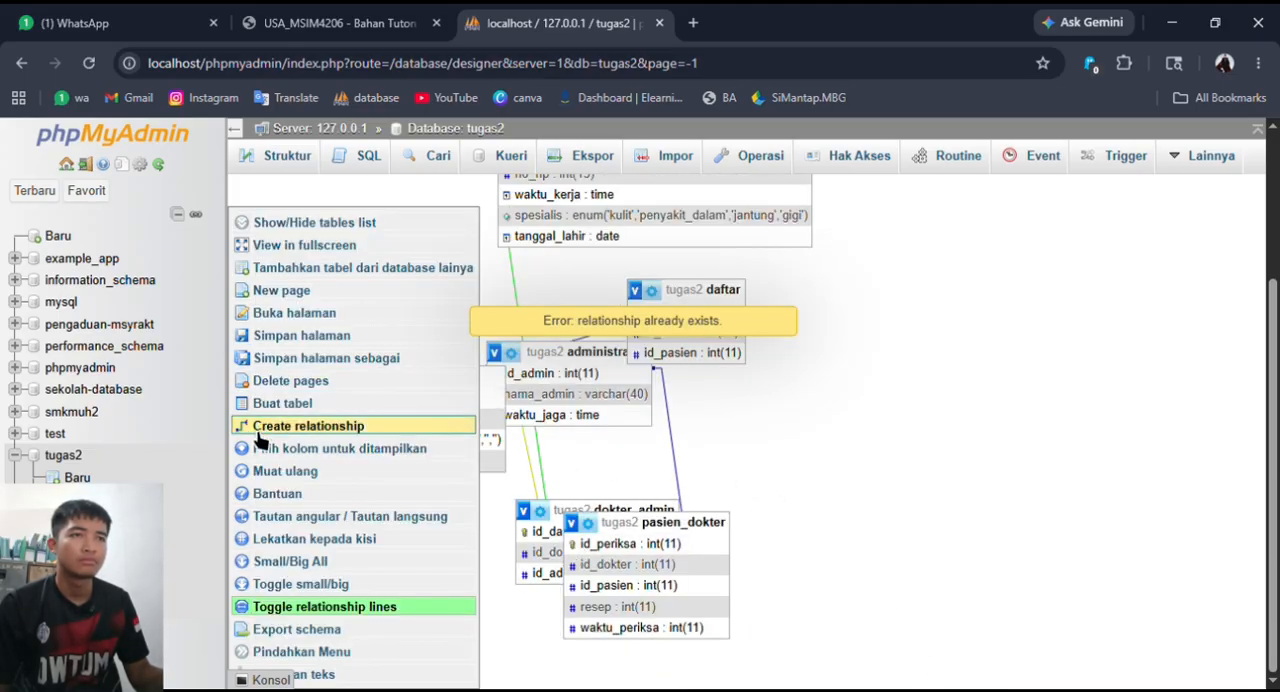
- Create a foreign key relationship from id_pasien in pasien to id_pasien in daftar with the default options
click(248, 425)
click(460, 402)
scroll(628, 408, up, 2)
scroll(632, 440, down, 1)
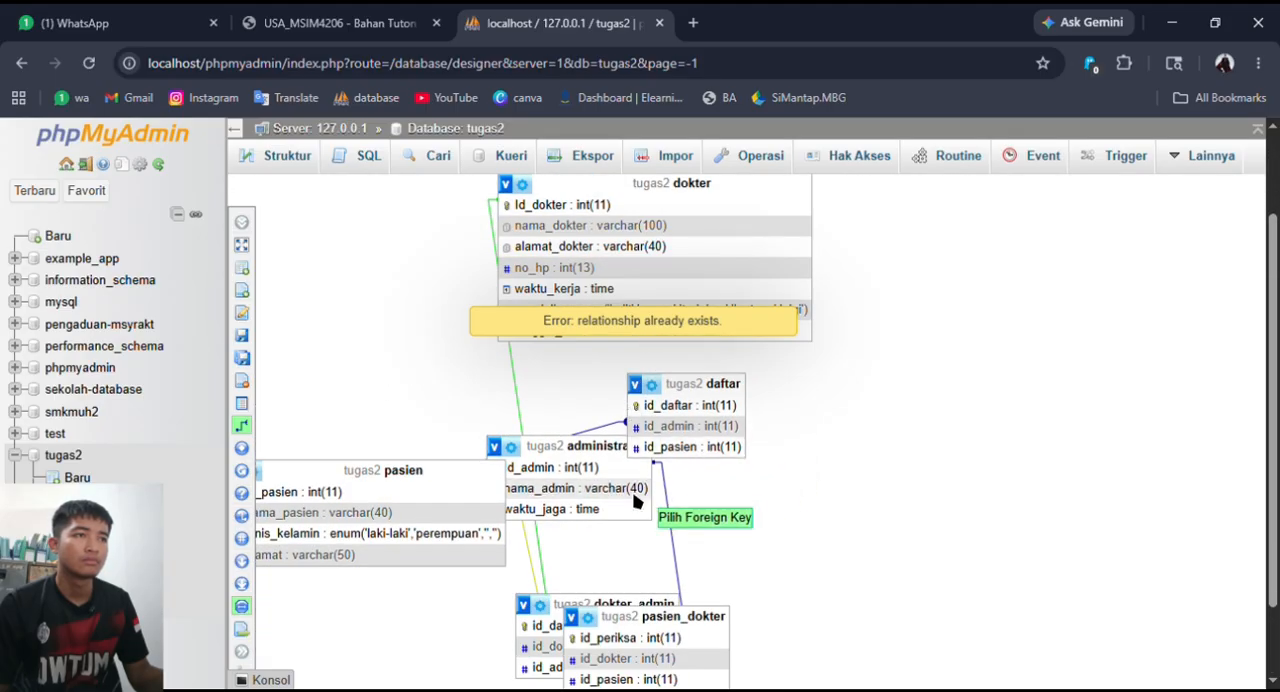
click(651, 457)
click(940, 588)
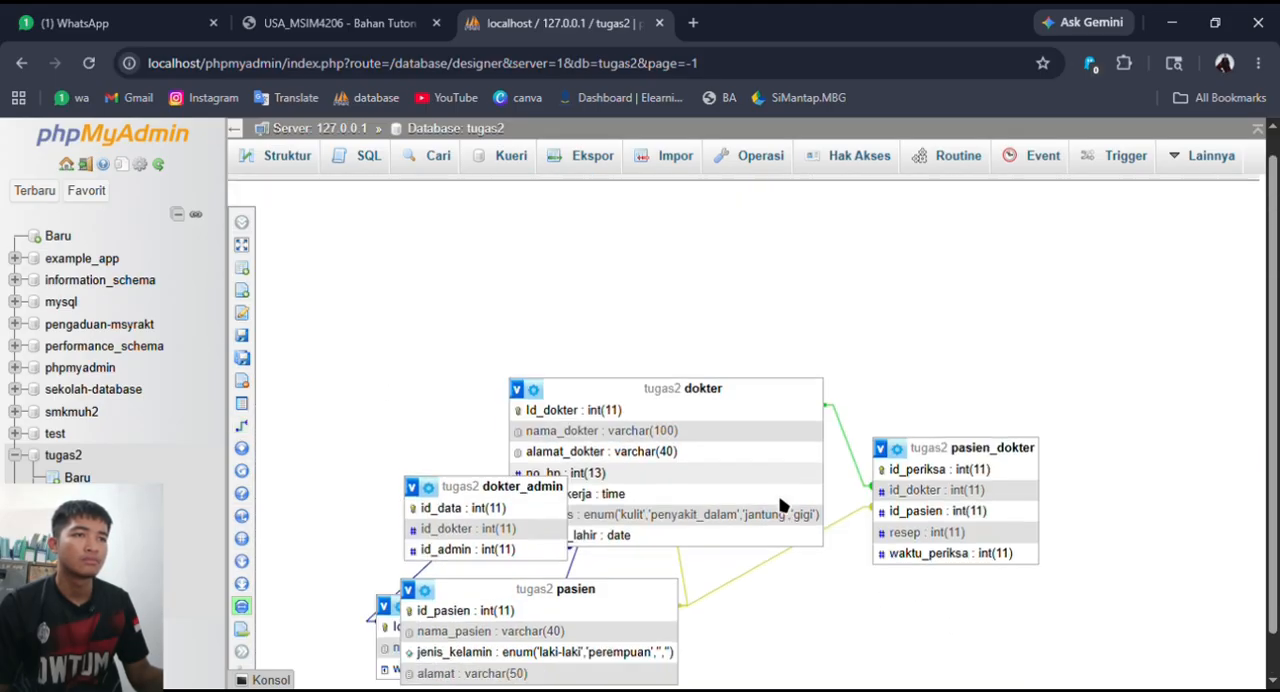
- Separate the dokter_admin and dokter tables and create a foreign key relationship from Id_dokter in dokter to id_dokter in dokter_admin
drag(512, 455, 438, 317)
drag(689, 343, 792, 284)
click(241, 425)
click(665, 254)
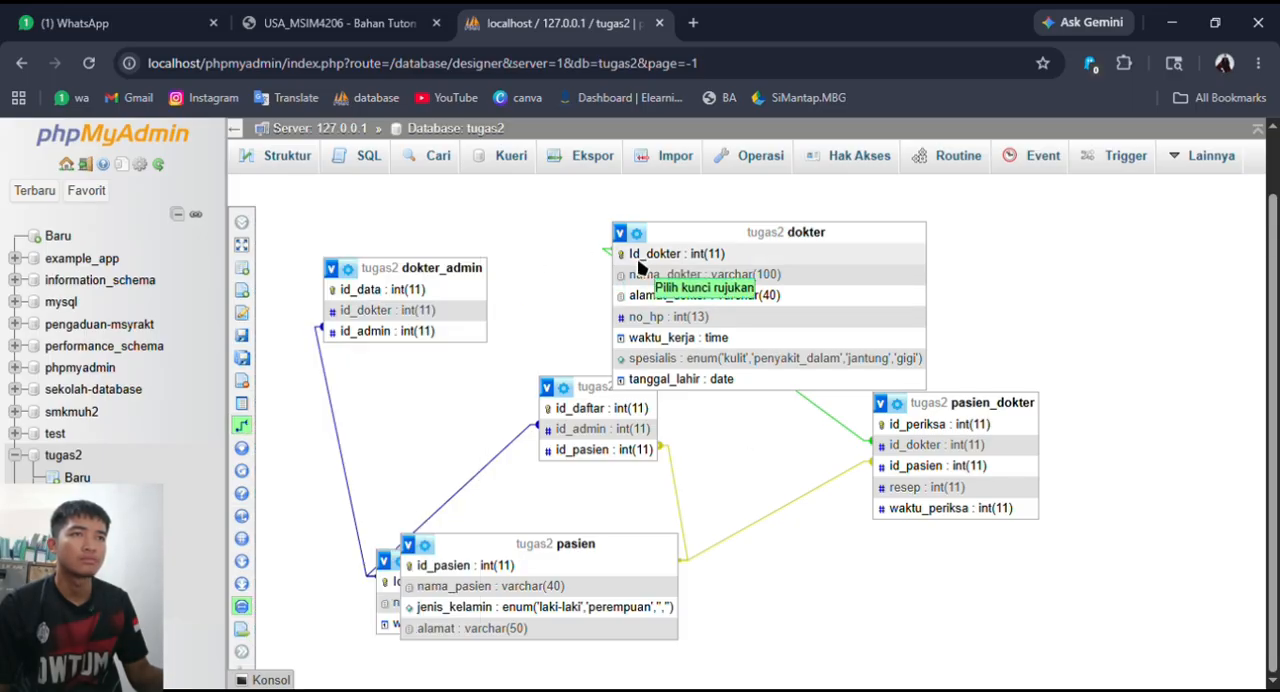
click(420, 333)
click(804, 452)
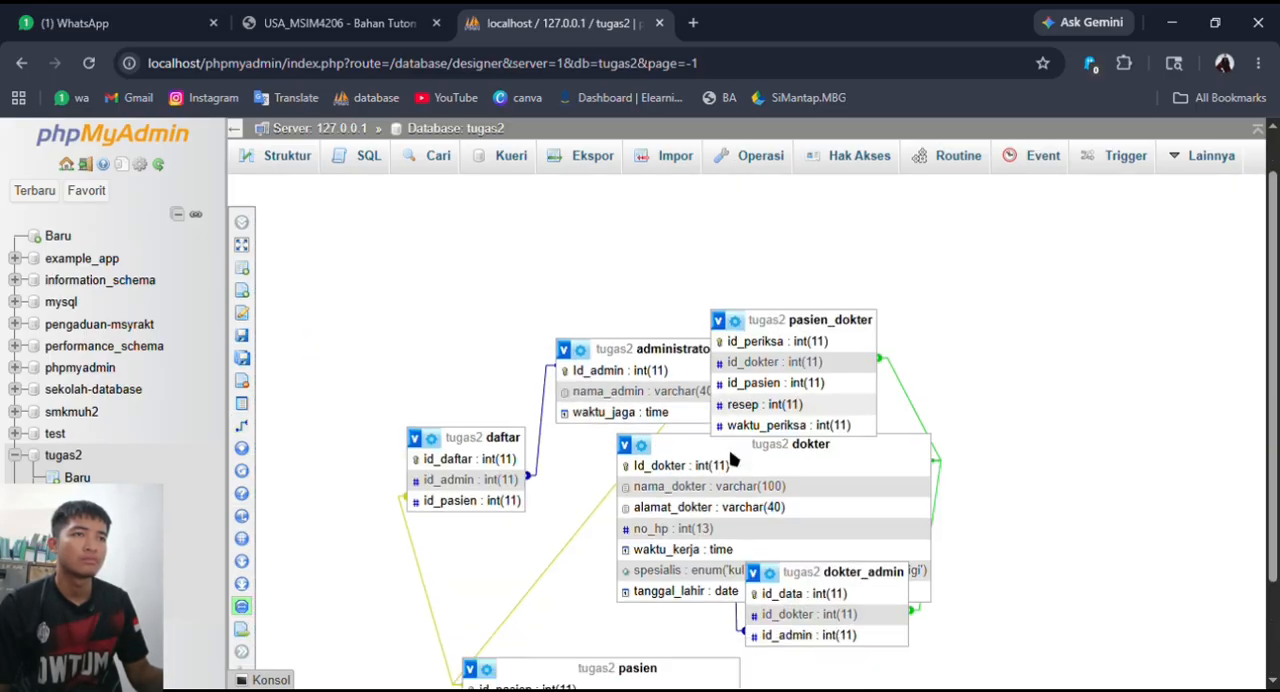
- Spread out the pasien, pasien_dokter and dokter tables in the diagram so that their relationship lines are readable
drag(600, 553, 472, 316)
drag(706, 336, 800, 278)
drag(866, 438, 986, 449)
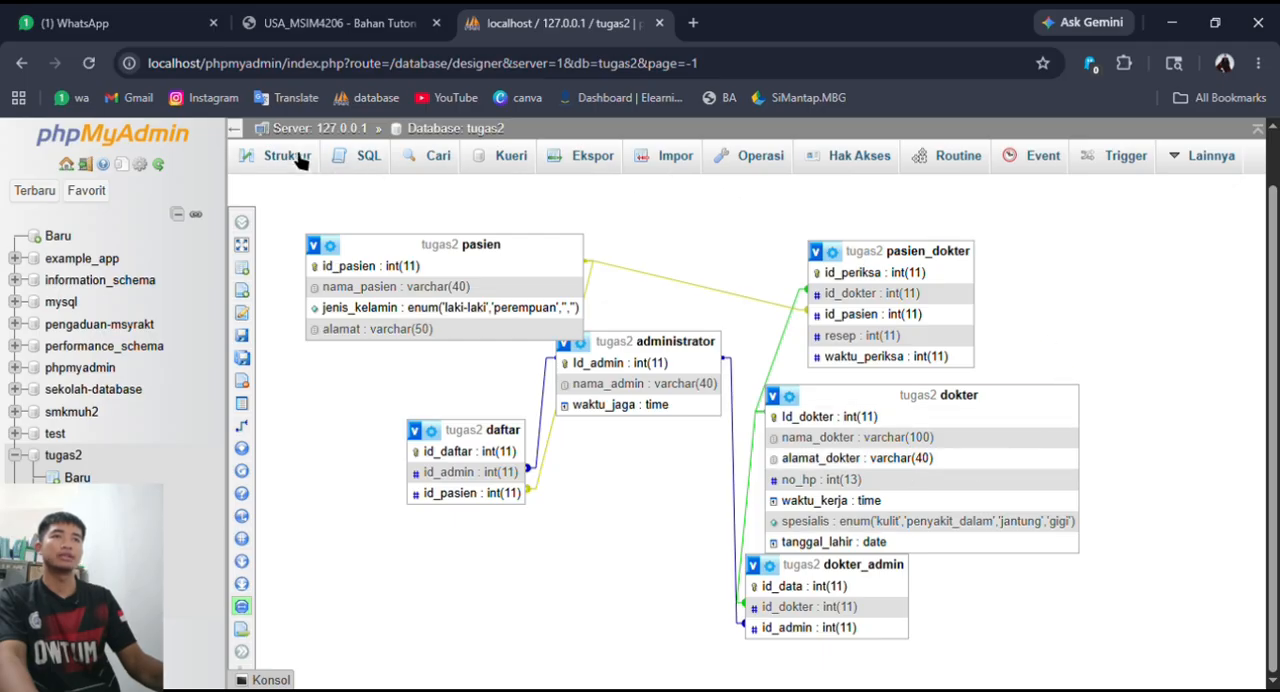
- Leave the Designer and open the SQL query editor for the pasien table in tugas2
click(345, 130)
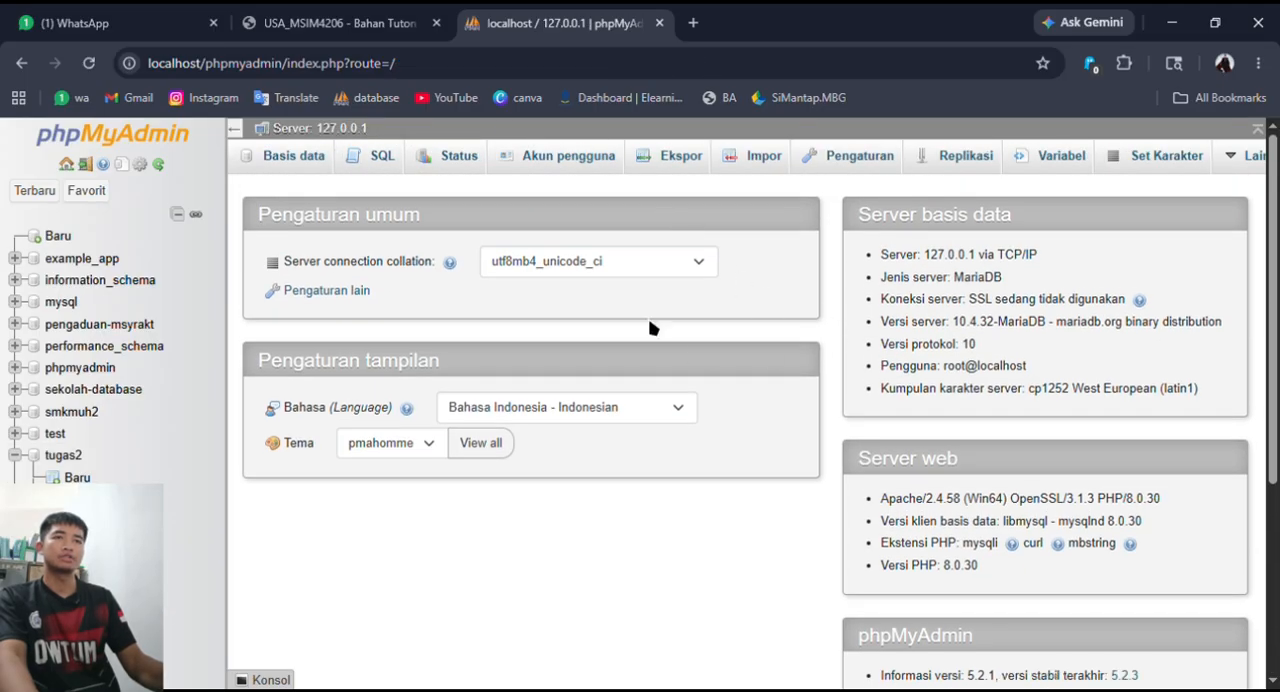
click(785, 343)
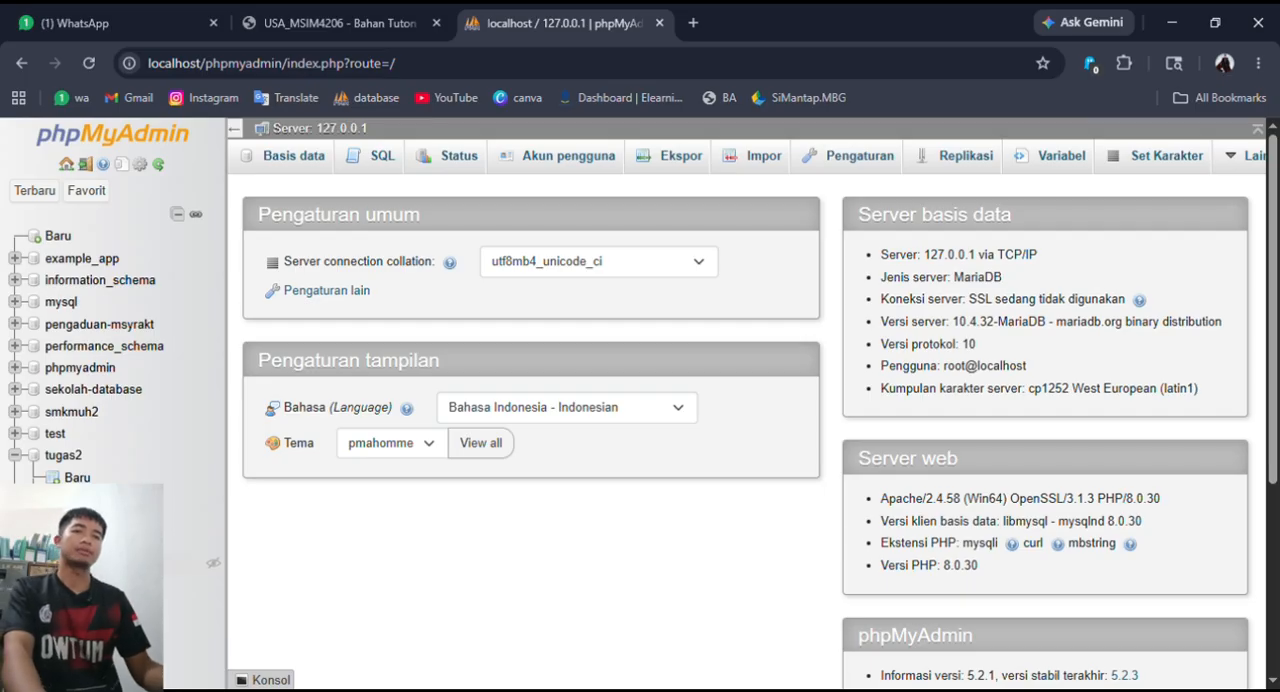
click(86, 585)
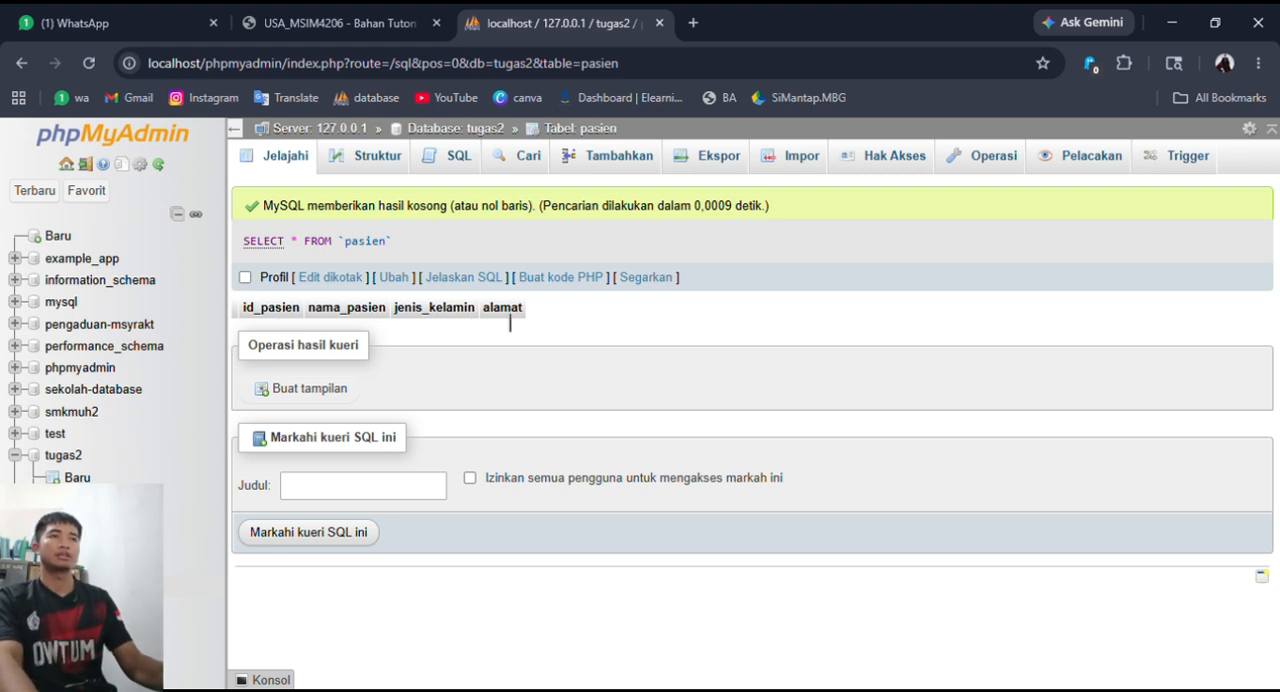
click(458, 162)
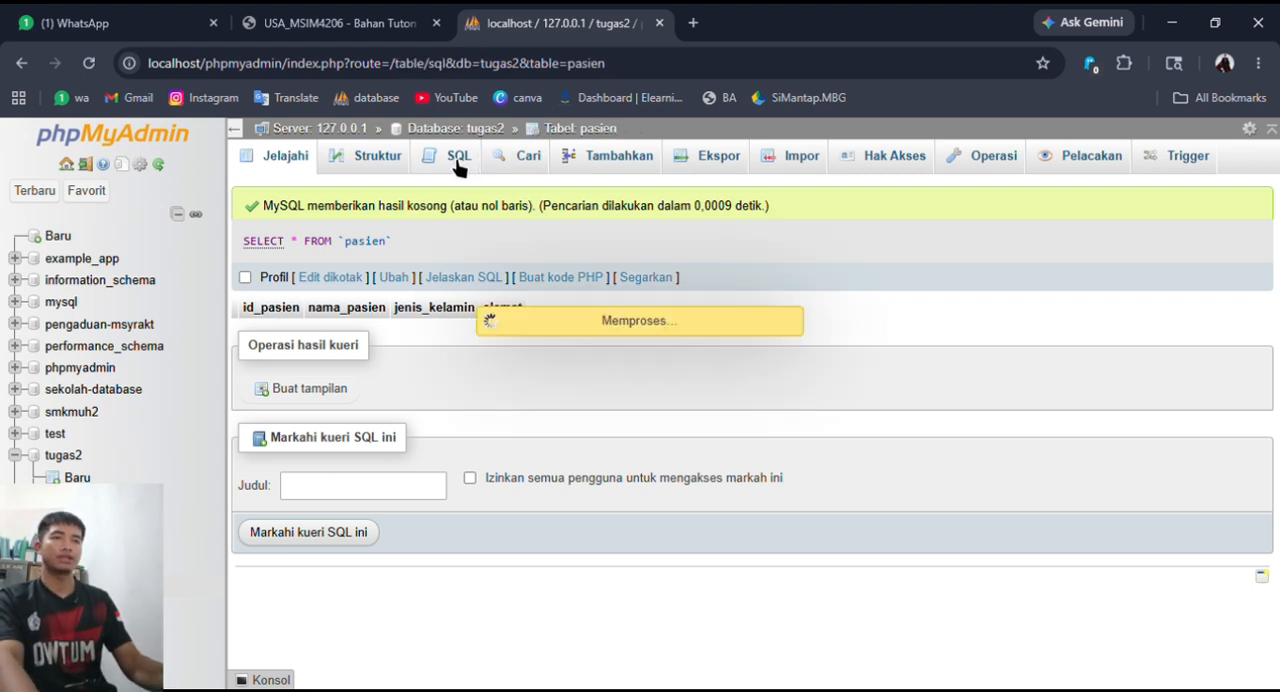
- Replace the default SELECT query with the beginning of an insert statement, INSERT pasien
drag(585, 268, 316, 262)
drag(535, 266, 477, 263)
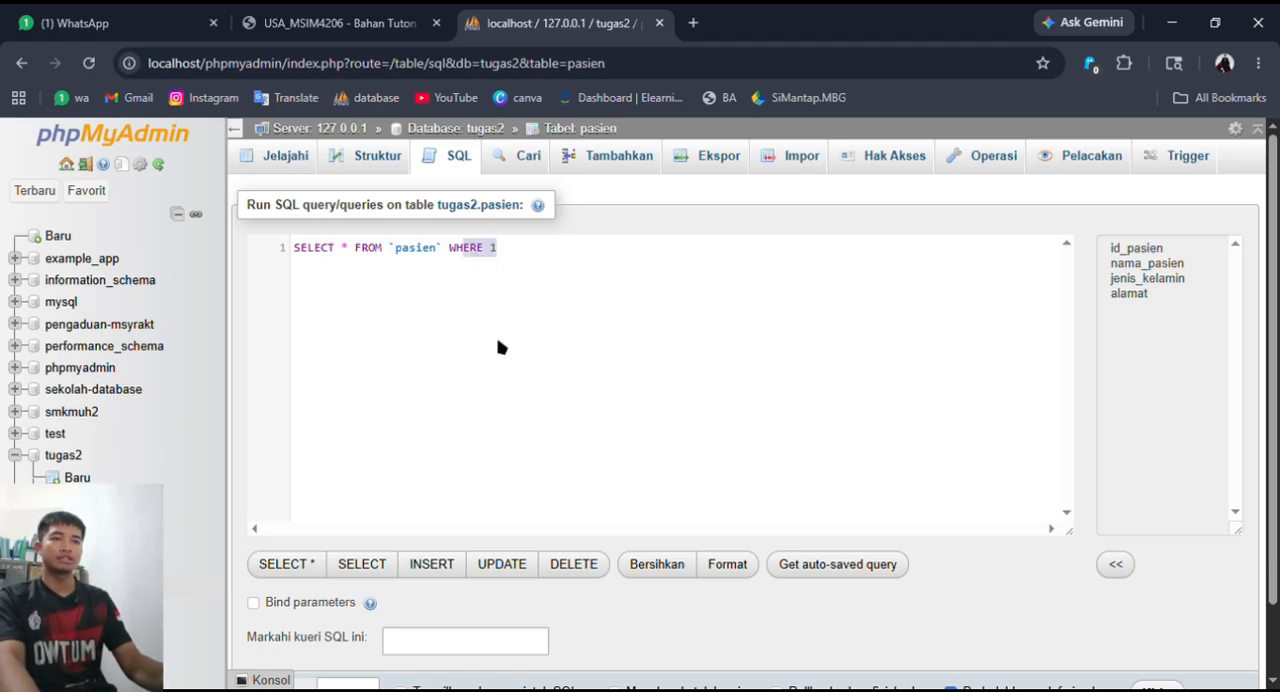
click(367, 268)
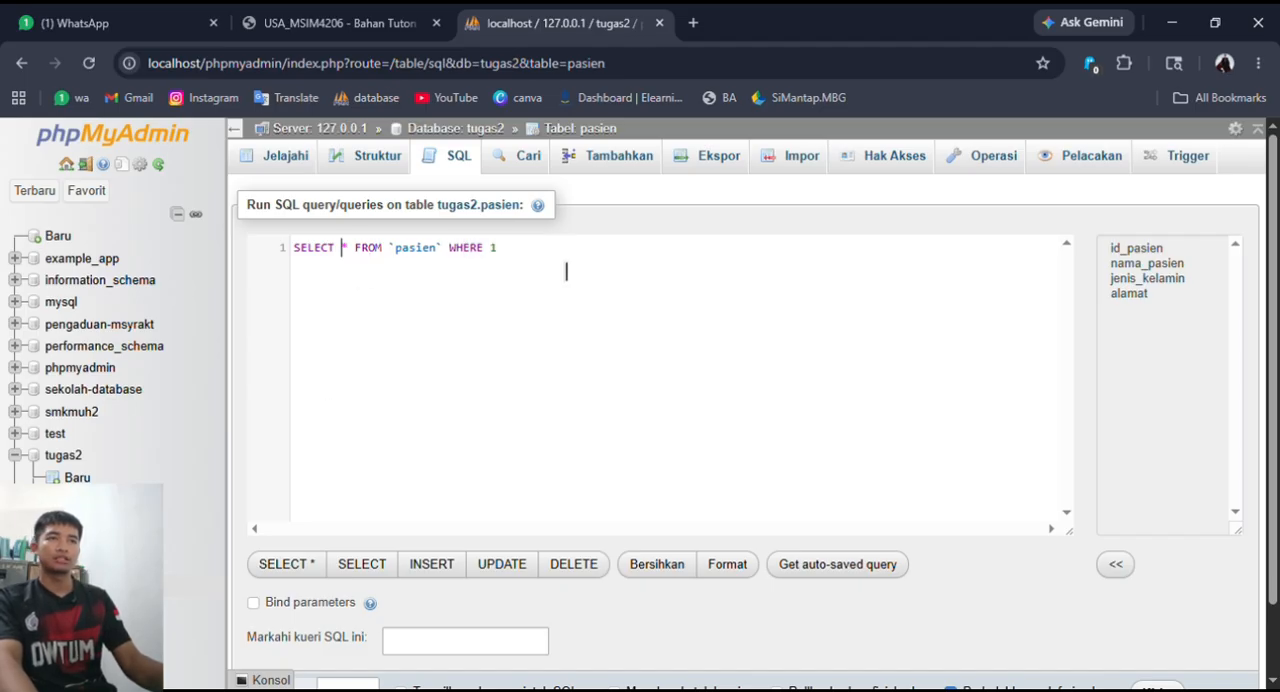
key(ctrl+a)
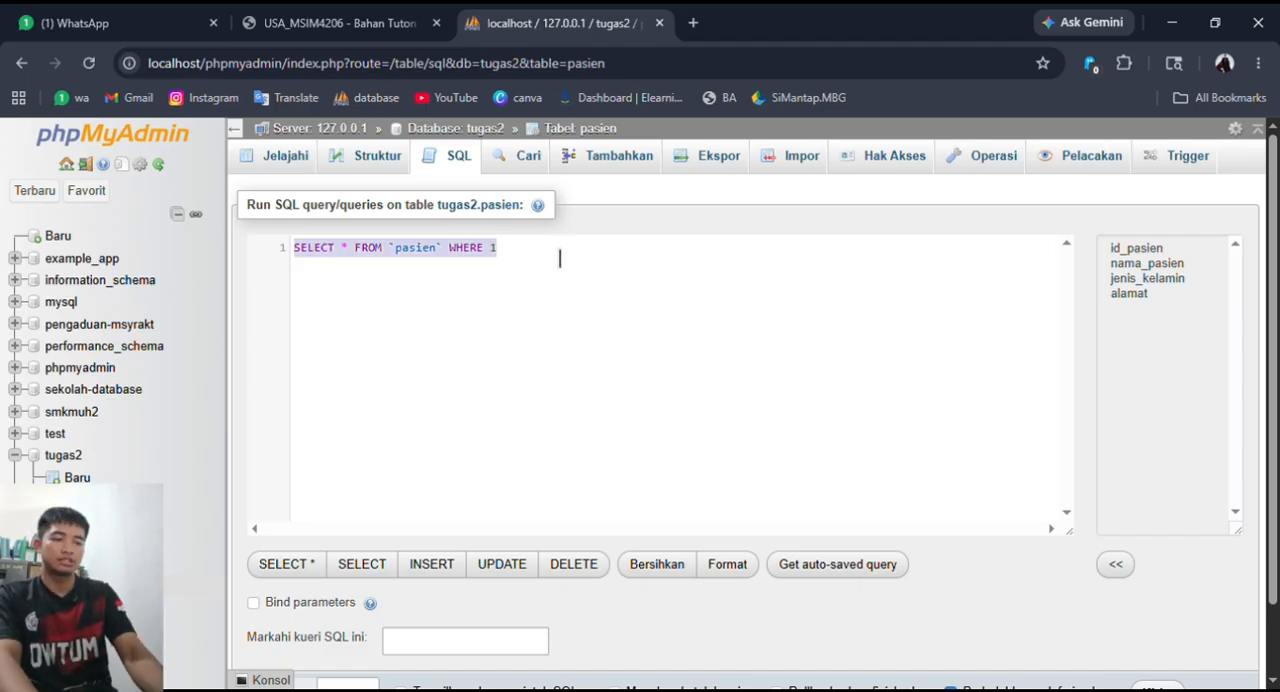
text(in)
key(Down)
key(Return)
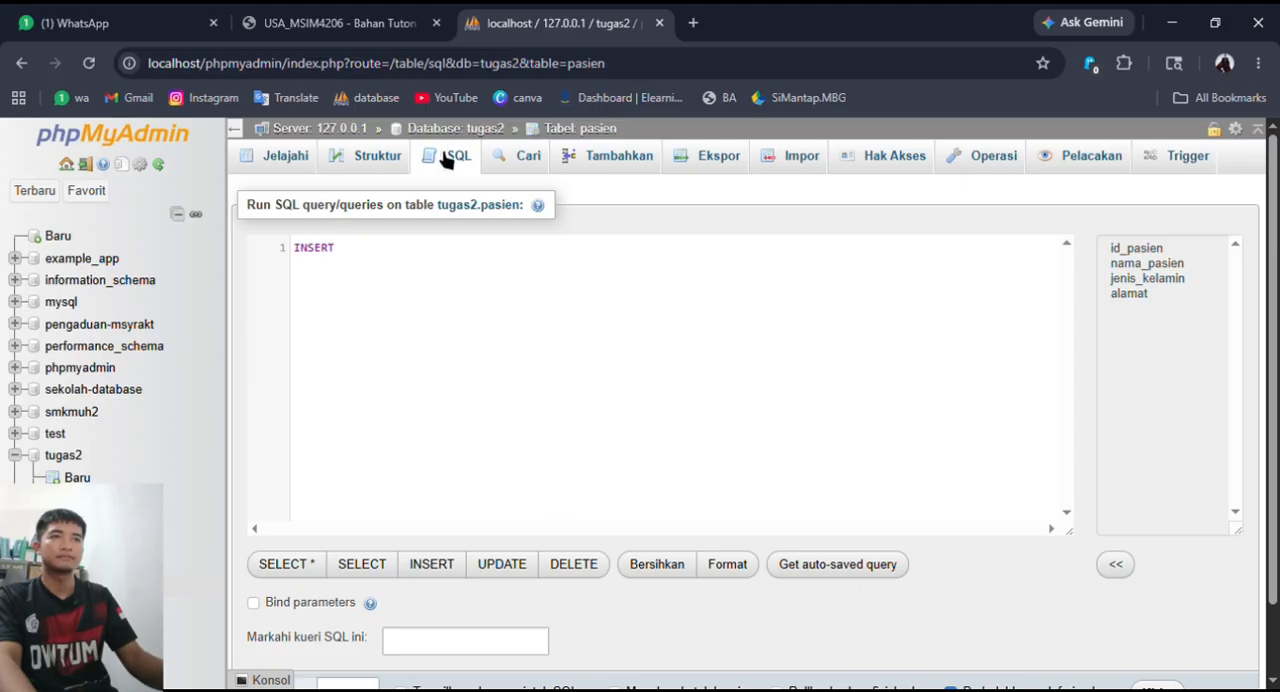
text(pasi)
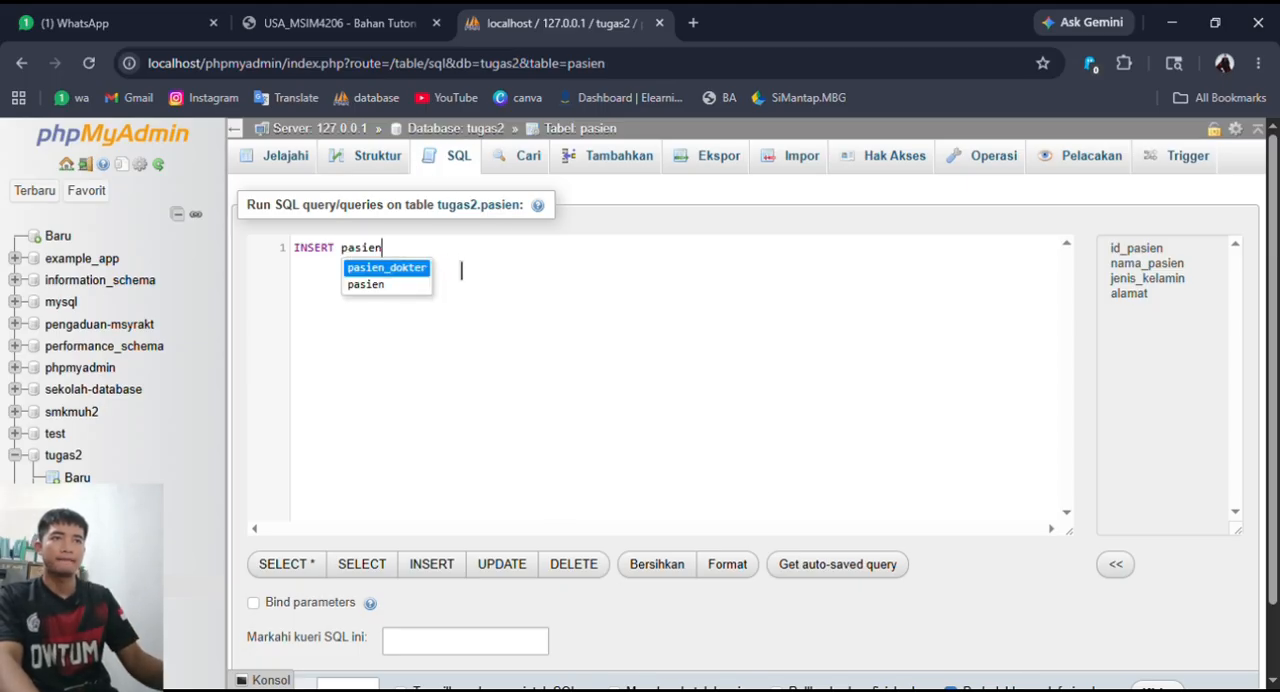
text(en)
click(377, 289)
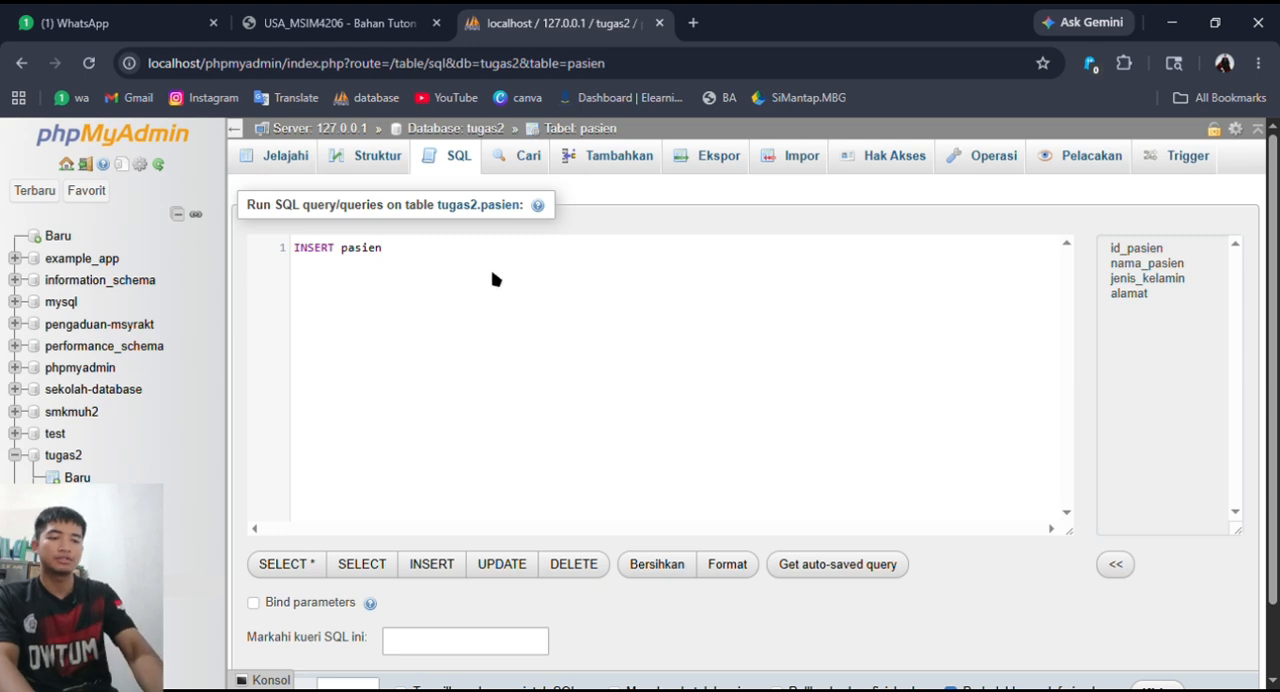
- Open the statement's column list with id_pasien and nama_pasien
text(()
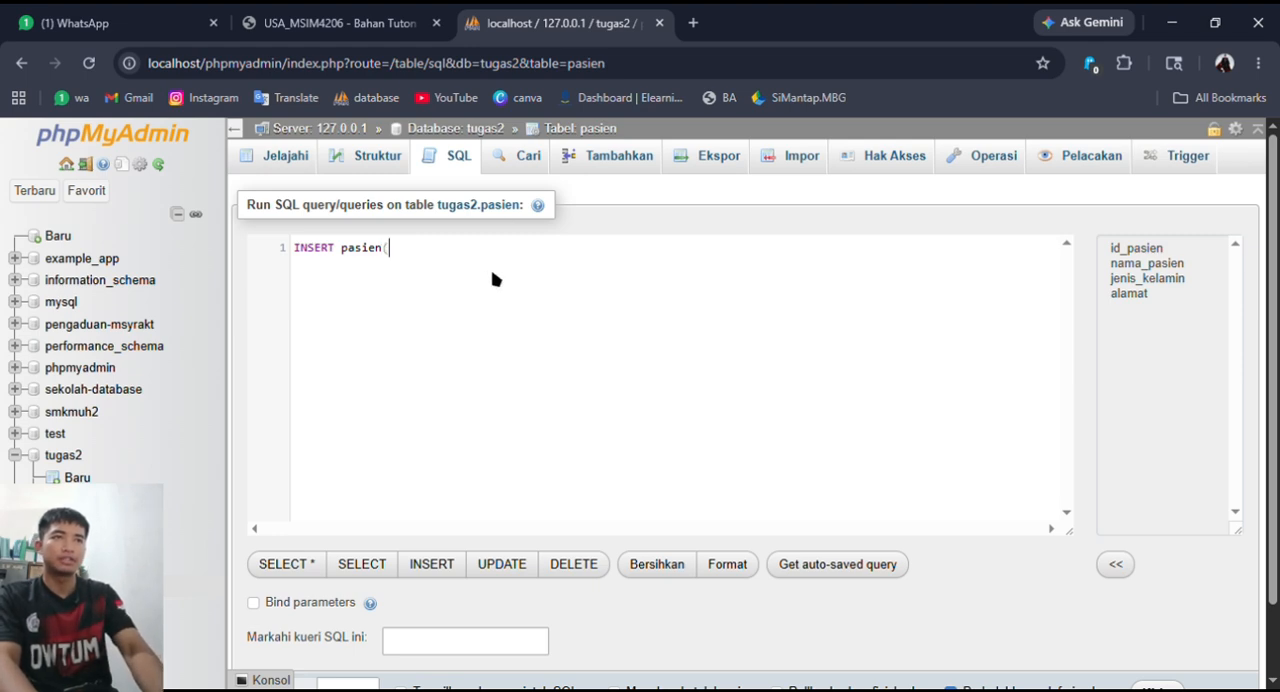
text(id)
click(497, 274)
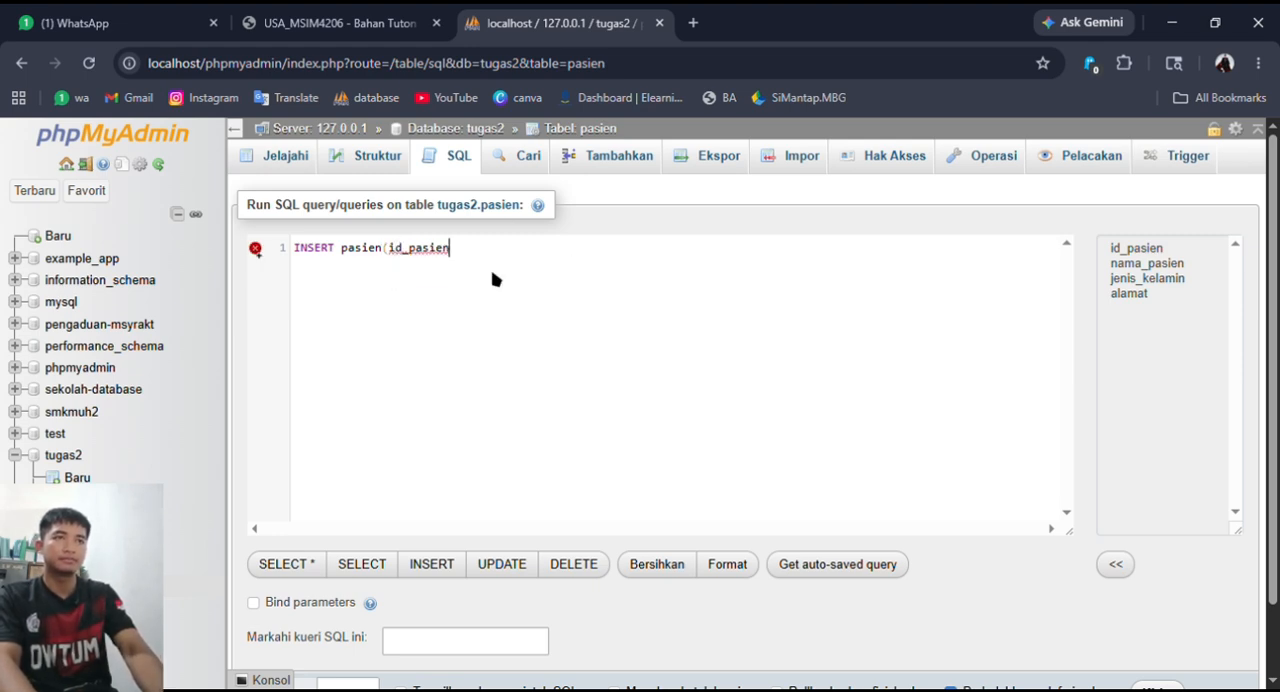
text(,)
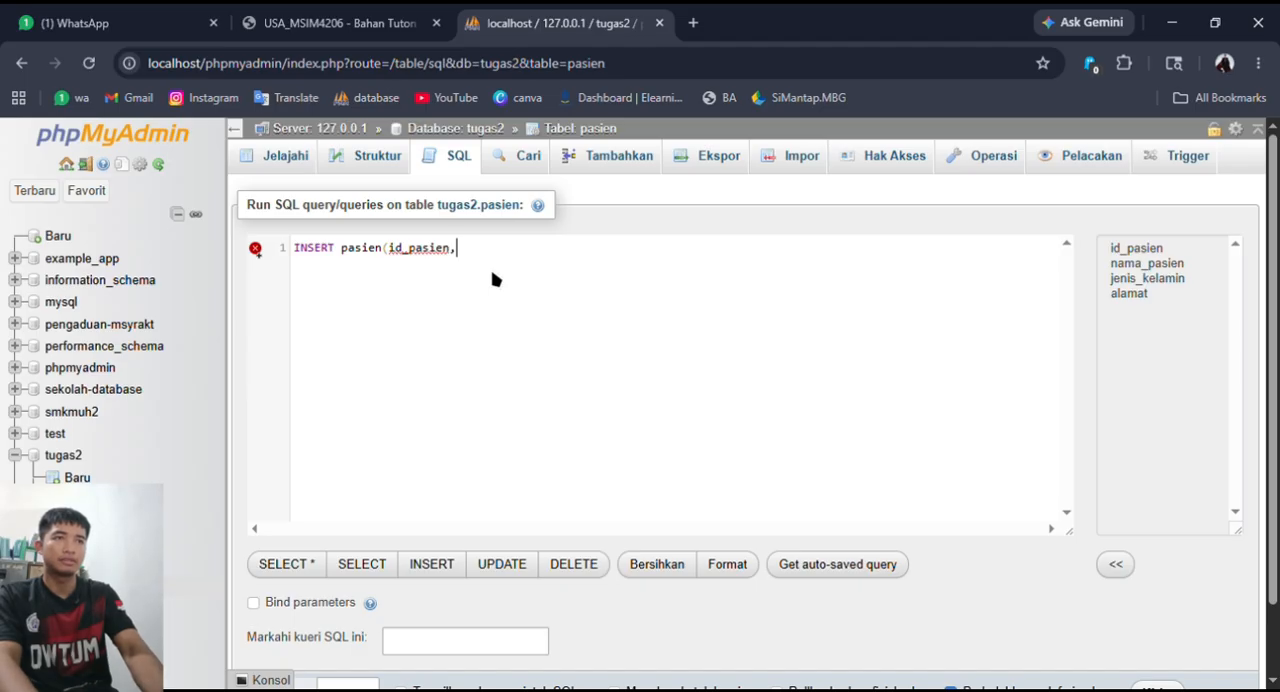
text(na)
click(492, 273)
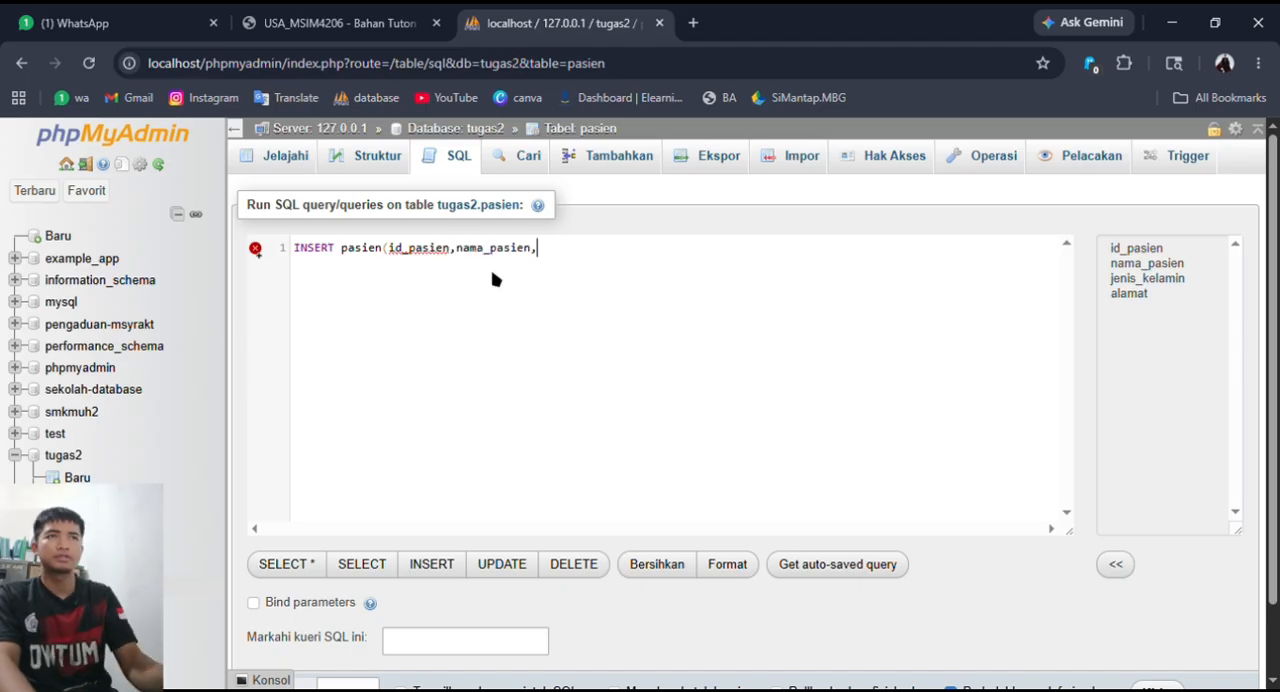
- Open the tugas2 database in a second browser tab and browse its pasien table to check the column names
click(636, 63)
key(ctrl+c)
click(693, 23)
key(ctrl+v)
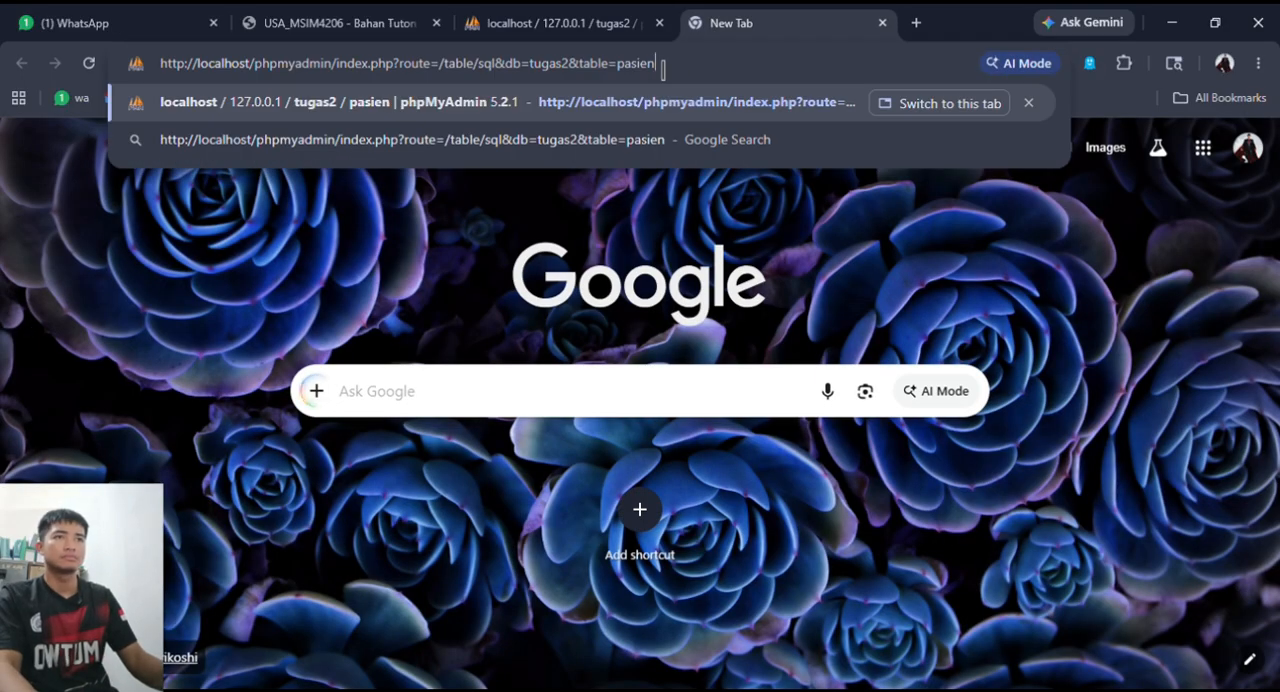
key(Return)
click(22, 70)
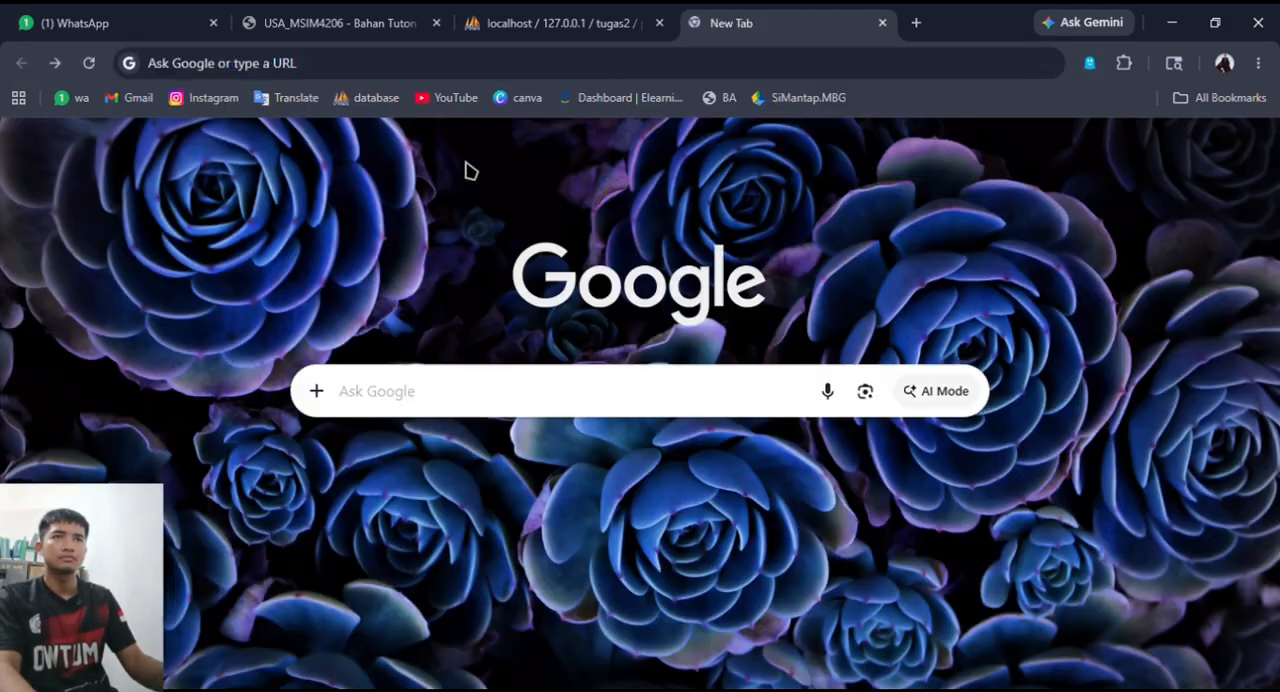
click(60, 66)
click(466, 130)
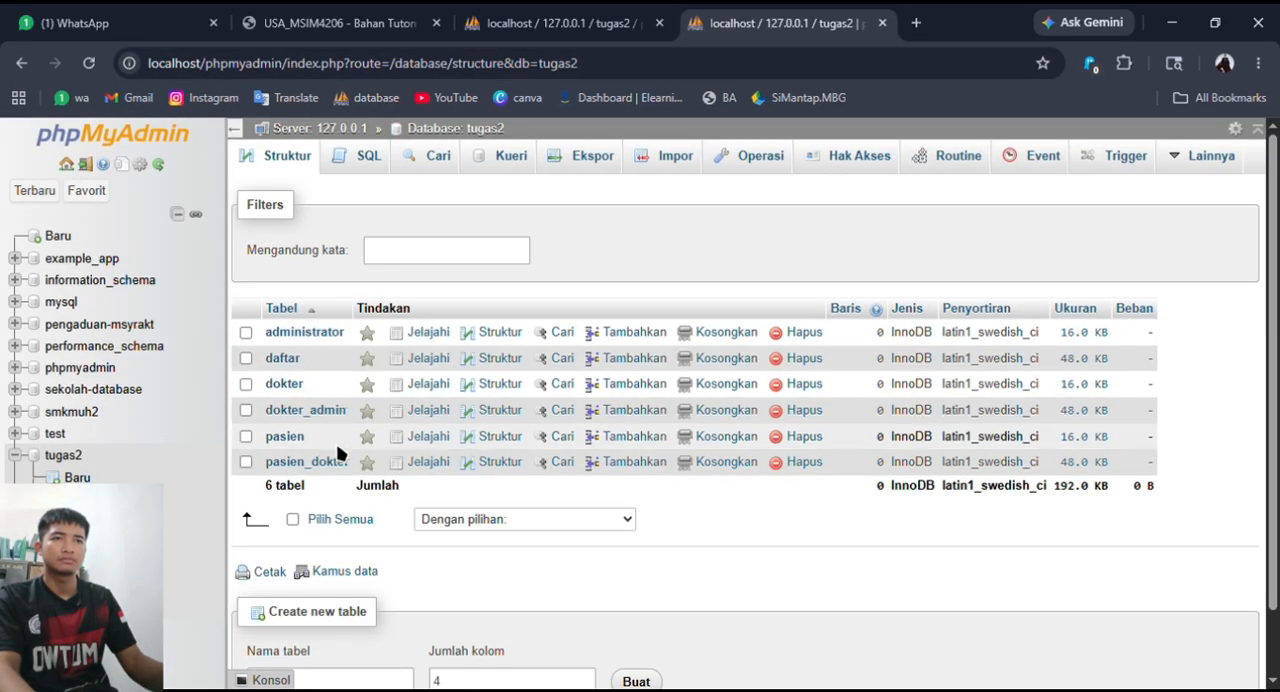
click(289, 437)
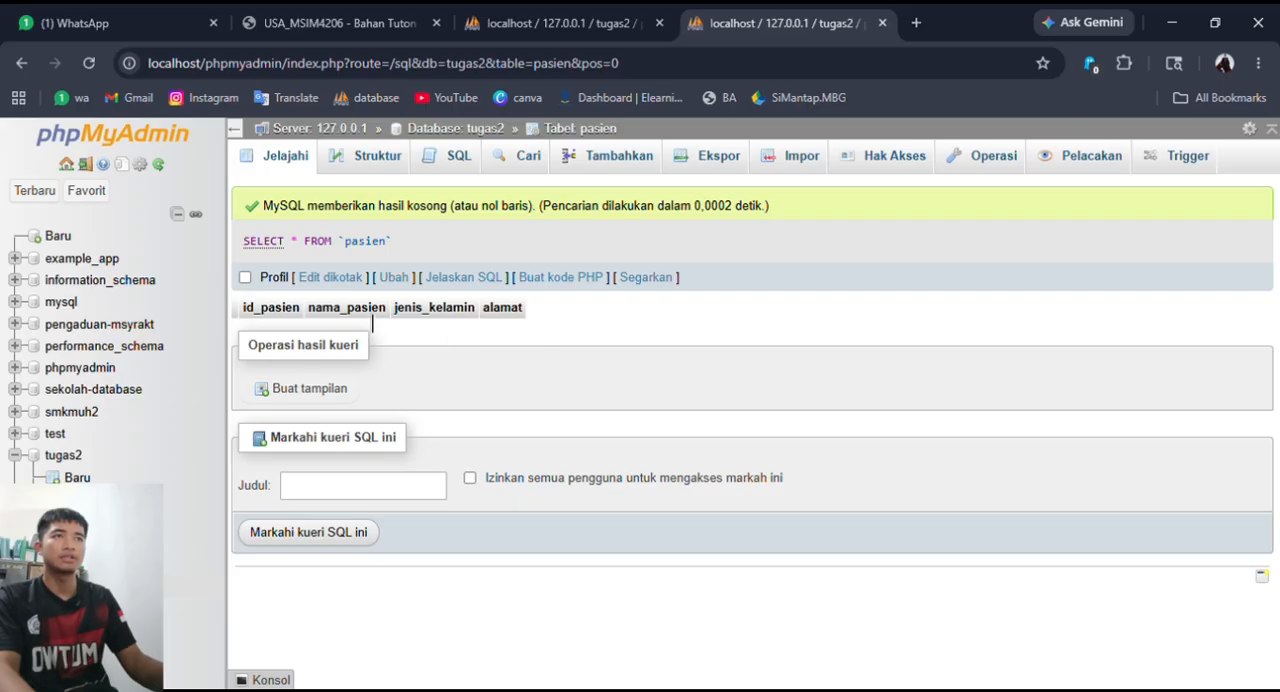
- Return to the unfinished INSERT statement and add jenis_kelamin and alamat to its column list
click(560, 22)
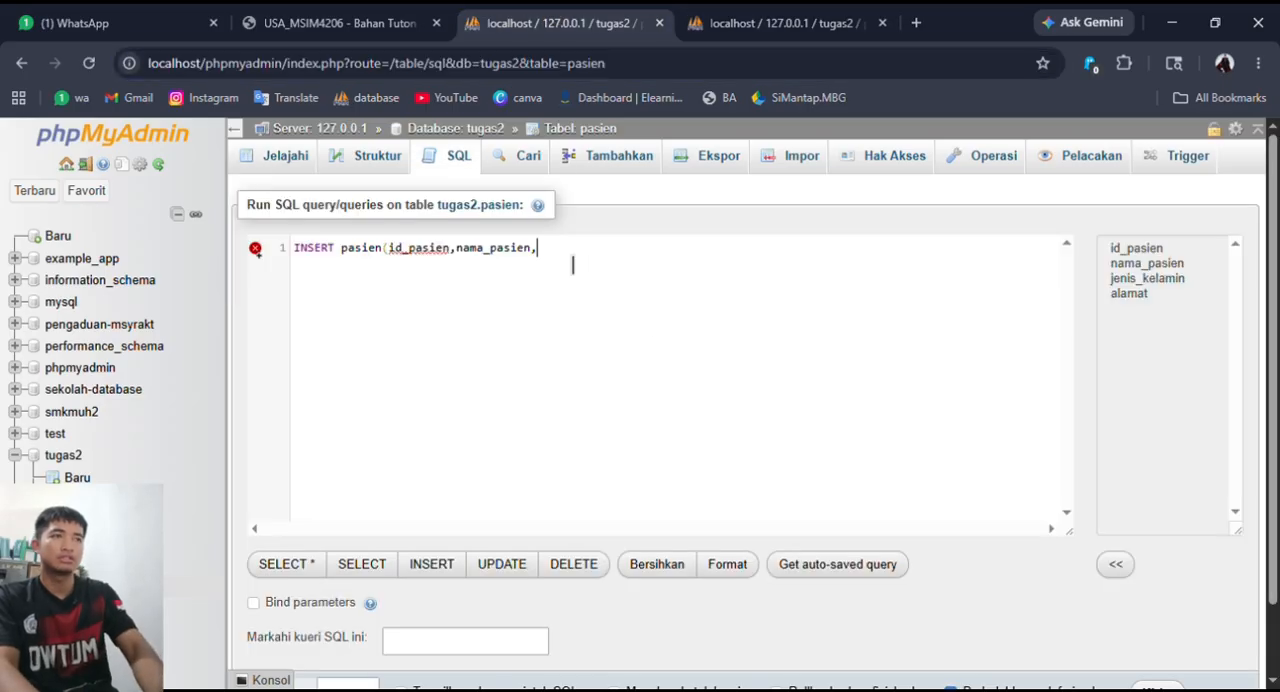
text(jenis_kelamin)
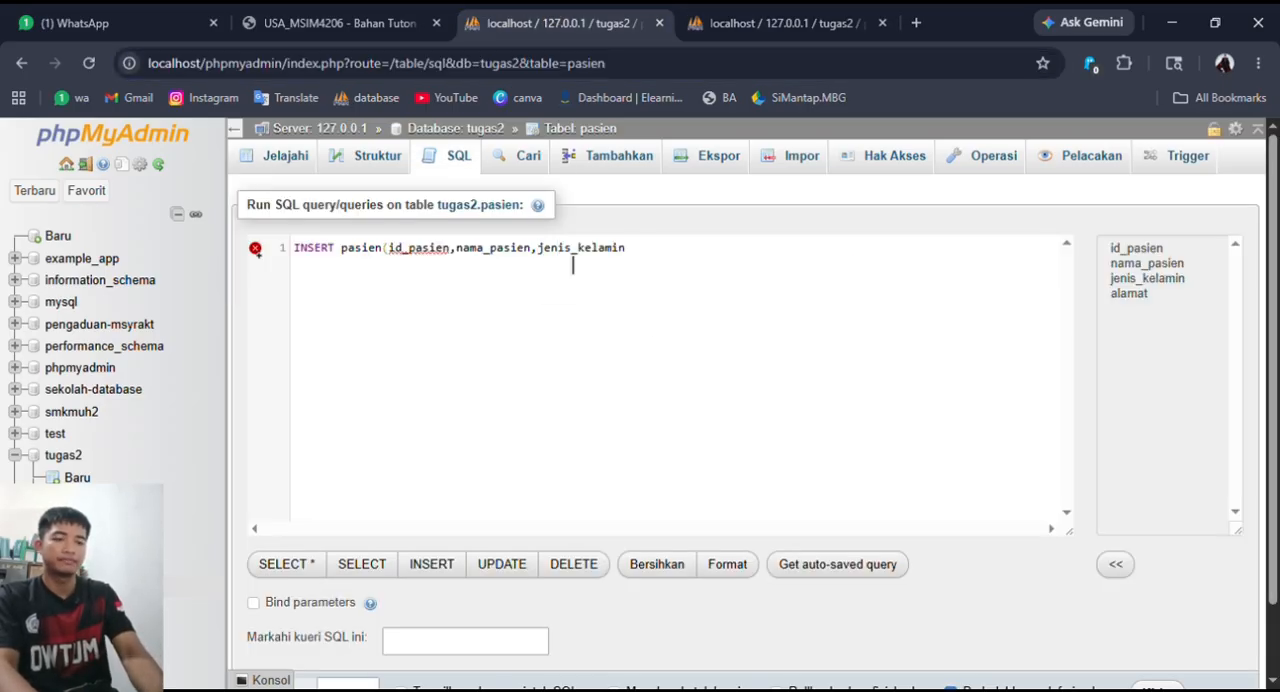
text(,ala)
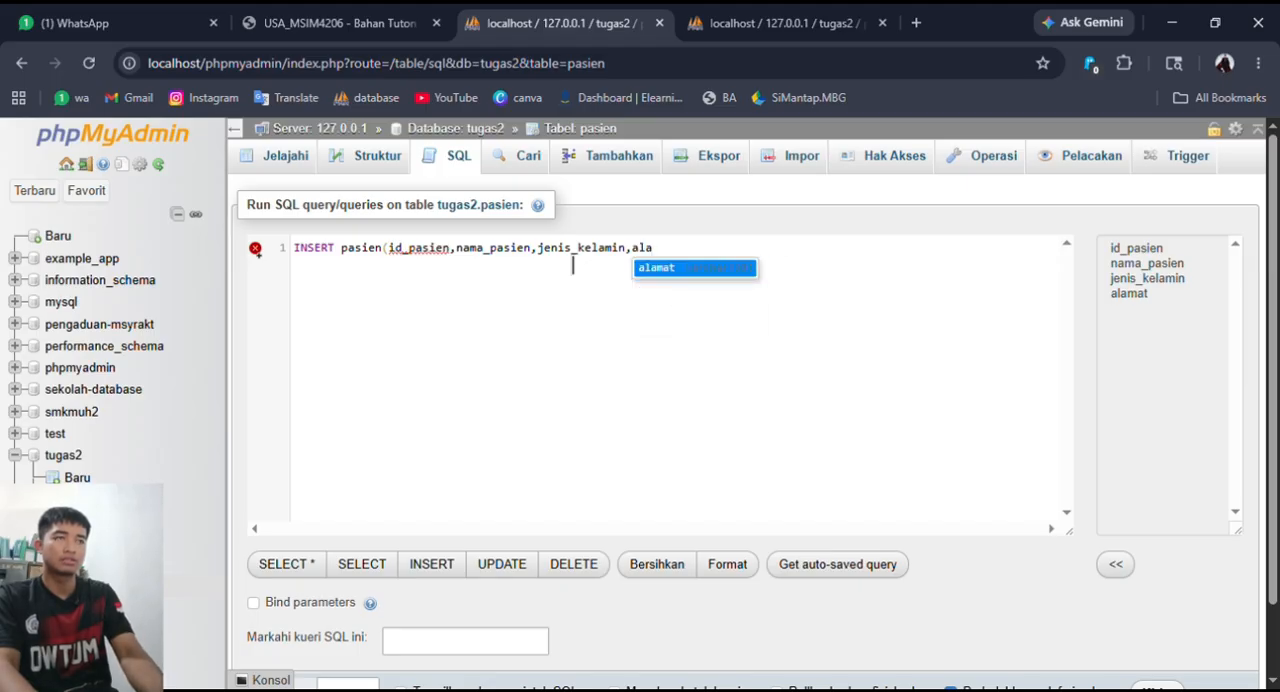
key(Return)
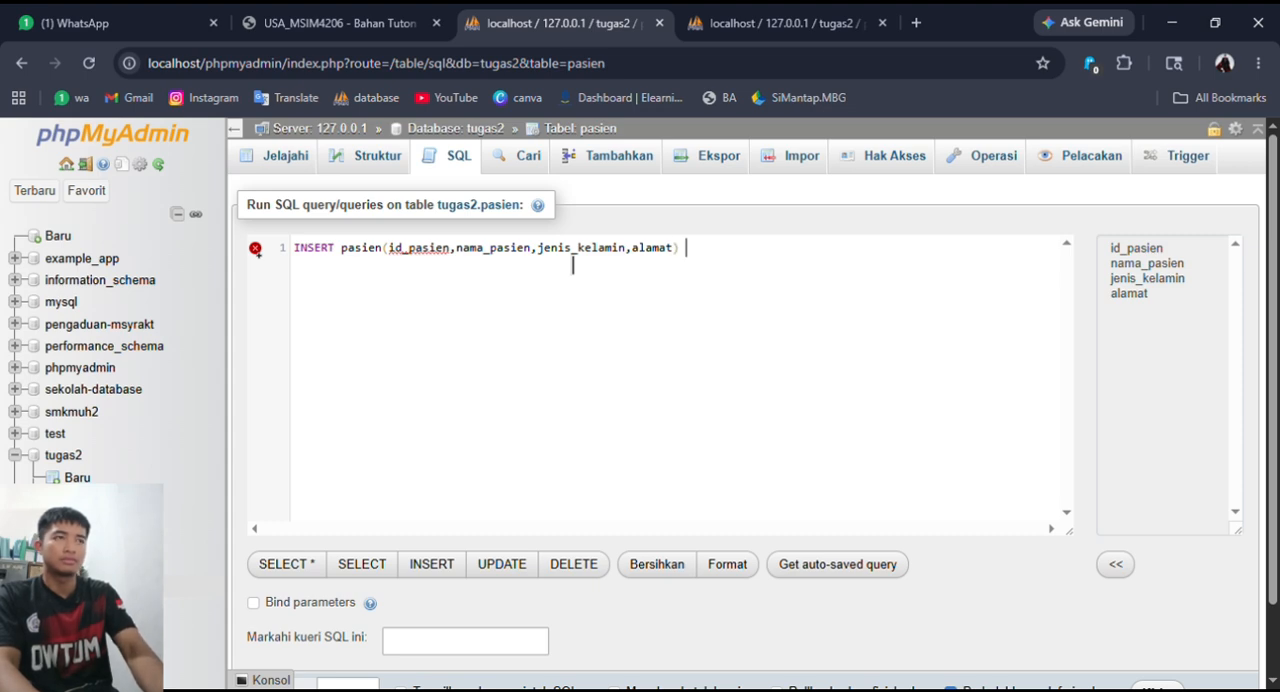
- Close the column list and add a VALUES clause with four empty quoted values
text(val)
key(Return)
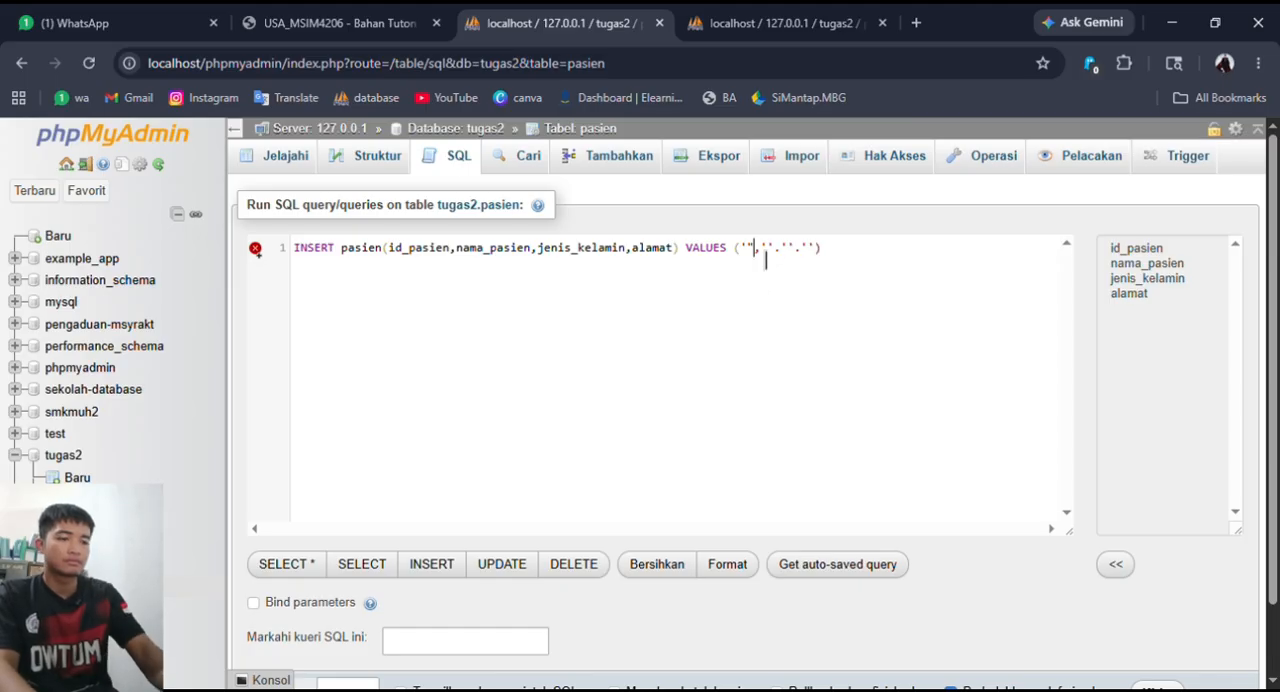
click(753, 288)
key(BackSpace)
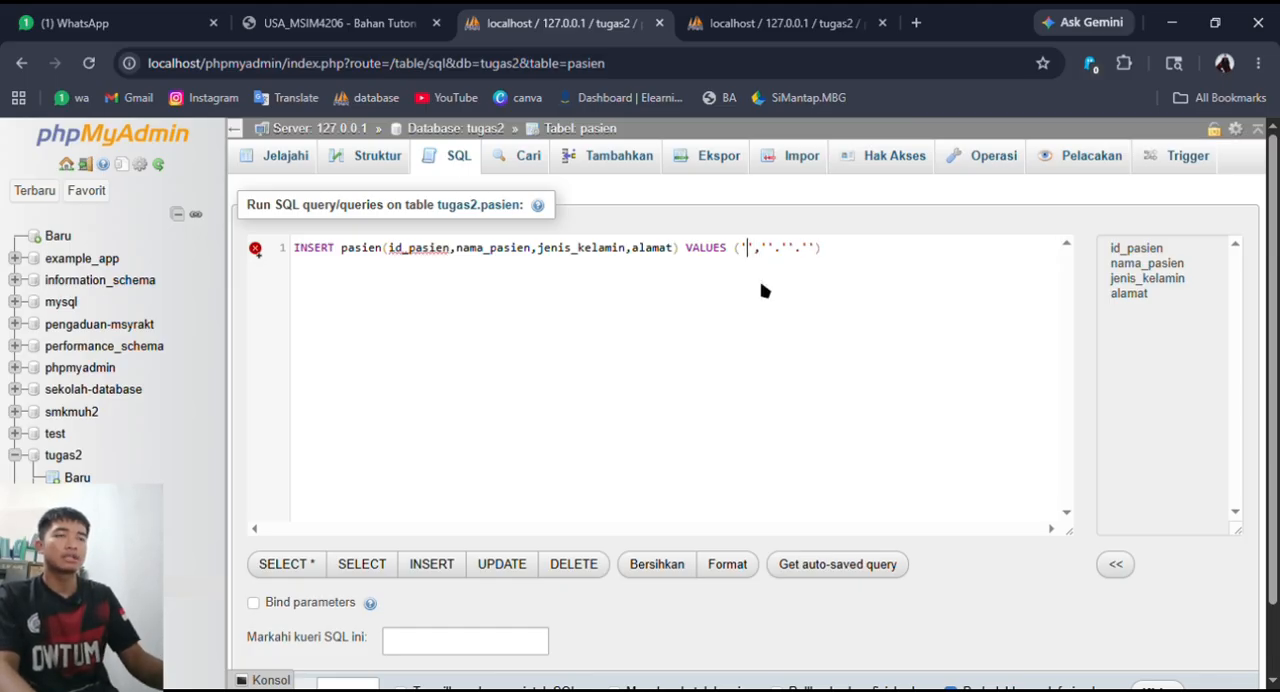
mouse_move(443, 262)
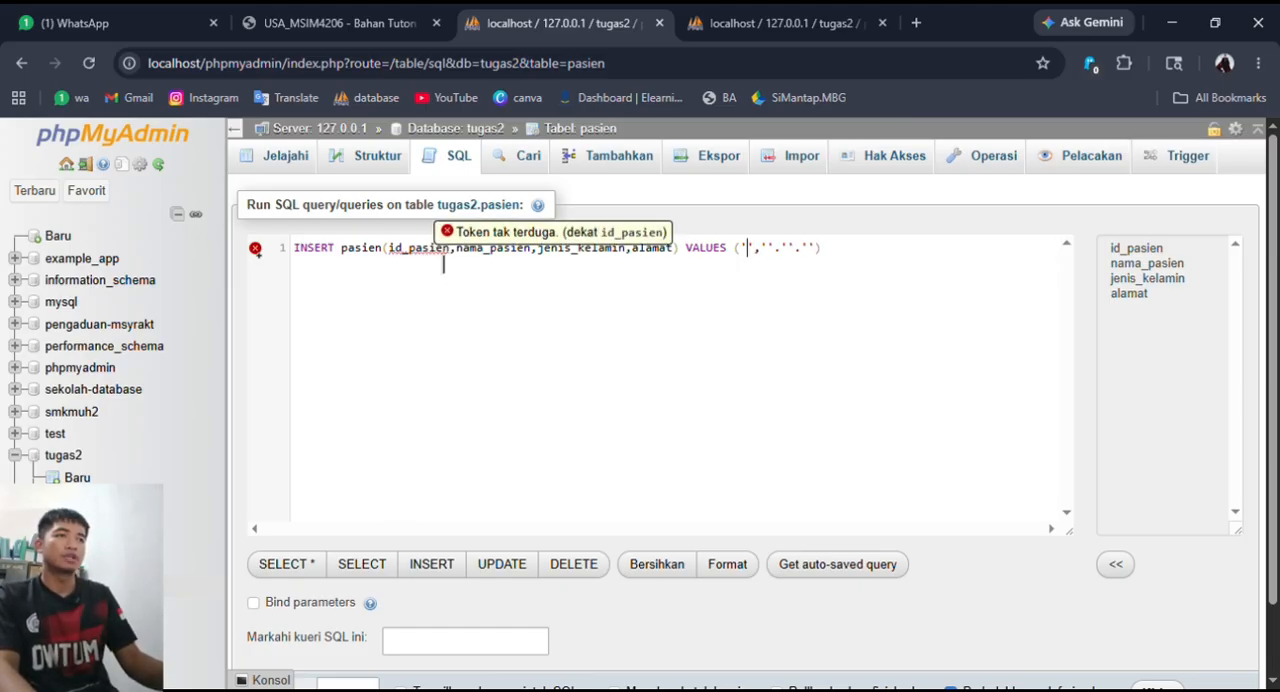
text(')
- Fill the VALUES clause with an empty ID, the patient's name, laki-laki and the patient's address, and run the INSERT statement
click(768, 274)
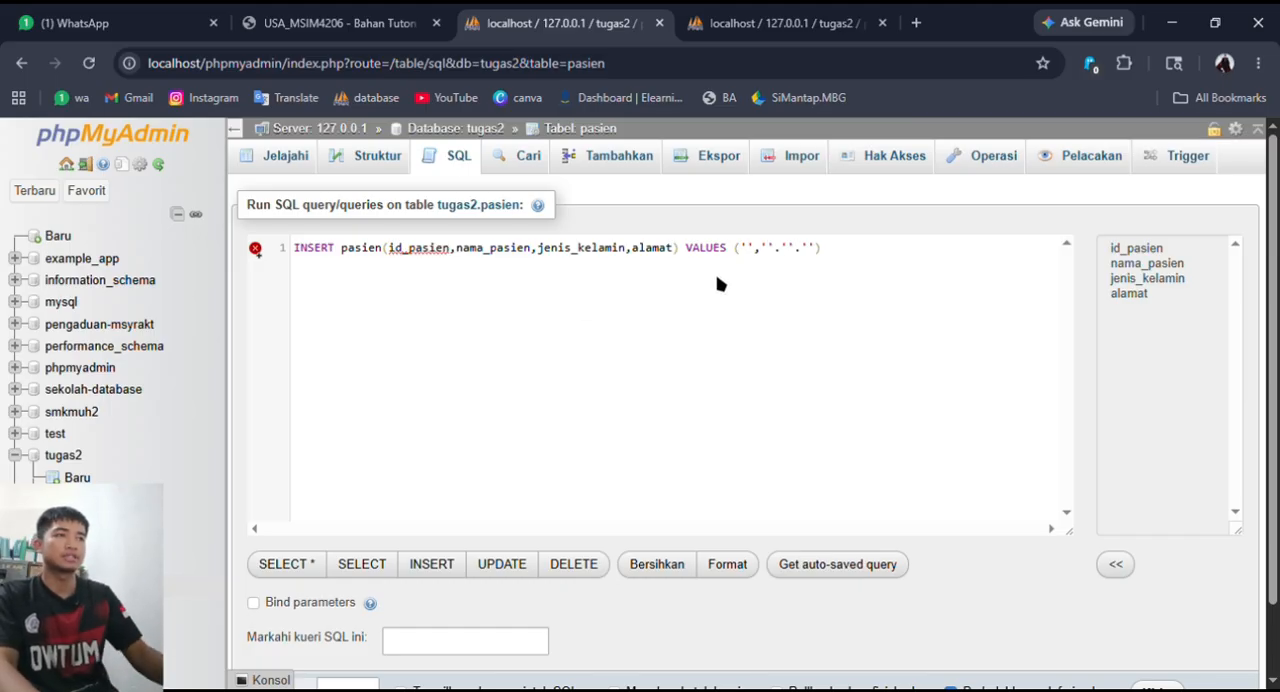
text(ahyar'.'la)
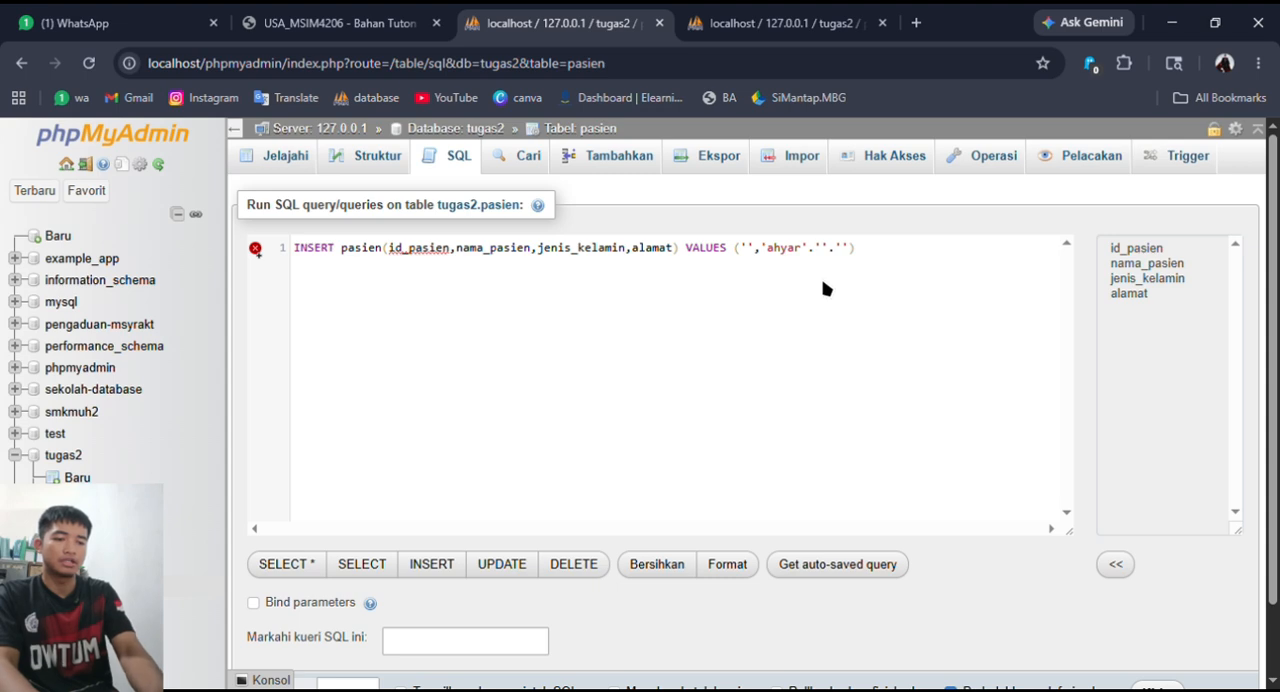
text(ki-laki)
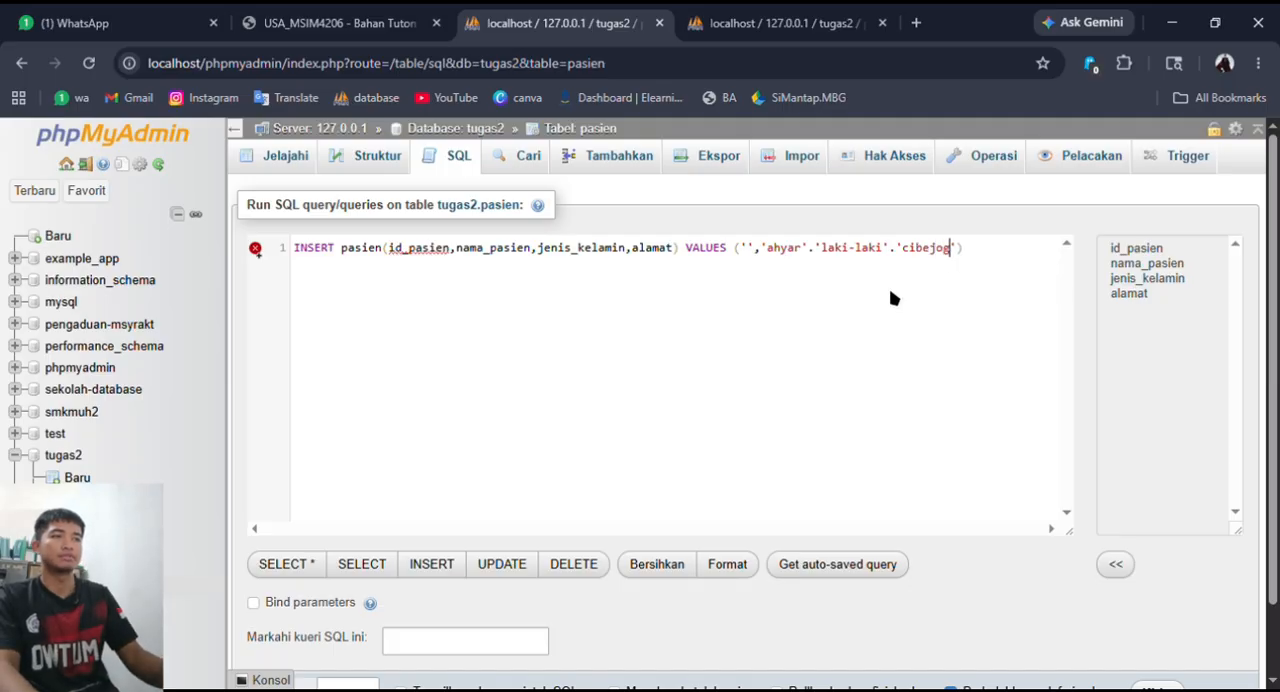
scroll(826, 384, down, 1)
click(1143, 606)
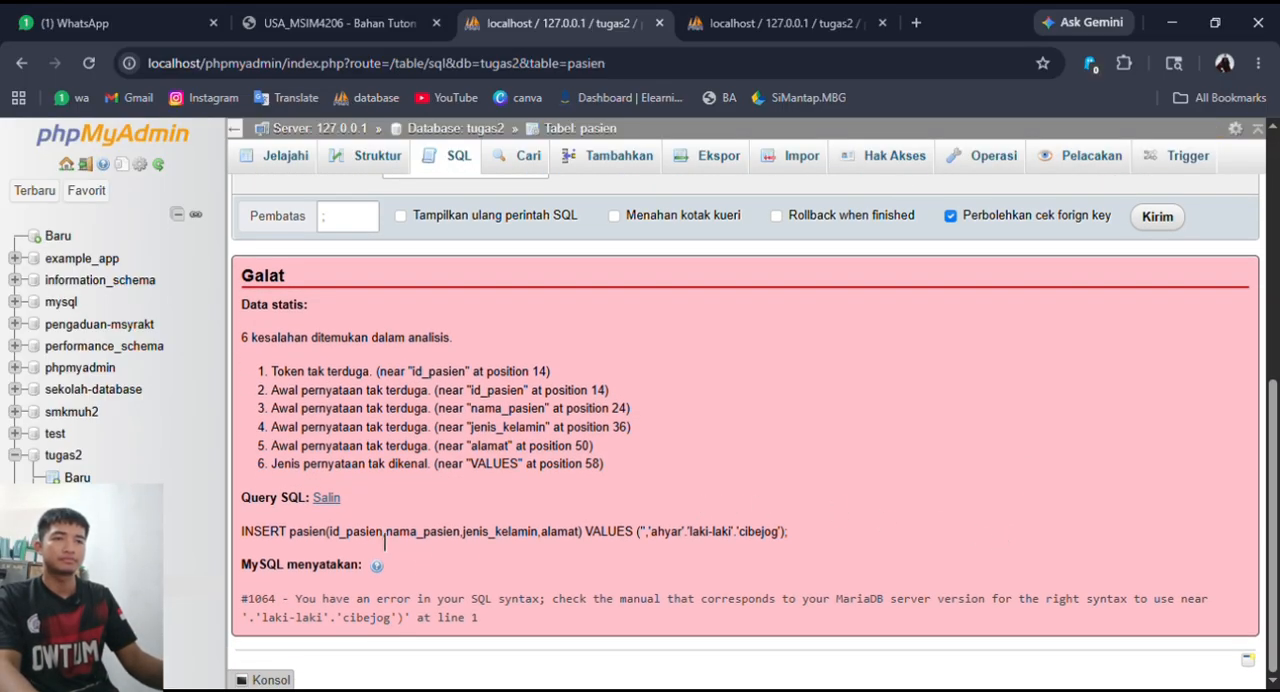
- Replace the periods separating the values with commas in the INSERT statement and run it again
drag(384, 540, 637, 545)
drag(362, 600, 938, 612)
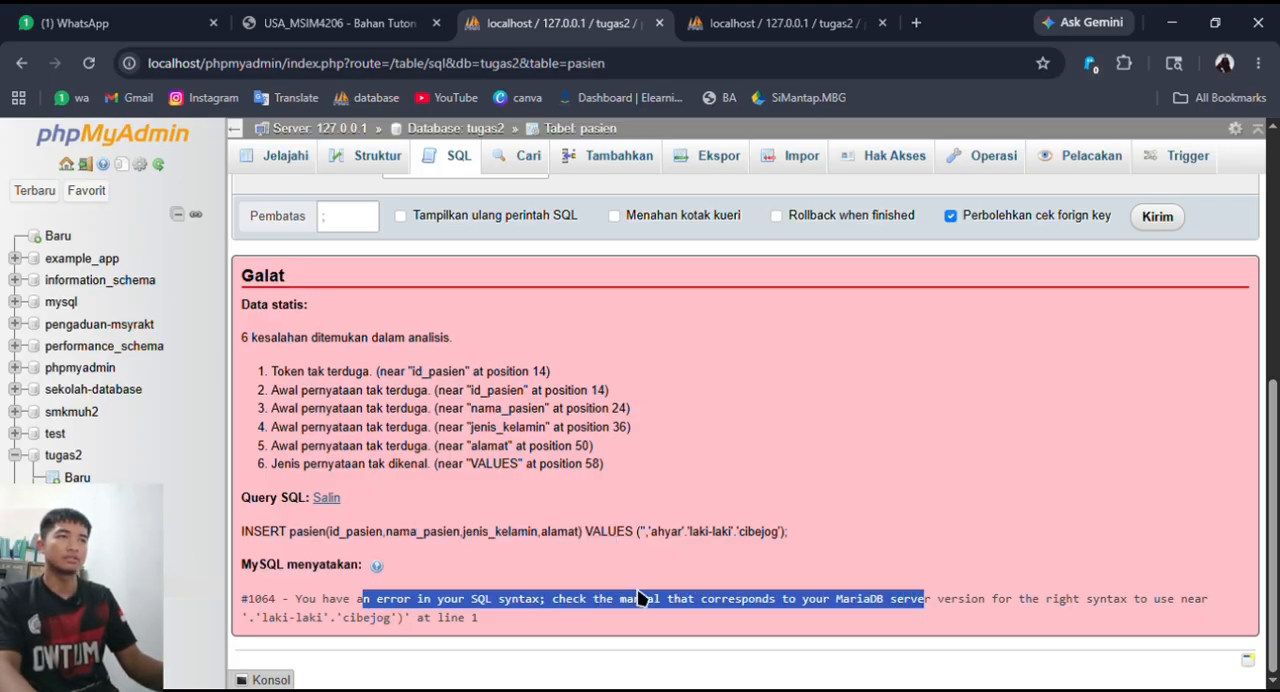
scroll(640, 595, up, 2)
scroll(640, 595, down, 3)
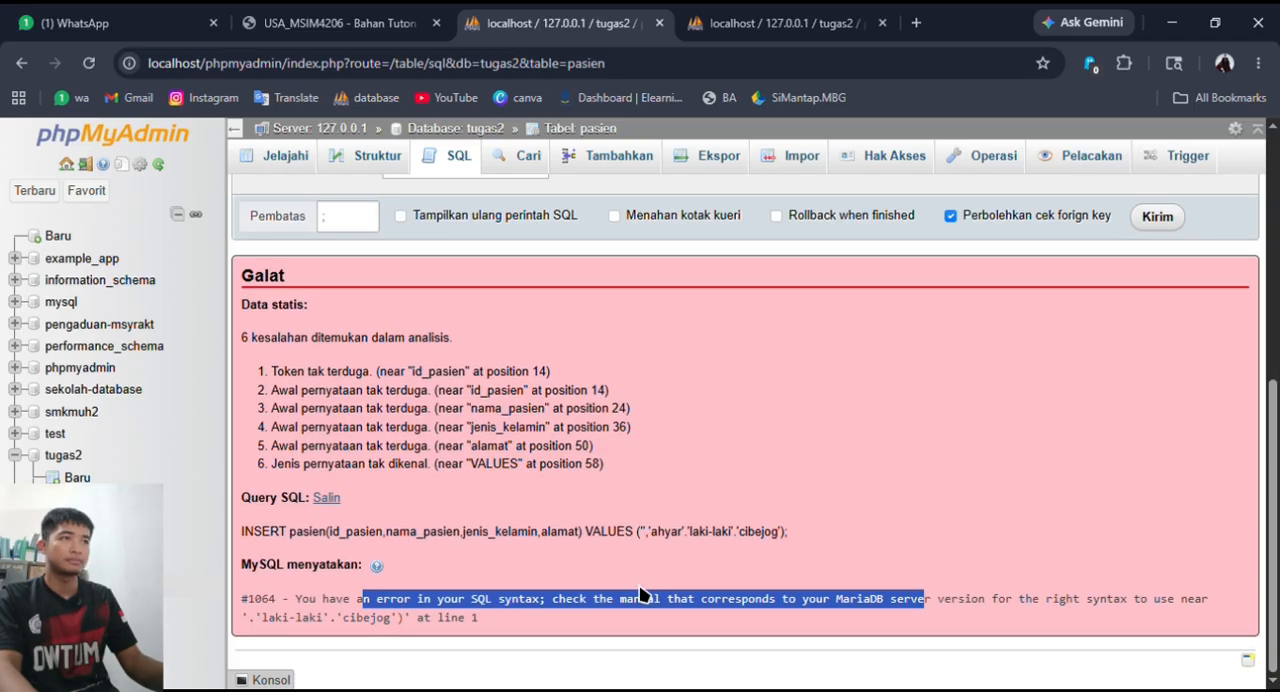
scroll(640, 595, up, 5)
drag(882, 250, 822, 262)
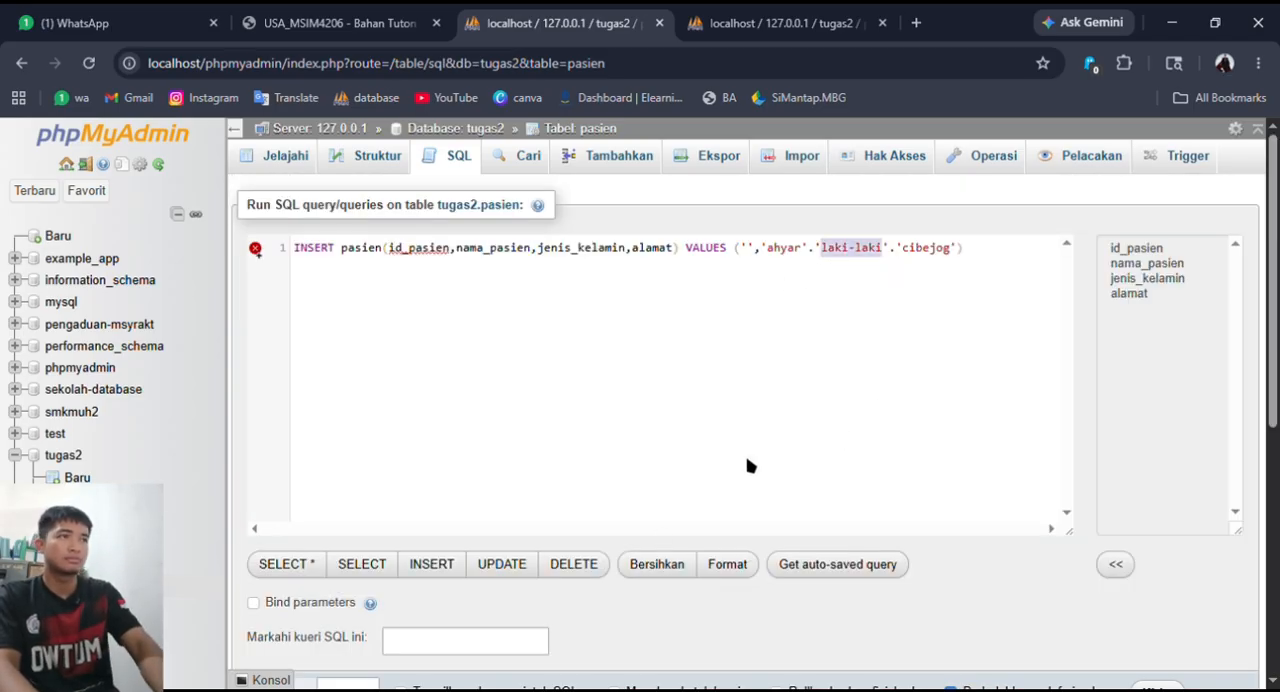
text(laki-laki)
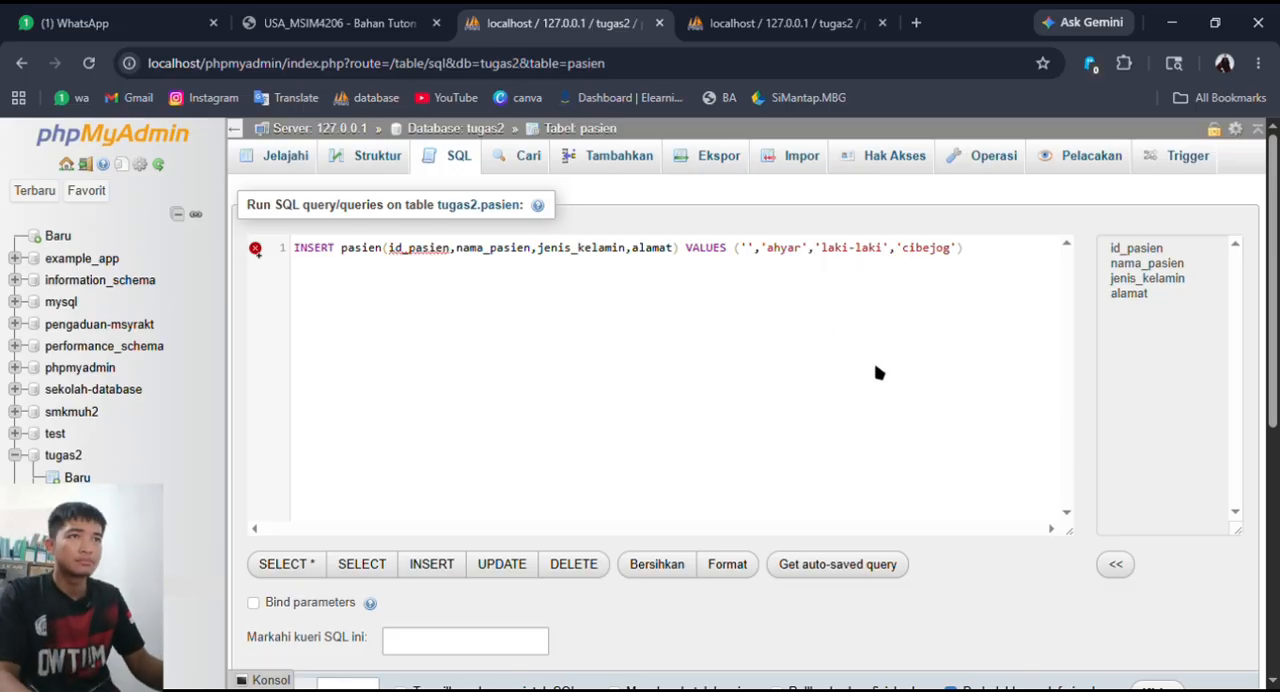
scroll(888, 440, down, 5)
click(1160, 320)
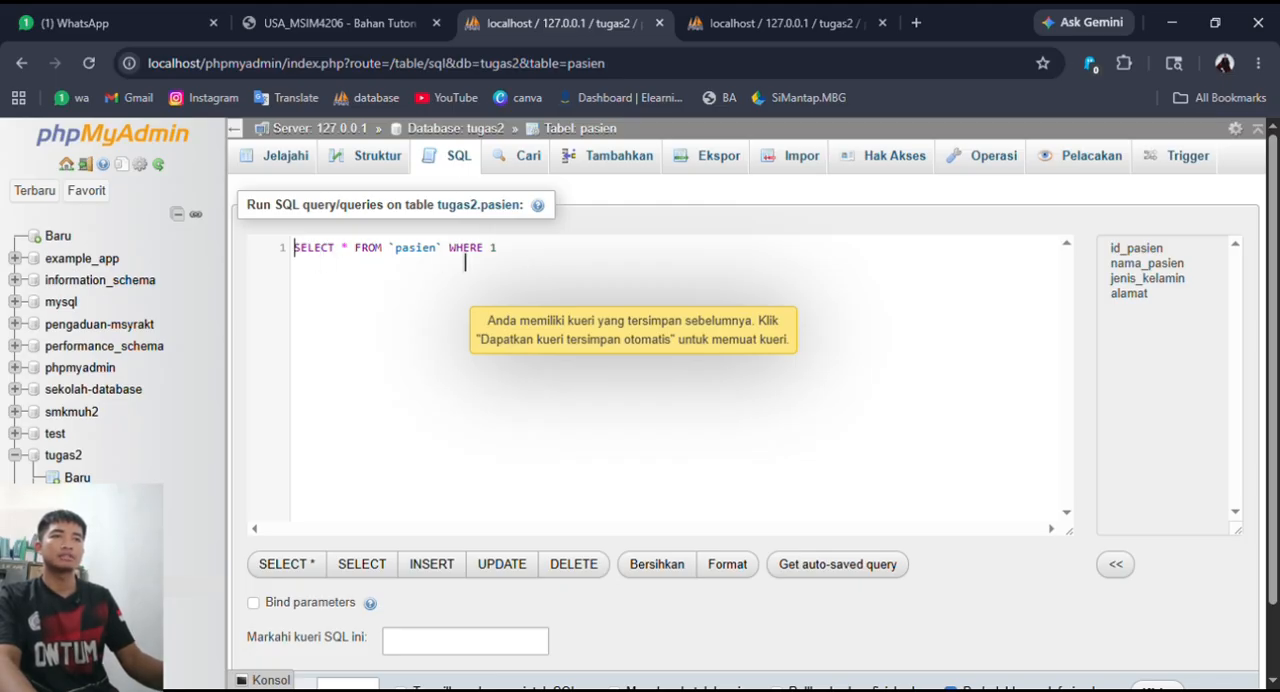
- Remove WHERE 1 from the default SELECT query on pasien and run it
drag(450, 250, 497, 250)
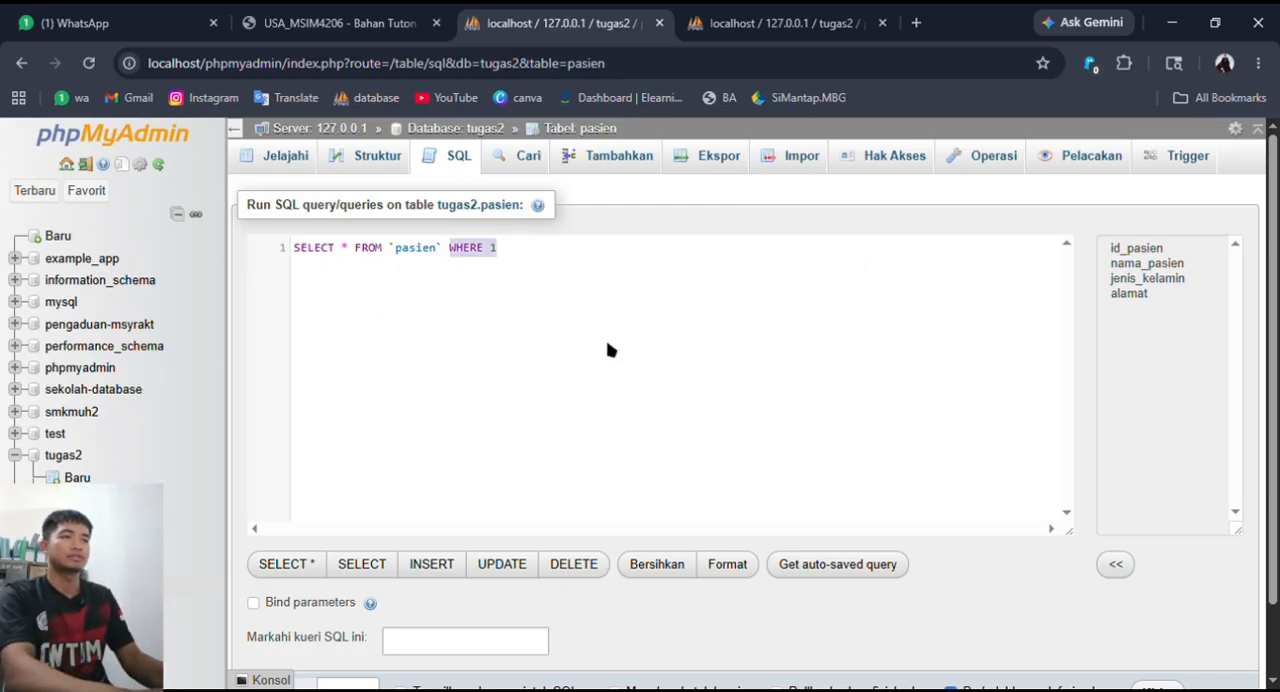
key(BackSpace)
scroll(874, 494, down, 2)
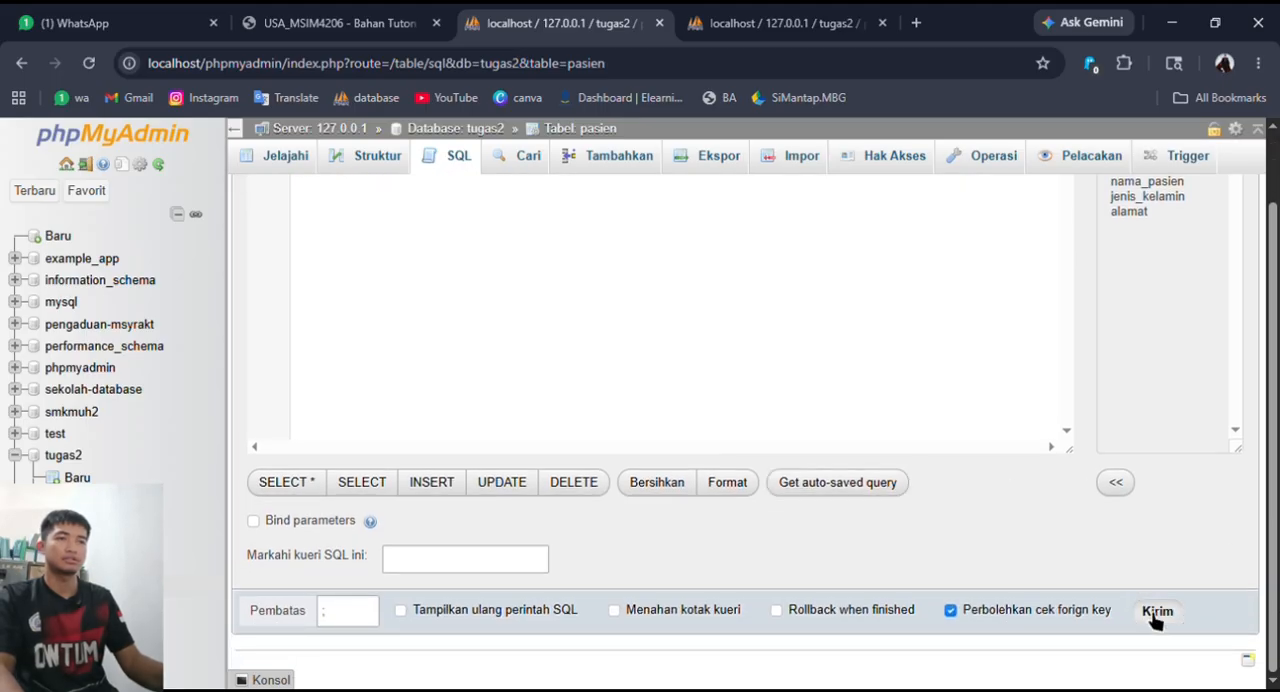
click(1157, 612)
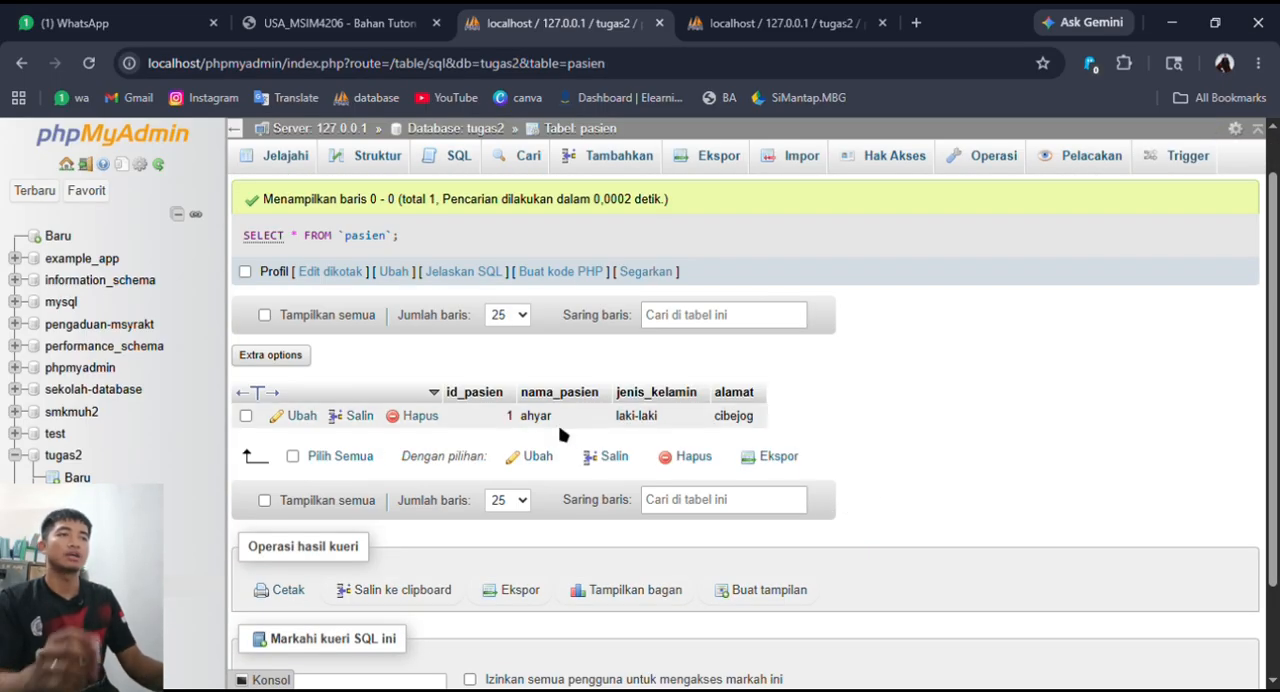
- Examine the inserted pasien record and the SELECT statement that returned it
drag(794, 431, 497, 432)
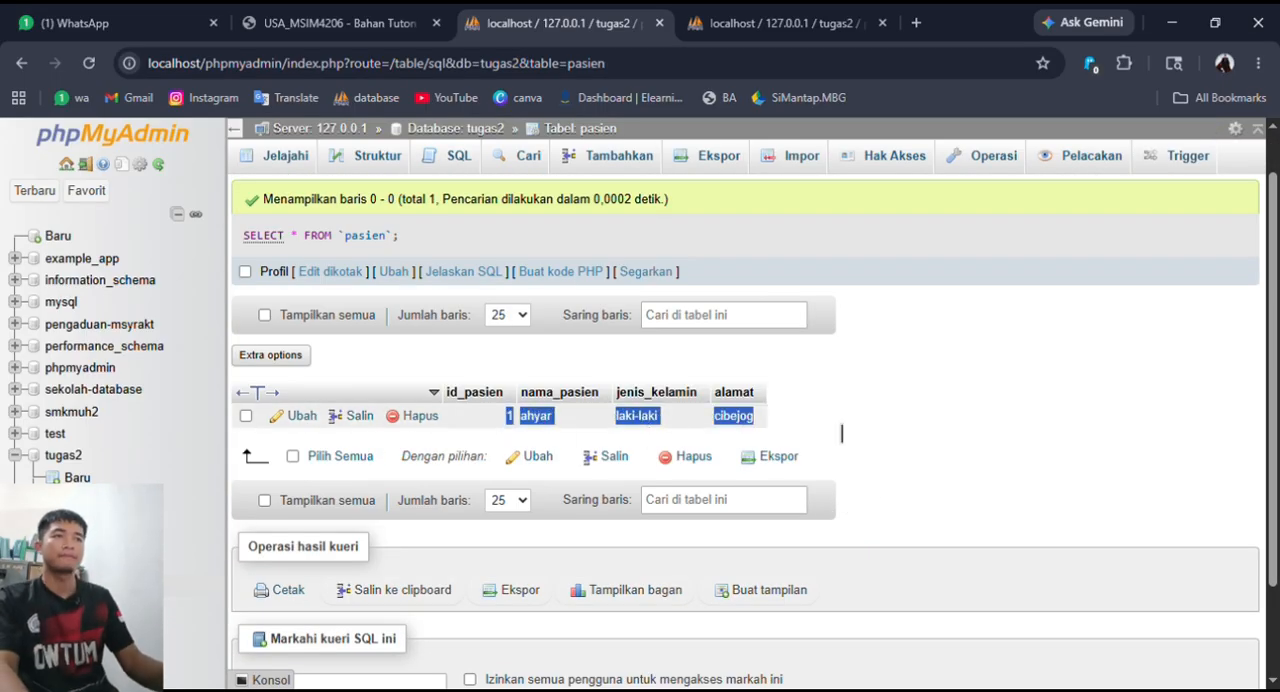
click(842, 432)
scroll(826, 432, down, 1)
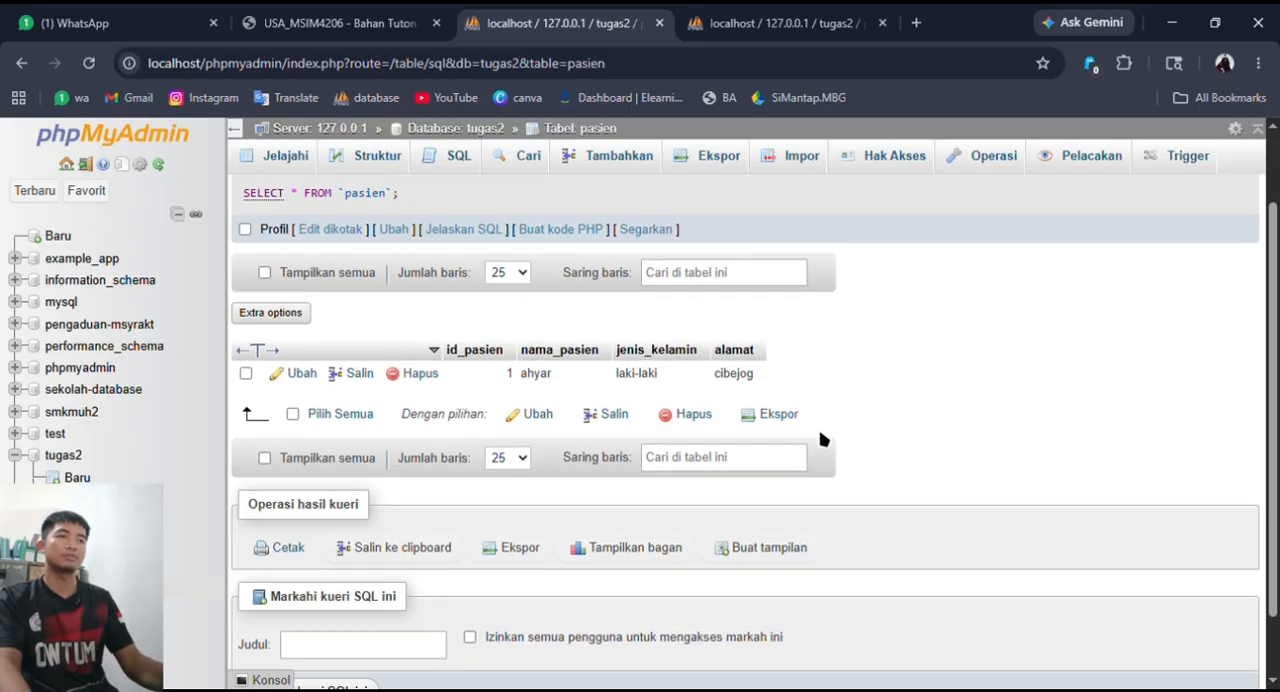
scroll(822, 439, up, 1)
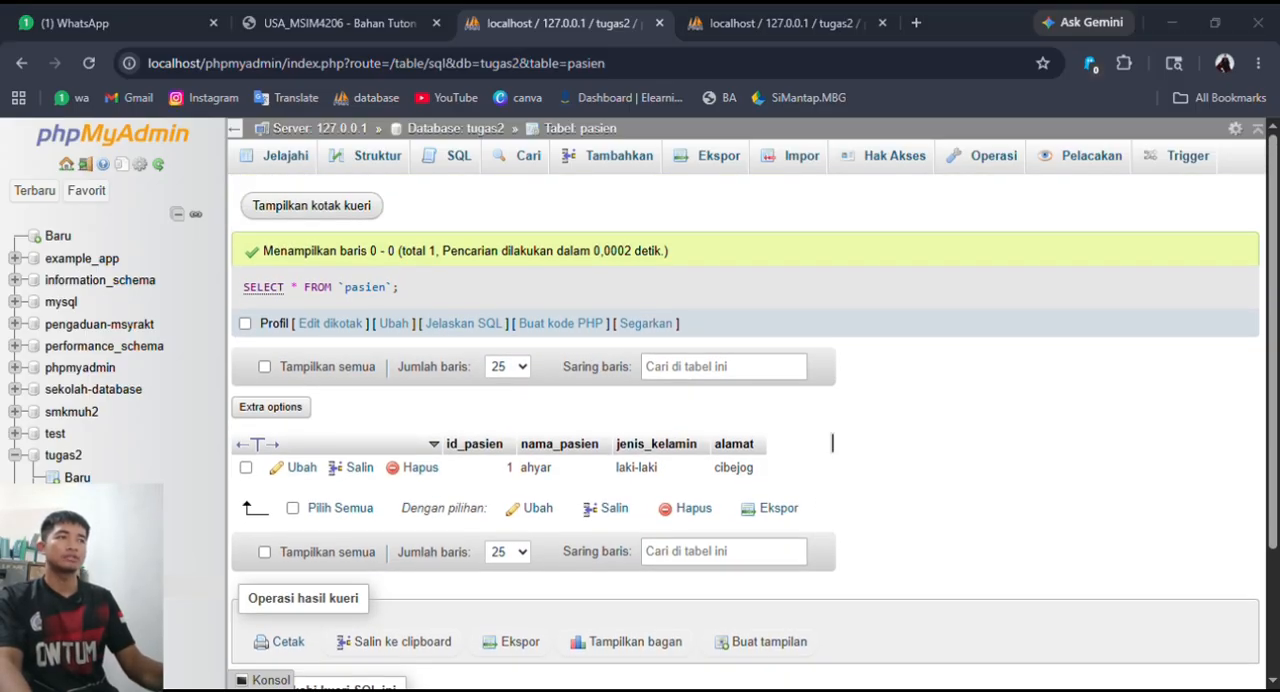
click(748, 380)
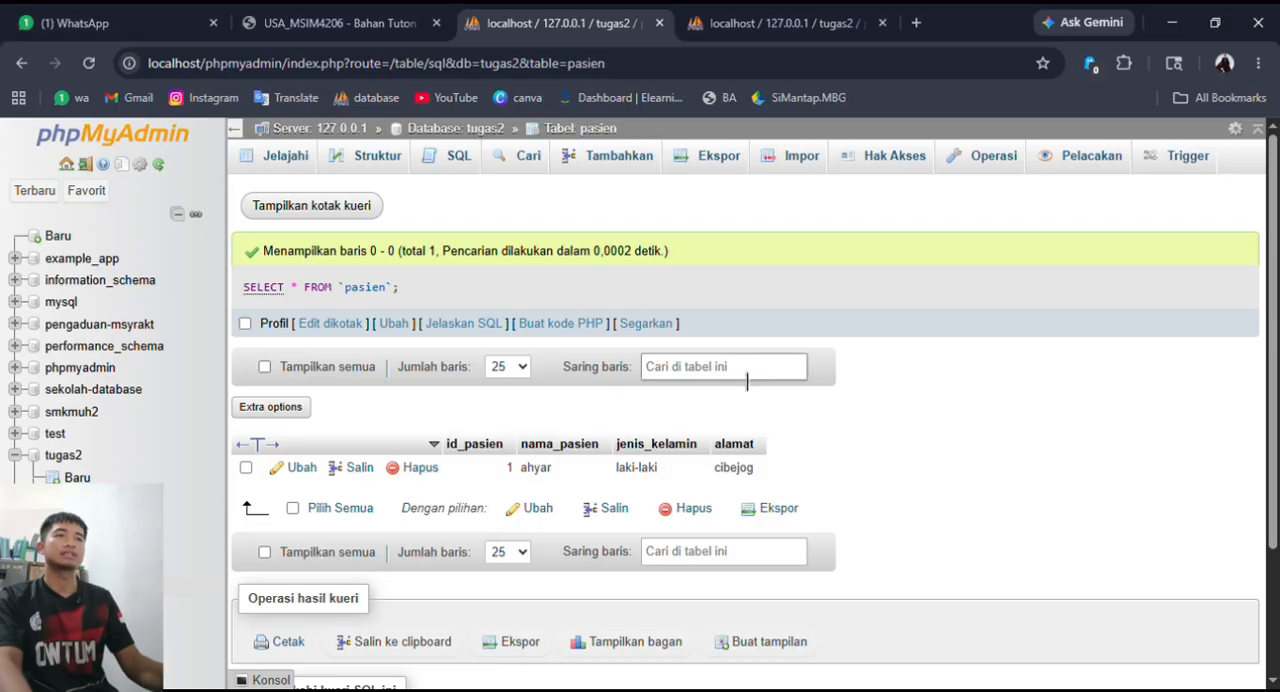
click(880, 419)
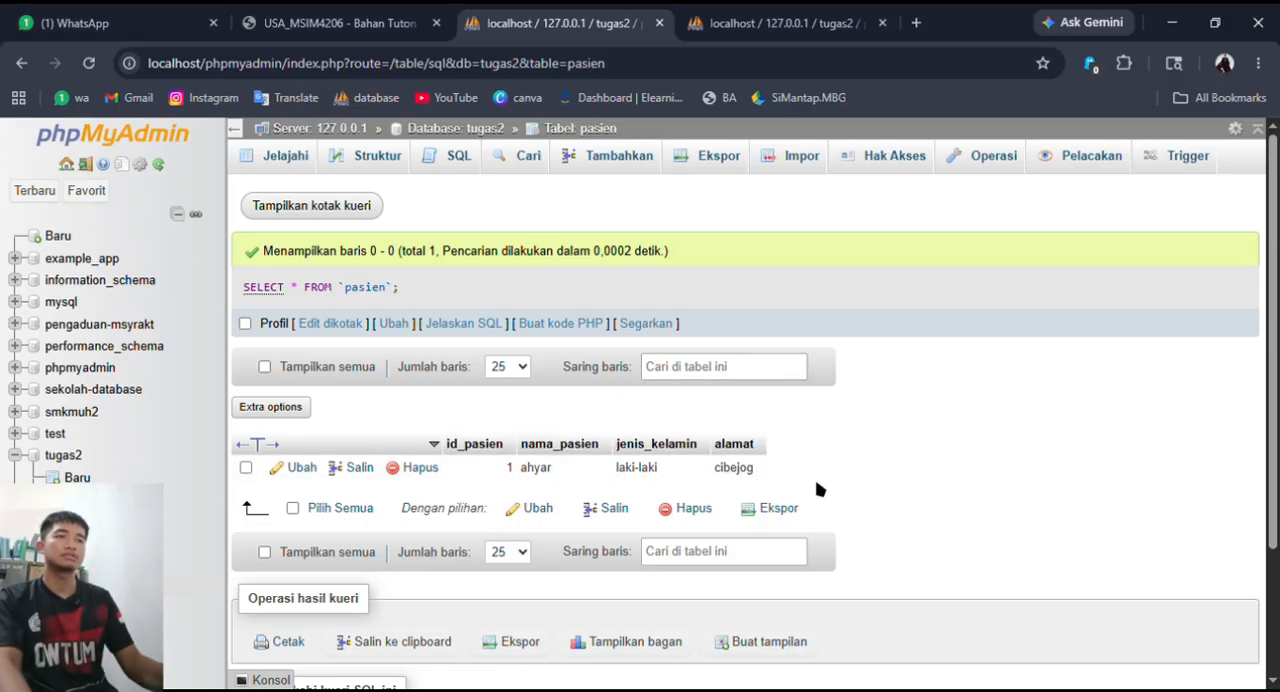
drag(820, 488, 497, 480)
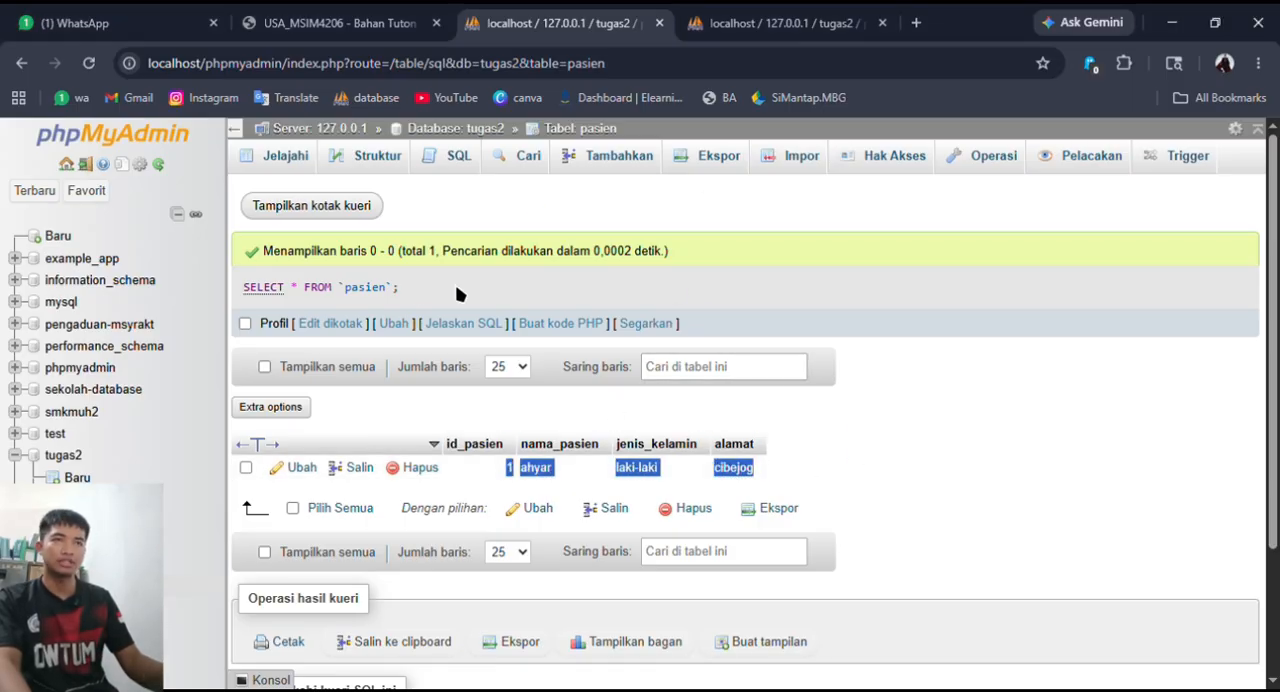
drag(418, 292, 236, 298)
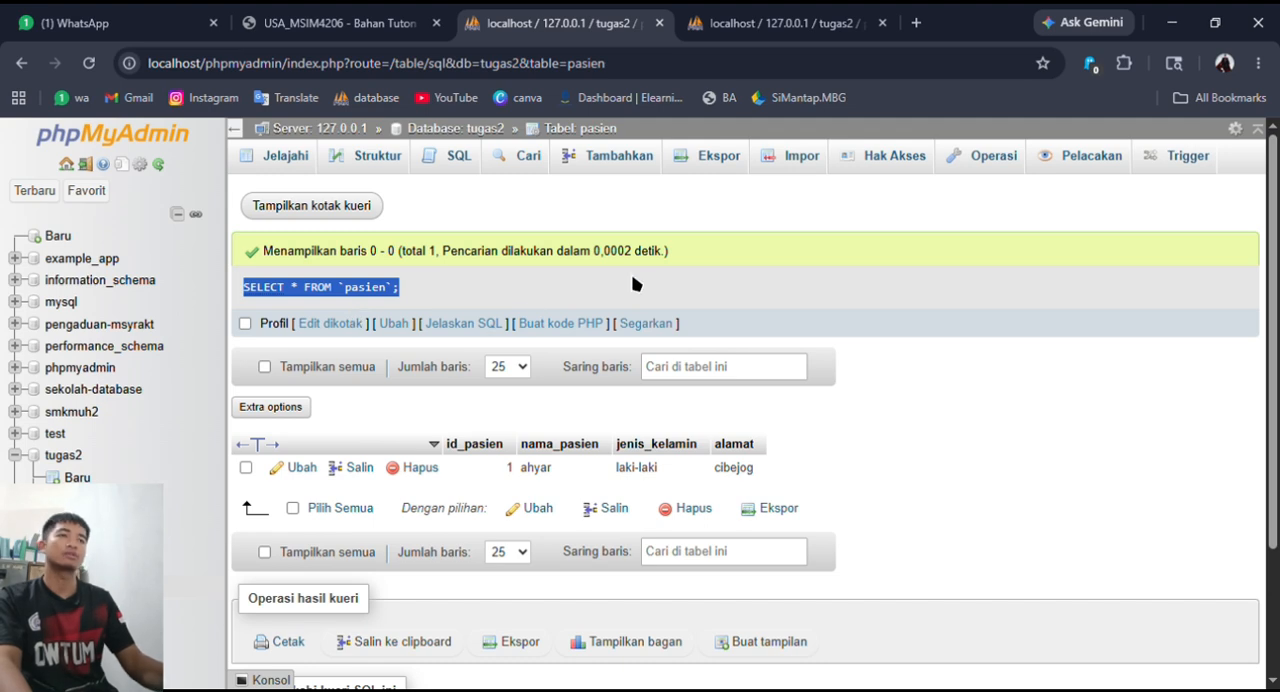
click(882, 470)
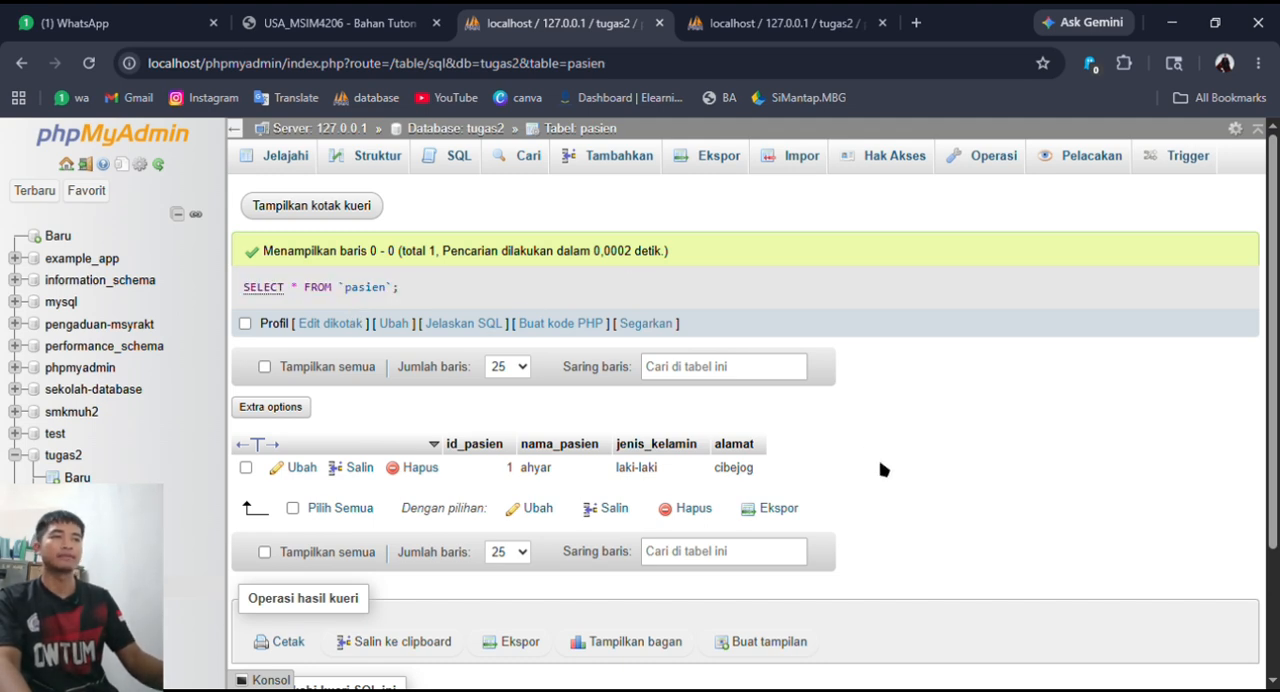
click(773, 385)
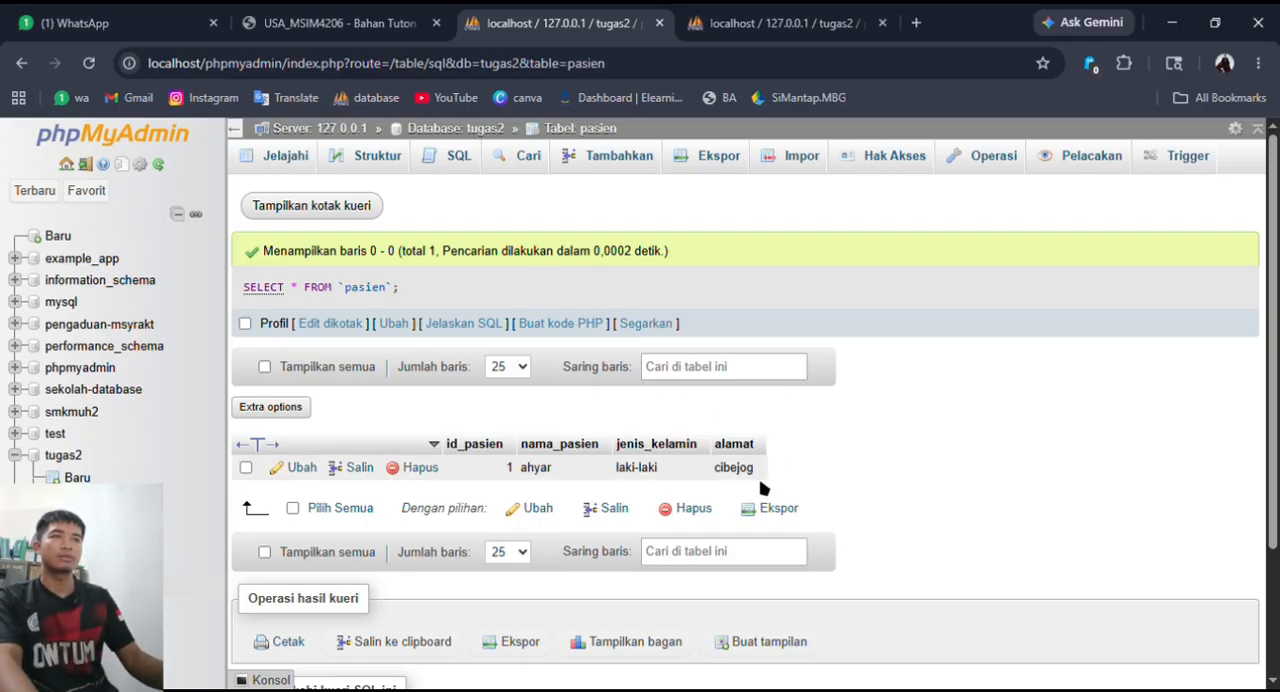
- Insert another pasien record through the insert form with the patient's name, jenis_kelamin laki-laki and the patient's address
click(459, 163)
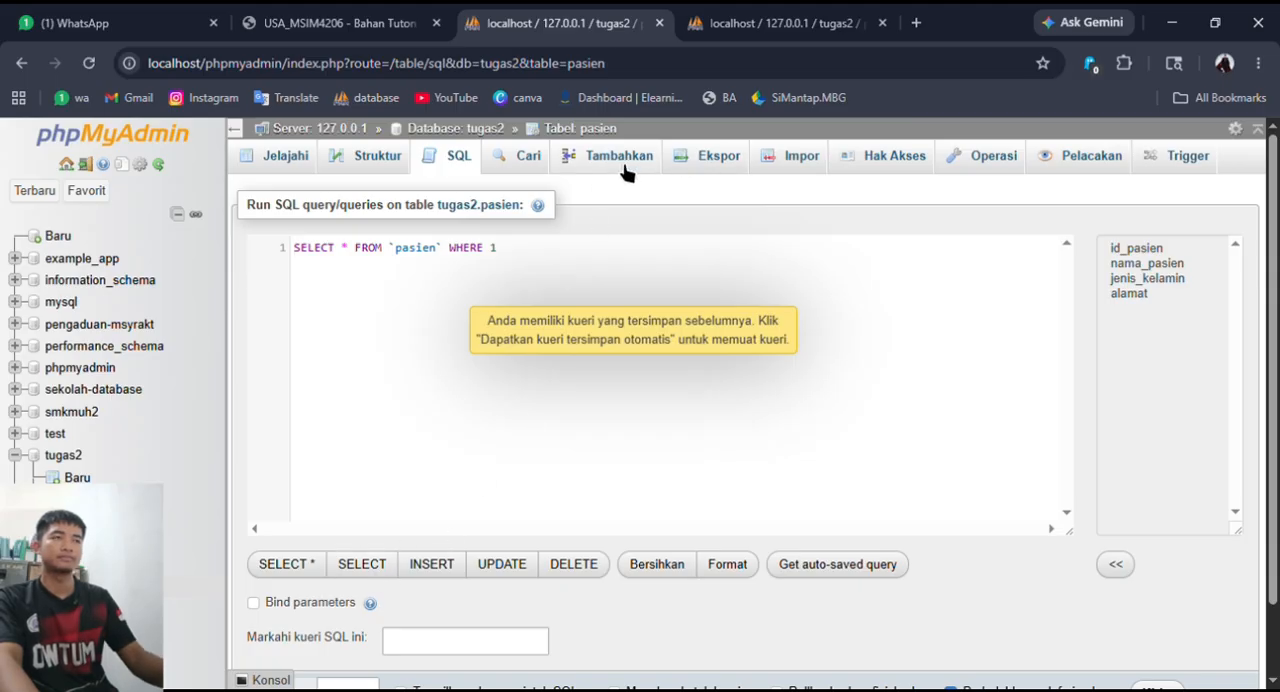
click(625, 165)
click(790, 284)
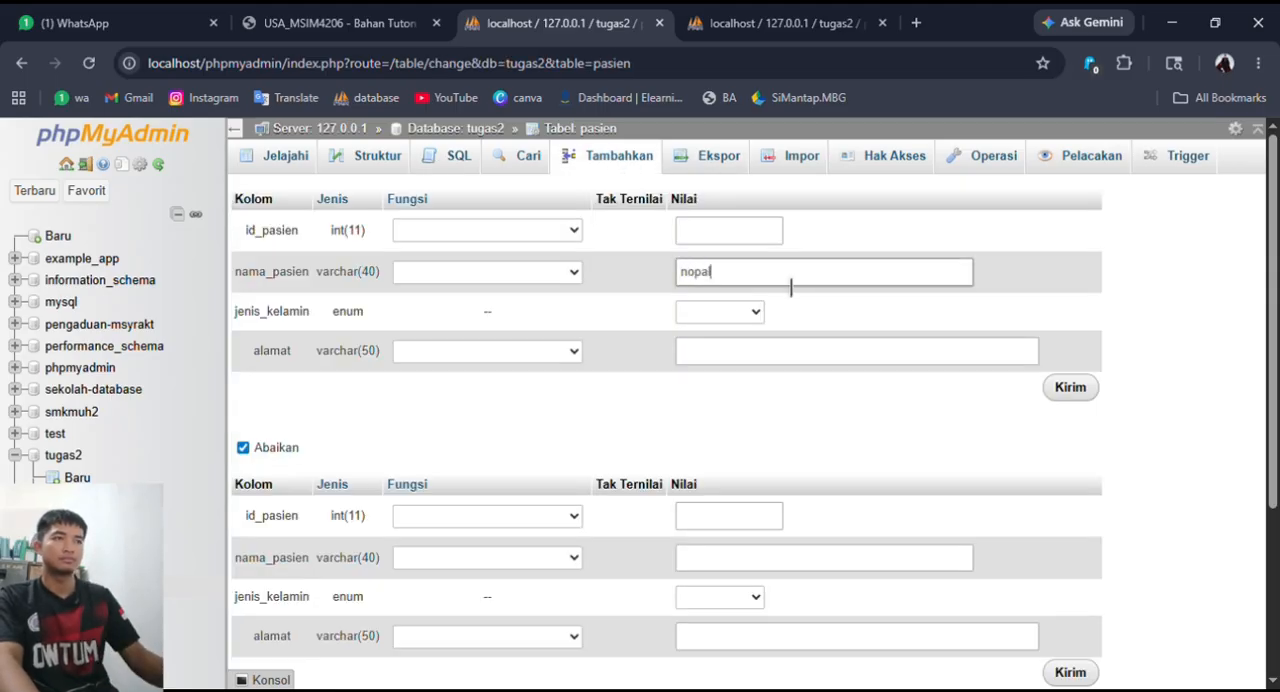
click(758, 309)
click(752, 382)
click(737, 320)
click(737, 359)
click(771, 361)
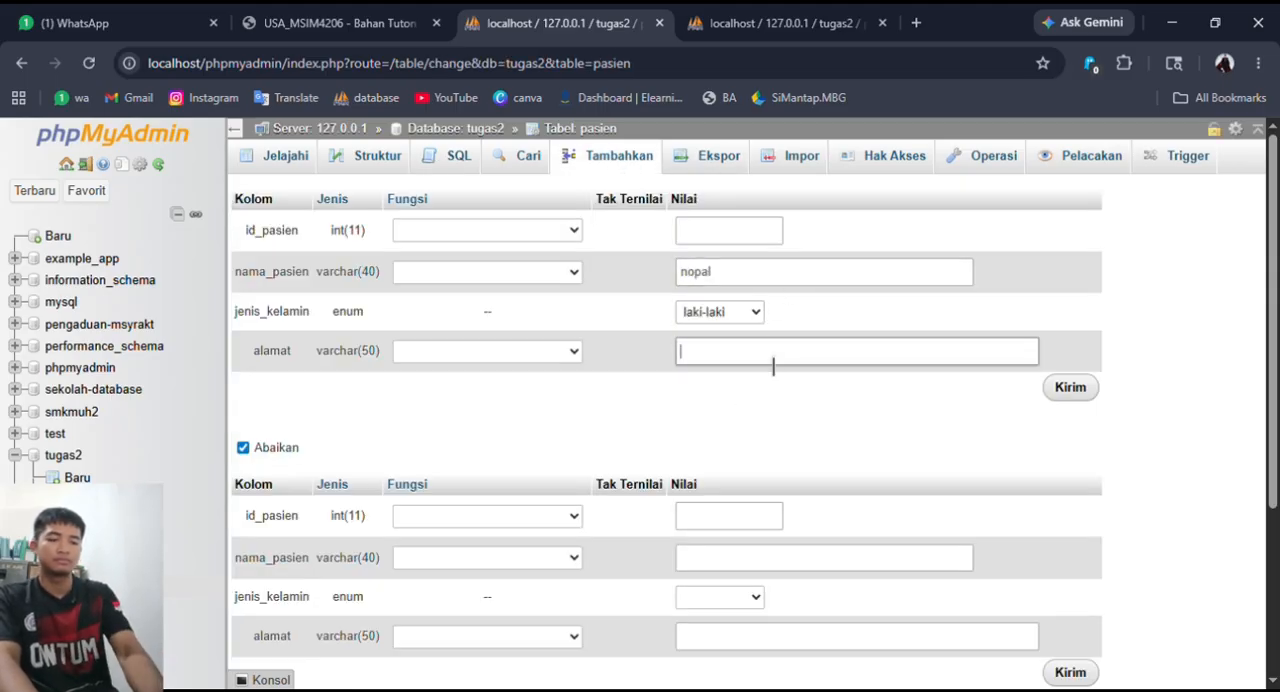
text(simpang)
scroll(764, 440, down, 2)
- Insert a further pasien record with the patient's name, jenis_kelamin perempuan and the patient's address
click(800, 280)
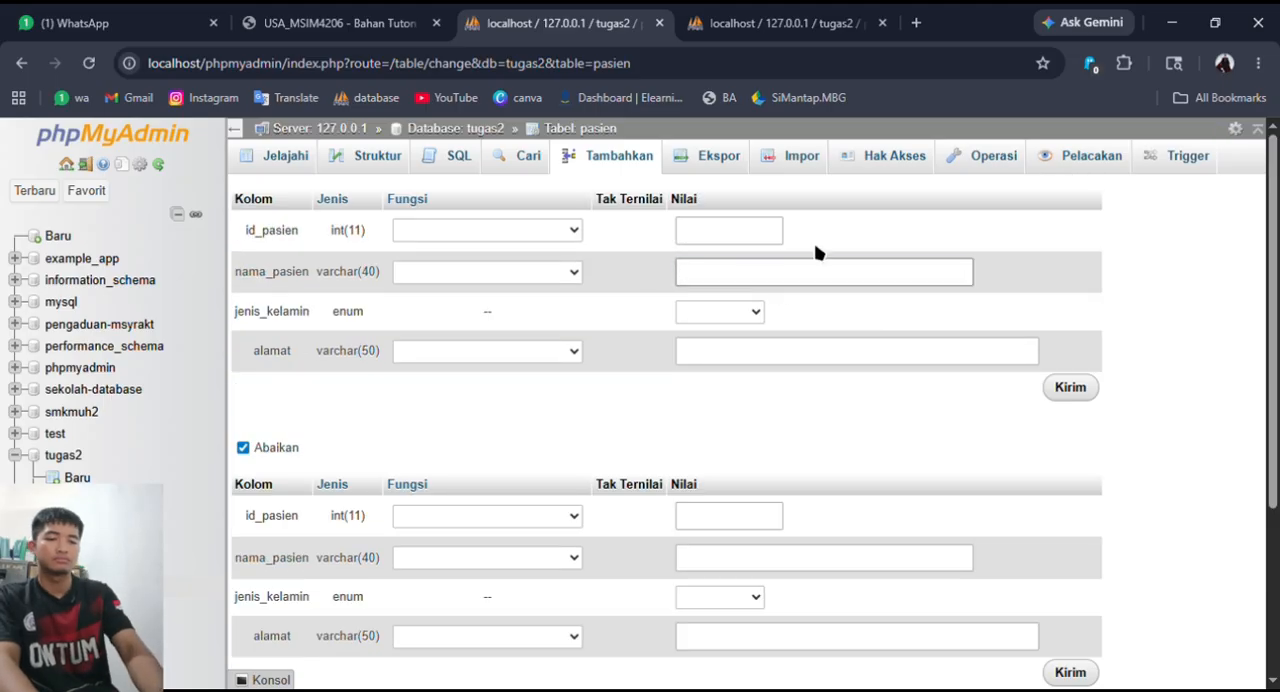
click(735, 314)
click(737, 387)
click(780, 356)
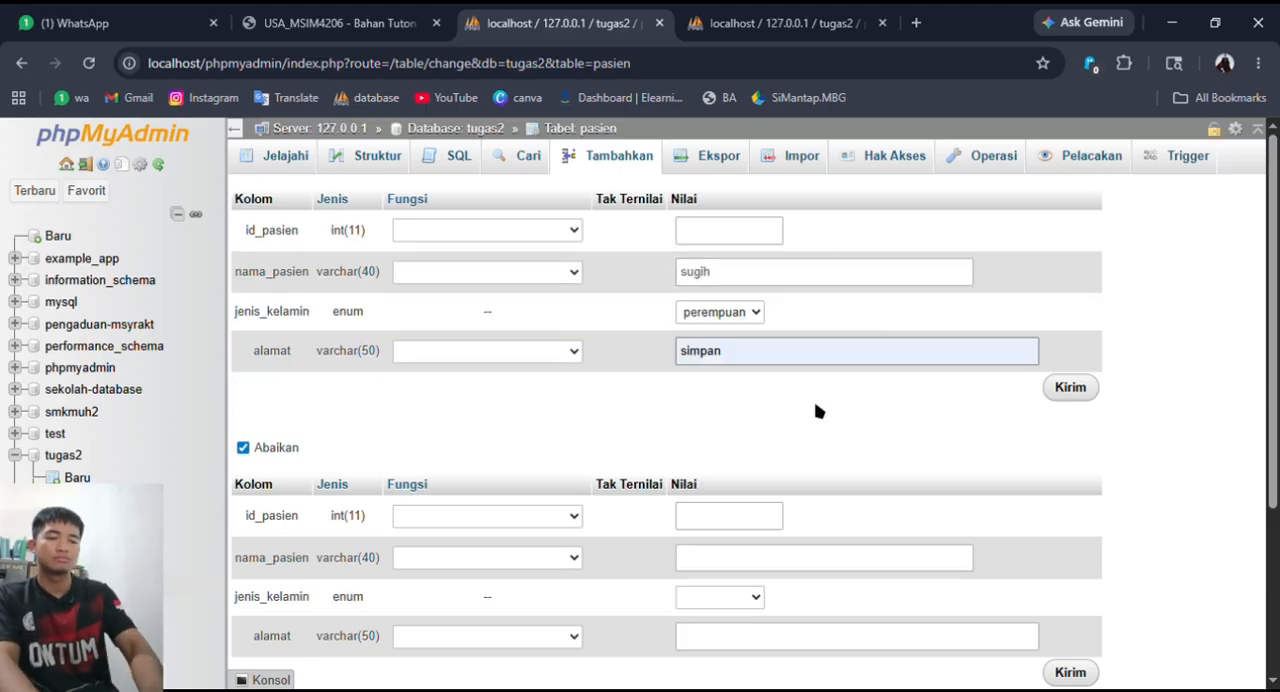
text(baru)
click(1070, 387)
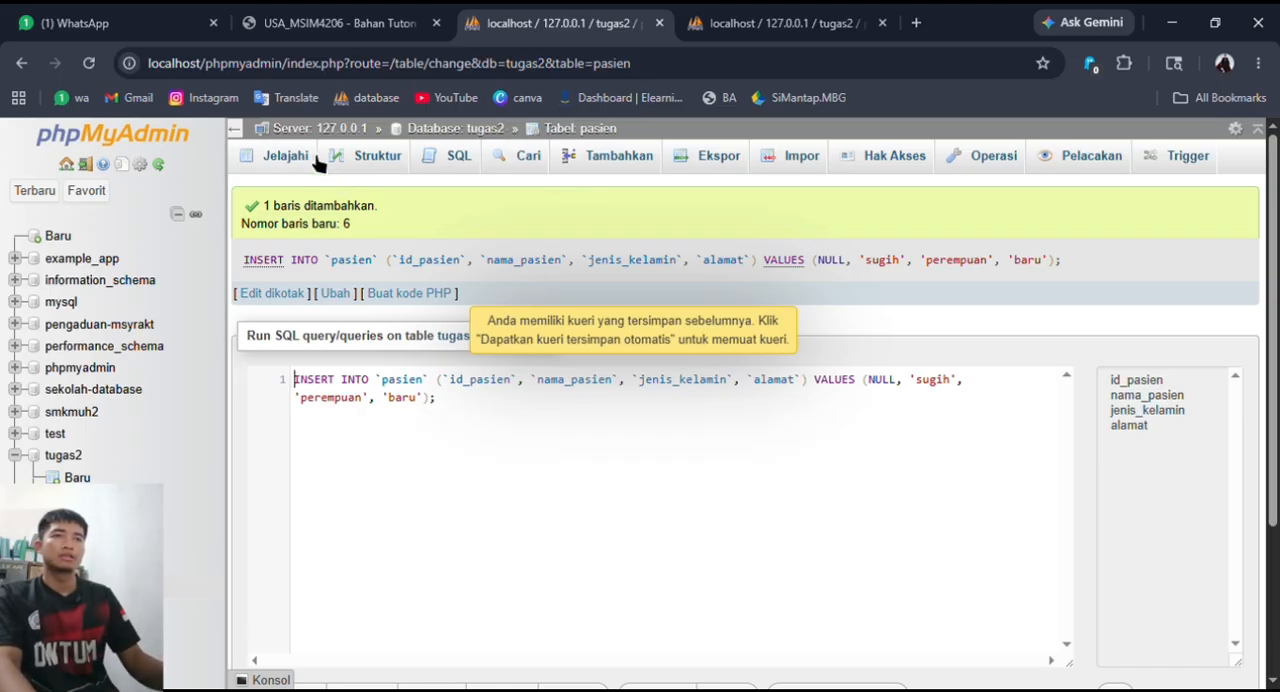
scroll(571, 408, down, 1)
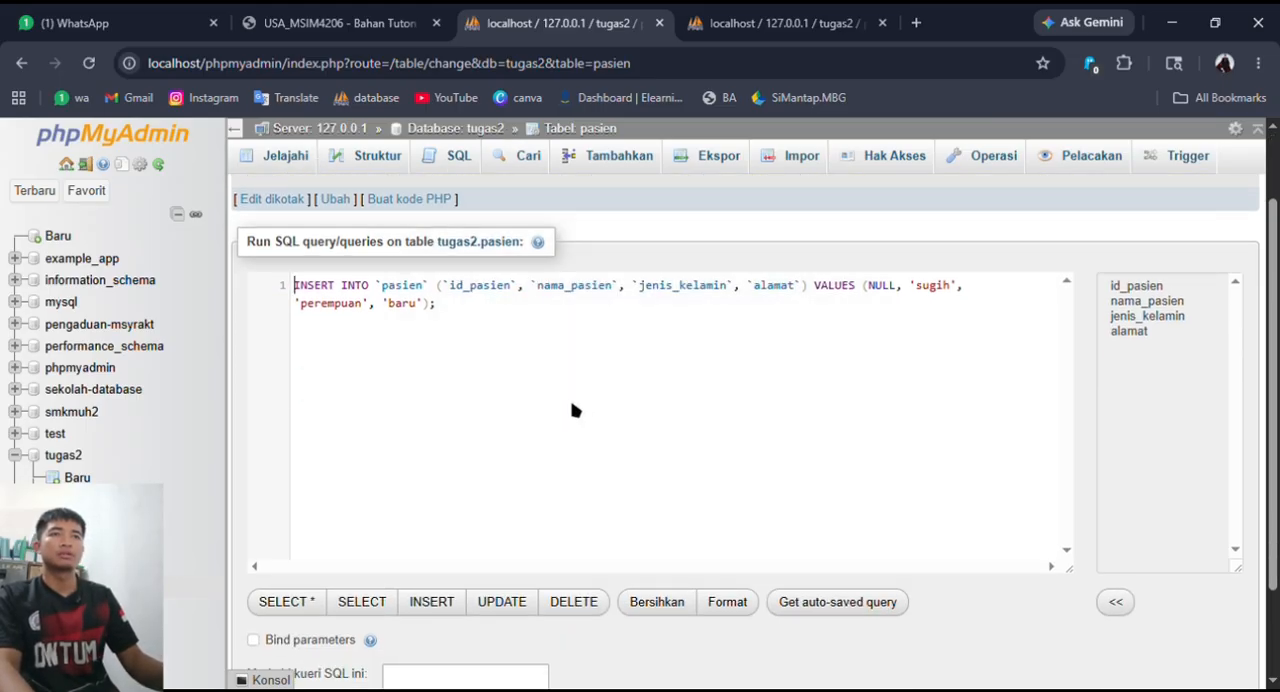
scroll(571, 408, up, 1)
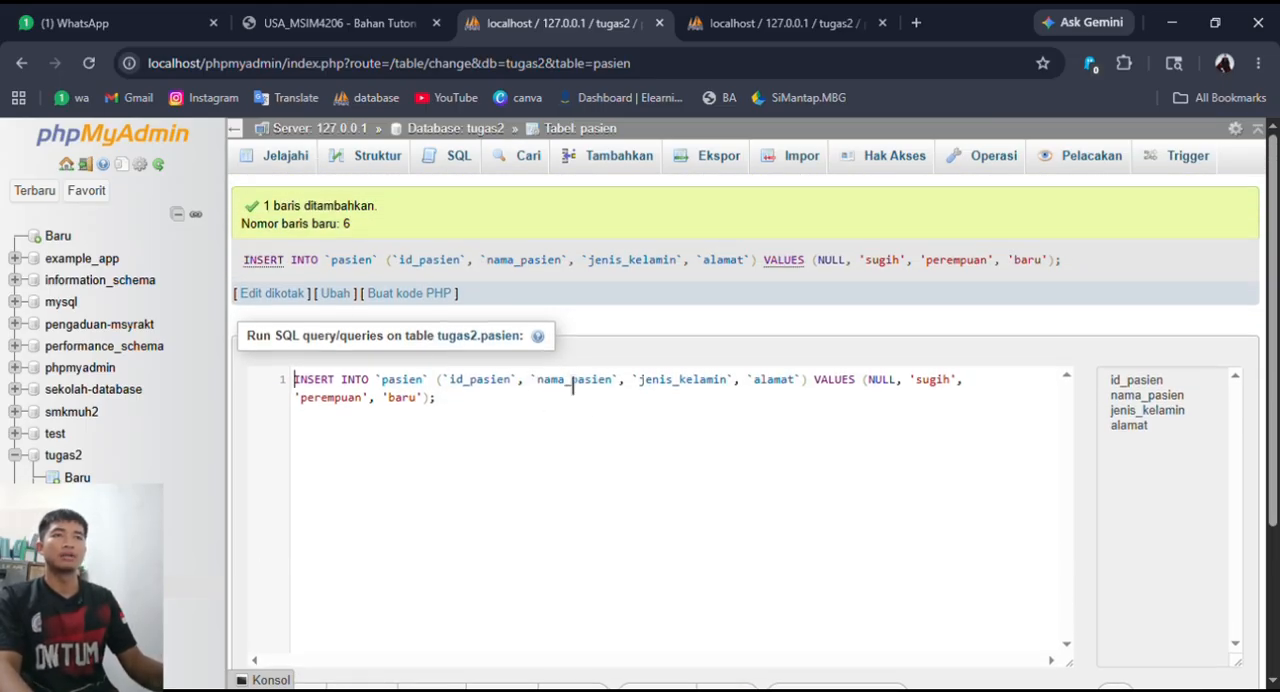
scroll(571, 385, down, 1)
scroll(571, 385, up, 1)
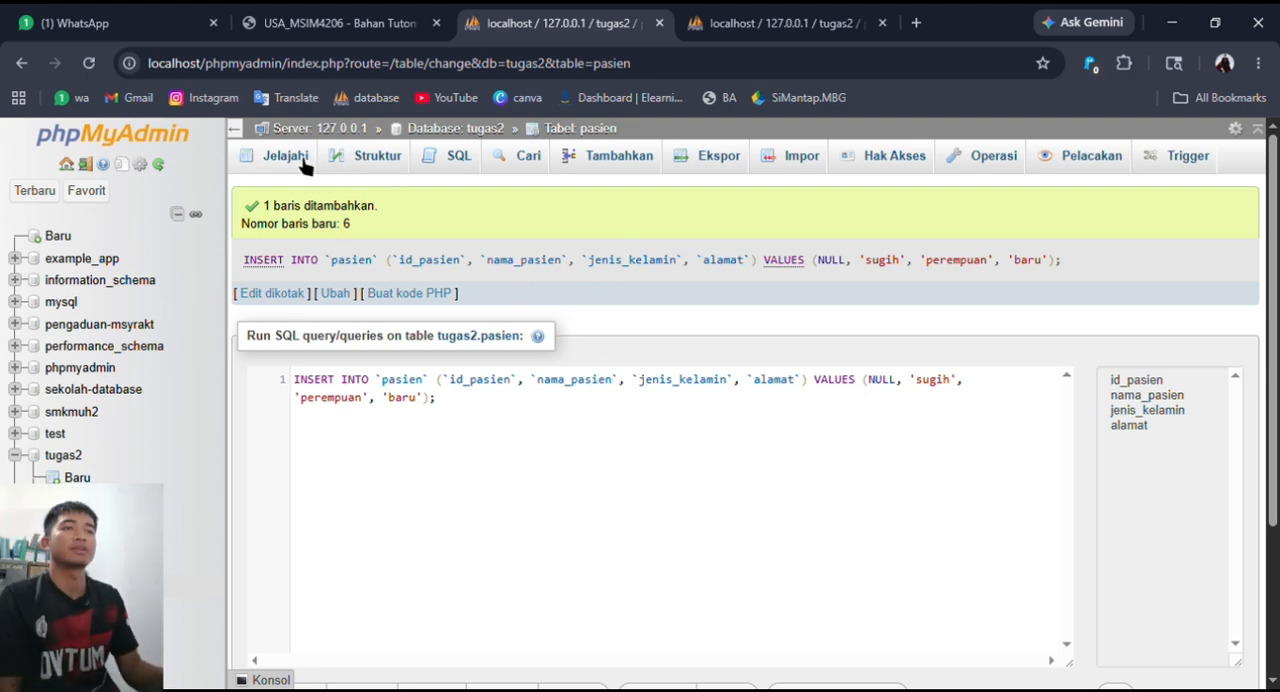
- Replace the INSERT statement in the query editor with SELECT * FROM pasien, run it and look over the listed records
key(ctrl+a)
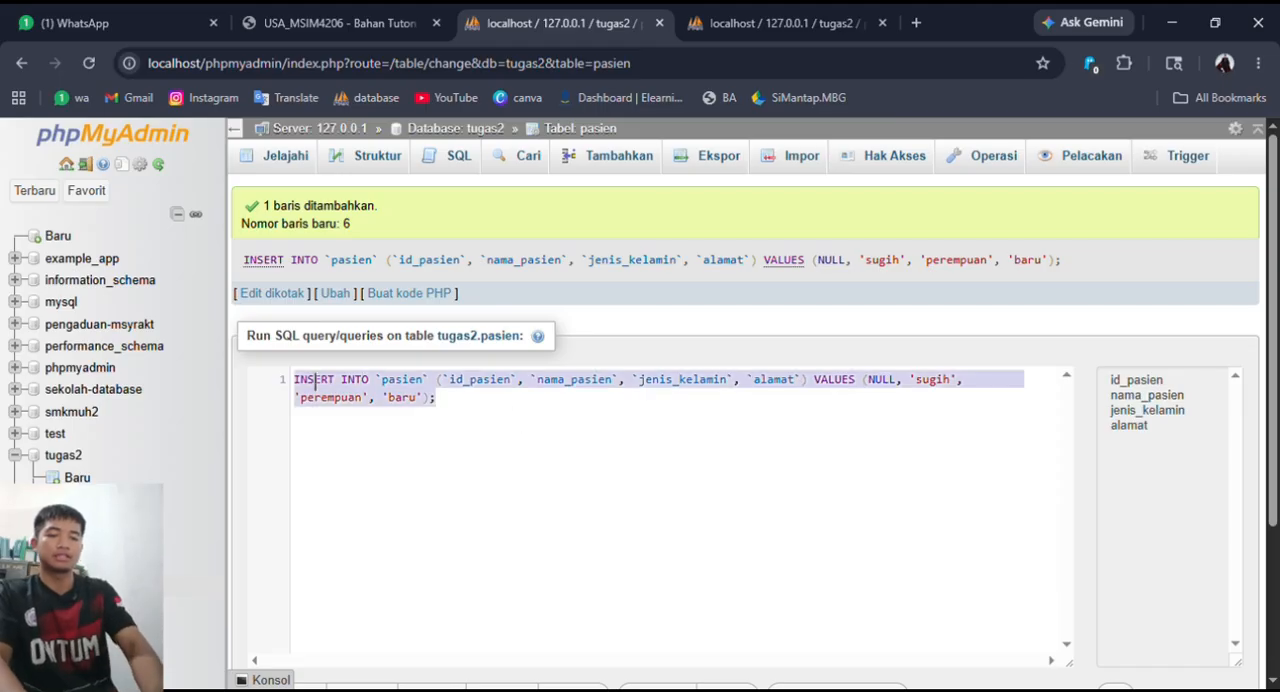
text(sel)
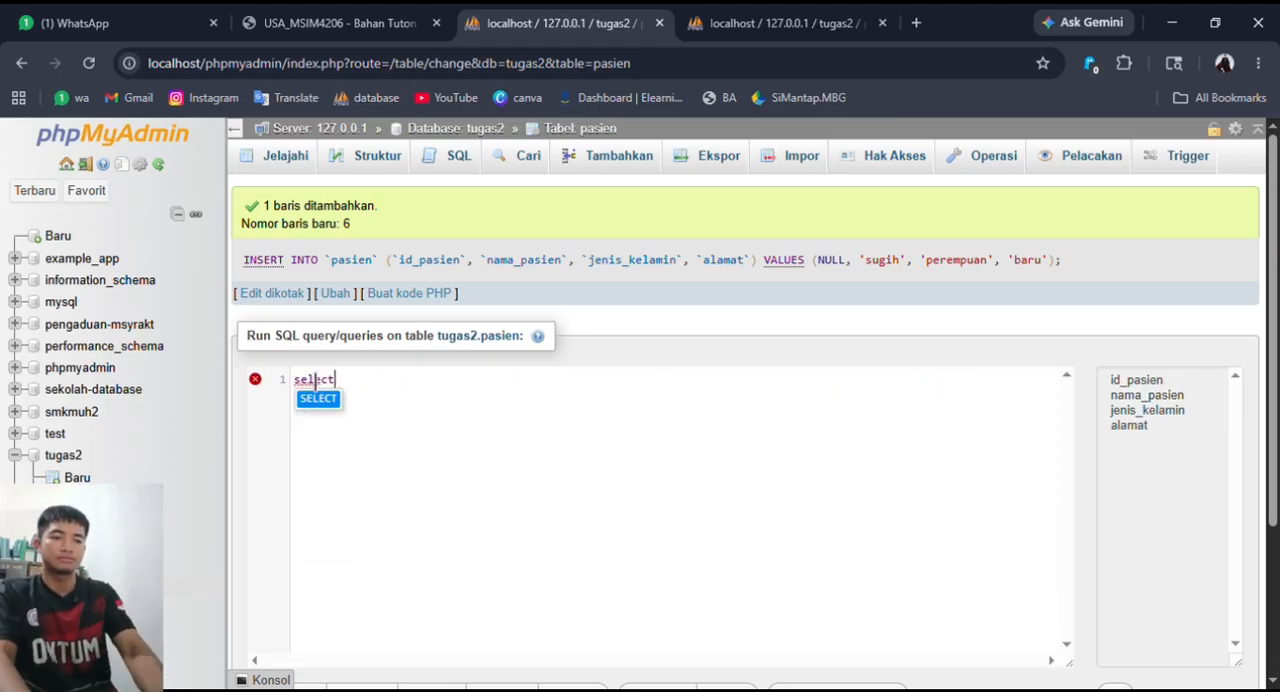
text(ect)
key(Return)
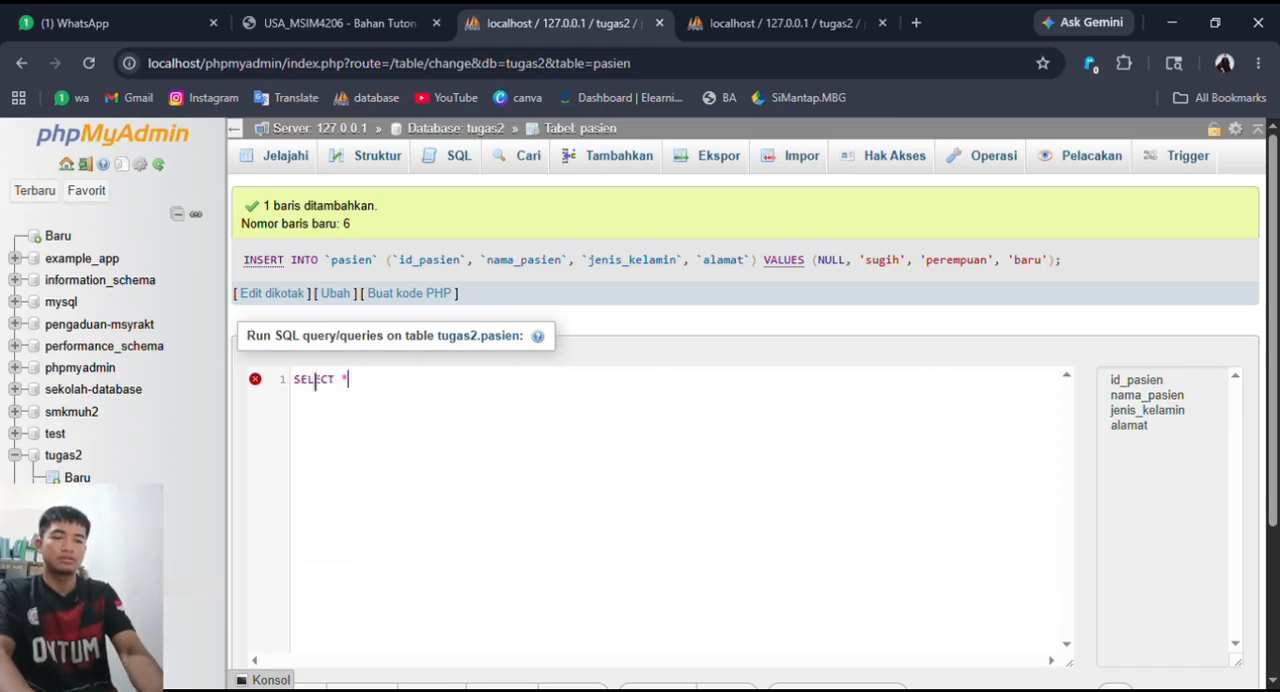
text(* fro)
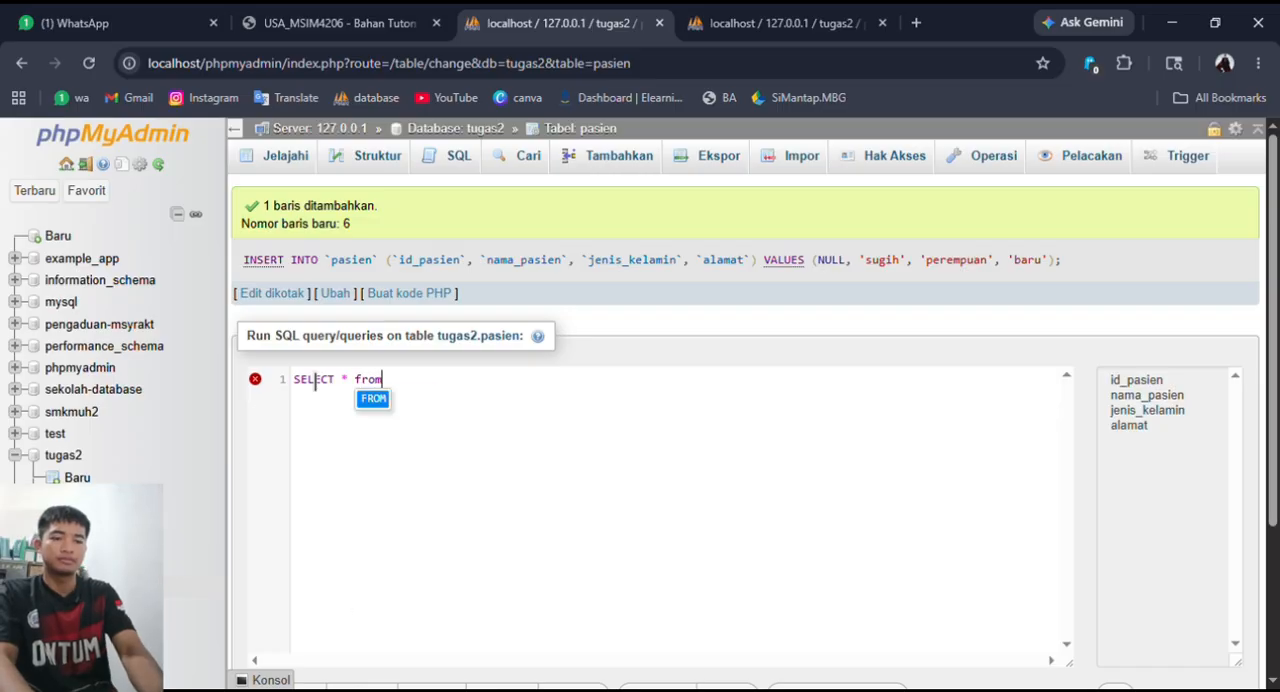
text(m)
key(Return)
text(pasien)
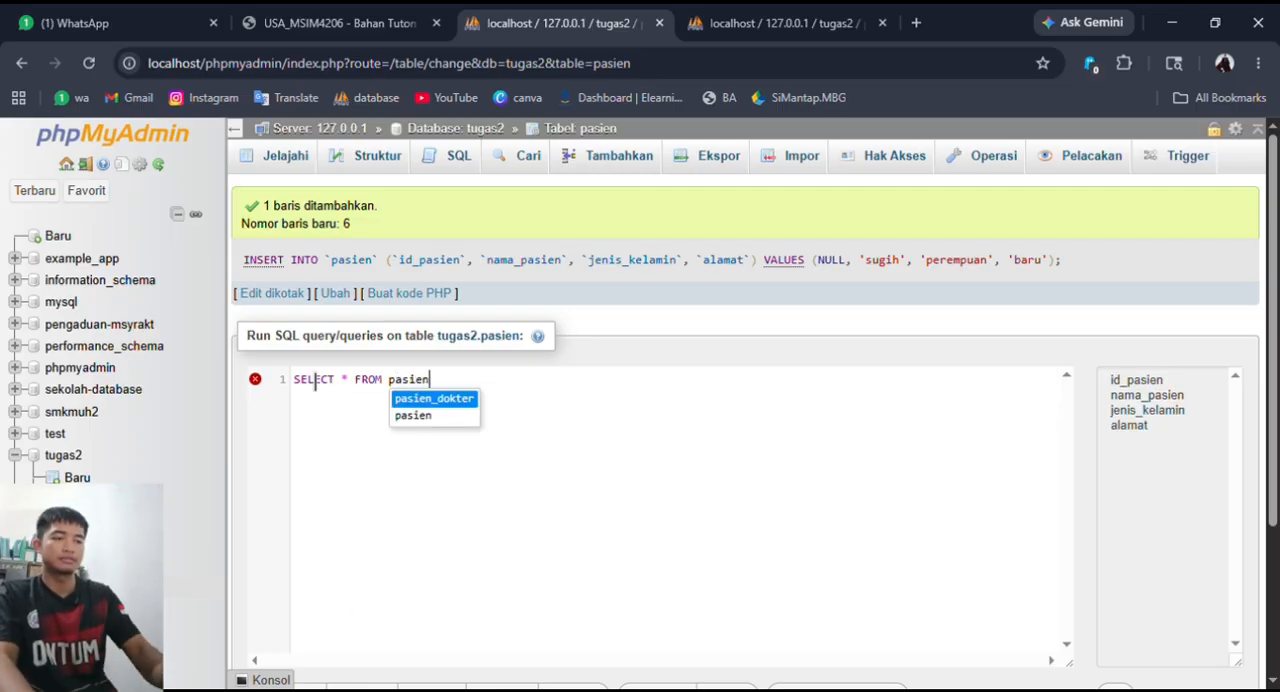
key(Return)
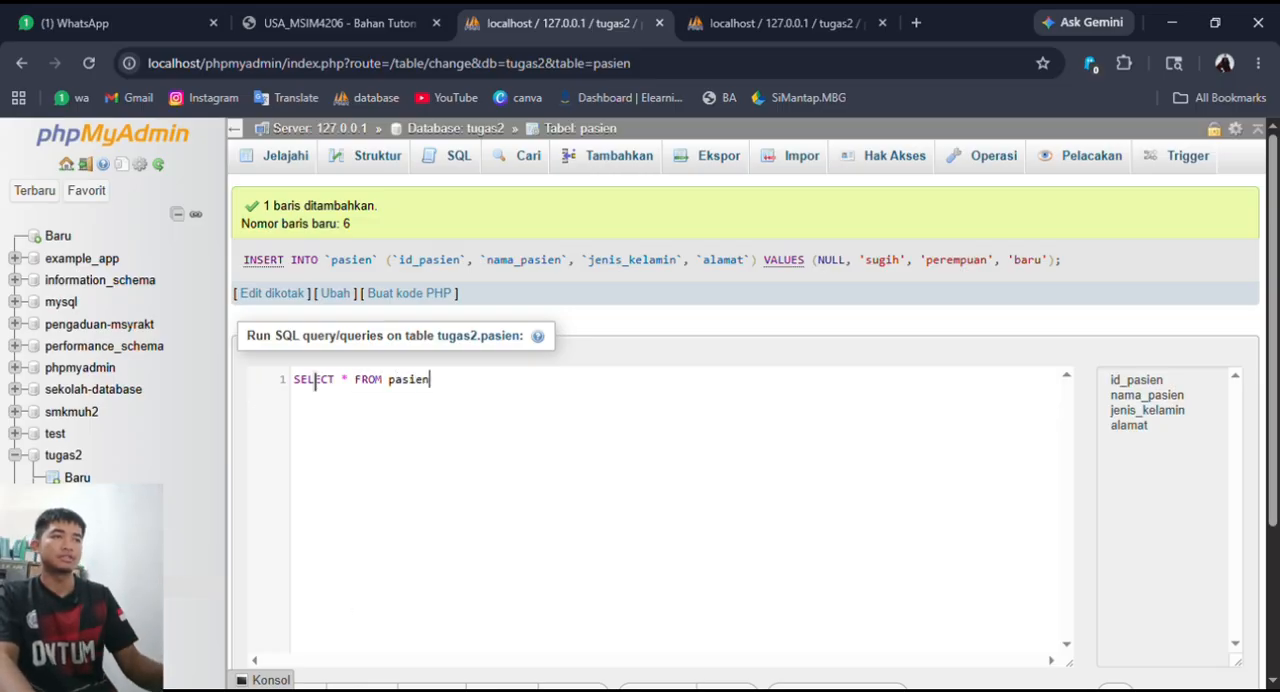
scroll(428, 403, down, 3)
click(1156, 612)
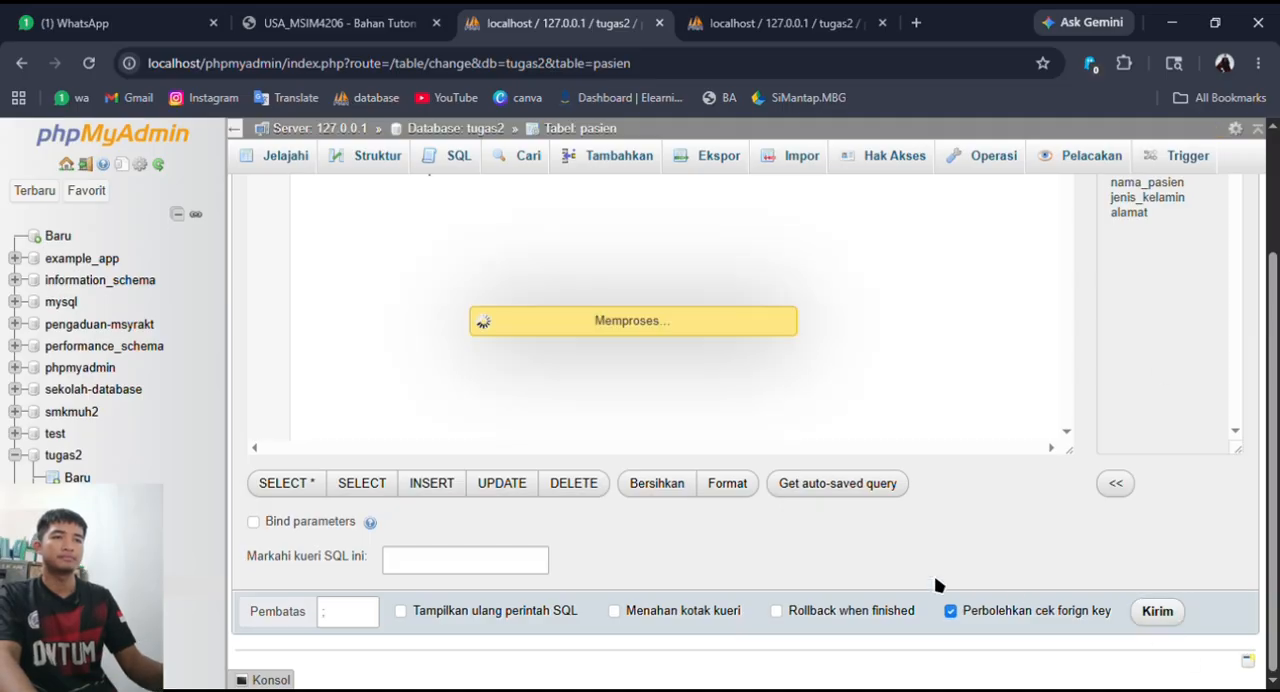
scroll(711, 523, down, 2)
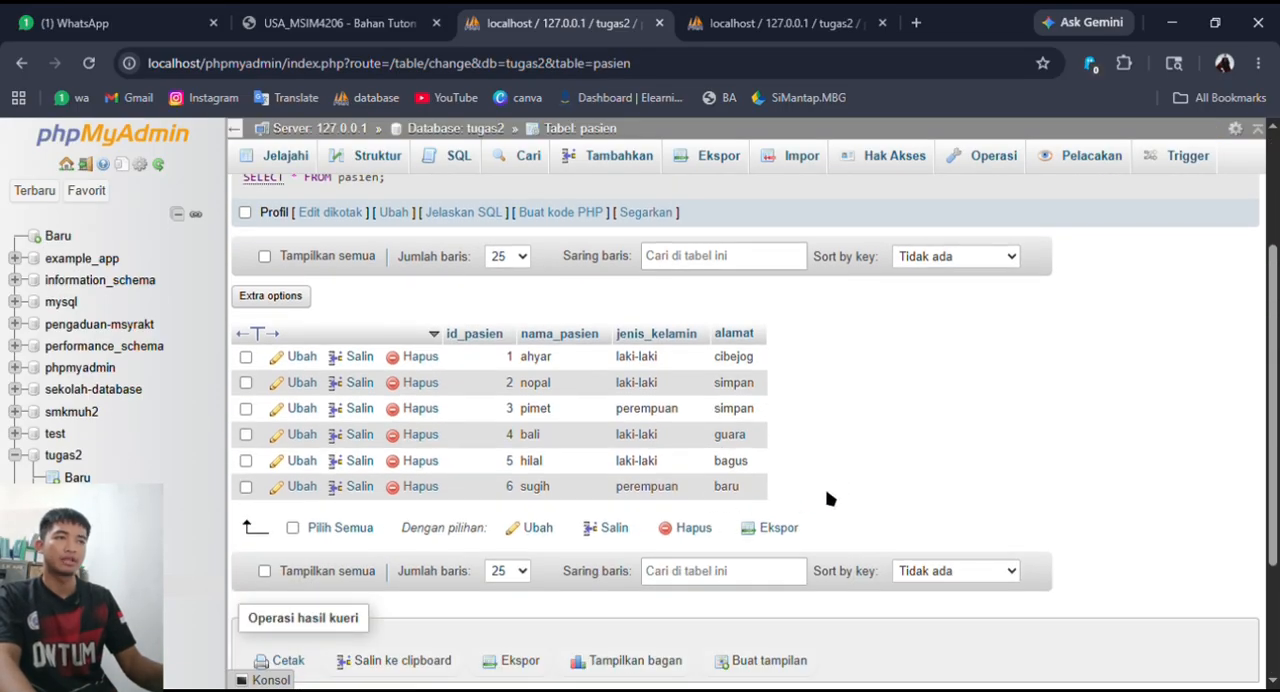
drag(777, 496, 603, 376)
click(837, 431)
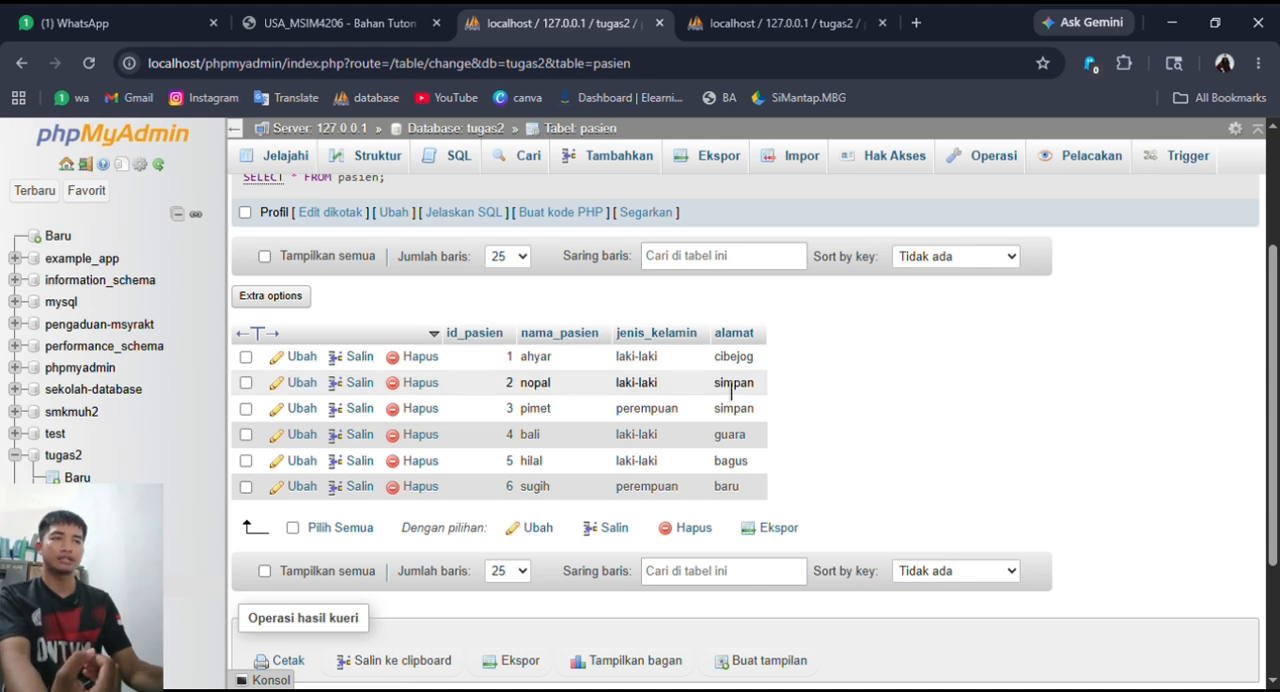
- Change the condition of the default pasien SELECT query to WHERE jenis_kelamin = 'laki-laki' and run it
scroll(810, 420, up, 3)
scroll(826, 430, up, 1)
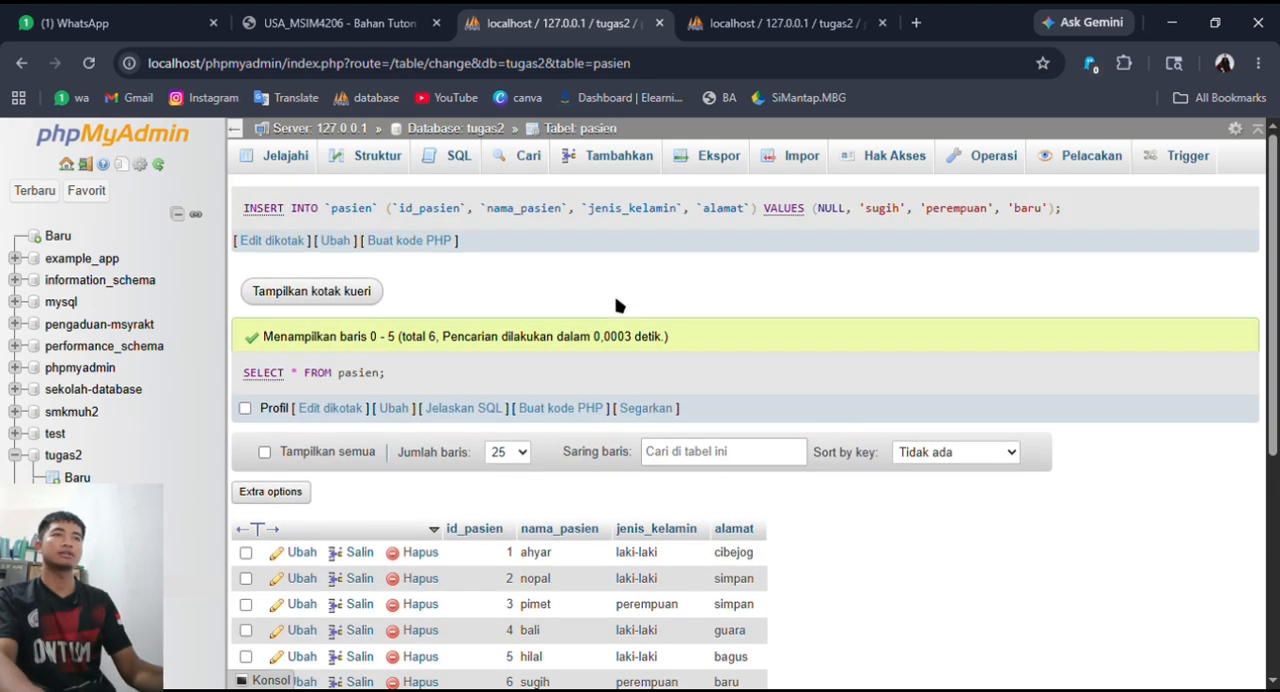
click(457, 165)
click(578, 278)
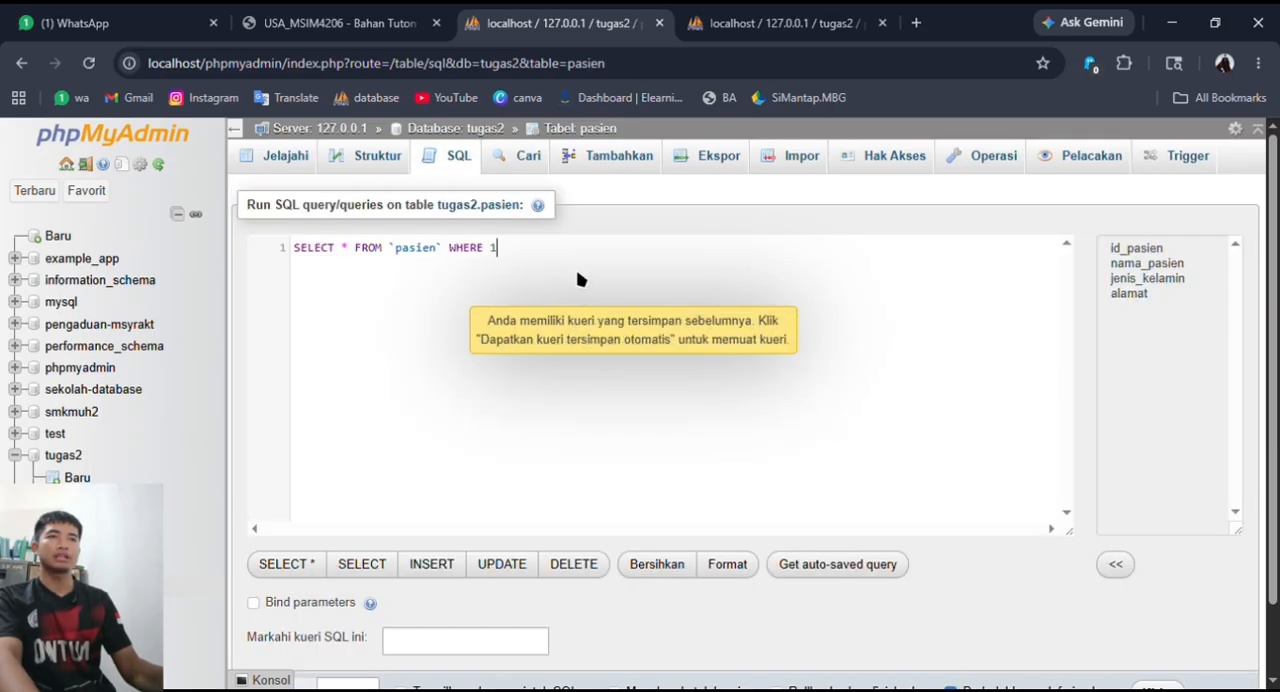
click(352, 258)
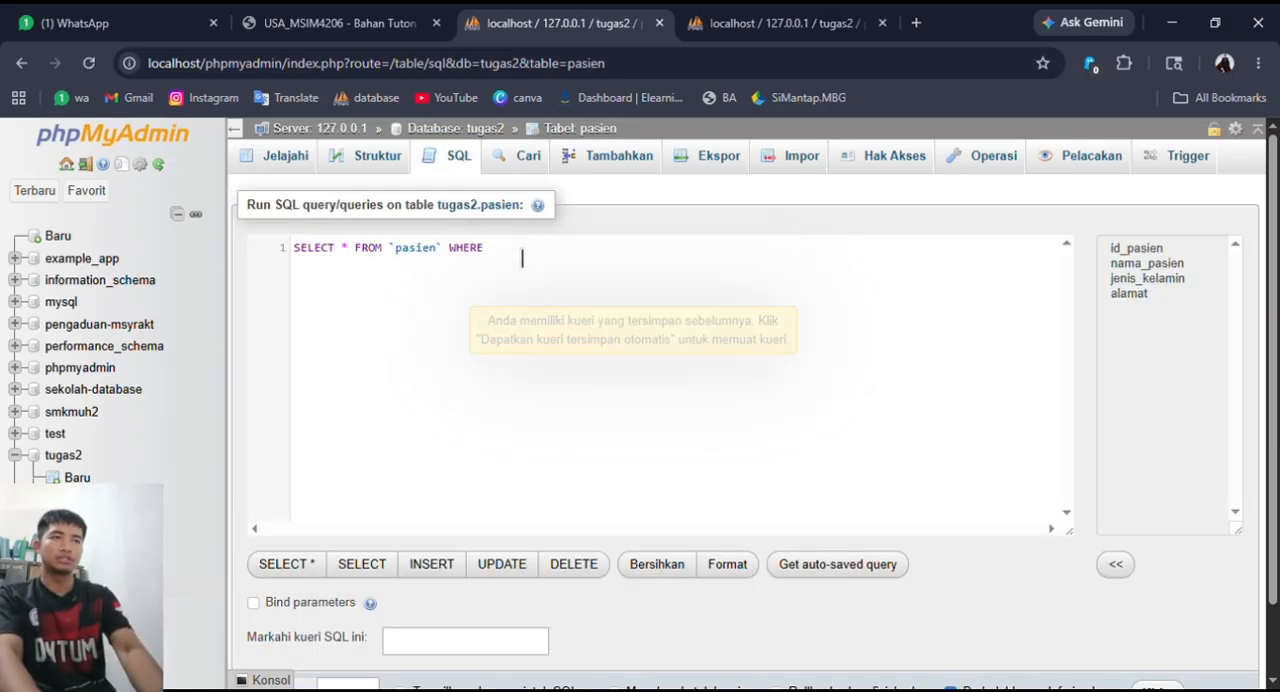
text(jenis_)
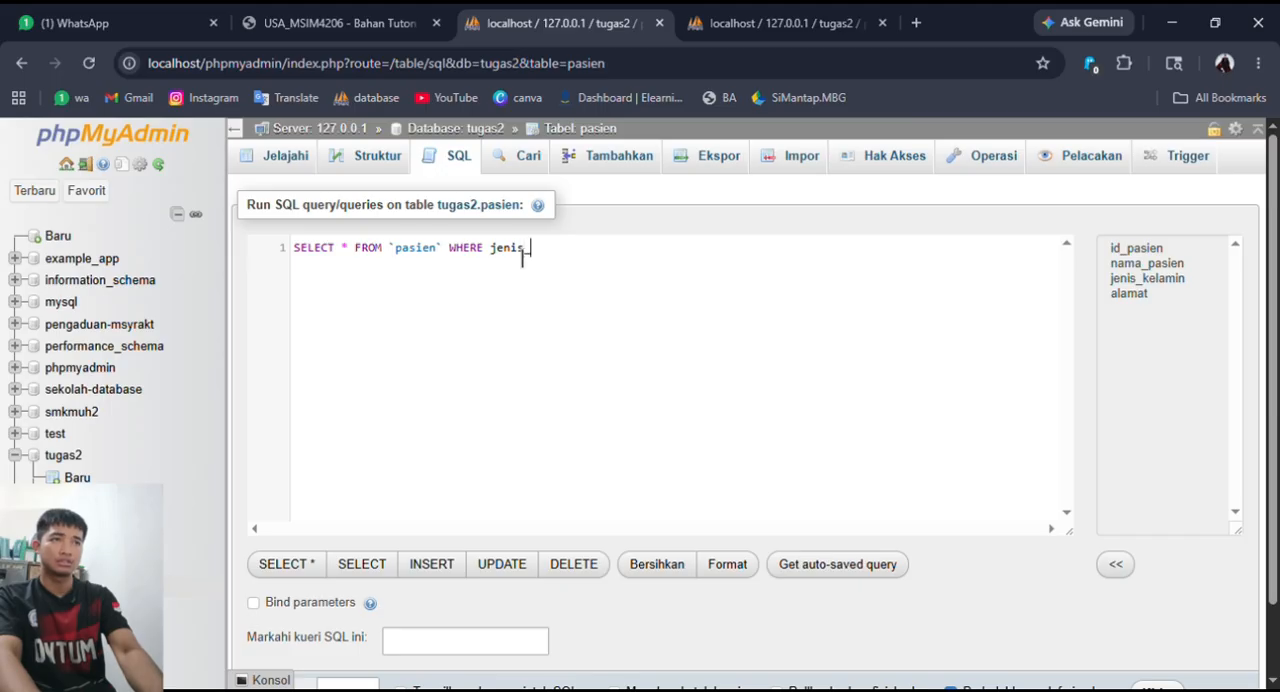
text(n)
key(BackSpace)
key(BackSpace)
key(BackSpace)
text(je)
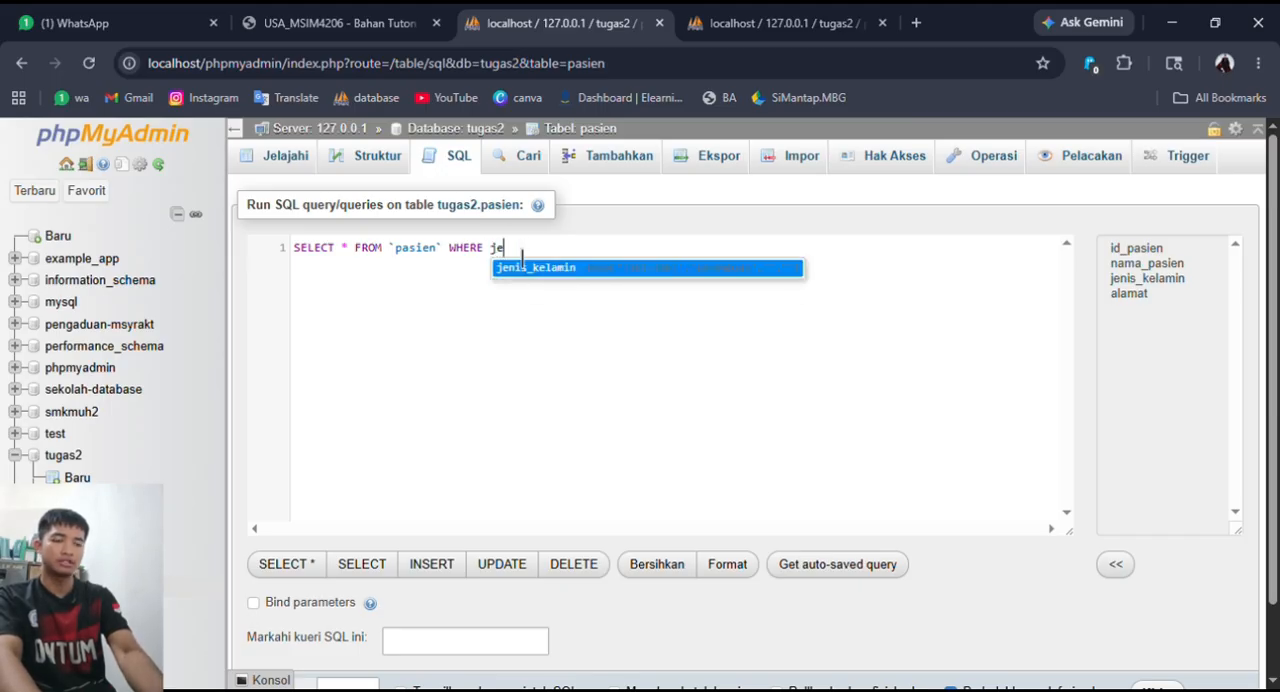
key(Return)
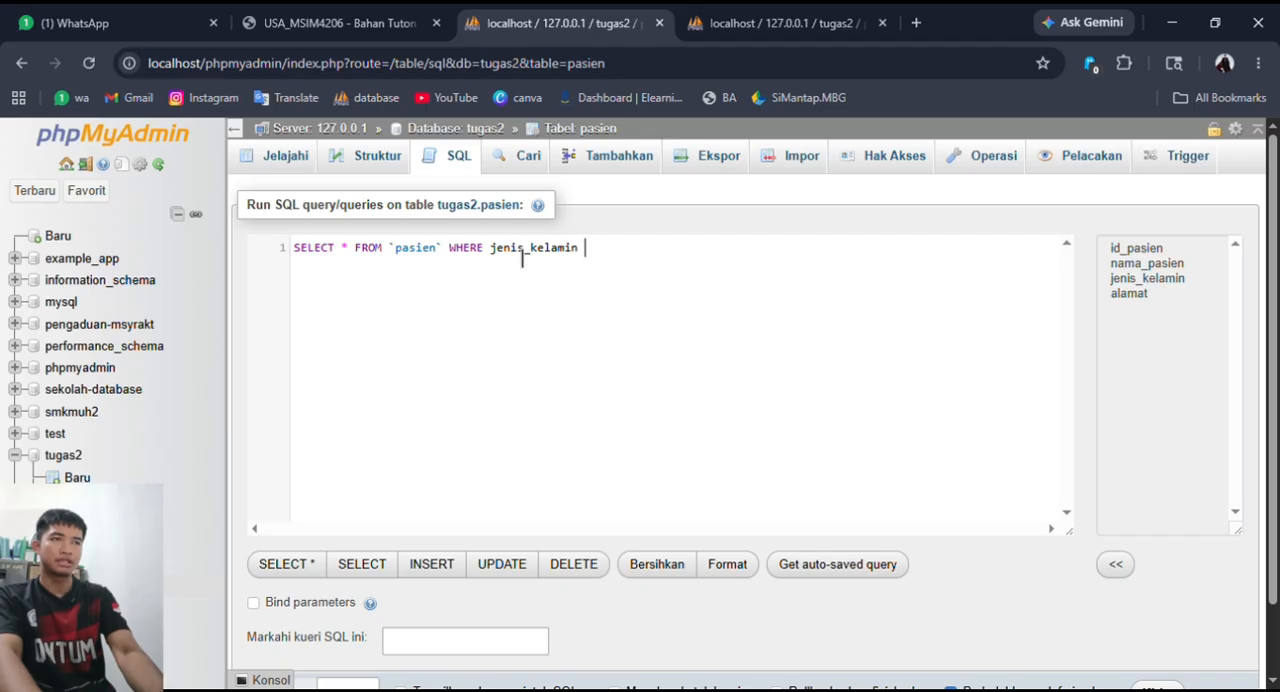
text(= 'laki-laki)
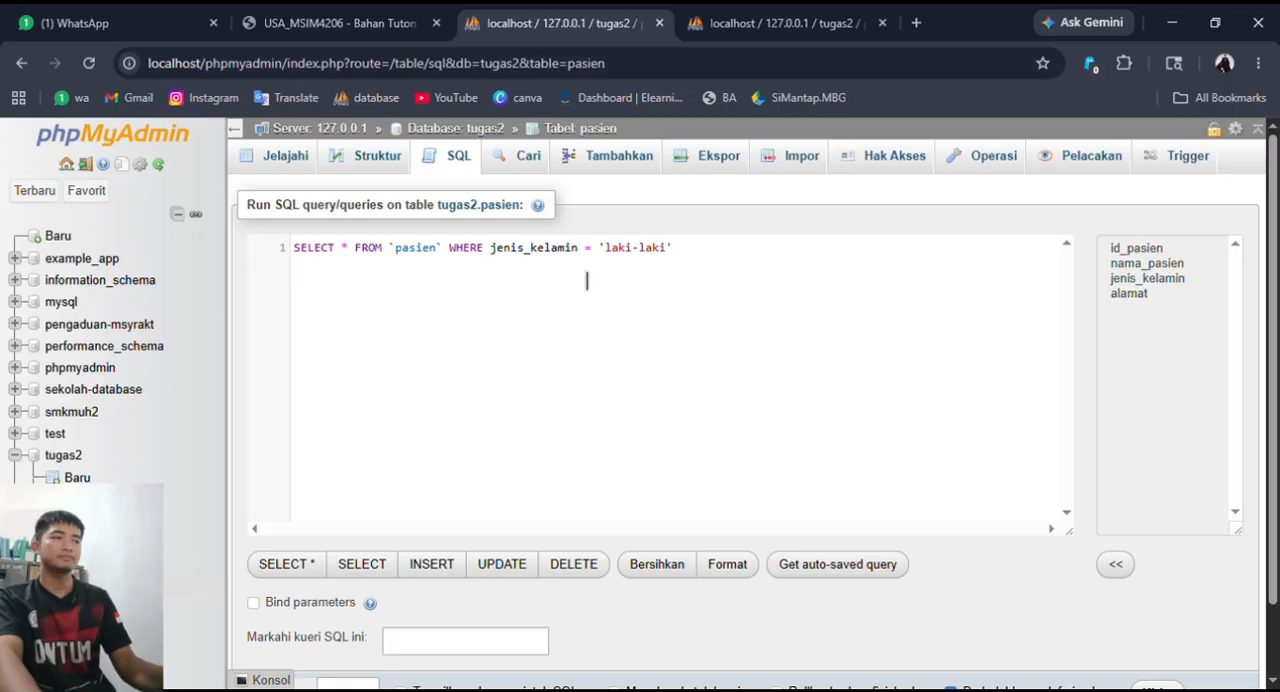
scroll(880, 380, down, 1)
click(1160, 612)
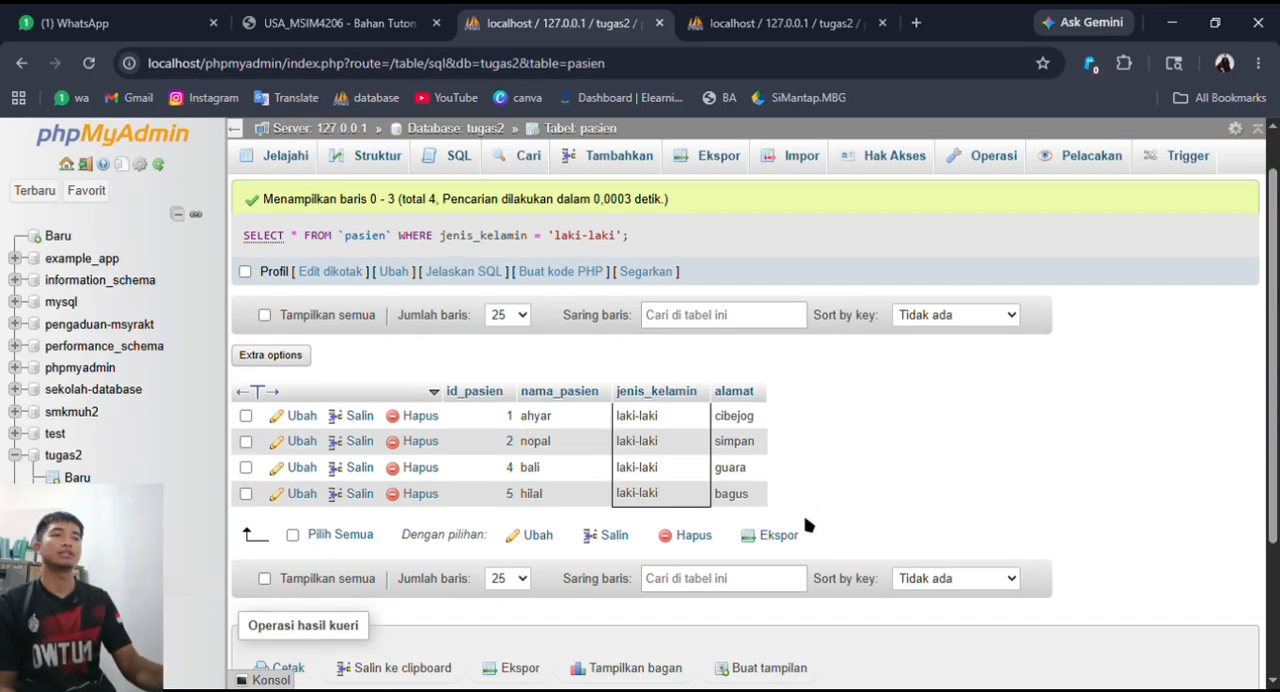
- Review the rows returned by the jenis_kelamin filter and go back to browsing all pasien records
drag(785, 506, 503, 392)
click(822, 468)
scroll(823, 471, up, 1)
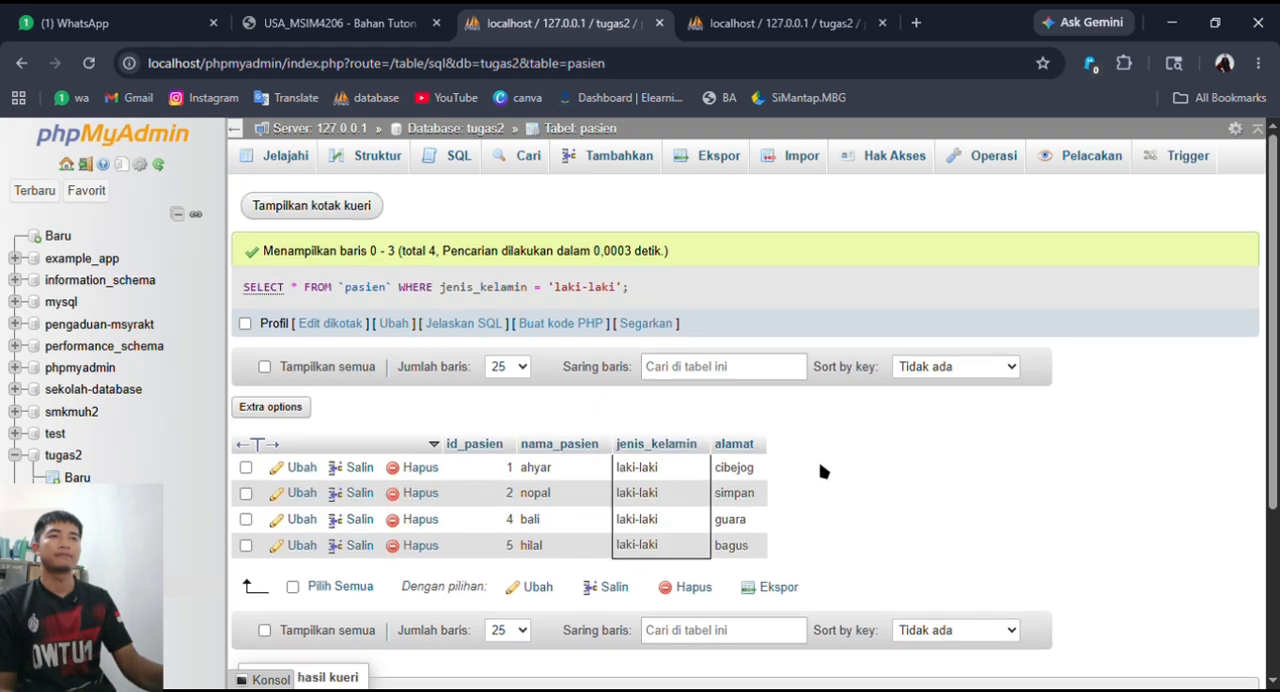
click(302, 158)
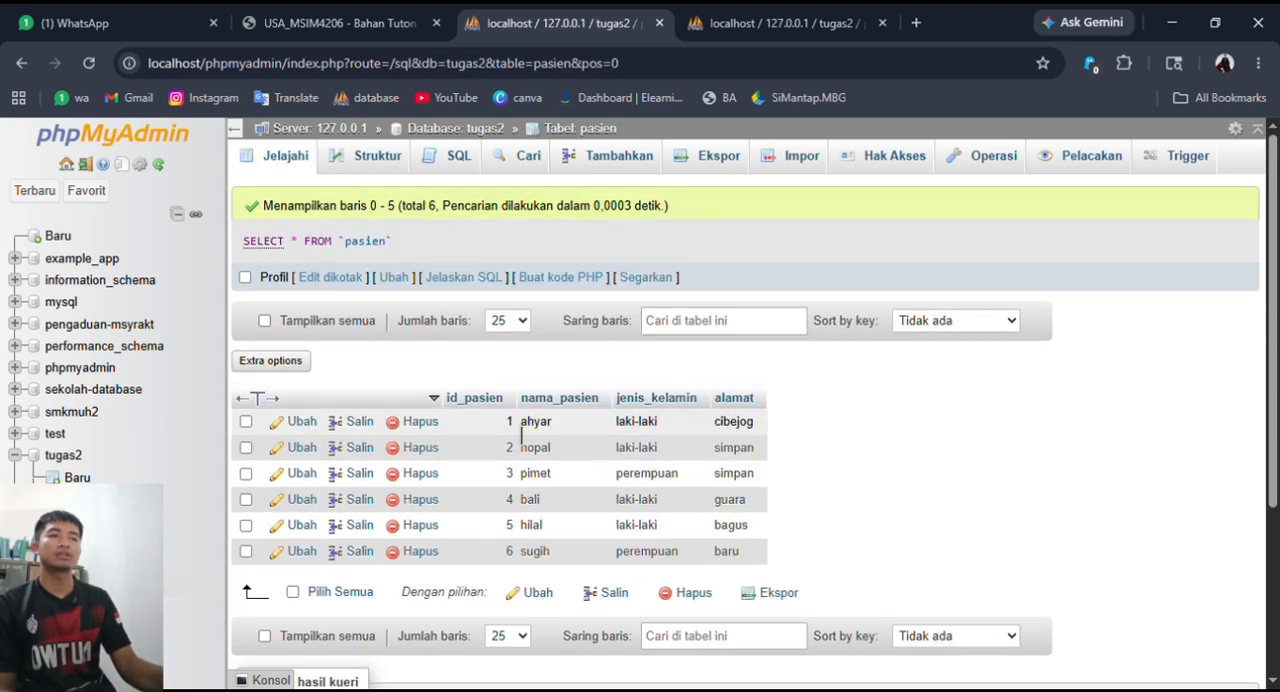
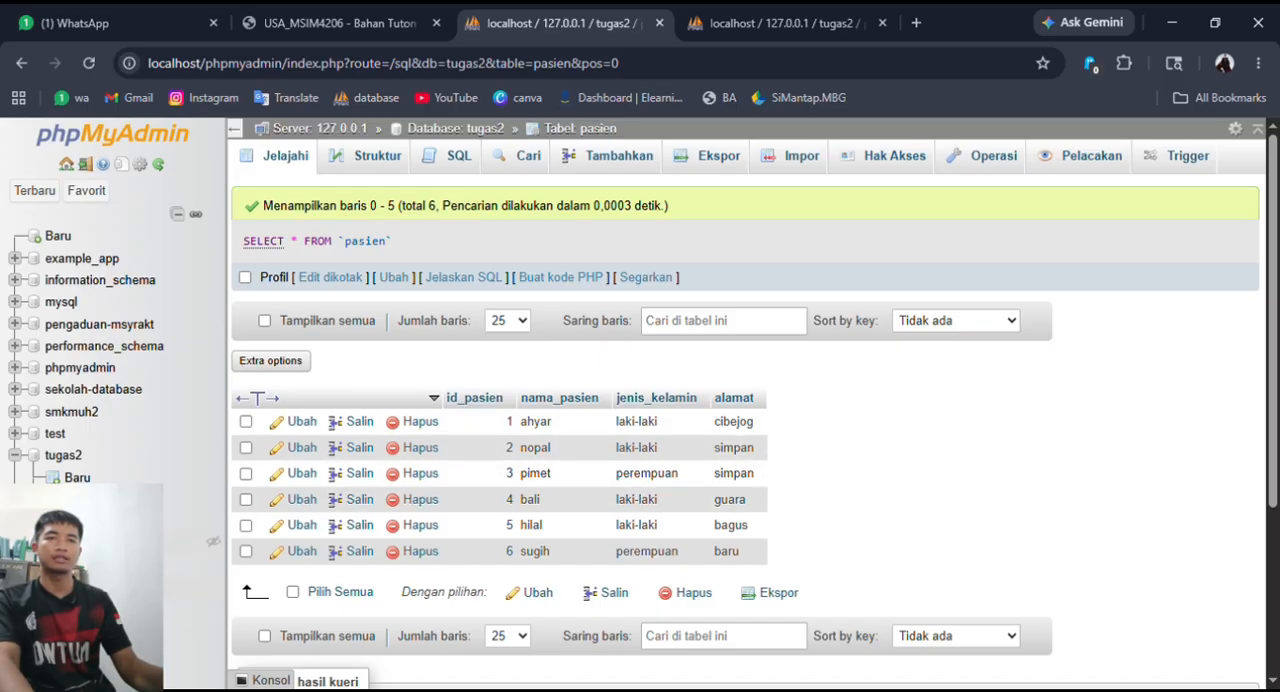
- Browse the dokter, dokter_admin and pasien_dokter tables one after another to check them for records
click(82, 499)
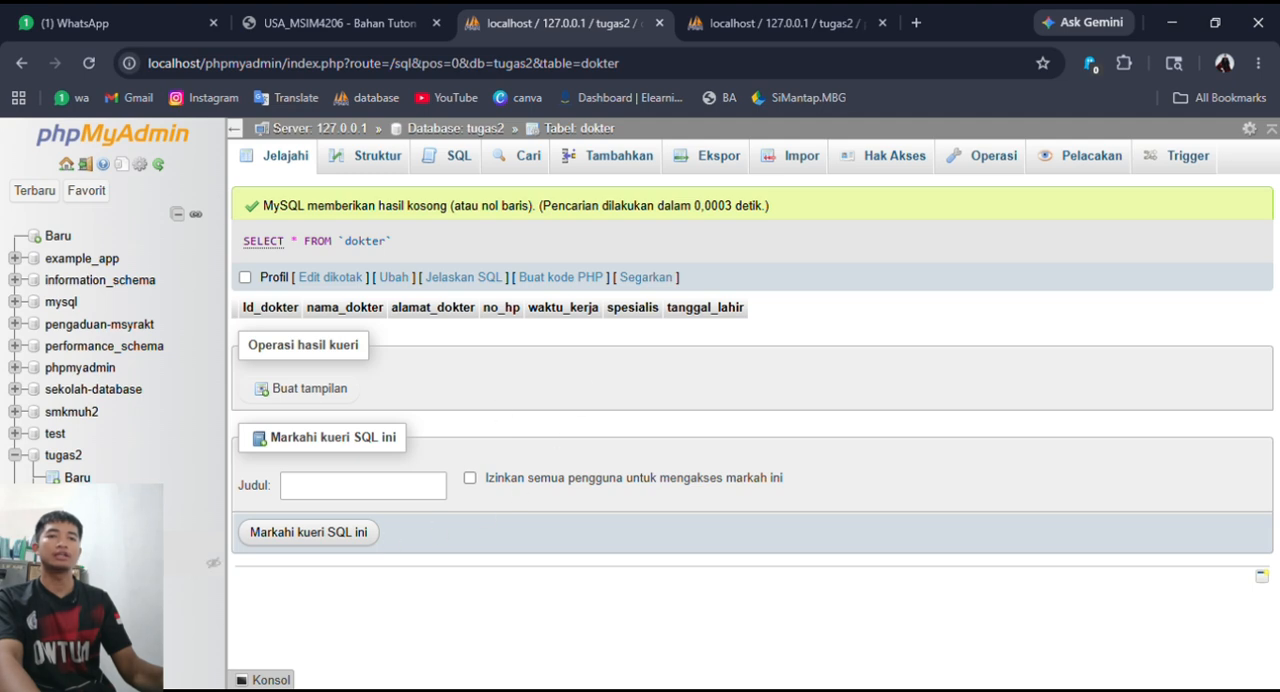
click(112, 565)
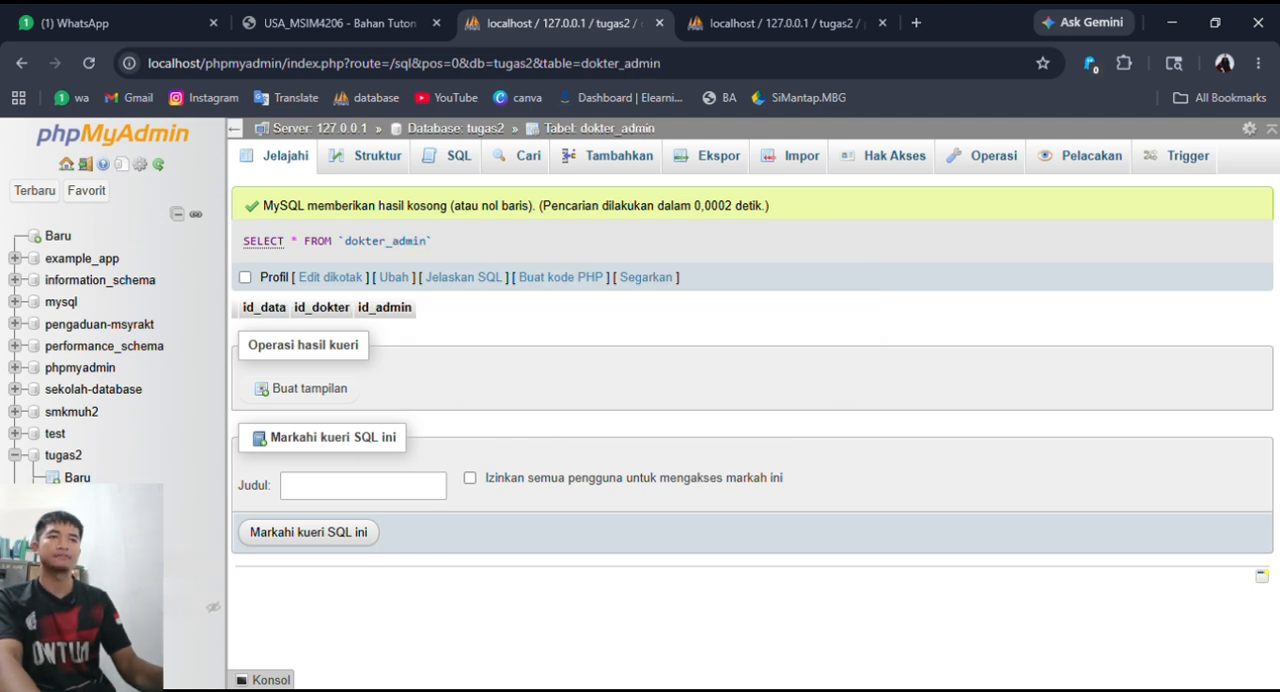
click(112, 607)
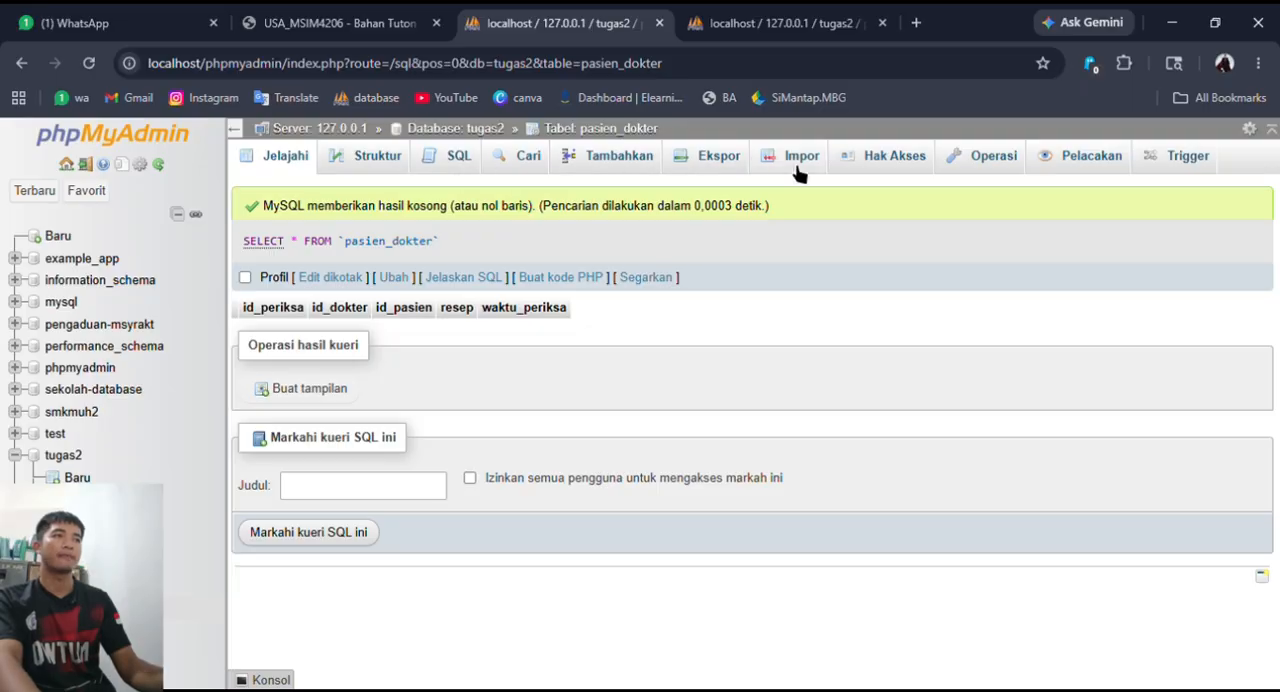
- Start a new pasien_dokter record for the patient with id_pasien 1 and try the text enak as resep
click(610, 160)
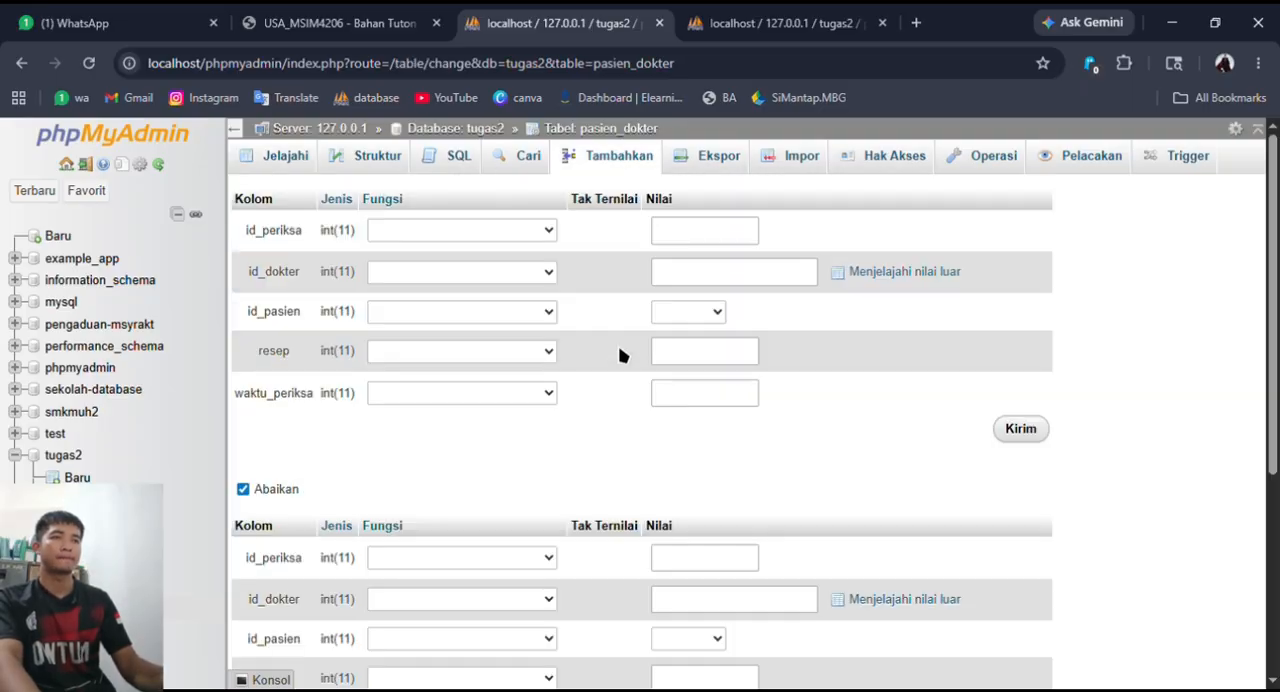
click(699, 315)
click(700, 367)
click(724, 357)
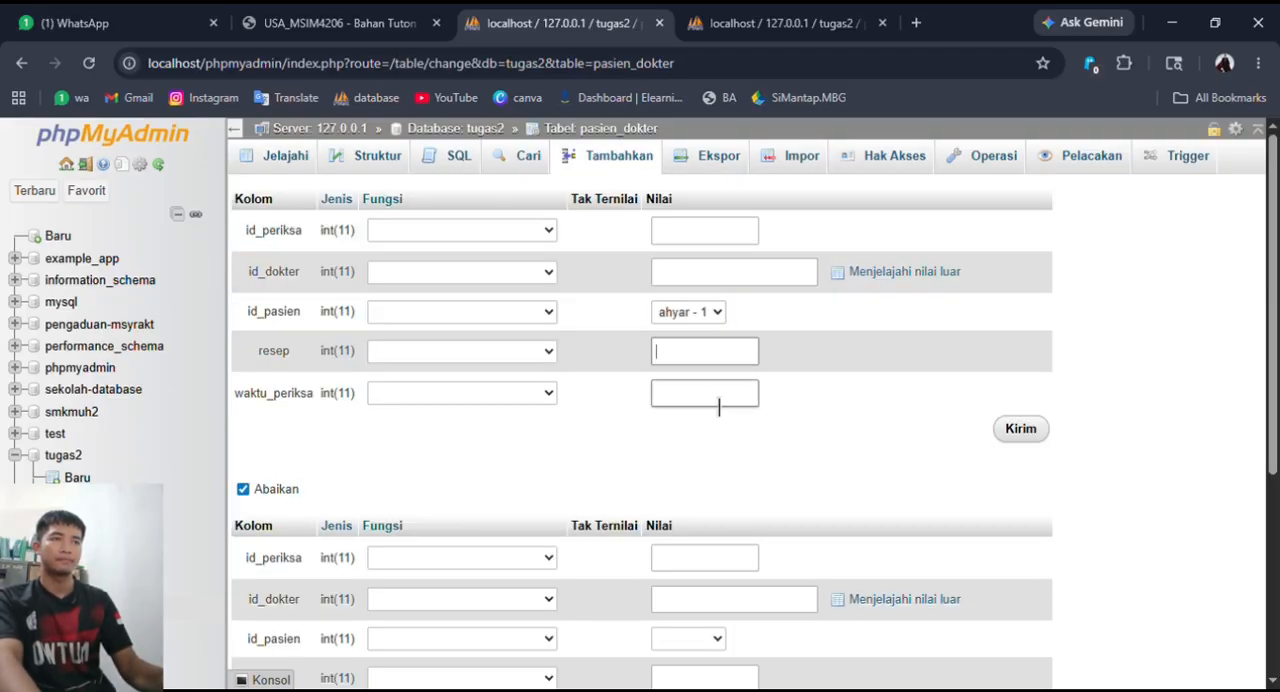
text(enak)
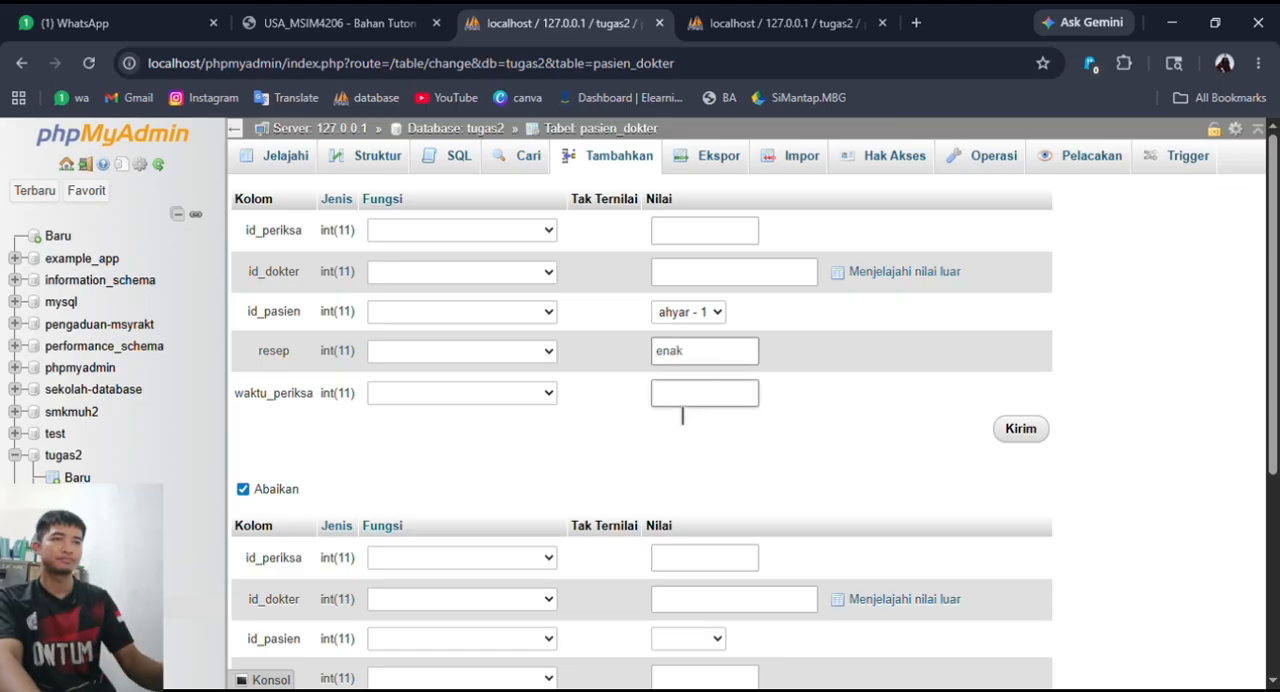
click(727, 394)
- Try to insert the pasien_dokter record with resep 12312312 and waktu_periksa 12312321, leaving id_dokter empty
click(808, 360)
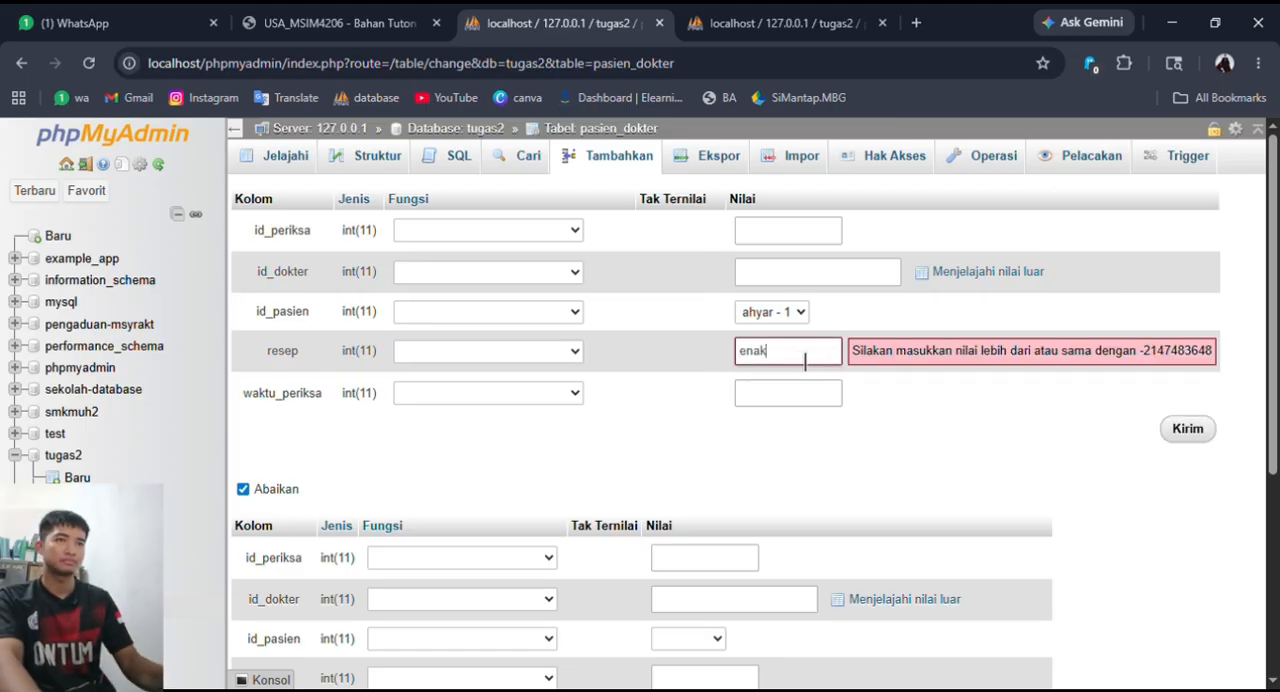
double_click(808, 360)
text(12312312)
click(763, 395)
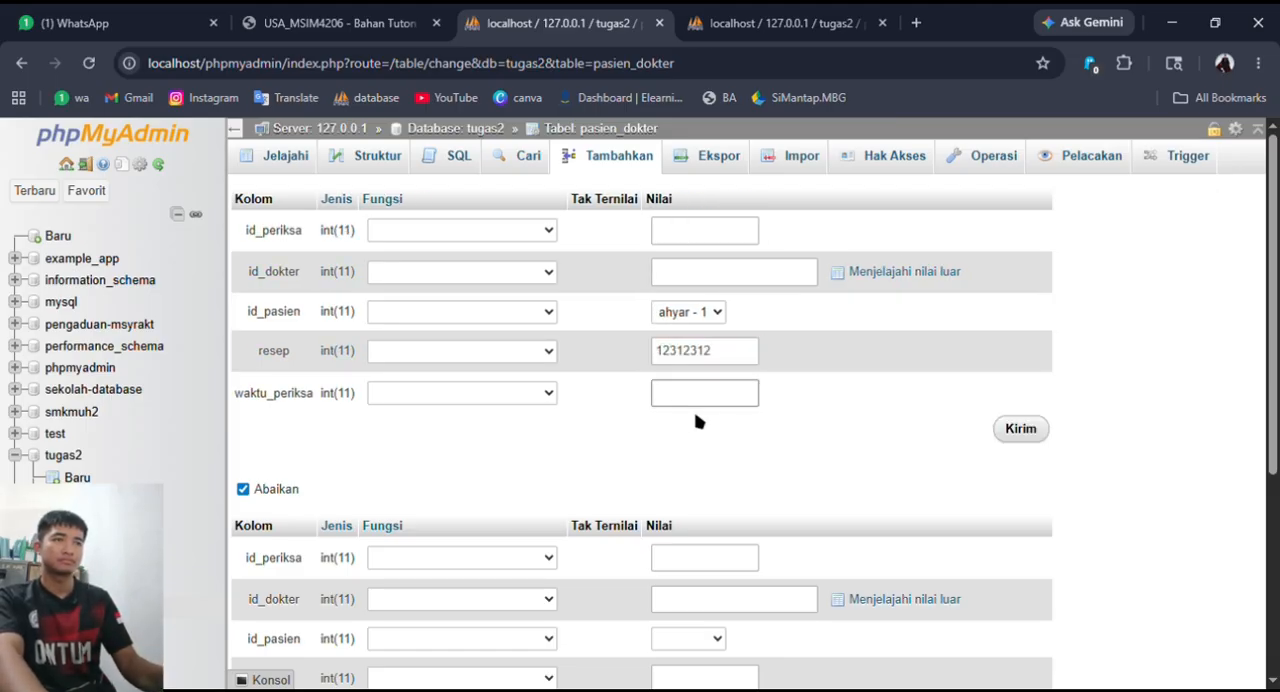
text(12312321)
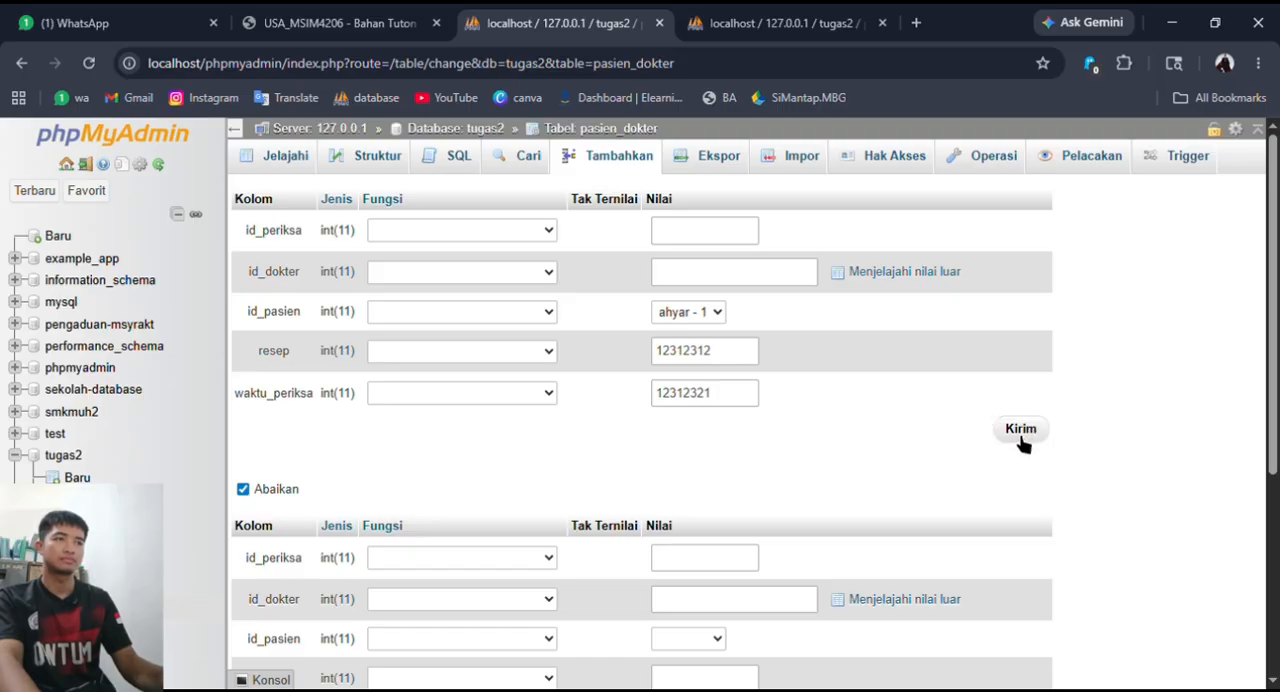
click(1021, 428)
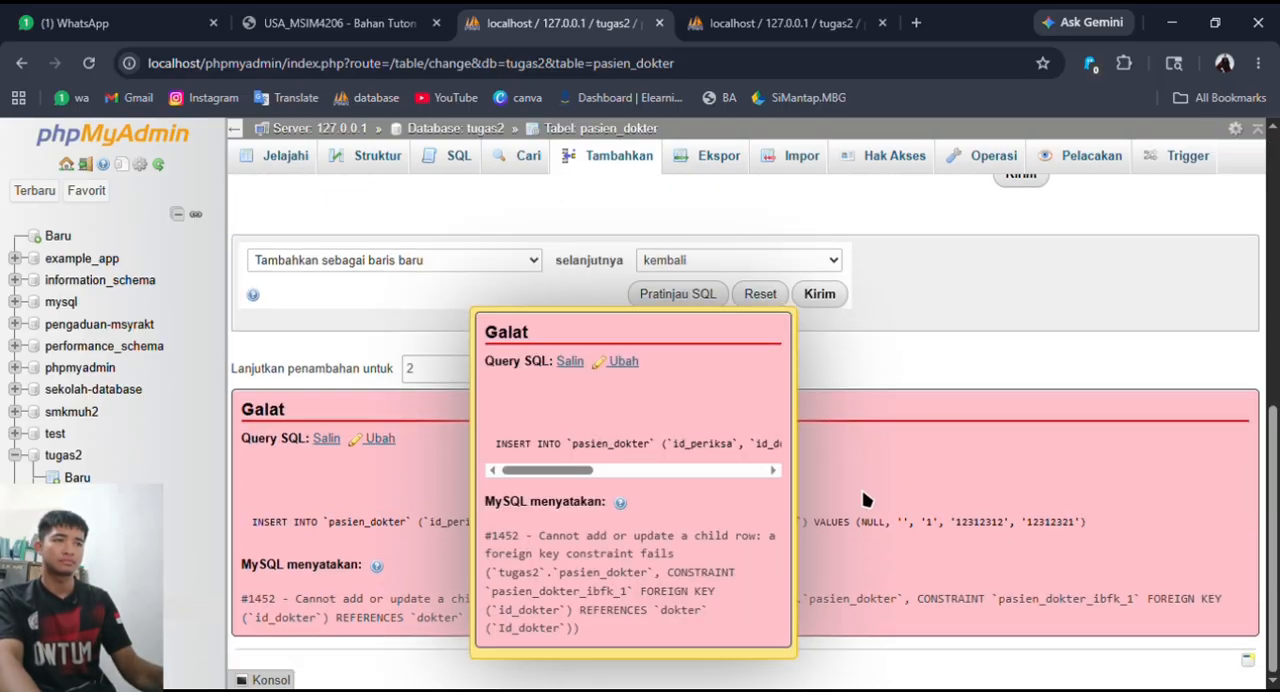
click(784, 478)
scroll(905, 452, up, 6)
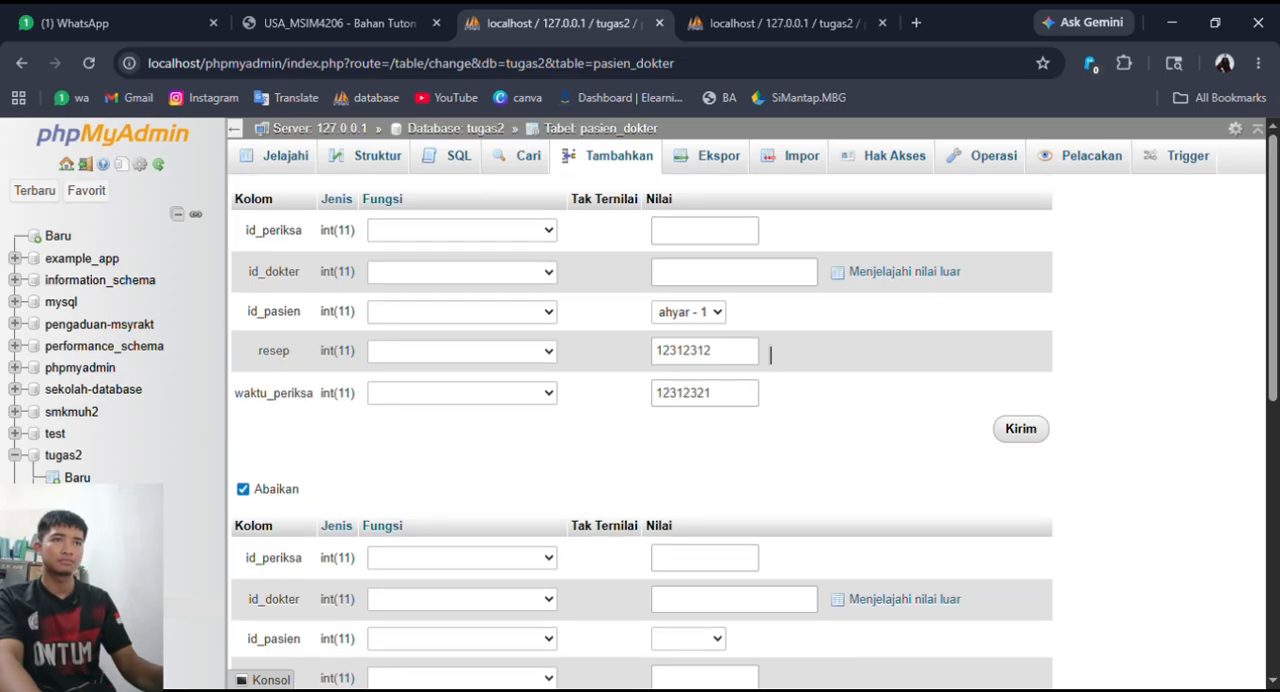
click(750, 278)
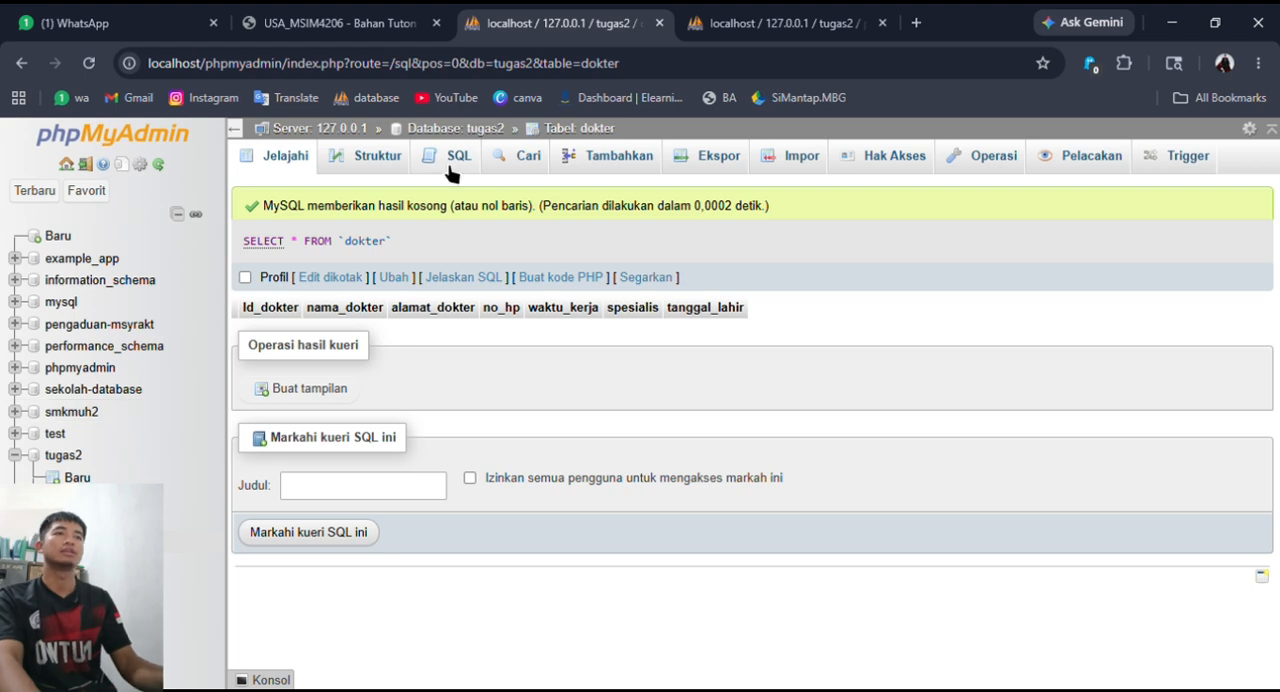
- Start a new record in the dokter table and enter the doctor's name, address and phone number
click(455, 162)
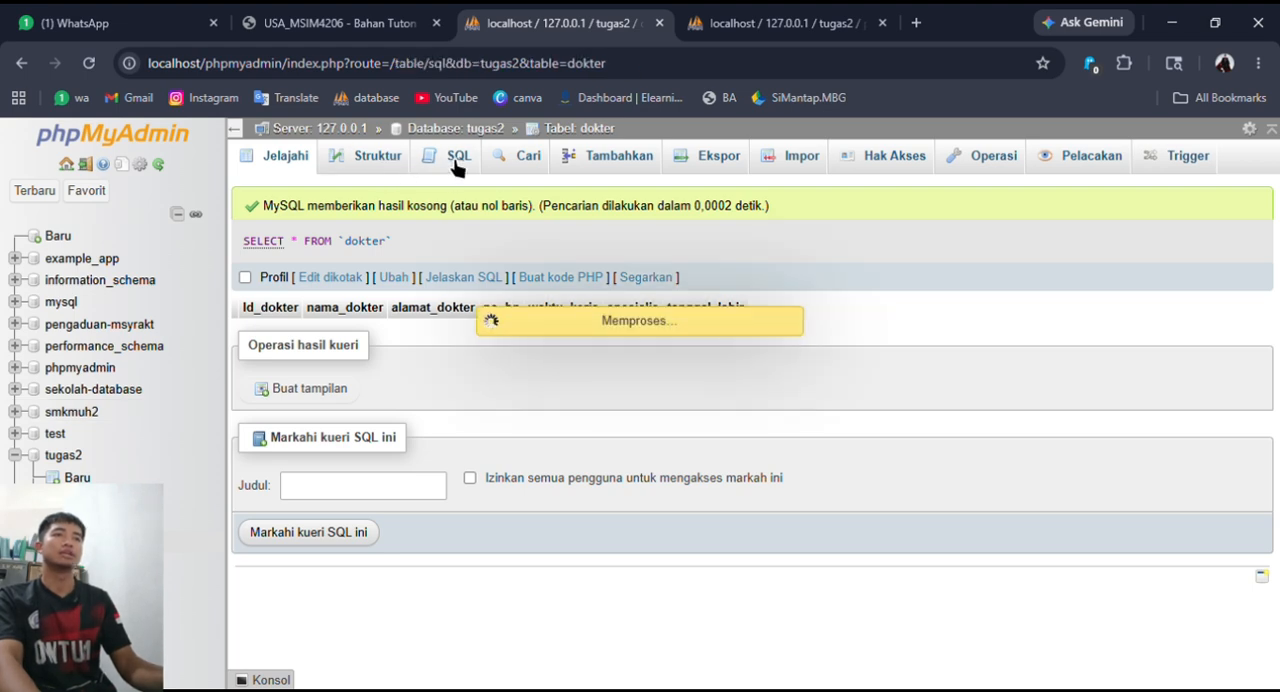
click(562, 160)
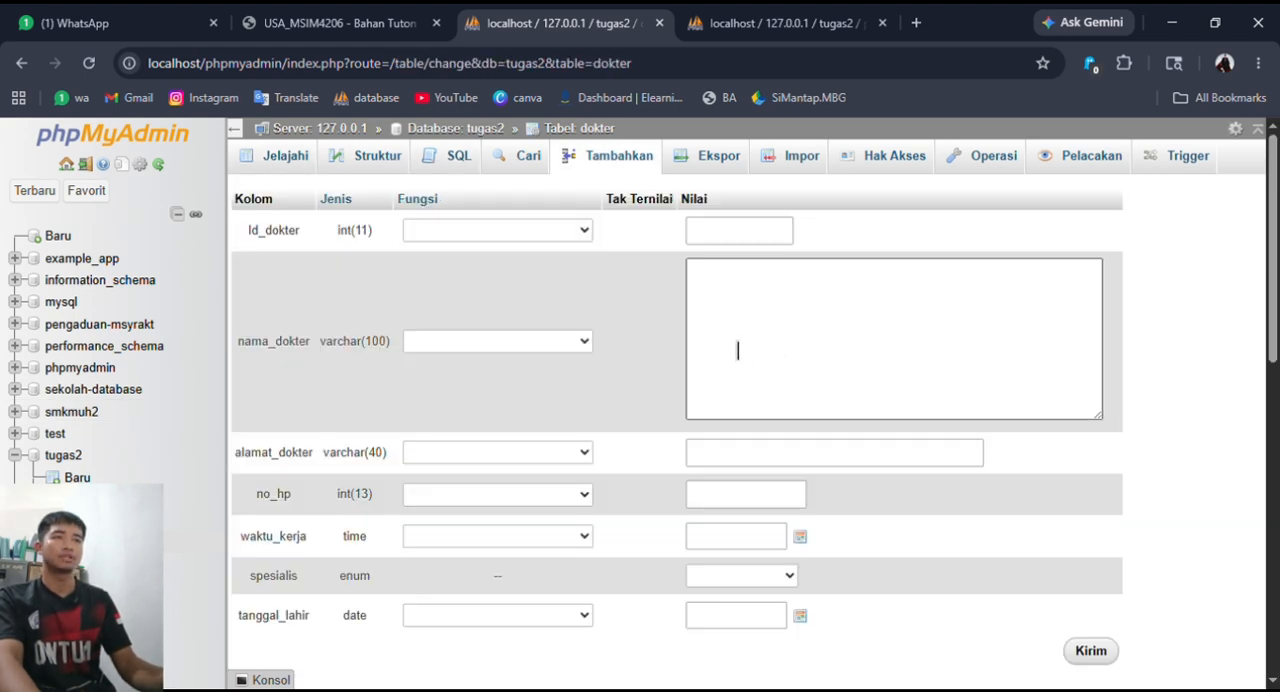
scroll(801, 361, down, 1)
click(793, 371)
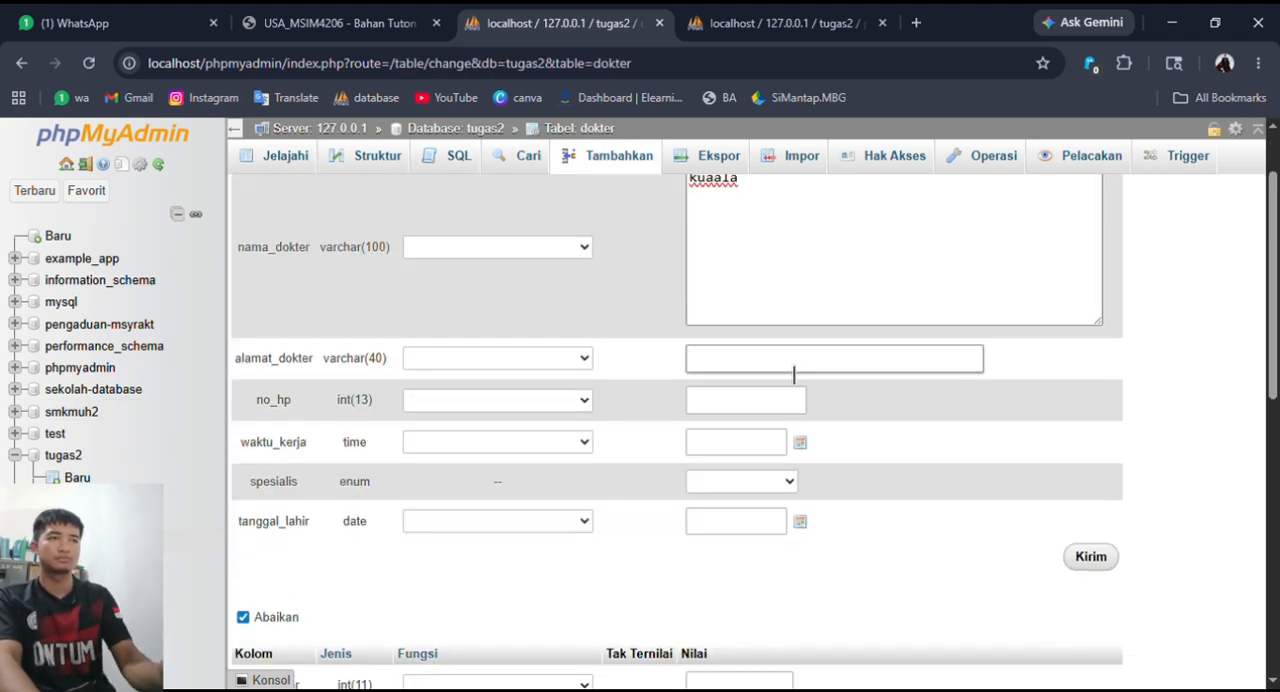
click(732, 408)
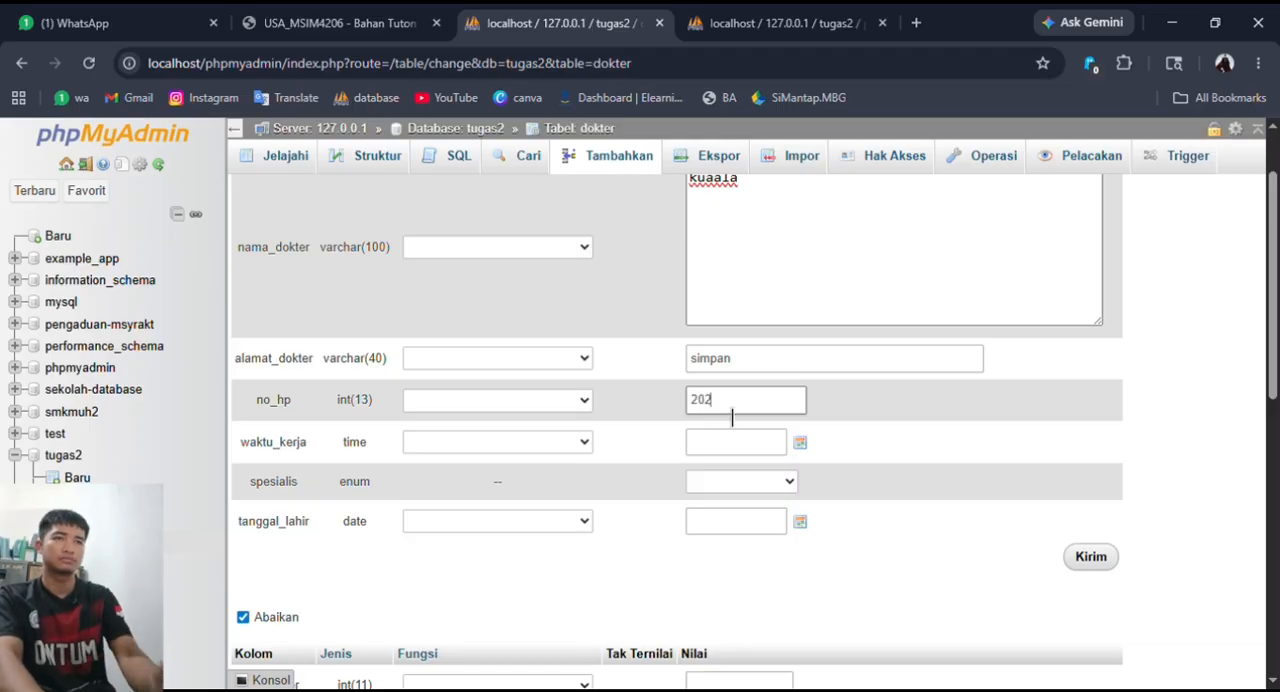
- Set the new doctor's waktu_kerja to 18:41:41, keeping the time zone at +0700
click(800, 442)
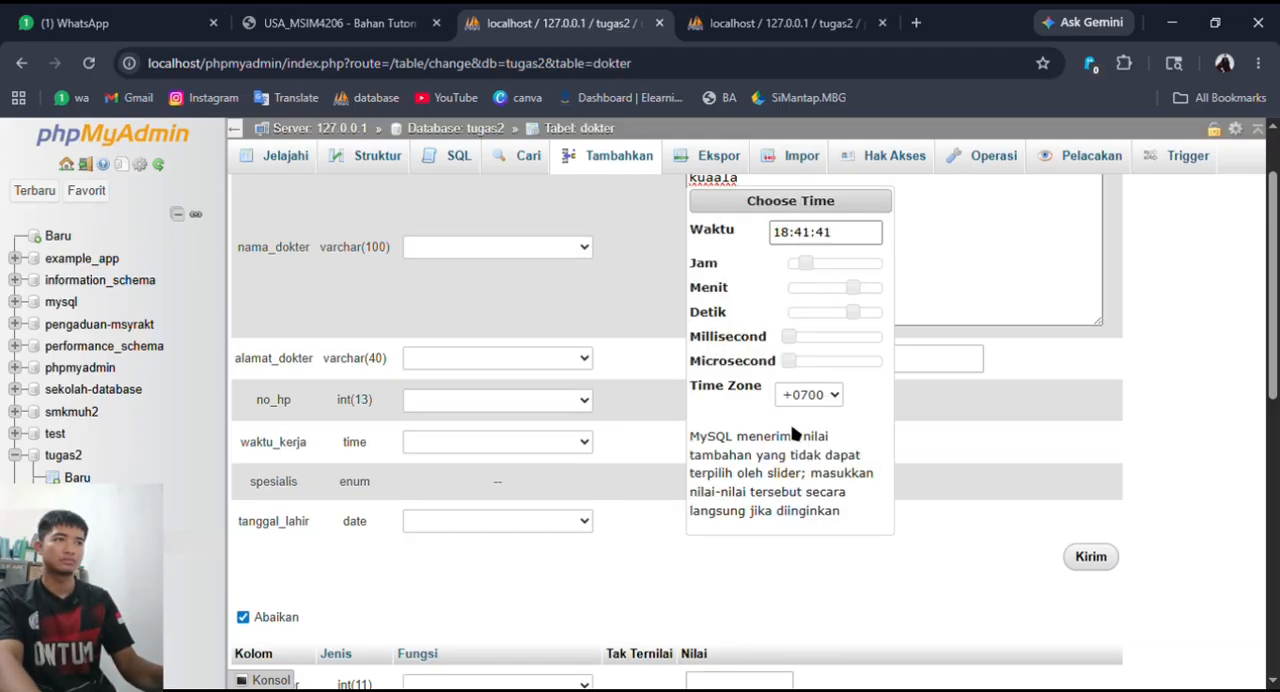
scroll(897, 449, down, 1)
scroll(890, 480, up, 2)
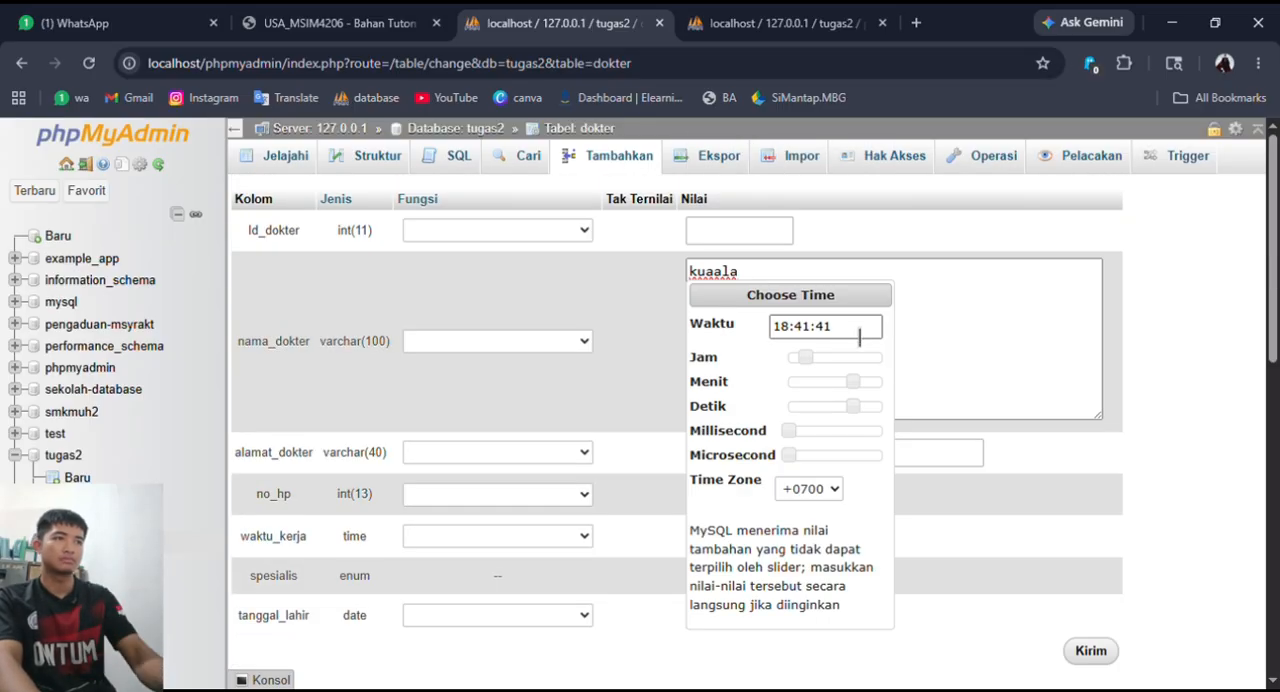
click(790, 455)
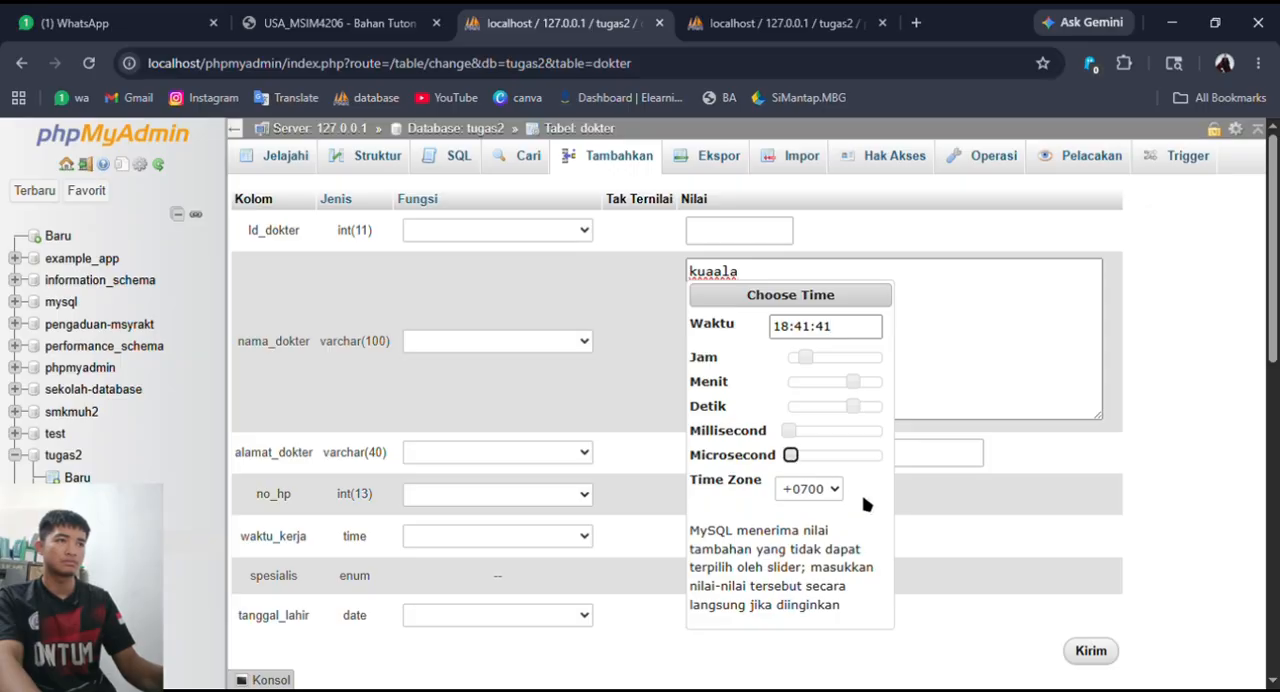
scroll(866, 497, down, 2)
scroll(851, 529, up, 2)
click(912, 549)
scroll(880, 545, down, 2)
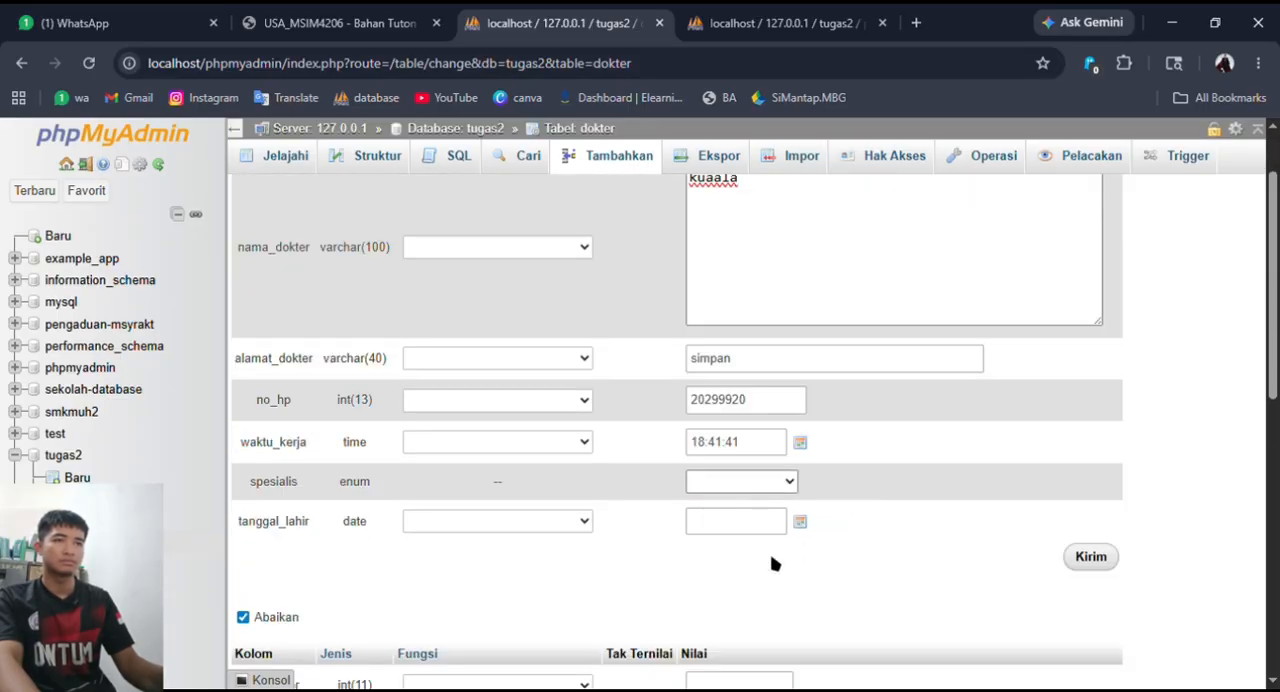
- Set the spesialis to kulit, choose the doctor's date of birth and insert the dokter record
click(800, 522)
click(793, 414)
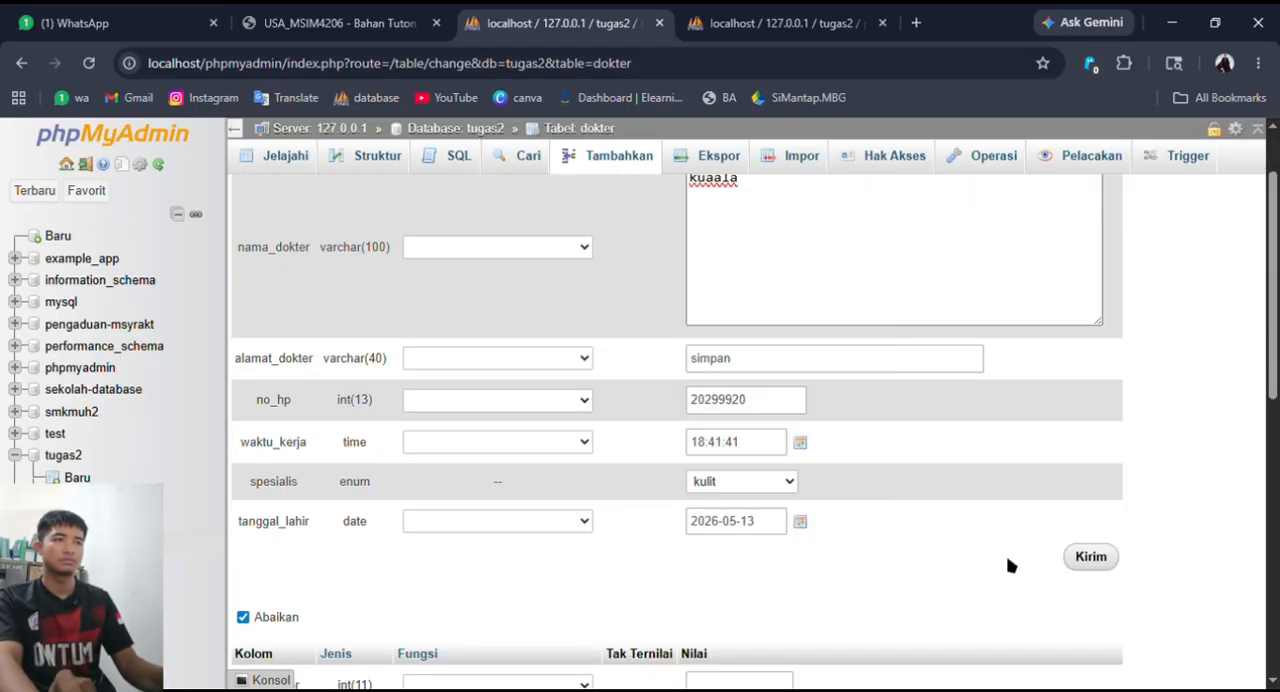
click(1091, 556)
scroll(700, 541, up, 3)
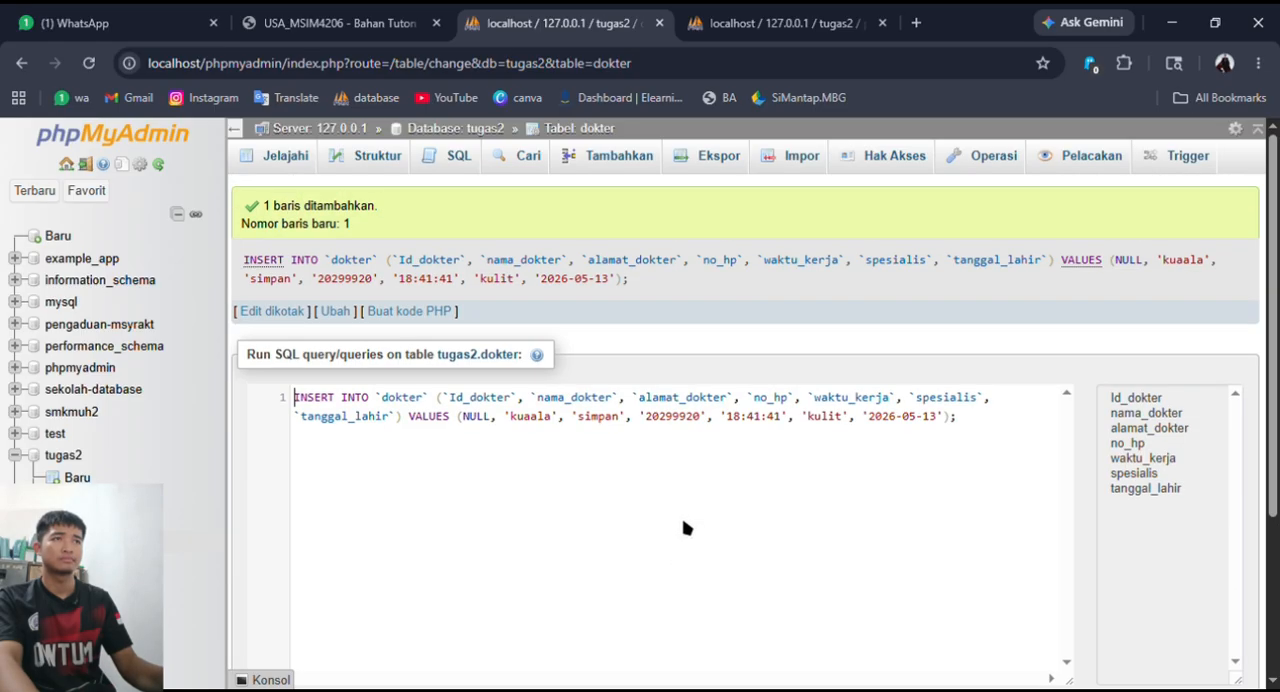
- Start another dokter record and fill in the doctor's name, address and phone number
click(619, 158)
click(756, 306)
text(bagus ha)
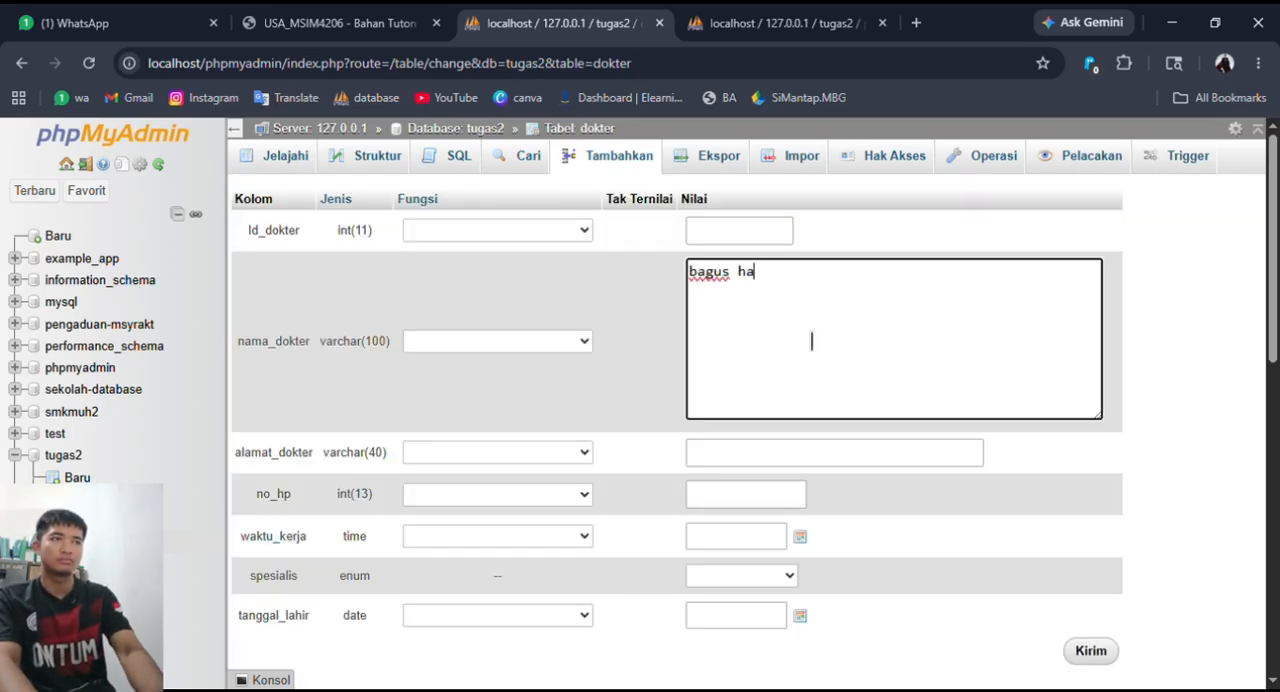
key(BackSpace)
key(BackSpace)
key(BackSpace)
key(BackSpace)
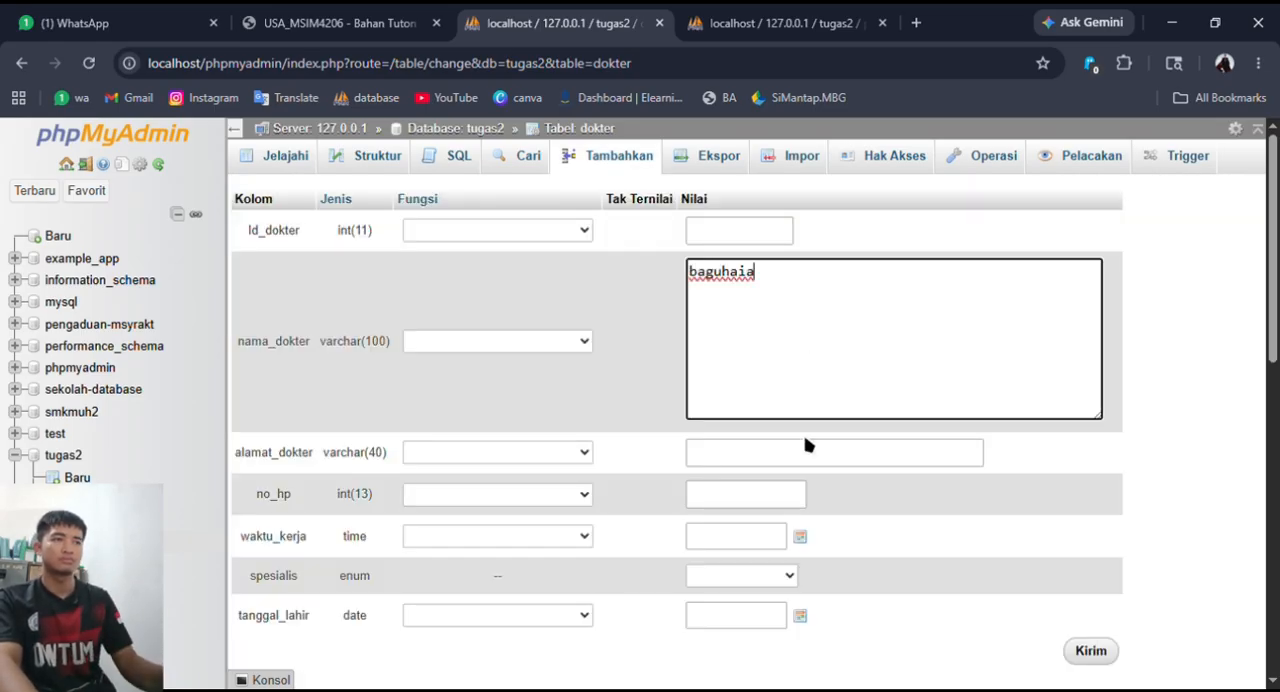
click(809, 450)
text(jauh)
click(760, 495)
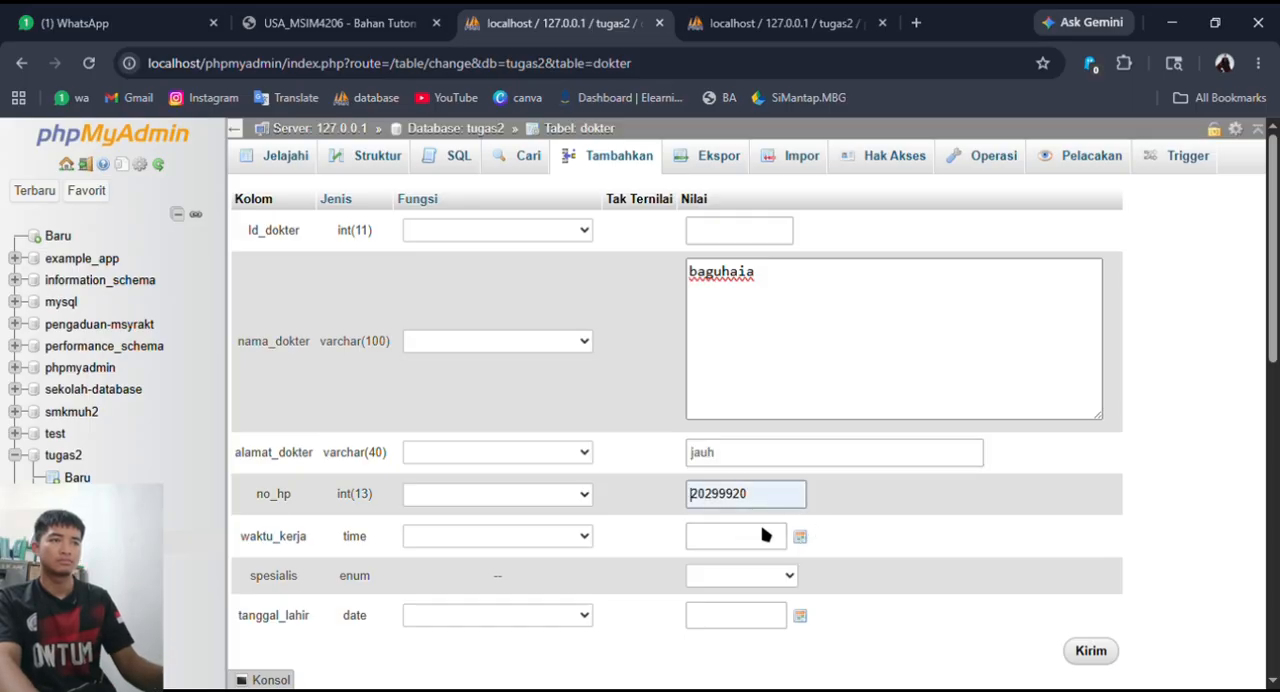
text(asdas)
text(123123123)
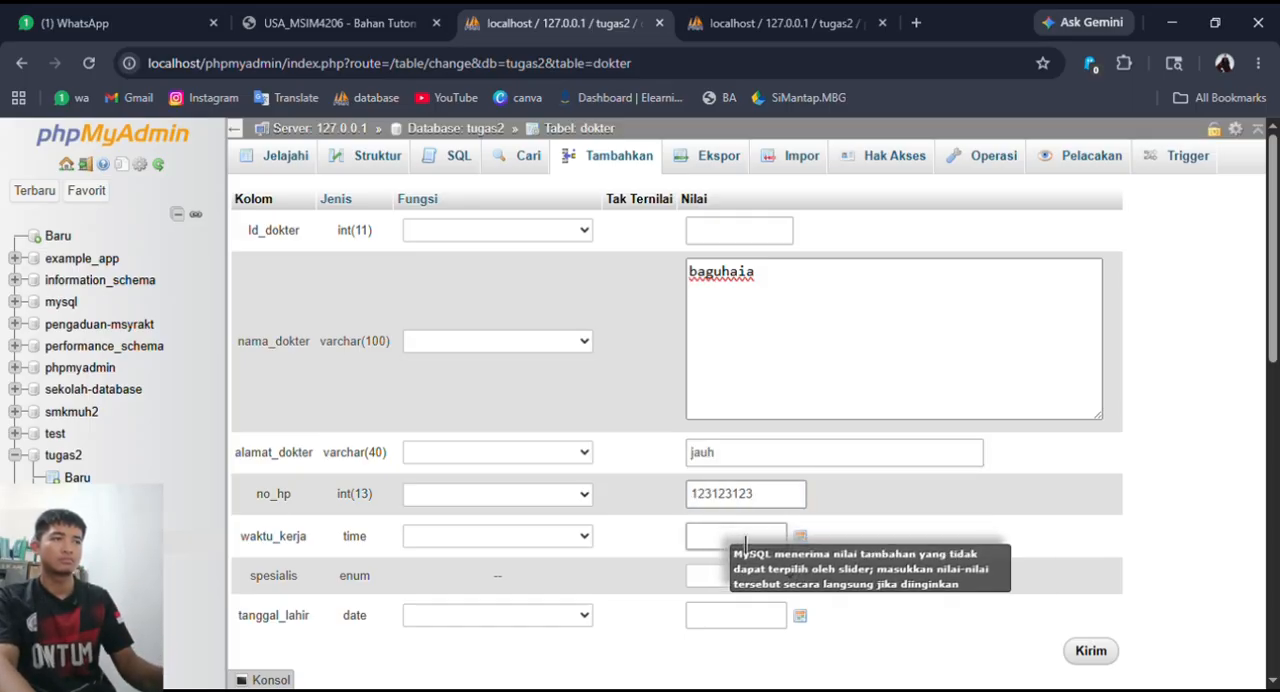
- Set this doctor's waktu_kerja to 18:42:20
click(803, 539)
click(1026, 492)
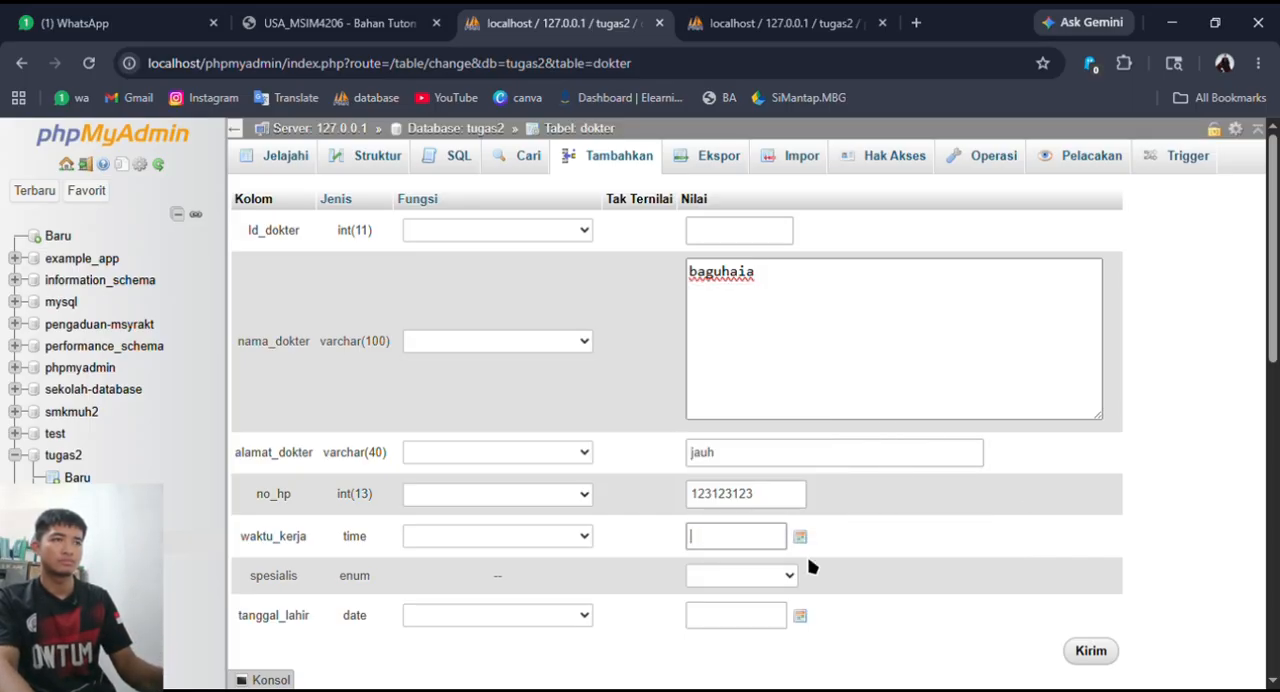
click(800, 537)
click(954, 543)
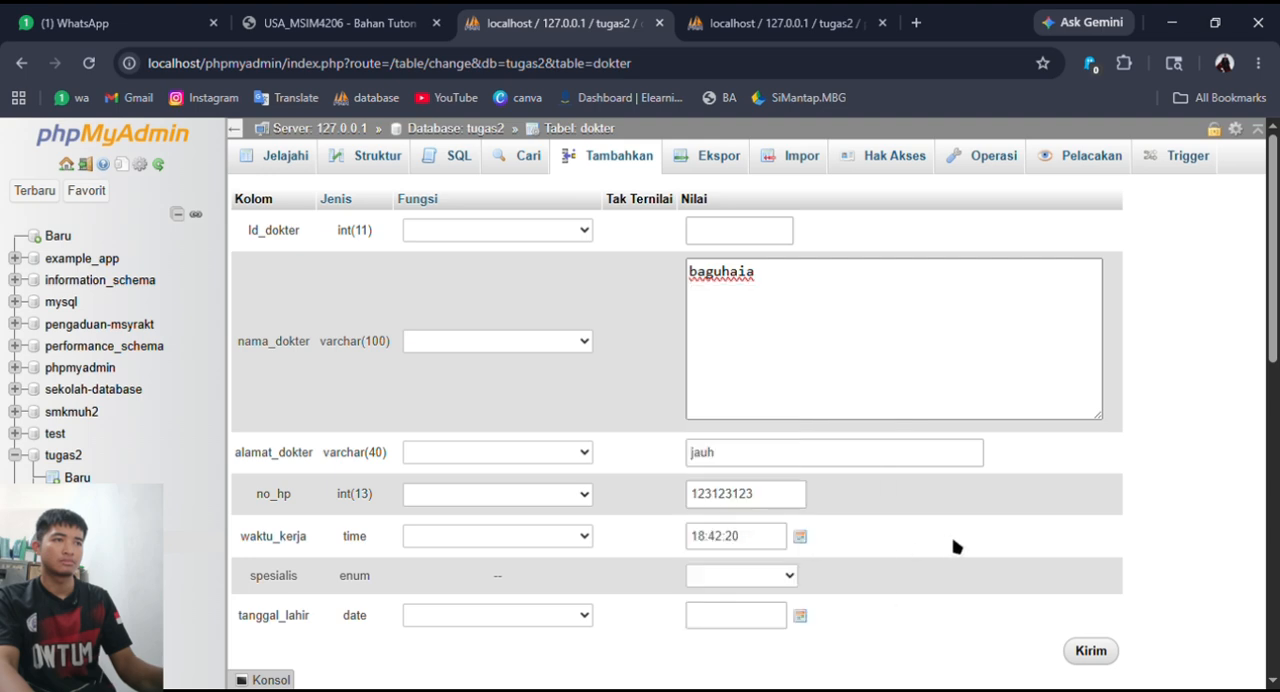
- Pick a spesialis for this doctor and choose the date of birth in tanggal_lahir
click(783, 580)
click(753, 542)
click(780, 610)
click(800, 615)
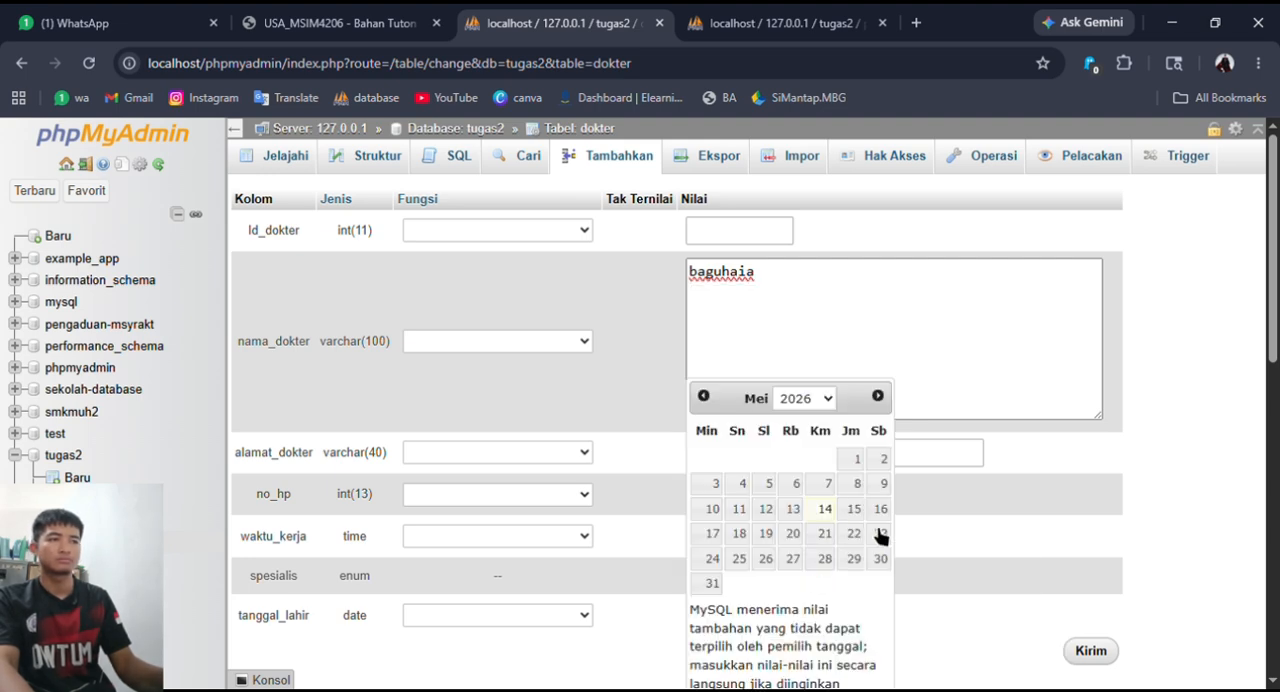
click(880, 560)
- Fill in a further doctor's name, address and phone number in the second record block of the dokter form
scroll(857, 580, down, 5)
click(749, 290)
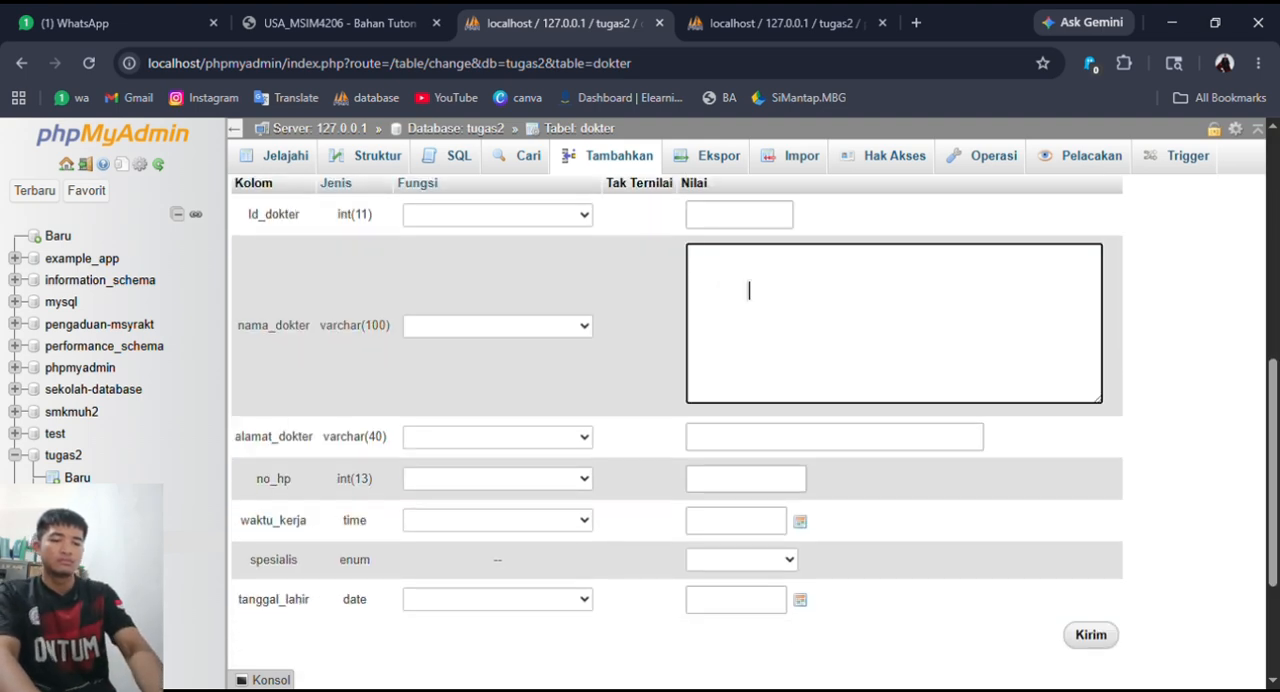
text(yusuf)
click(757, 444)
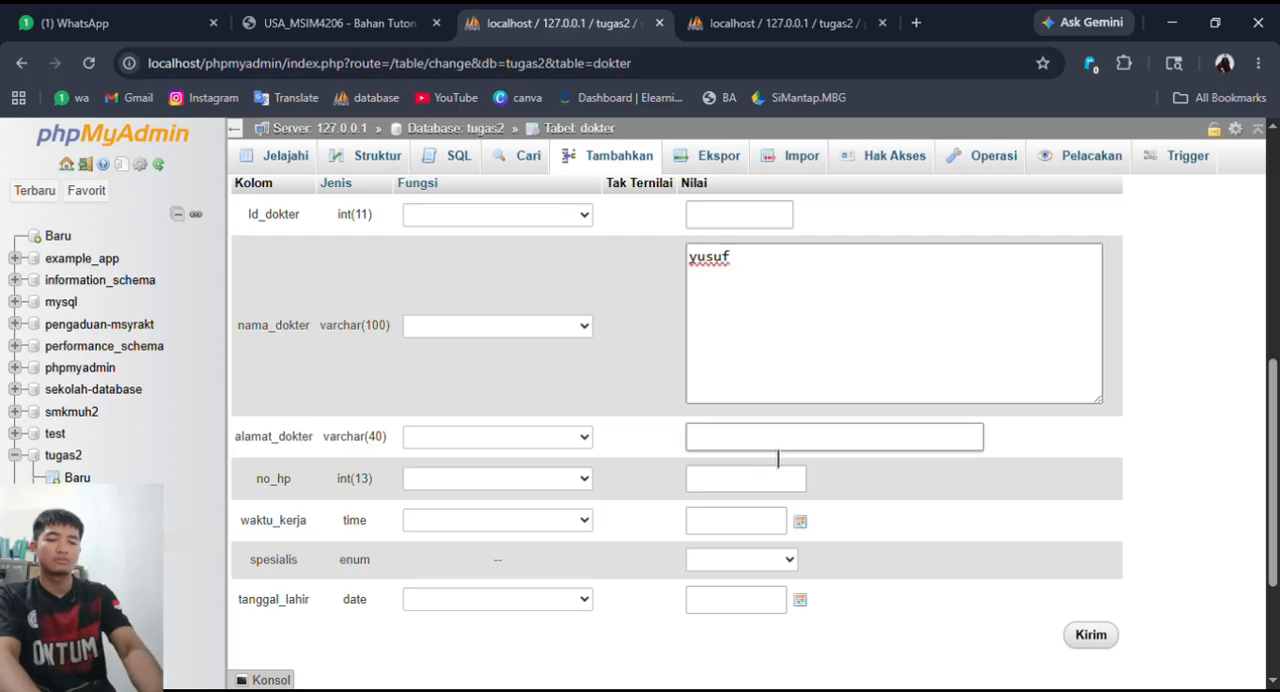
click(768, 478)
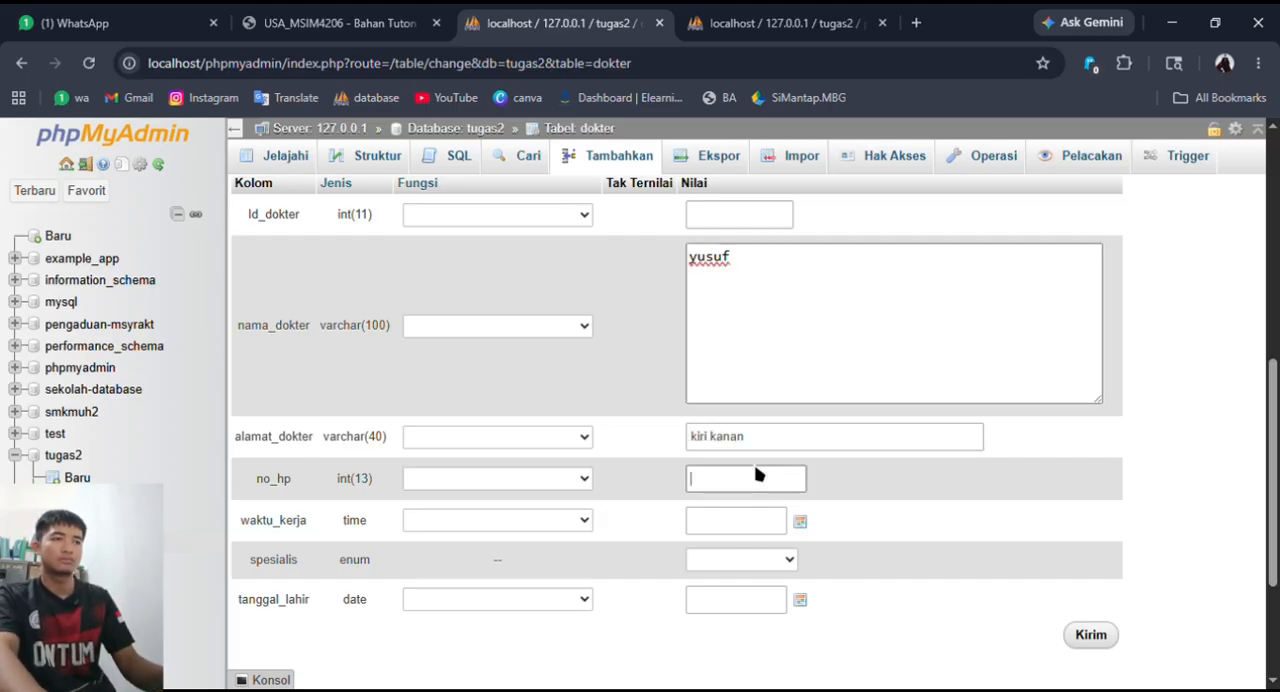
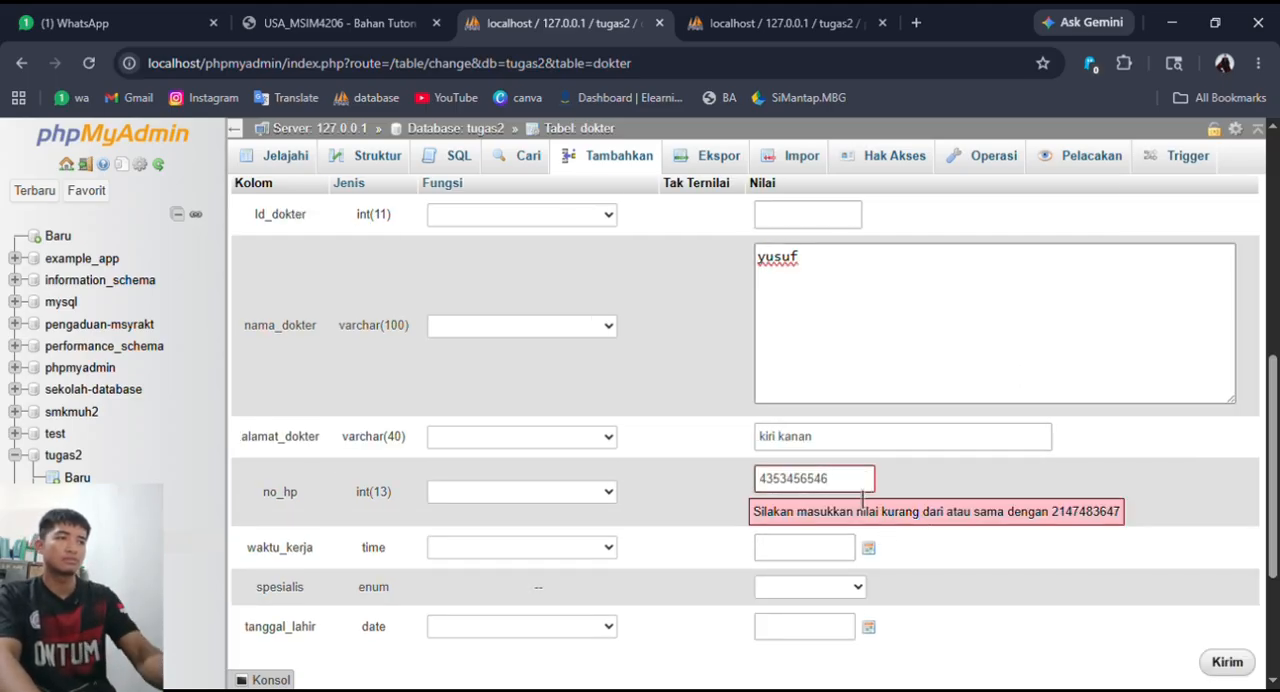
- Complete the second dokter record with waktu_kerja 18:42:21, spesialis penyakit_dalam and the date of birth, and submit the form
click(804, 524)
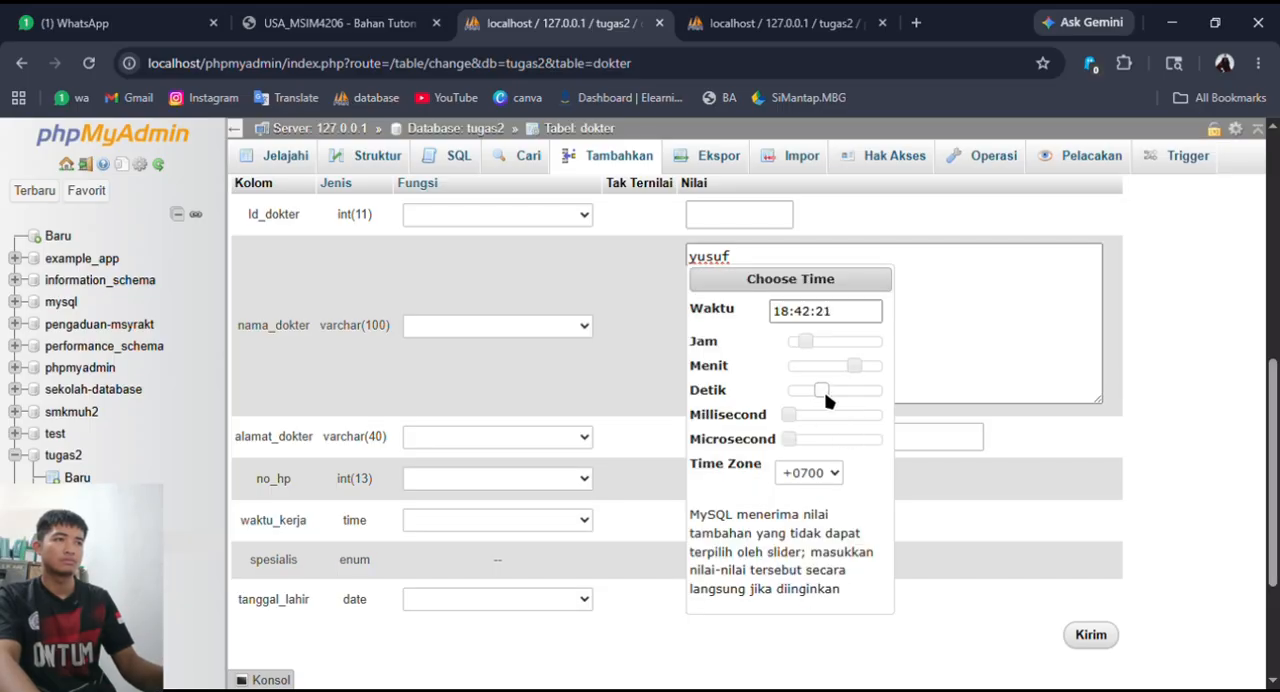
click(914, 598)
click(790, 561)
click(749, 630)
click(722, 603)
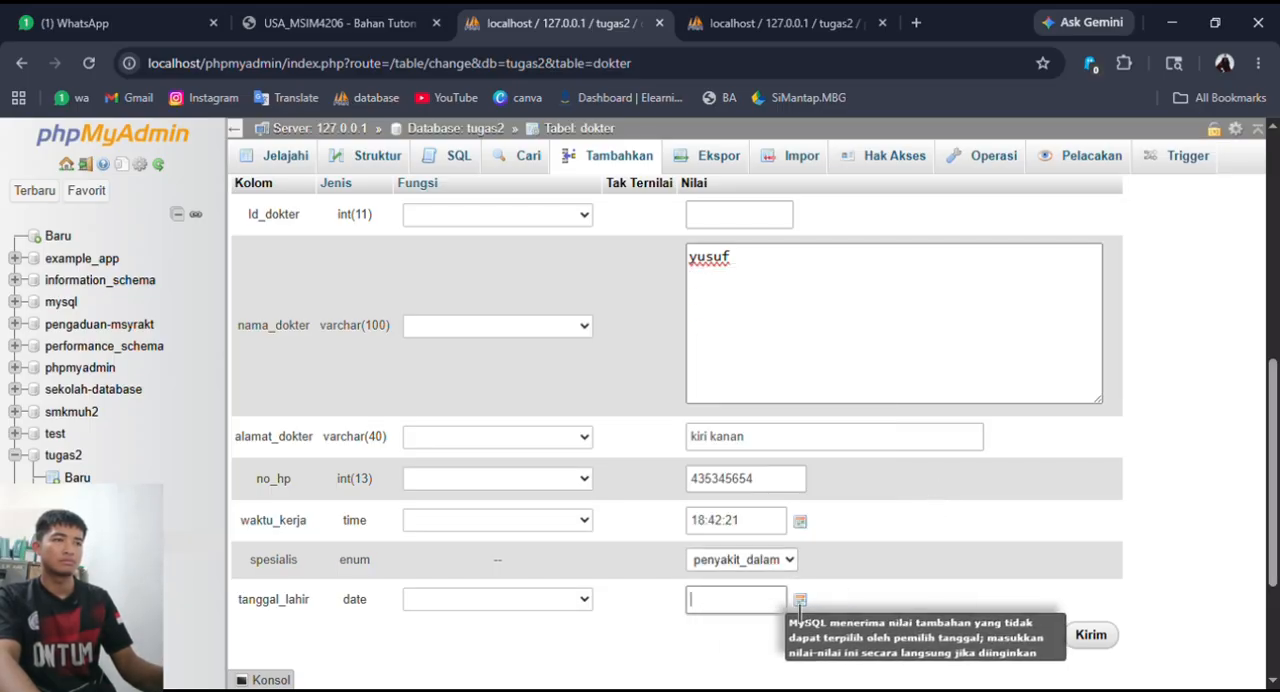
click(800, 600)
click(713, 495)
click(1089, 635)
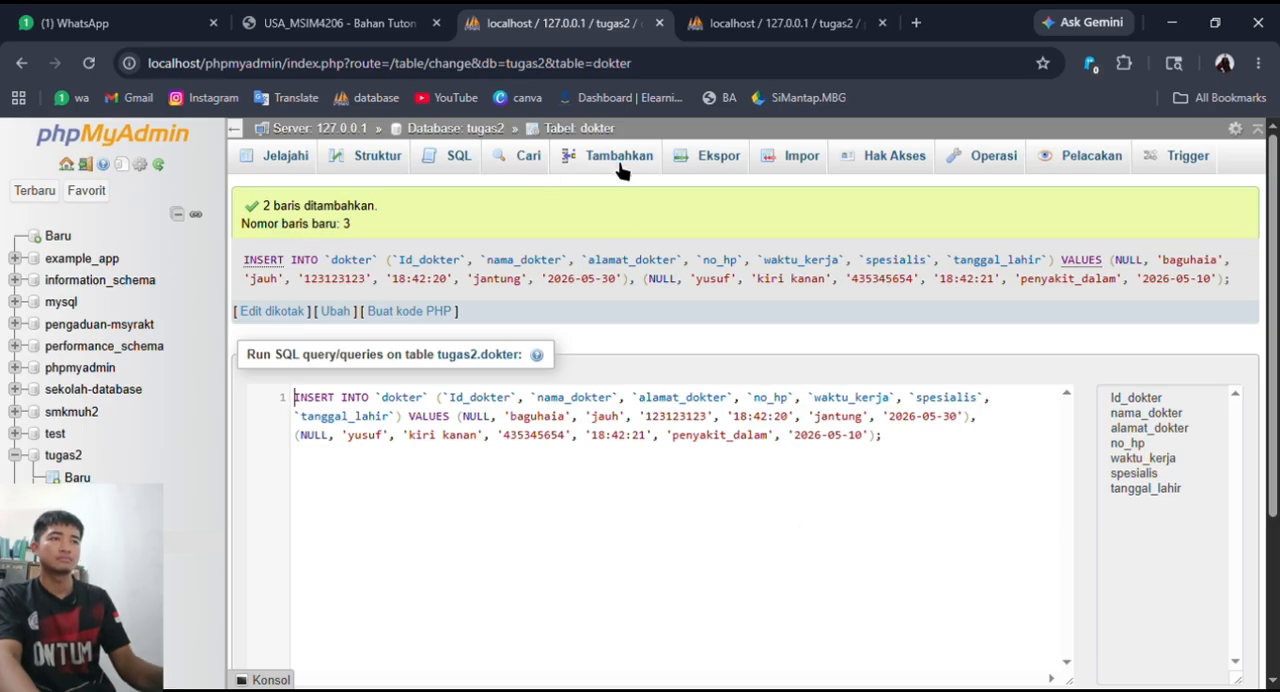
- Start a fourth dokter record and enter the doctor's name, address and phone number
click(619, 160)
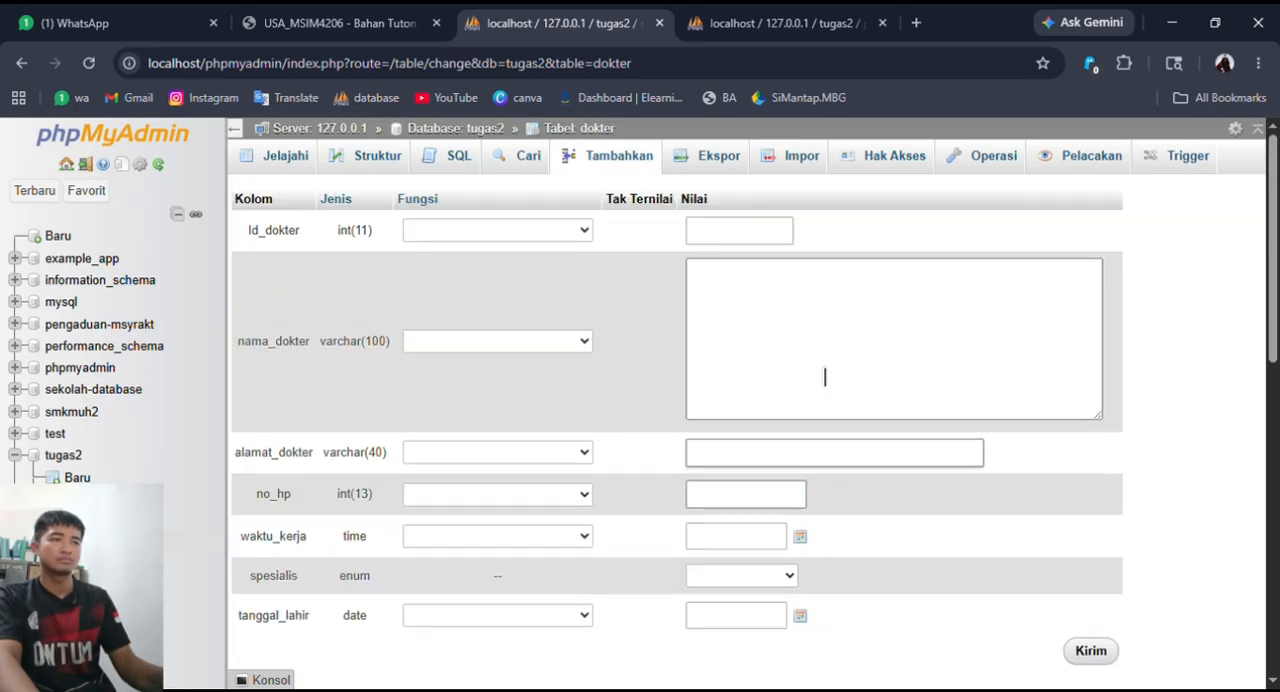
click(825, 376)
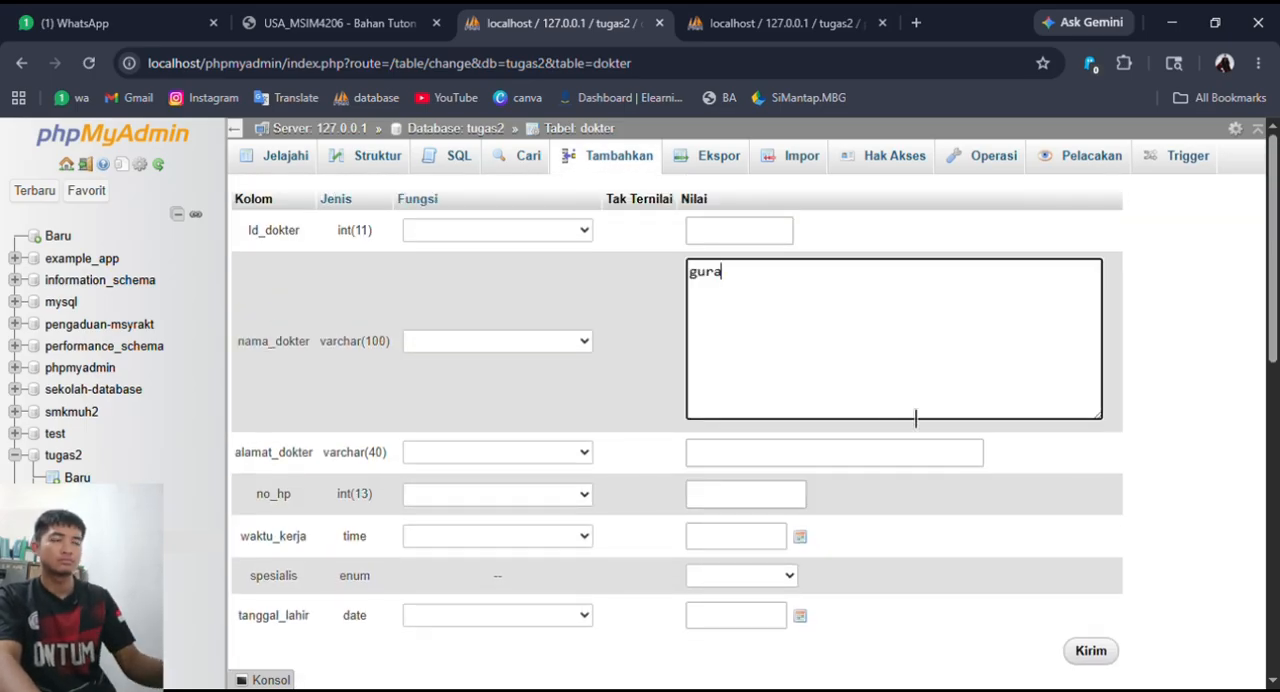
click(785, 454)
click(759, 292)
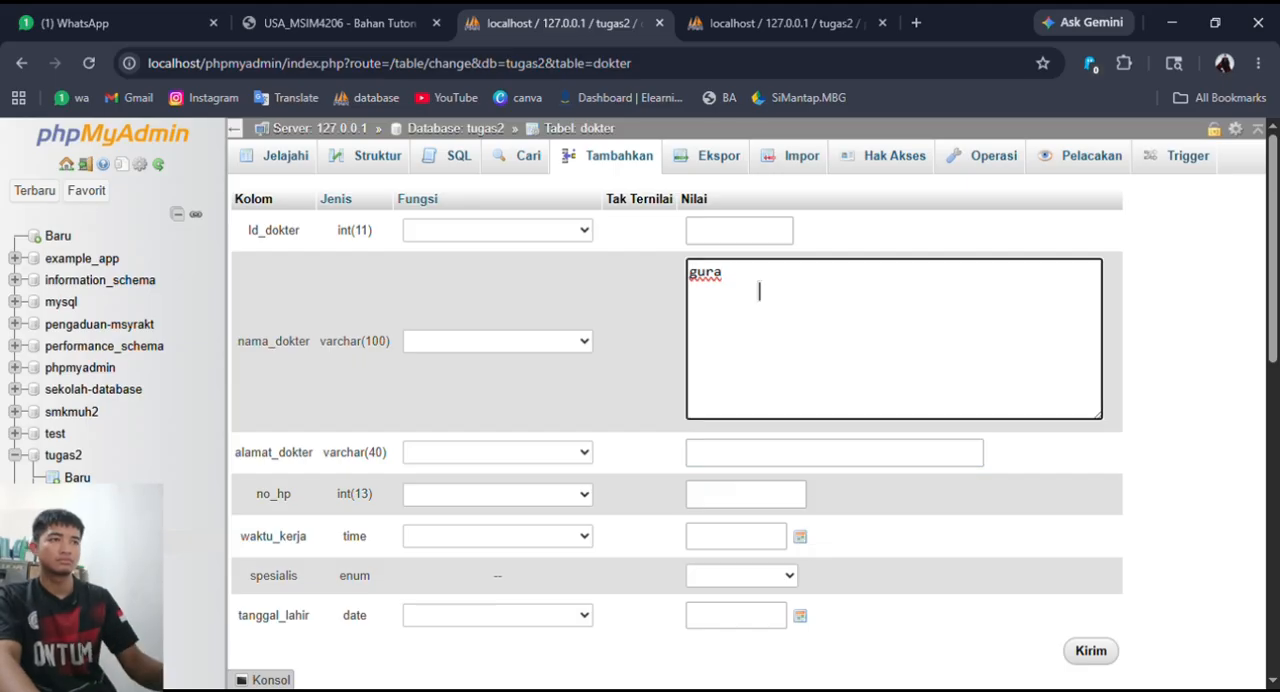
click(750, 455)
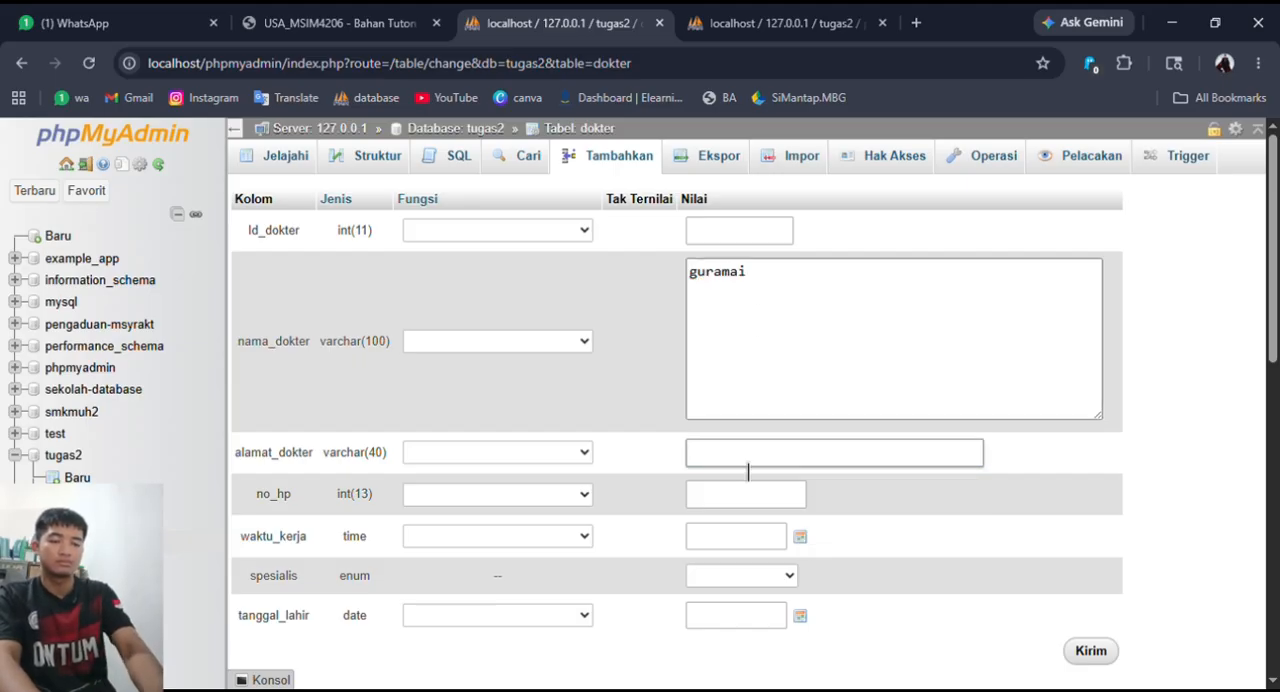
text(bongkor)
click(760, 494)
text(678678678)
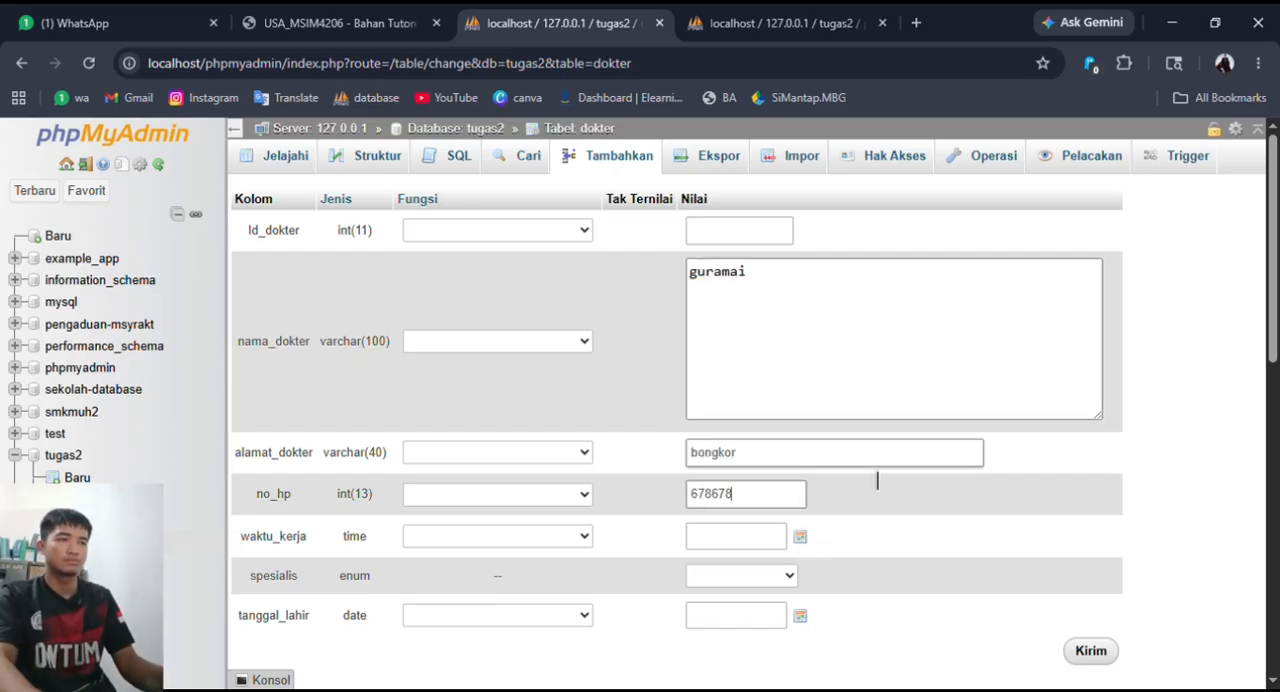
- Set waktu_kerja to 24:43:28, spesialis to kulit and the date of birth, submit the record and browse the dokter table
click(765, 538)
drag(797, 355, 814, 362)
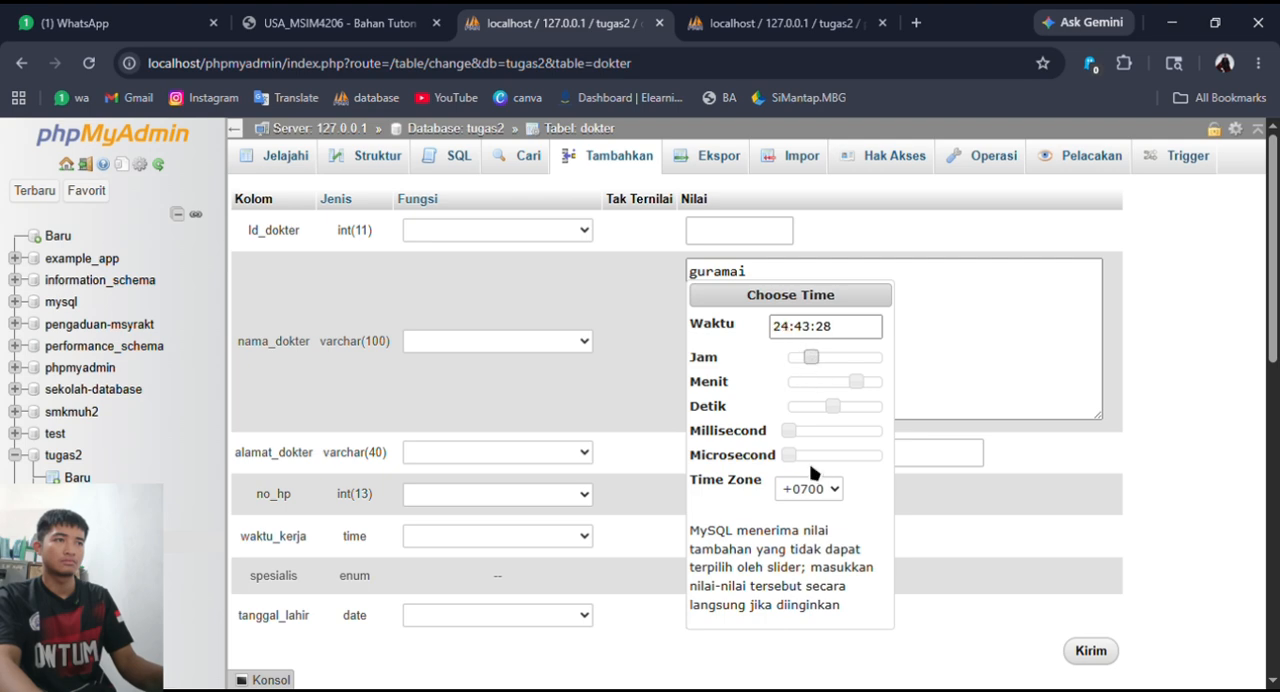
key(Return)
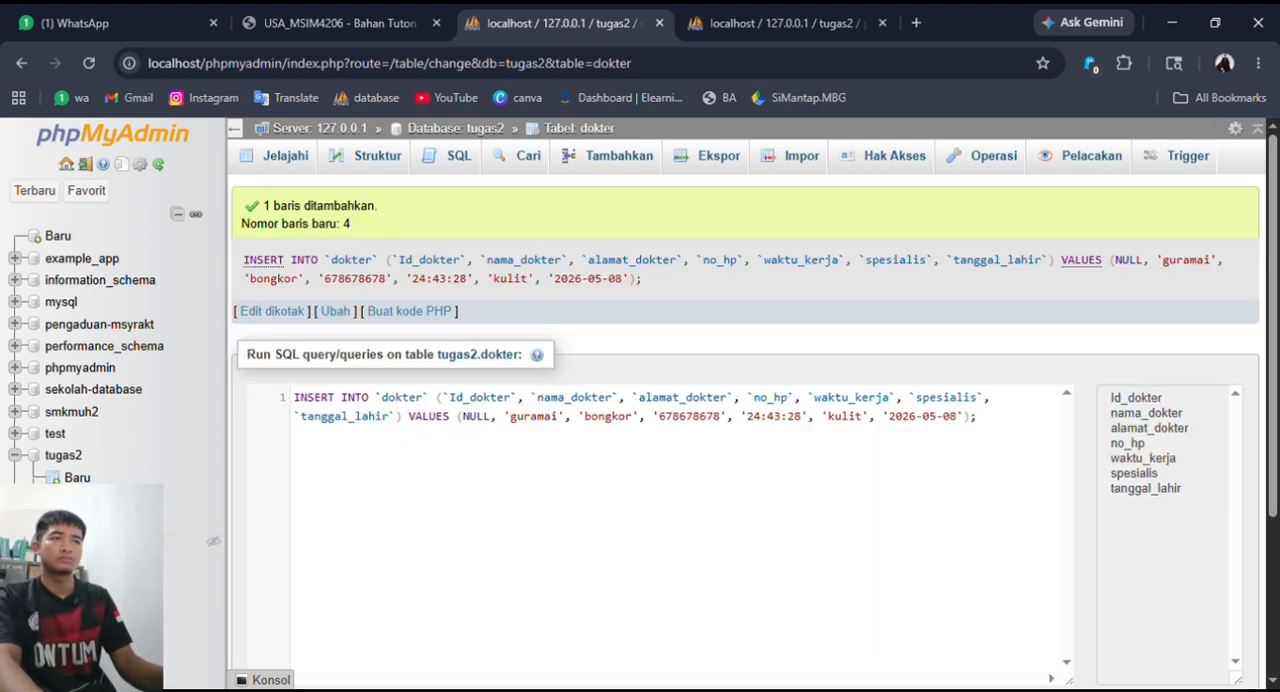
click(82, 499)
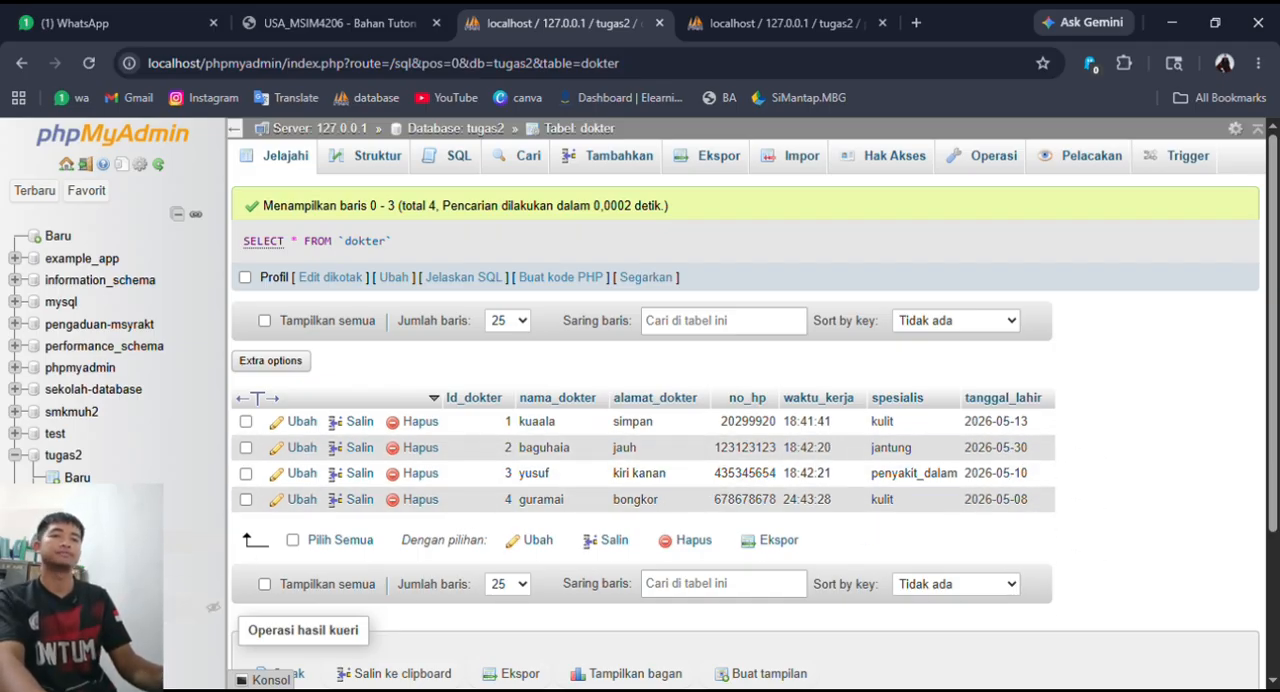
- Start a pasien_dokter record with id_dokter 4, id_pasien 4, resep 12312312 and waktu_periksa 12312321
click(110, 543)
click(619, 155)
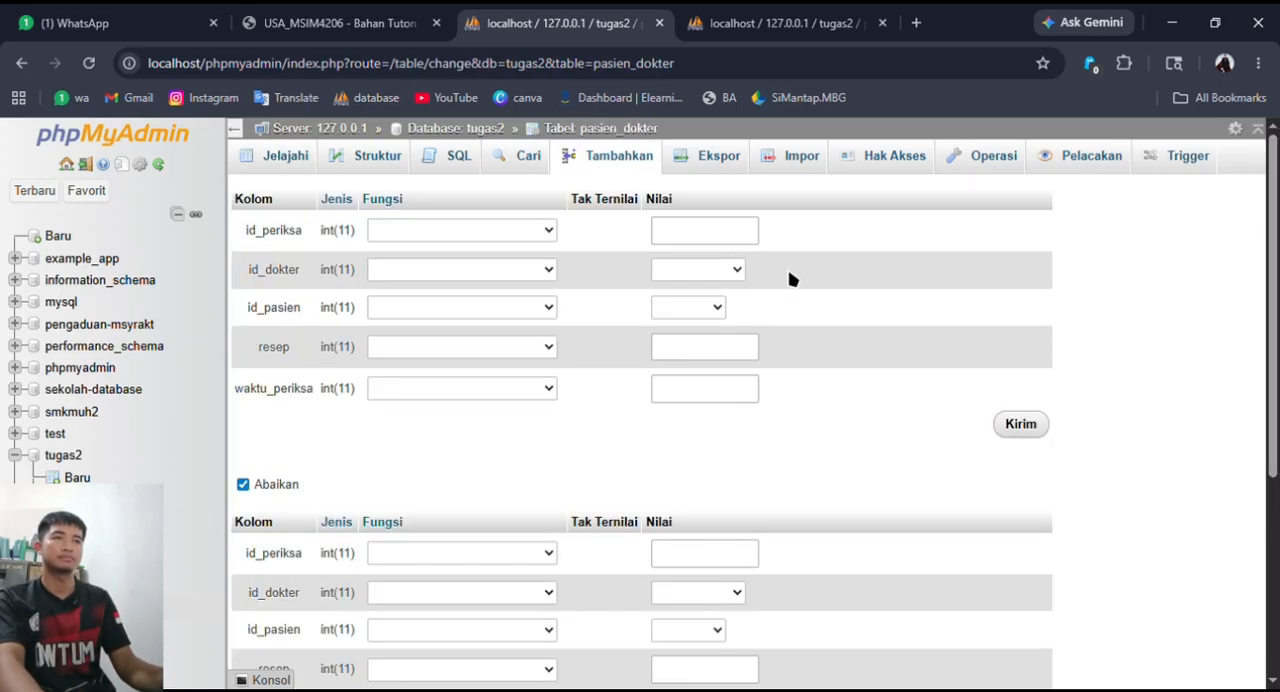
click(728, 276)
click(714, 349)
click(697, 305)
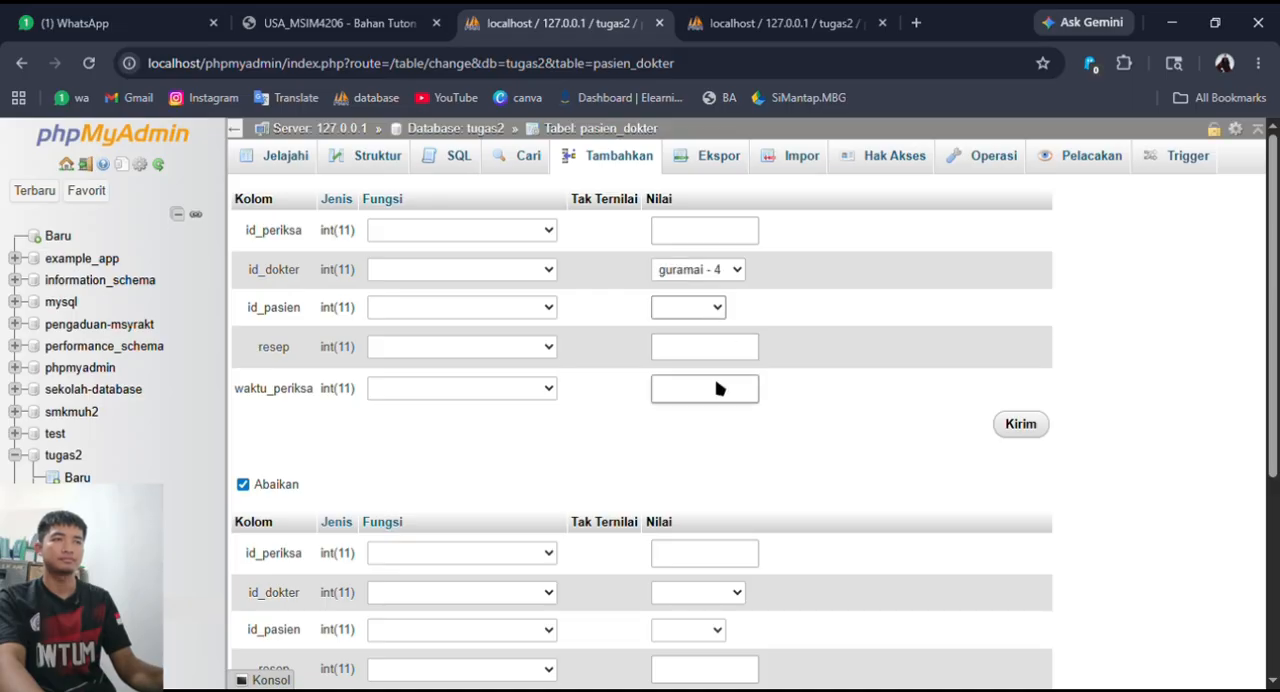
click(717, 389)
click(733, 350)
text(12312312)
click(743, 399)
text(12312312)
- Fill the second pasien_dokter record with id_dokter 3, id_pasien 6, resep 567567 and waktu_periksa 18000, and submit both records
scroll(748, 437, down, 3)
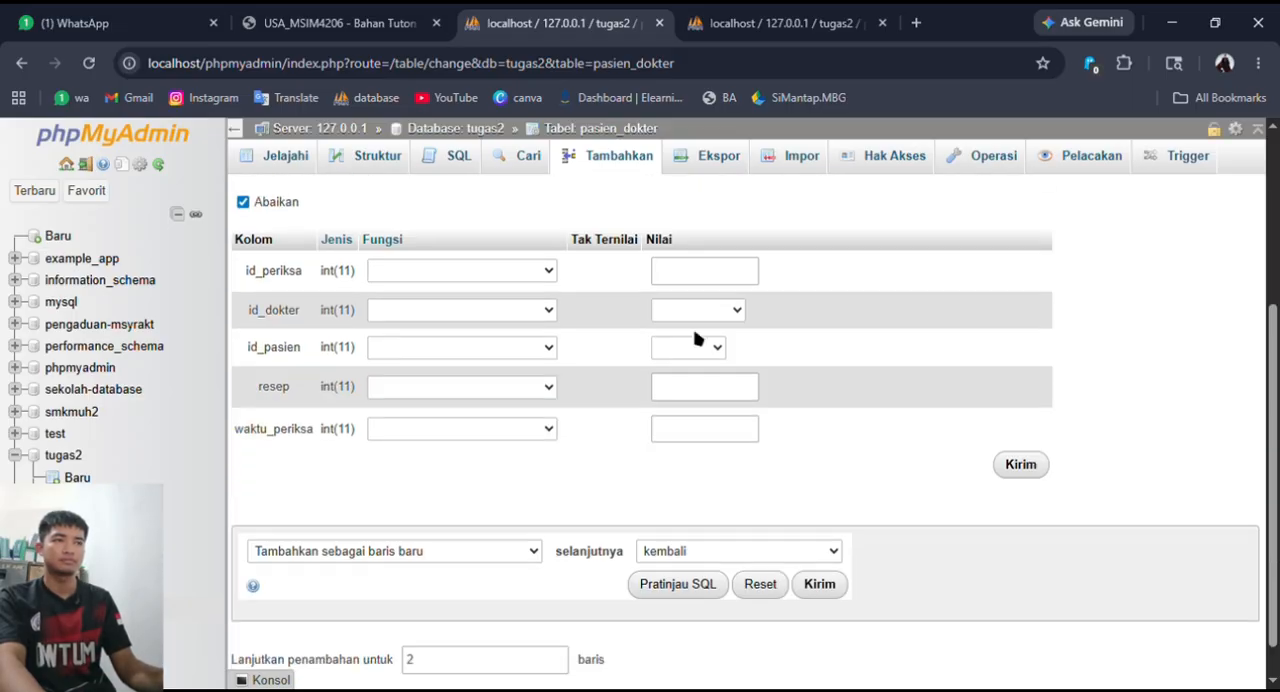
click(715, 431)
click(714, 343)
click(703, 509)
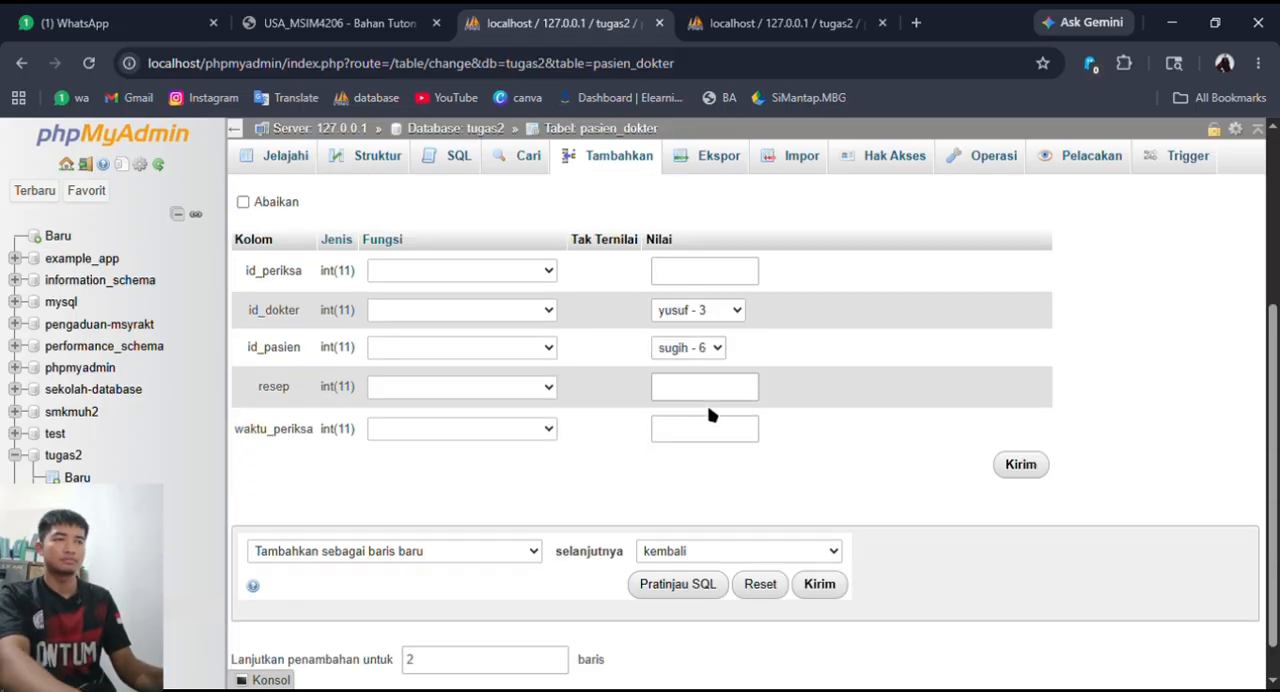
click(717, 400)
text(567567)
click(721, 440)
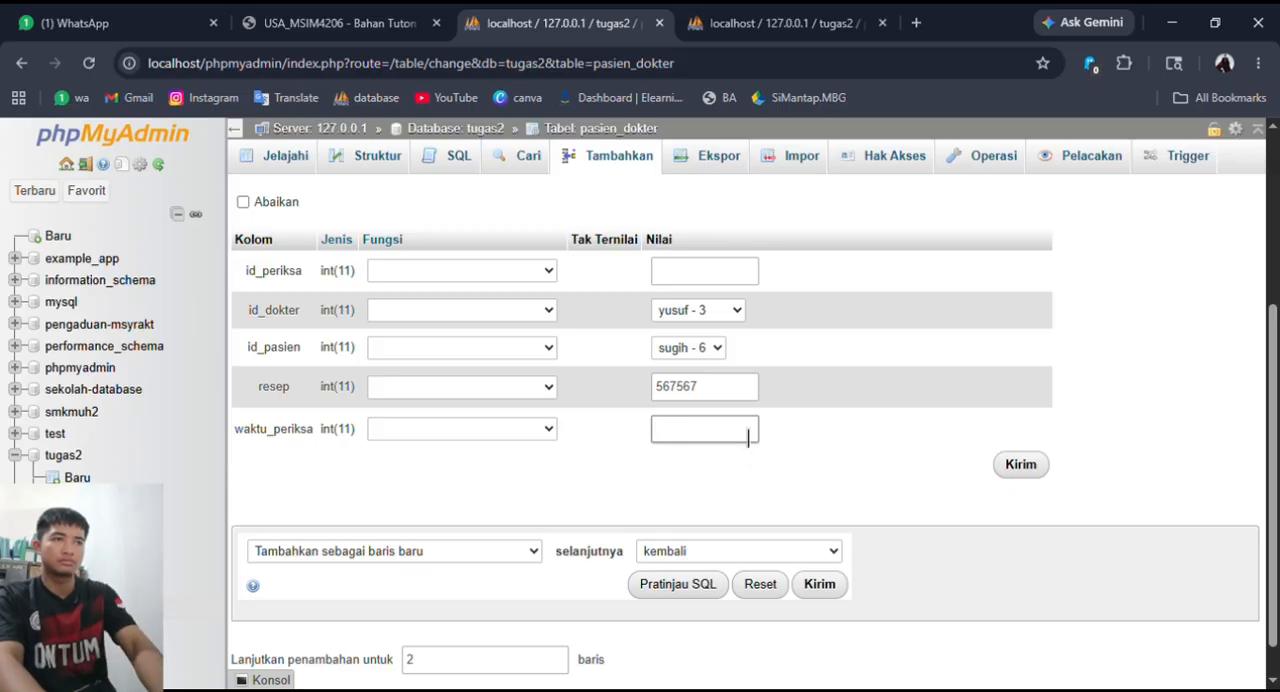
click(1030, 467)
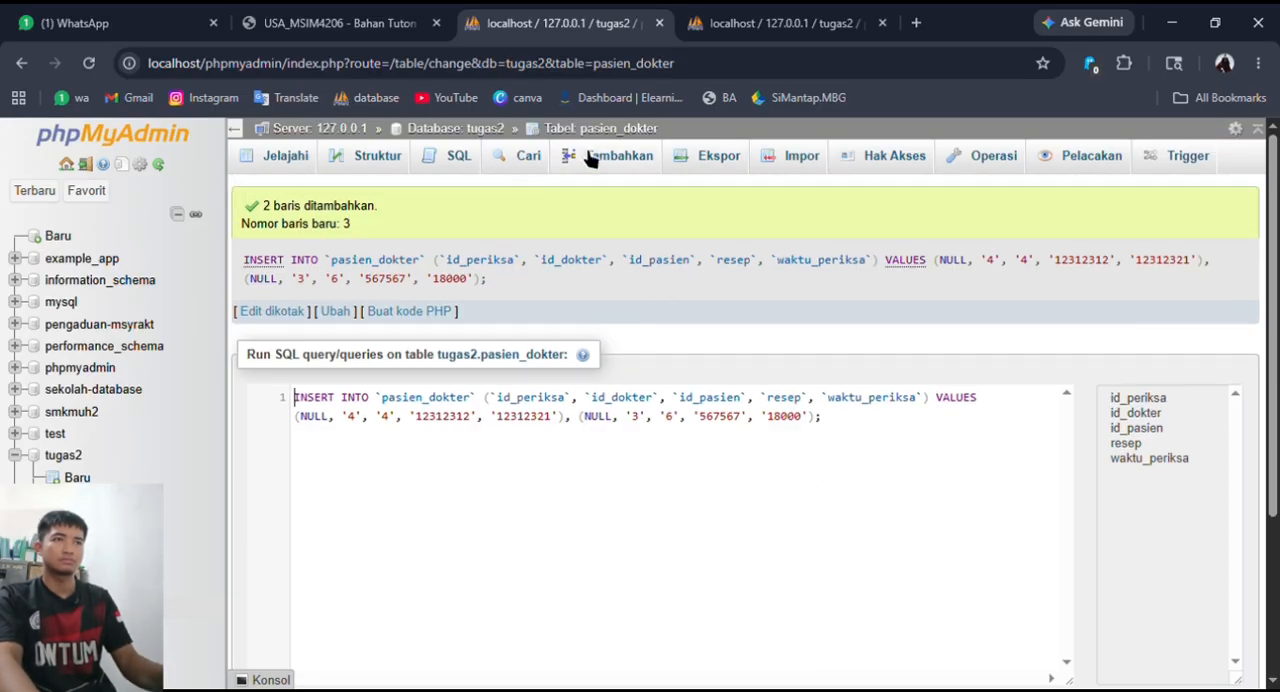
- Browse the records stored in the pasien_dokter table of the tugas2 database
click(590, 160)
scroll(629, 420, down, 2)
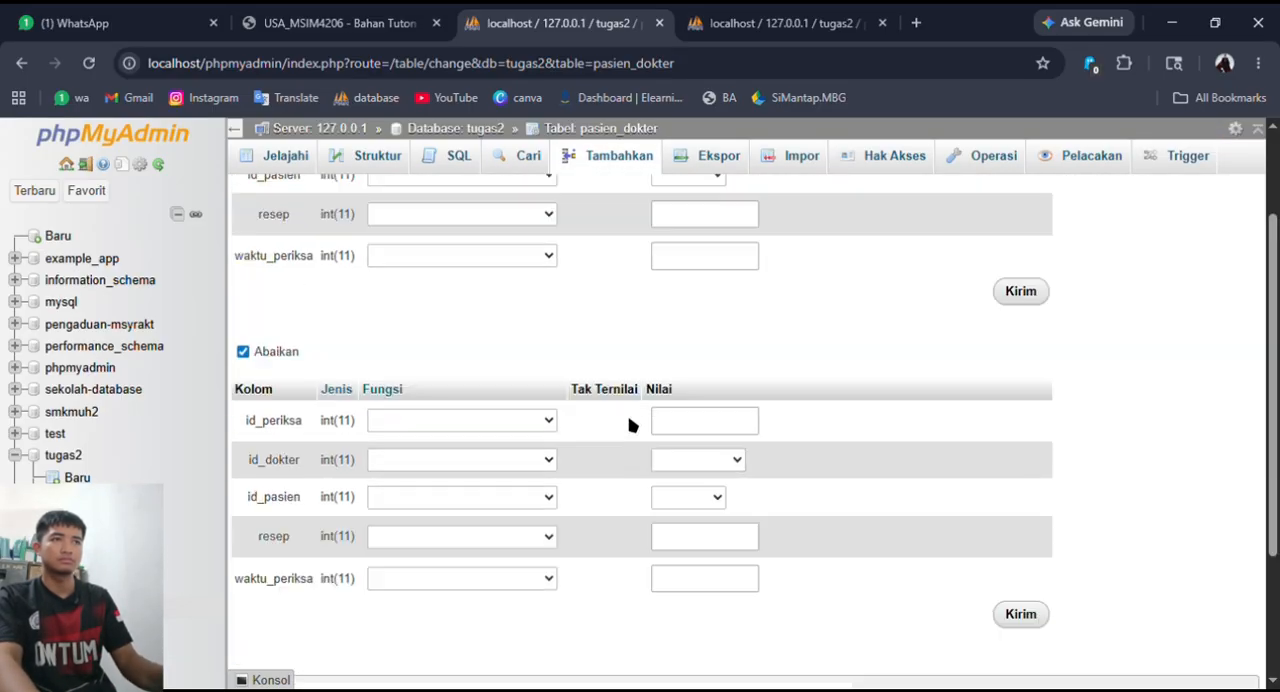
scroll(629, 420, up, 2)
click(455, 128)
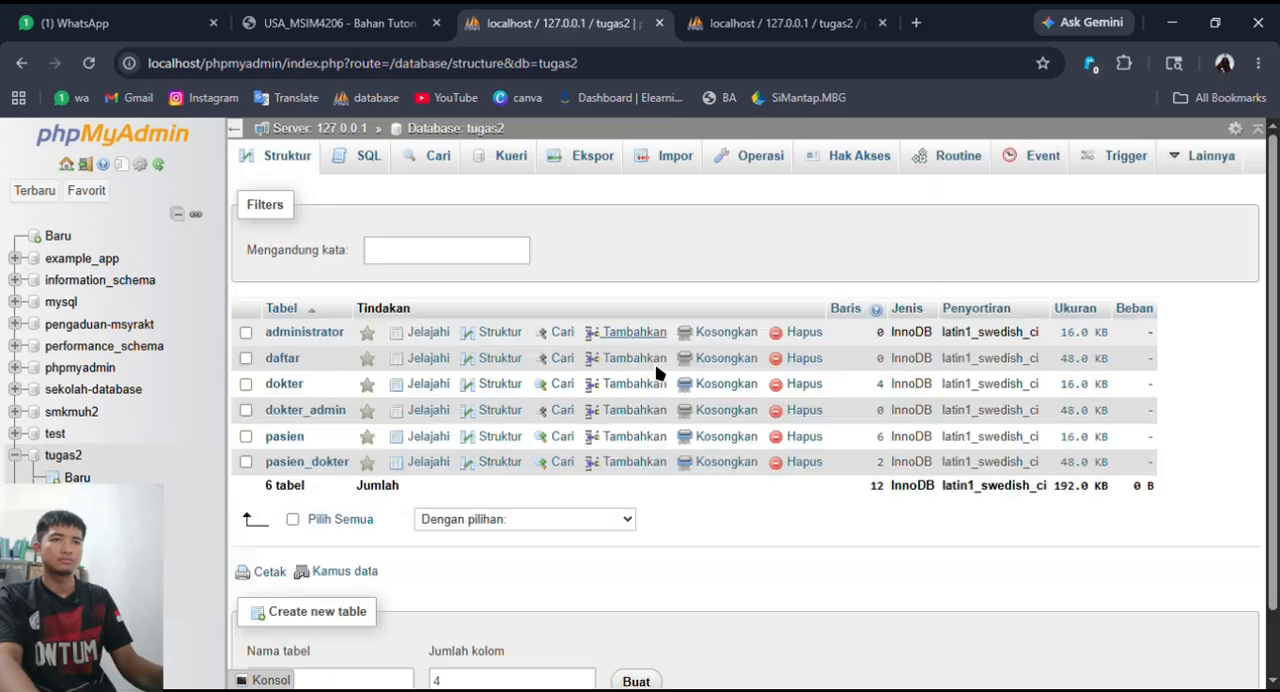
click(335, 460)
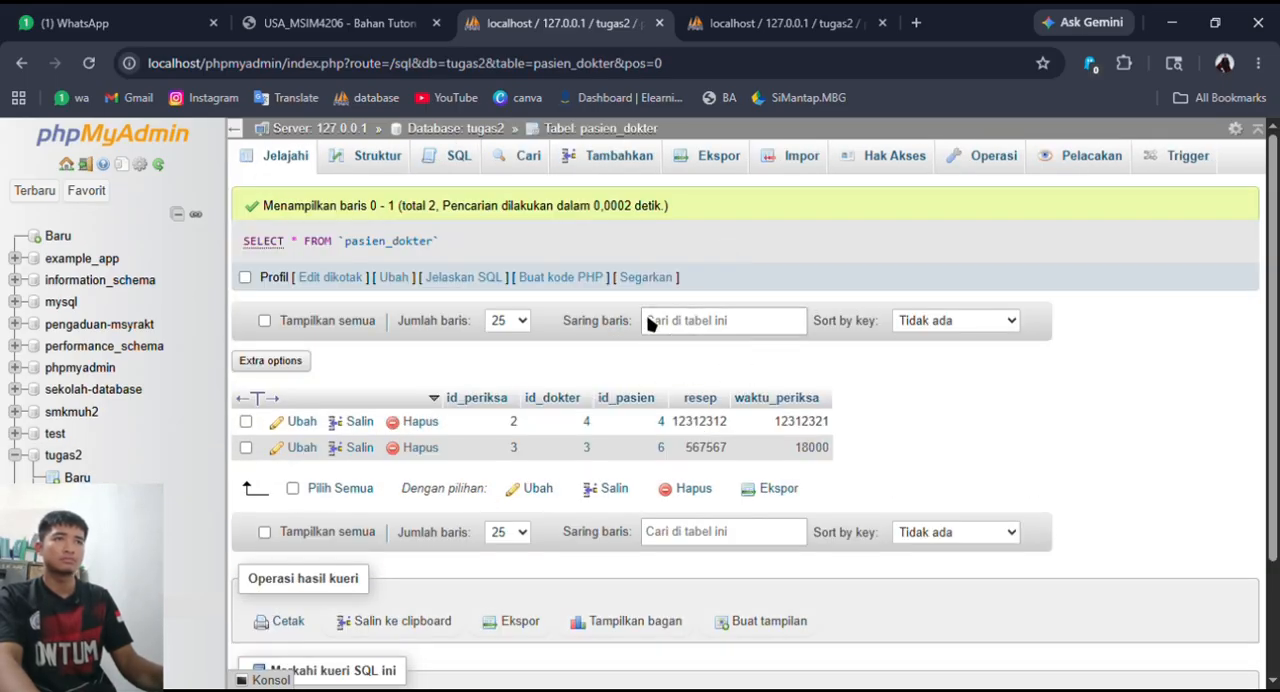
- Open the resep and waktu_periksa columns of pasien_dokter for changing in the table structure
click(618, 157)
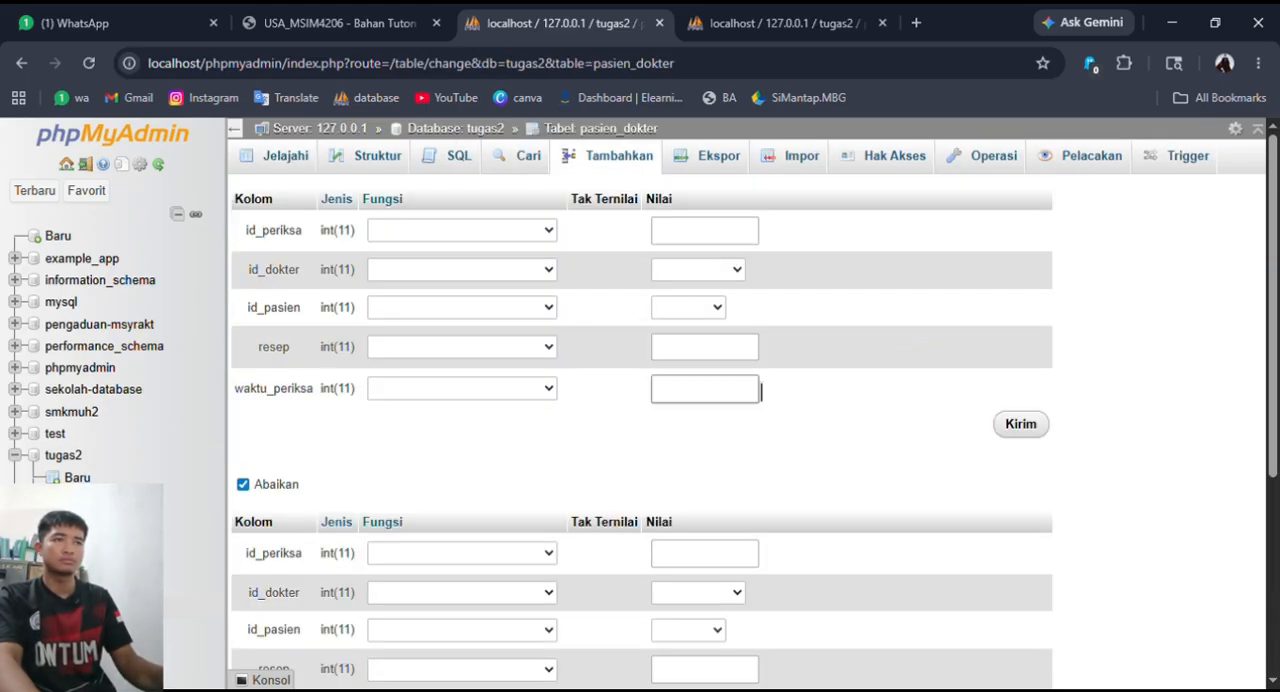
click(520, 165)
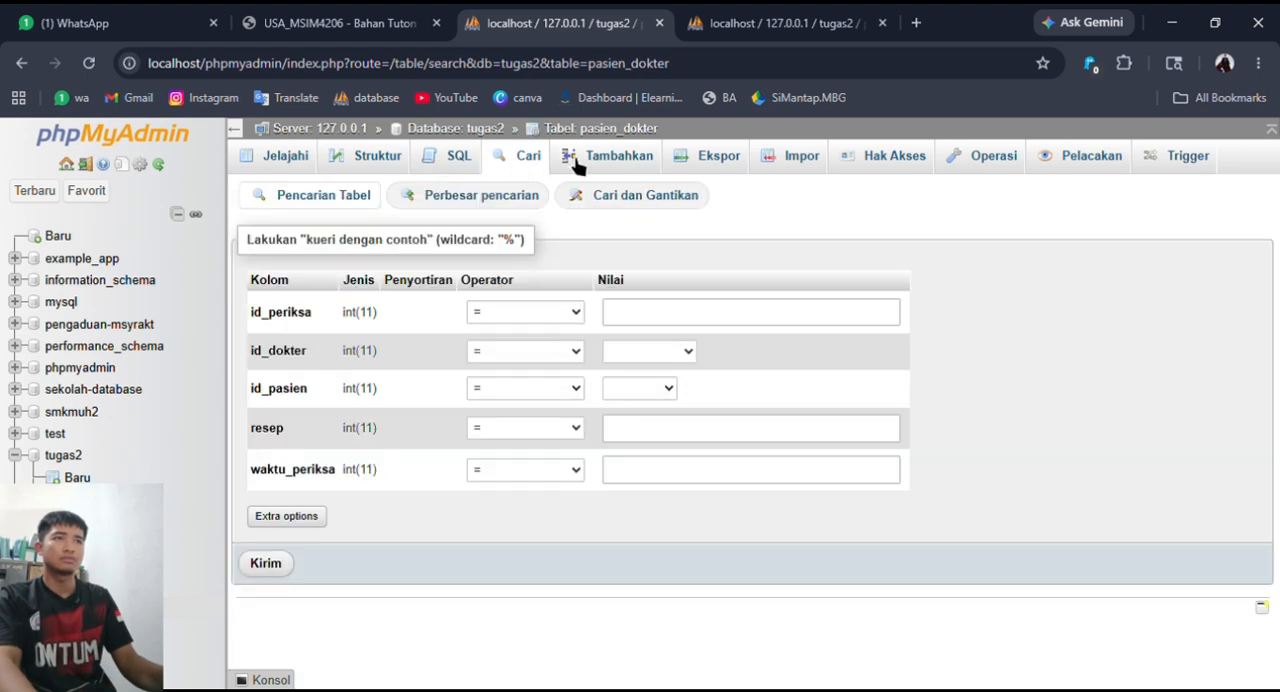
click(385, 160)
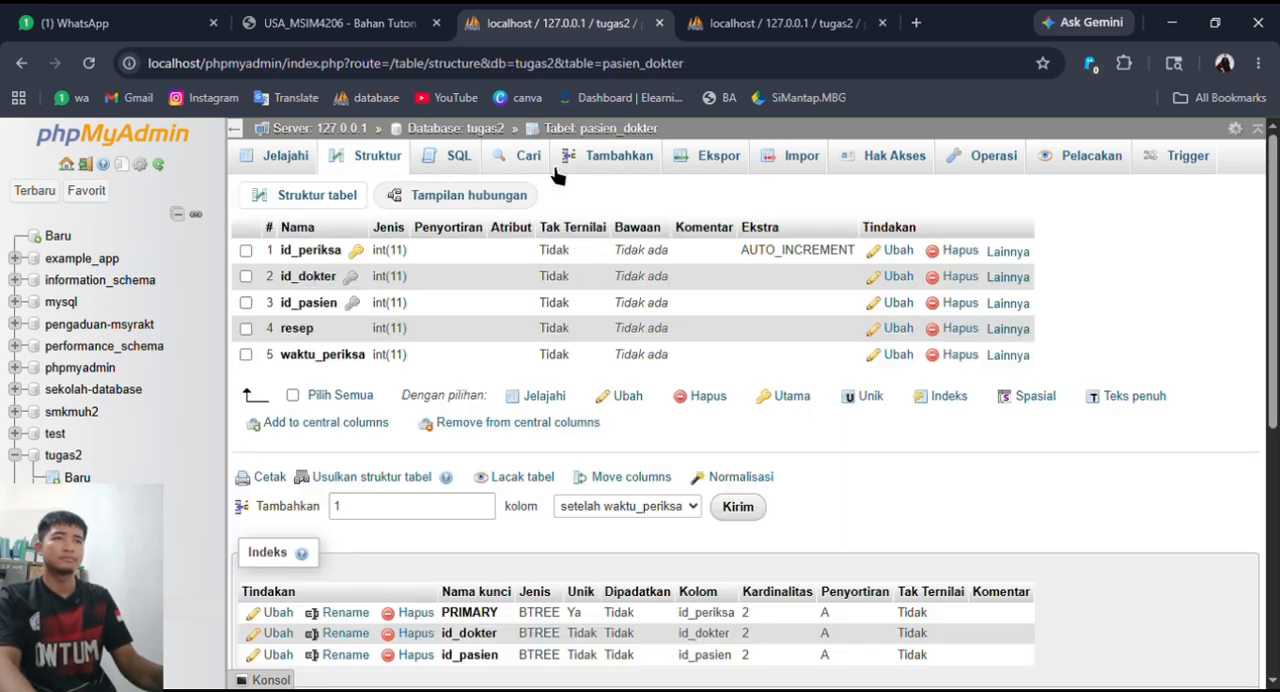
click(245, 328)
click(245, 354)
click(626, 397)
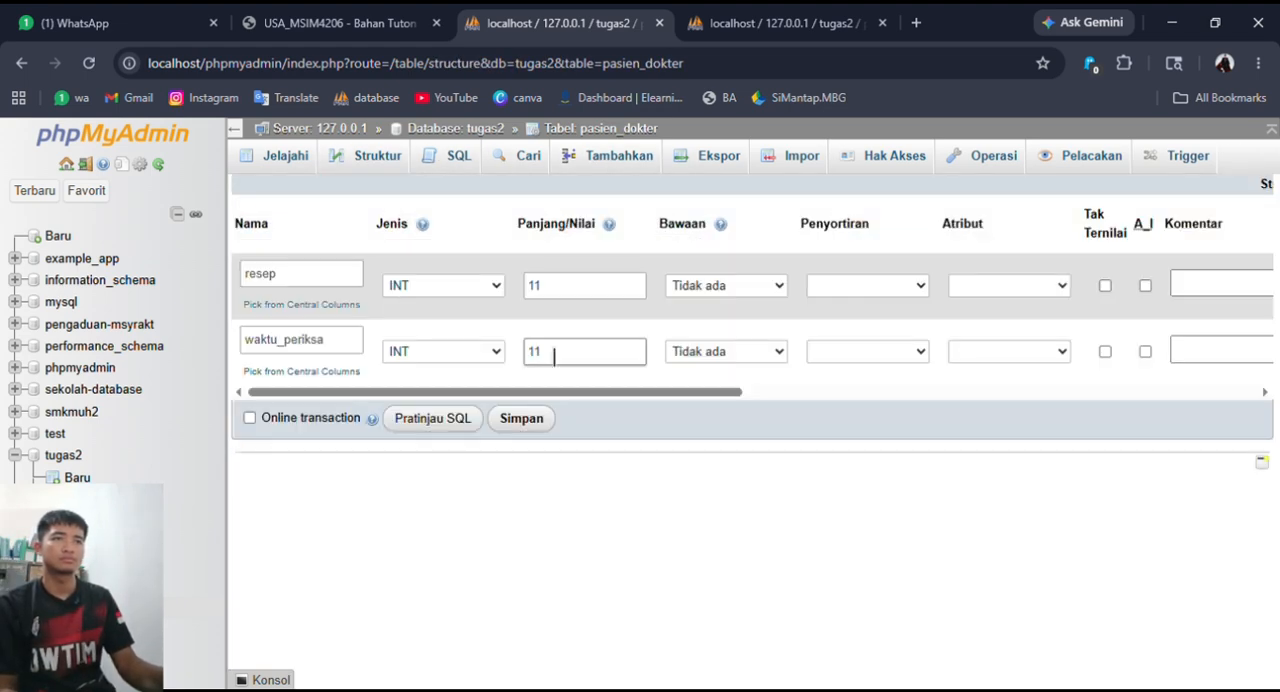
- Set resep to VARCHAR with length 60 and waktu_periksa to TIME, and save the column changes
click(502, 340)
click(604, 296)
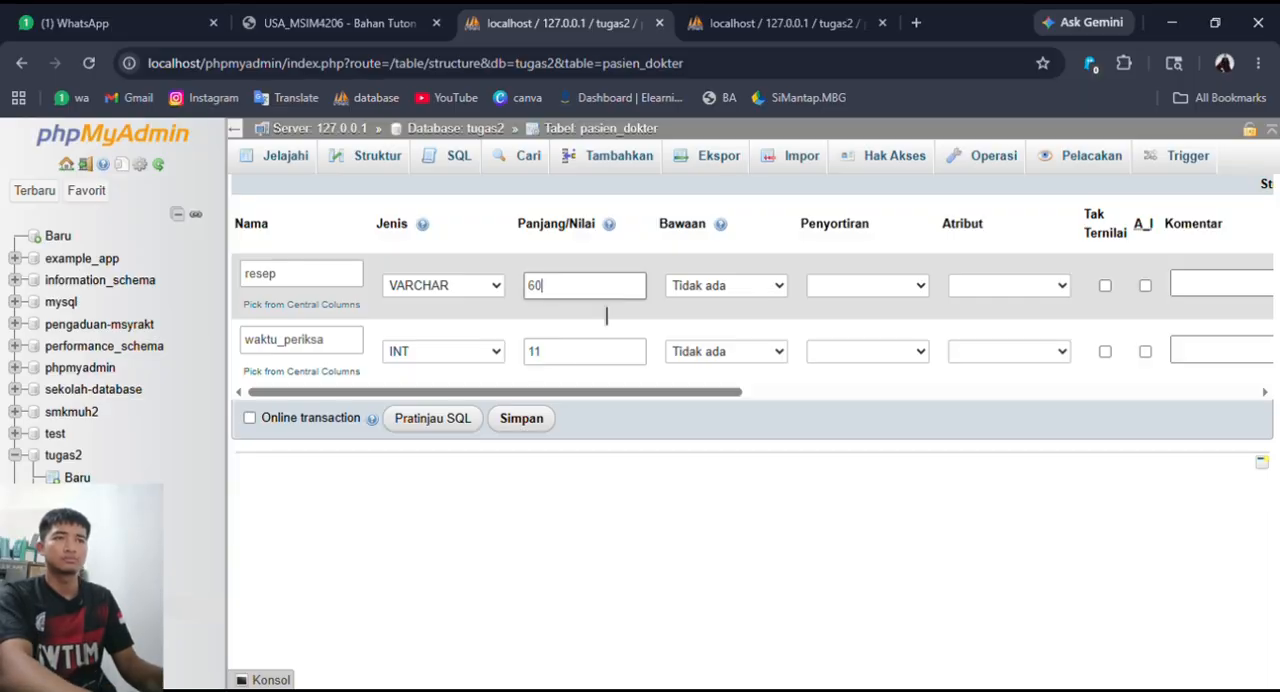
click(497, 355)
click(495, 203)
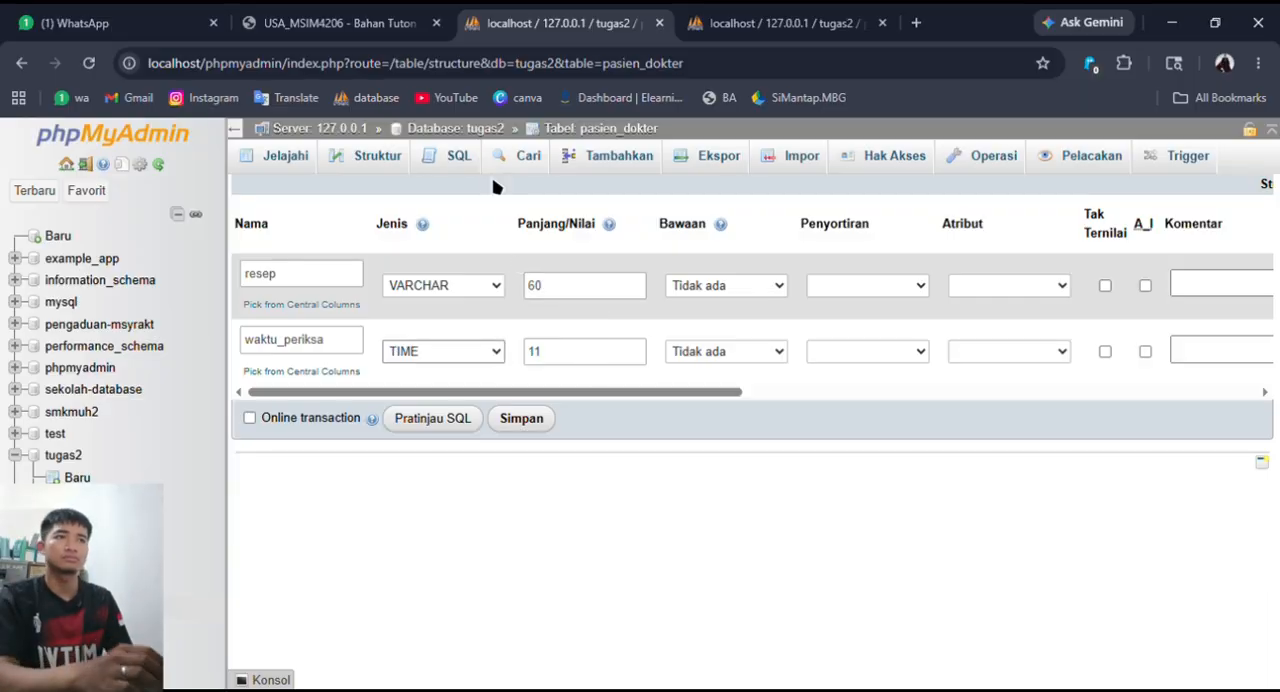
key(Tab)
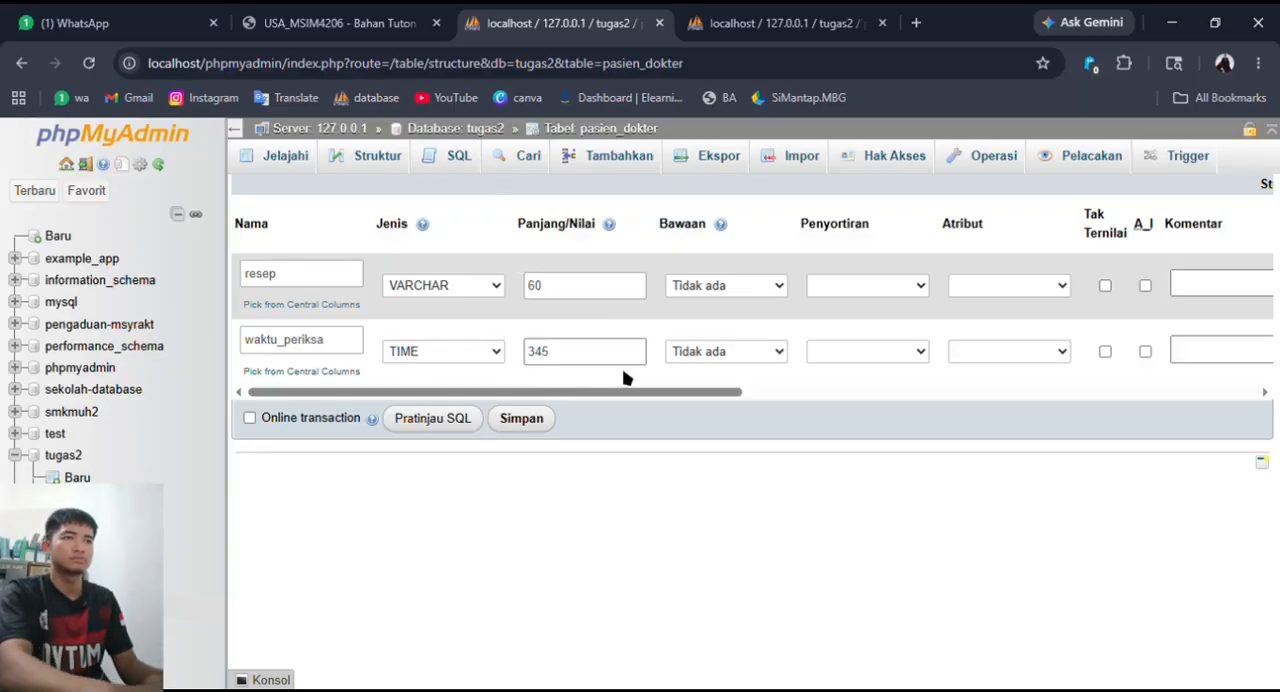
click(540, 418)
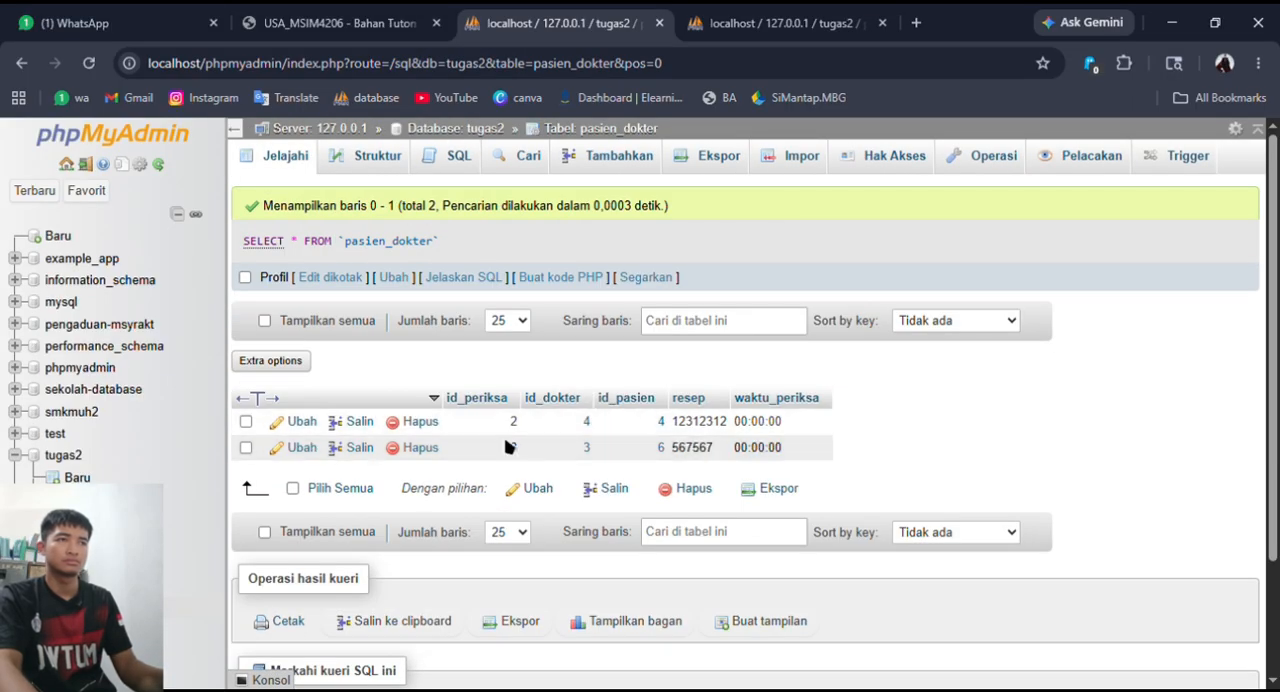
- Edit the pasien_dokter record with id_periksa 2, setting waktu_periksa to 10:14:03 and resep to "gulka merah", and save it
click(298, 420)
click(802, 389)
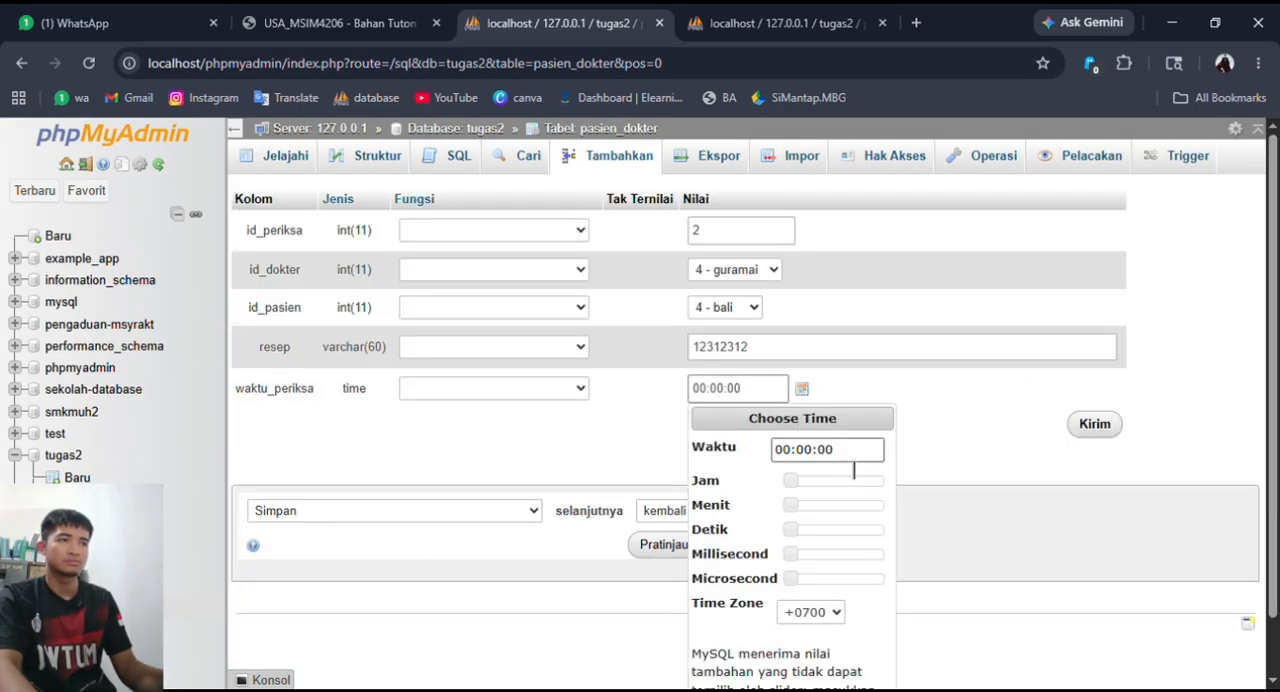
drag(793, 487, 797, 532)
click(807, 582)
click(947, 611)
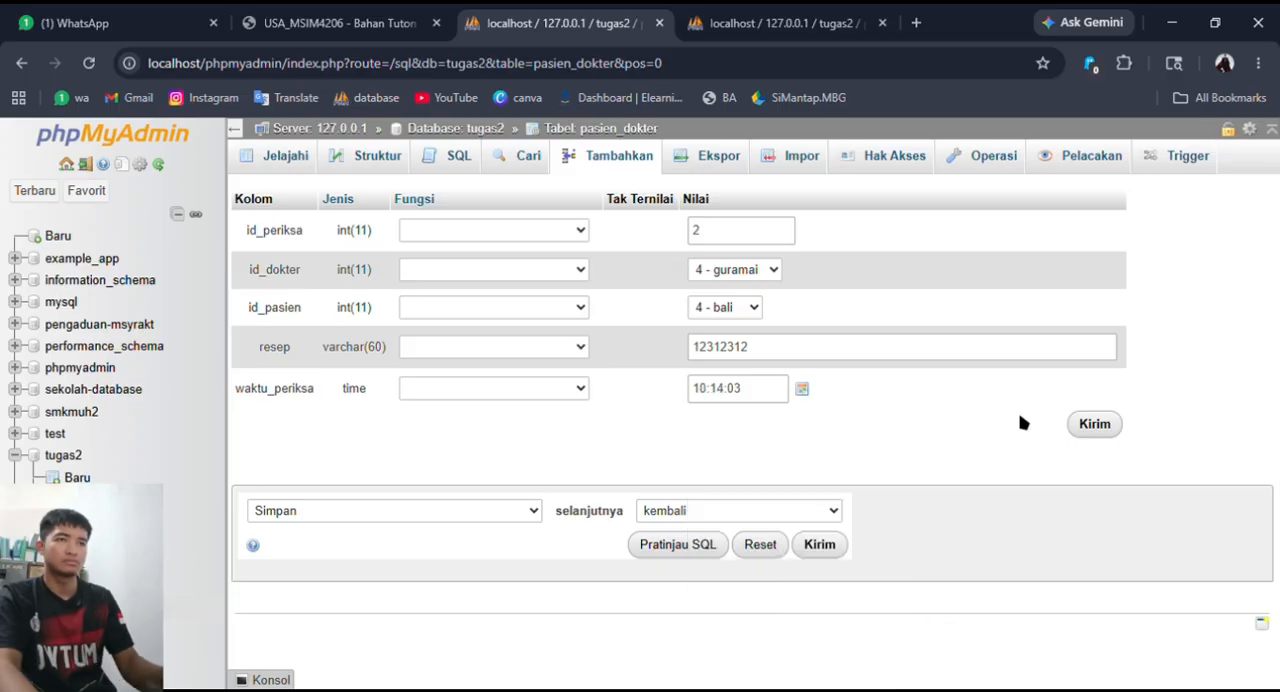
drag(785, 350, 658, 350)
text(gulka merah)
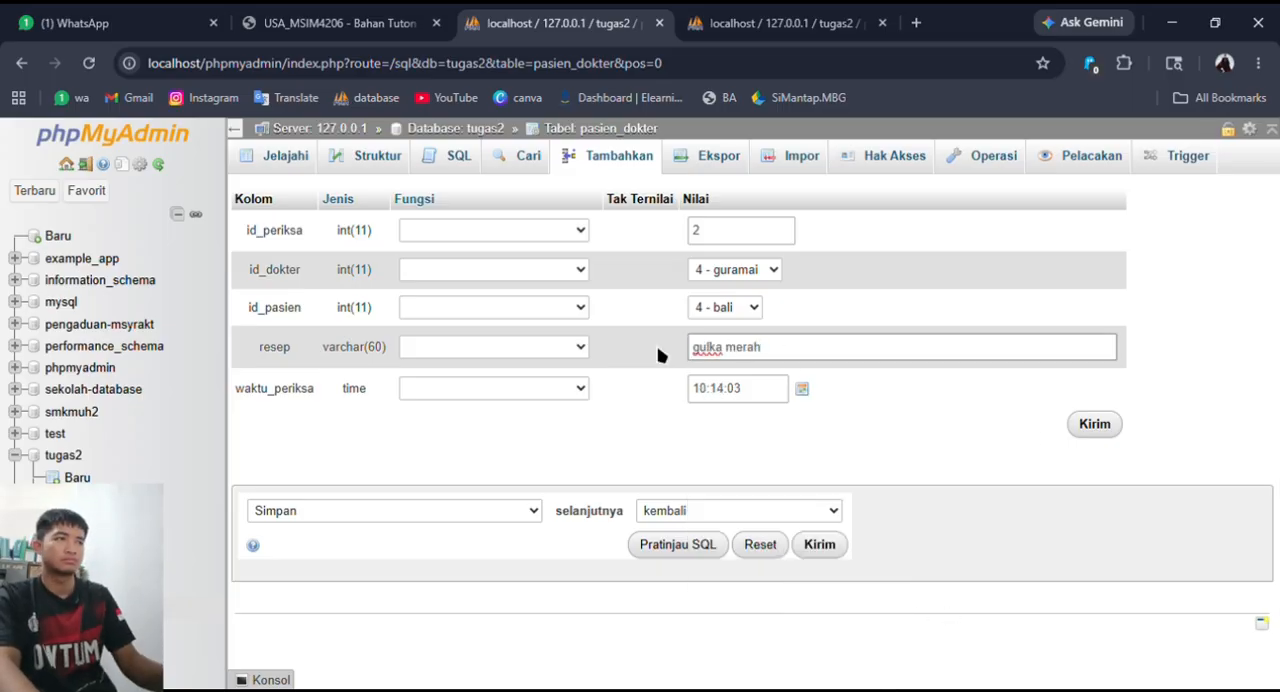
click(1114, 430)
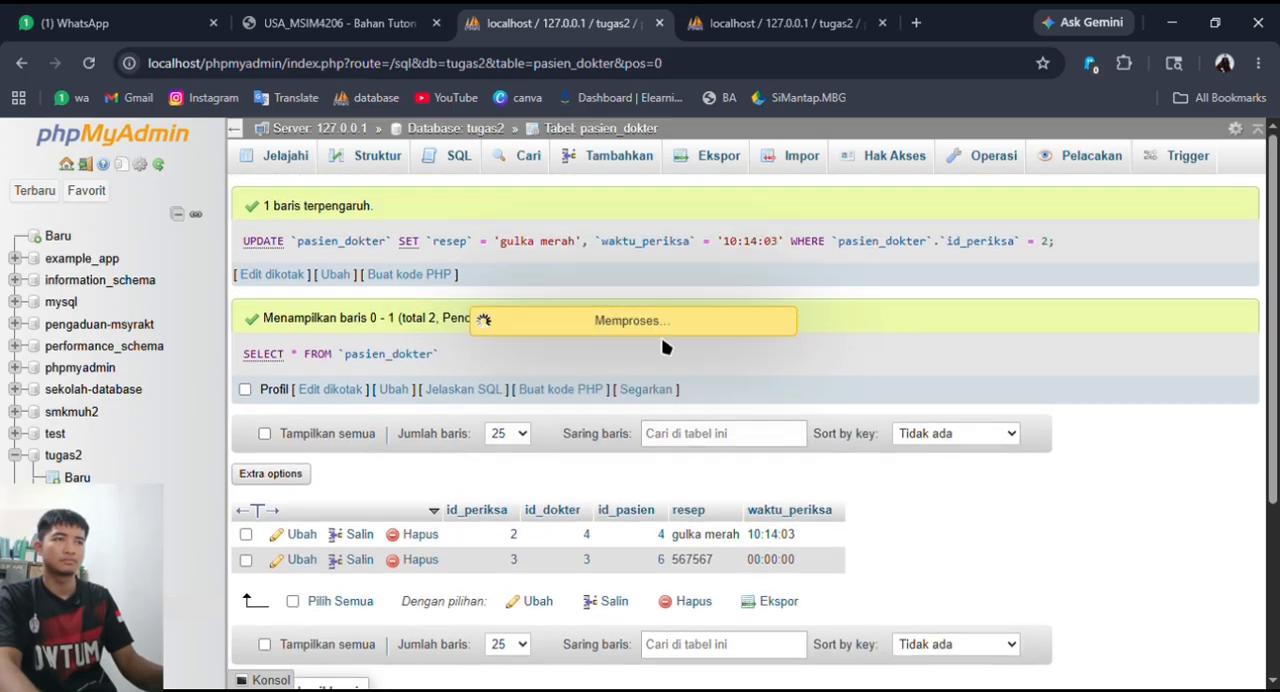
- Edit the pasien_dokter record with id_periksa 3, setting resep to "serabui" and waktu_periksa to 12:07:11, and save it
drag(742, 350, 652, 363)
text(serabu)
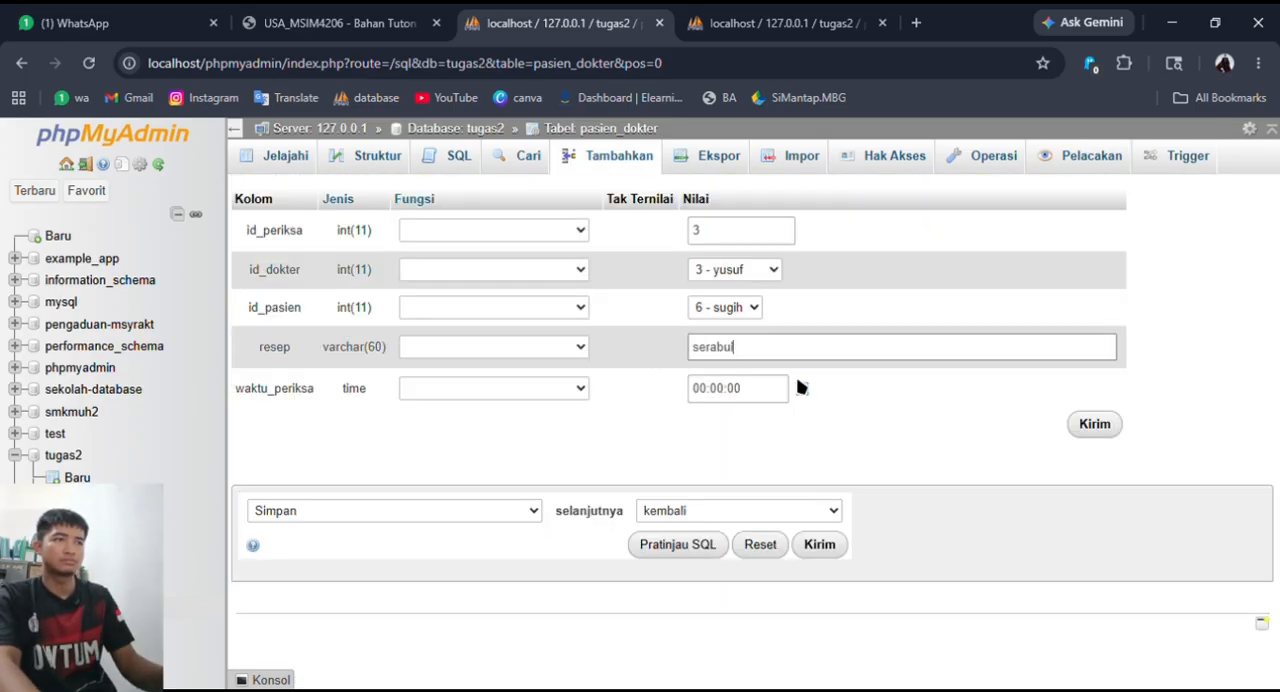
text(i)
click(801, 388)
drag(795, 578, 806, 578)
drag(795, 530, 809, 530)
drag(794, 506, 807, 482)
click(920, 560)
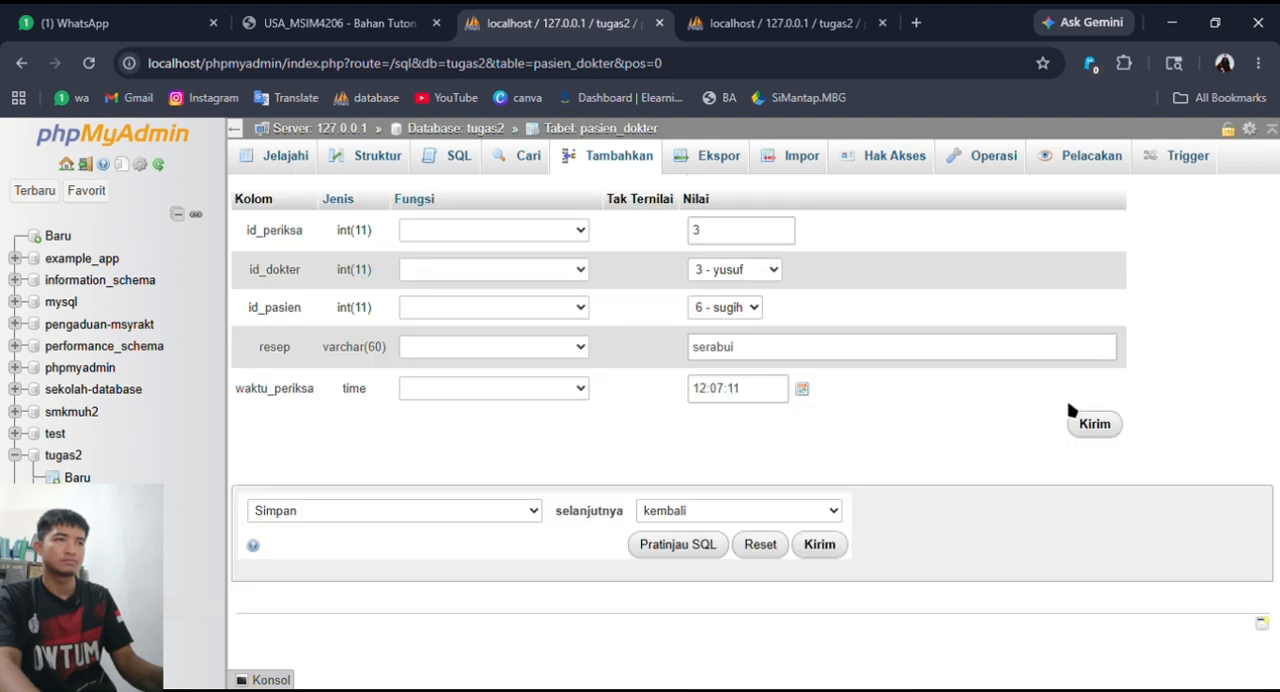
click(1085, 420)
- Start a new pasien_dokter record with id_dokter 3, id_pasien 5, resep "serabui" and waktu_periksa 14:20:13
scroll(633, 476, down, 1)
scroll(633, 476, up, 2)
click(616, 165)
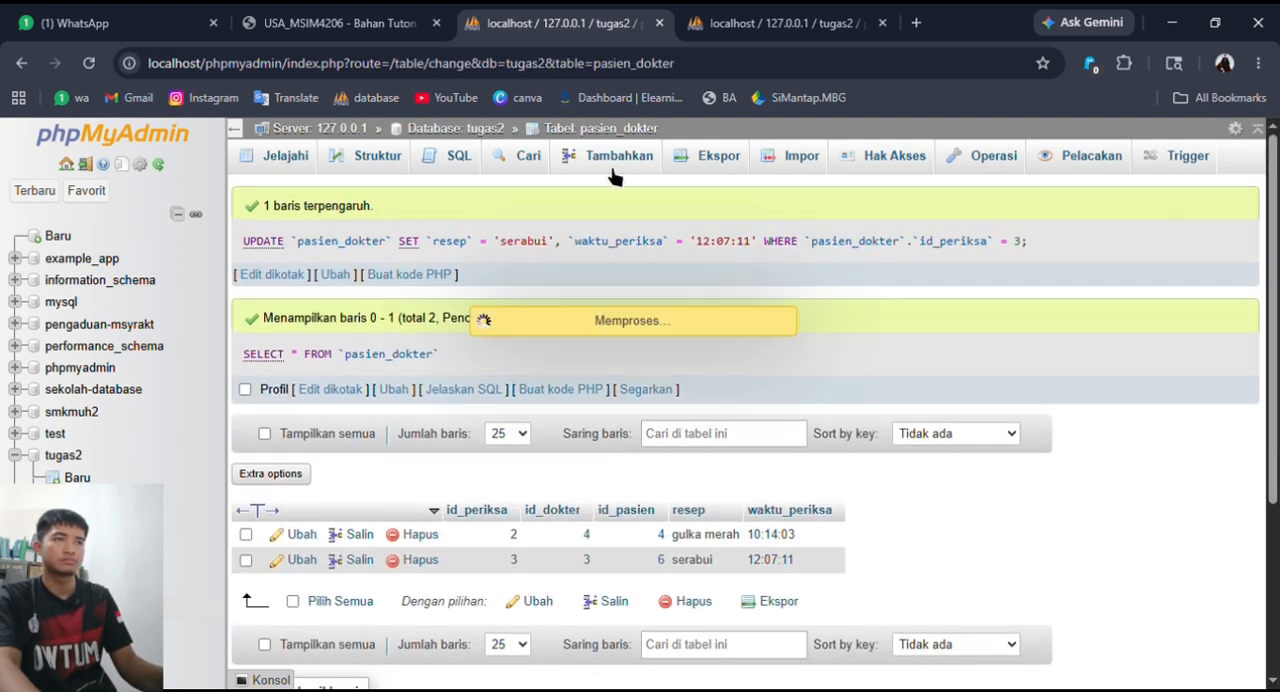
click(741, 391)
click(753, 312)
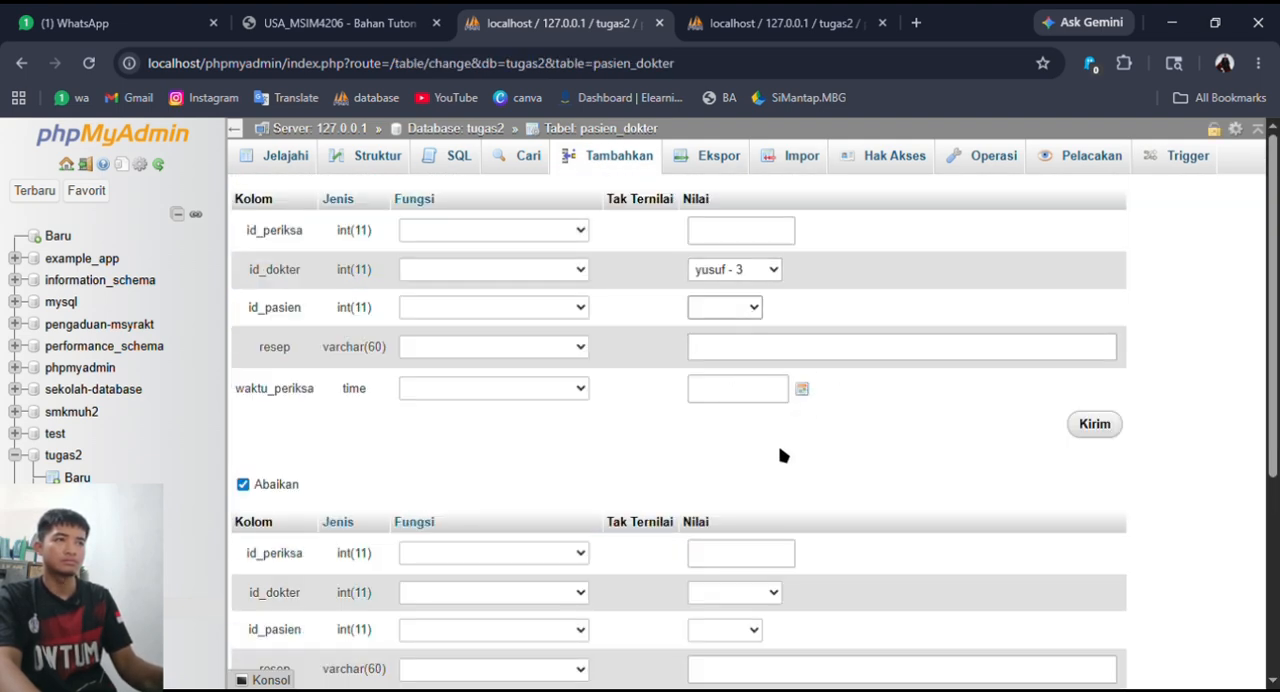
click(734, 410)
click(757, 349)
click(840, 462)
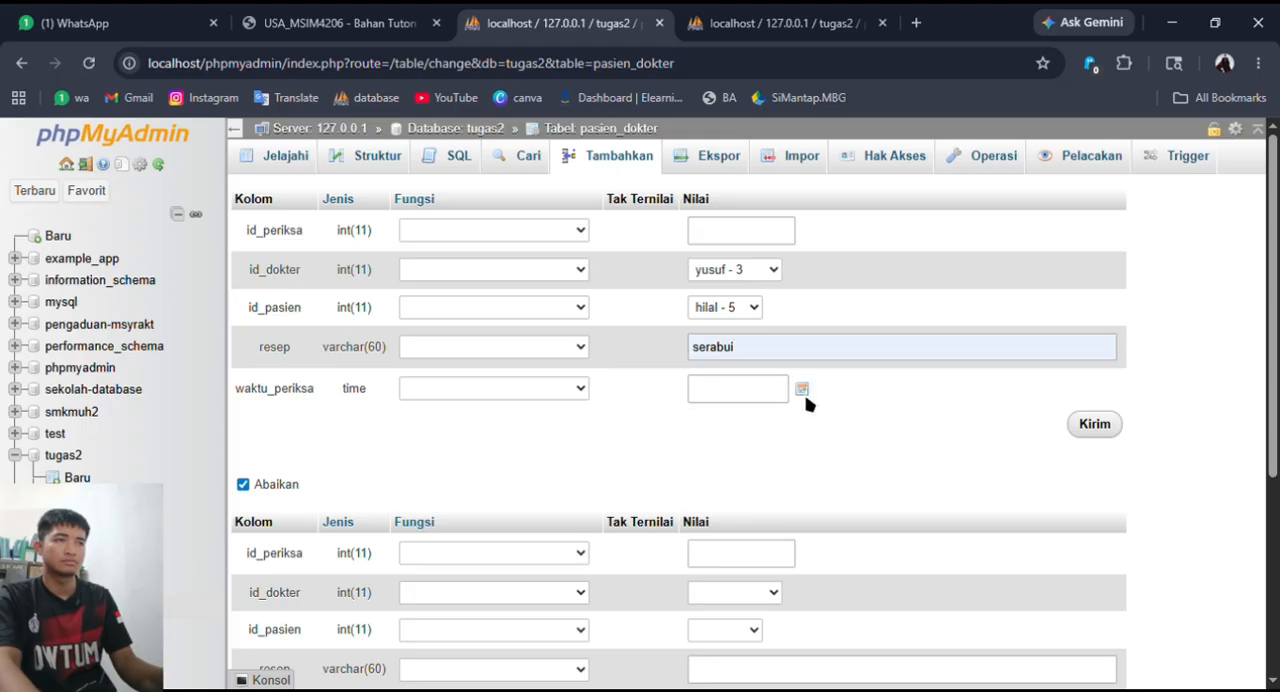
click(802, 389)
drag(863, 504, 803, 482)
scroll(930, 451, down, 3)
click(930, 451)
- Fill a second pasien_dokter record with id_dokter 1, id_pasien 6, resep "paracetamol" and waktu_periksa 08:46:13, and save both records
click(765, 312)
click(738, 398)
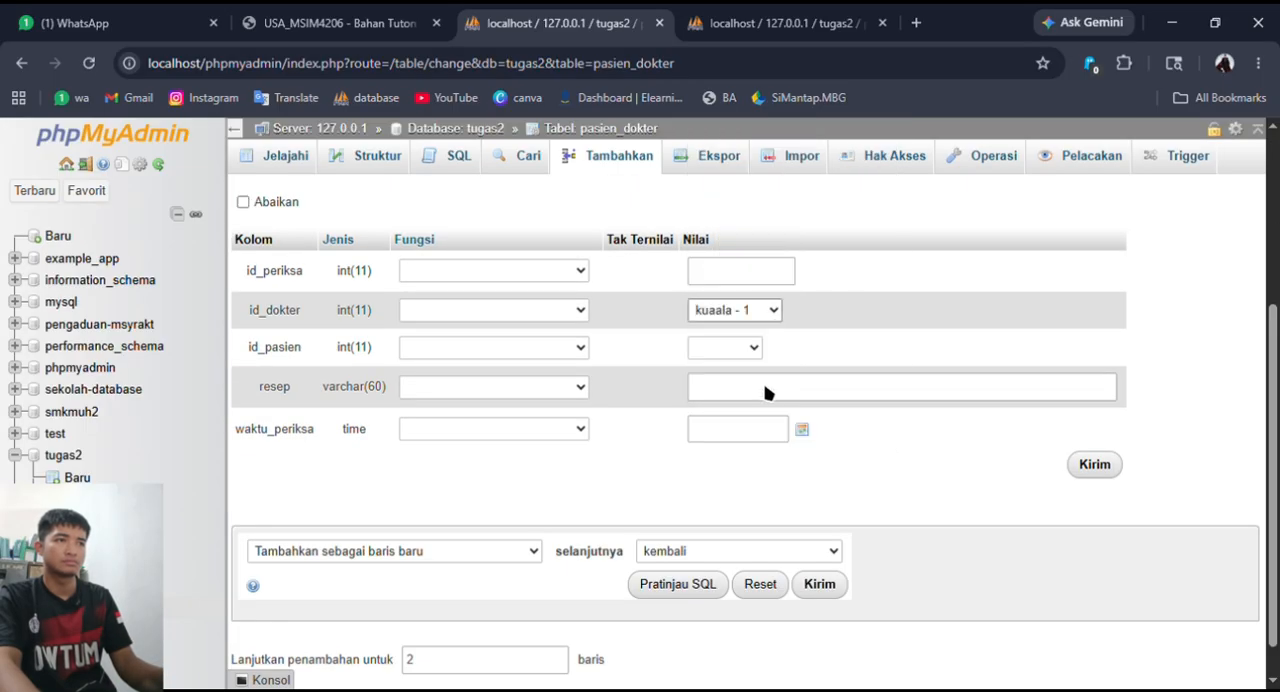
click(752, 353)
click(735, 507)
click(752, 397)
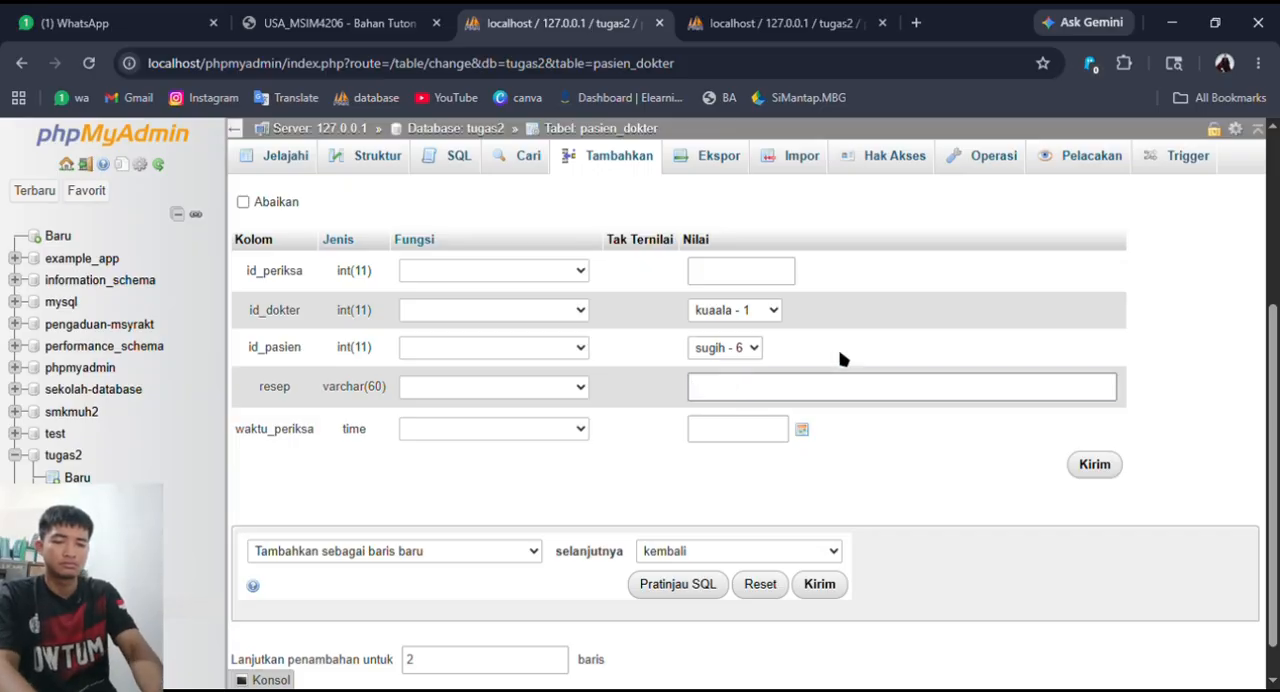
text(paracetamol)
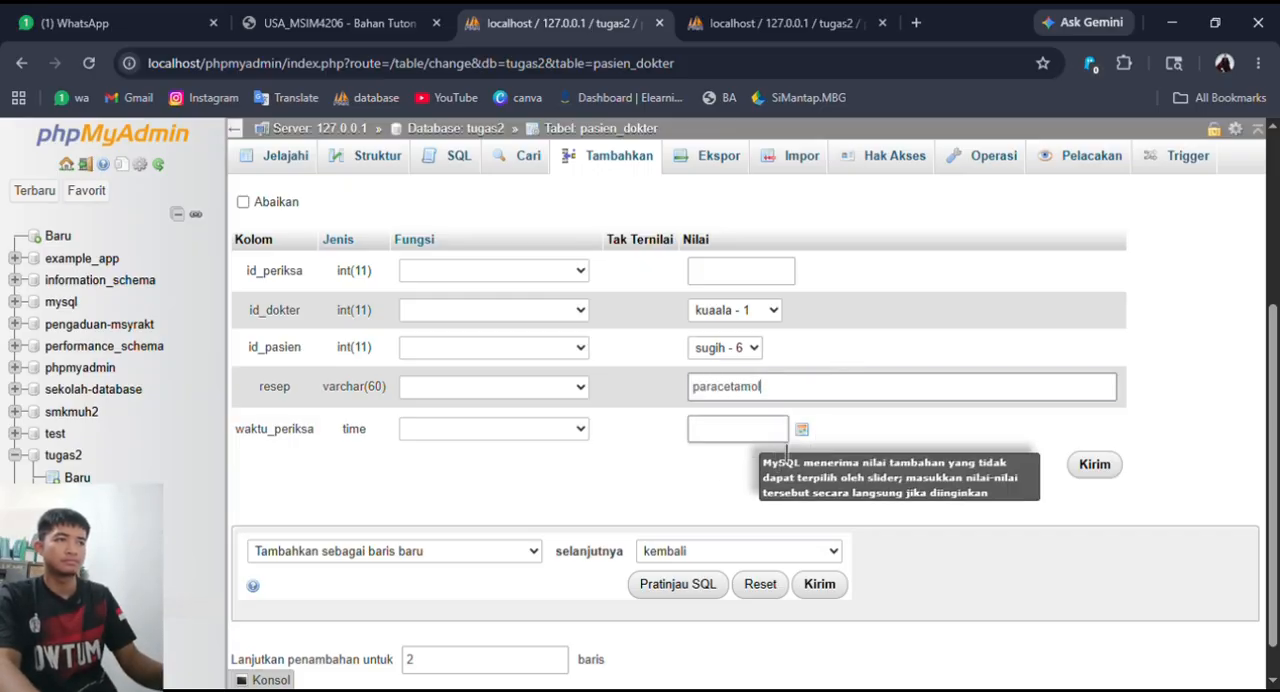
click(802, 429)
drag(804, 526, 798, 528)
scroll(896, 588, down, 1)
click(992, 434)
click(795, 549)
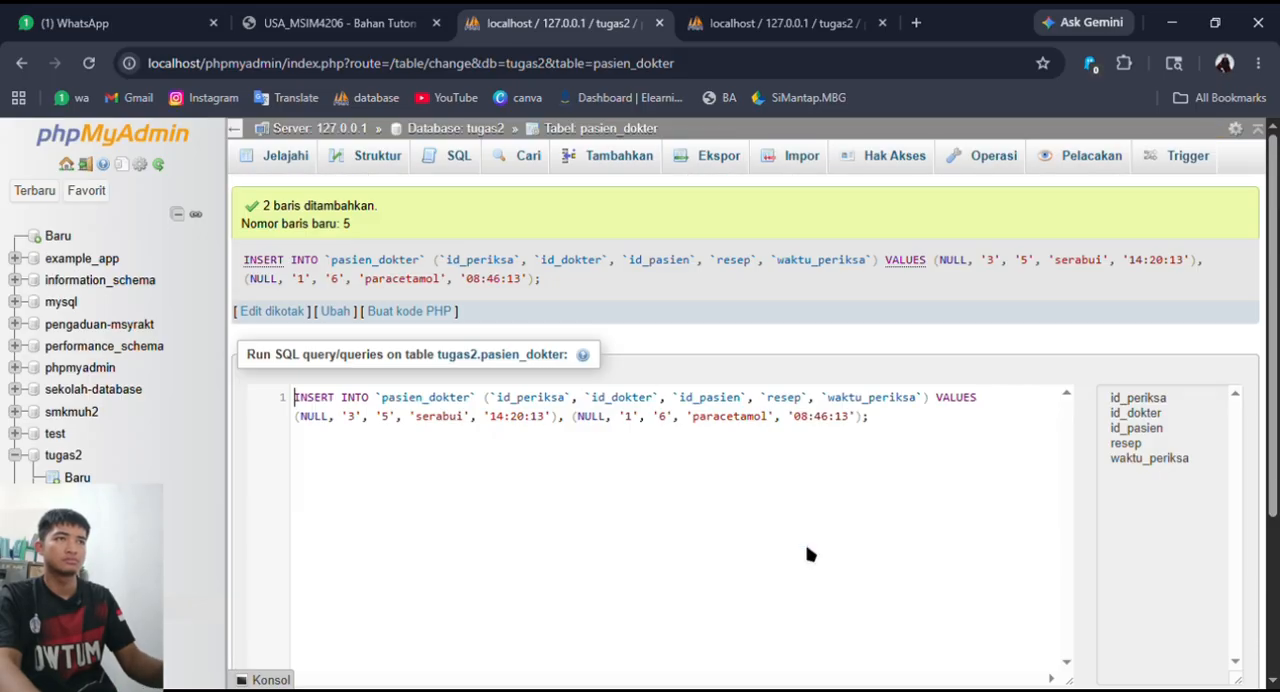
- Browse the records of pasien_dokter and pasien to compare their columns and linked IDs
click(300, 163)
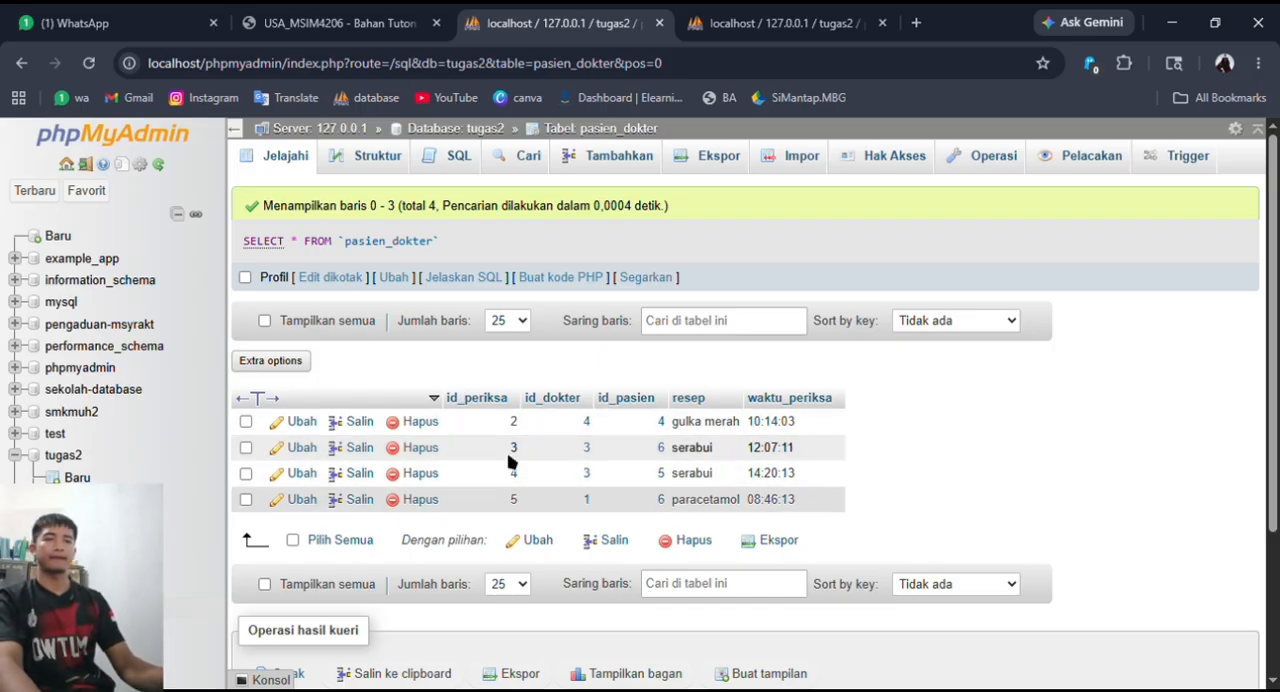
click(94, 585)
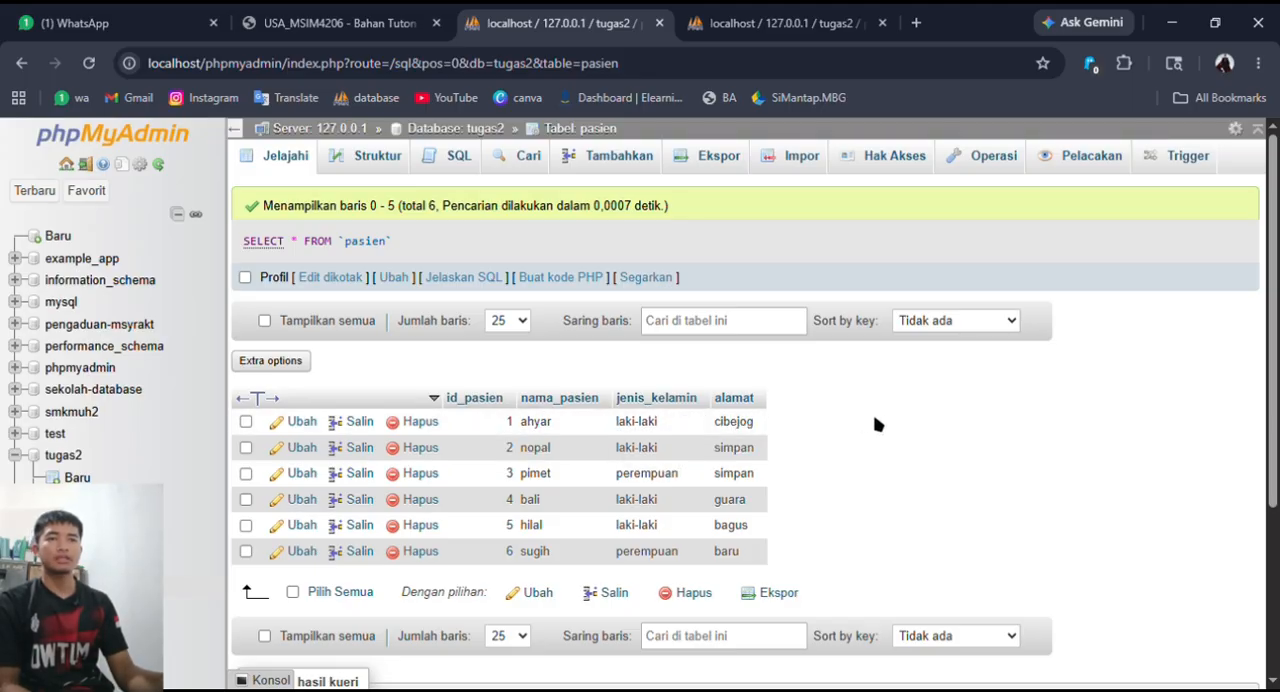
click(104, 607)
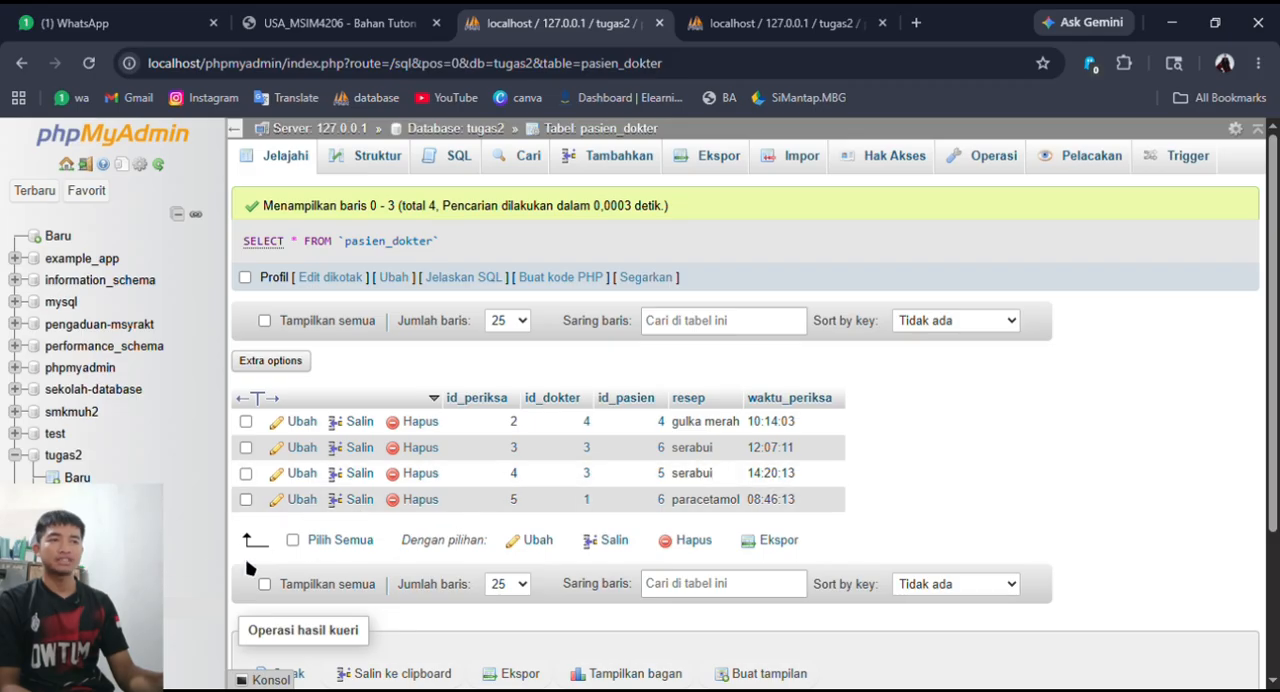
click(104, 584)
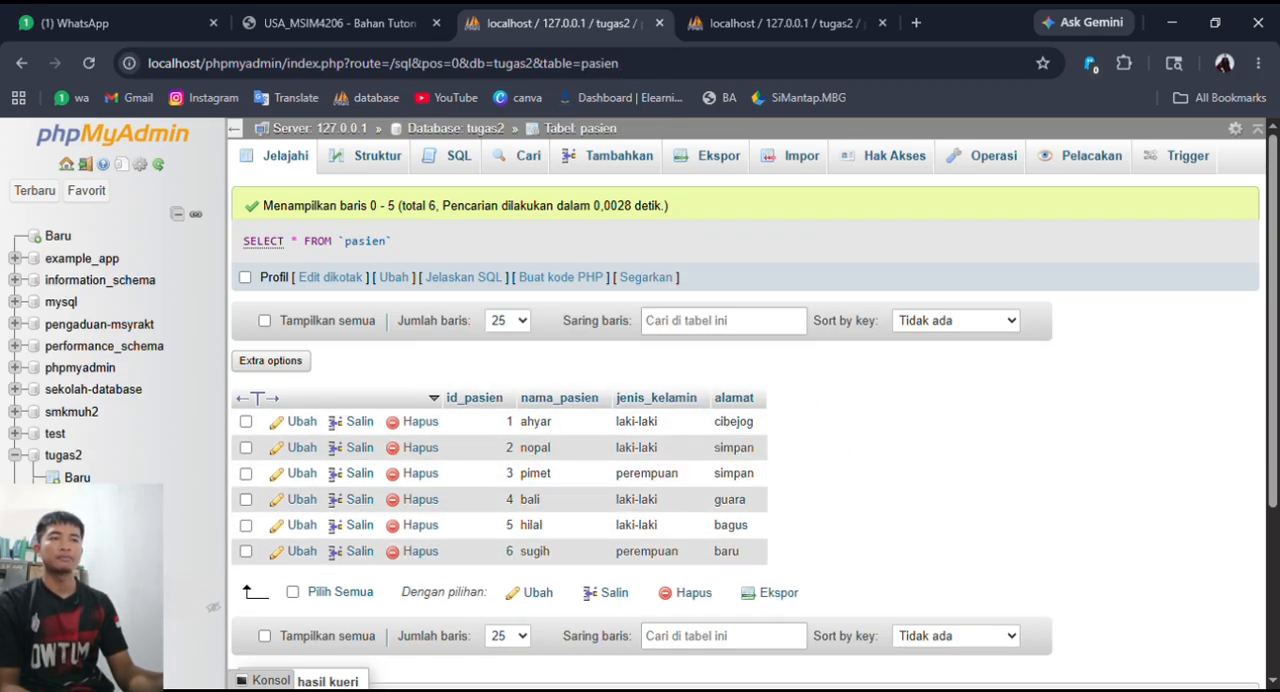
click(110, 606)
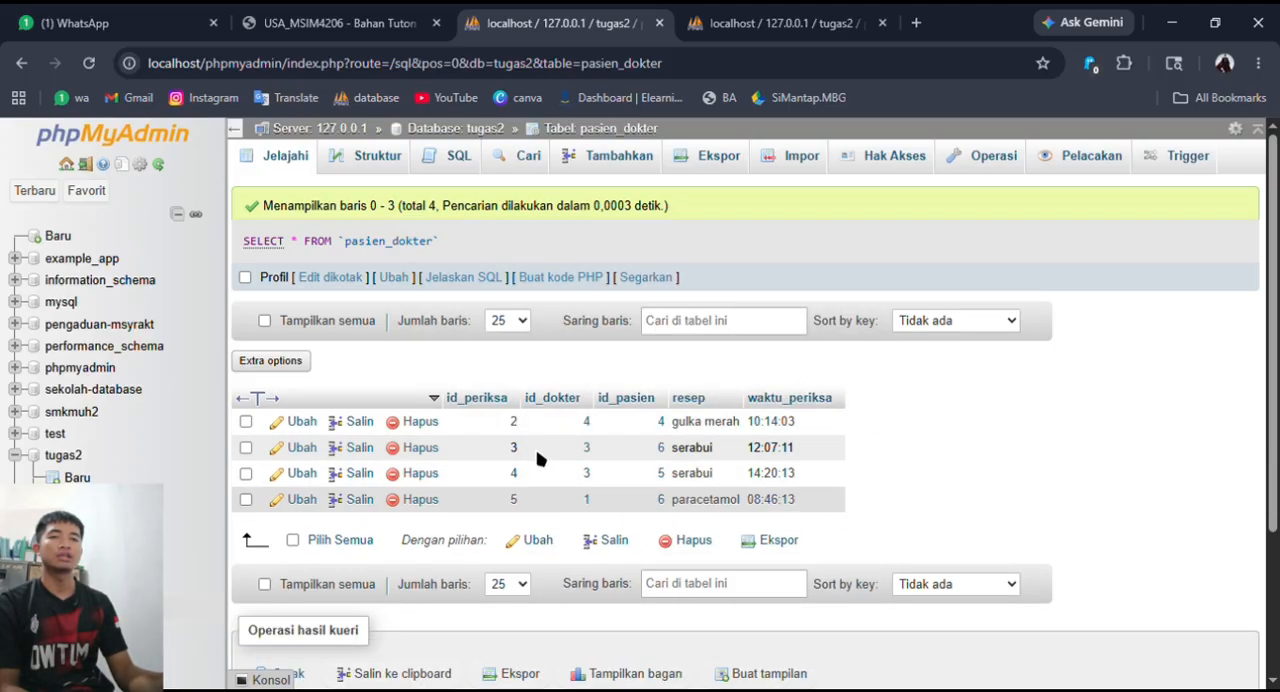
click(100, 585)
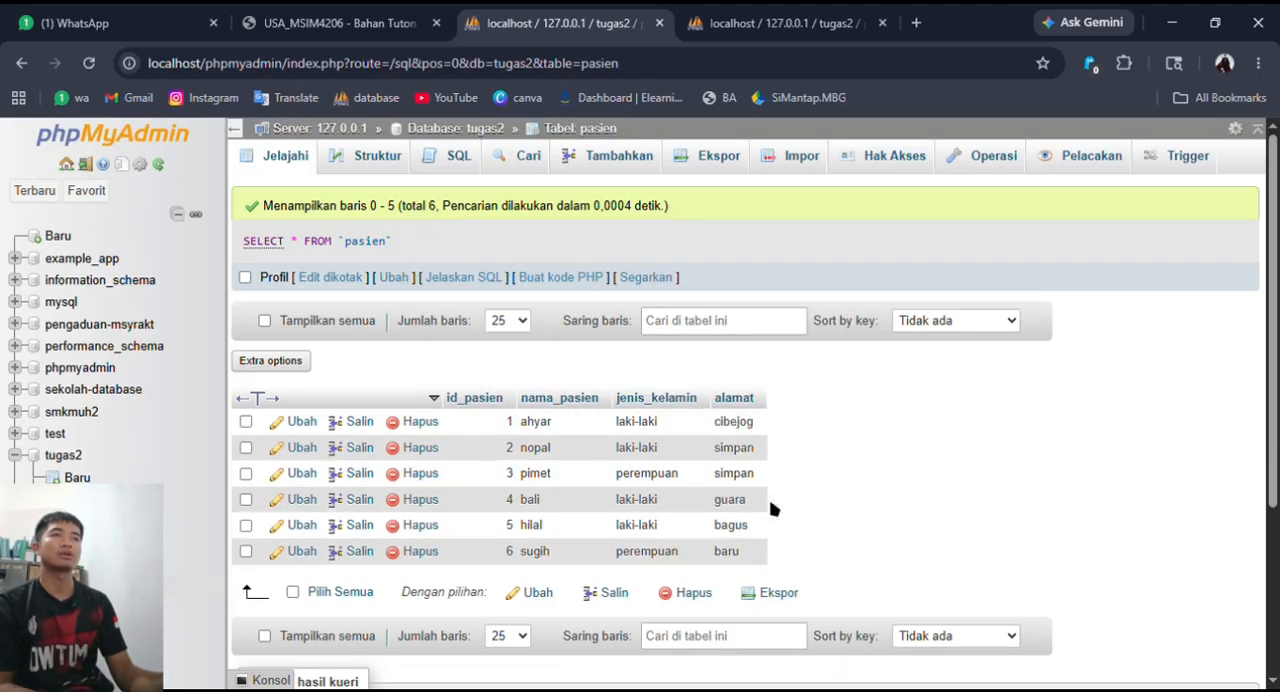
- Open a SELECT query on the pasien table and replace the asterisk with "nama_pasien,"
click(452, 157)
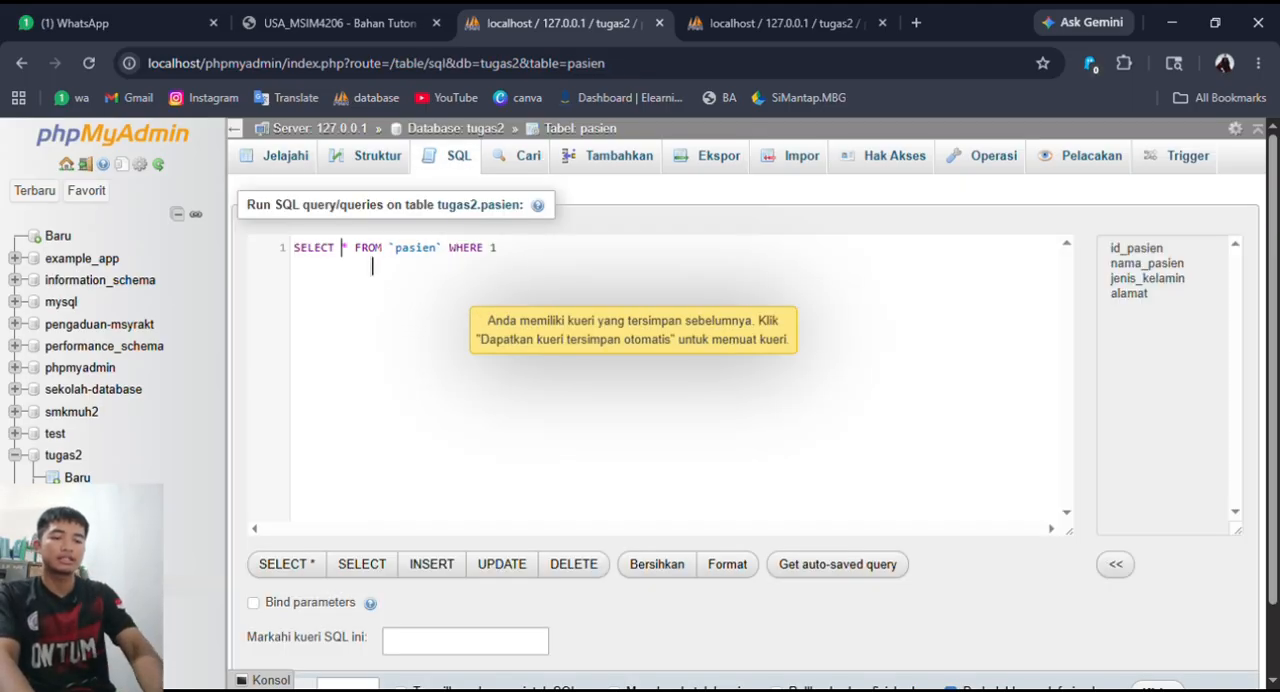
key(Delete)
text(nam)
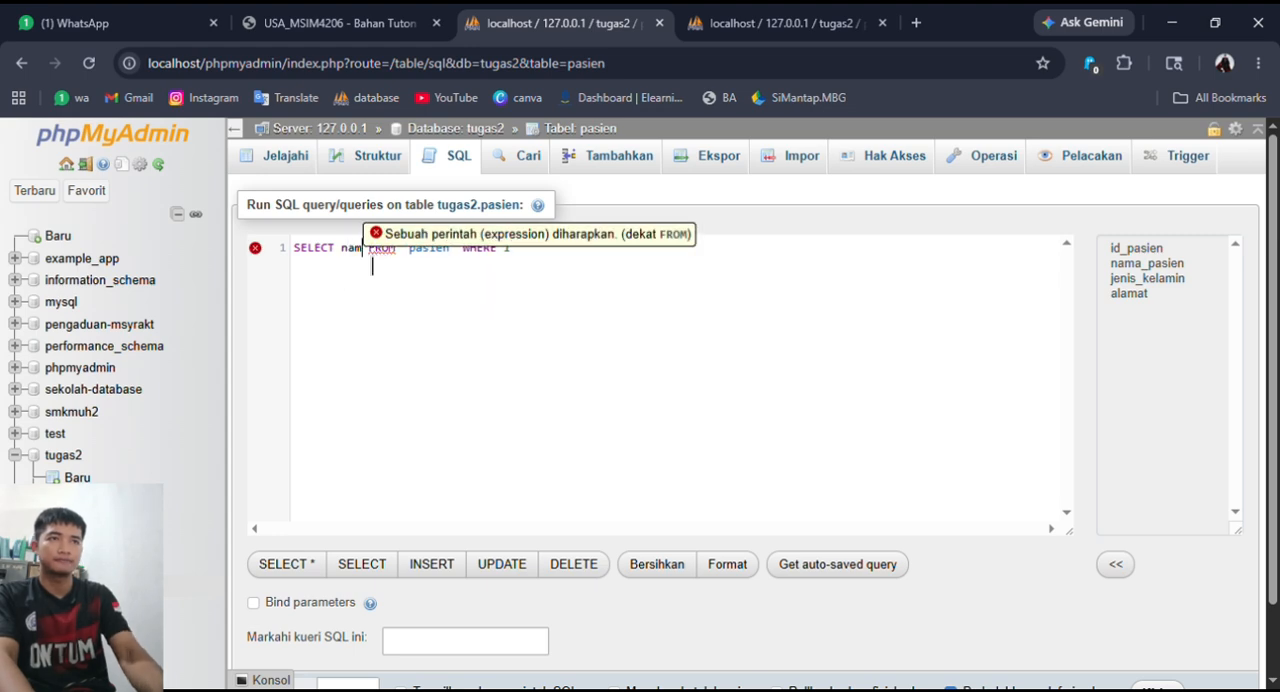
text(a)
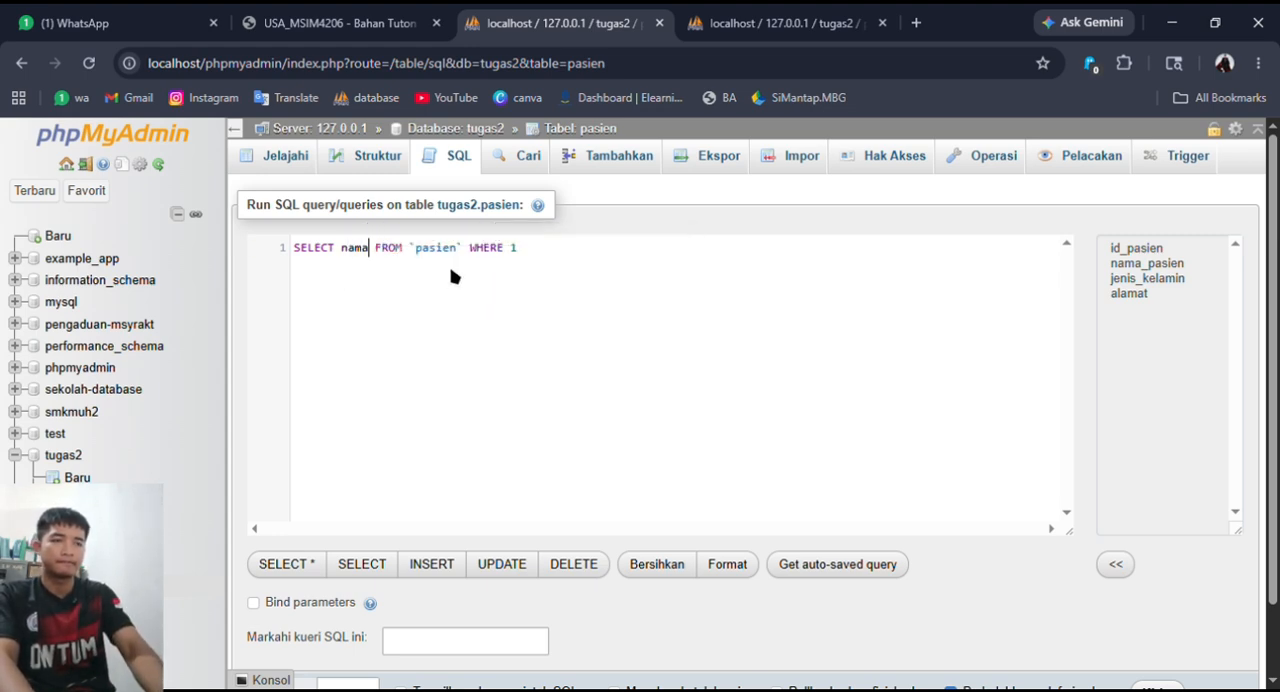
text(_pasien)
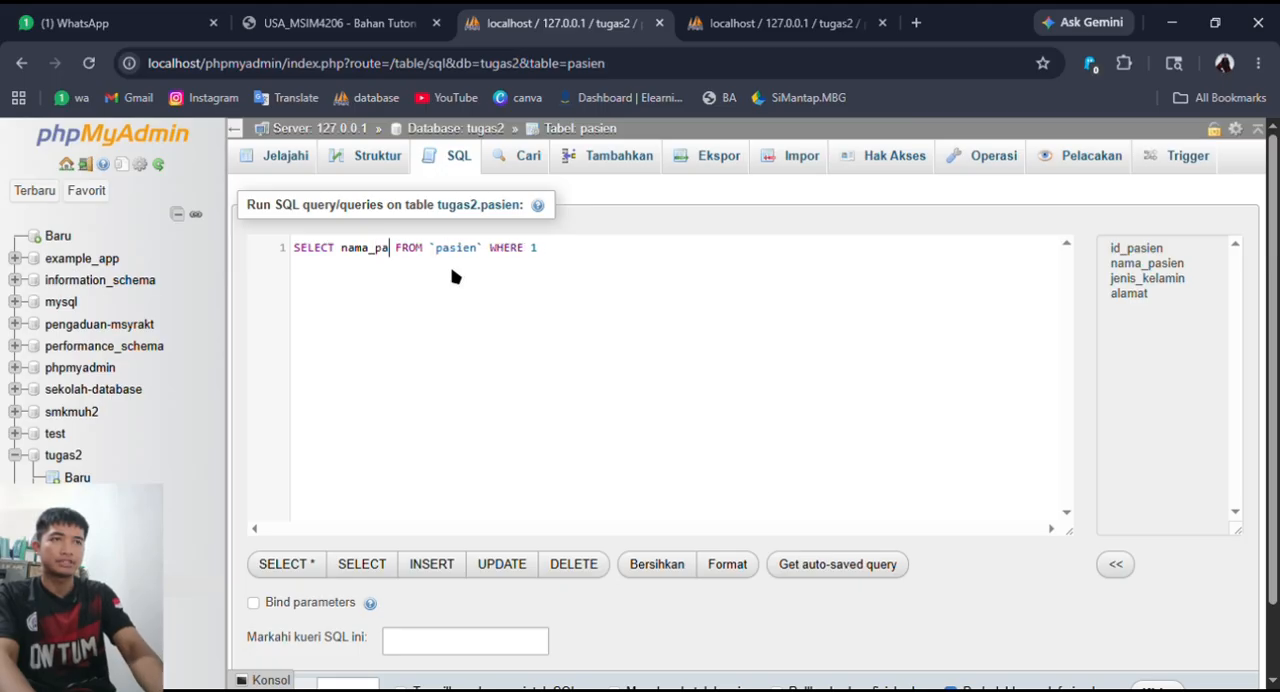
text(,)
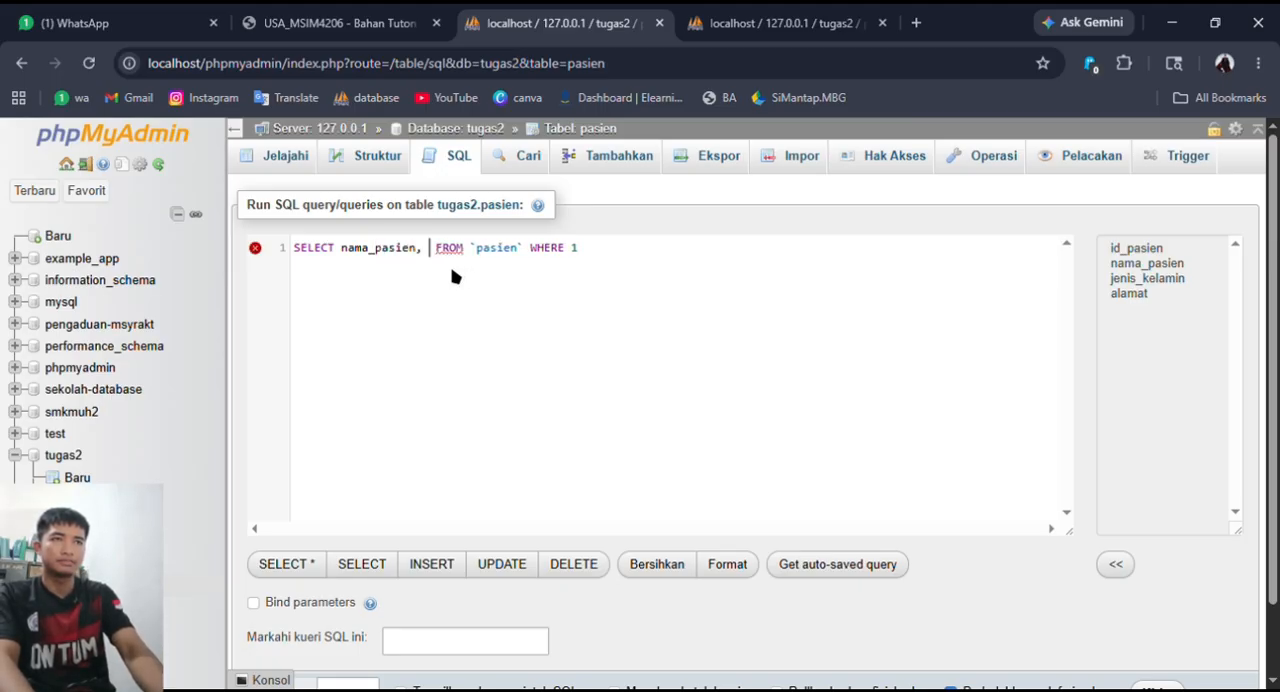
key(BackSpace)
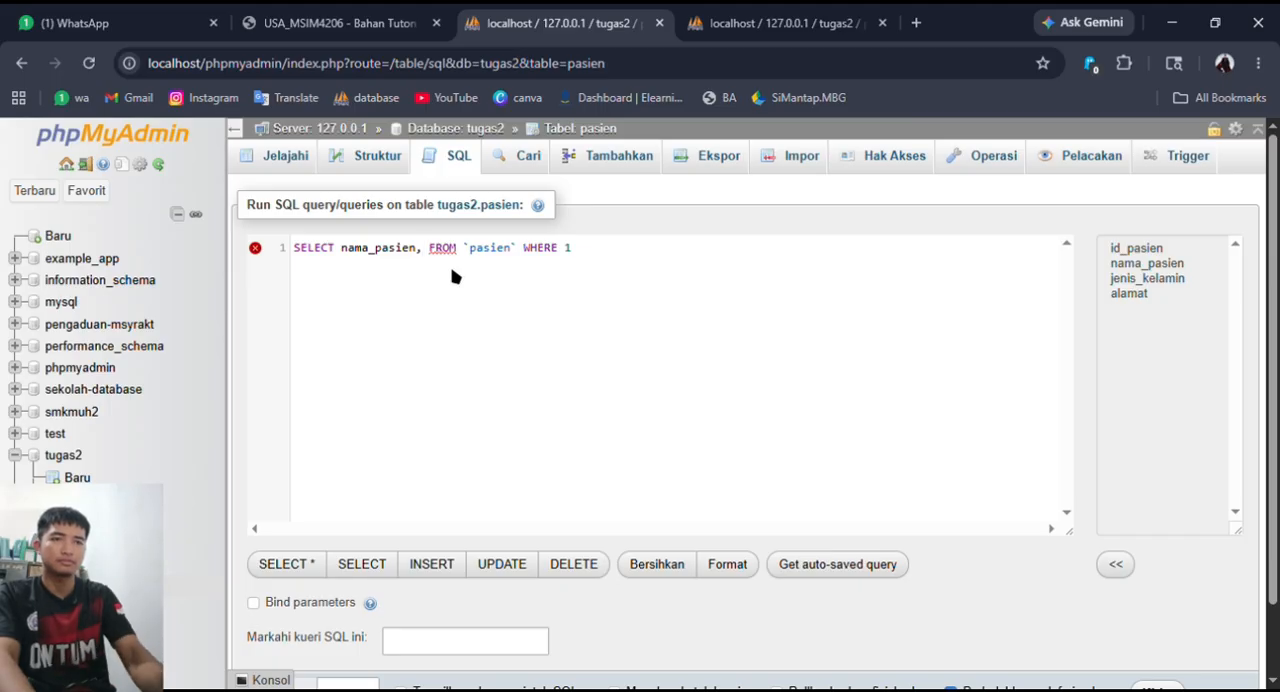
- Open the pasien records in the second phpMyAdmin browser tab for reference, and add alamat_pasien after nama_pasien in the query
click(848, 16)
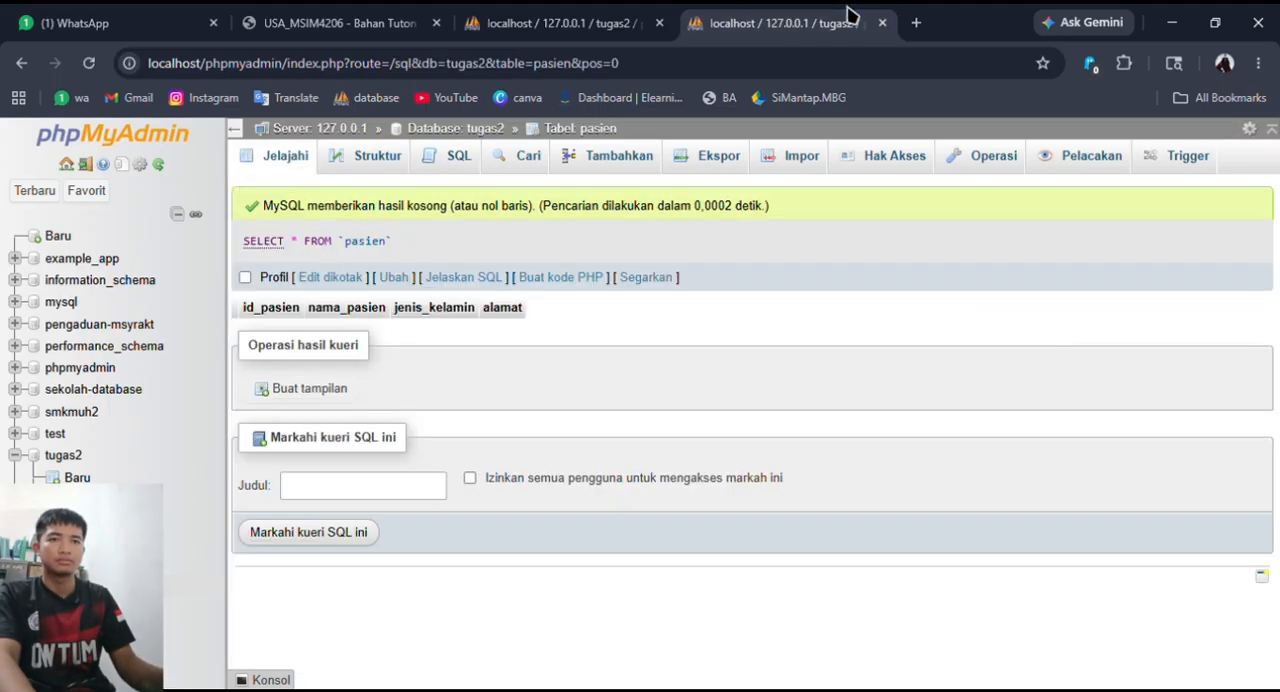
click(84, 585)
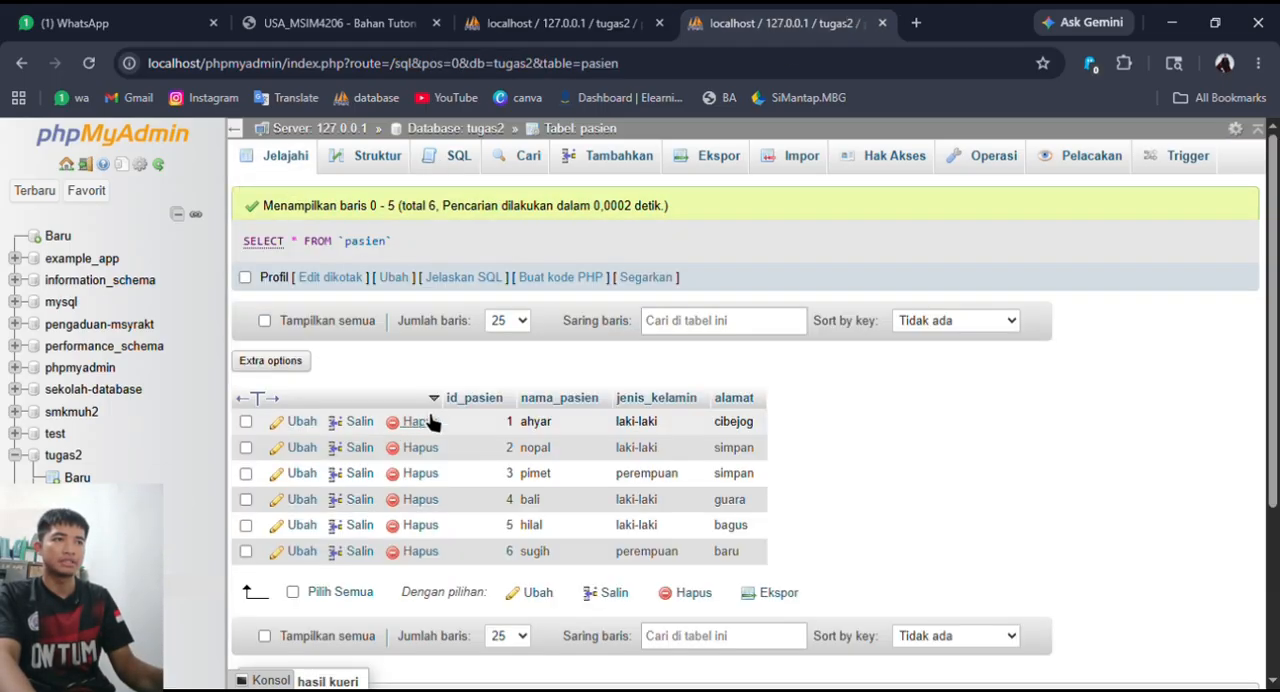
click(584, 28)
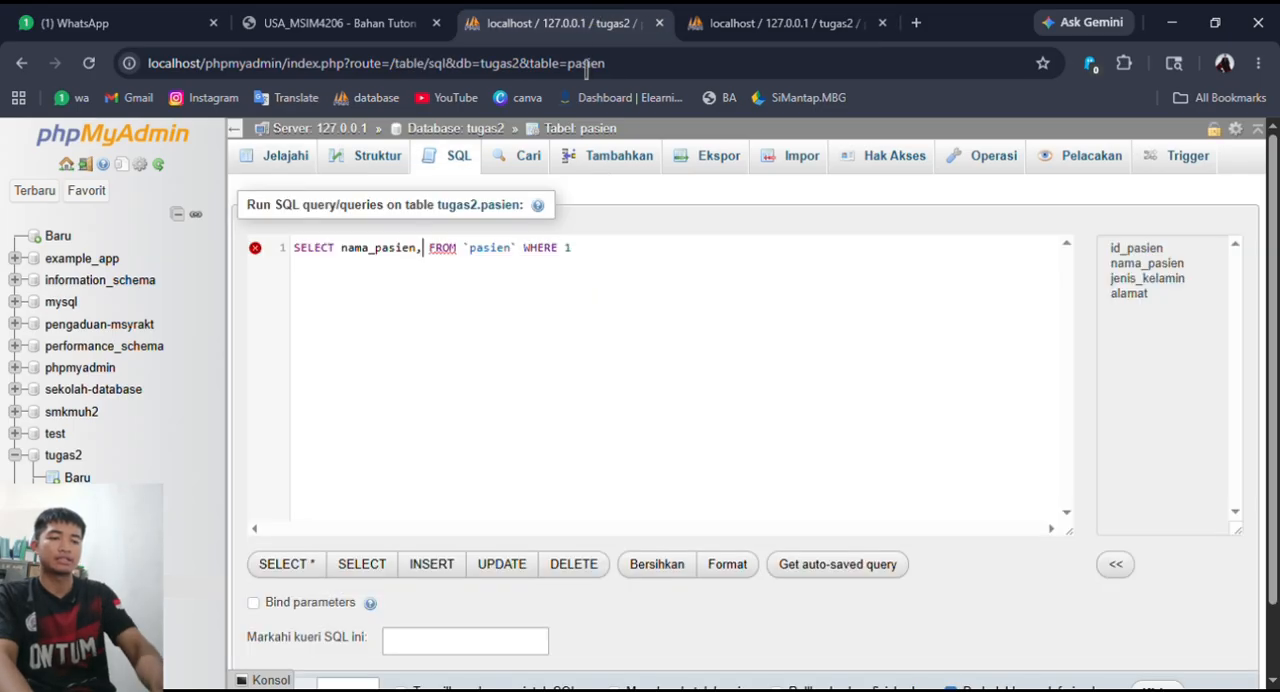
text(alamat)
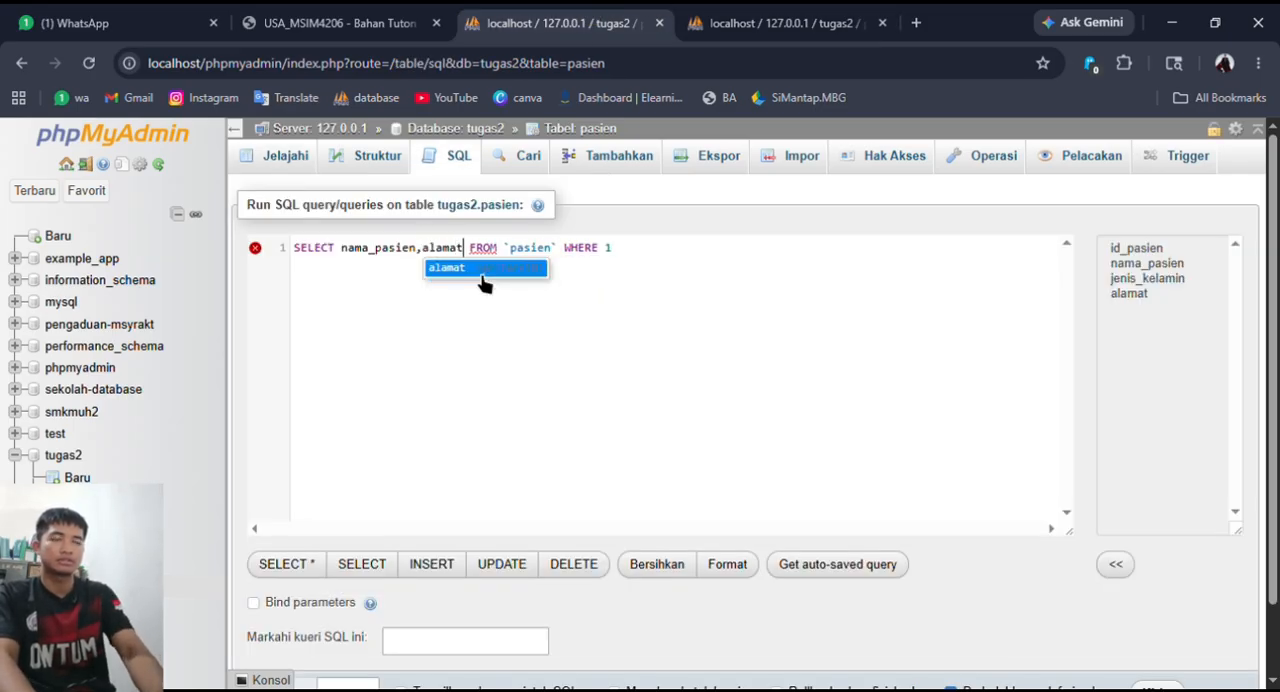
text(_pasien)
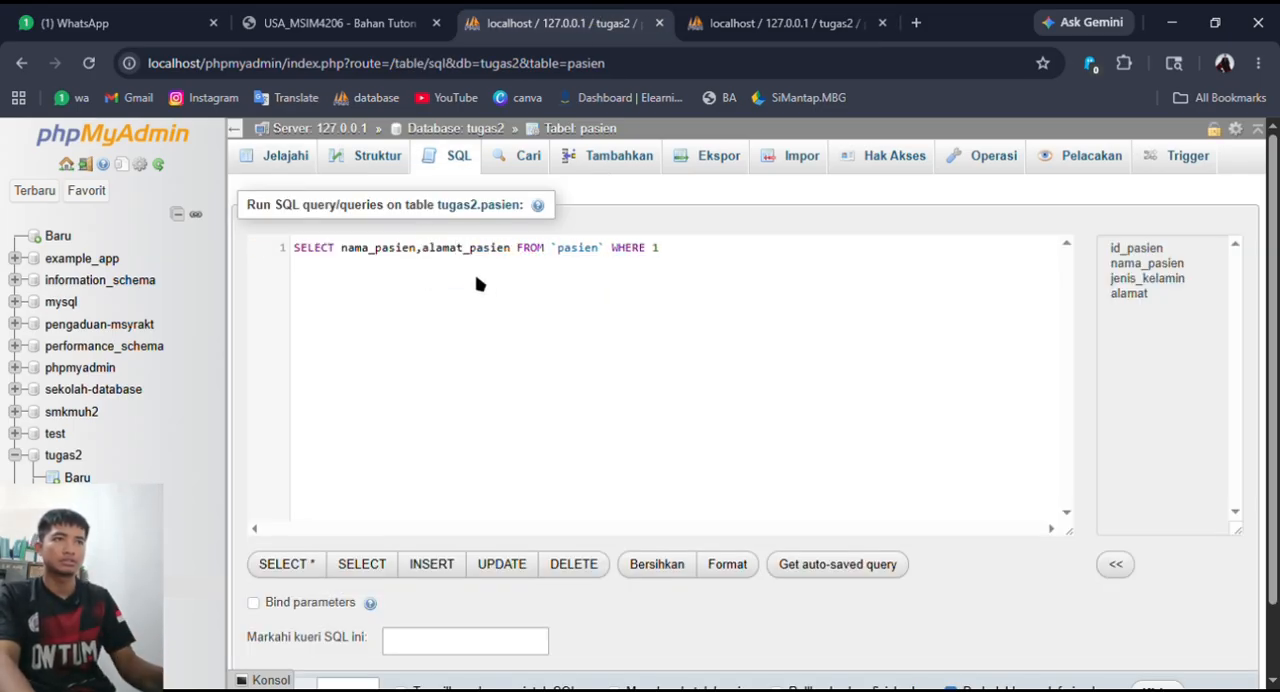
- Check the pasien column names in the other browser tab and correct the query's second column to "alamat,"
click(730, 18)
click(577, 14)
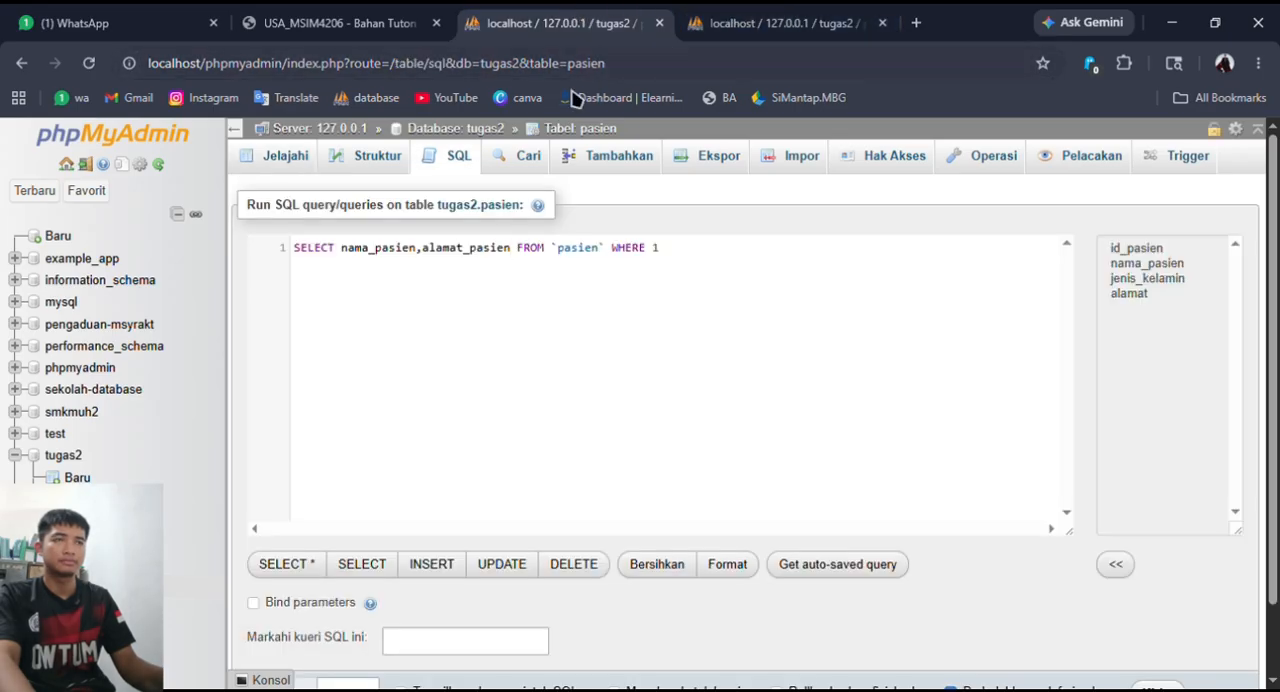
click(760, 22)
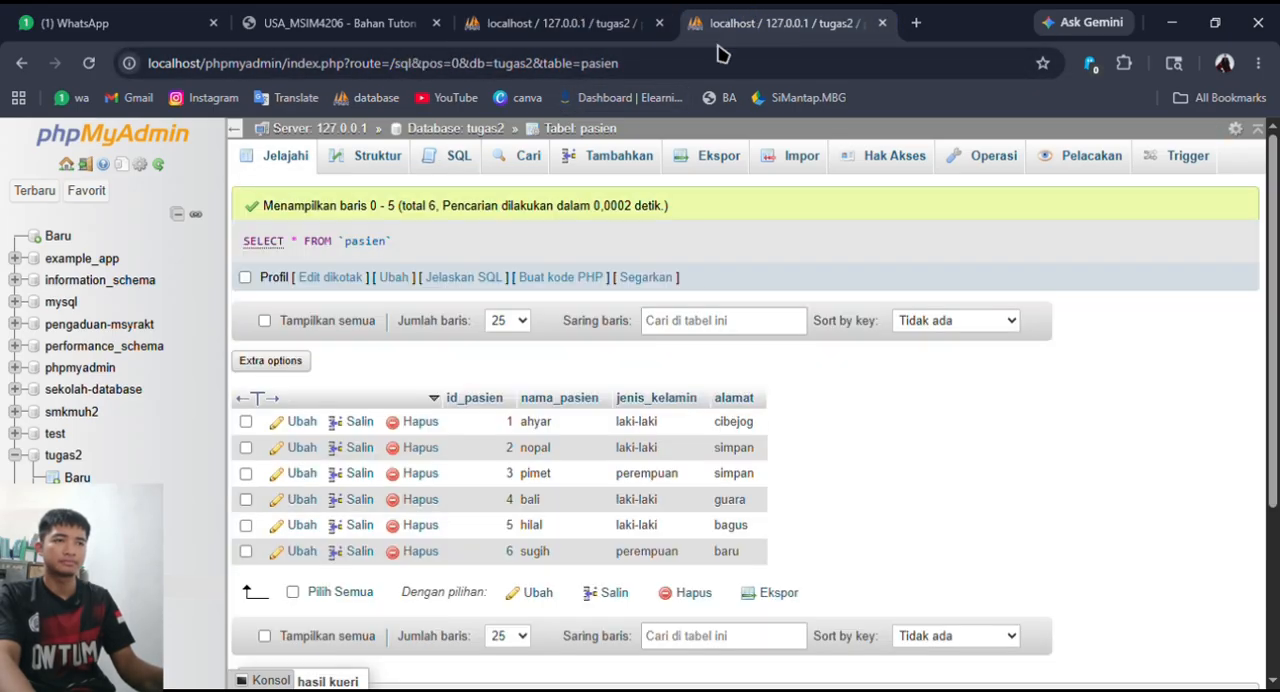
click(565, 22)
key(BackSpace)
key(BackSpace)
key(BackSpace)
key(BackSpace)
key(BackSpace)
key(BackSpace)
key(BackSpace)
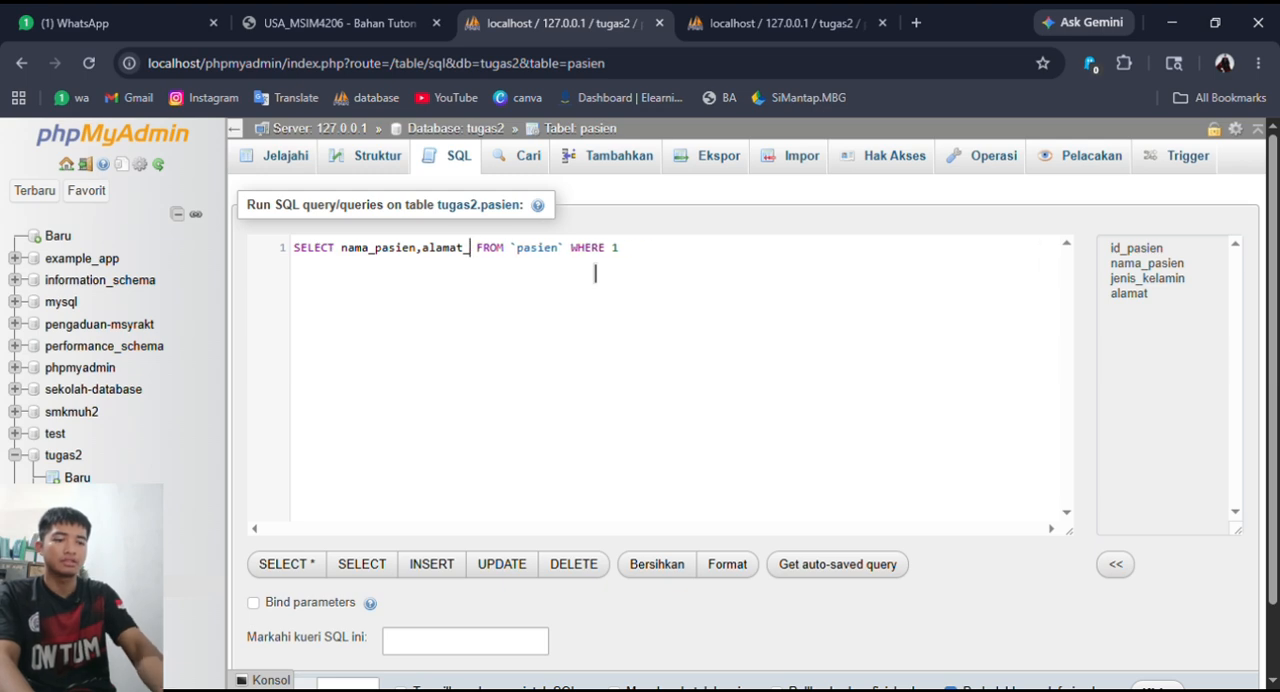
text(,)
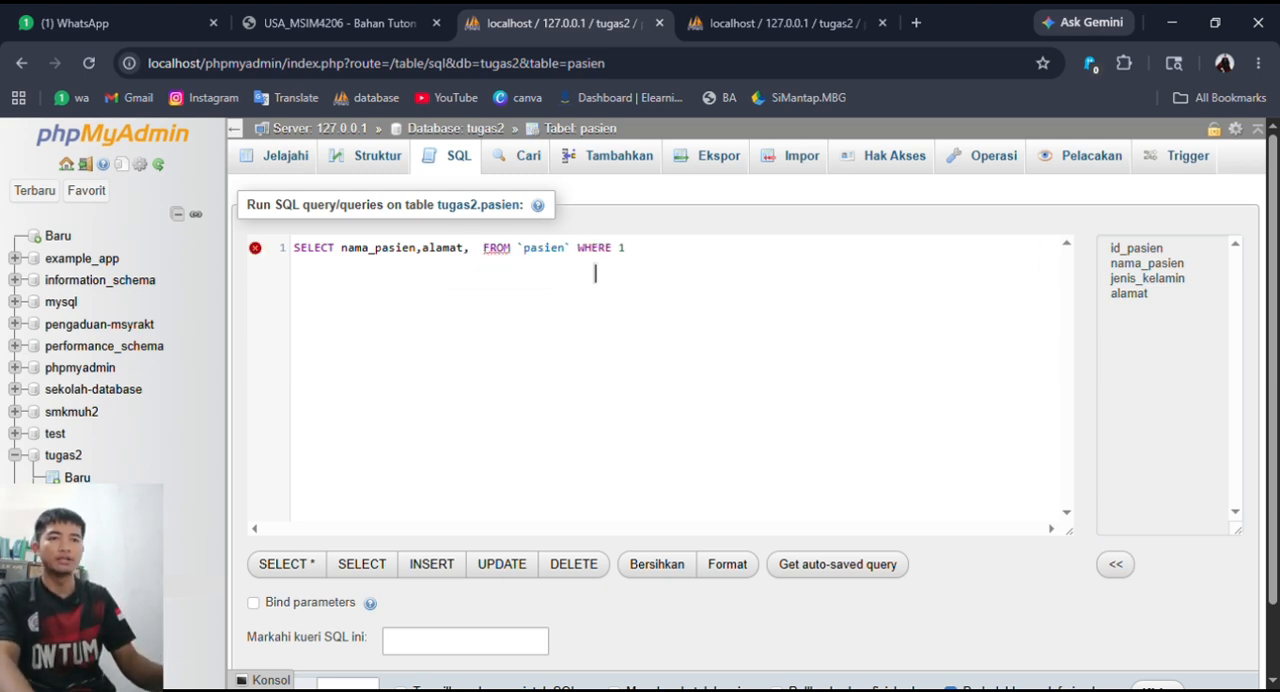
click(827, 18)
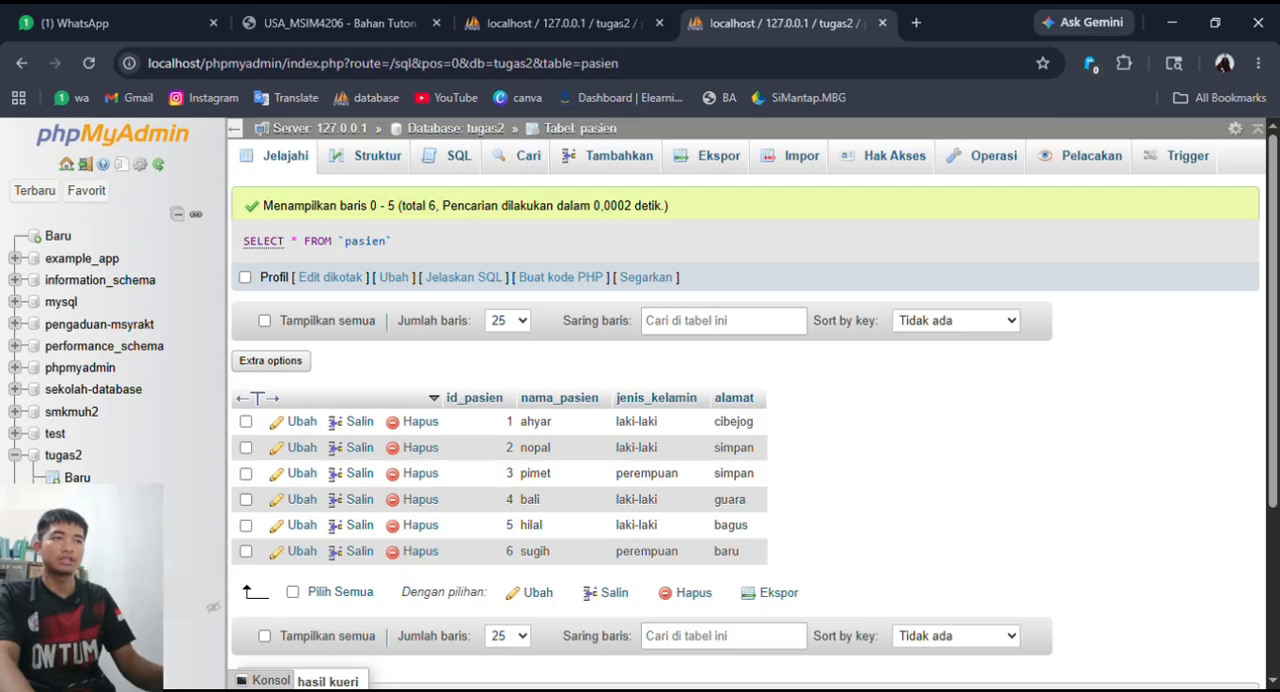
click(108, 607)
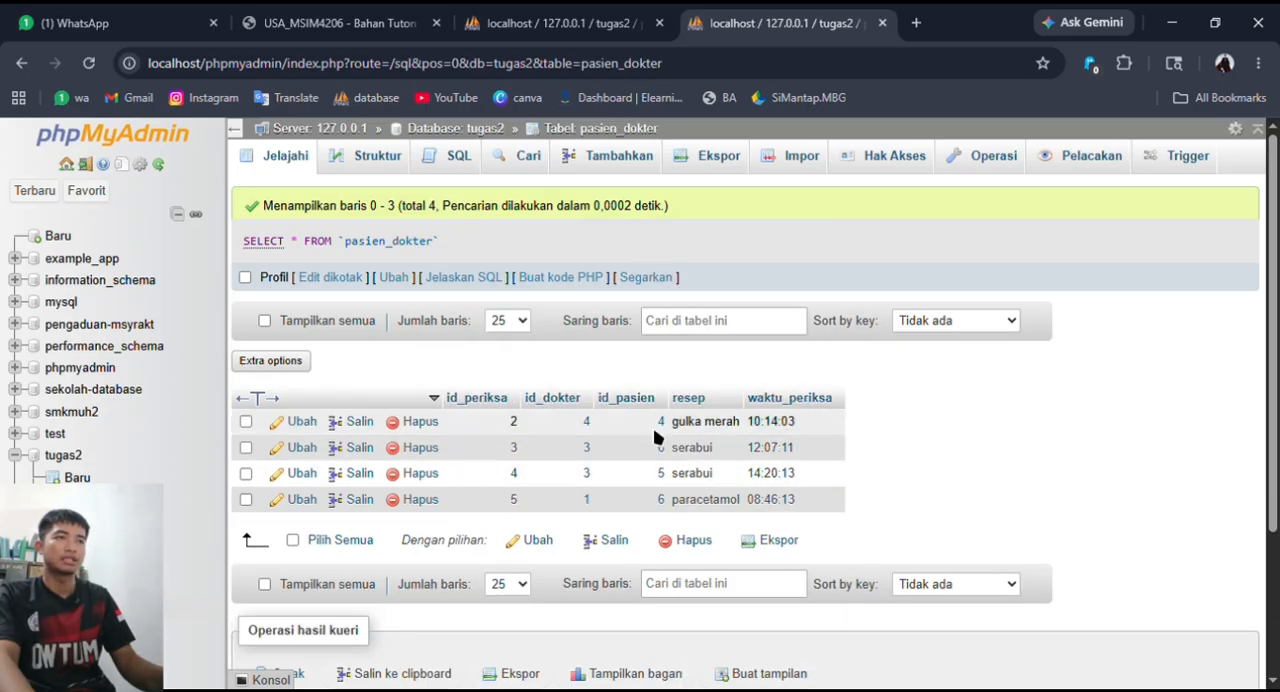
click(566, 20)
text(rese)
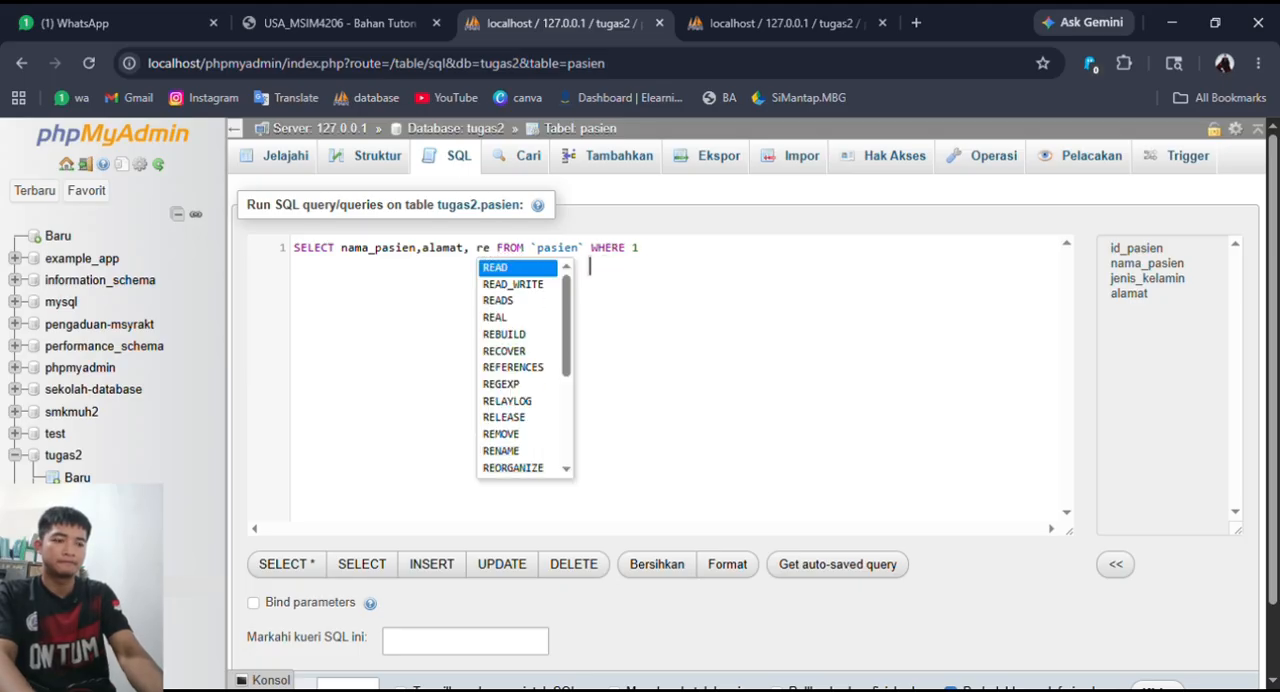
key(BackSpace)
key(BackSpace)
key(BackSpace)
key(BackSpace)
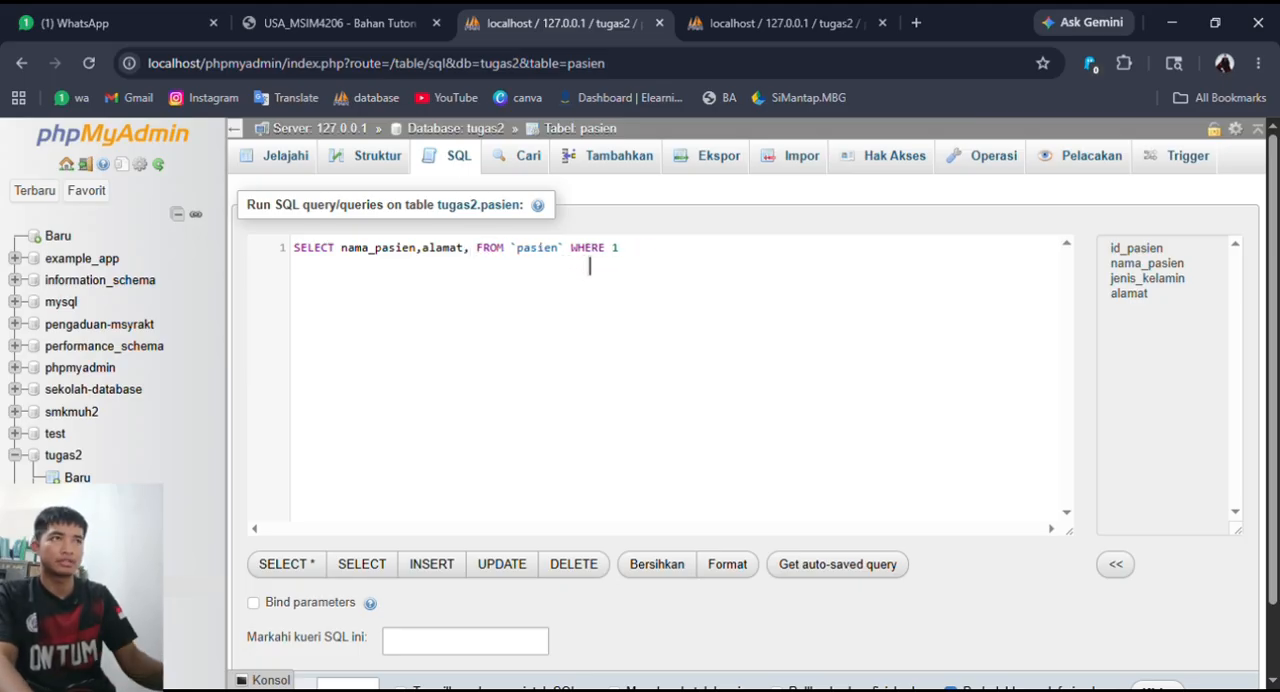
- Check the pasien_dokter columns in the other browser tab and add pasien_dokter.resep after alamat in the query
click(775, 22)
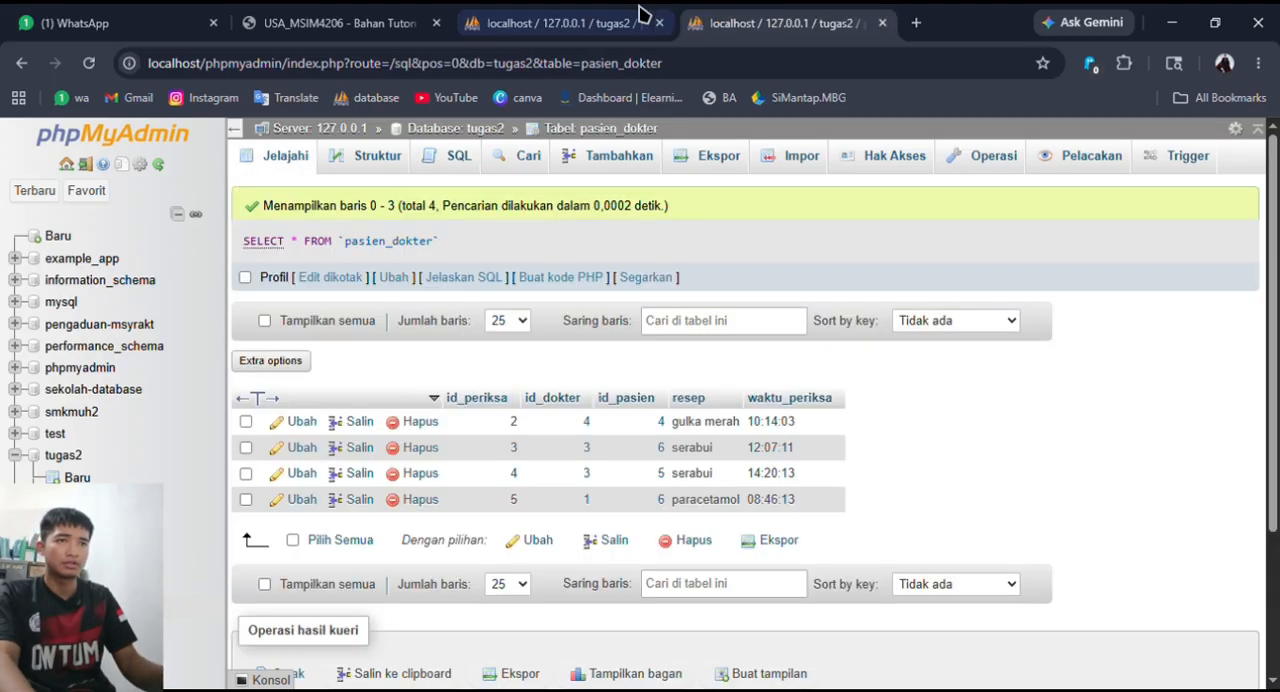
click(581, 14)
text(pasien_dokter)
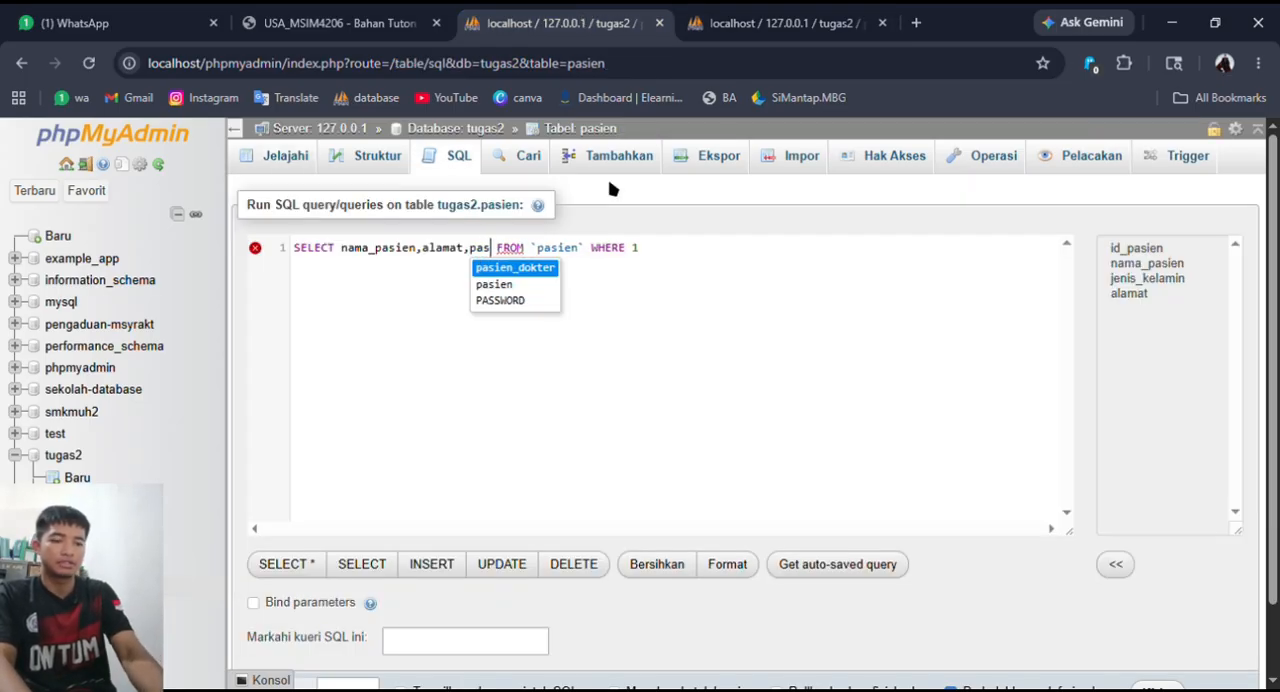
text(.resep)
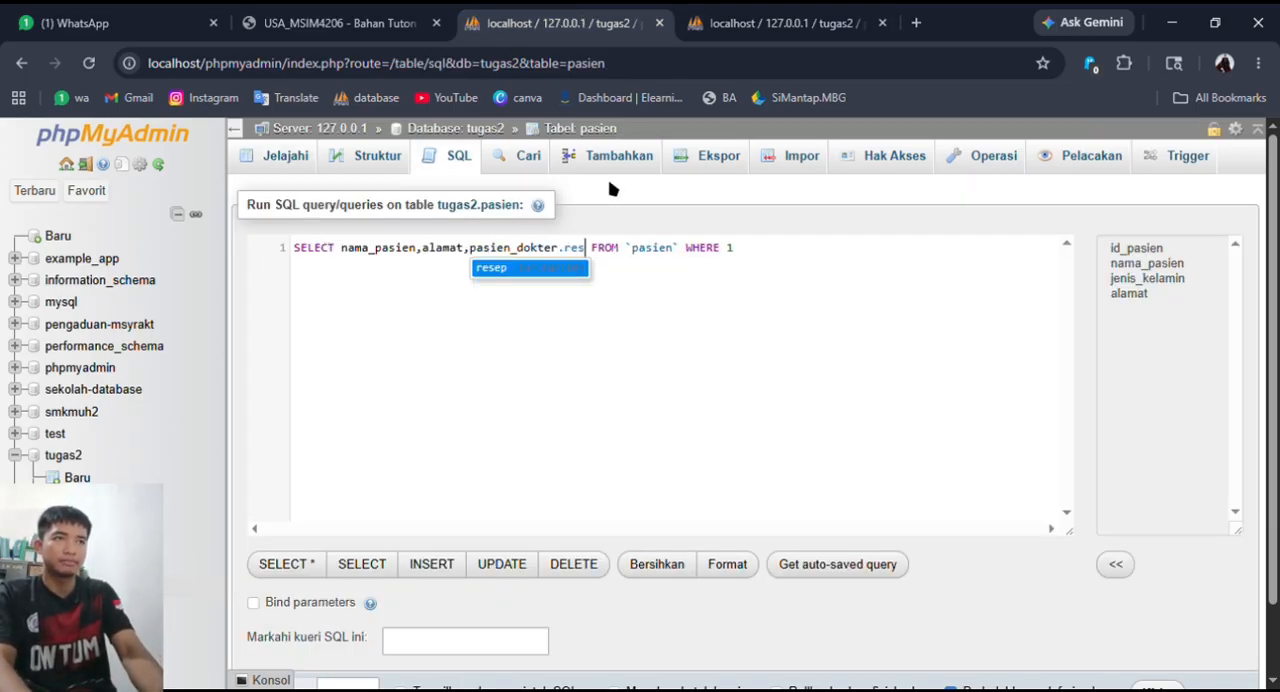
text(,pa)
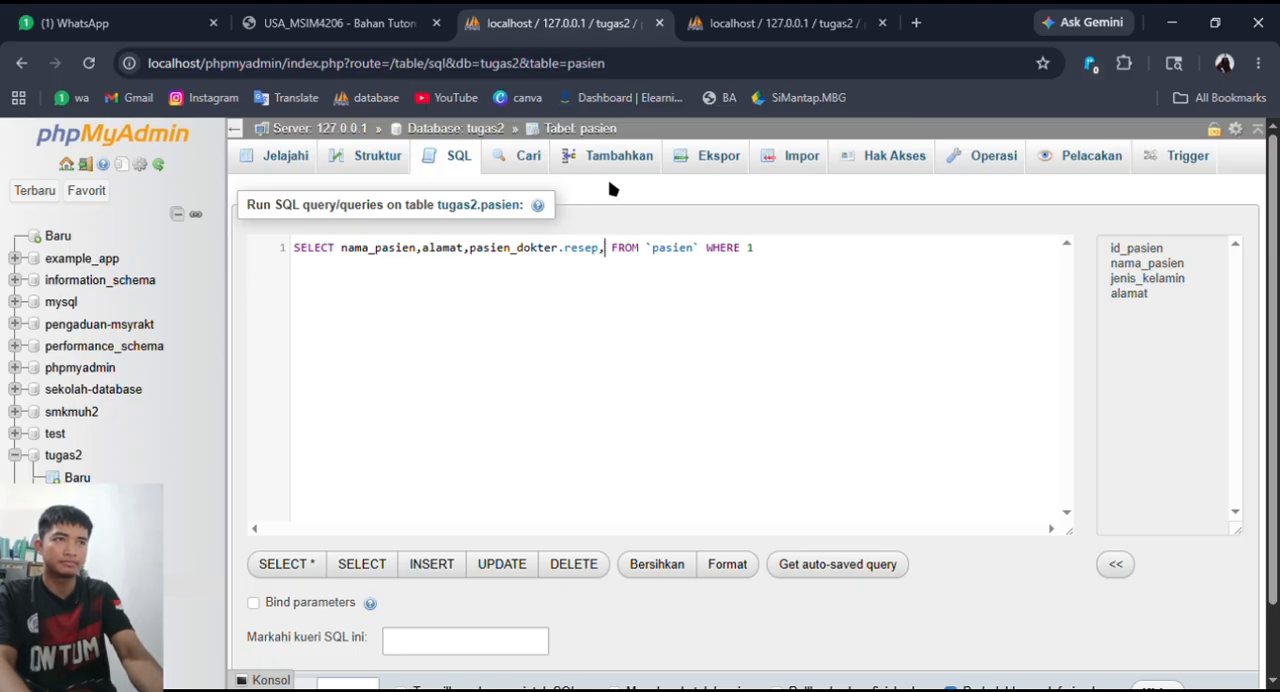
- Check the time column's name in the other browser tab and add pasien_dokter.waktu_periksa after pasien_dokter.resep in the query
key(Return)
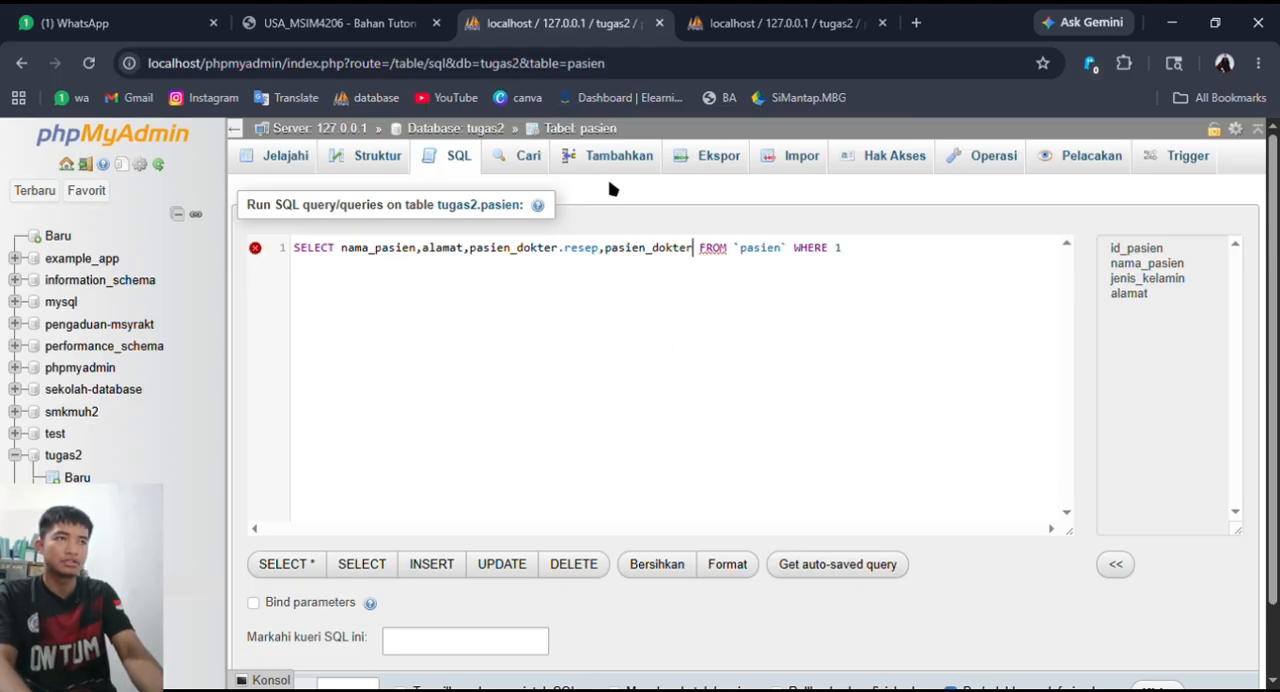
text(.)
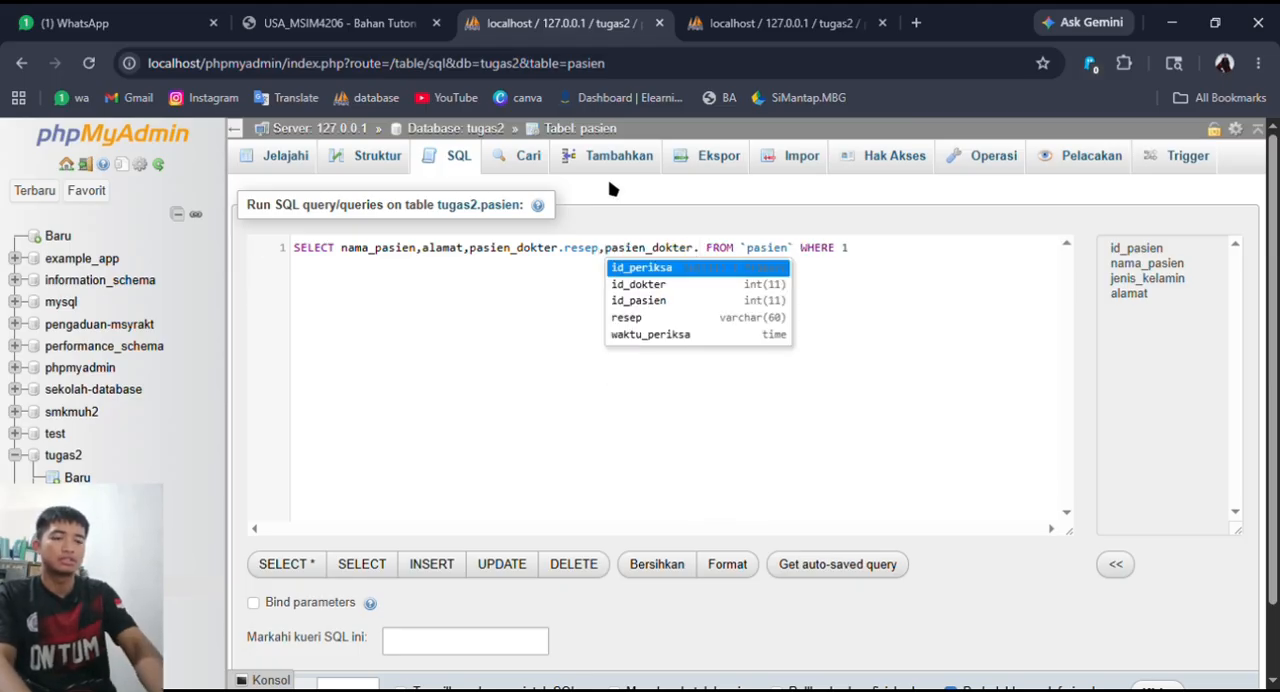
text(jam)
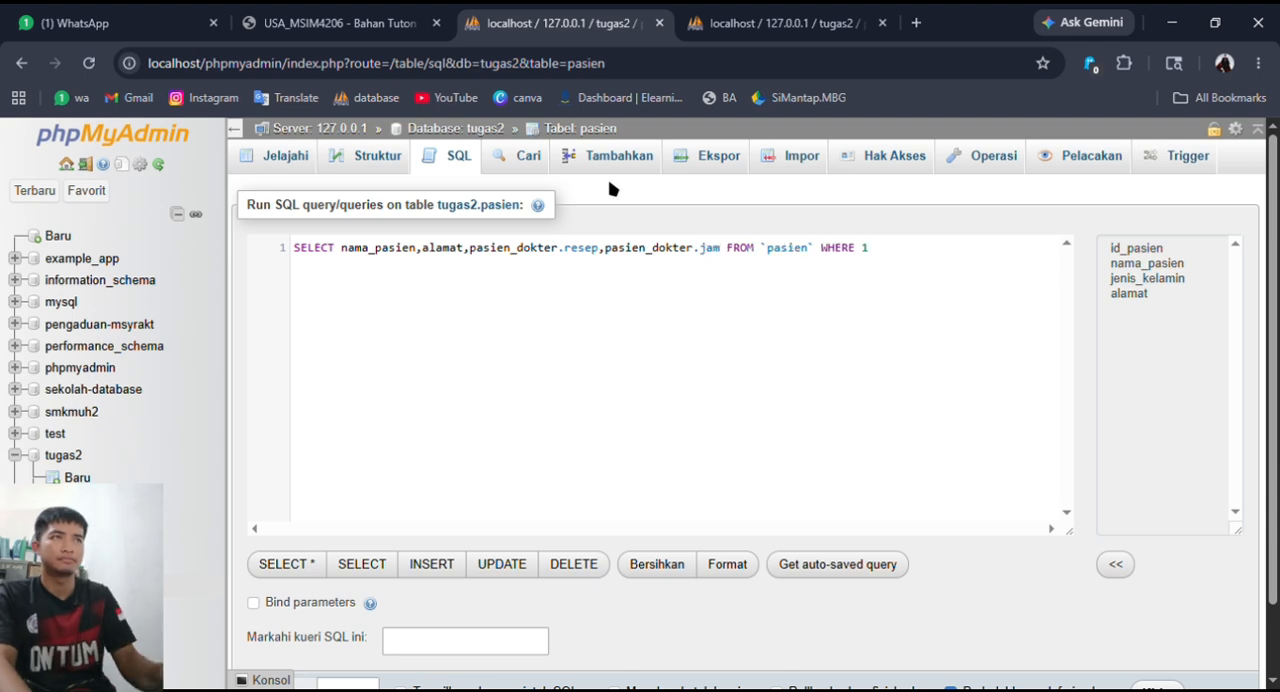
key(BackSpace)
key(BackSpace)
key(BackSpace)
click(775, 20)
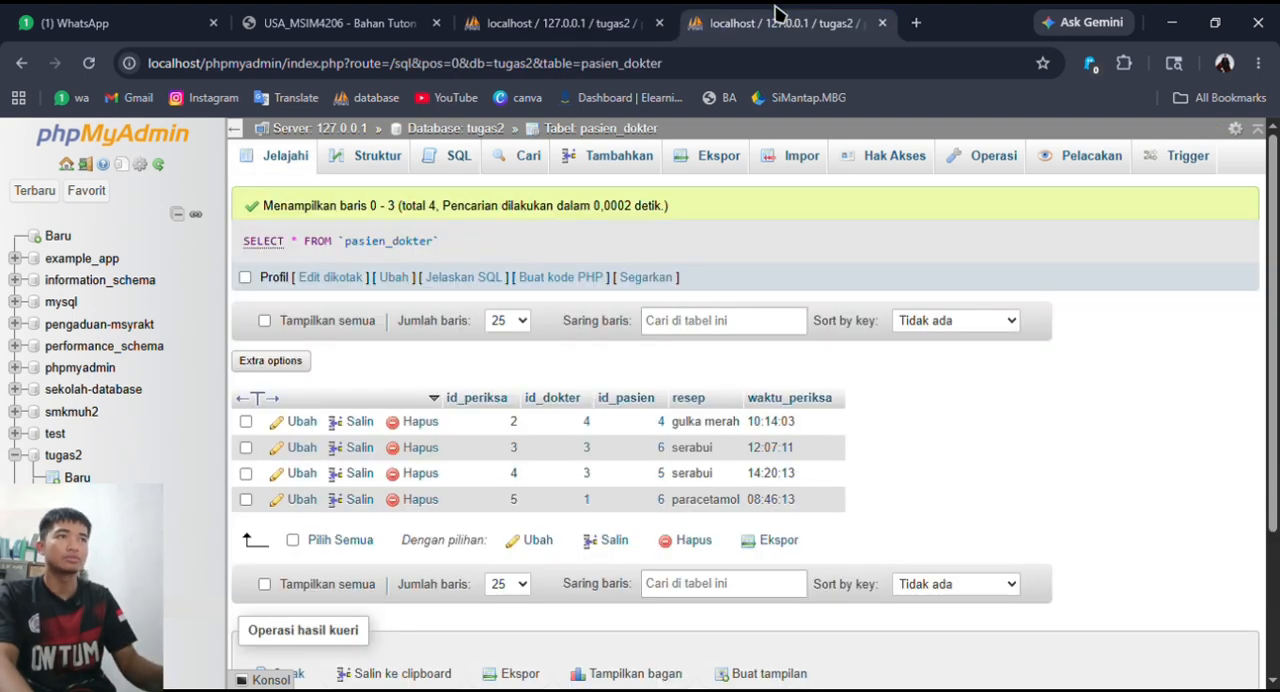
click(620, 20)
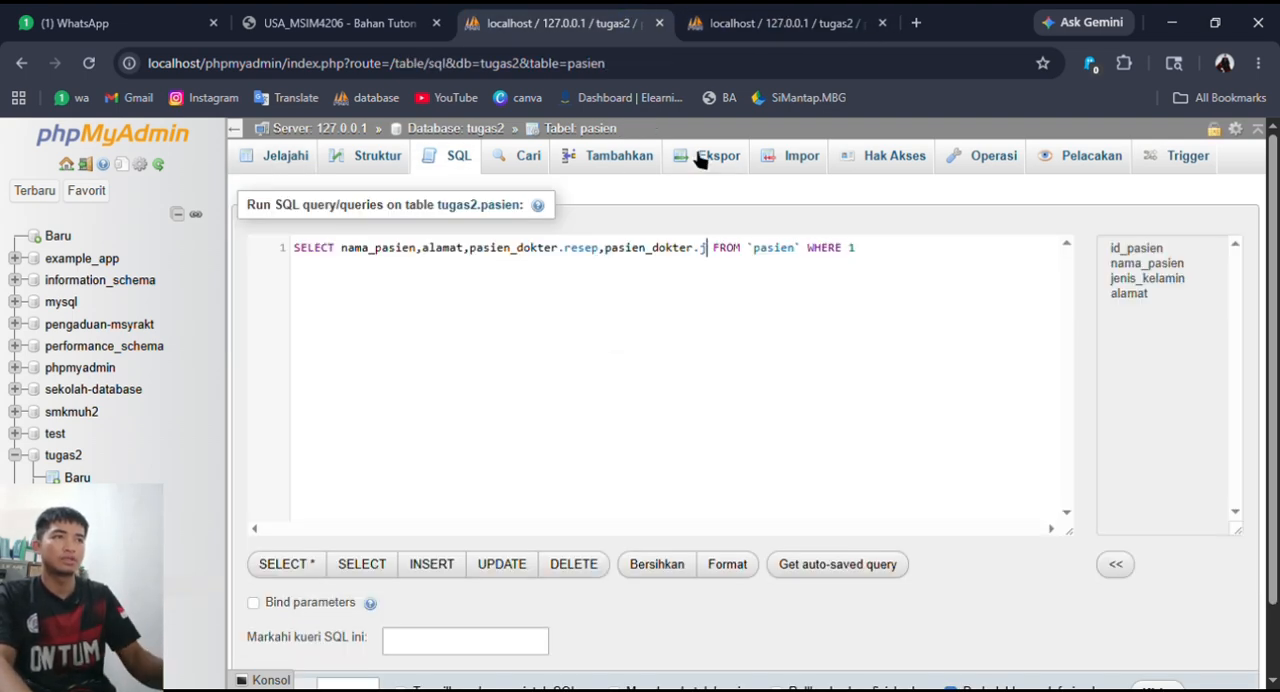
key(BackSpace)
text(wa)
key(Return)
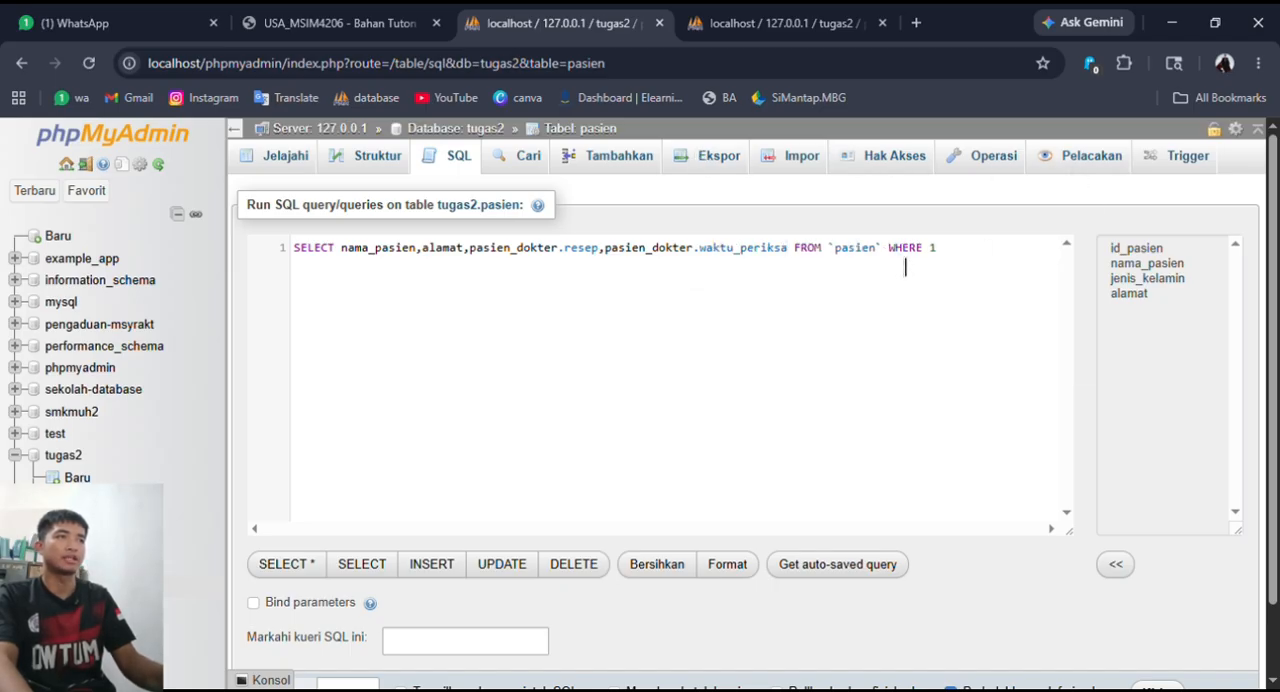
- Replace the WHERE 1 clause after the pasien table with INNER JOIN
drag(888, 265, 955, 263)
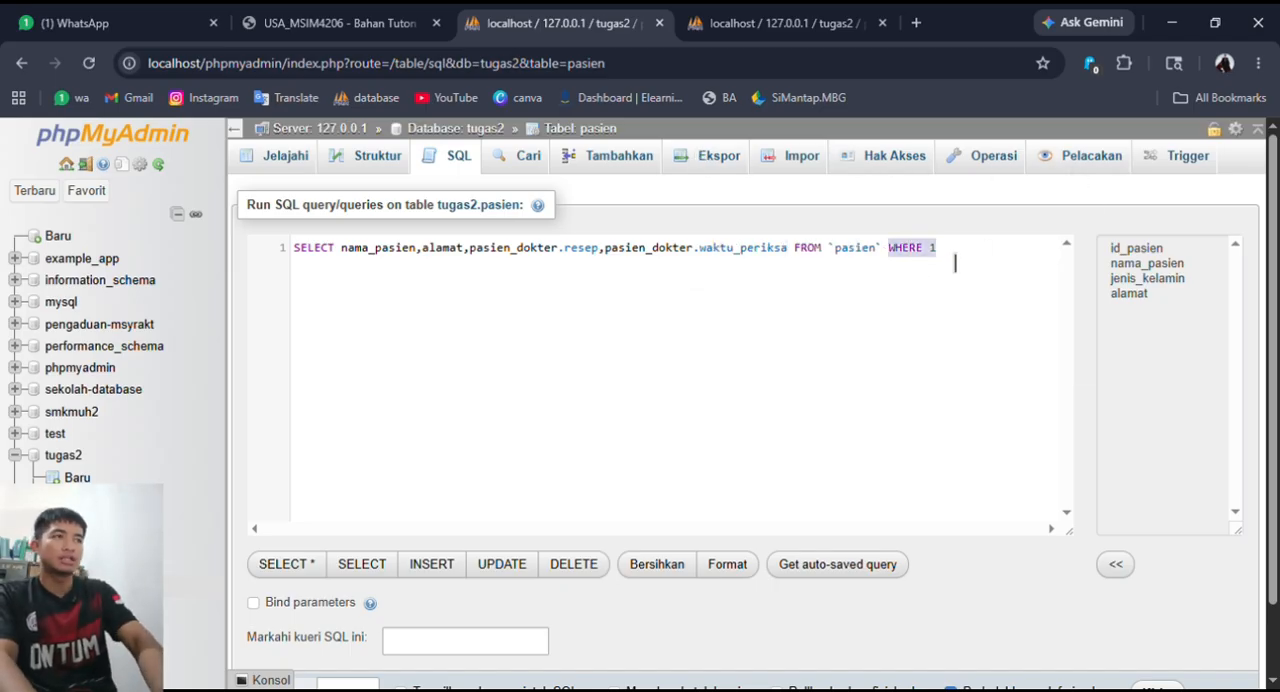
text(inn)
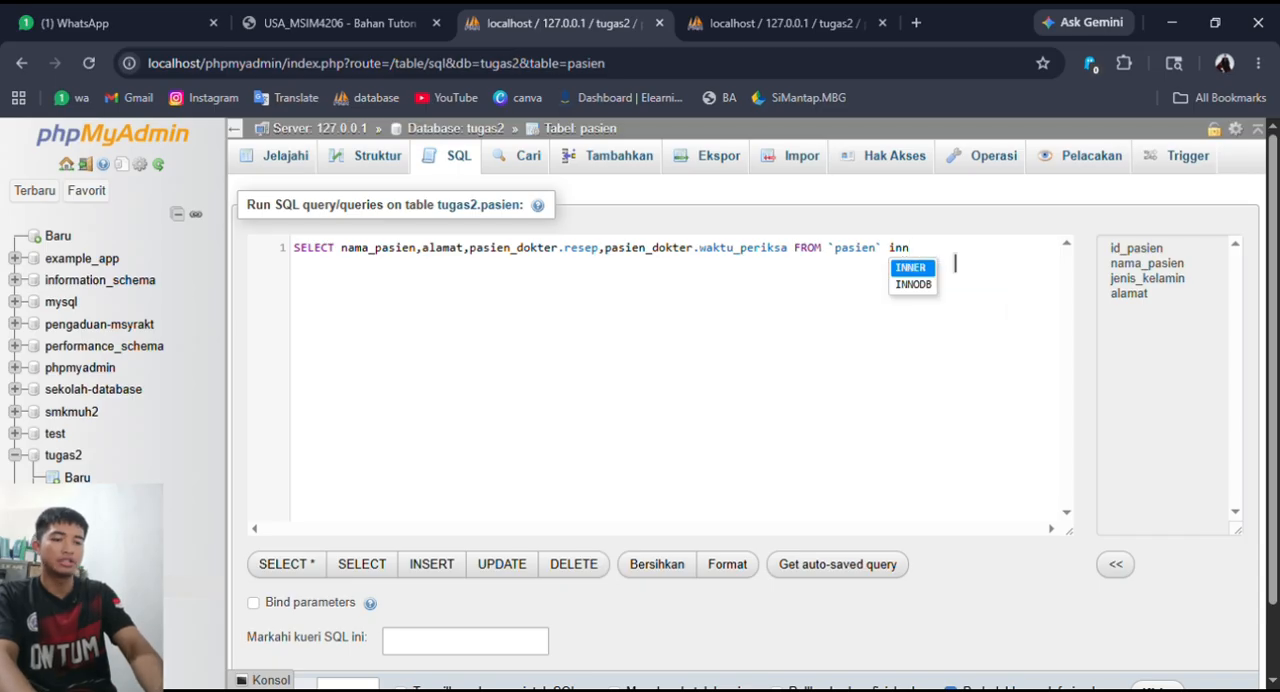
key(Return)
text(joi)
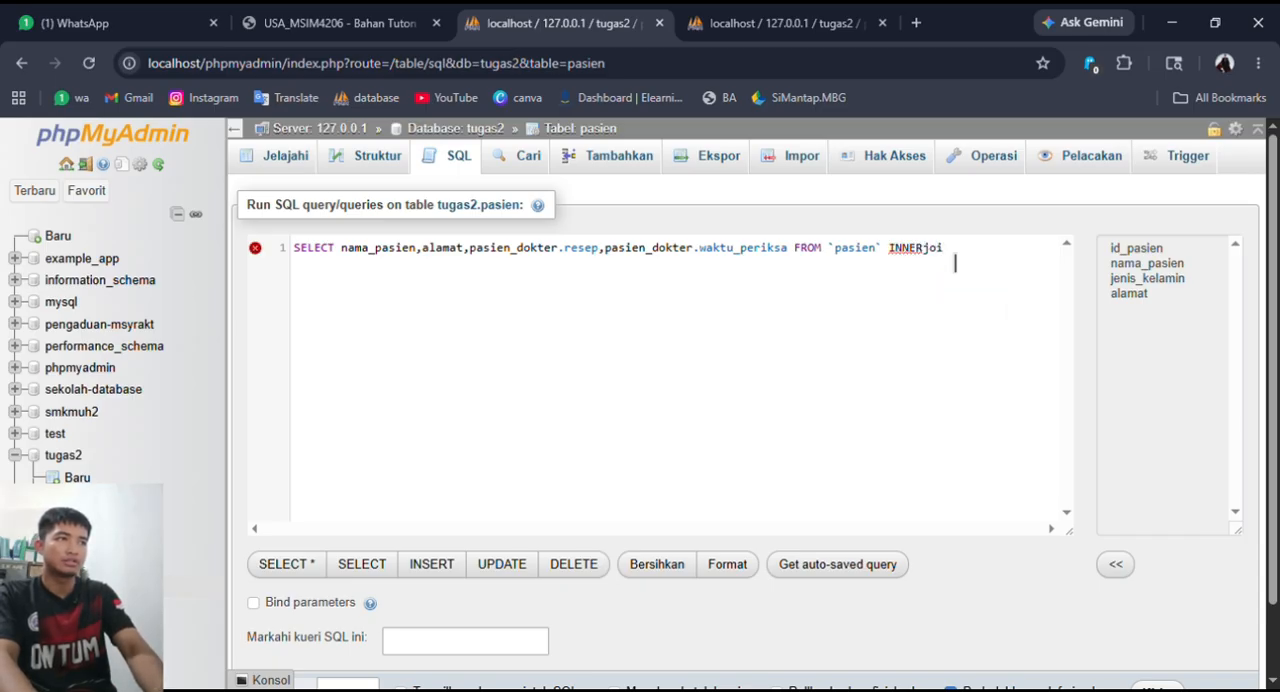
key(BackSpace)
key(BackSpace)
key(BackSpace)
text(j)
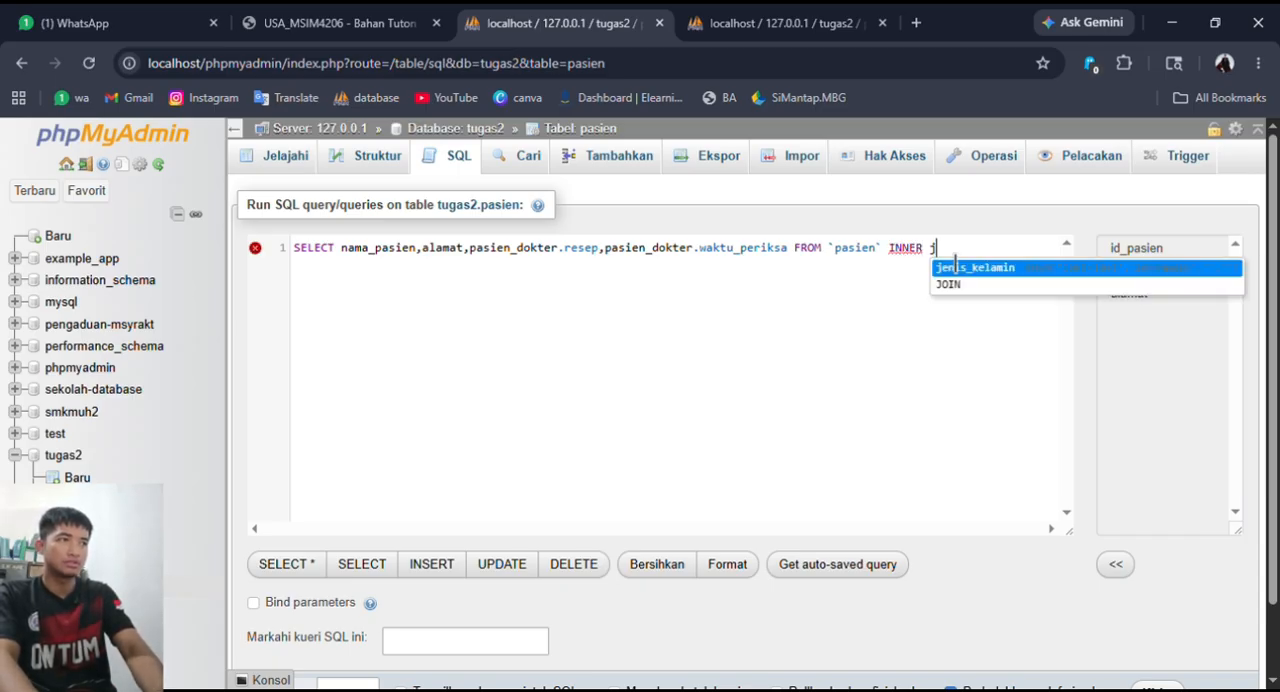
text(oin)
key(Return)
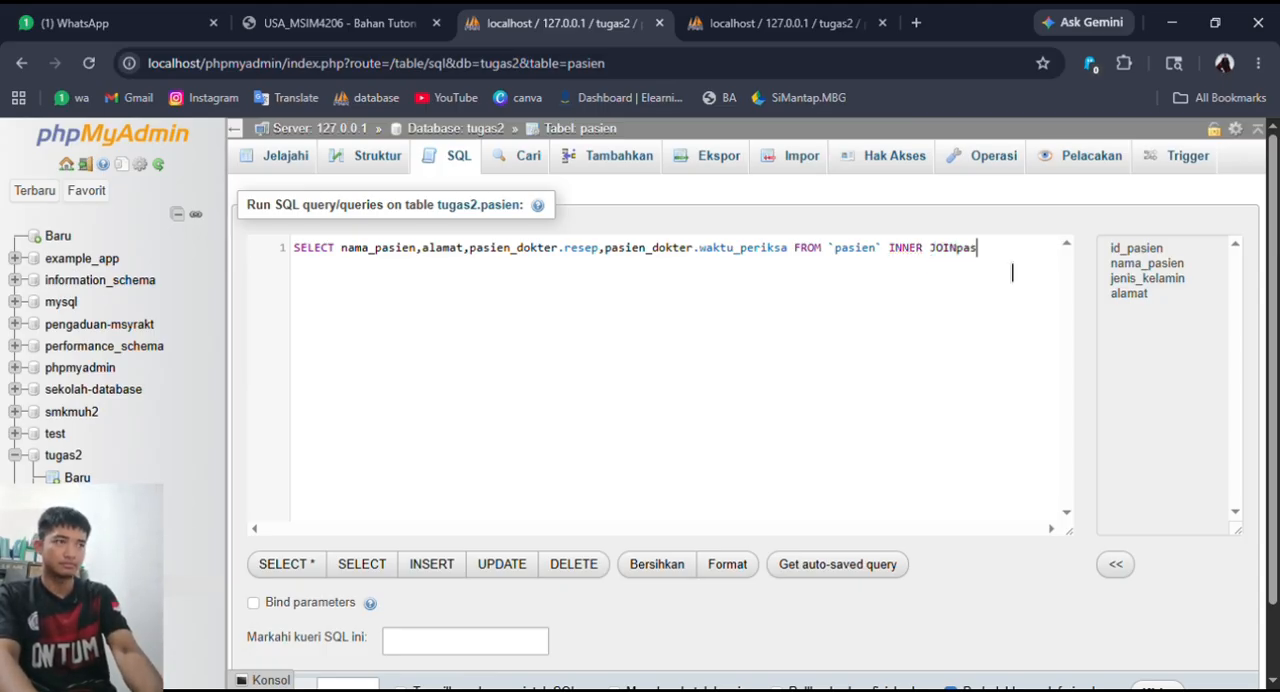
- Name pasien_dokter as the joined table, run the query and look through the returned rows
text(pas)
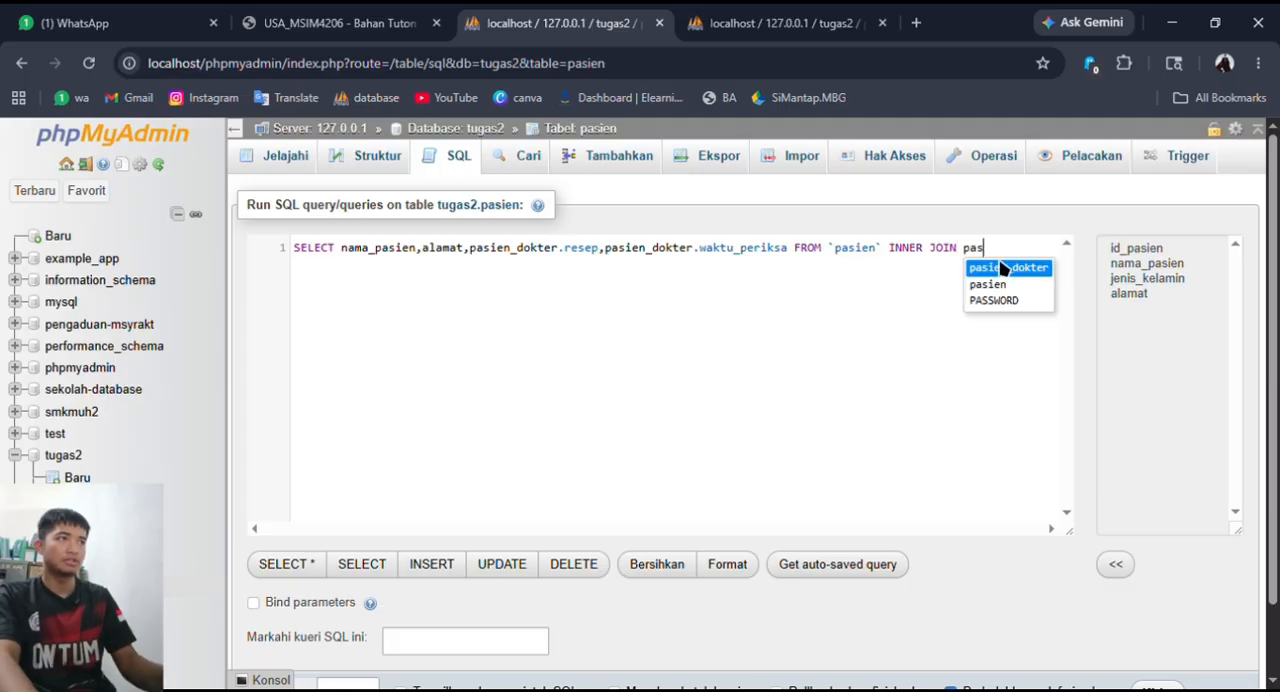
click(1003, 268)
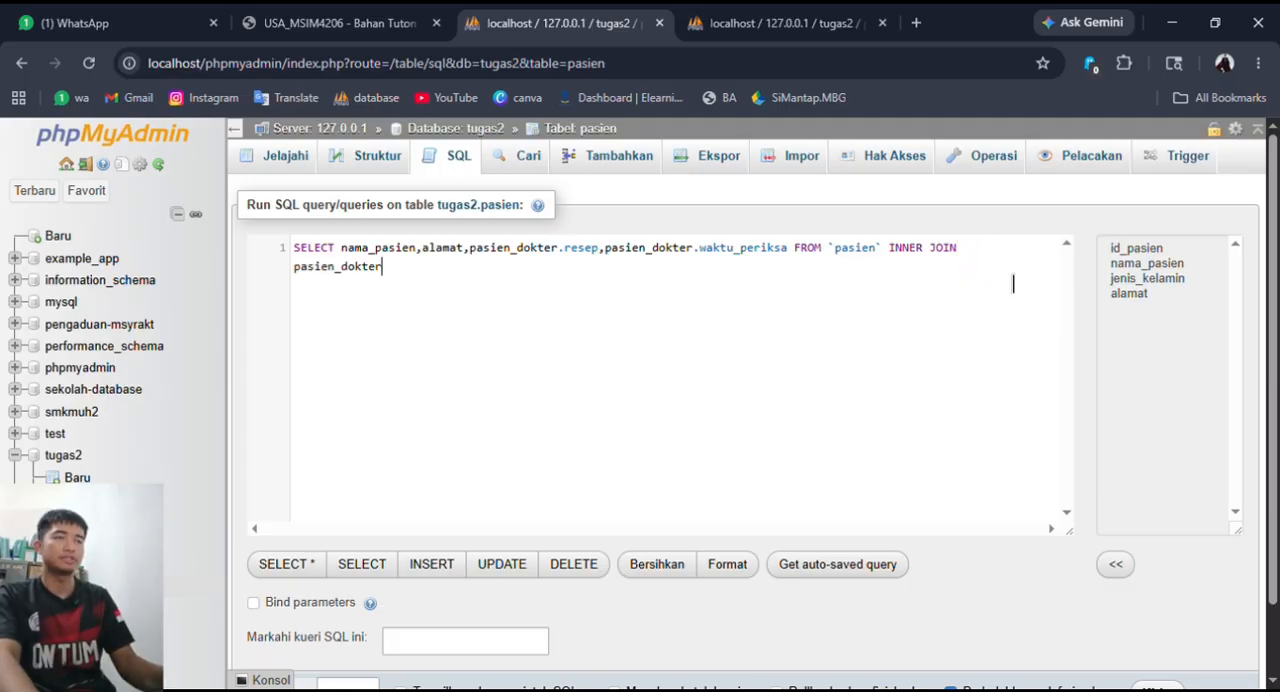
scroll(852, 368, down, 1)
scroll(852, 368, down, 1)
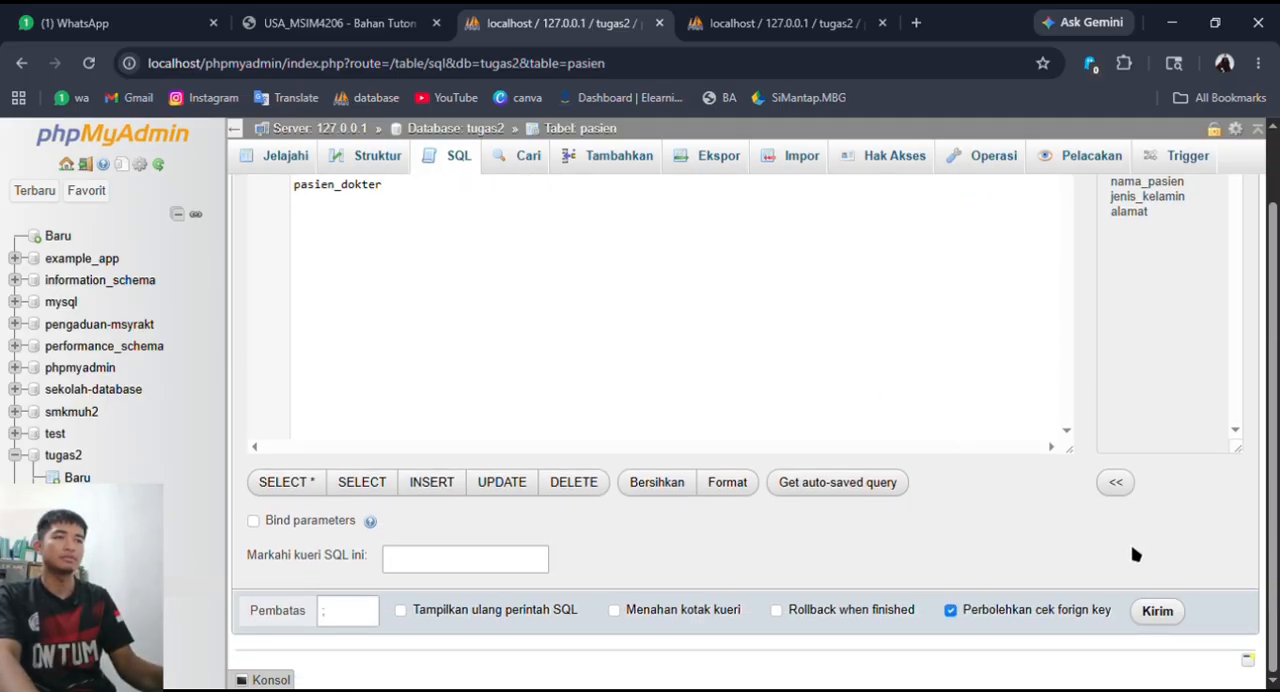
click(1166, 612)
scroll(890, 516, down, 2)
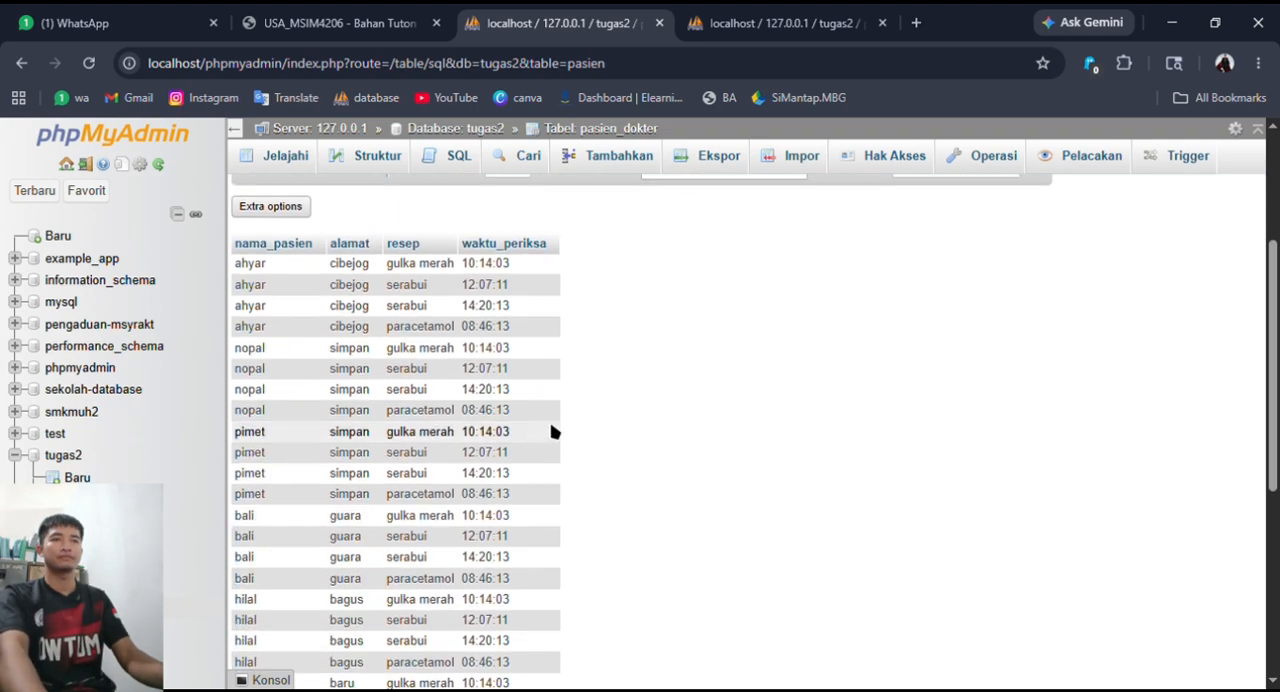
scroll(555, 432, down, 3)
scroll(562, 432, up, 5)
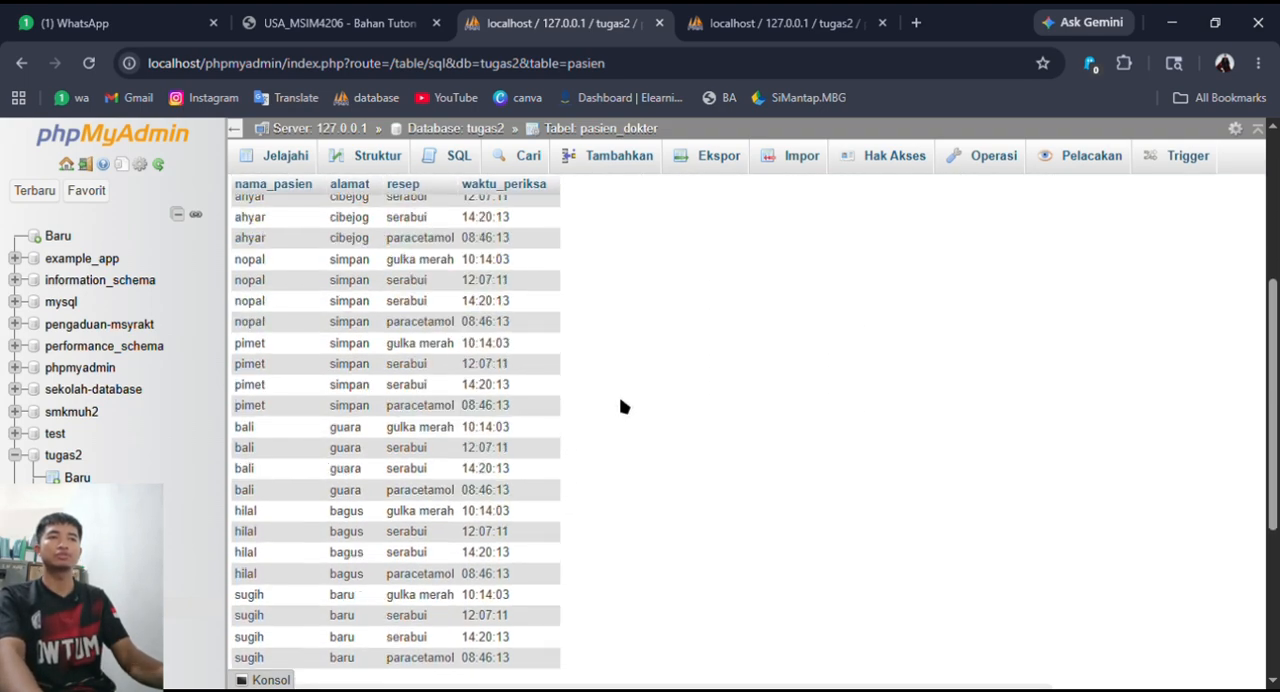
- Sort the joined results by waktu_periksa in descending order and review the rows
drag(643, 264, 479, 267)
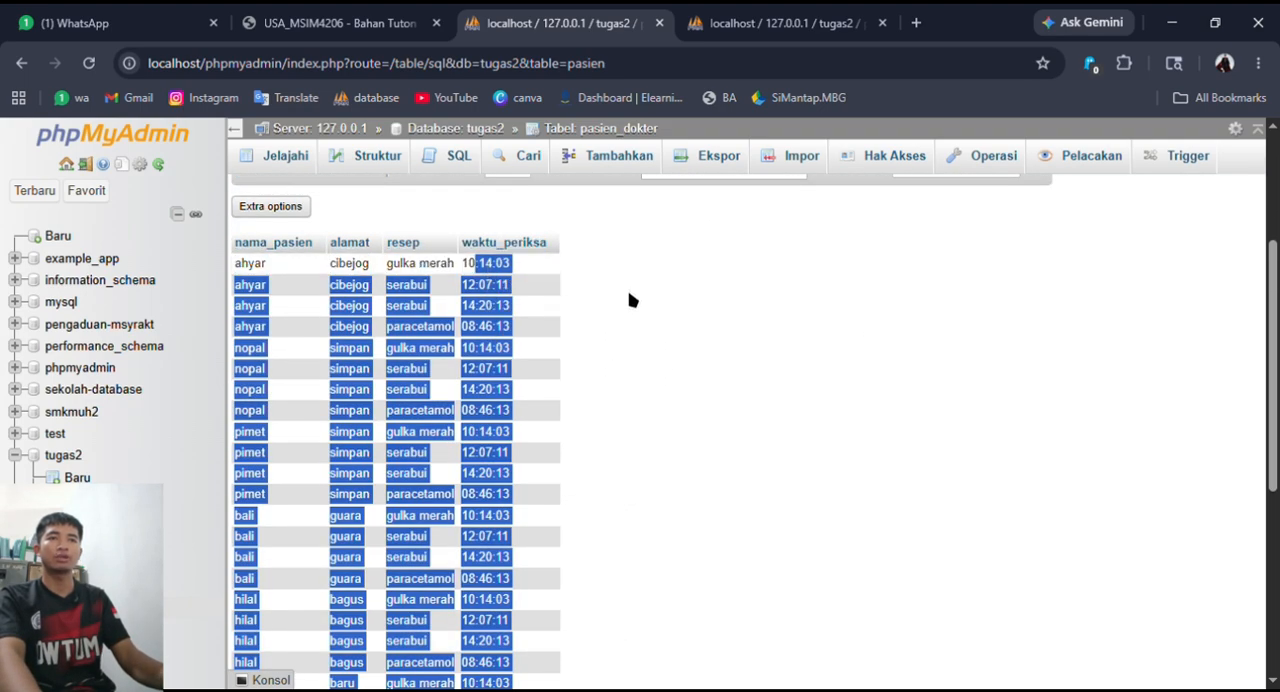
click(629, 297)
drag(560, 331, 488, 331)
mouse_move(498, 247)
mouse_down()
mouse_move(567, 259)
mouse_move(492, 243)
mouse_up()
click(471, 250)
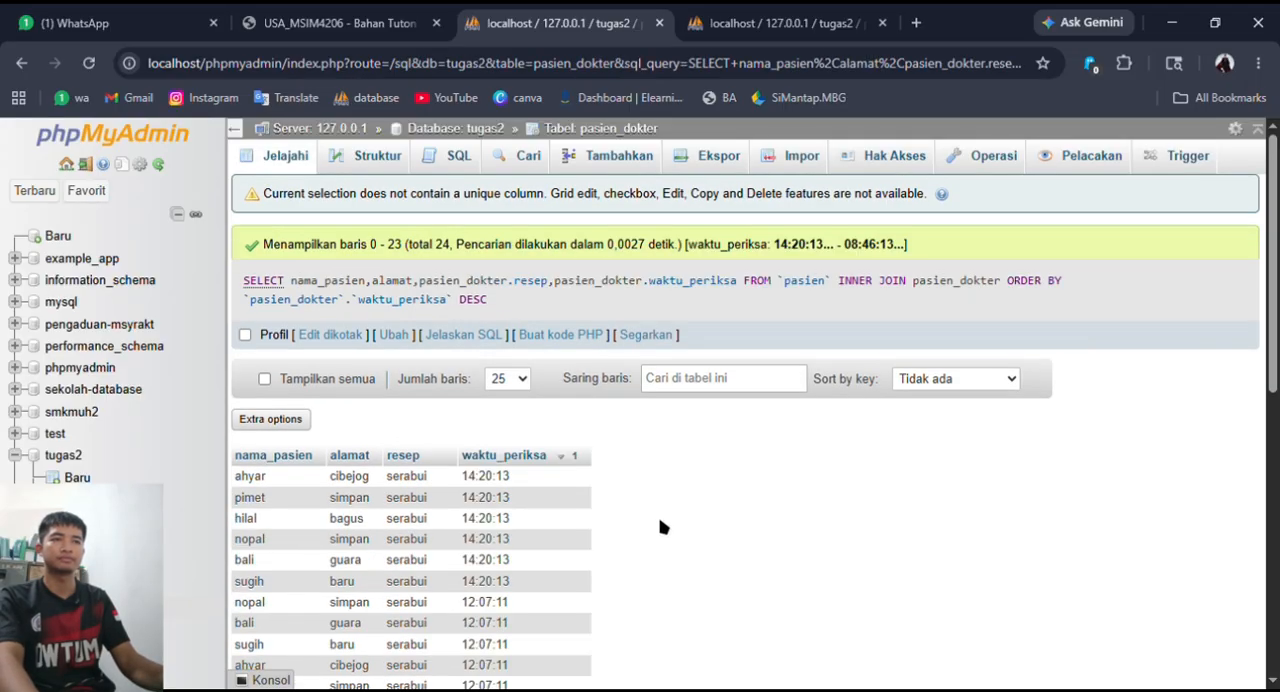
scroll(662, 525, down, 3)
scroll(667, 514, down, 1)
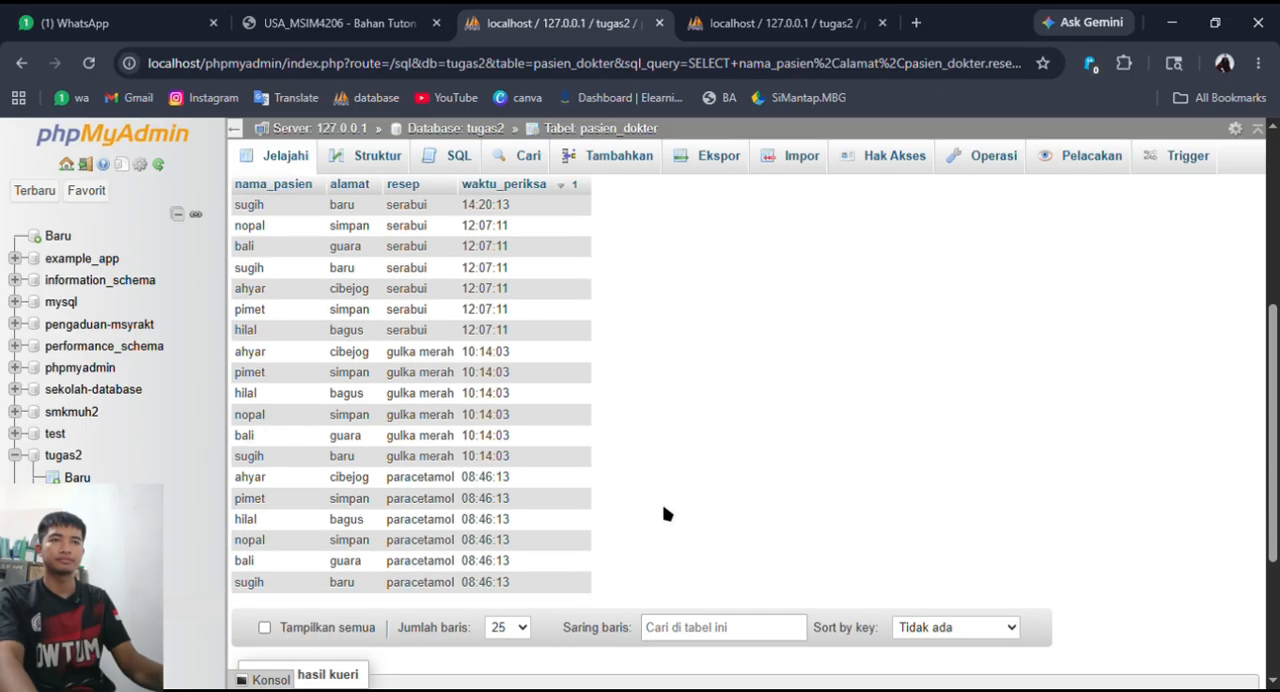
scroll(645, 435, up, 3)
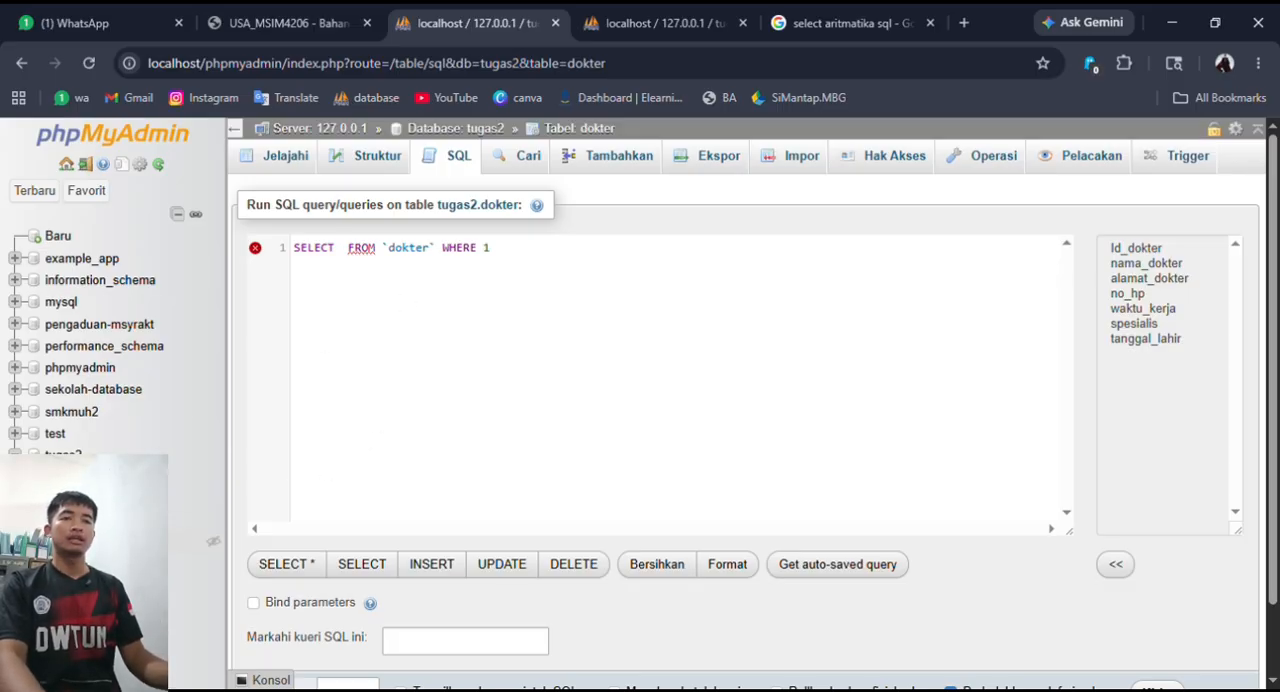
- Discard the unsaved query, browse the dokter table's records and open a fresh SELECT query on it
click(90, 520)
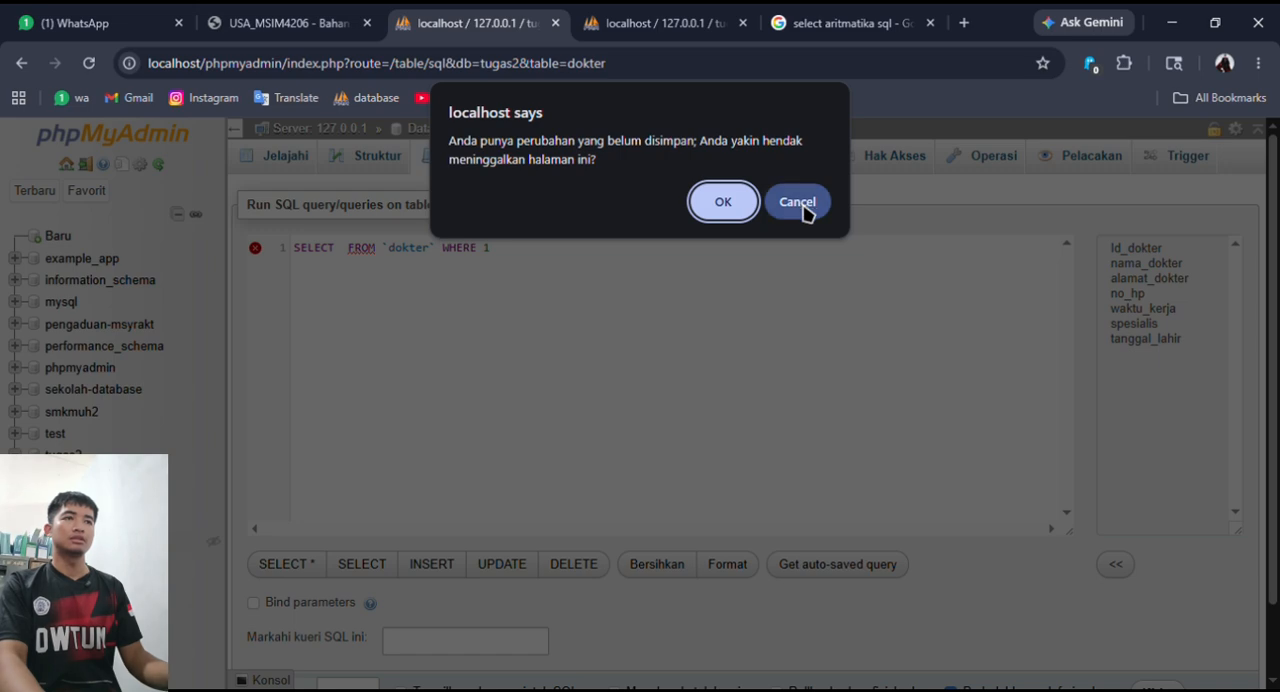
click(726, 201)
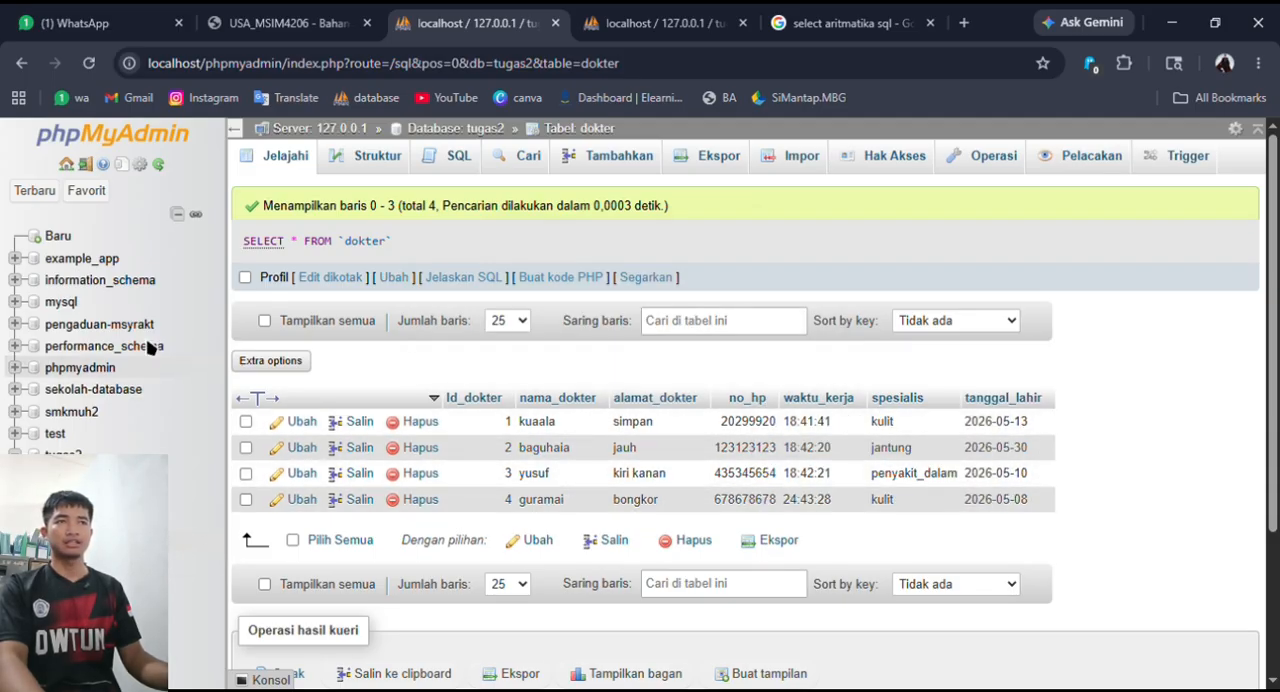
click(462, 160)
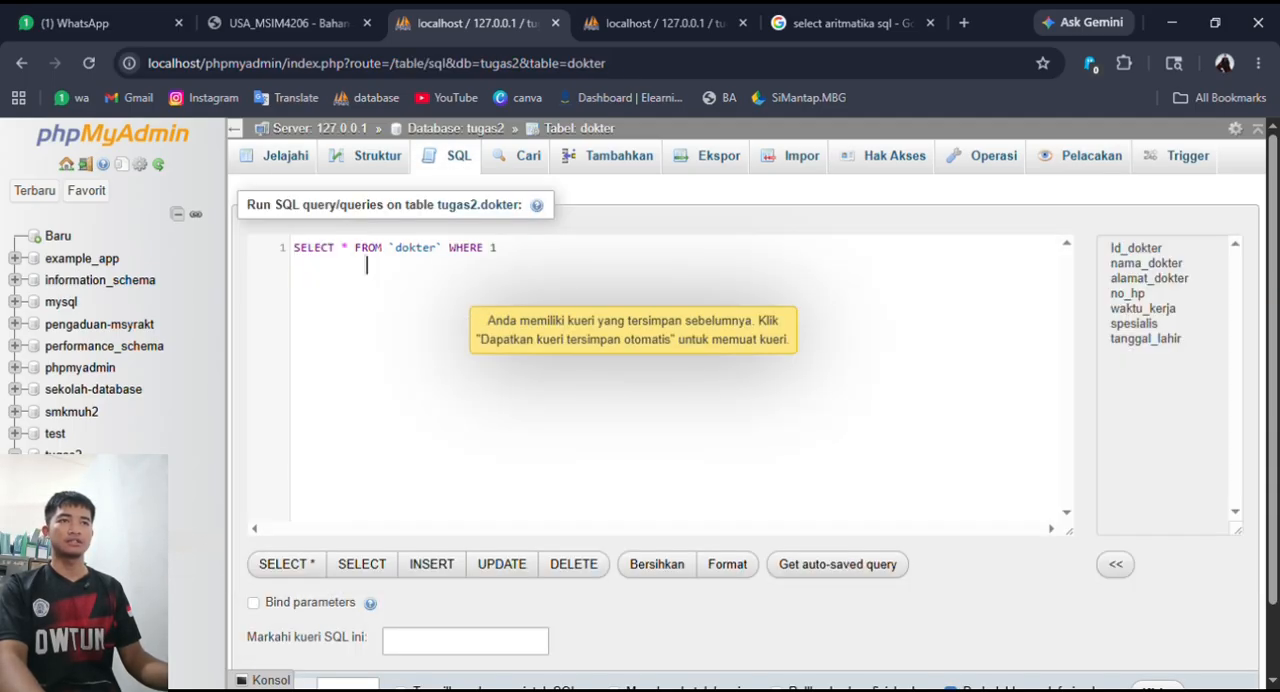
- Replace the asterisk in the dokter query with AVG(no_hp)
key(BackSpace)
text(av)
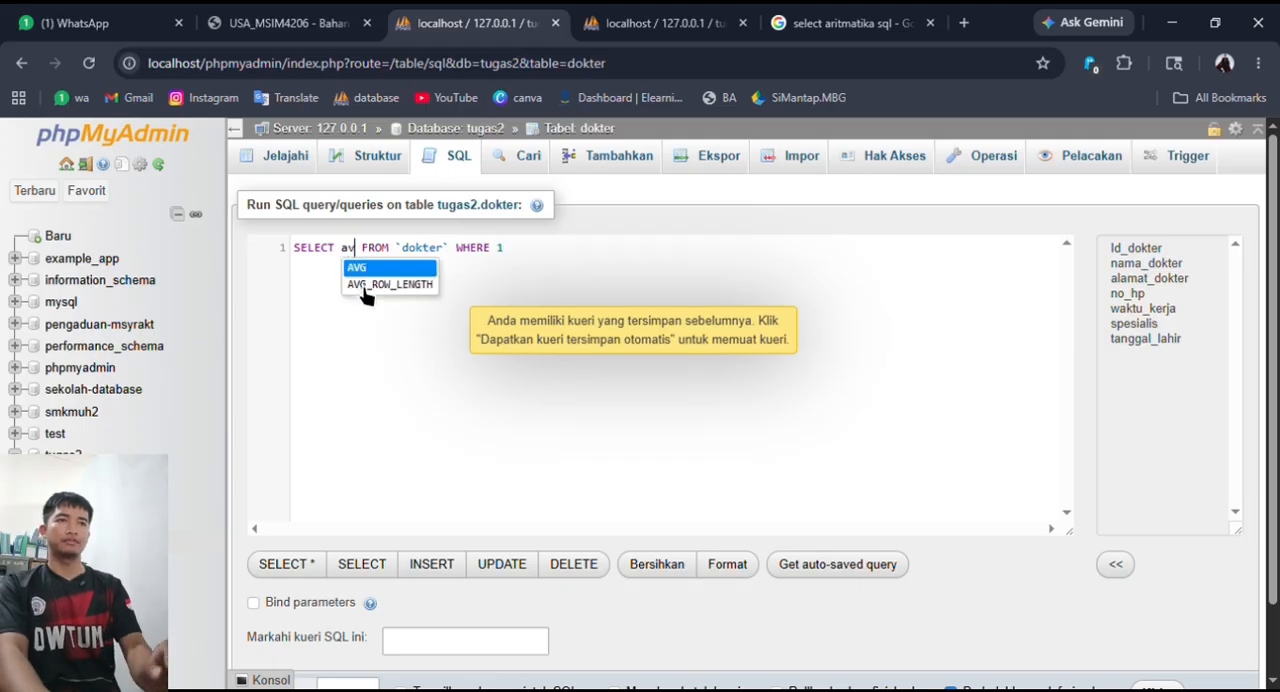
key(Return)
text(()
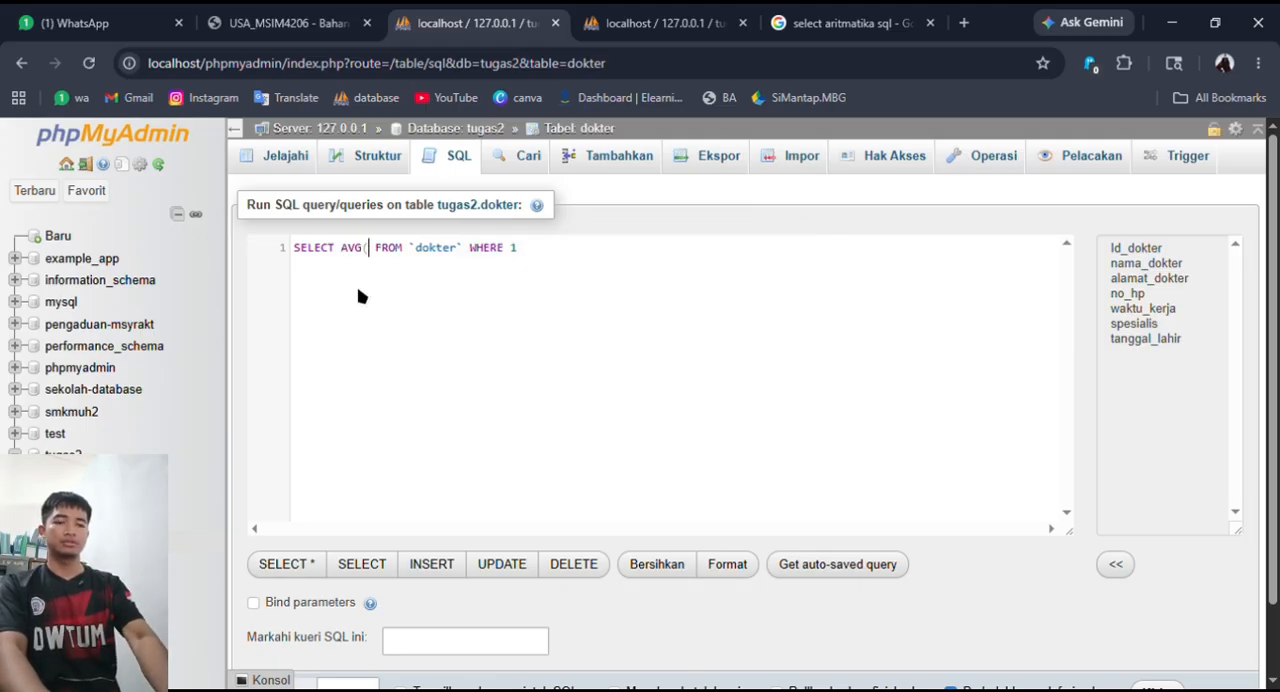
text(n)
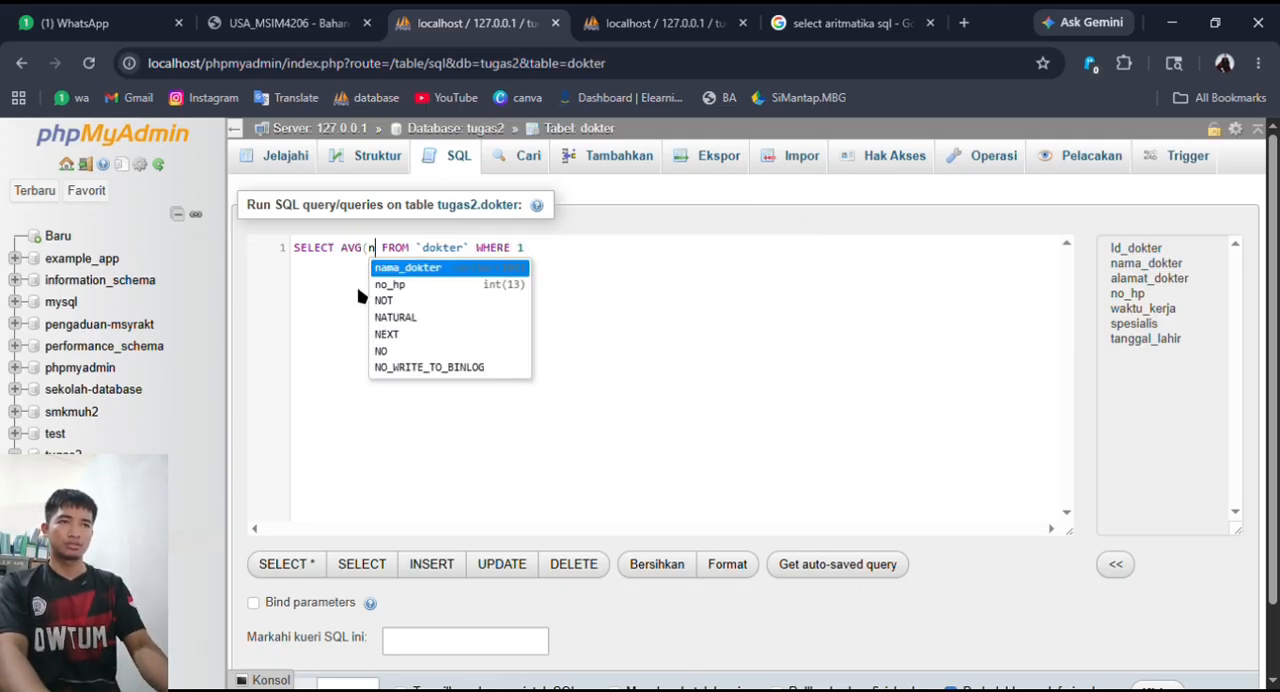
key(Down)
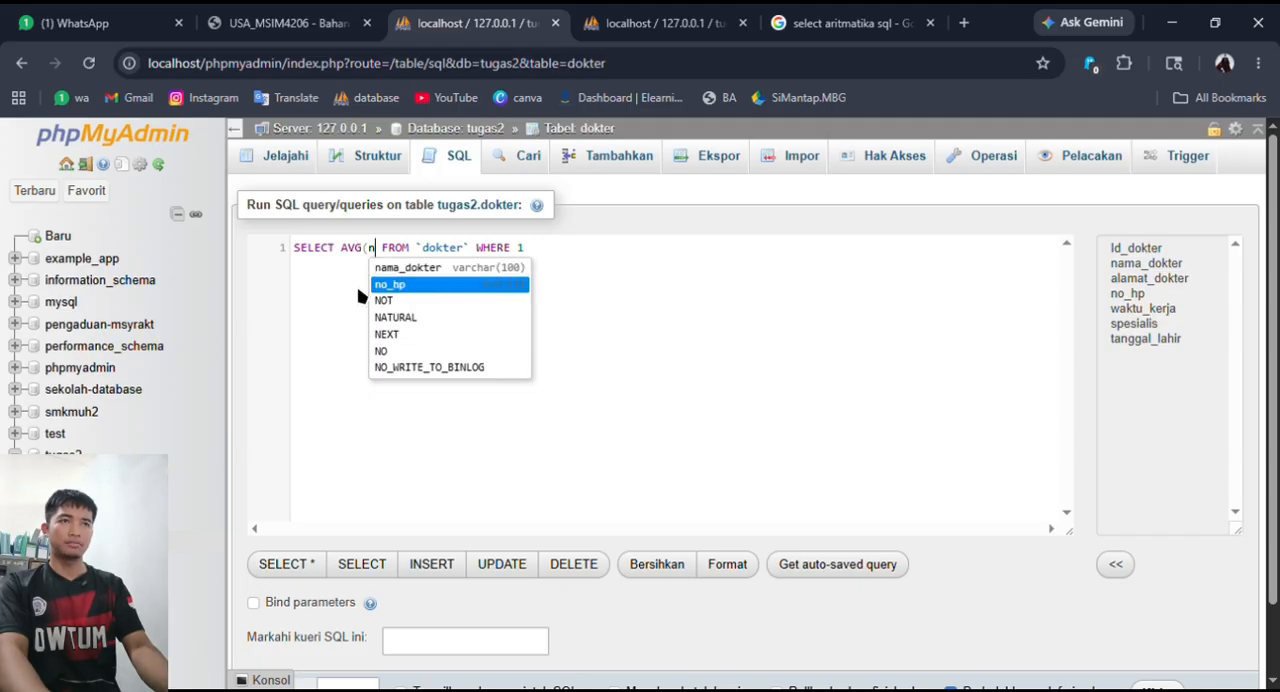
key(Return)
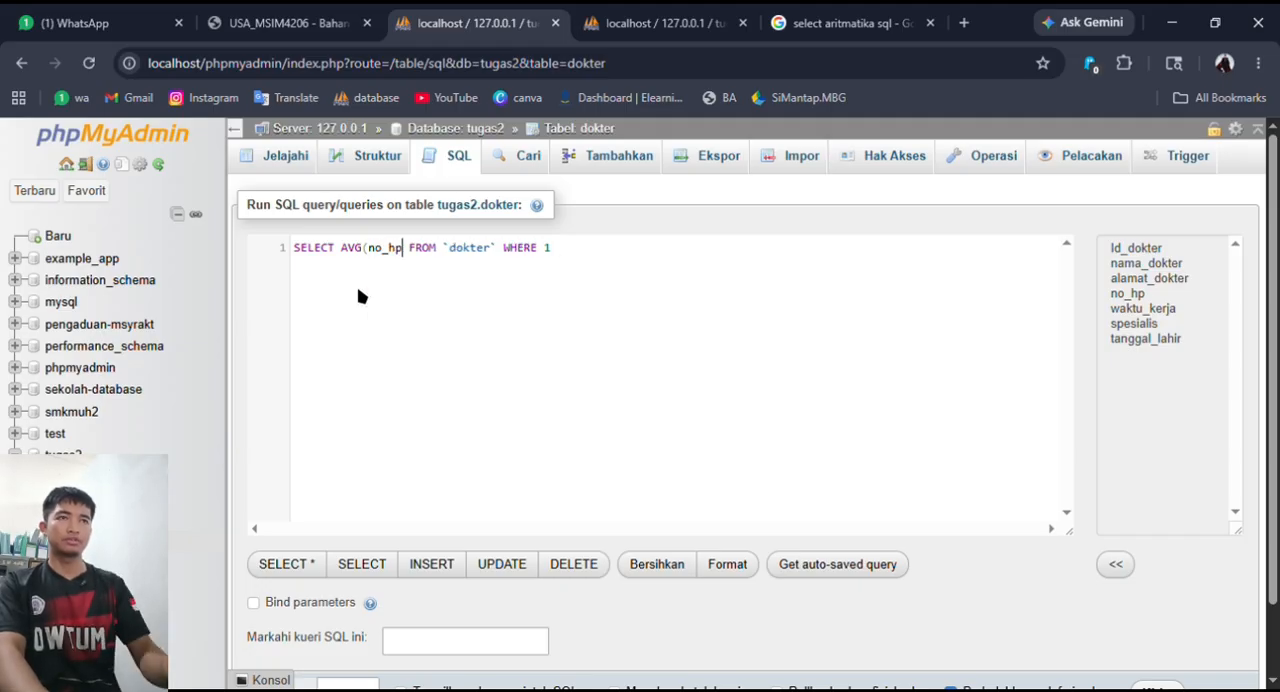
text())
- Remove the WHERE 1 clause from the dokter query, run it and view the average
drag(587, 263, 527, 265)
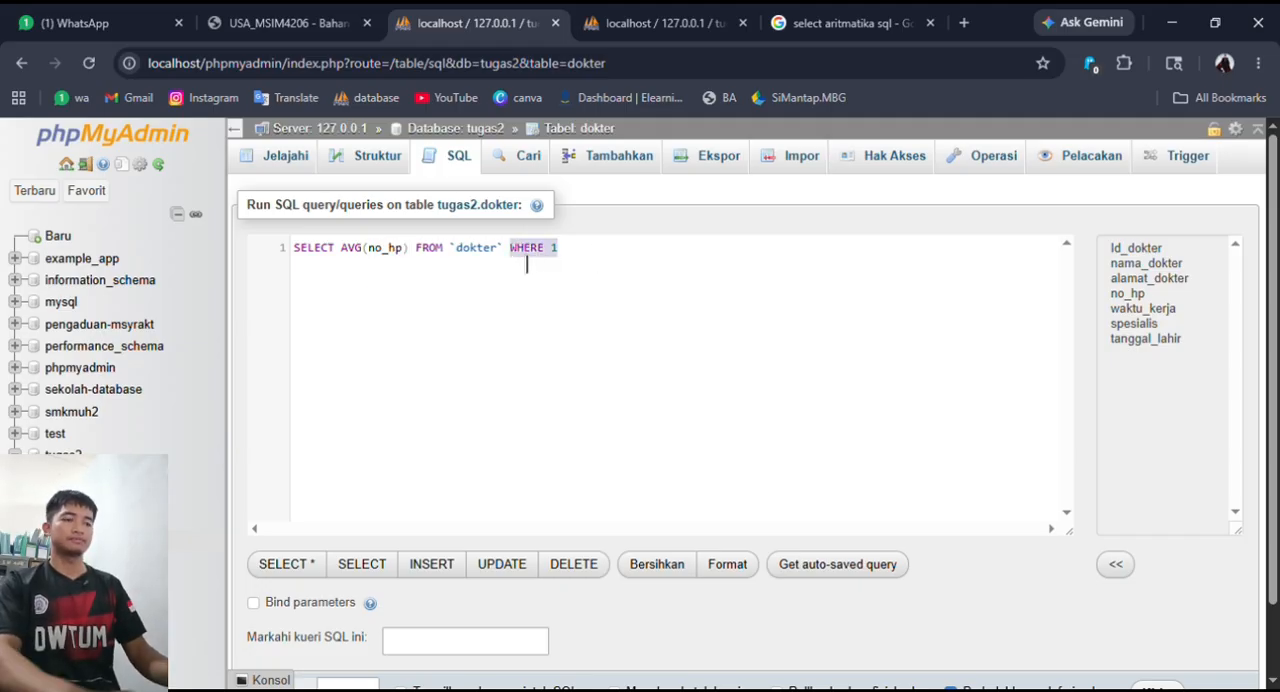
key(BackSpace)
scroll(771, 349, down, 1)
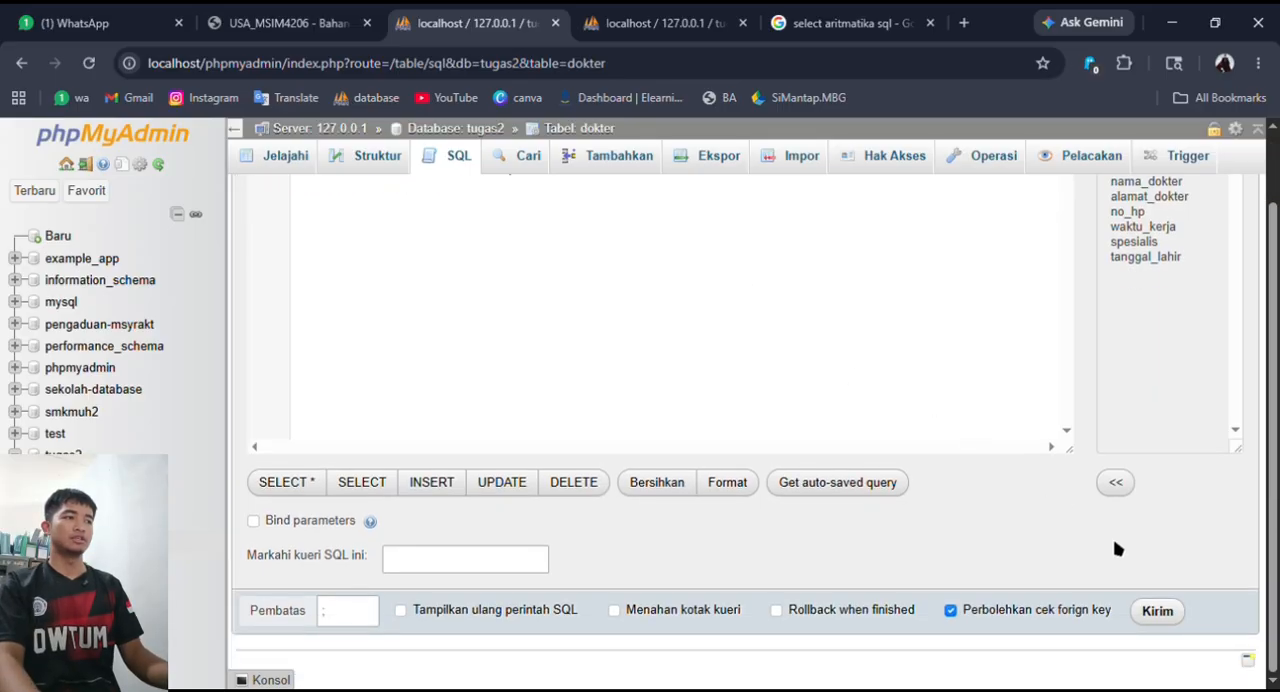
click(1158, 612)
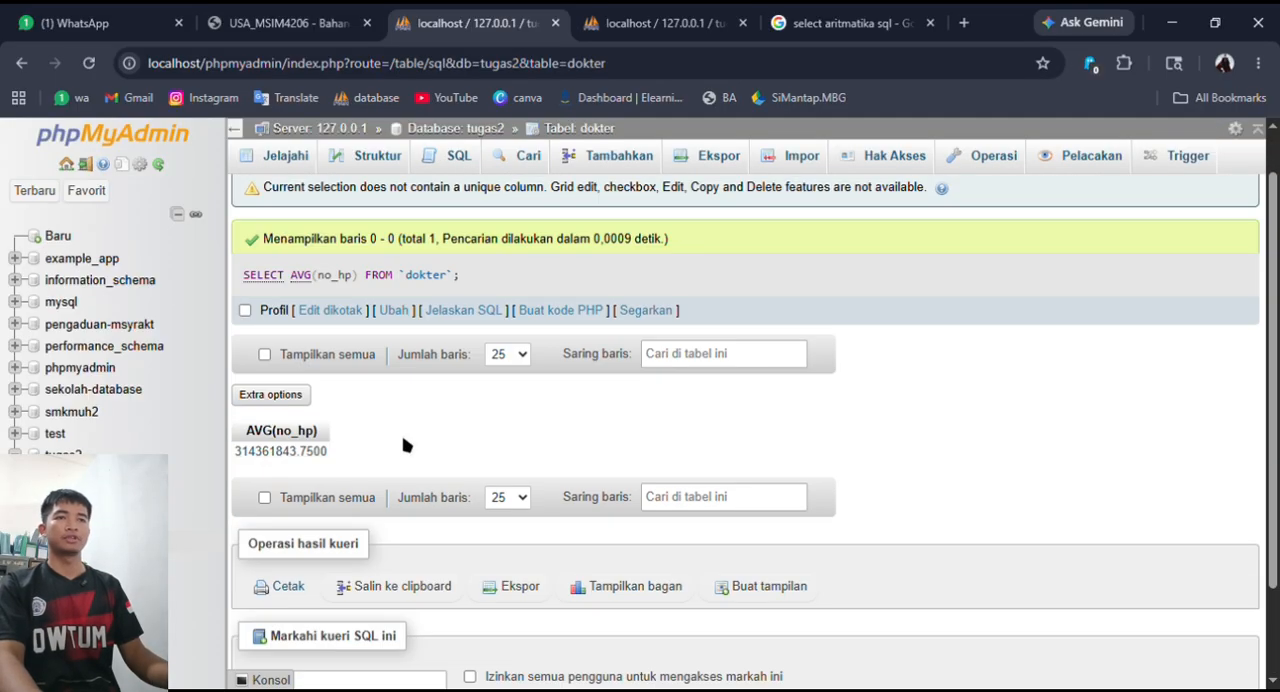
click(329, 465)
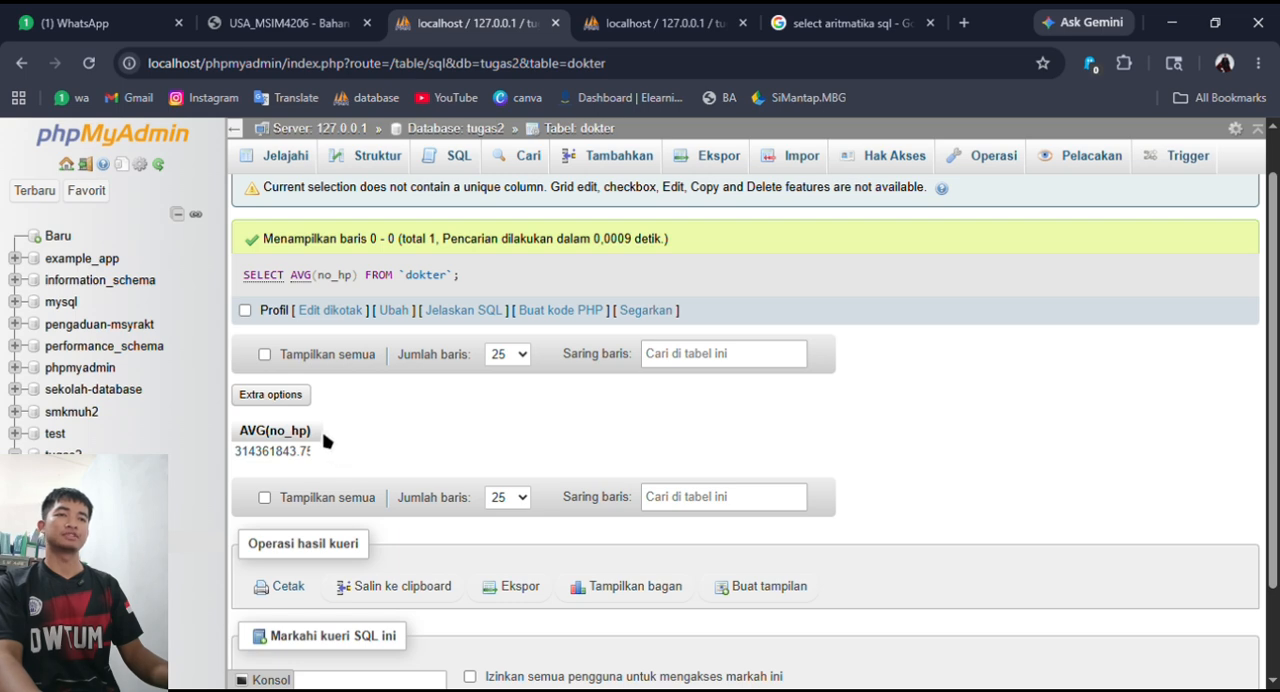
scroll(345, 440, up, 1)
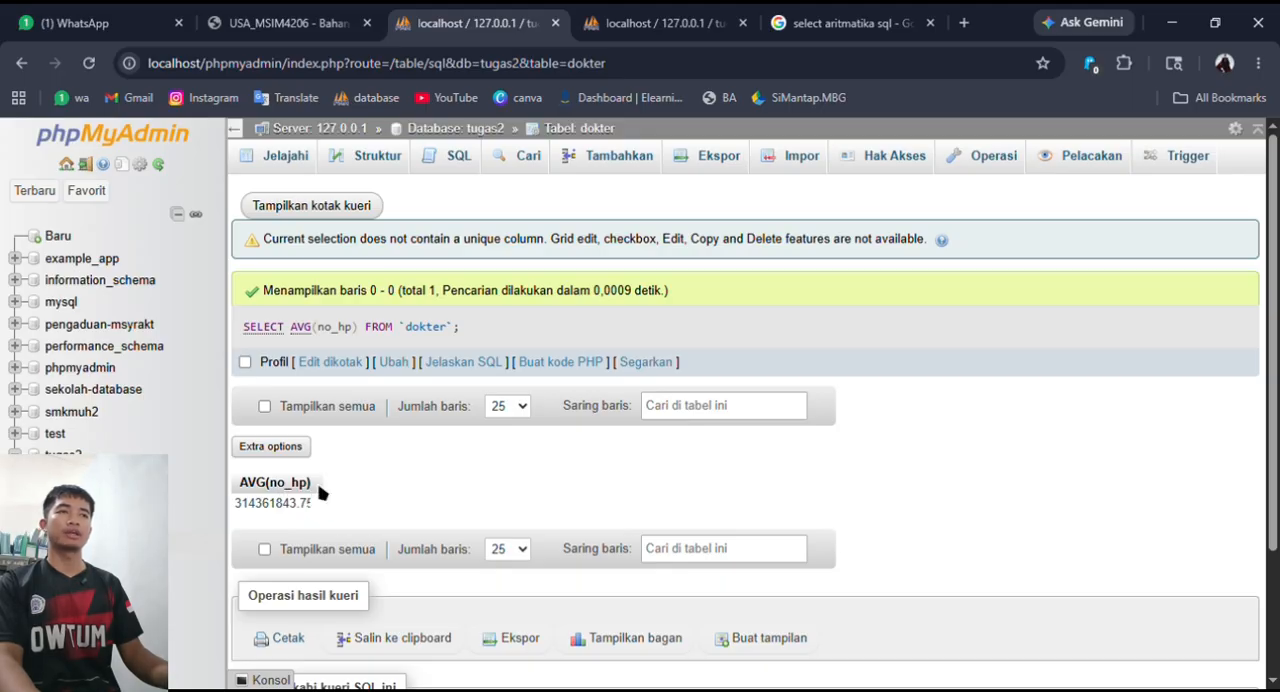
- Open a fresh SELECT query on the dokter table and replace the asterisk with MIN(no_hp)
click(458, 158)
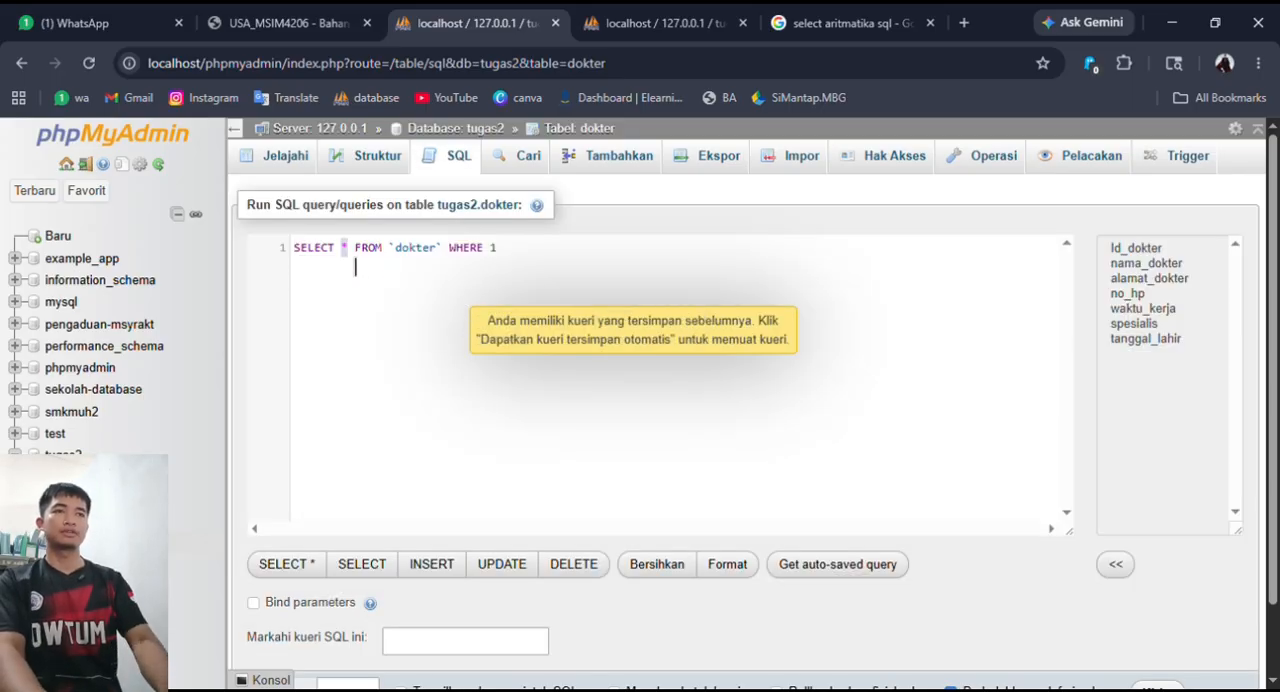
text(MIN)
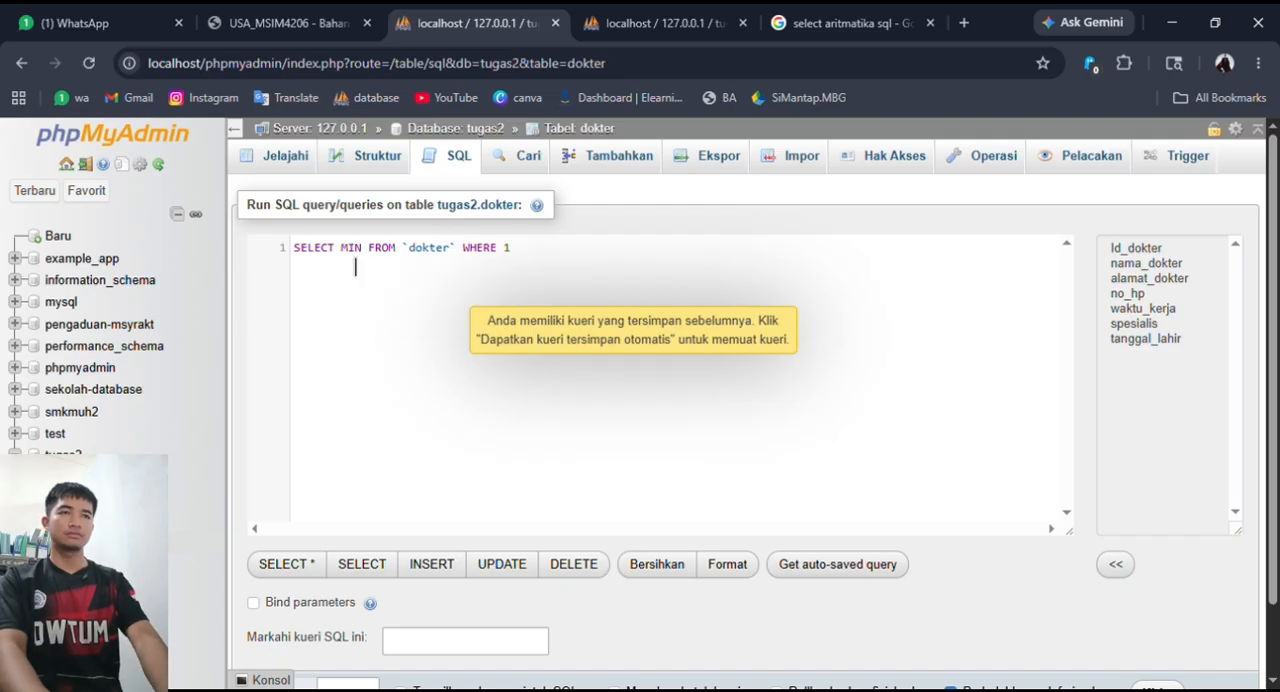
text((n)
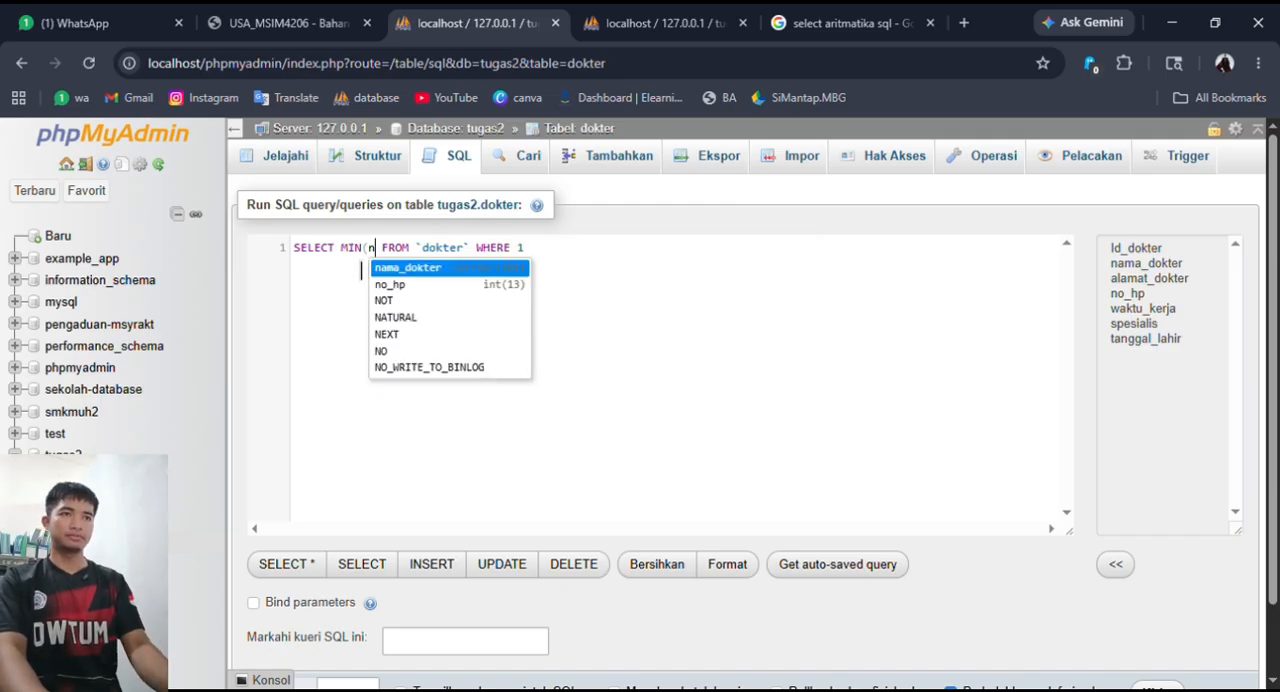
key(Down)
key(Return)
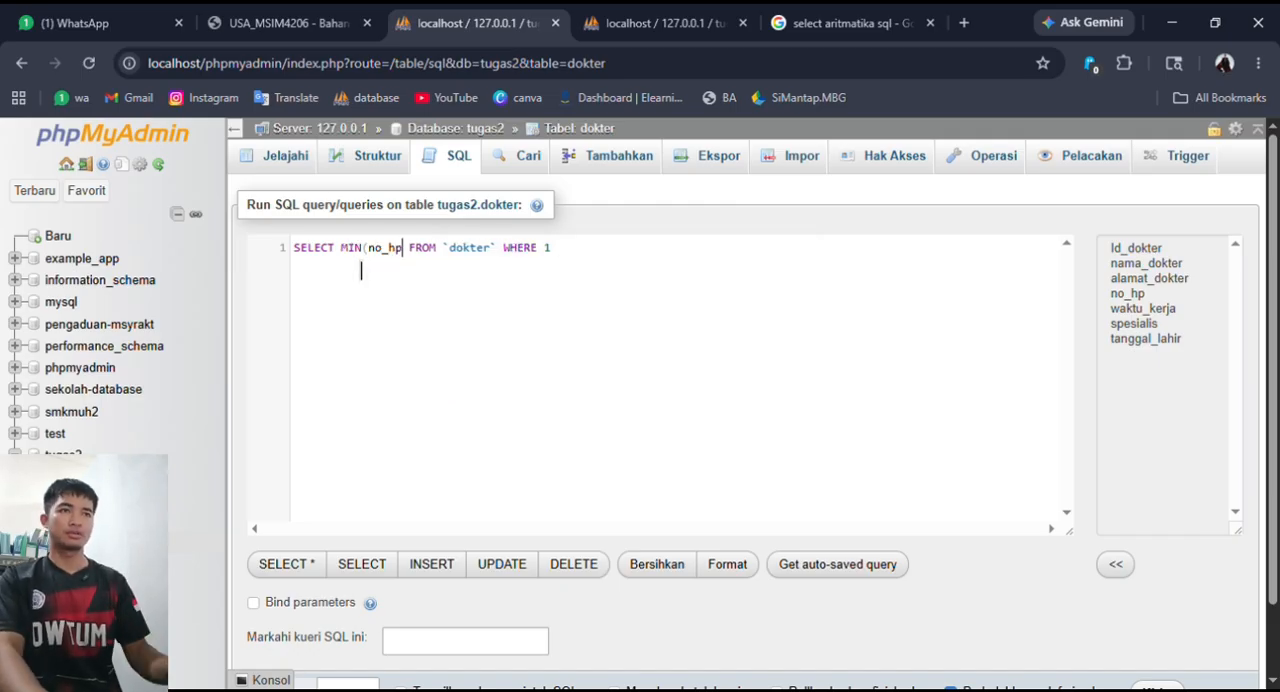
text())
- Remove the WHERE 1 clause from the MIN query, run it and view the minimum
drag(560, 247, 510, 248)
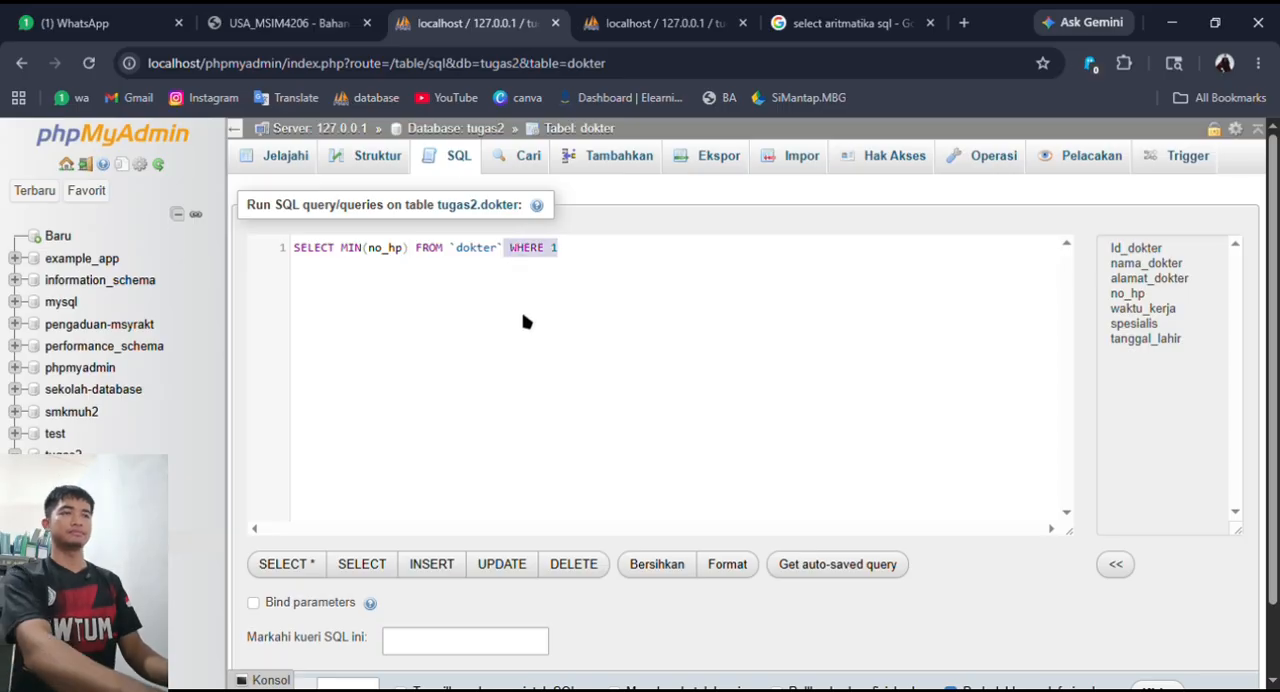
key(BackSpace)
scroll(700, 400, down, 1)
click(1157, 611)
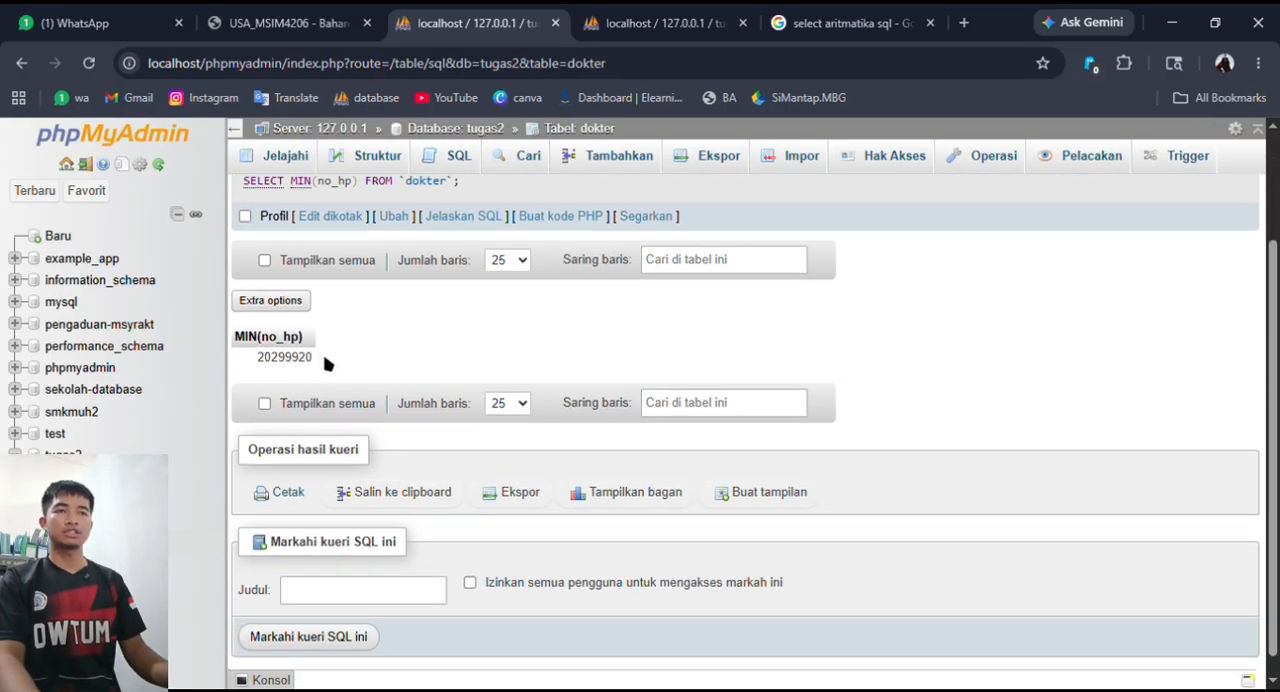
drag(325, 364, 272, 372)
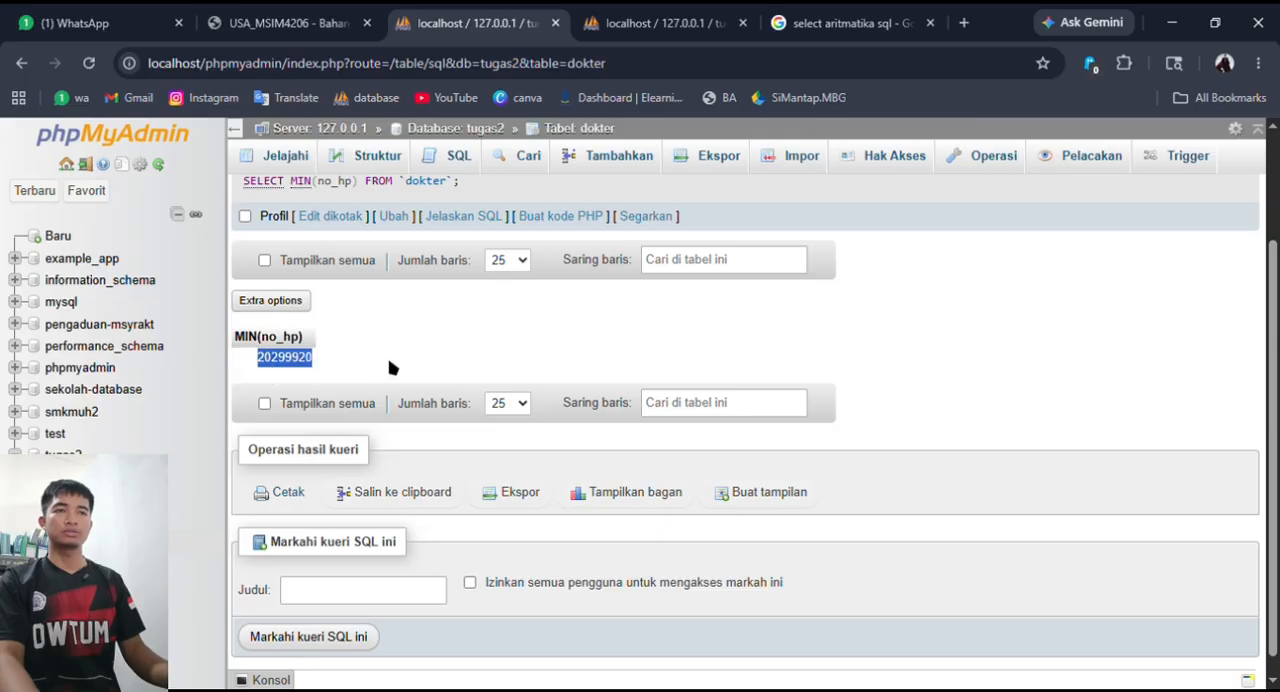
- Browse the dokter table's records and compare the first row's no_hp with the MIN result
scroll(389, 366, up, 2)
click(284, 158)
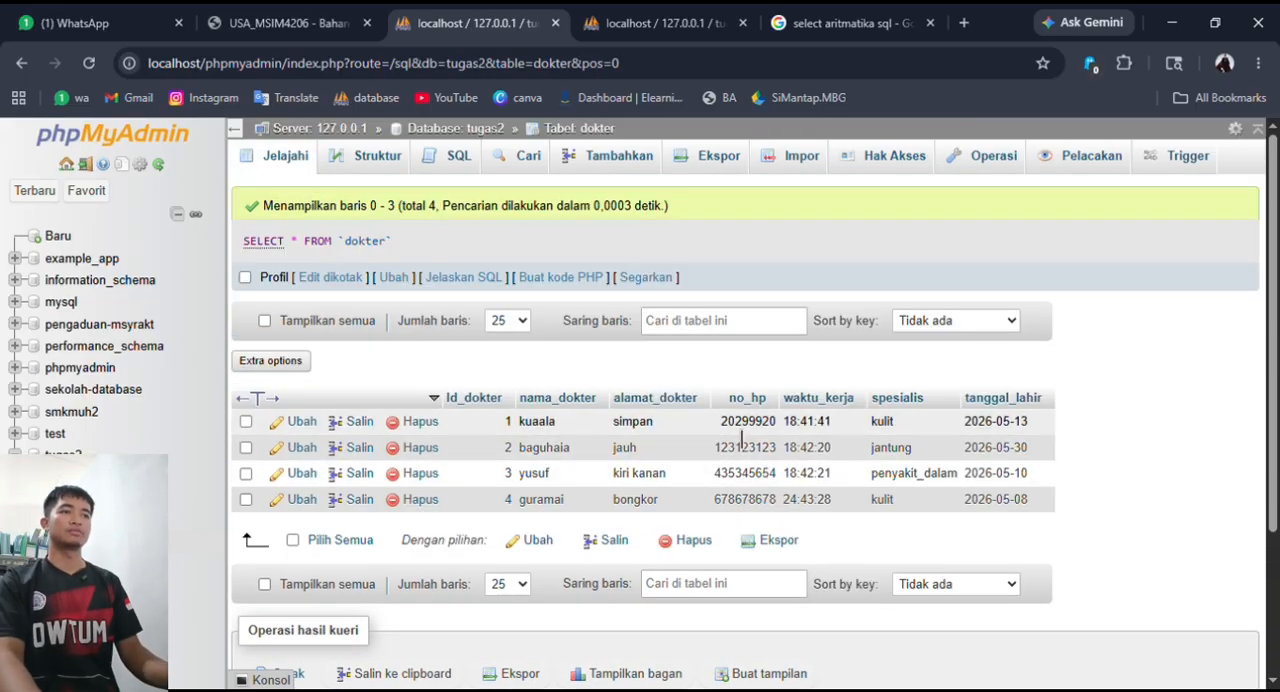
drag(722, 421, 749, 422)
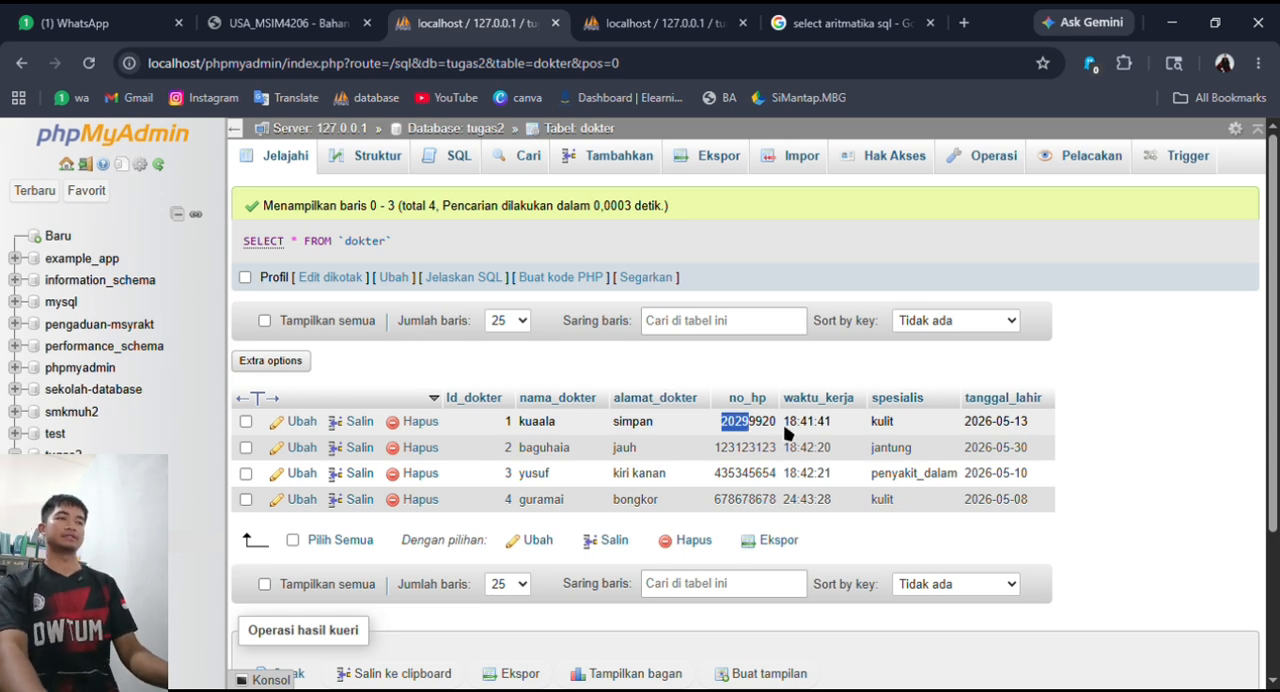
key(alt+Tab)
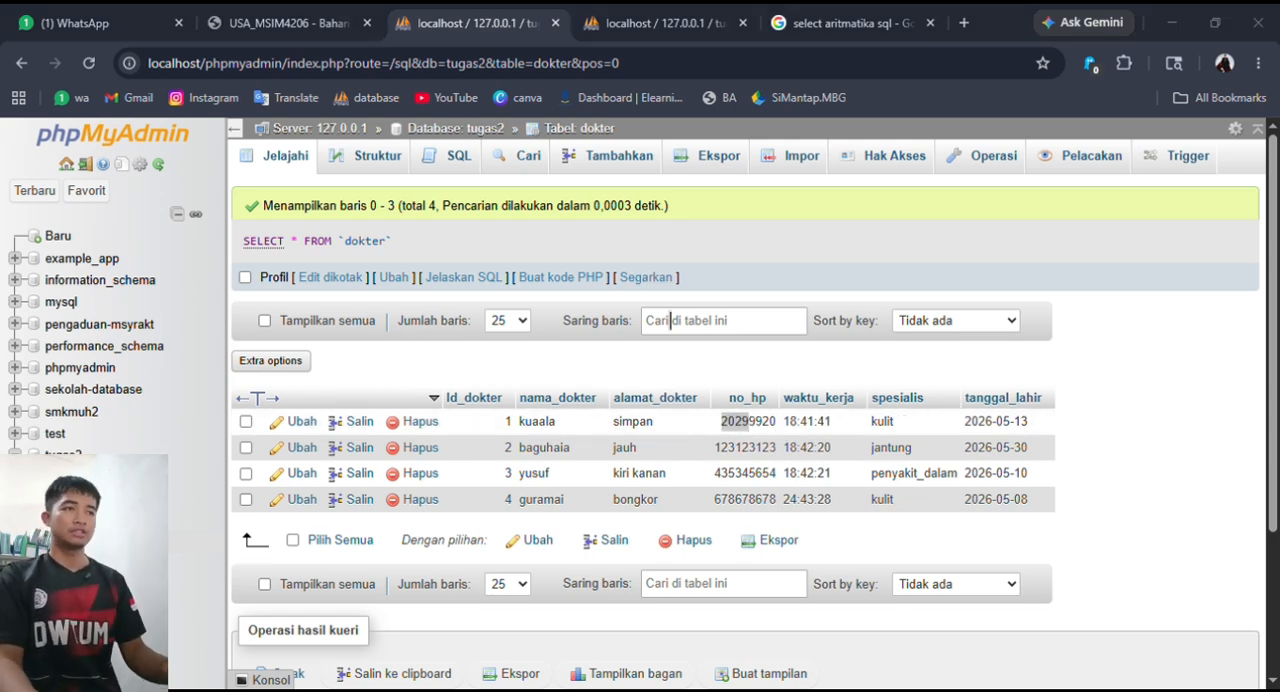
key(alt+Tab)
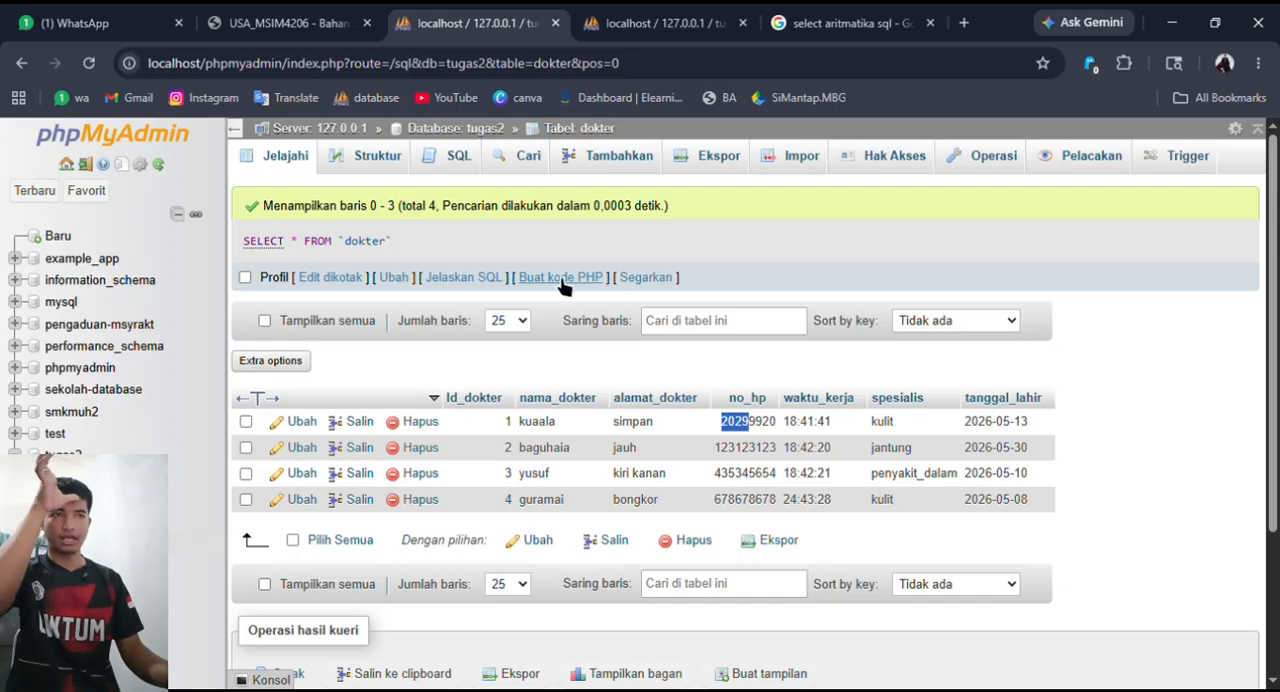
- Open another SELECT query on the dokter table and replace the asterisk with CASCADE and an opening parenthesis
click(457, 166)
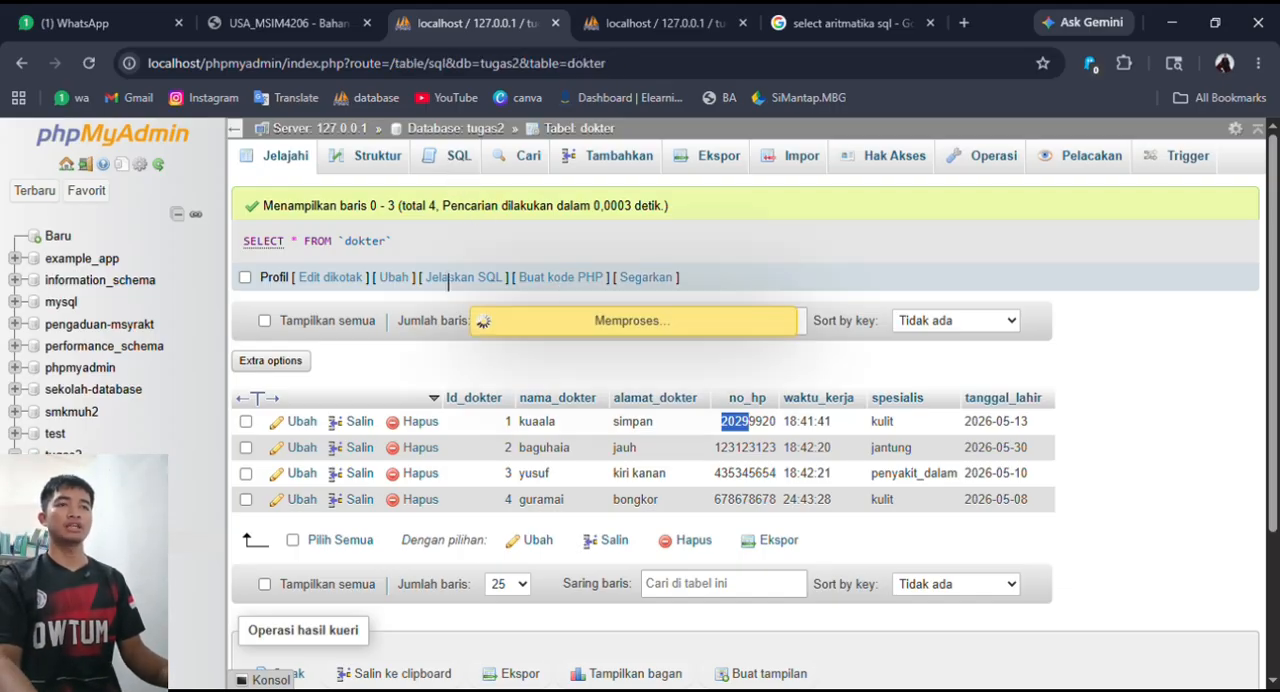
click(356, 249)
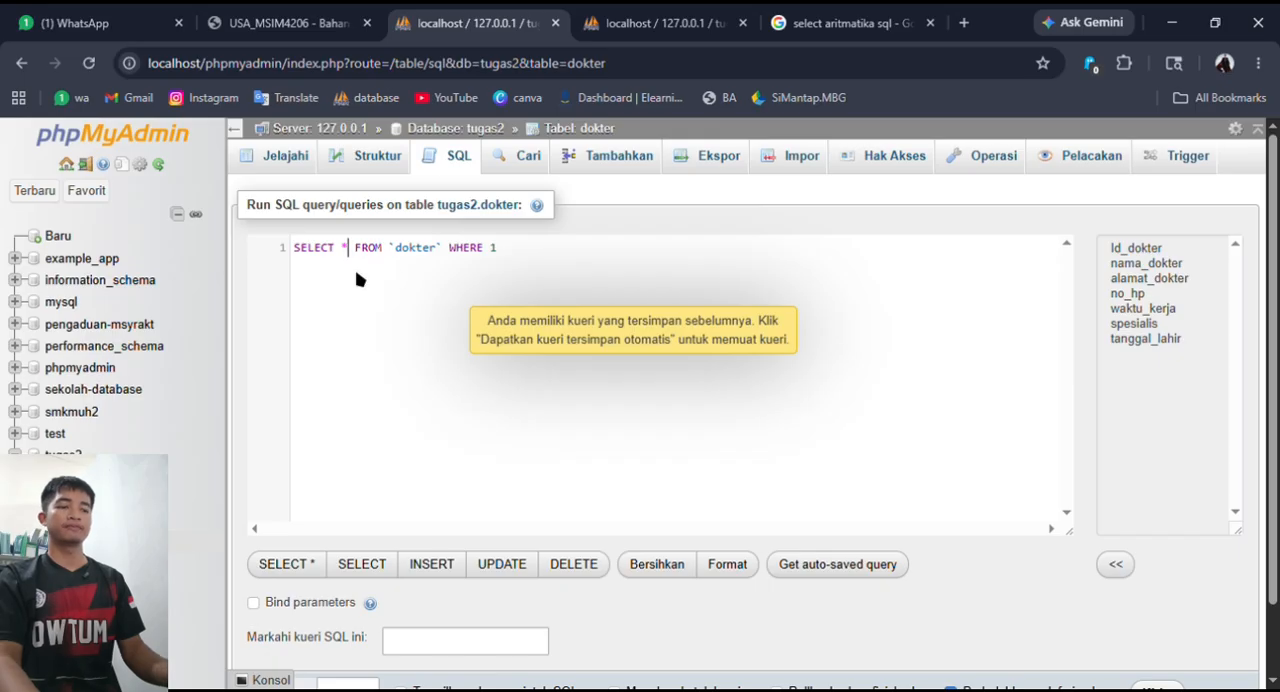
key(BackSpace)
text(ca)
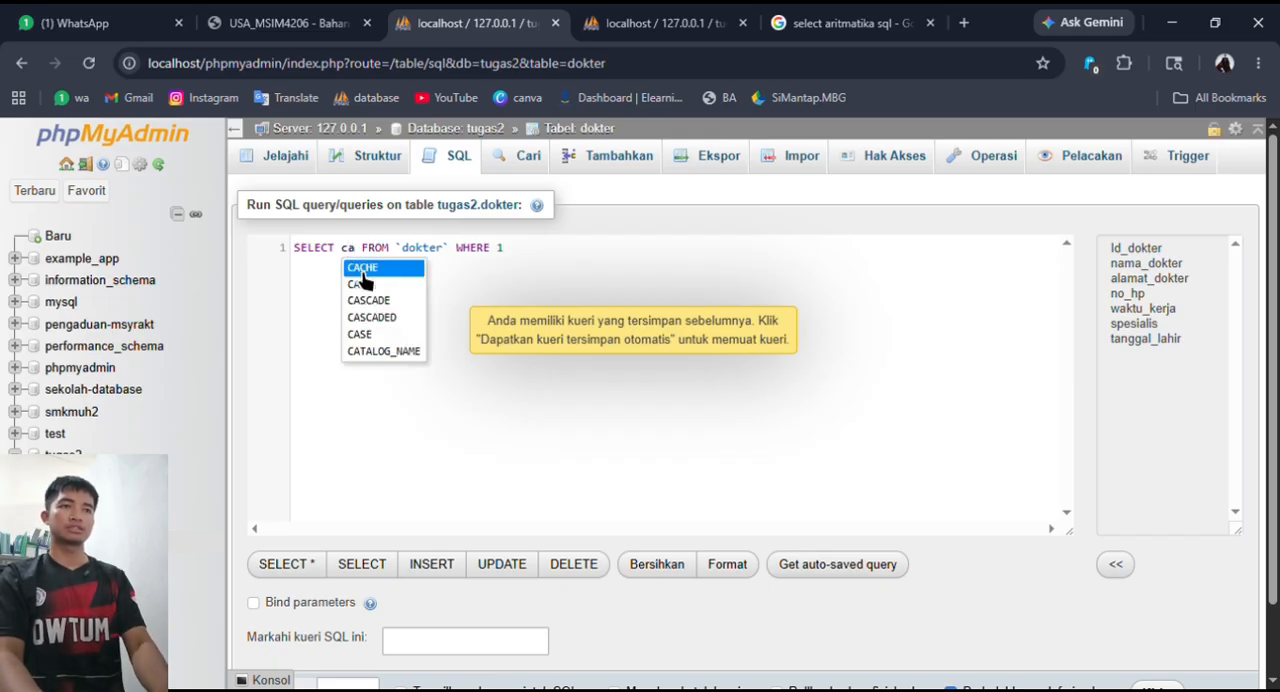
click(370, 300)
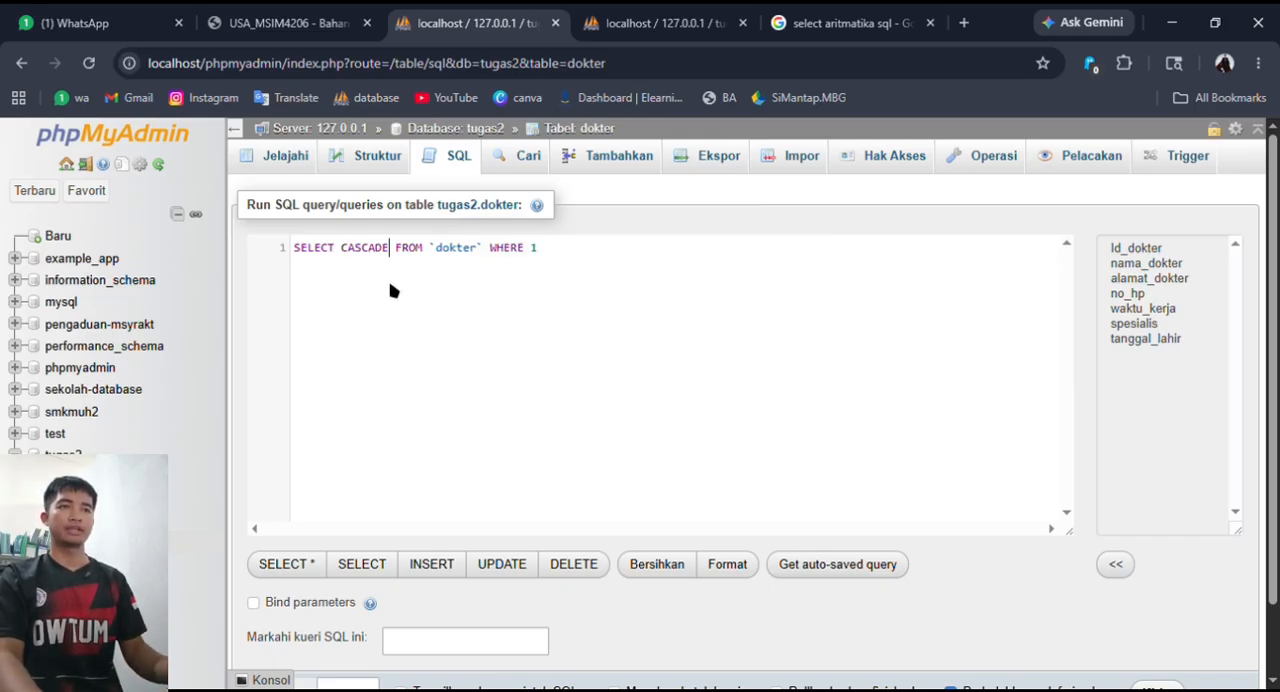
text(()
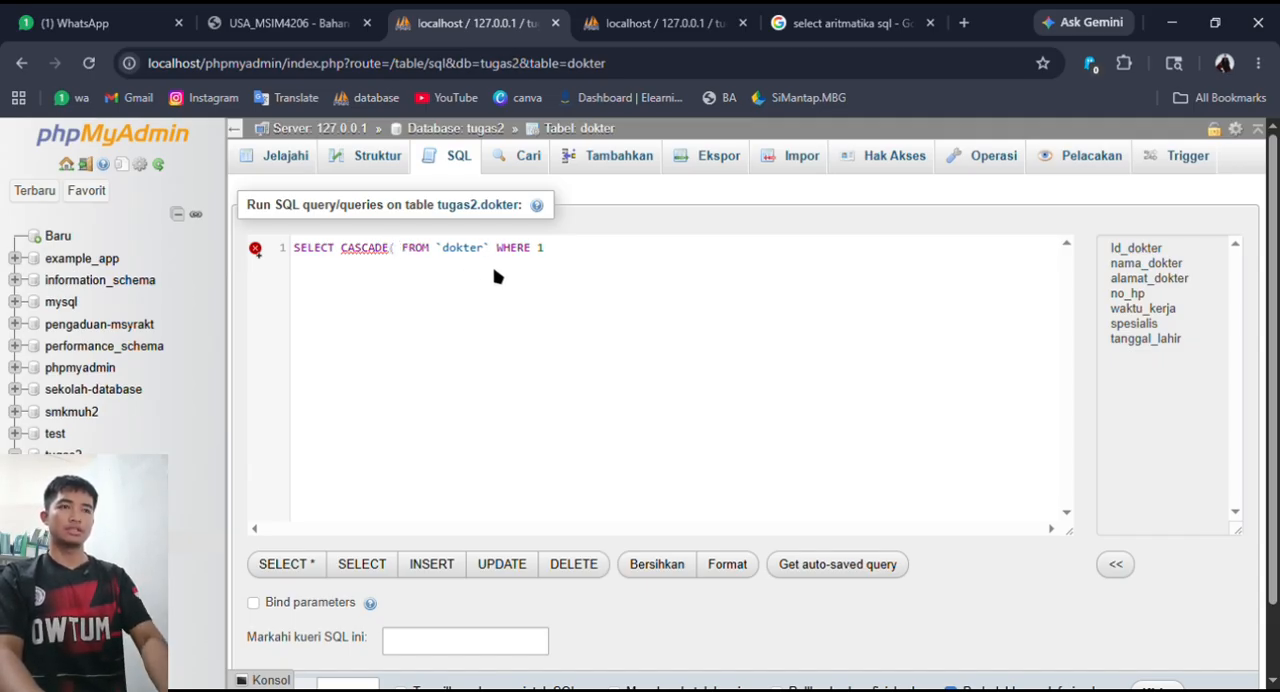
text(na)
- Enter nama_dokter and no_hp, separated by a comma, as the function's arguments
key(Return)
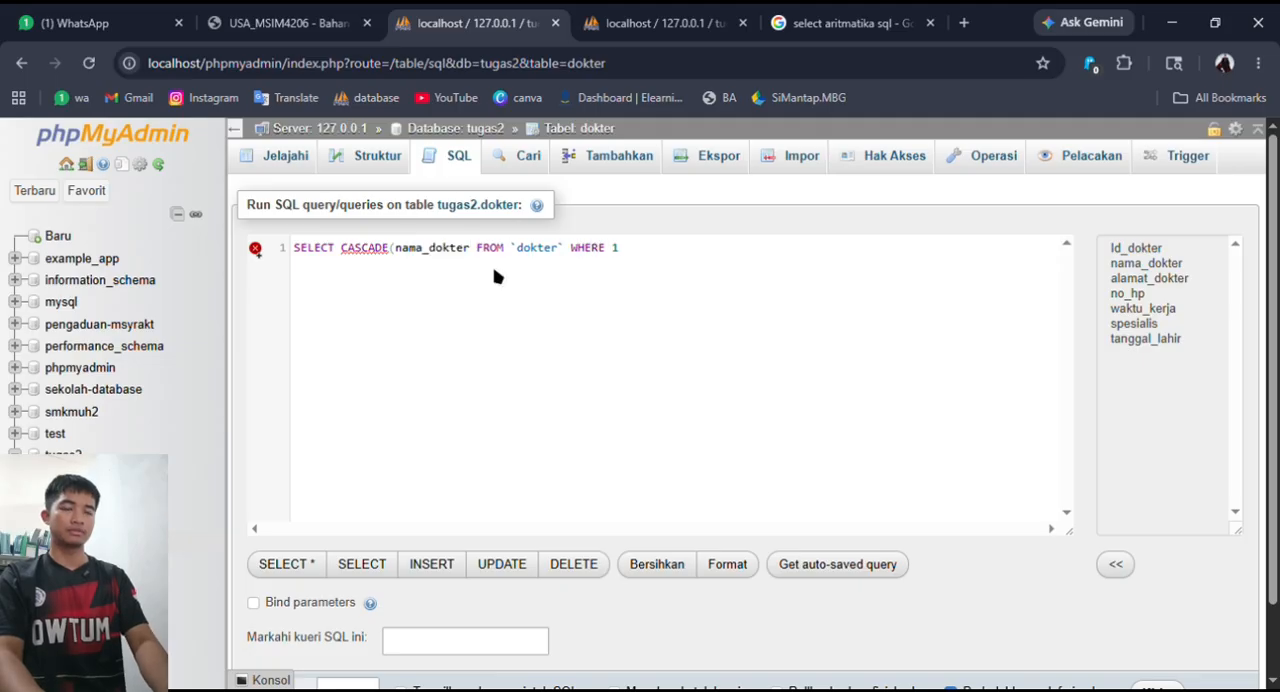
text(,)
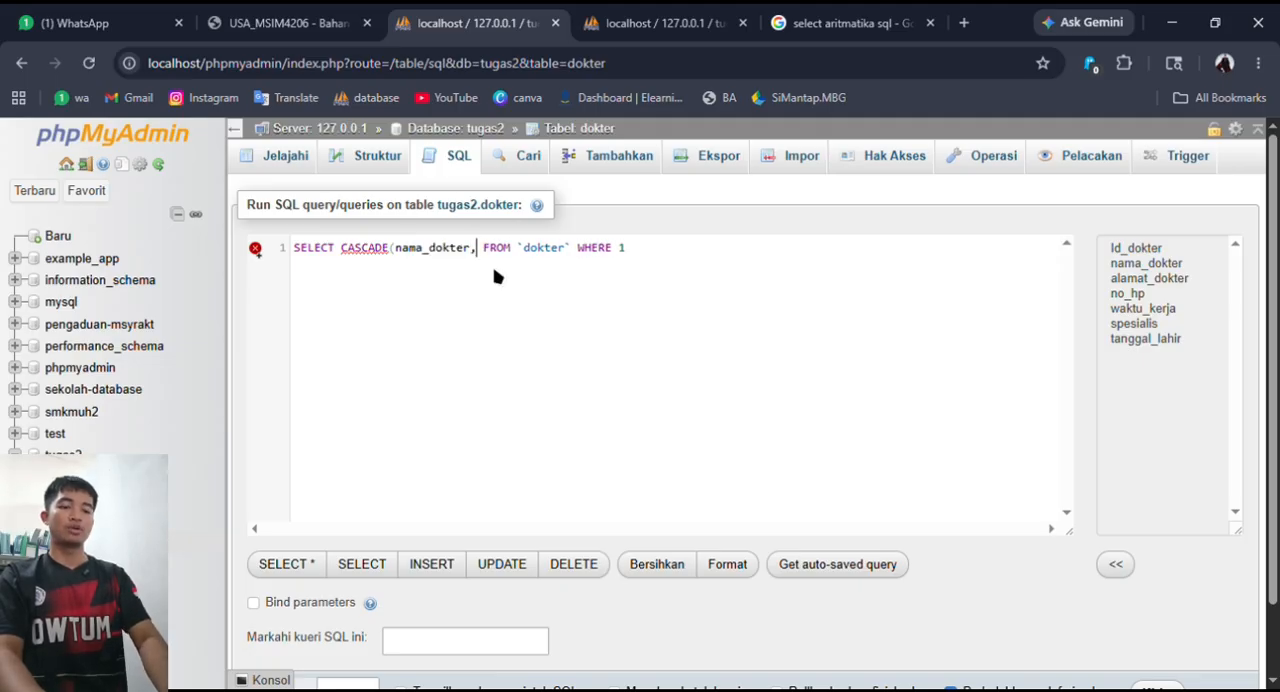
text(no)
click(500, 270)
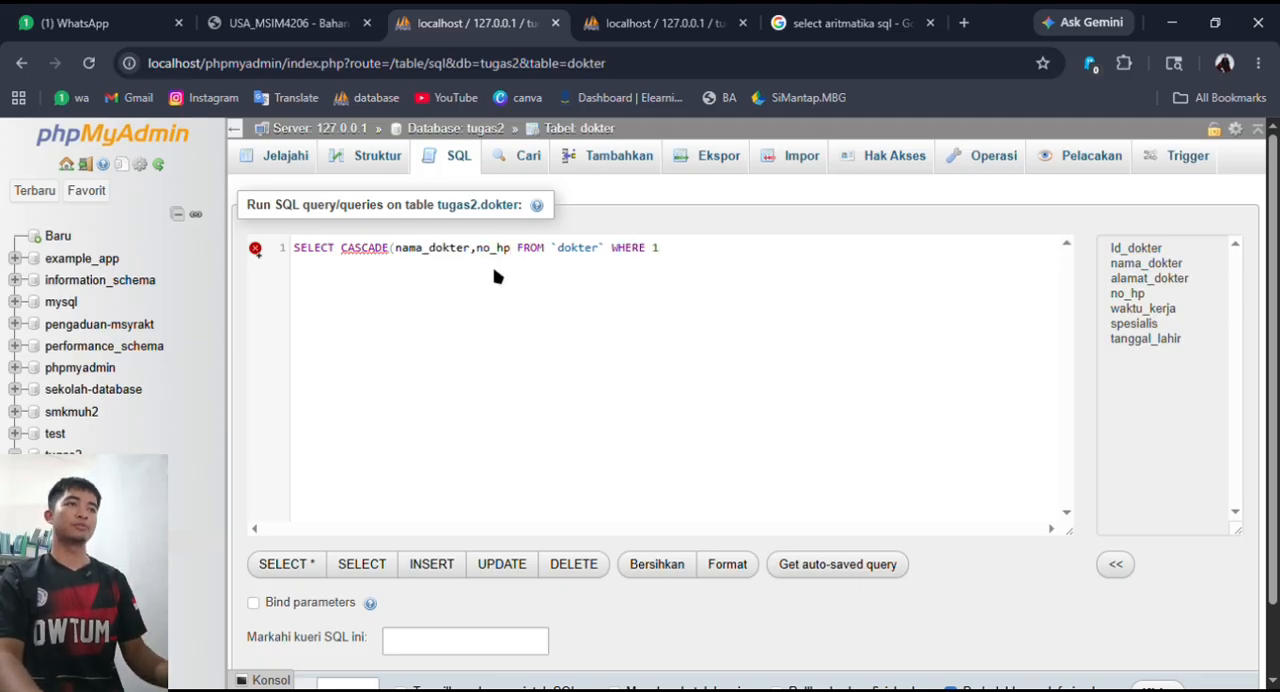
- Remove the WHERE 1 clause, try to run the CASCADE query and read the response
drag(660, 250, 612, 250)
key(BackSpace)
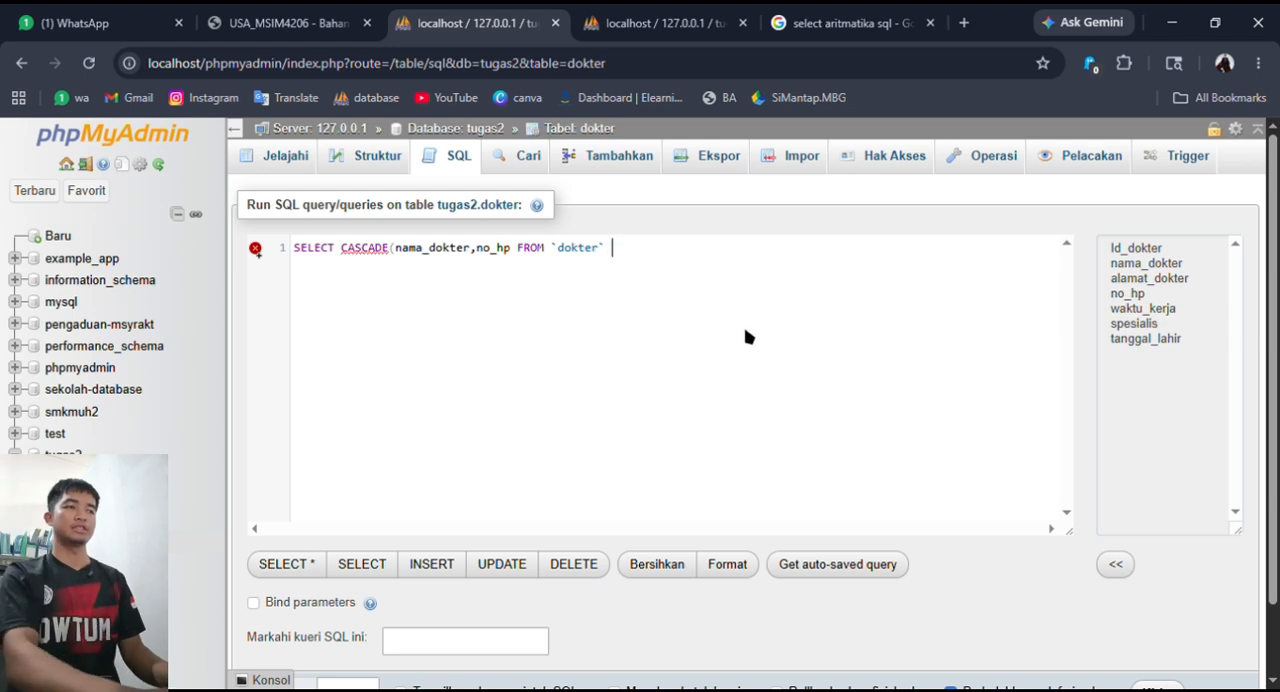
scroll(923, 400, down, 2)
click(1165, 607)
scroll(1043, 546, down, 4)
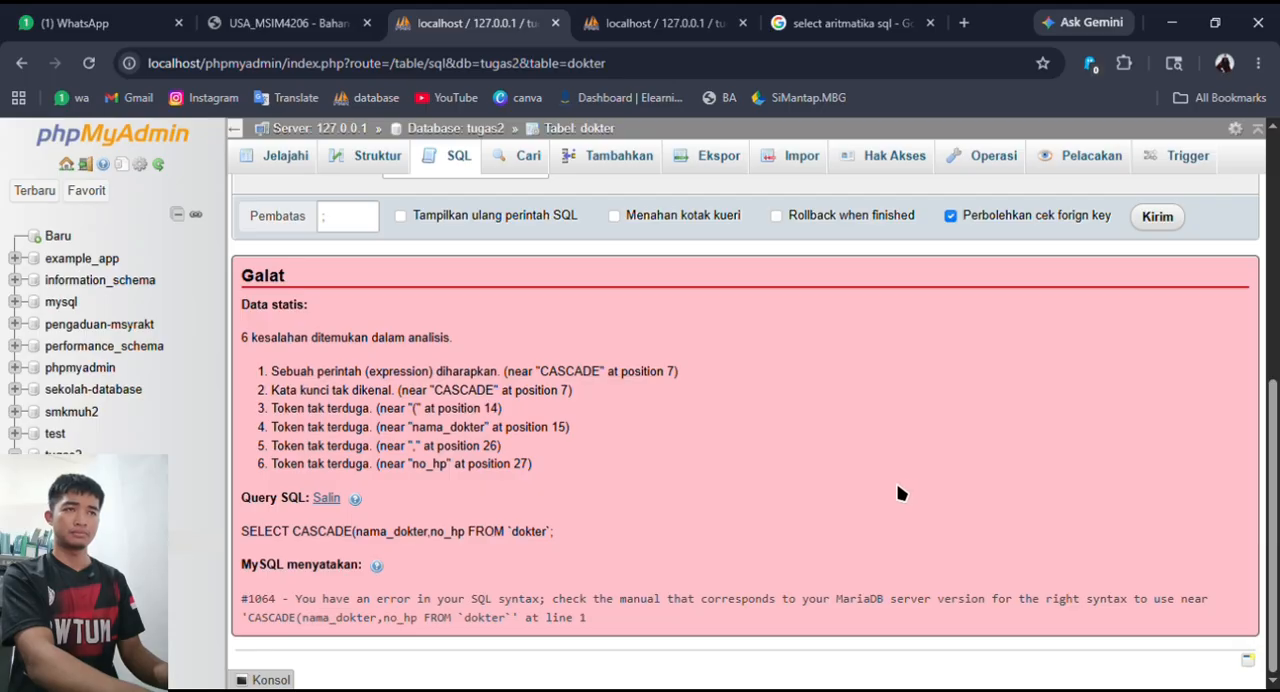
- Add the closing parenthesis after no_hp and try running the CASCADE query again
scroll(900, 488, up, 5)
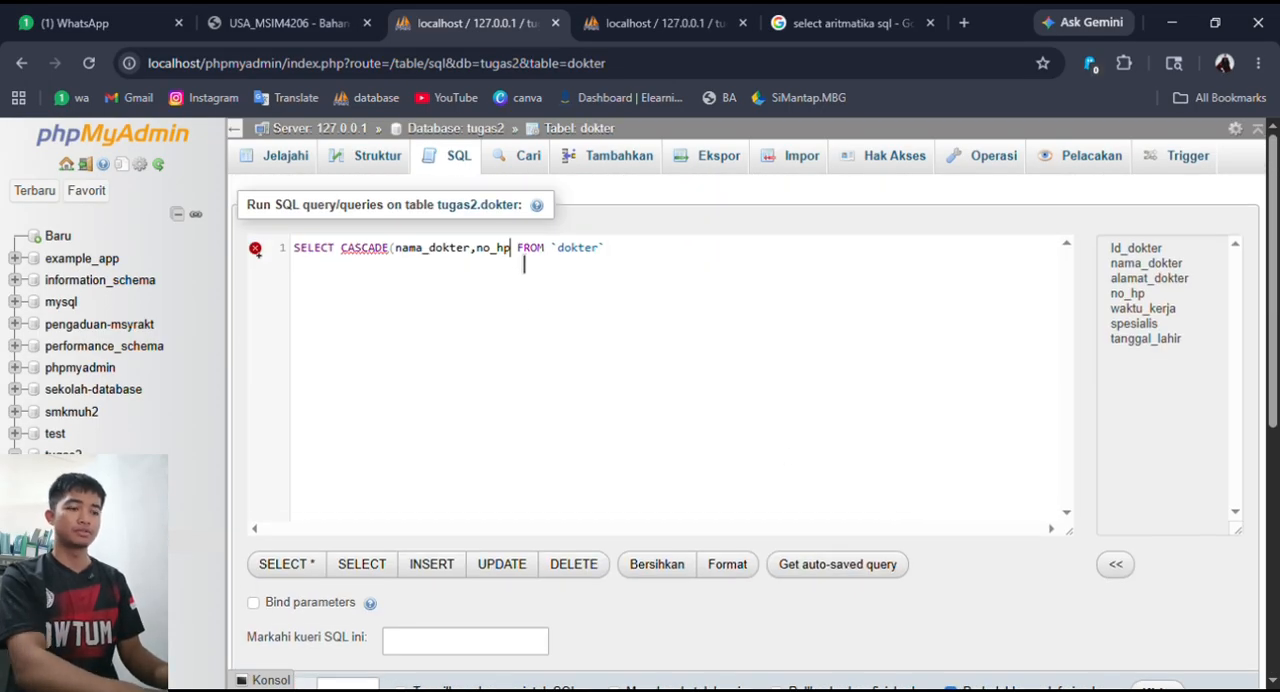
scroll(527, 334, down, 5)
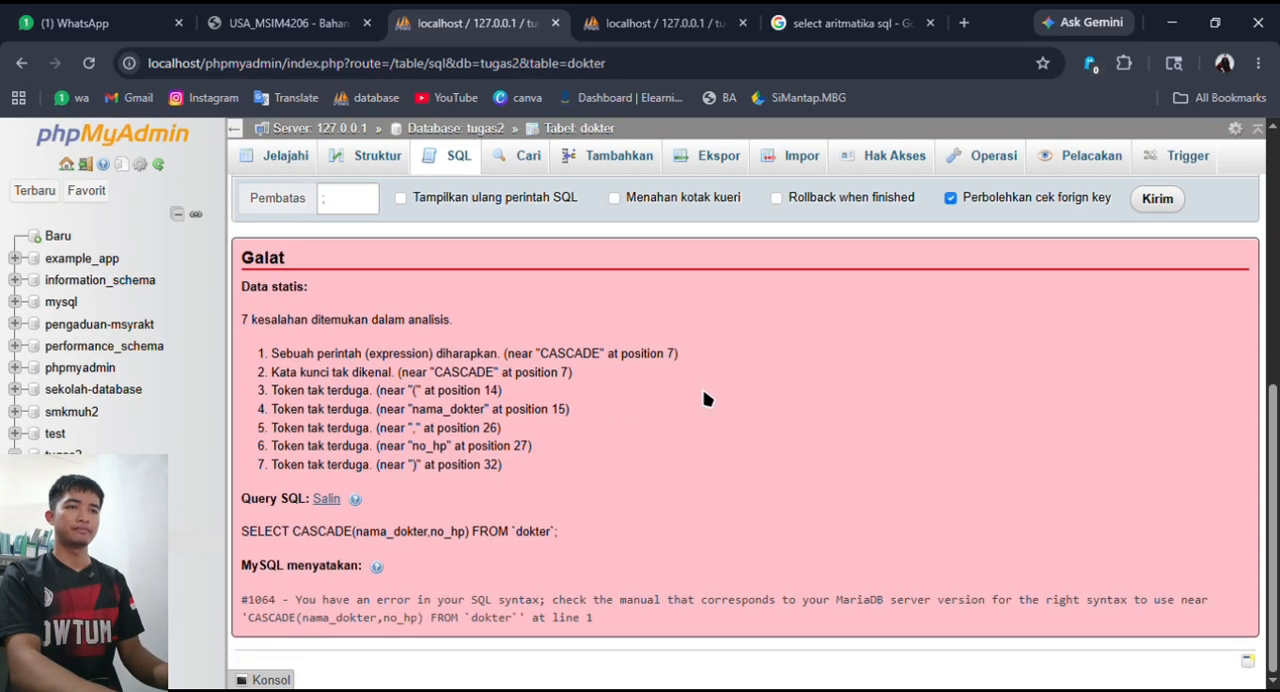
scroll(650, 430, up, 5)
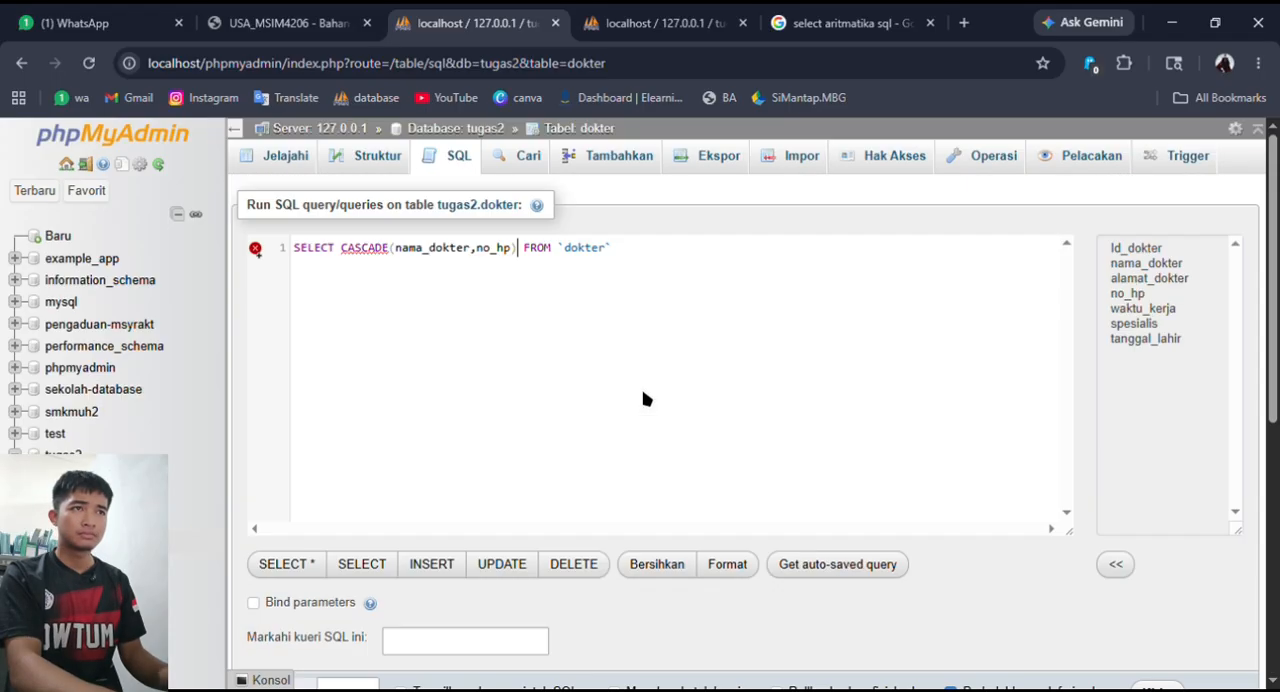
- Clear CASCADE from the query and look up function name suggestions starting with ca
double_click(354, 252)
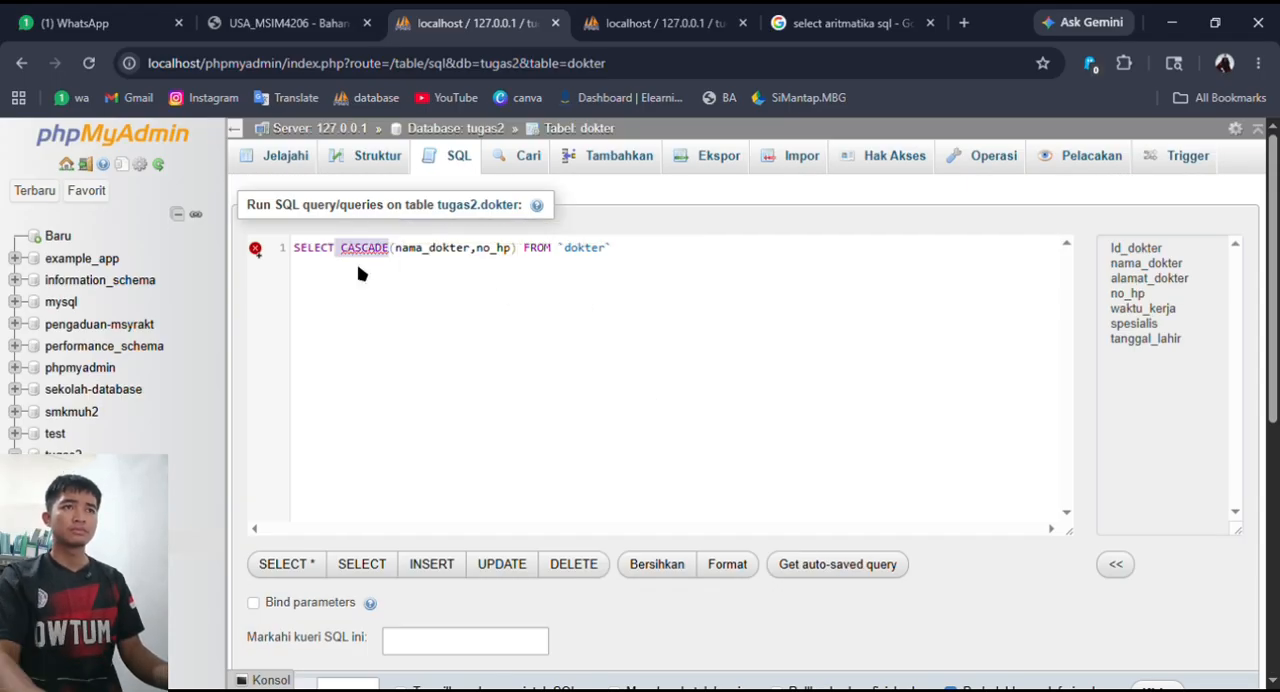
click(366, 251)
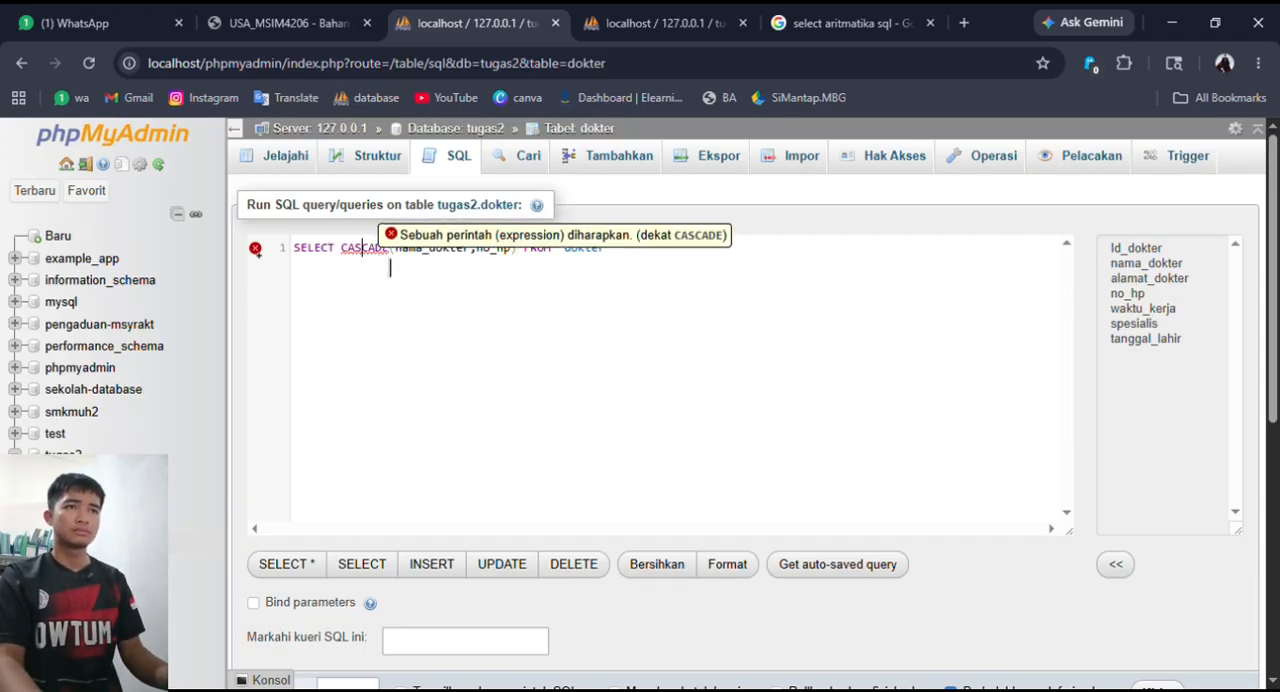
click(390, 251)
key(BackSpace)
key(BackSpace)
key(BackSpace)
key(BackSpace)
key(BackSpace)
key(BackSpace)
key(BackSpace)
text(ca)
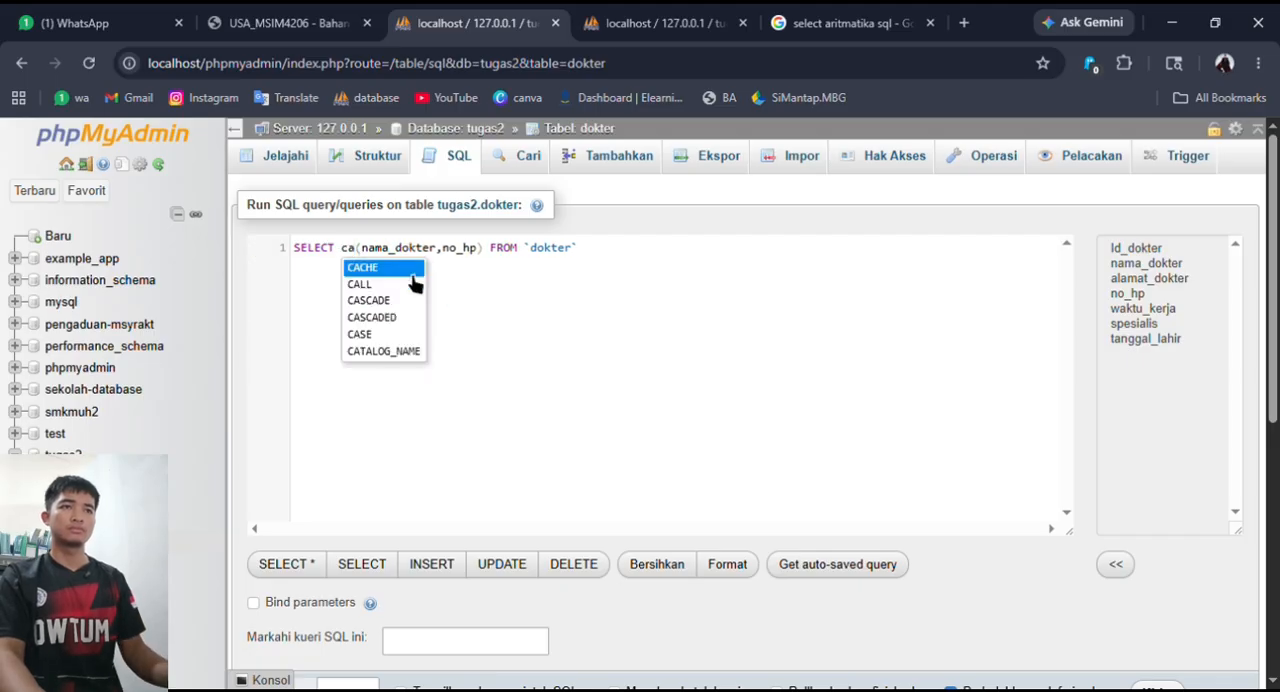
- Search Google for "sql fugsi string" in a new browser tab and read the overview of SQL string functions
click(964, 22)
click(603, 63)
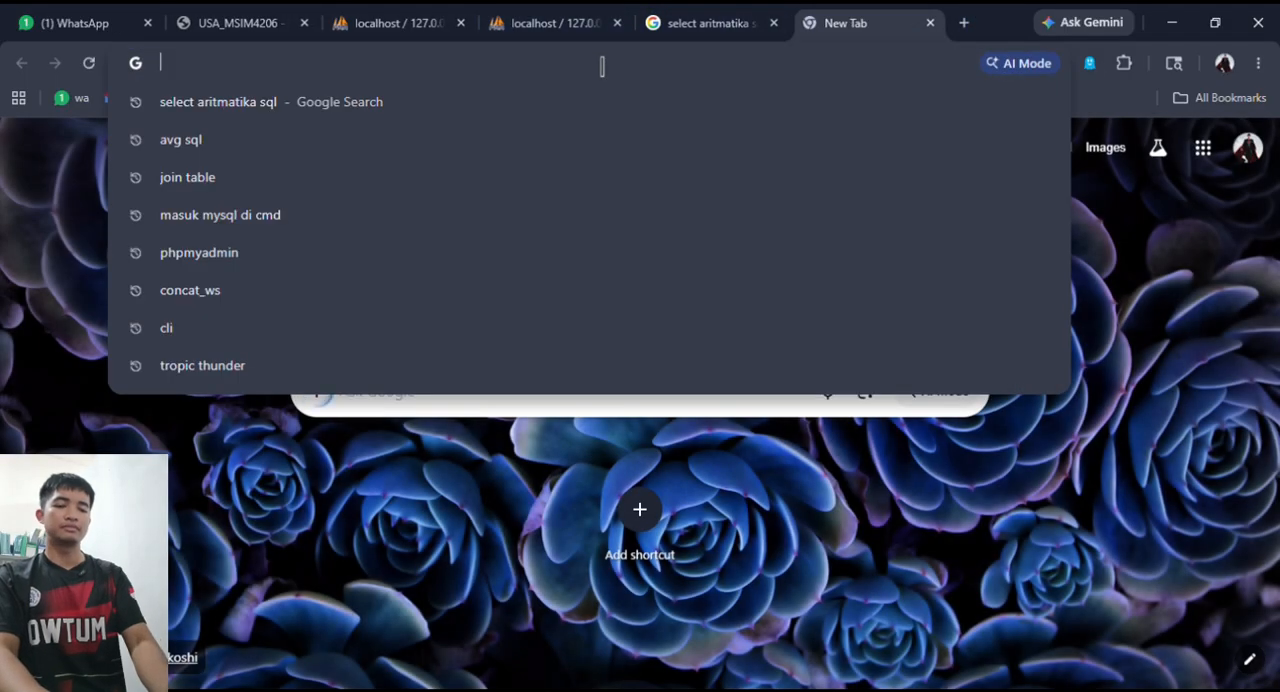
text(sql)
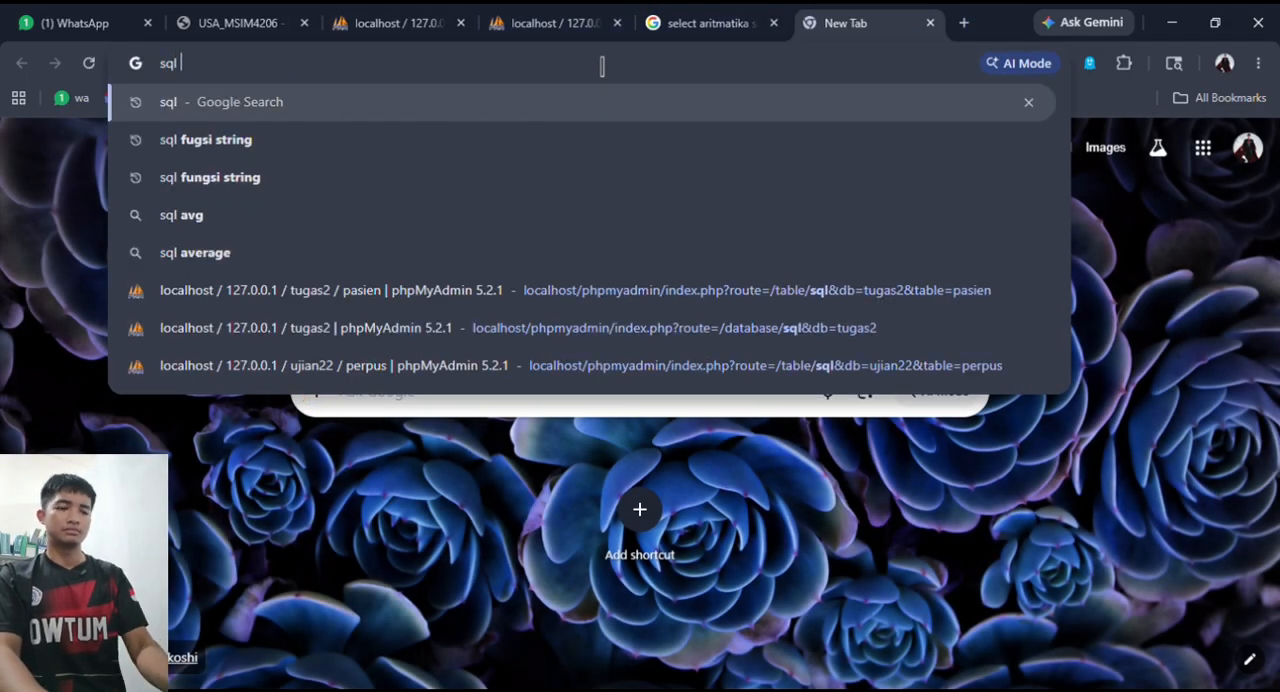
click(750, 124)
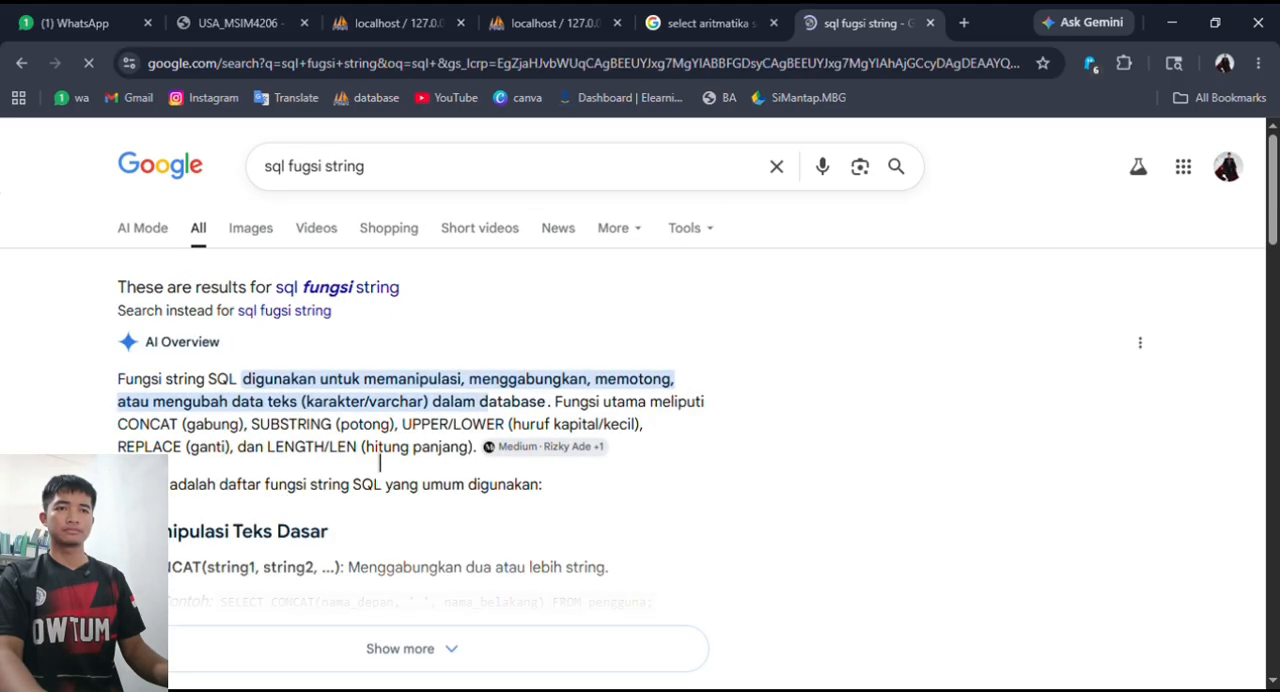
scroll(325, 420, down, 1)
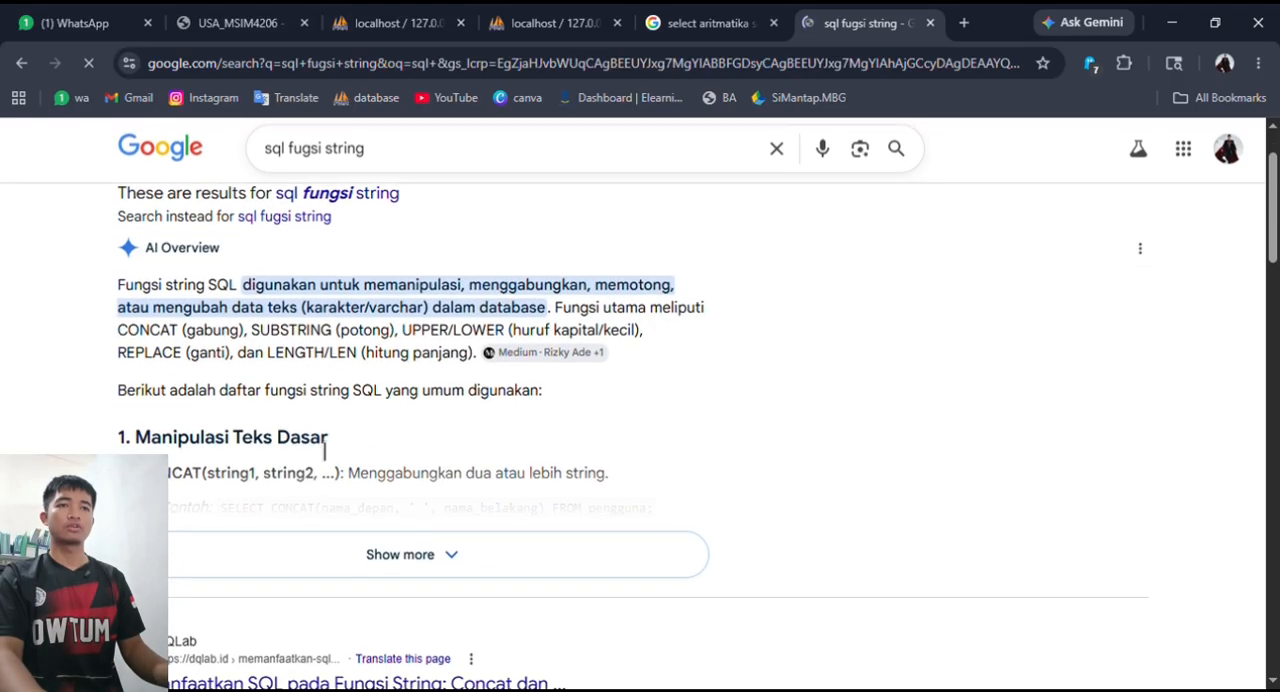
- Return to the dokter query in phpMyAdmin, change the function name to concat and run the query
click(455, 17)
key(BackSpace)
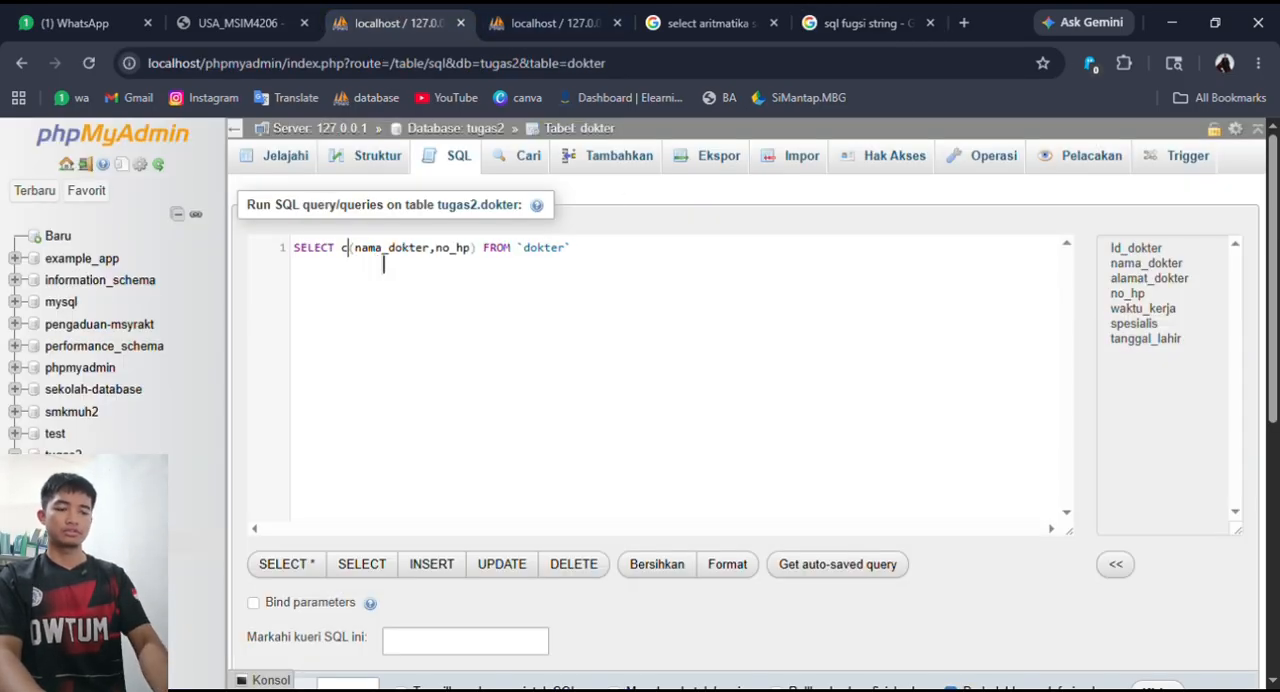
text(oncat)
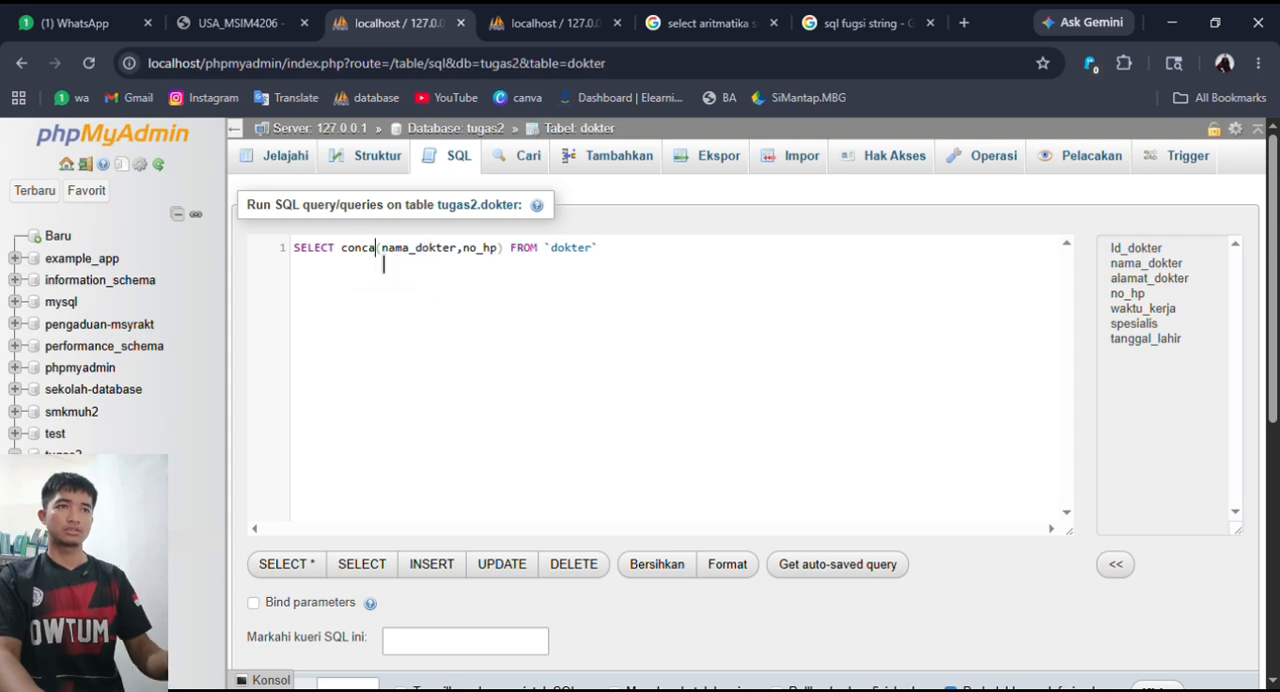
scroll(939, 377, down, 3)
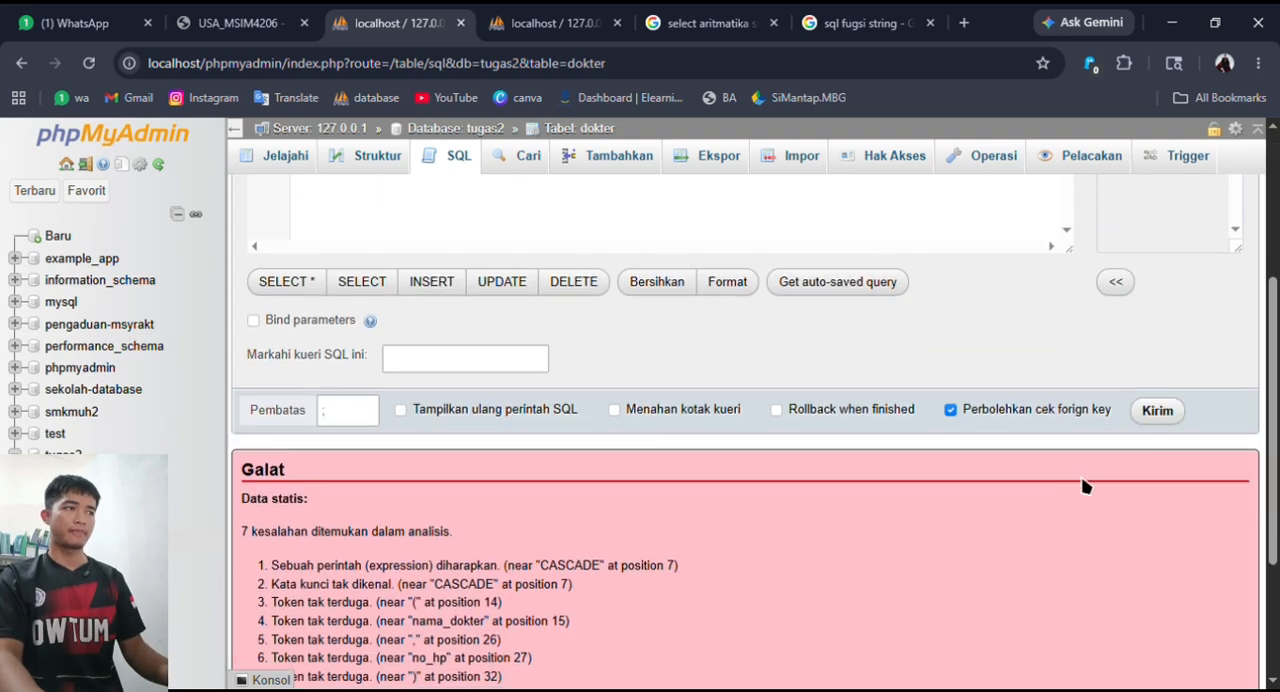
click(1157, 409)
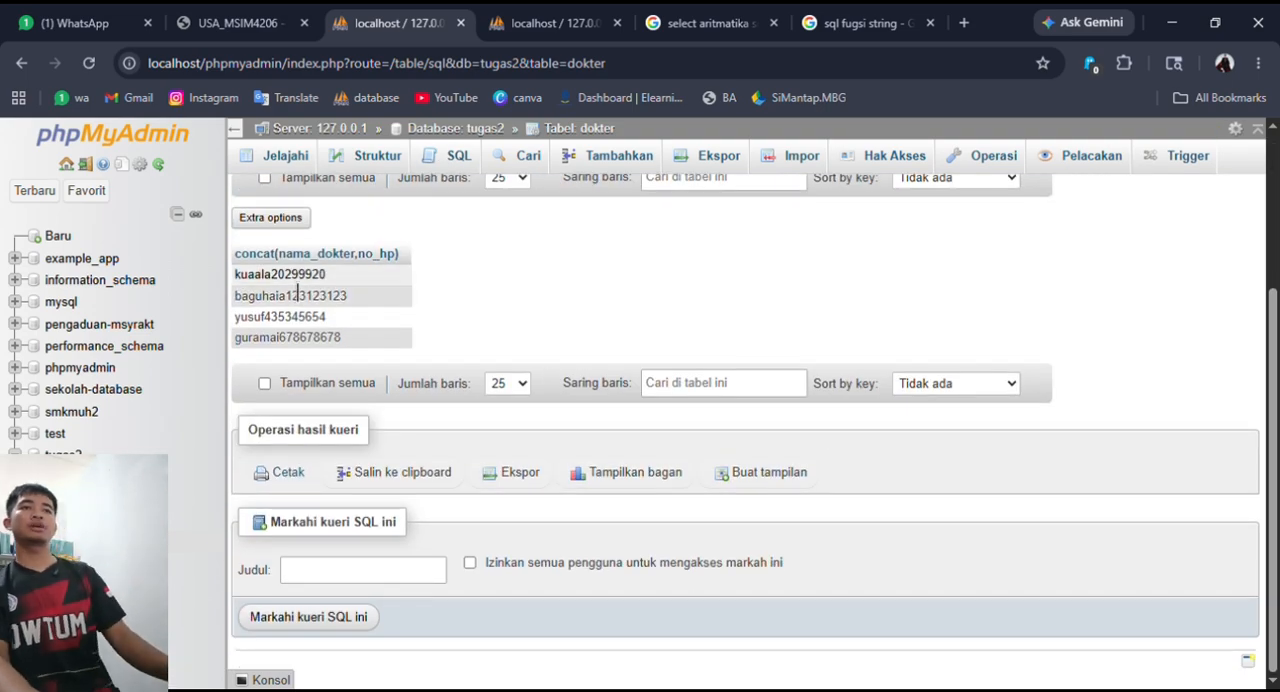
- Copy the executed concat query on dokter and paste it over the default statement in a new SQL query for the table
scroll(352, 331, up, 3)
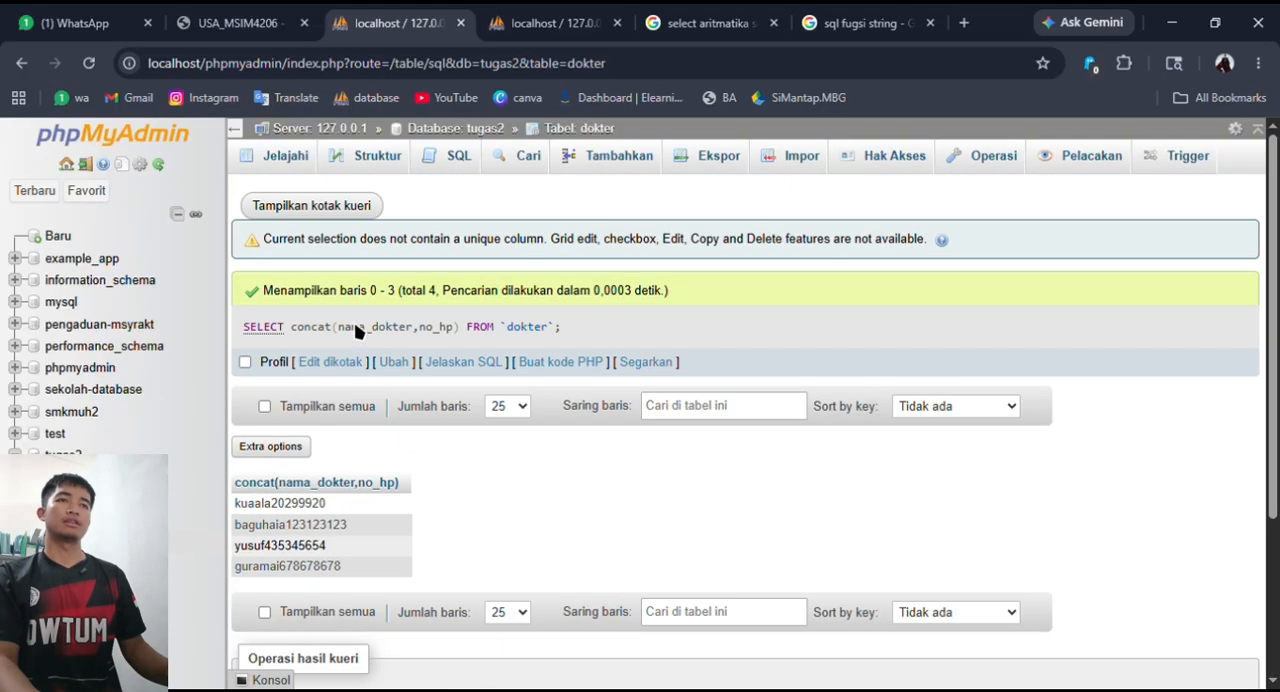
scroll(430, 280, down, 1)
scroll(490, 225, up, 1)
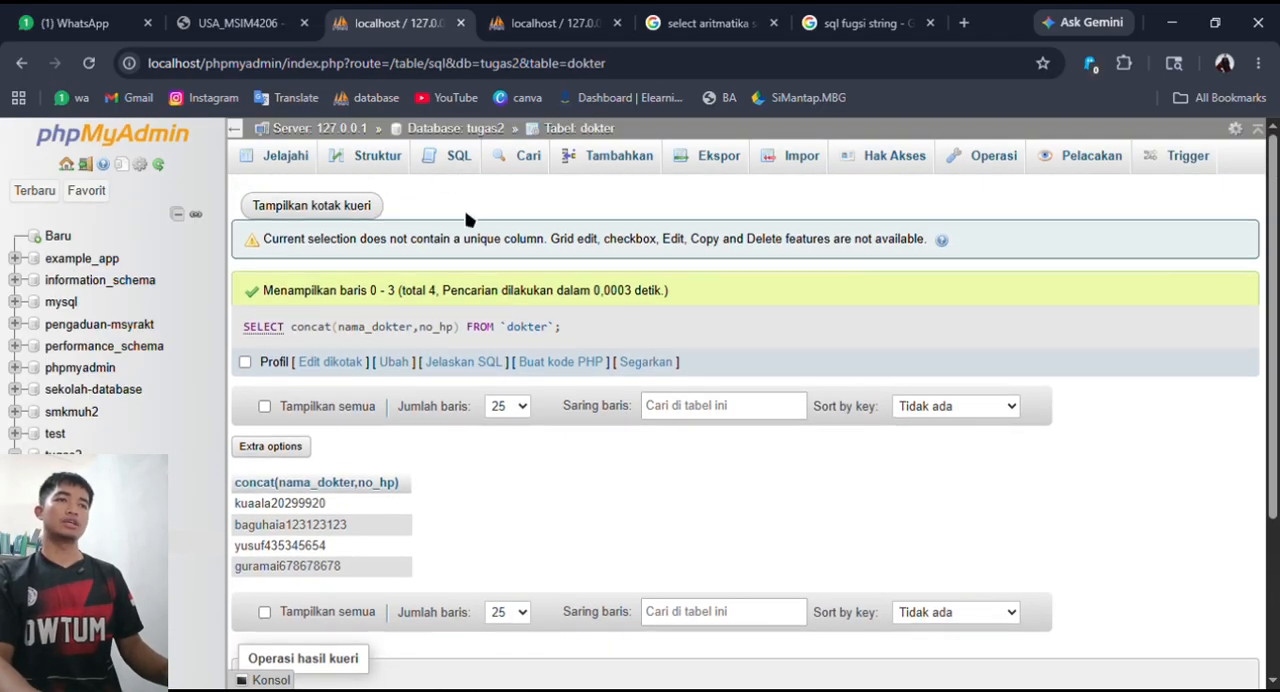
drag(556, 326, 246, 326)
key(ctrl+c)
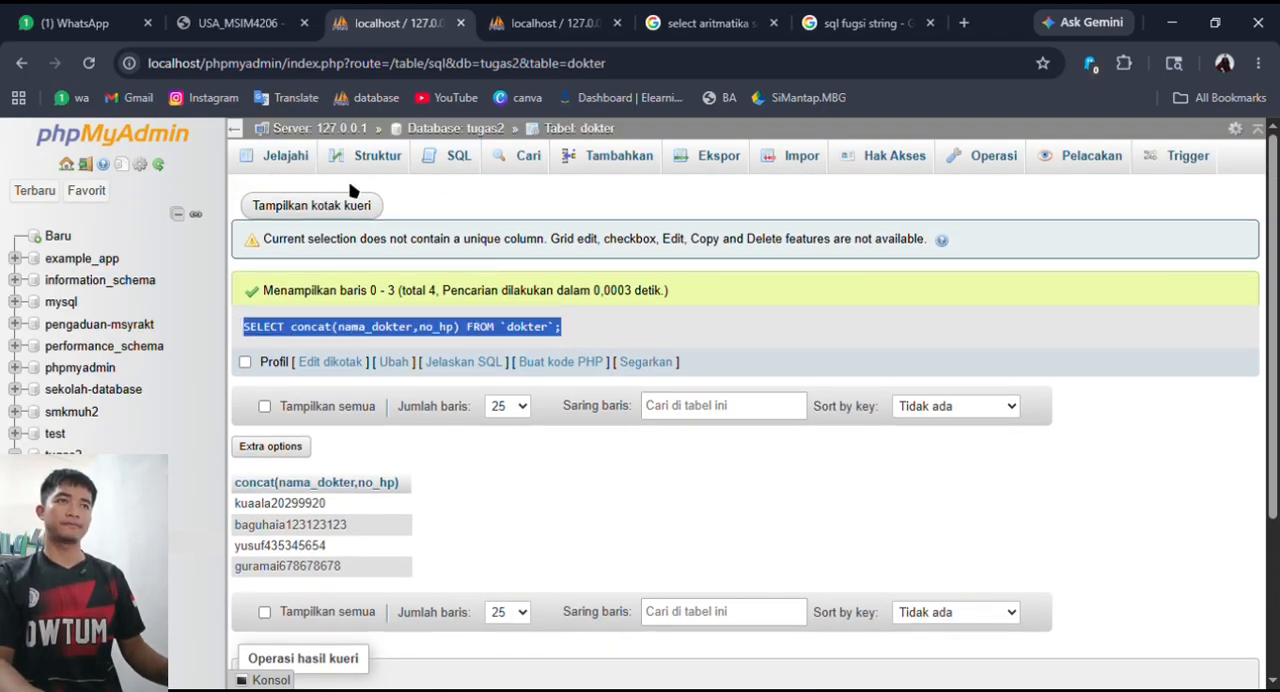
click(458, 157)
click(420, 316)
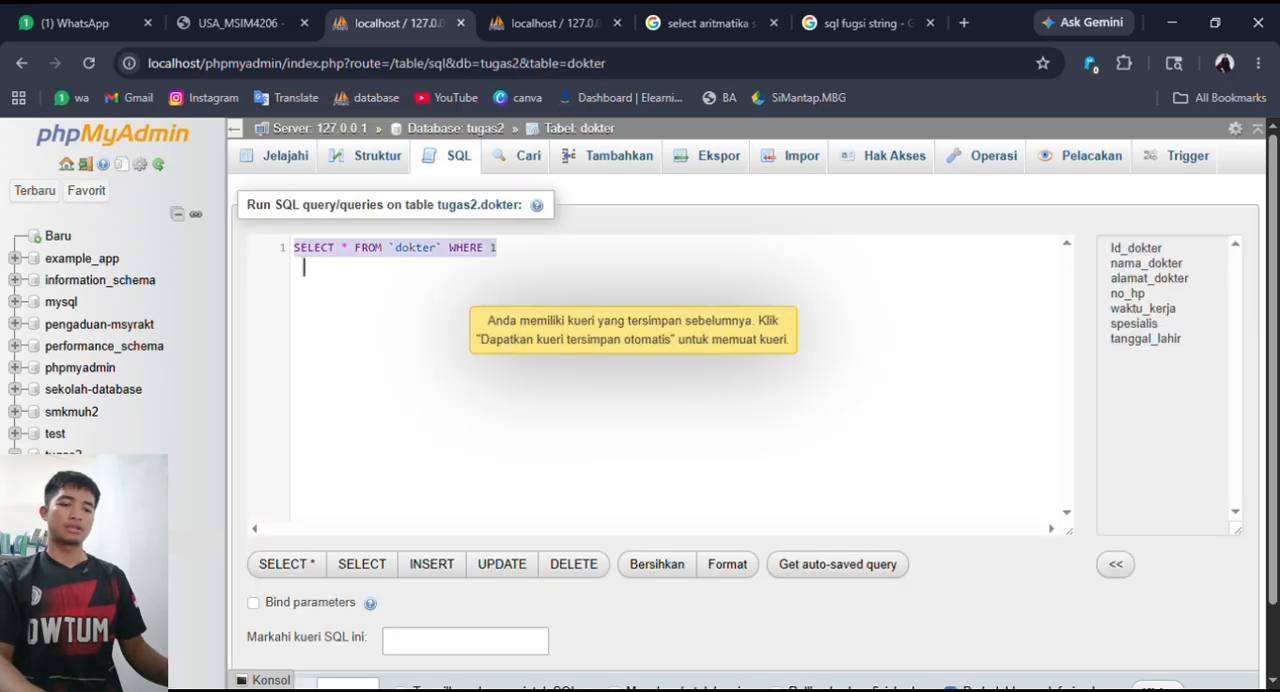
key(ctrl+v)
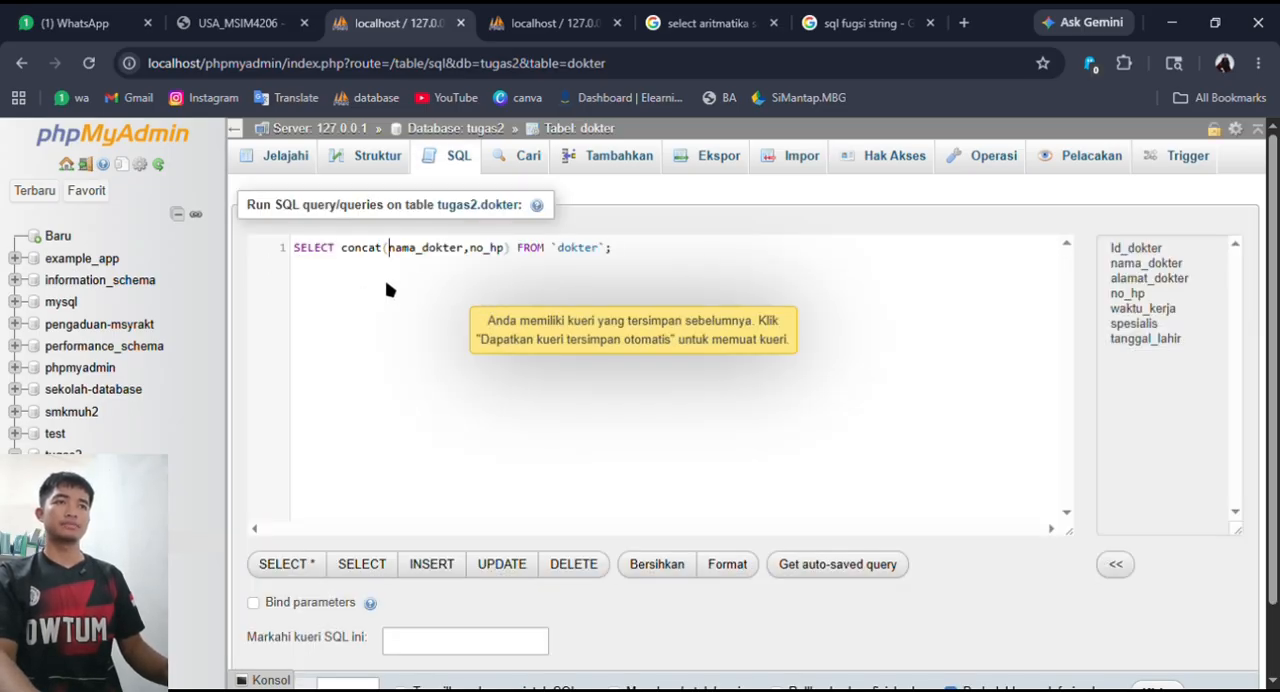
- Remove the function name concat in front of the column list
click(395, 258)
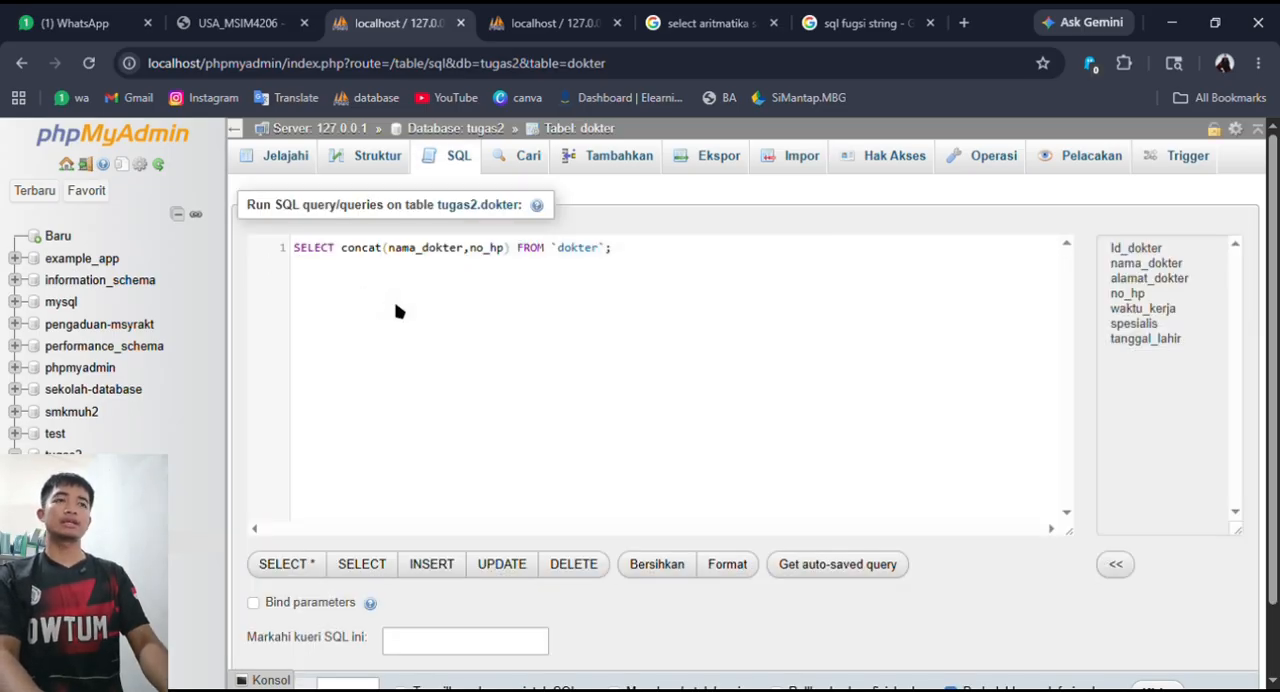
key(BackSpace)
key(BackSpace)
key(BackSpace)
key(BackSpace)
key(BackSpace)
key(BackSpace)
text(lowe)
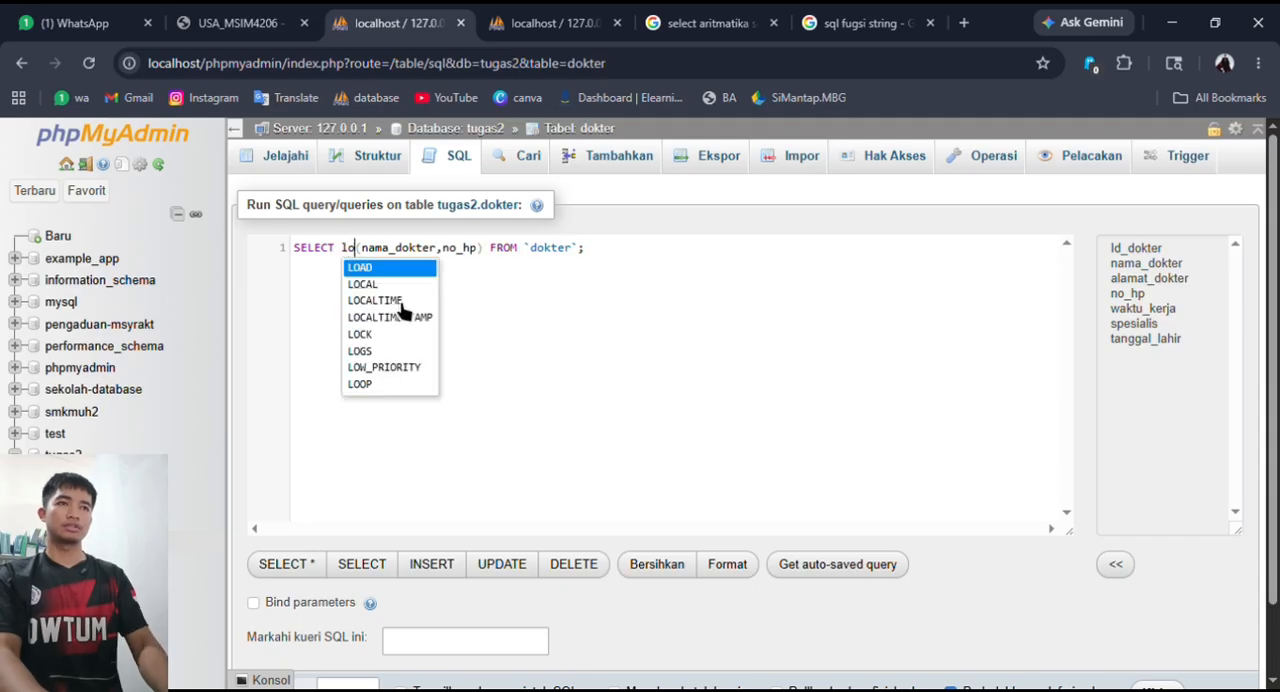
key(BackSpace)
key(BackSpace)
key(BackSpace)
key(BackSpace)
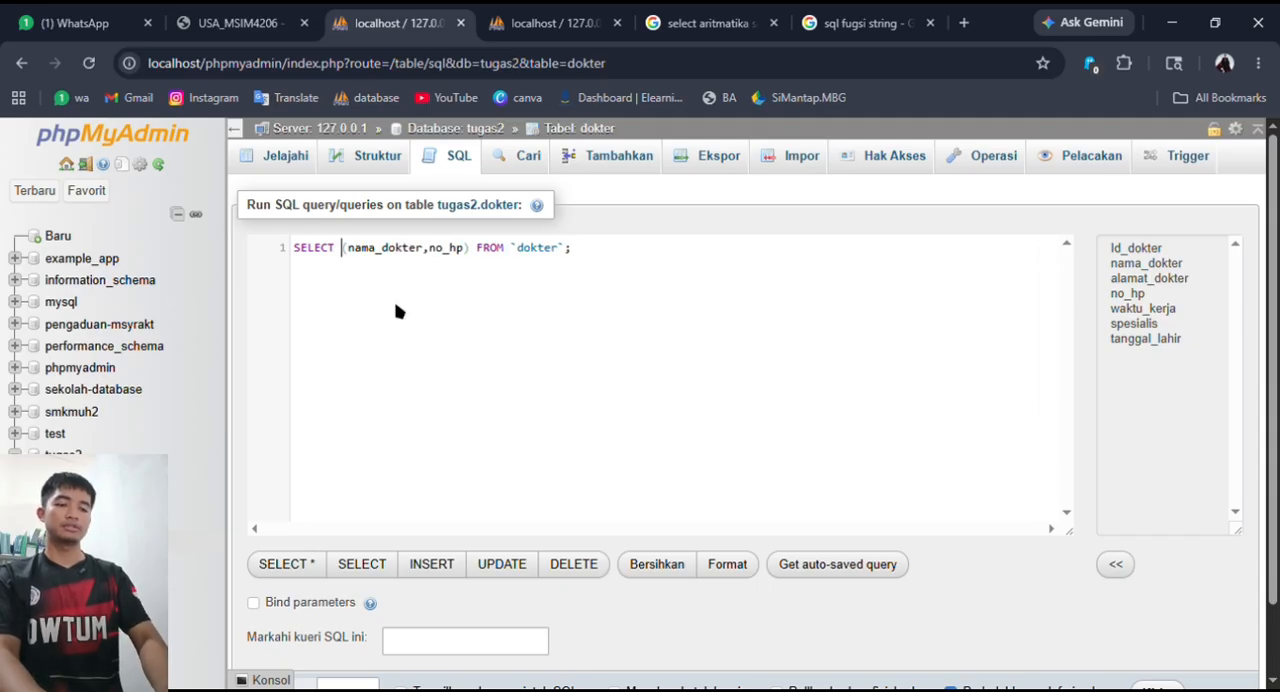
- Enter UPPER as the function name in front of the column list
text(UPP)
key(BackSpace)
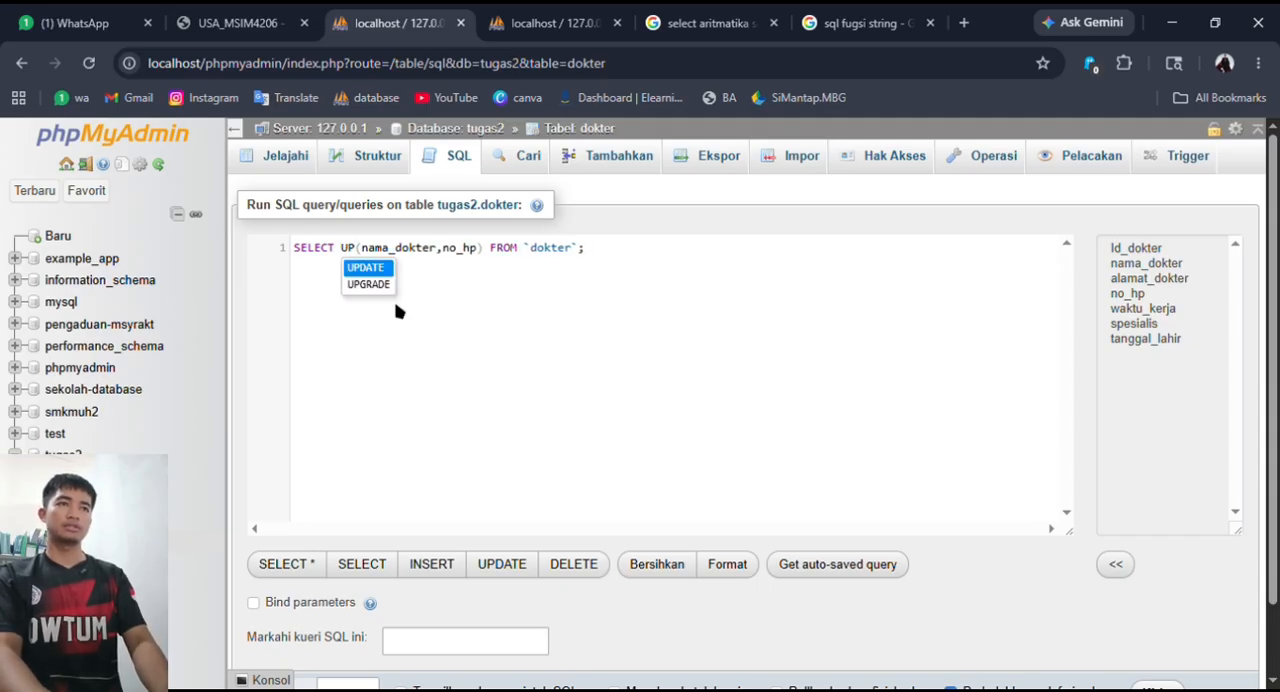
text(P)
key(BackSpace)
text(PE)
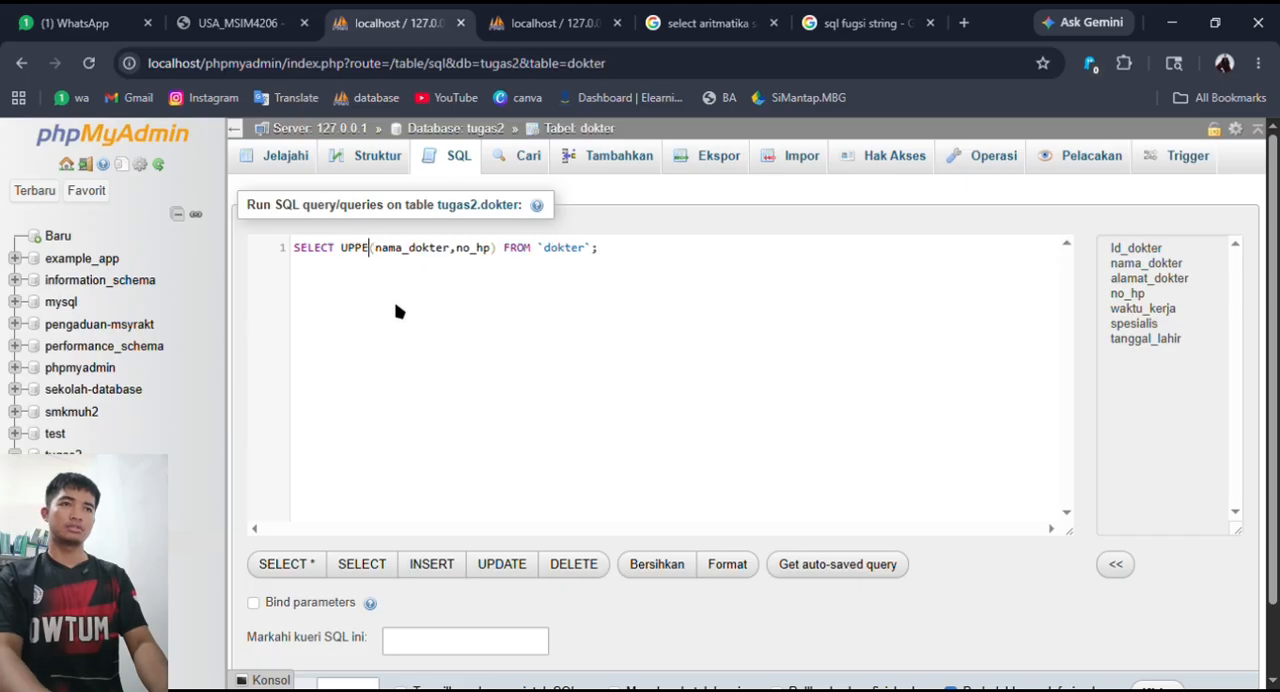
text(R)
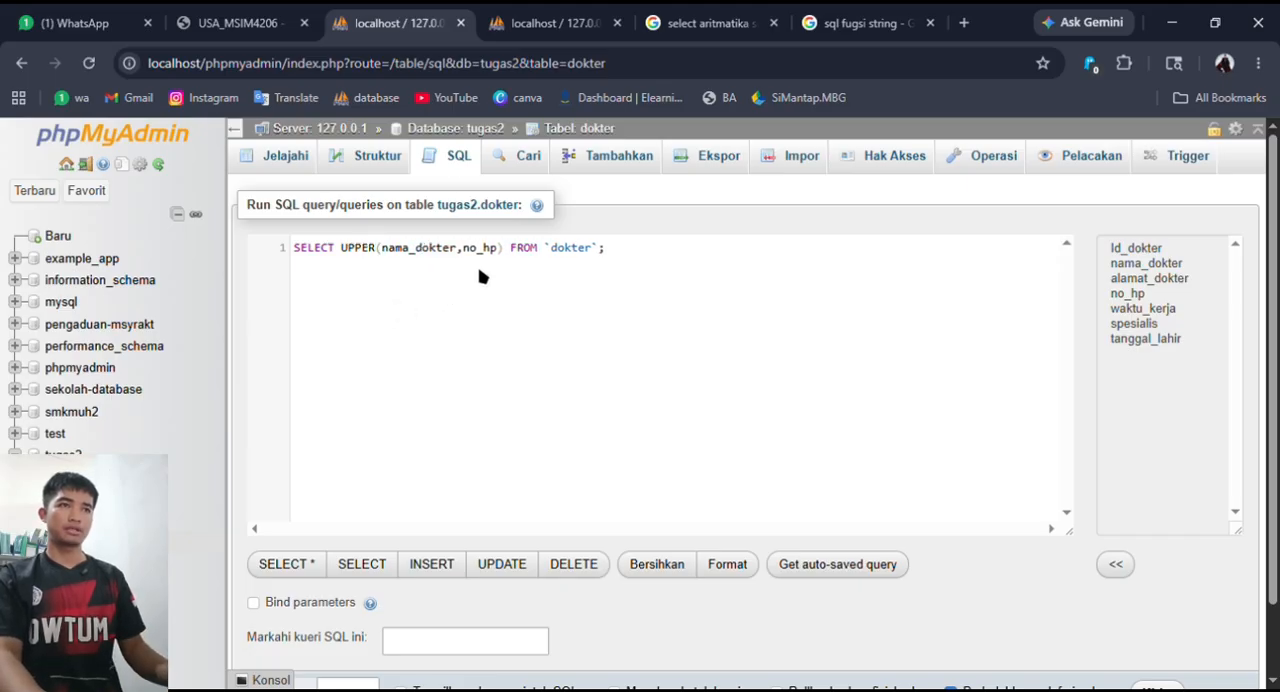
- Remove no_hp from the UPPER arguments, run SELECT UPPER(nama_dokter) on dokter and review the result rows
drag(499, 252, 474, 262)
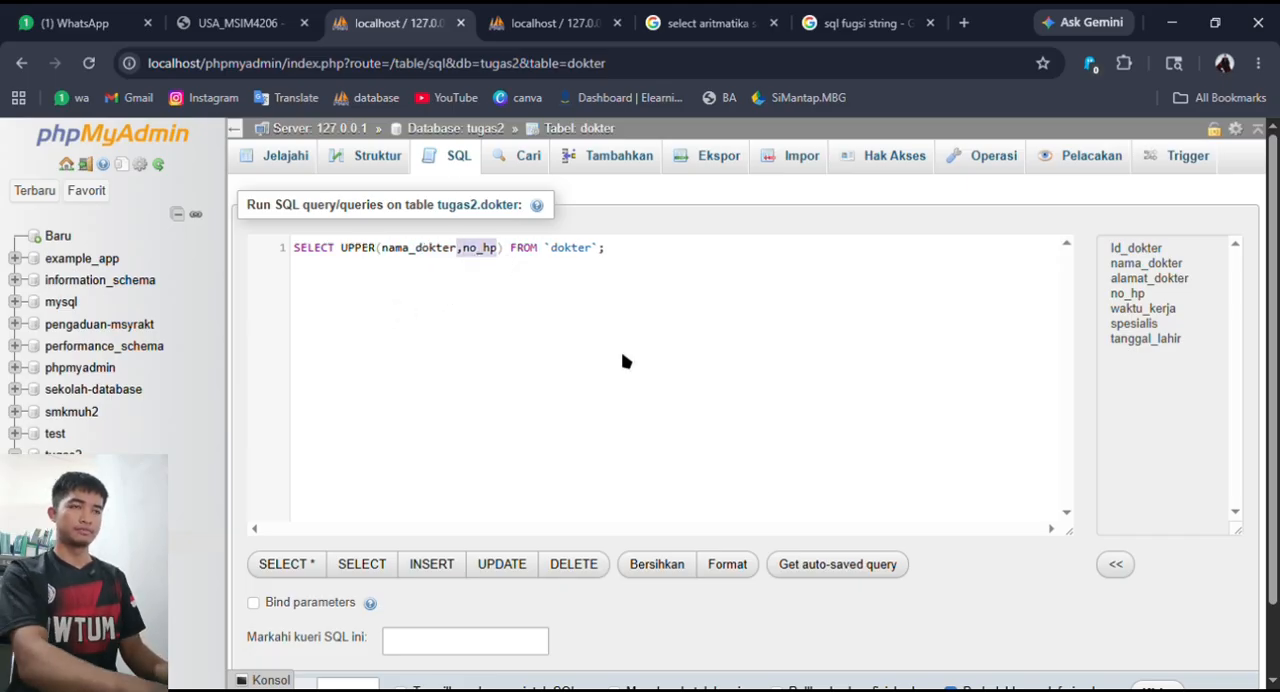
key(BackSpace)
scroll(677, 363, down, 1)
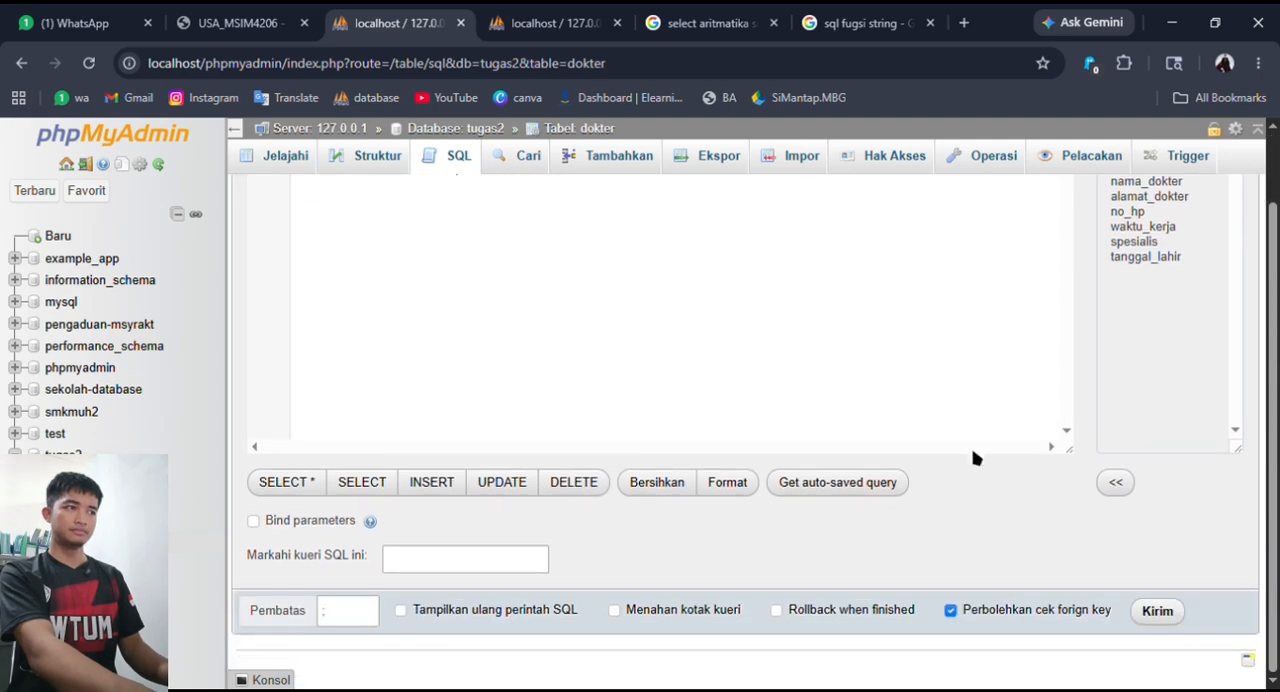
click(1170, 617)
scroll(740, 457, down, 1)
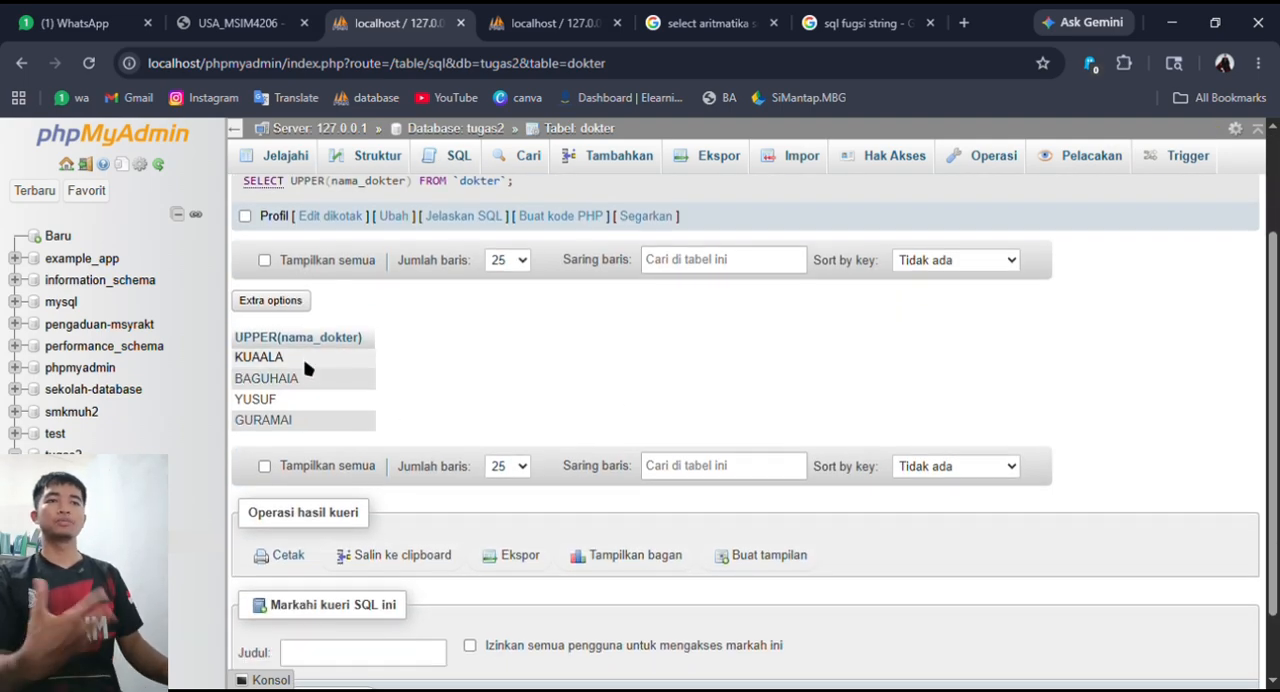
scroll(535, 470, up, 1)
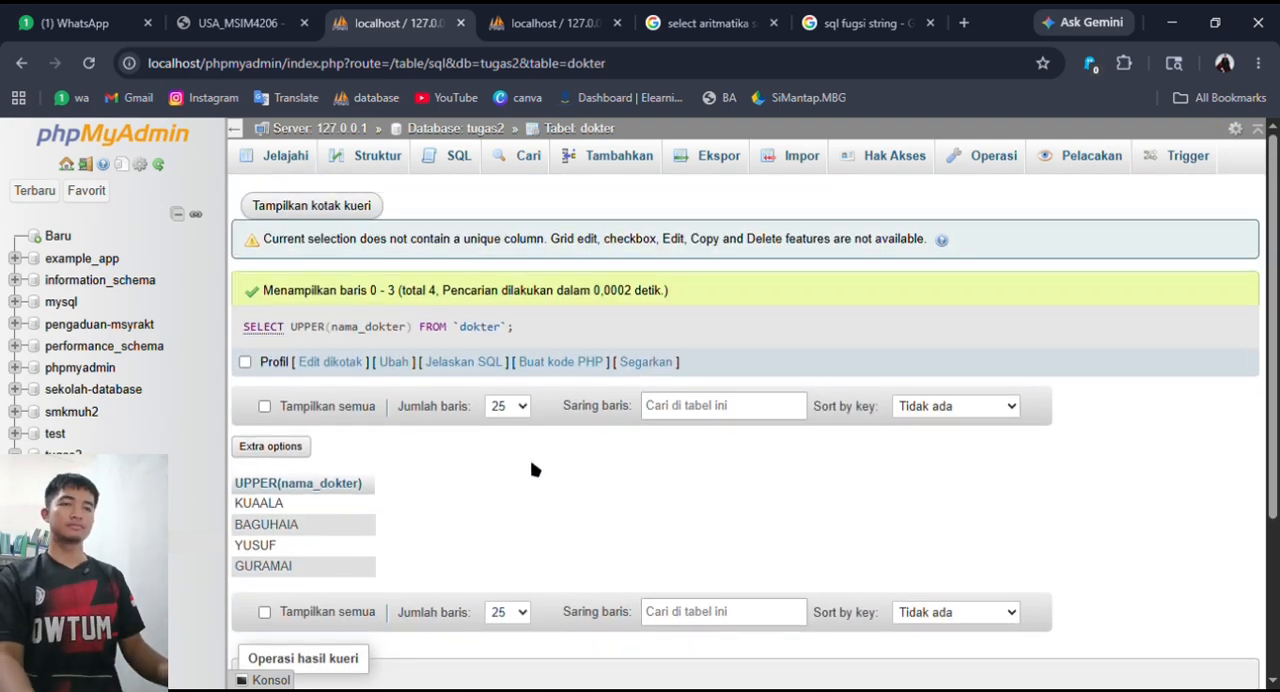
scroll(535, 470, down, 2)
scroll(535, 470, up, 2)
click(458, 168)
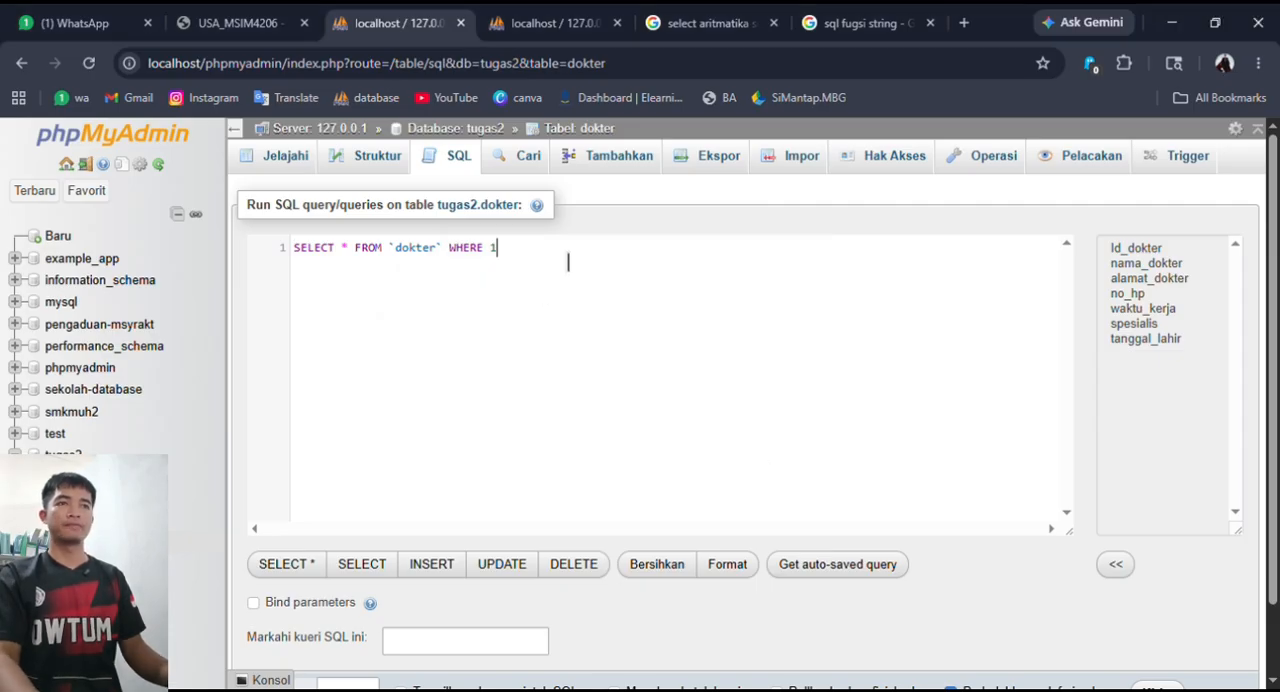
drag(568, 254, 378, 258)
click(367, 262)
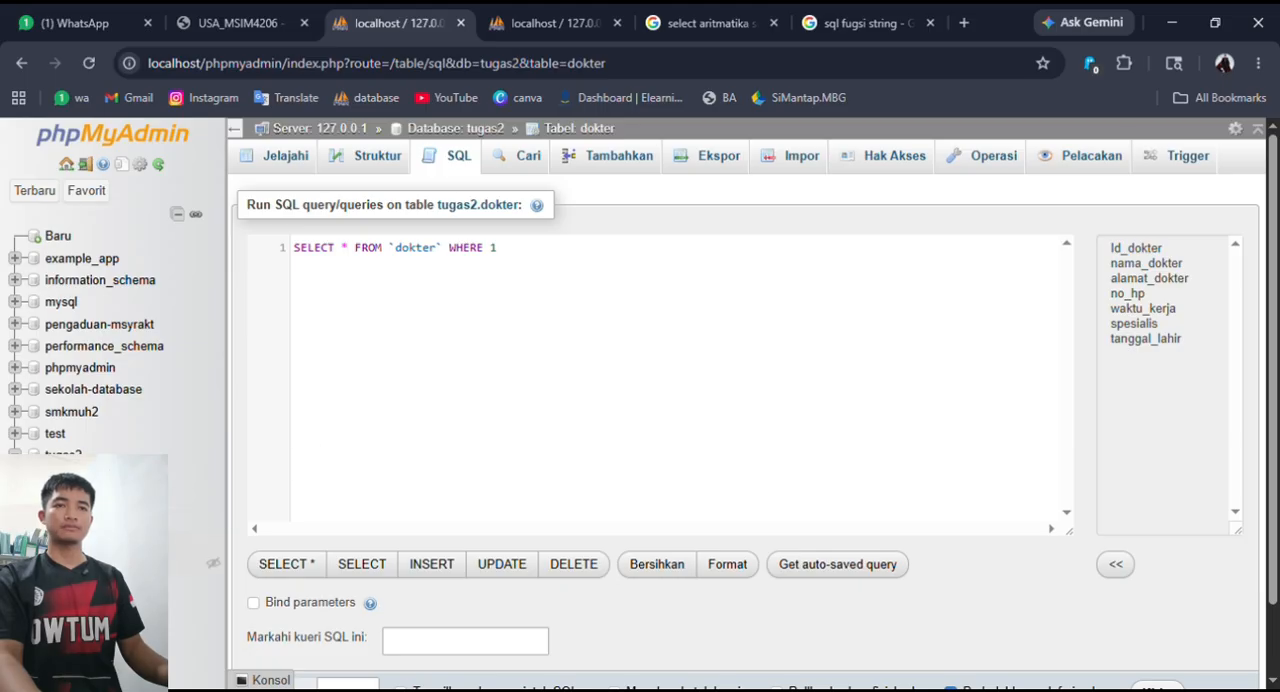
- Browse the records of the pasien and pasien_dokter tables in tugas2
click(86, 585)
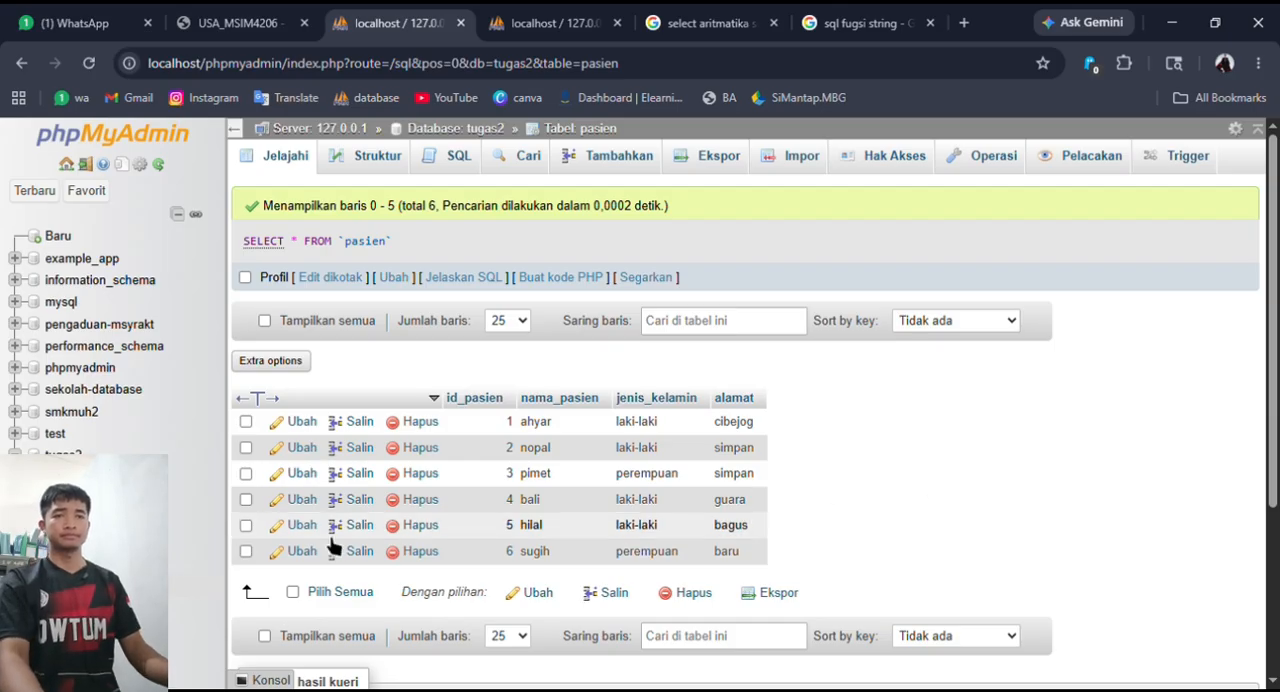
click(86, 563)
click(86, 607)
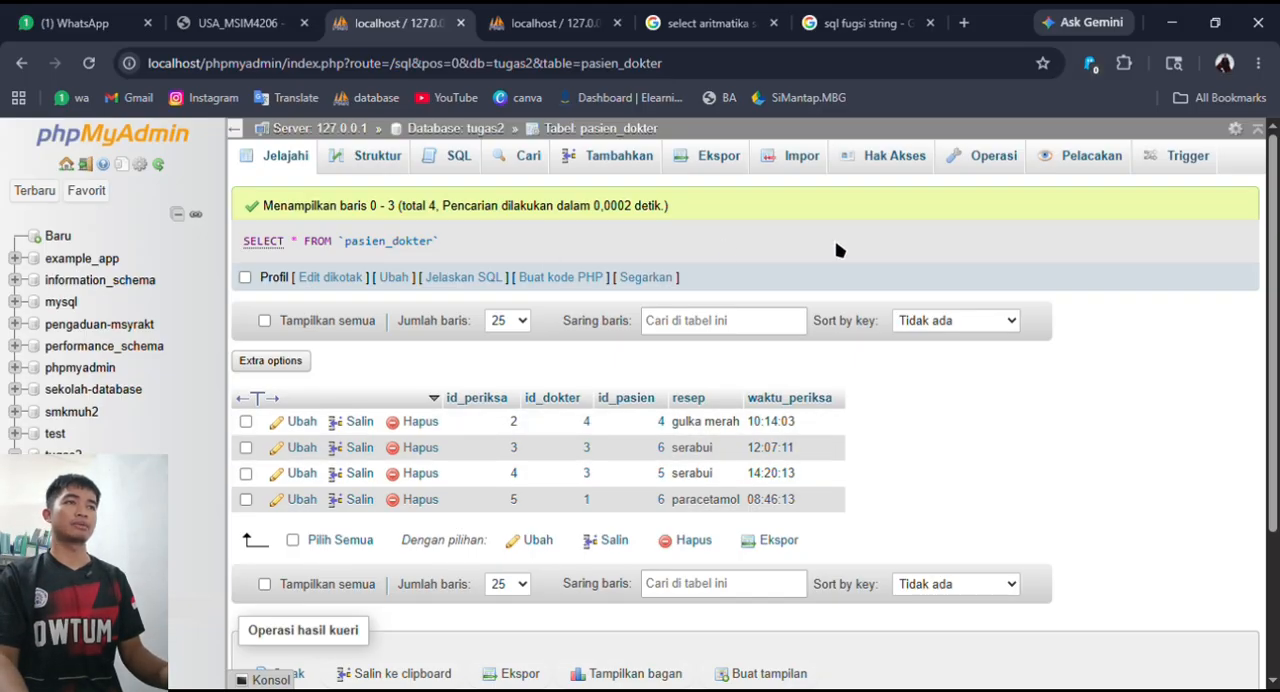
- Insert a pasien_dokter record with id_dokter 2, id_pasien 2, resep paracetamol and waktu_periksa 13:57:05, and browse the table
click(636, 160)
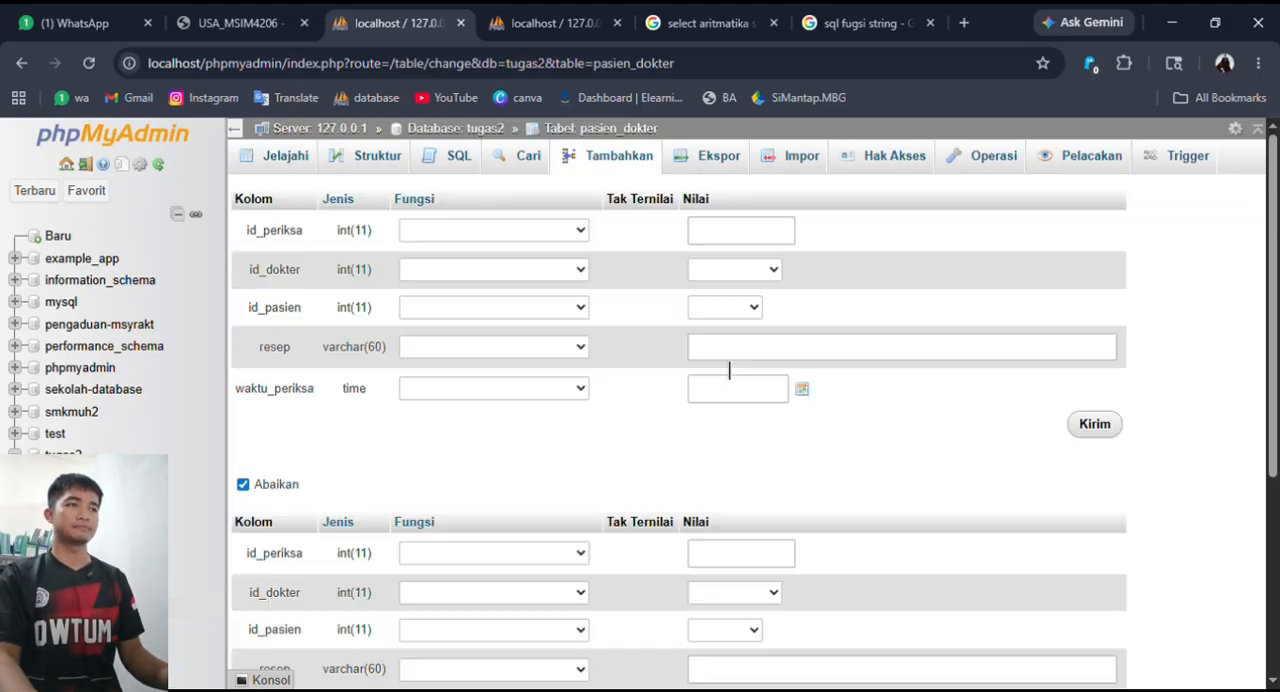
click(765, 276)
click(762, 331)
click(753, 309)
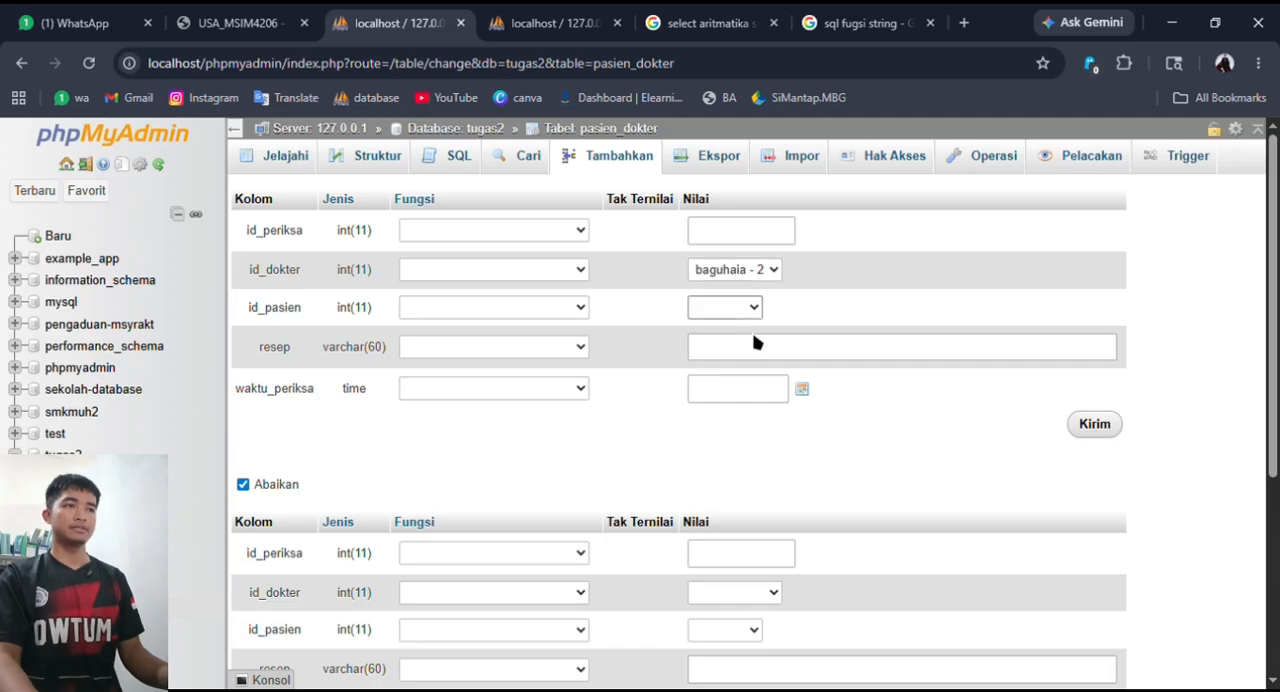
click(756, 373)
click(762, 348)
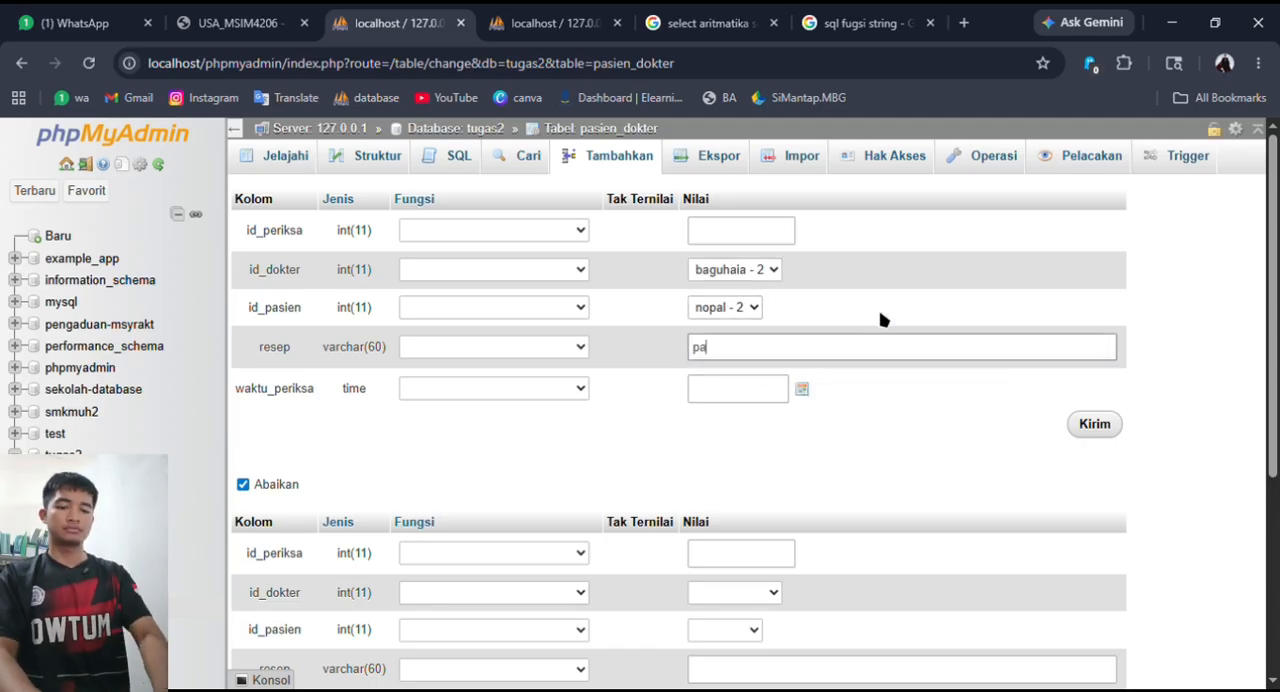
text(paracetamol)
click(802, 388)
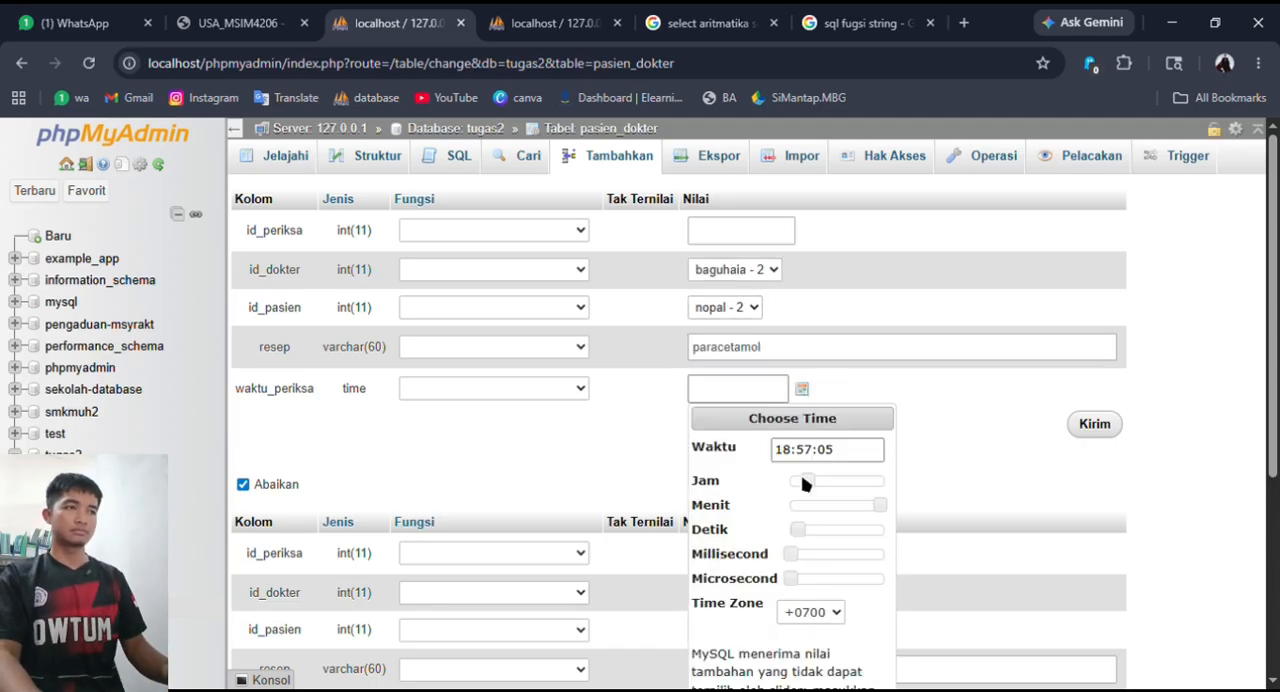
click(1078, 424)
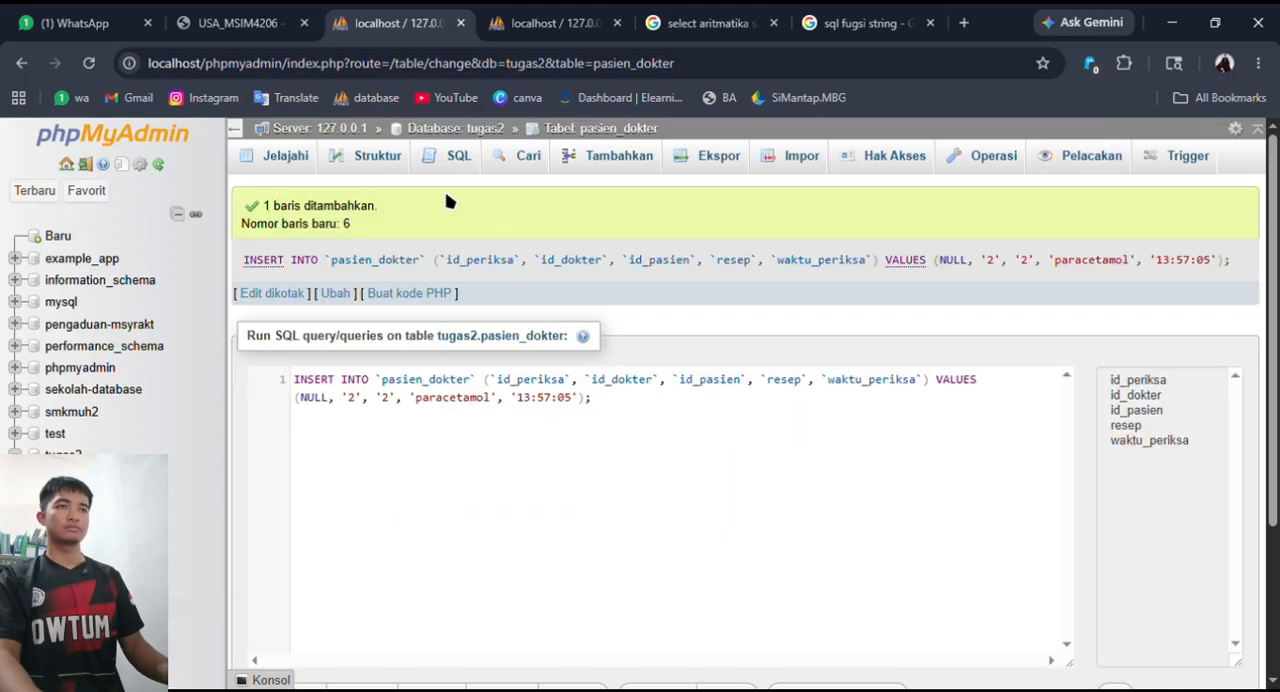
click(458, 160)
click(290, 158)
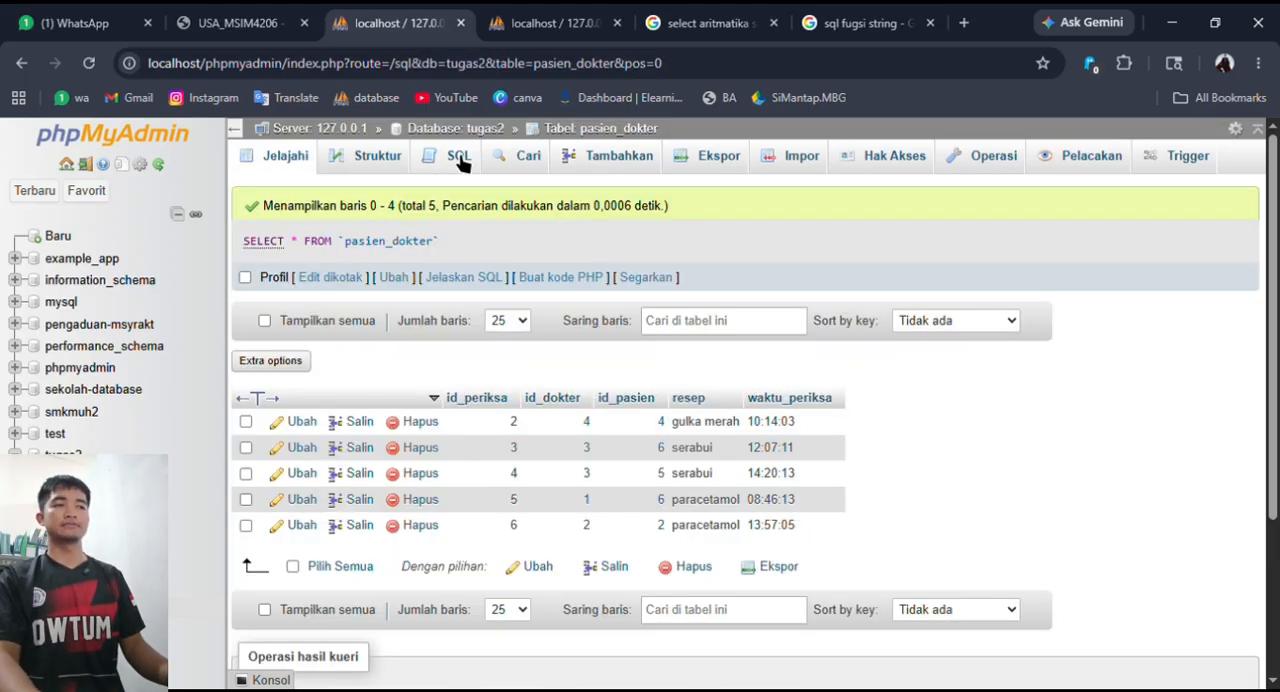
click(460, 160)
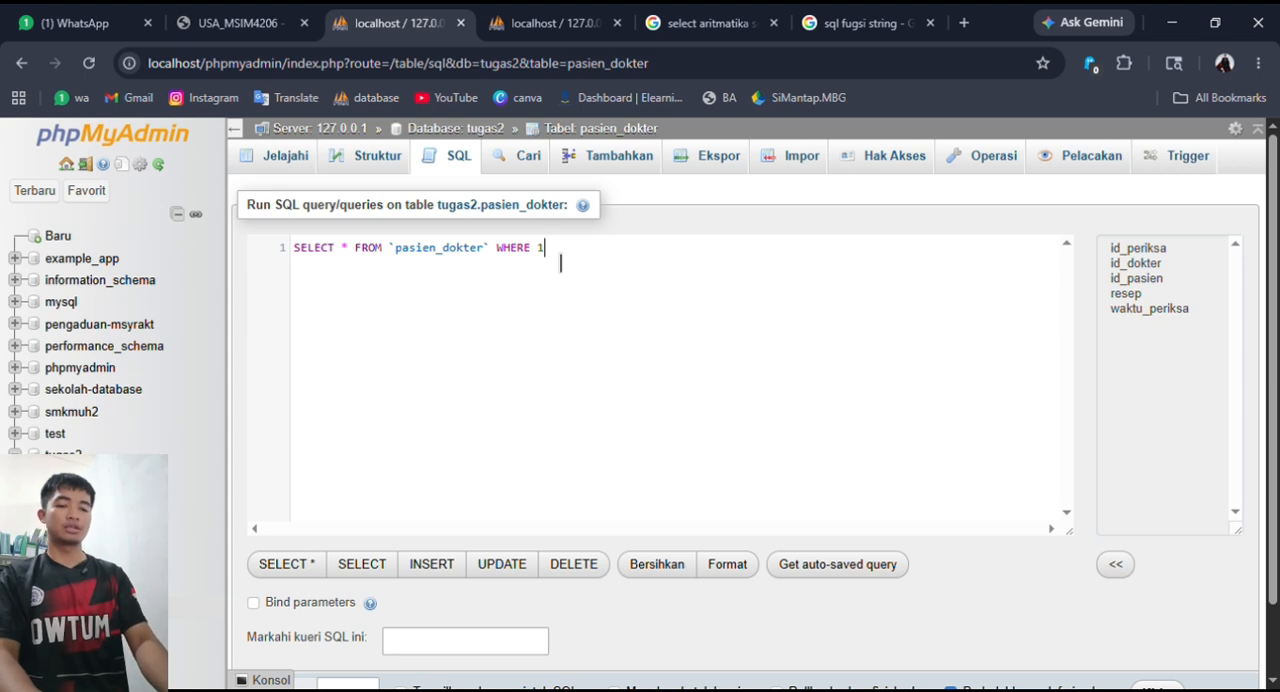
key(BackSpace)
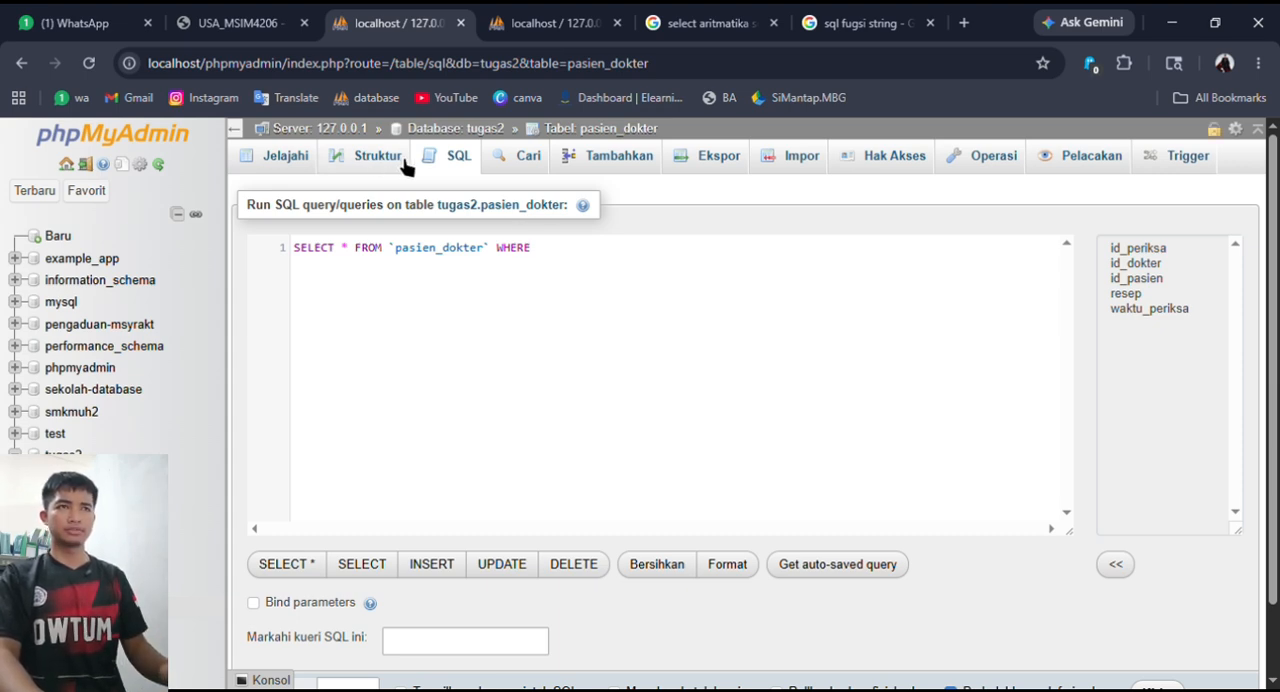
click(290, 160)
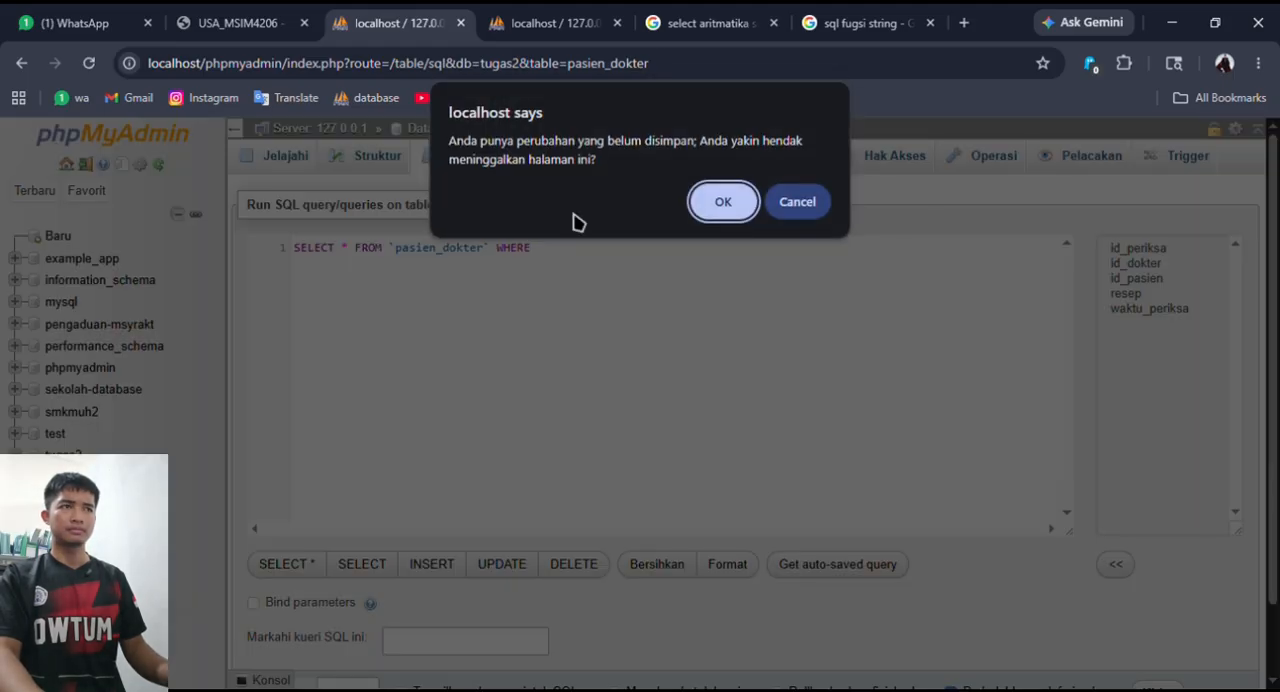
click(720, 200)
- Start a new SQL query on pasien_dokter and replace the WHERE condition 1 with waktu_periksa BETWEEN
click(455, 158)
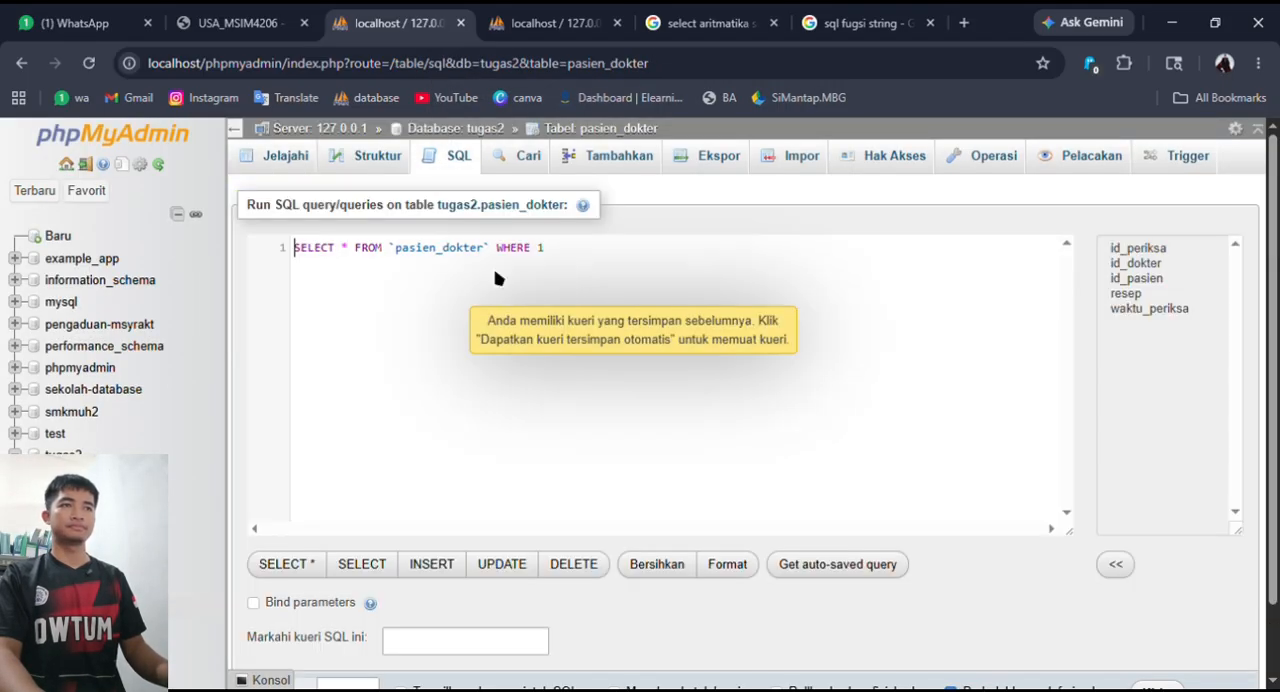
key(BackSpace)
text(wakt)
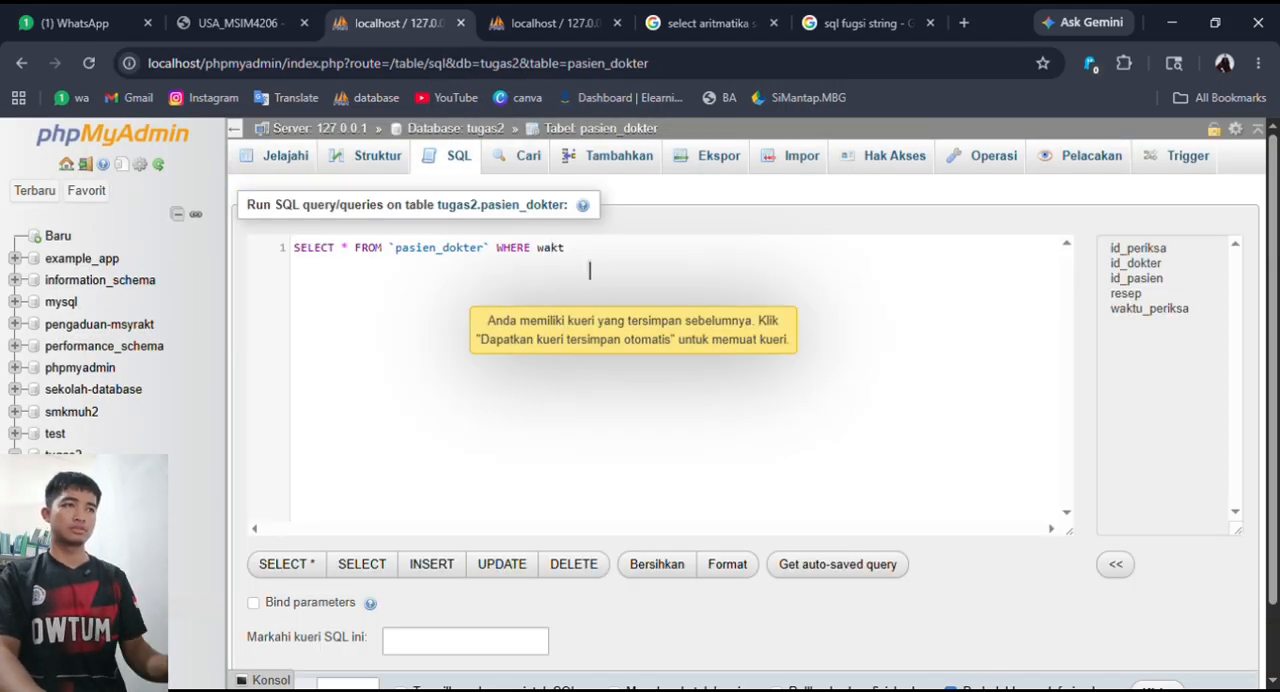
text(u_periksa bet)
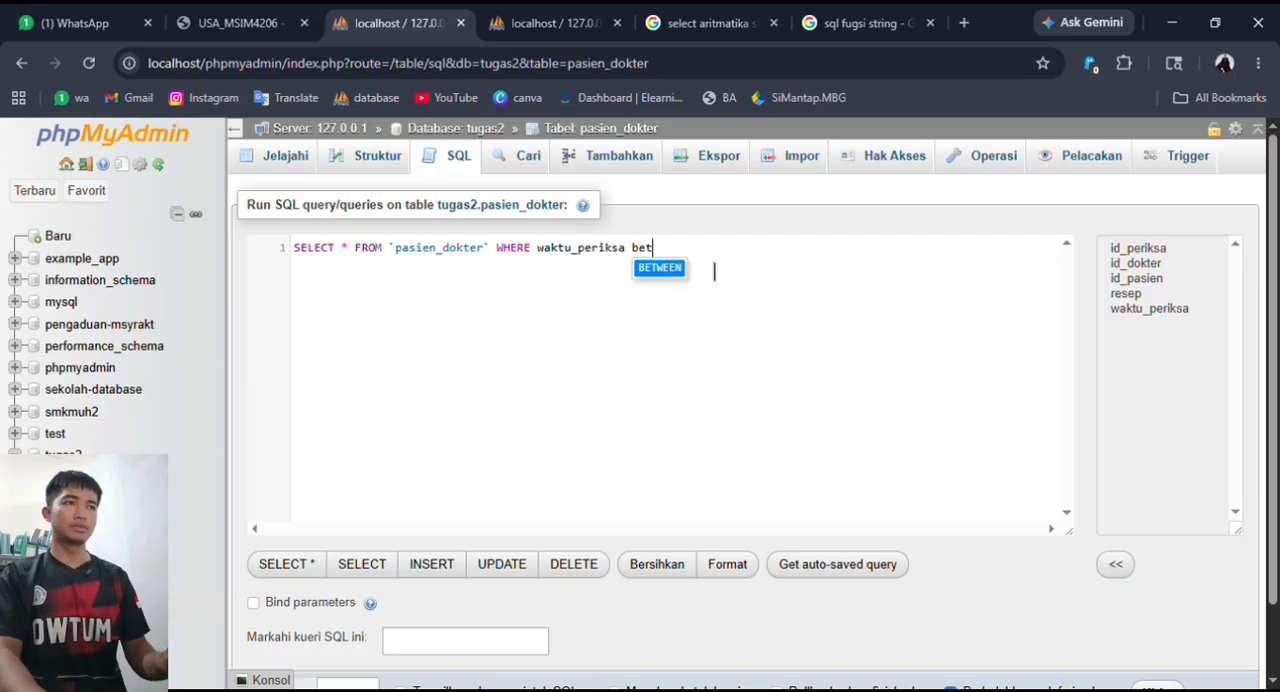
key(Return)
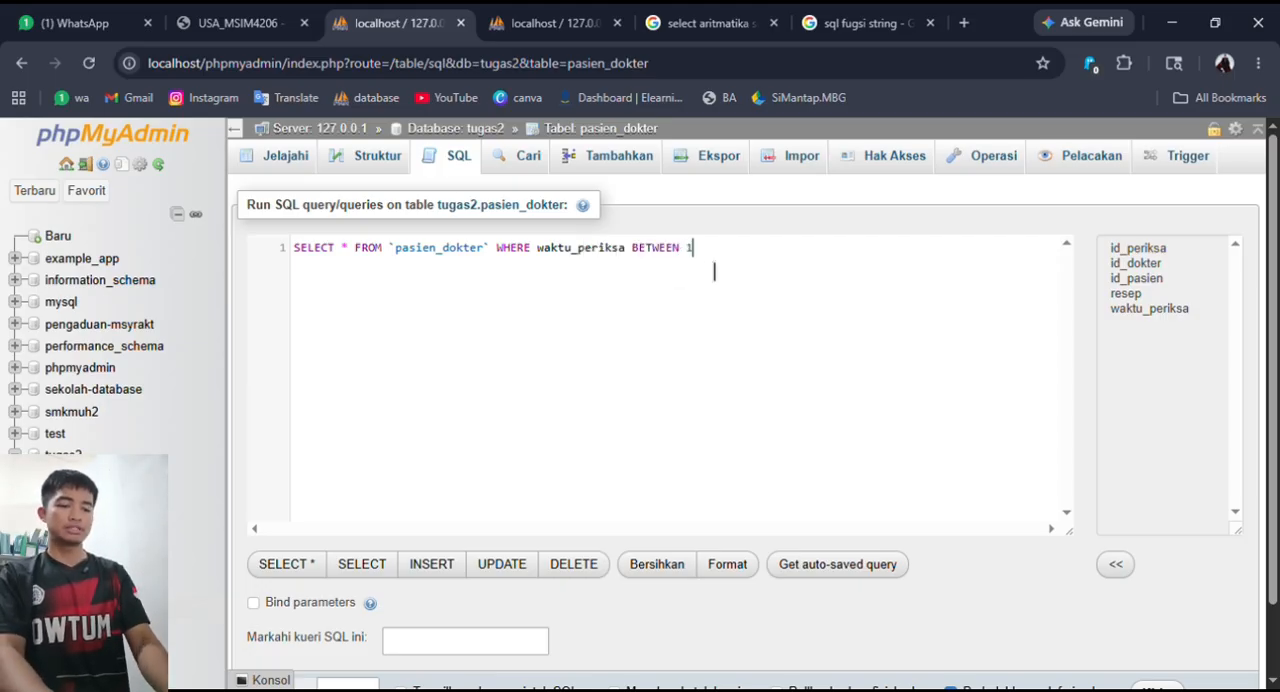
- Complete the BETWEEN condition with the time range 12:00:00 AND 14:00:00
text(12.)
key(BackSpace)
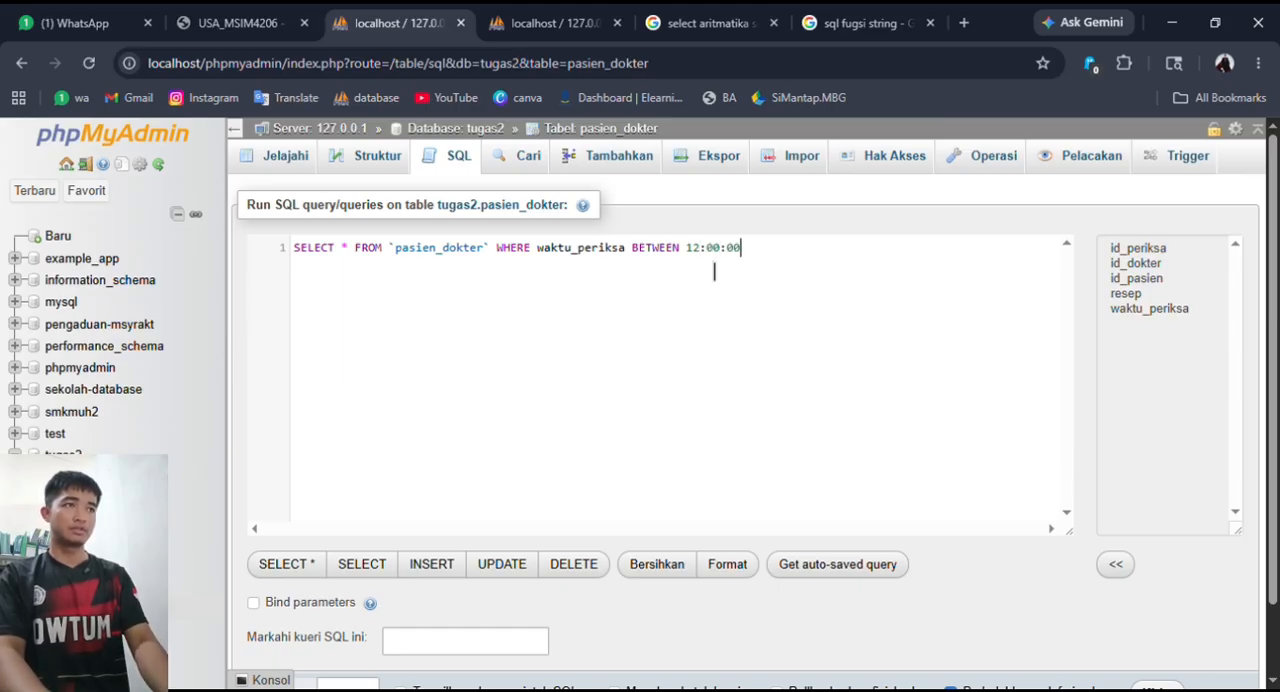
text(:00:00)
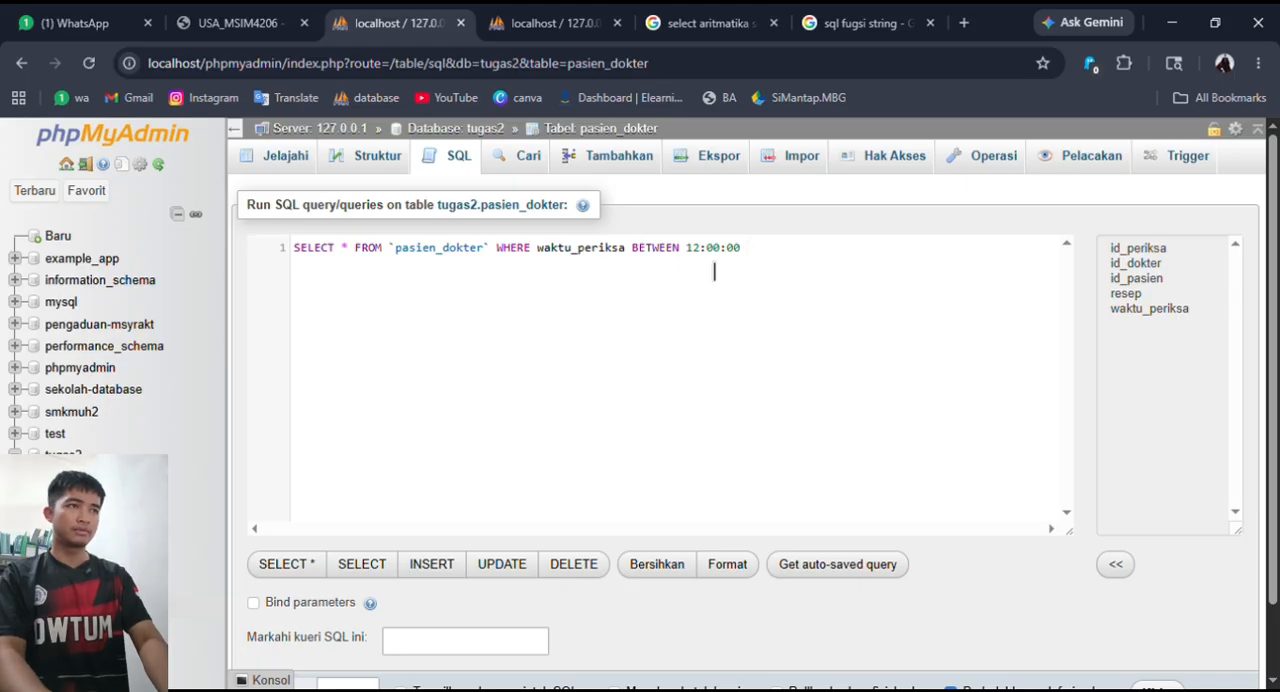
text( AND 14:00:00)
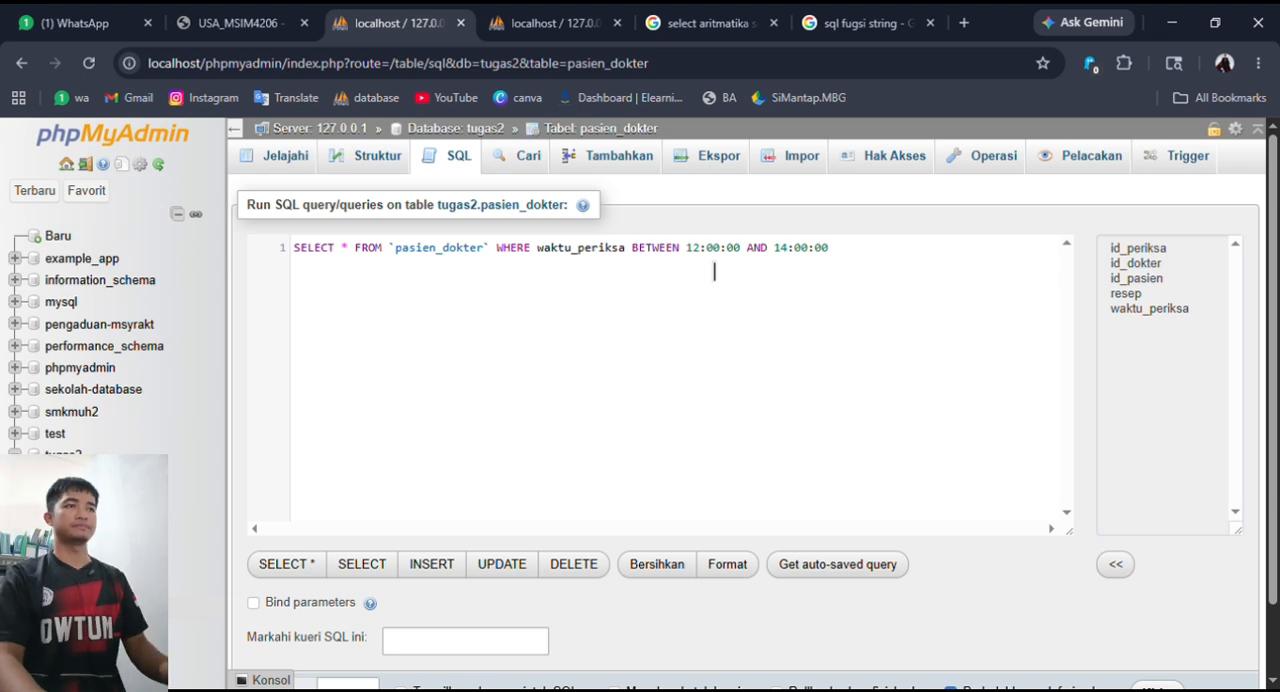
- Try to run the BETWEEN query on pasien_dokter, and enclose the start time 12:00:00 in single quotes
scroll(1151, 586, down, 2)
click(1157, 608)
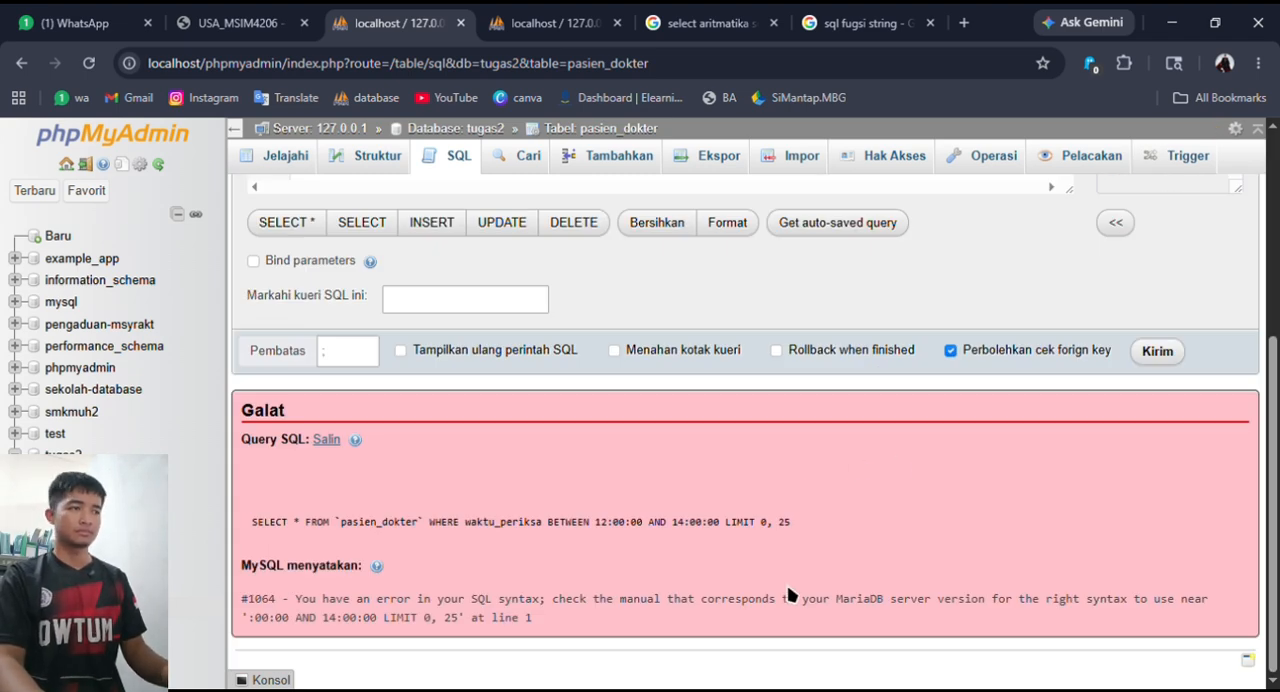
scroll(851, 523, up, 3)
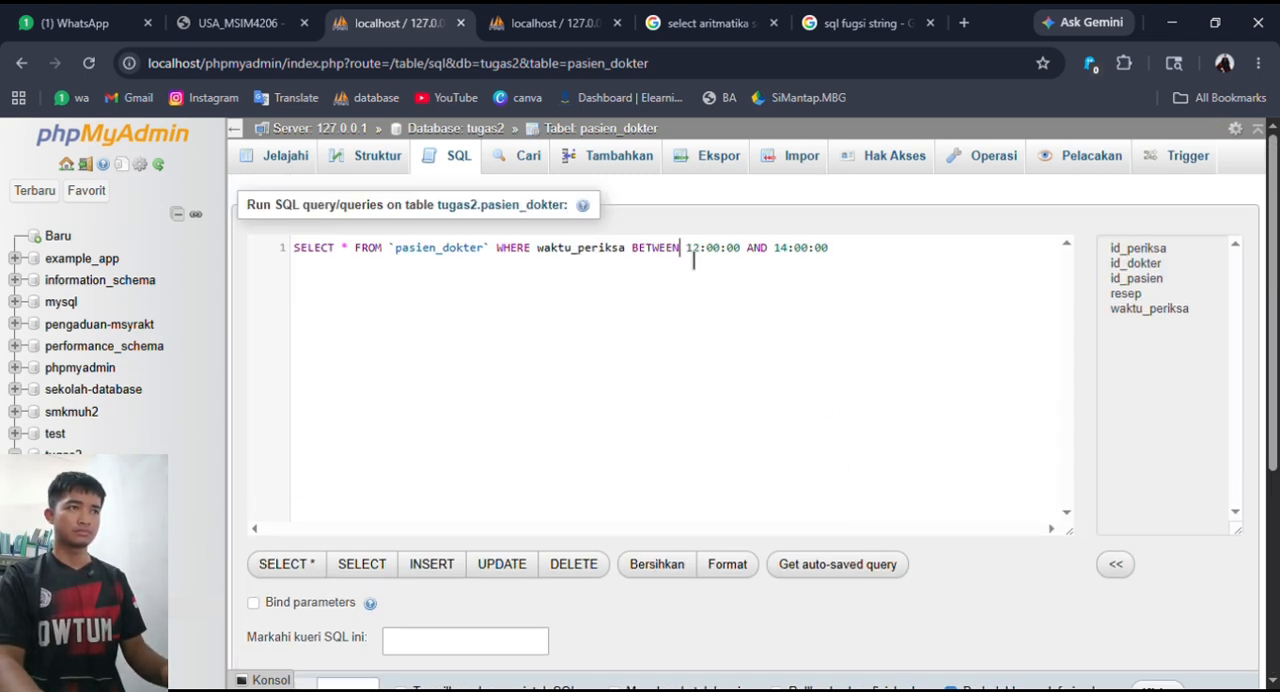
click(690, 250)
text(")
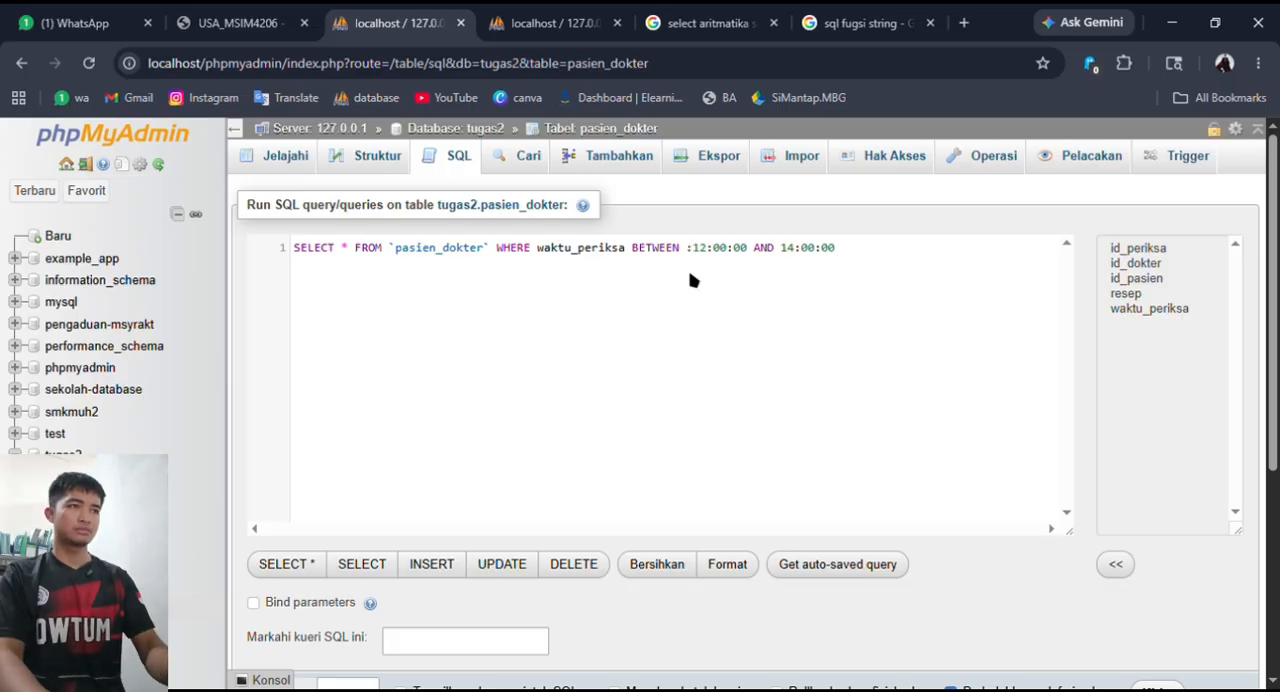
key(BackSpace)
text(')
click(748, 251)
text(')
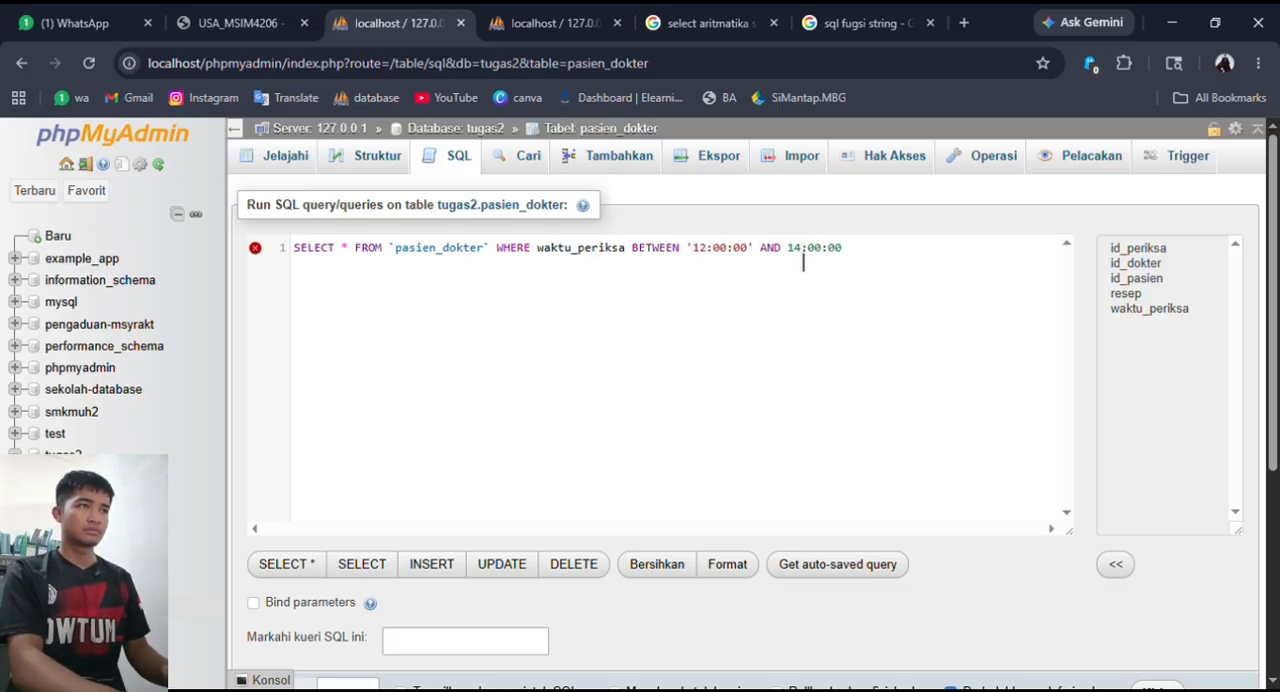
- Enclose the end time 14:00:00 in single quotes and run the BETWEEN query
click(788, 252)
text(')
click(861, 260)
text(')
scroll(1114, 391, down, 3)
click(1152, 353)
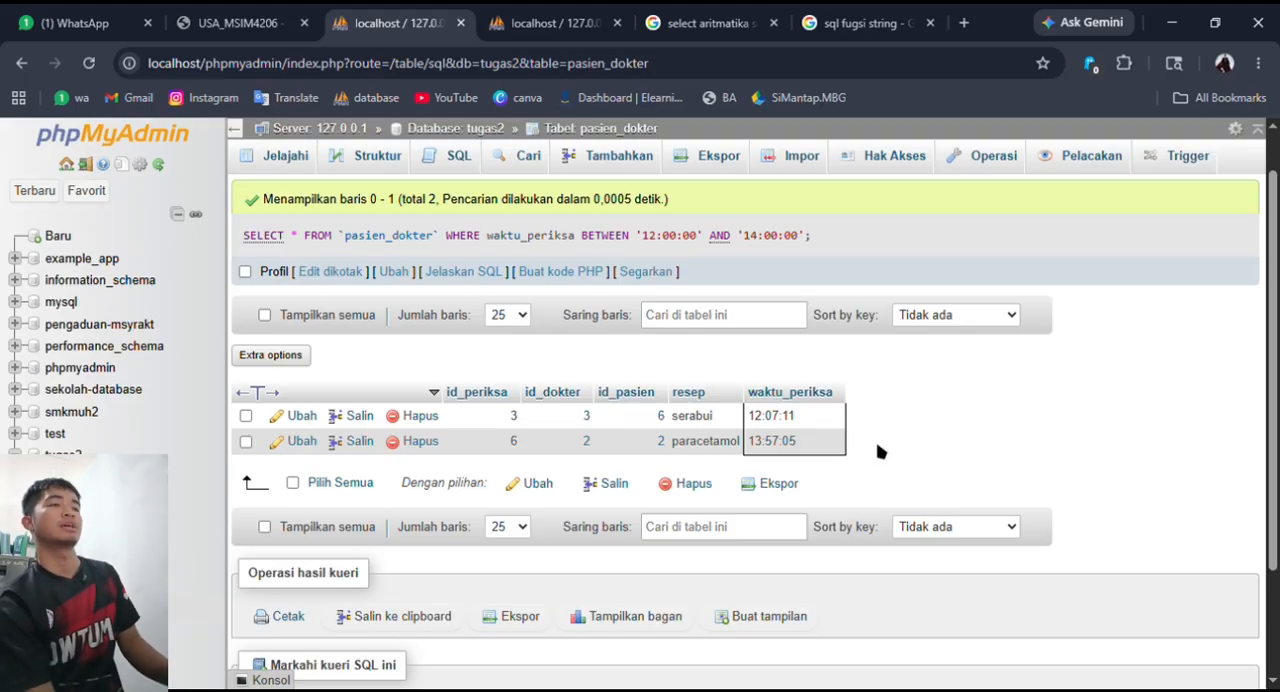
- Compare the query's result rows with the pasien_dokter records listed in the other browser tab
click(530, 22)
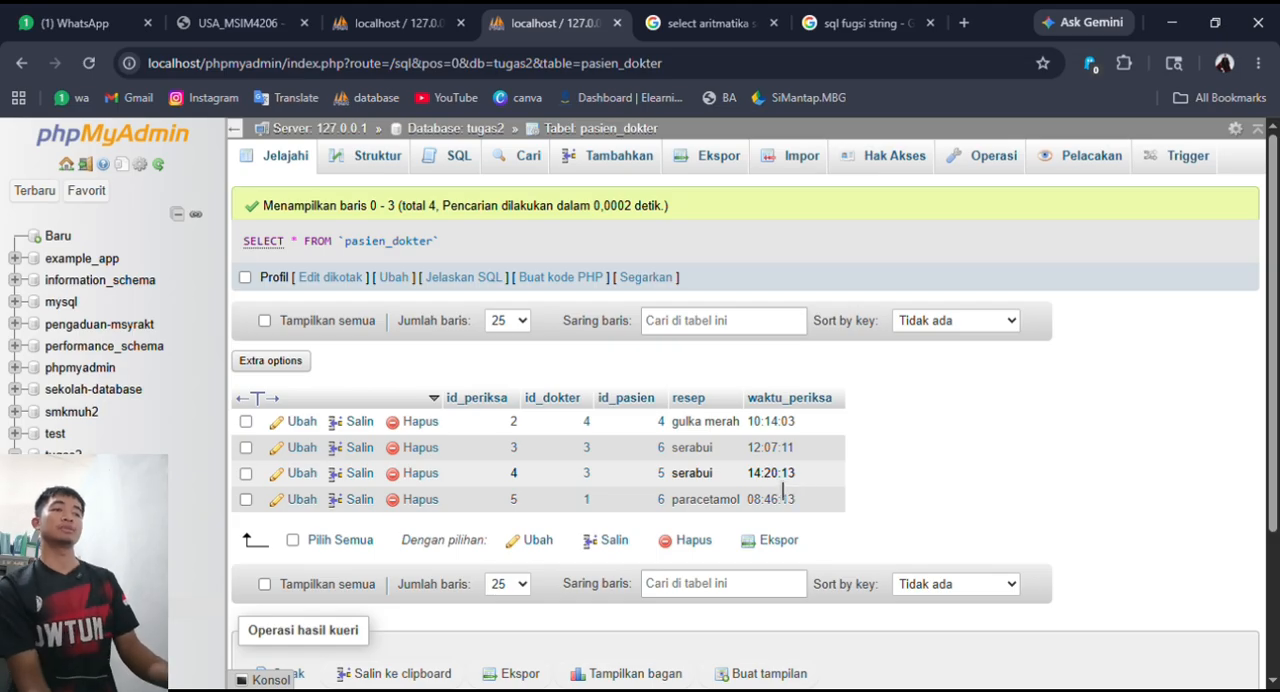
key(ctrl+Page_Up)
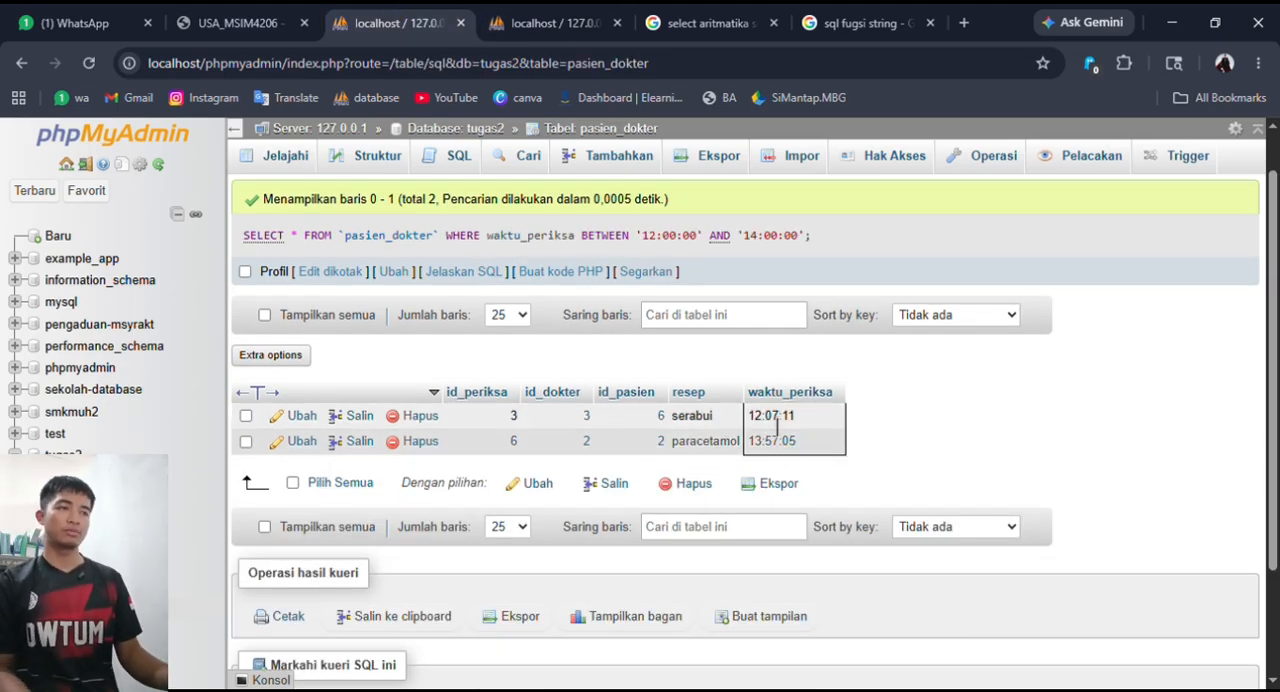
scroll(891, 455, up, 1)
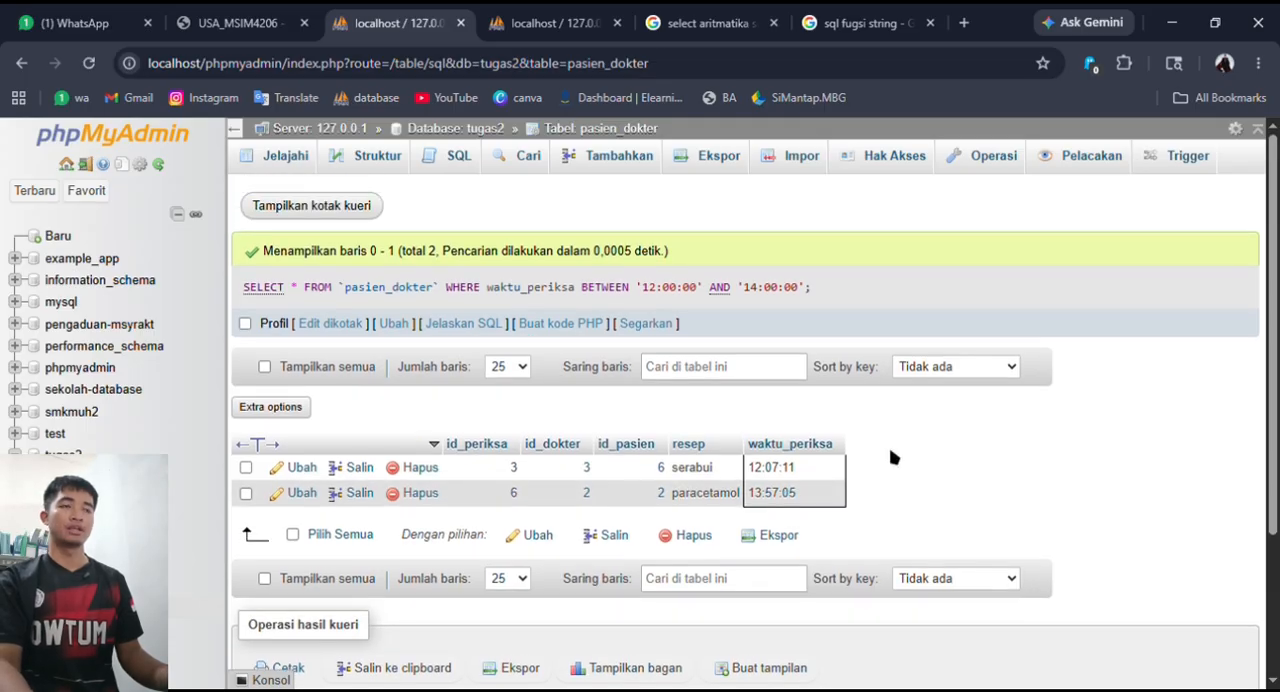
key(alt+Tab)
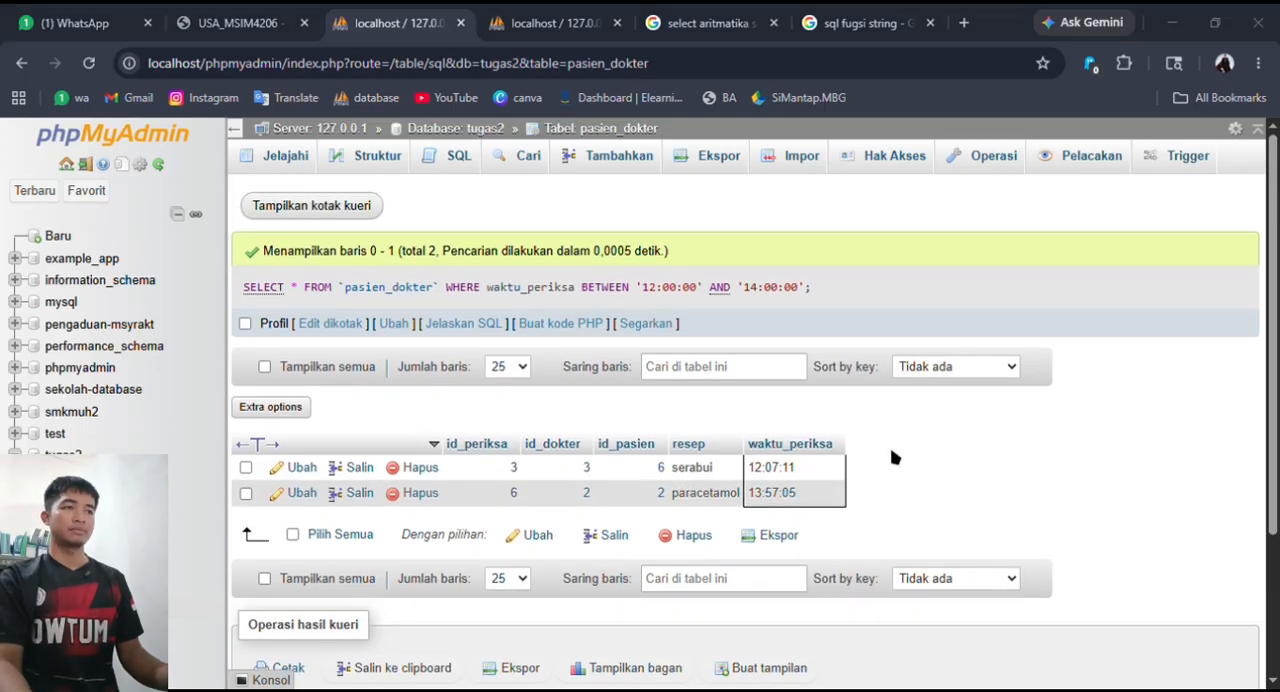
click(710, 483)
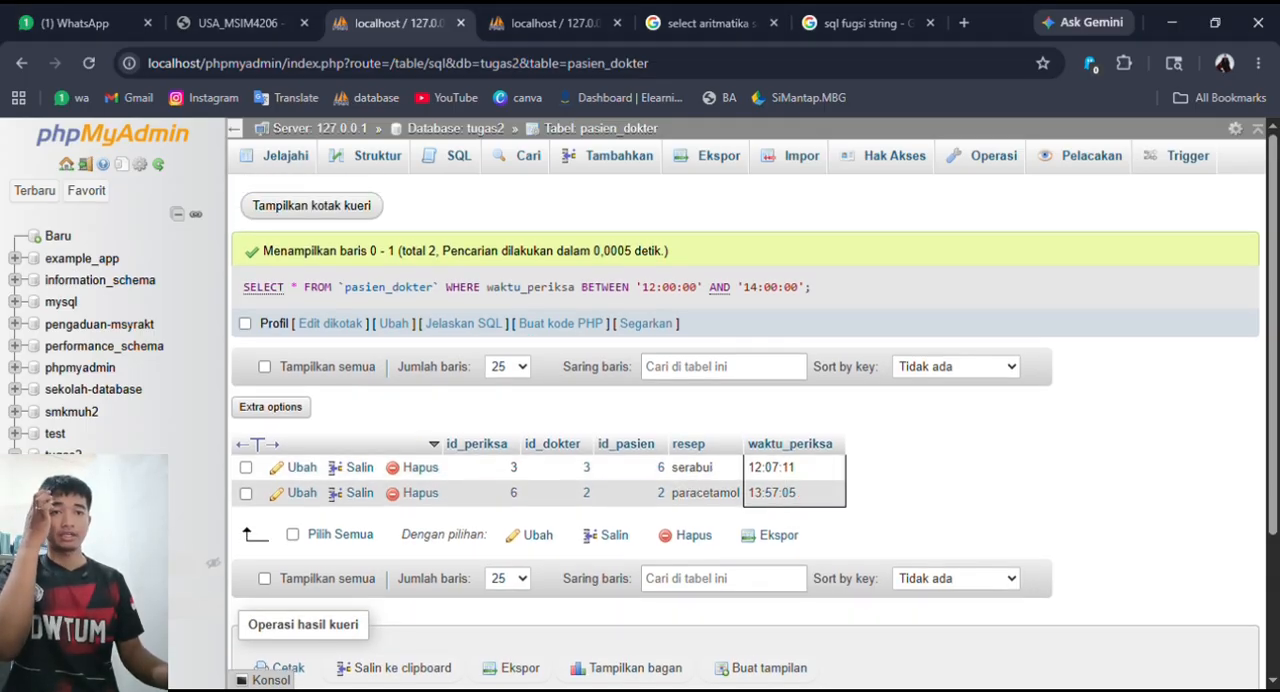
- Browse the records of the pasien table and check them against the pasien_dokter records in the other browser tab
click(213, 584)
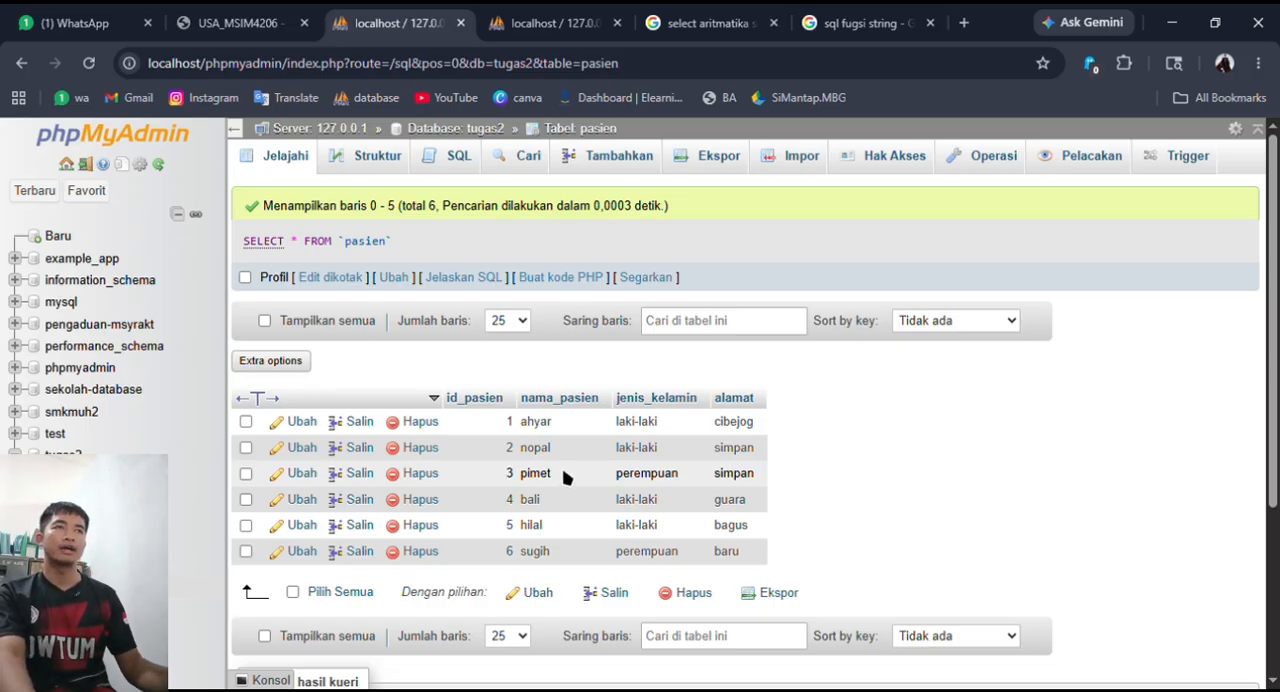
click(555, 22)
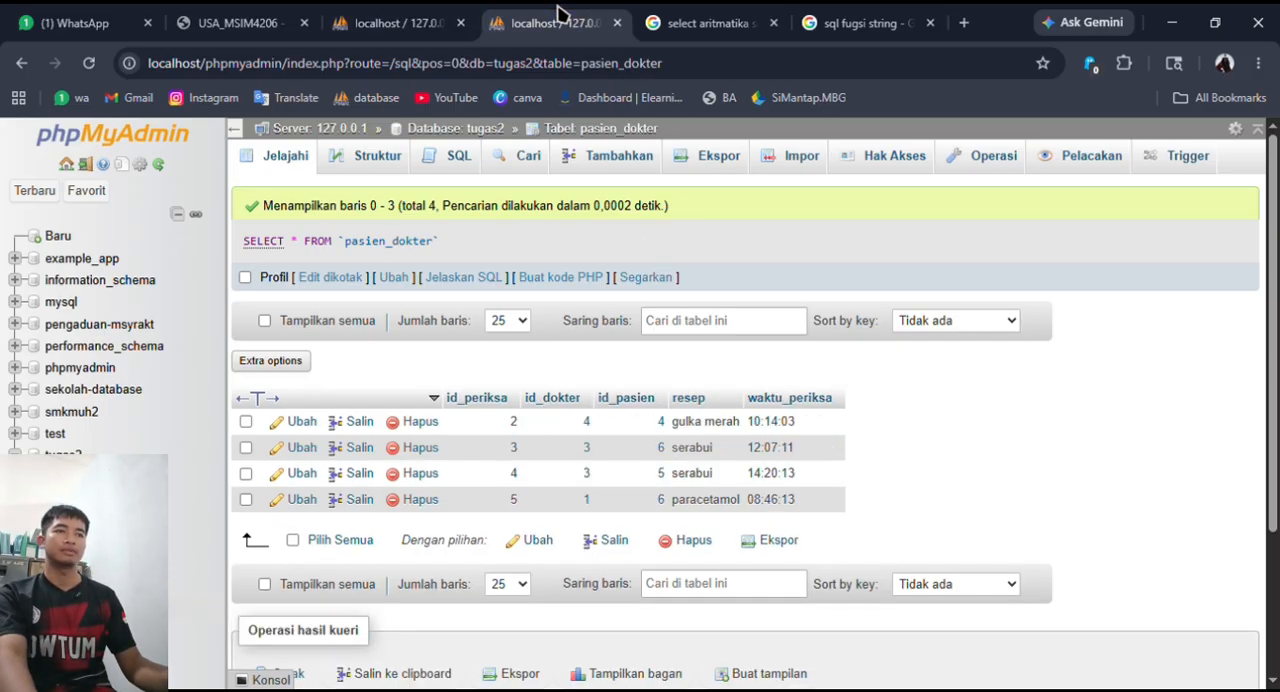
click(447, 14)
click(529, 14)
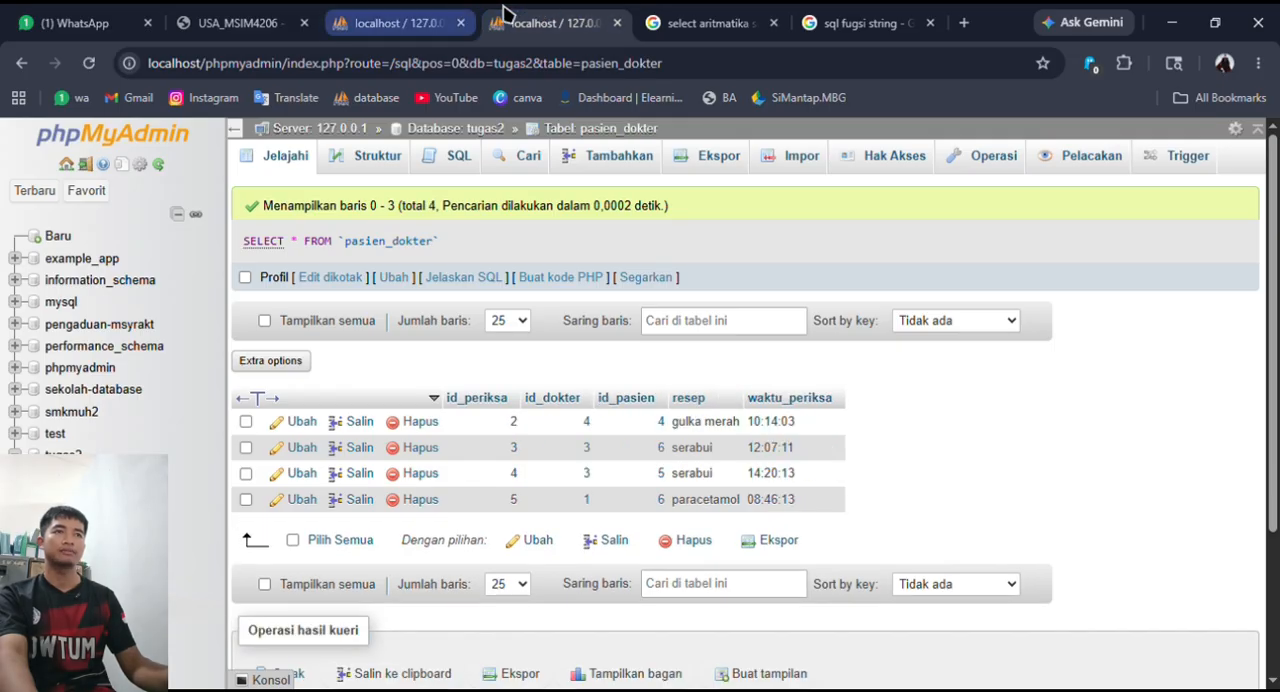
- Start a new SQL query on pasien with the WHERE condition nama_pasien LIKE '%i%' and run it
click(460, 18)
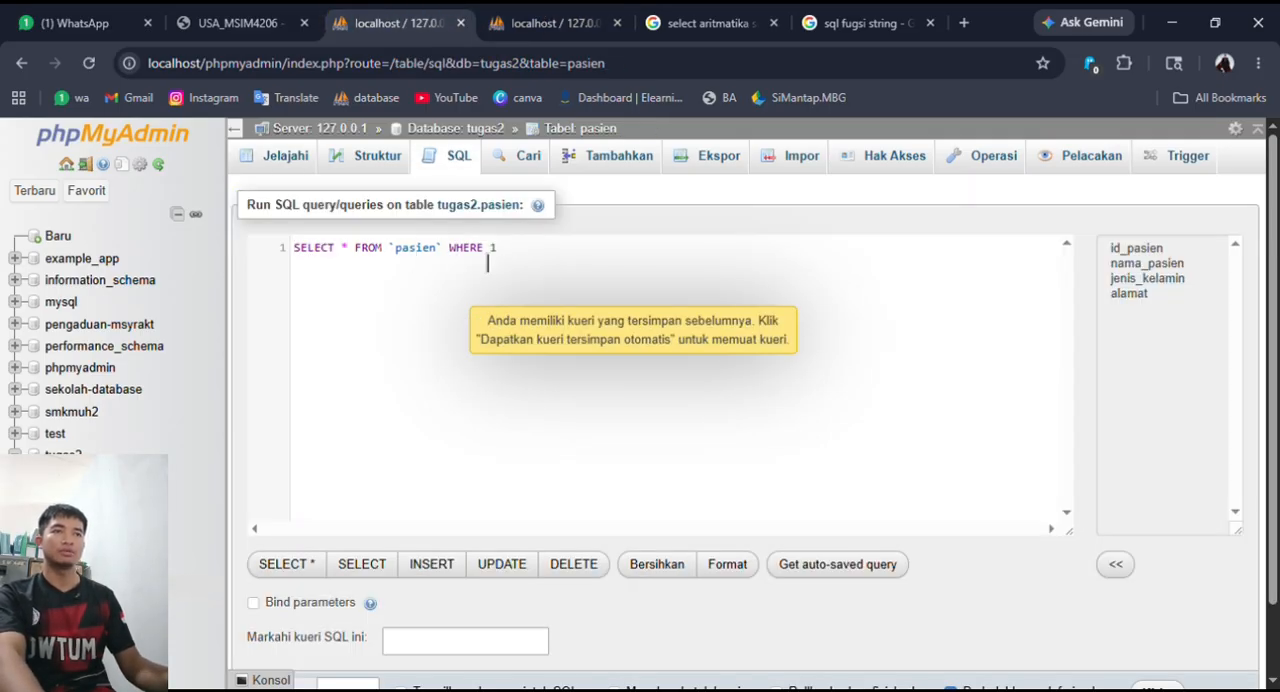
click(514, 262)
key(BackSpace)
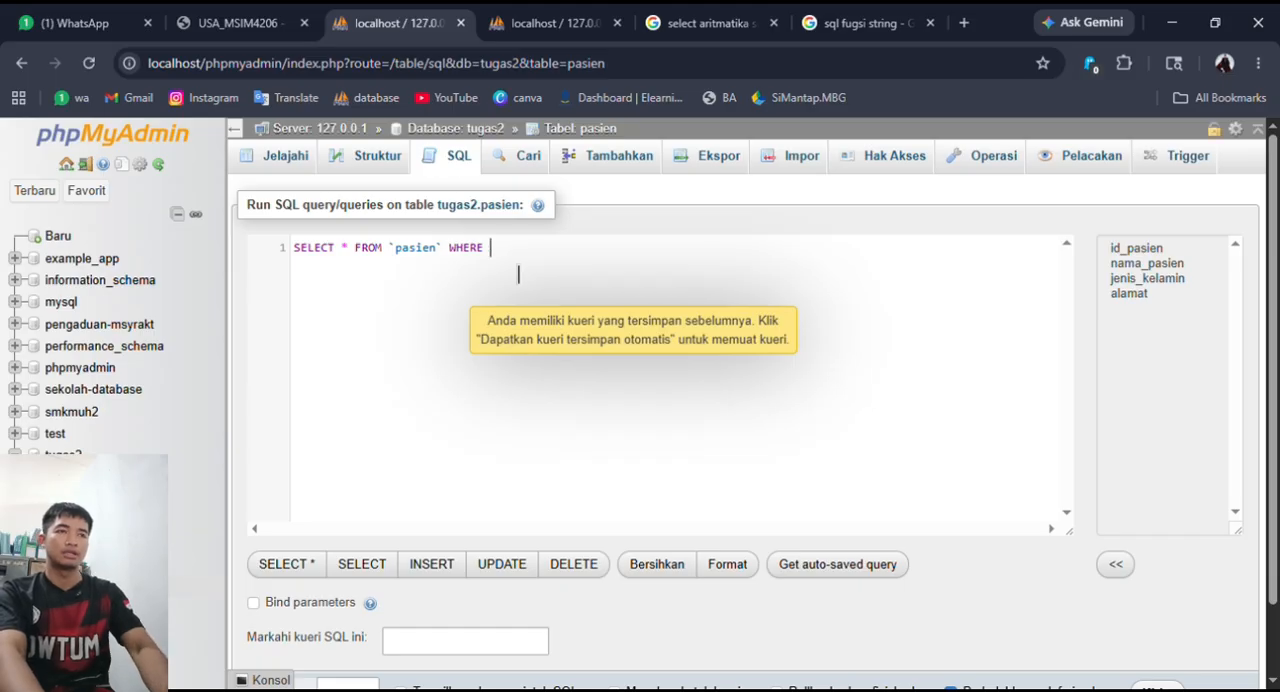
text(nama_pasien )
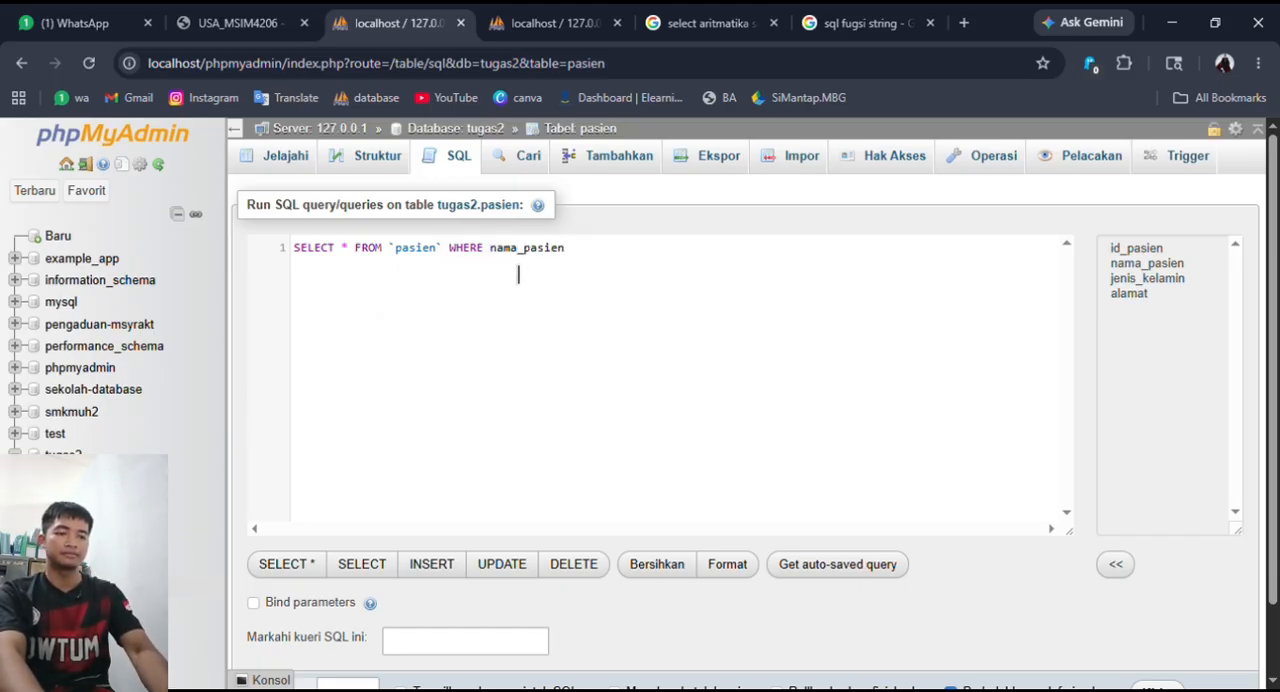
text(LIKE '%i%)
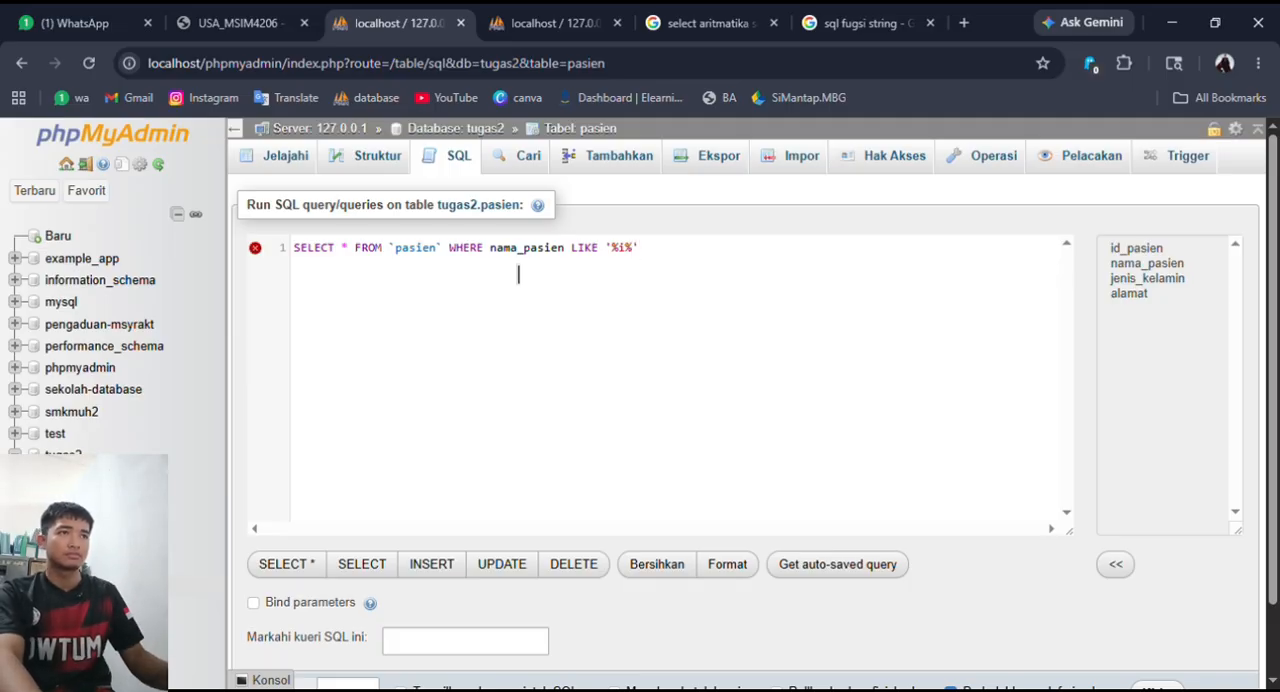
scroll(900, 410, down, 2)
click(1160, 612)
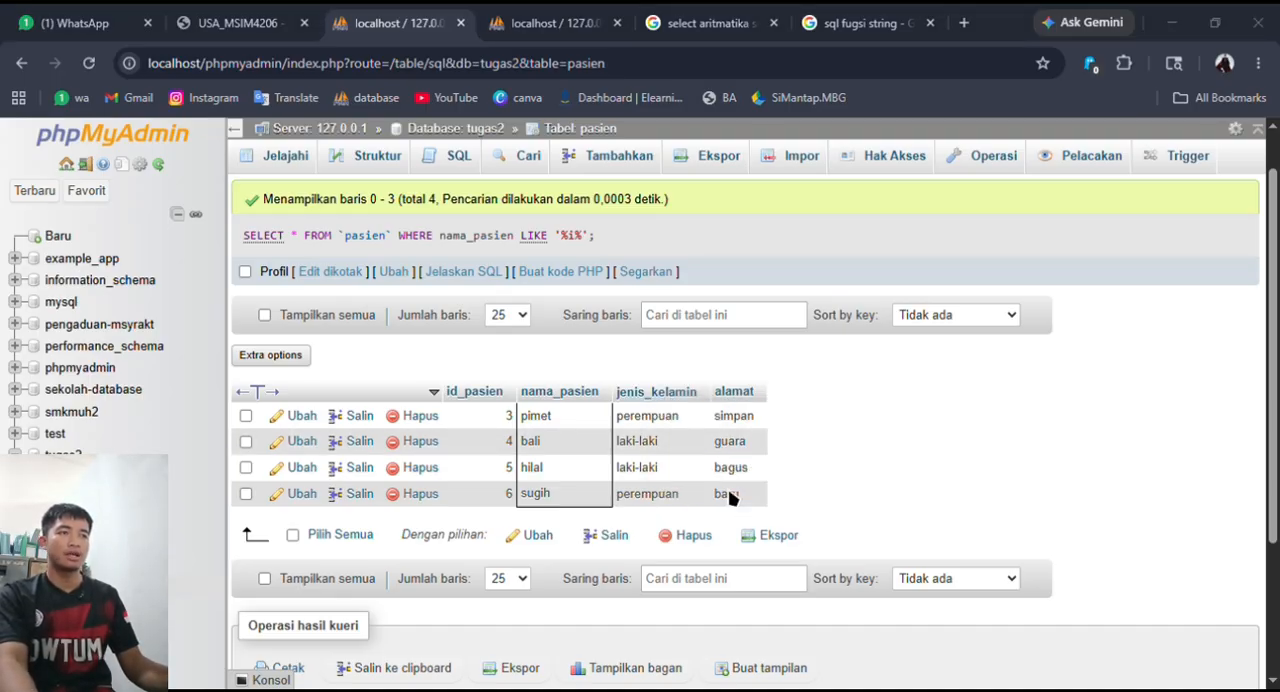
- Compare the LIKE query's result rows with the full pasien records in the second phpMyAdmin browser tab
scroll(886, 487, down, 2)
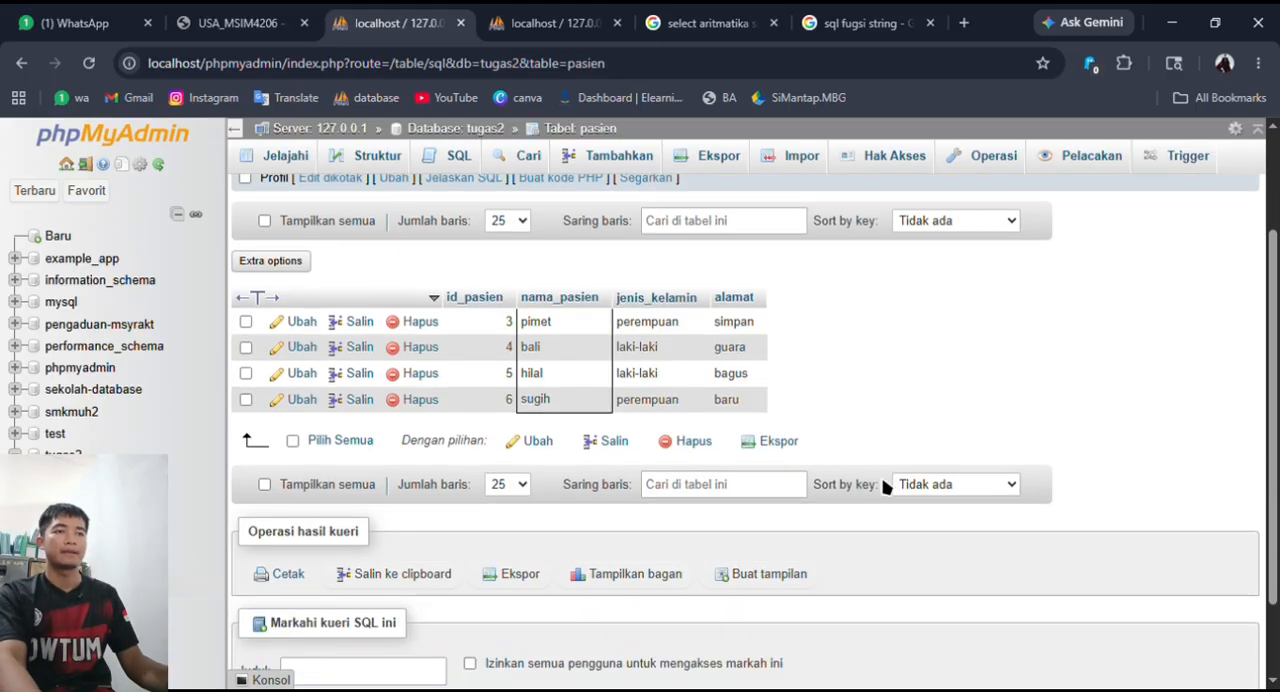
scroll(850, 480, up, 3)
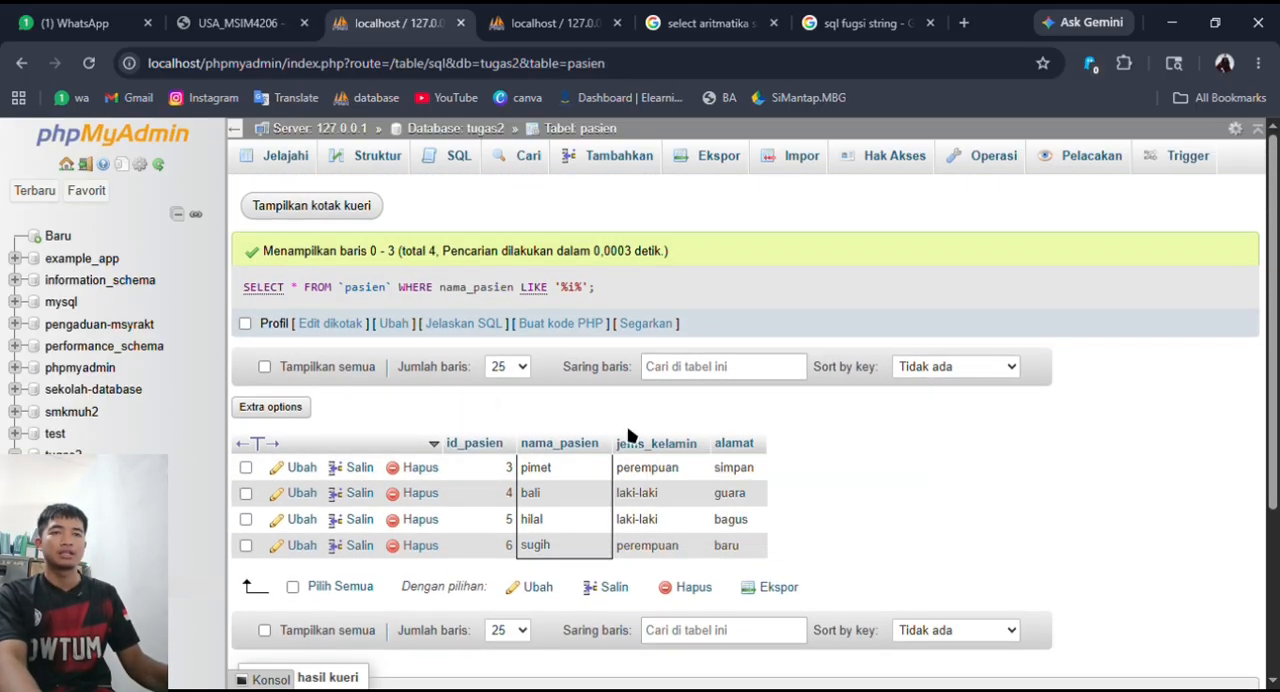
click(550, 22)
click(88, 584)
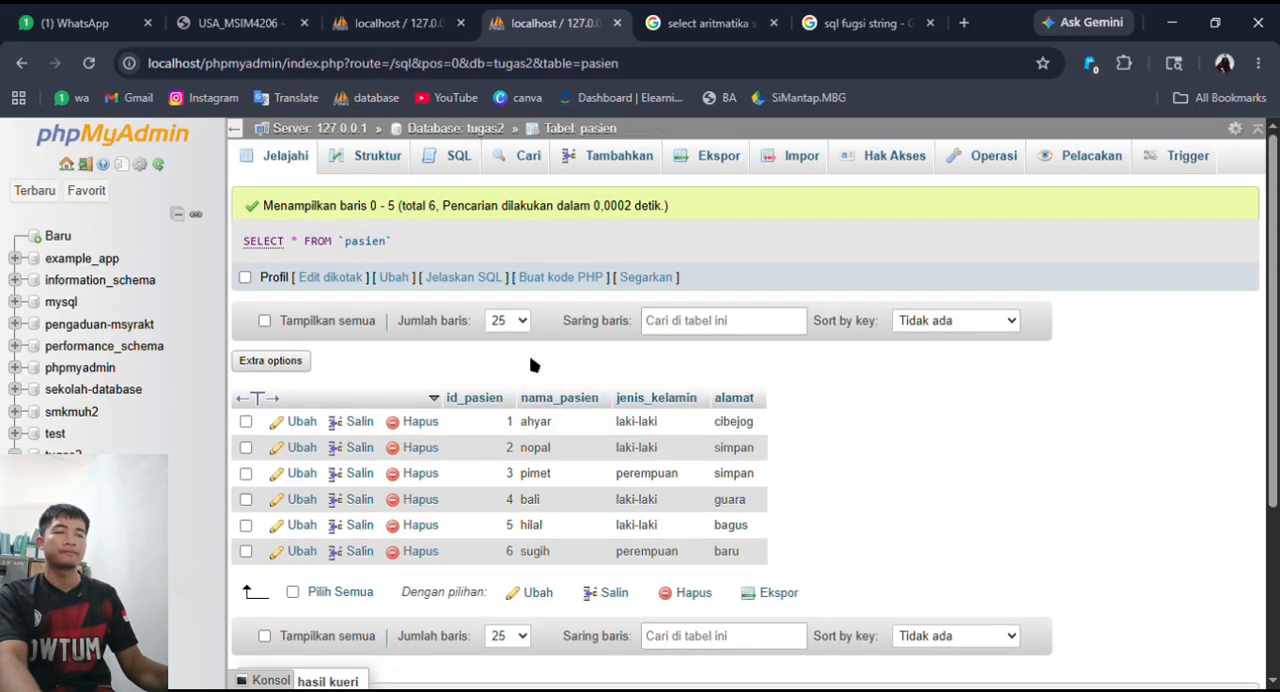
click(213, 563)
click(88, 584)
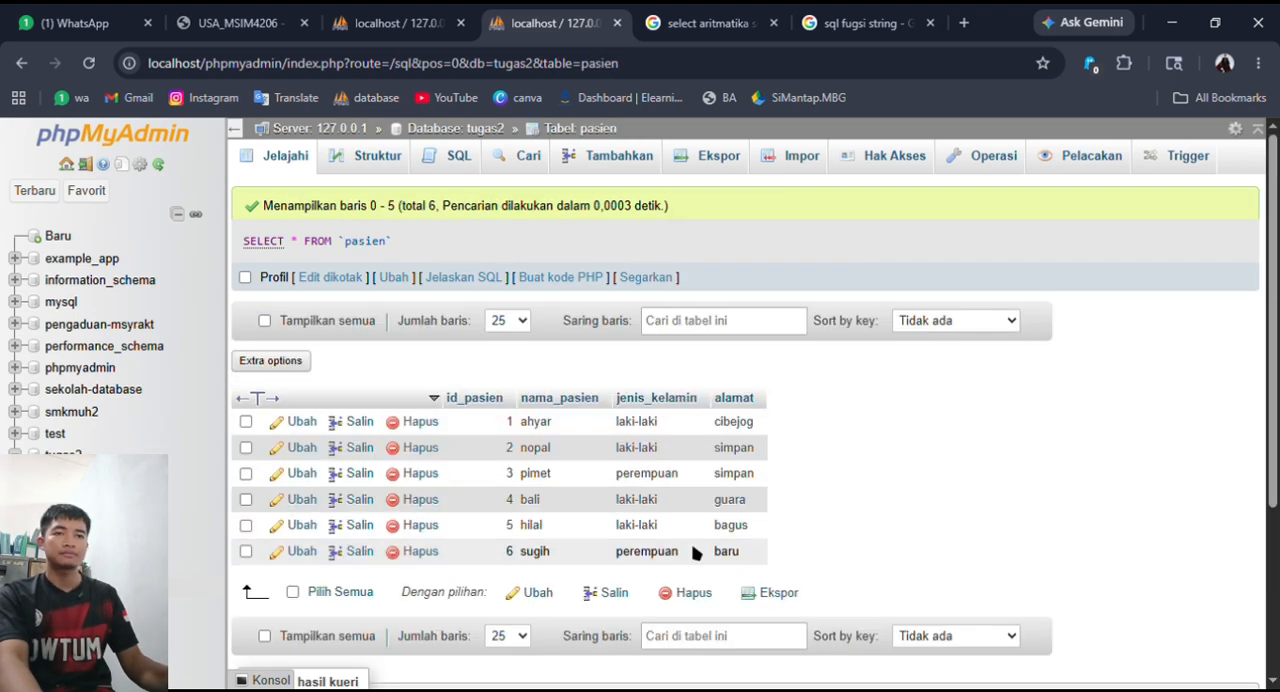
- Browse the dokter table, start a new SQL query on it and remove the asterisk after SELECT
click(100, 584)
click(100, 563)
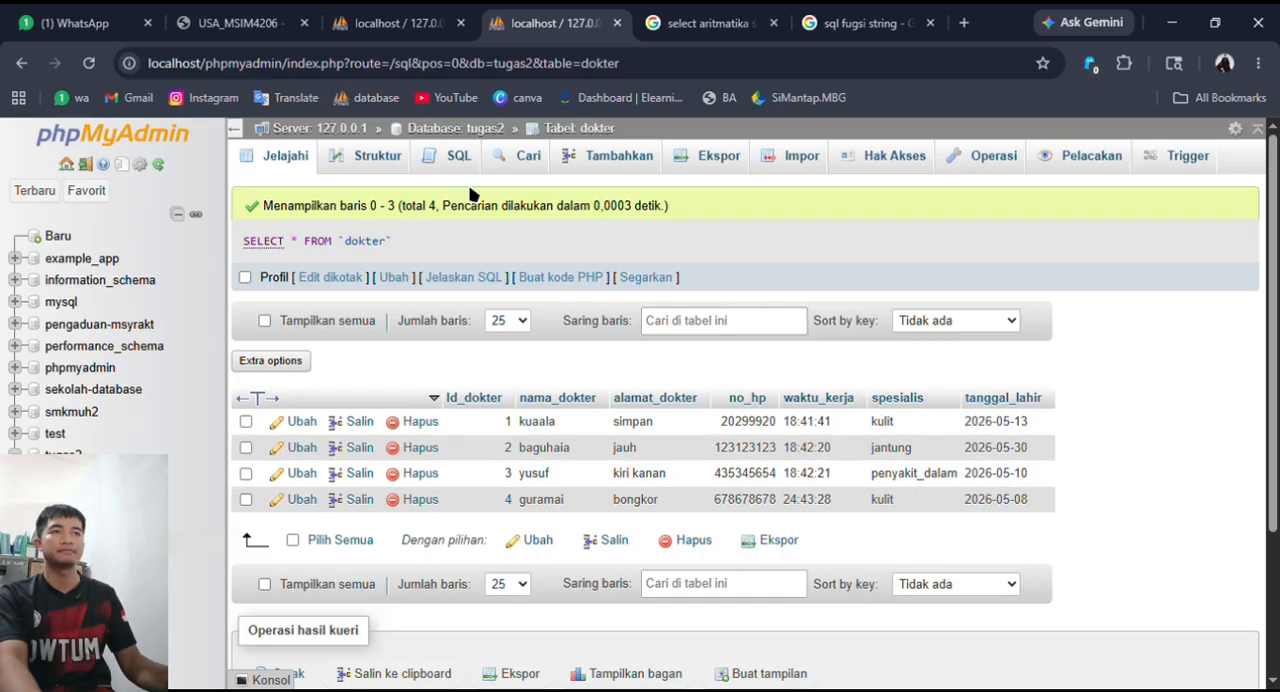
click(455, 160)
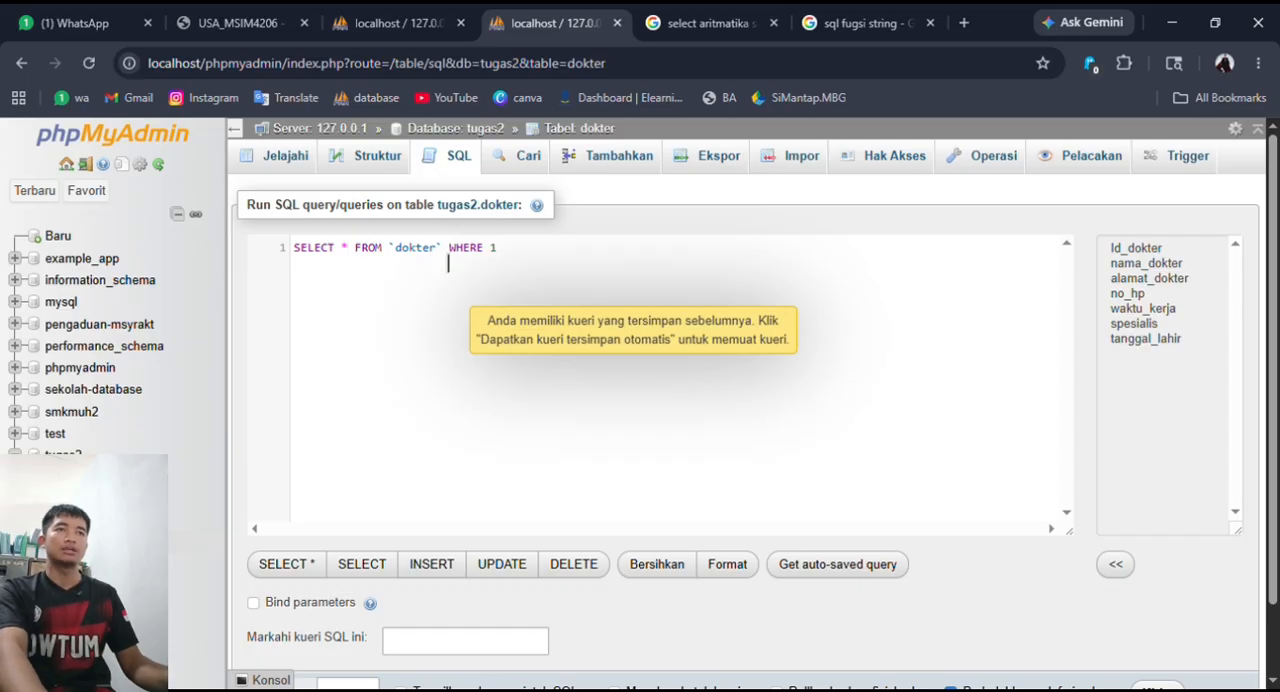
key(BackSpace)
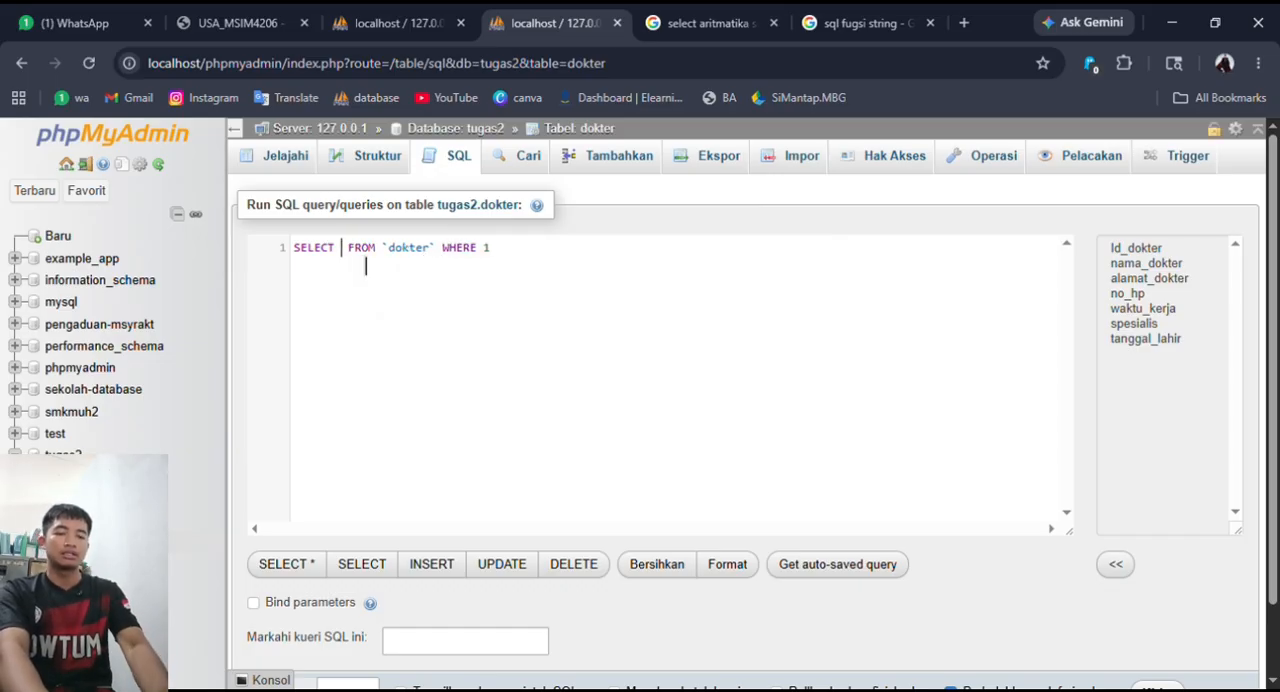
text(av)
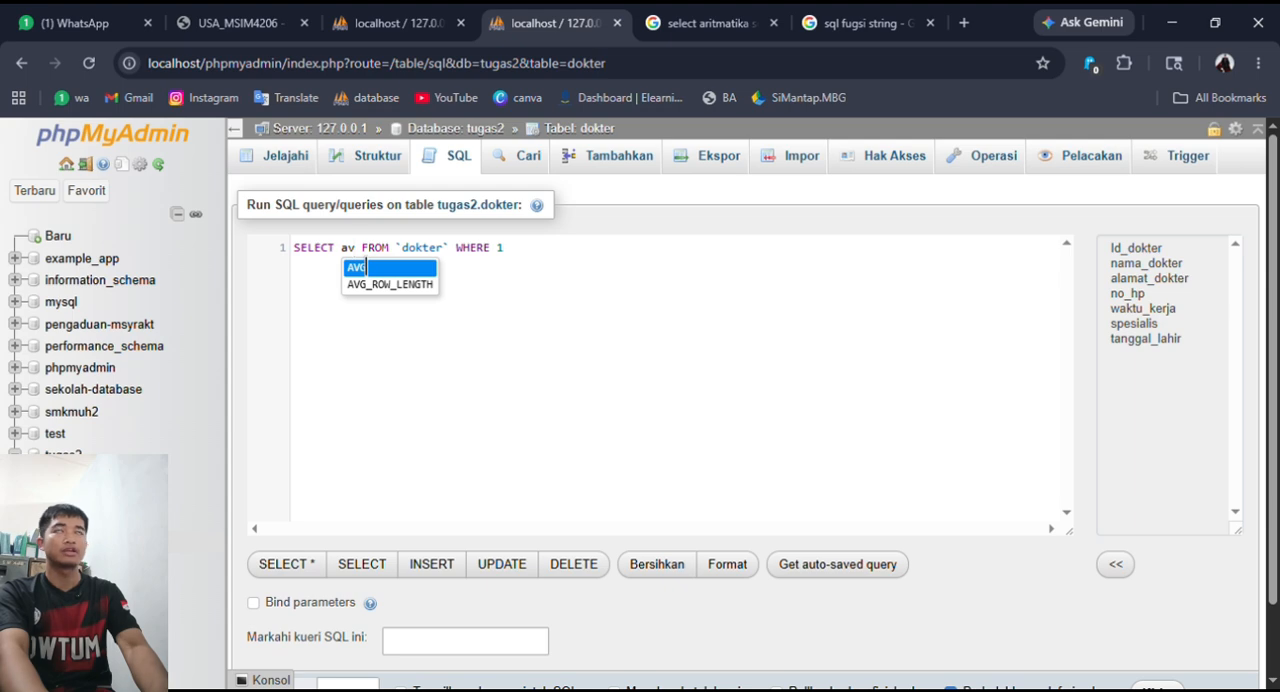
key(BackSpace)
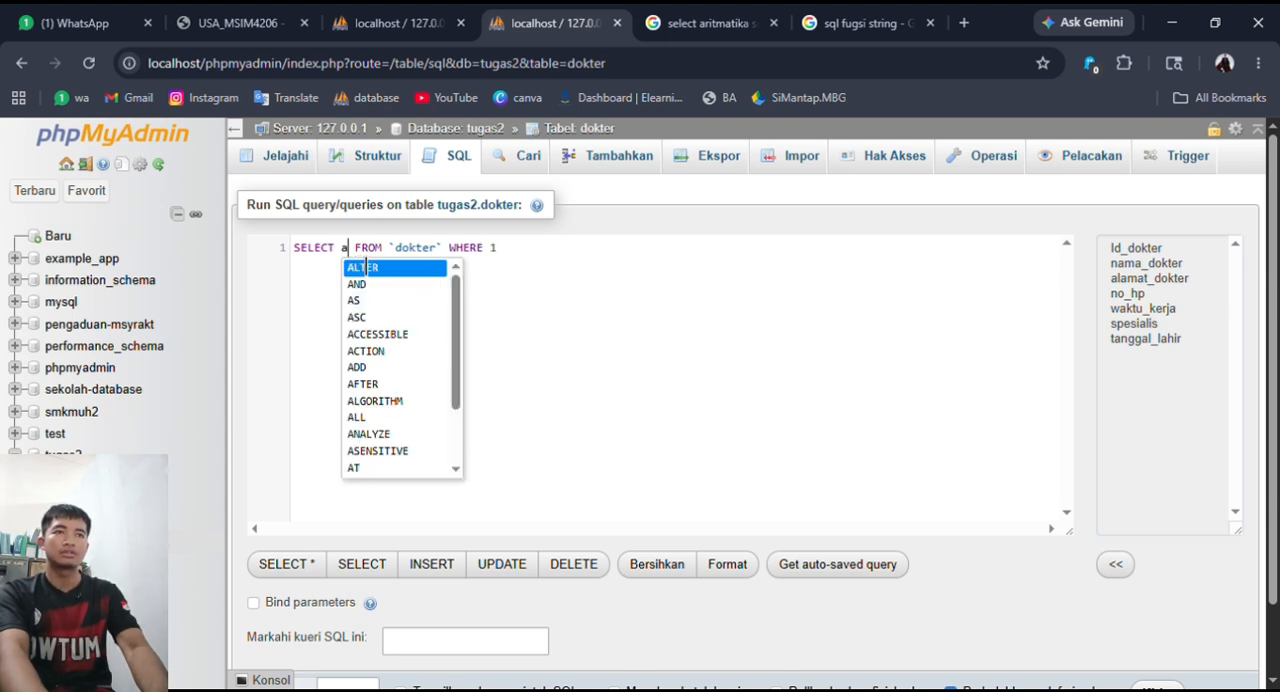
text(co)
- Look up the available SQL aggregate functions in the open Google results for string functions and arithmetic SELECTs
click(857, 22)
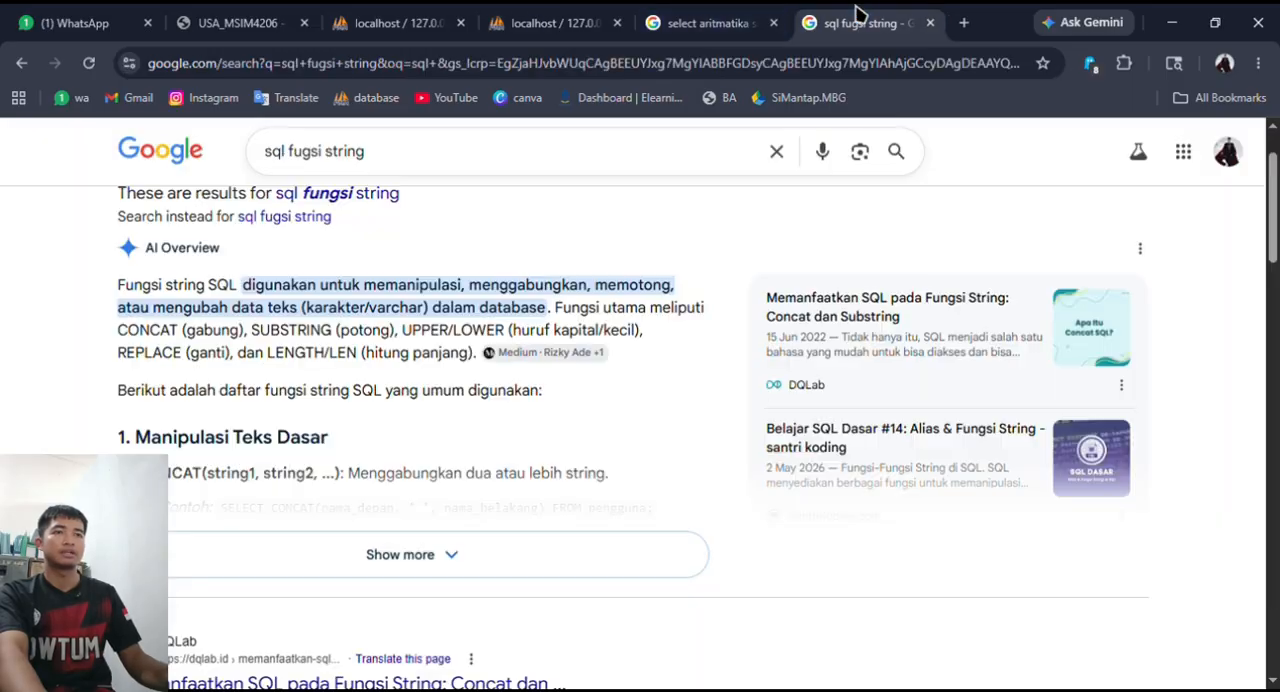
click(710, 22)
scroll(456, 369, down, 1)
scroll(460, 300, up, 7)
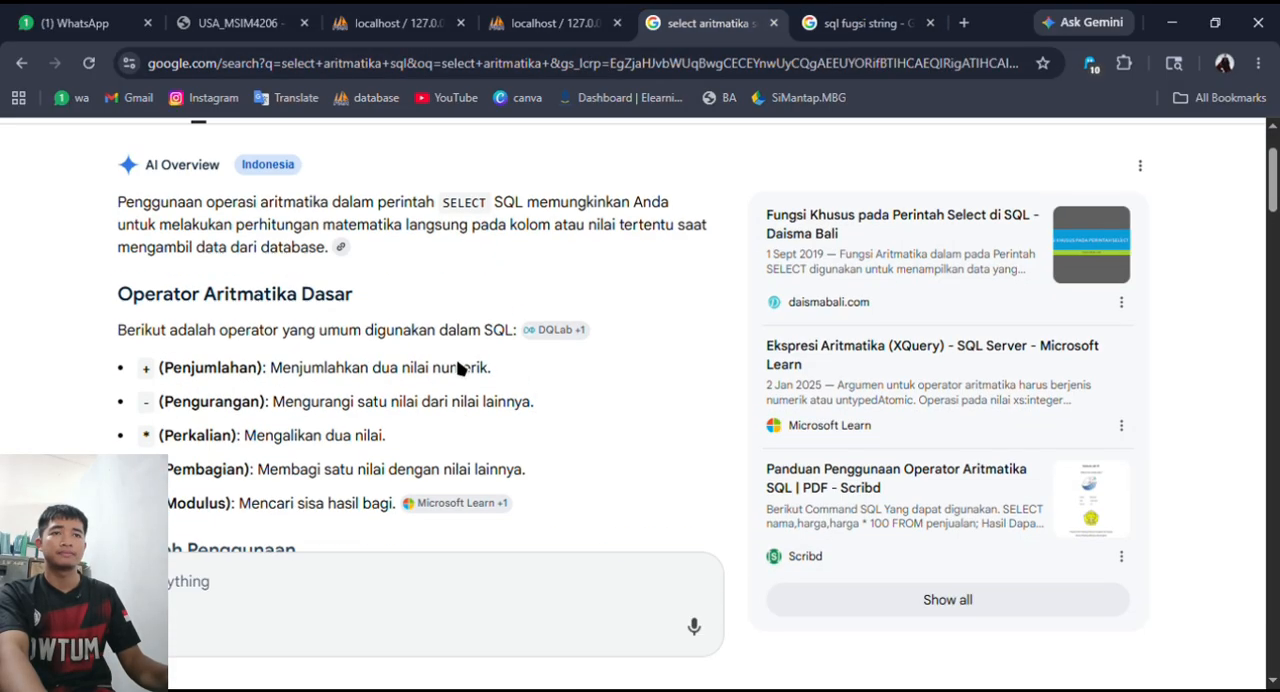
scroll(457, 366, down, 5)
scroll(440, 386, down, 8)
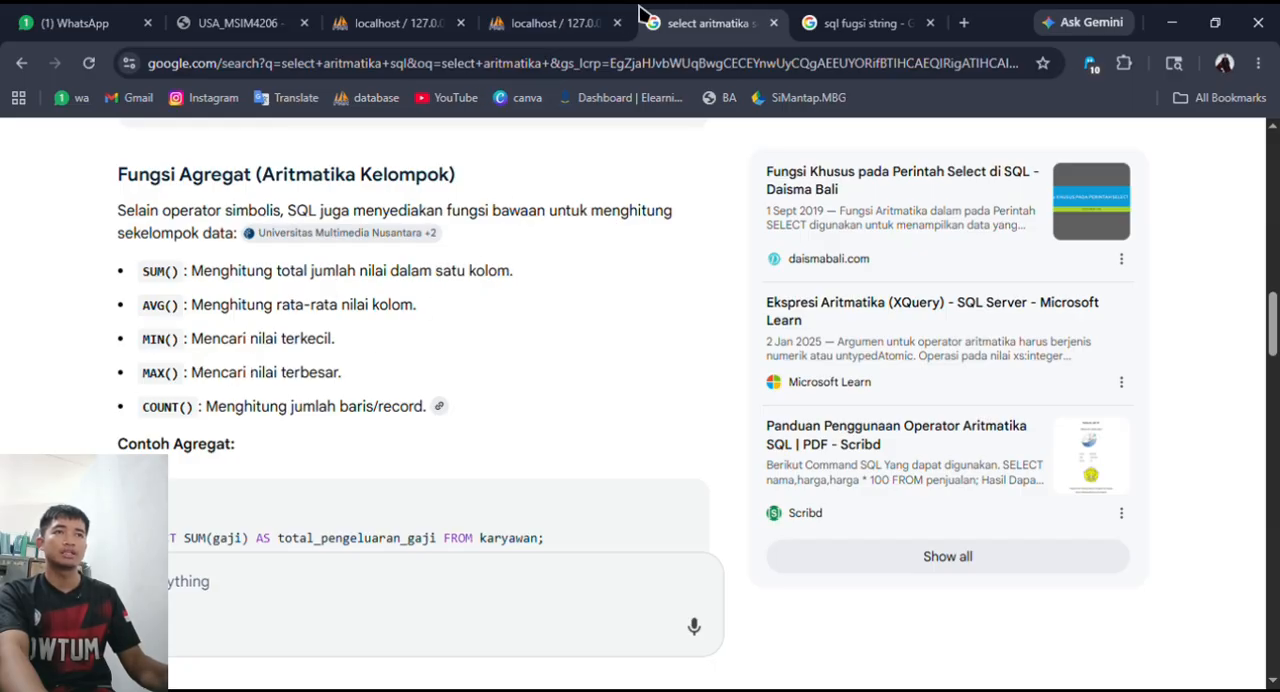
- Return to the dokter query and enter SUM(no_hp) as its SELECT expression, removing the 1 after WHERE
click(560, 18)
key(BackSpace)
key(BackSpace)
key(BackSpace)
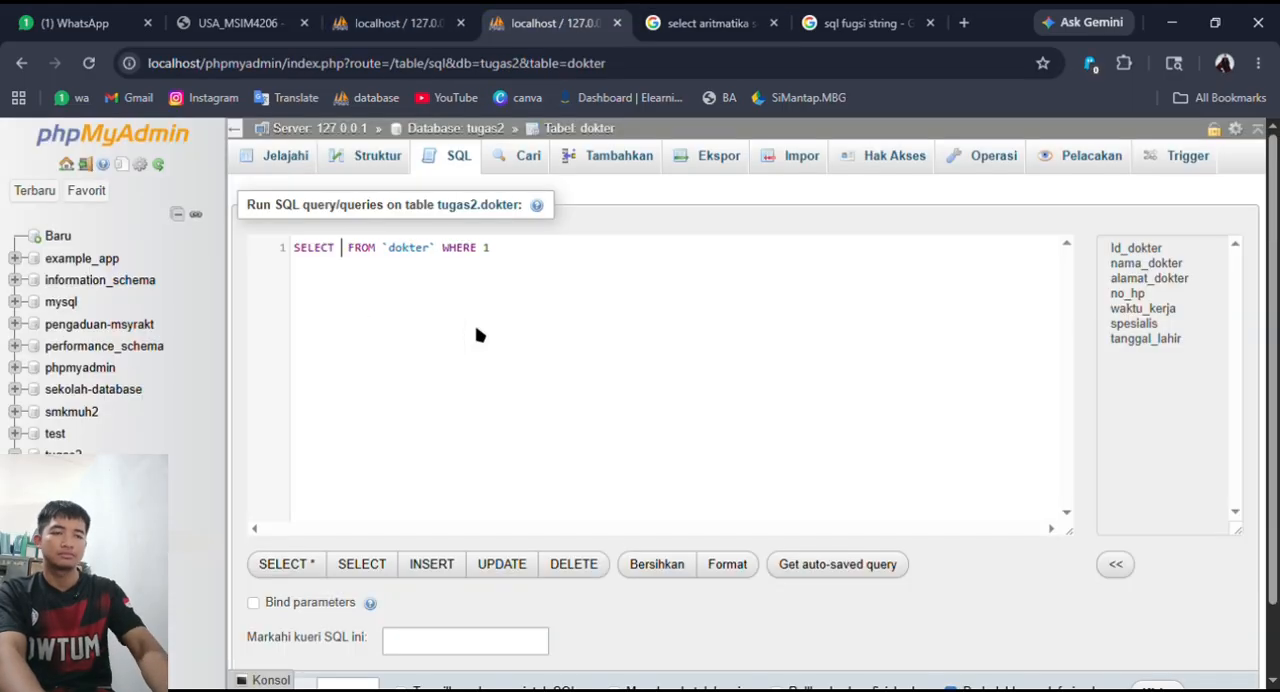
text(sum)
key(Return)
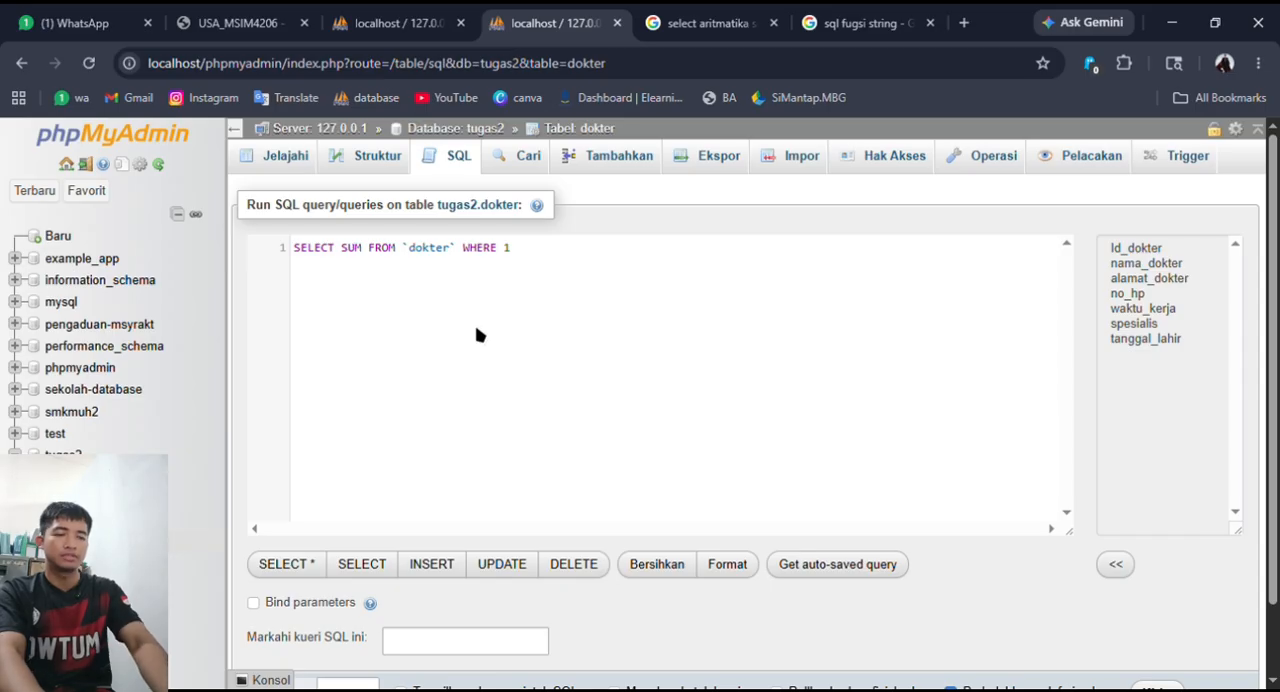
text(()
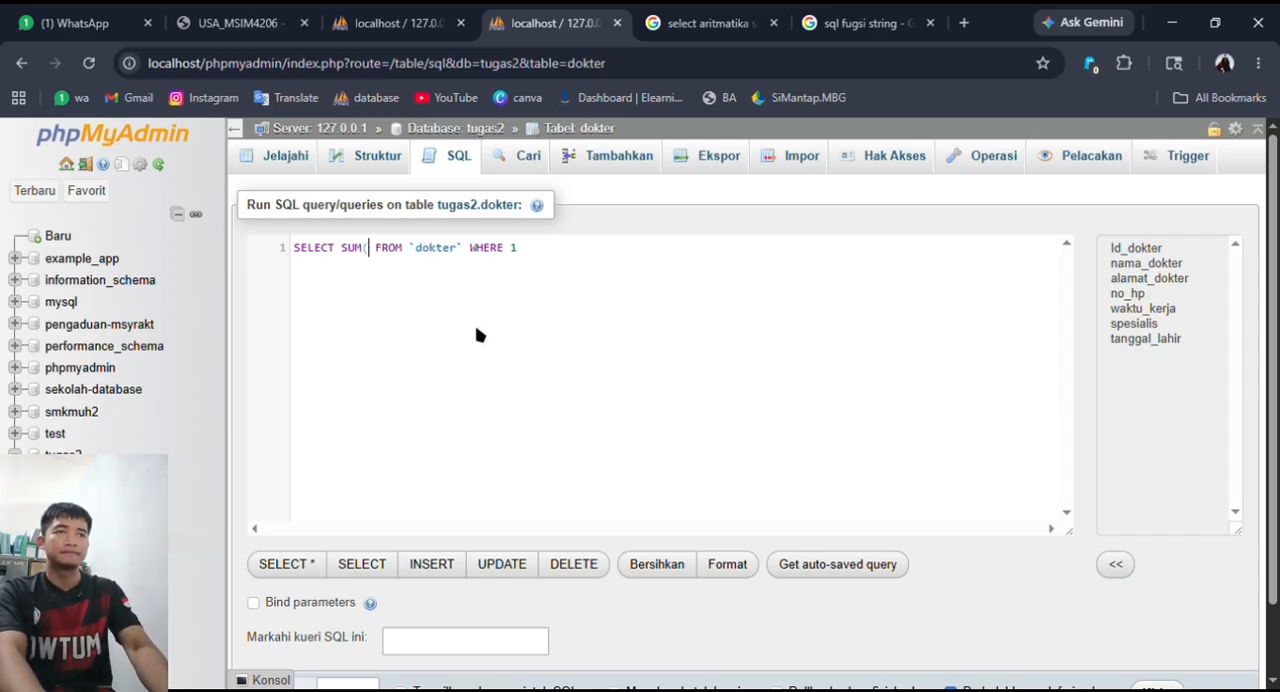
key(BackSpace)
text(()
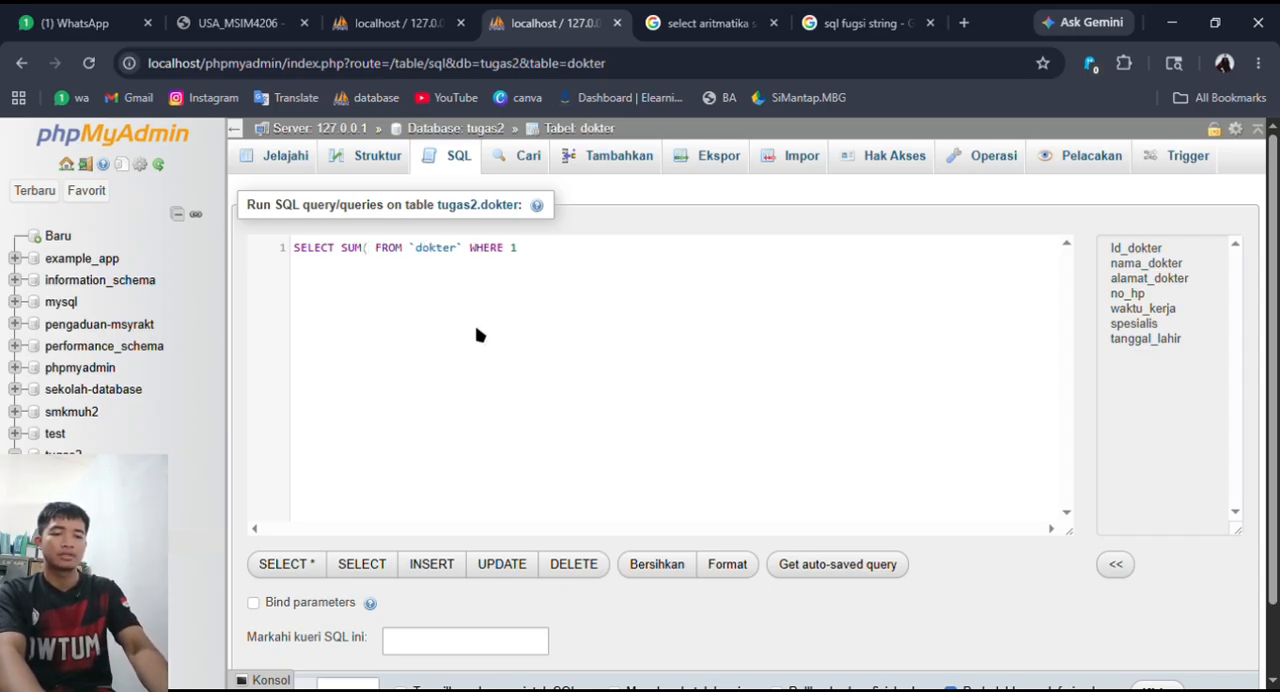
text(n)
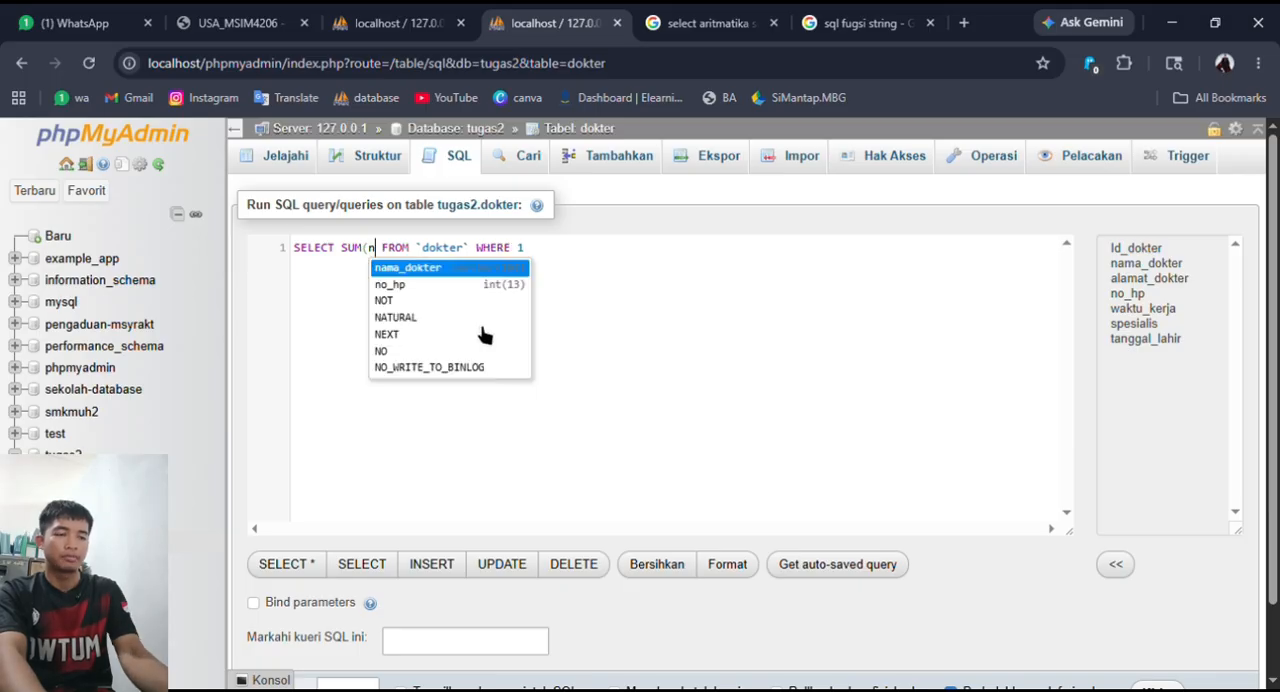
key(Down)
key(Return)
text())
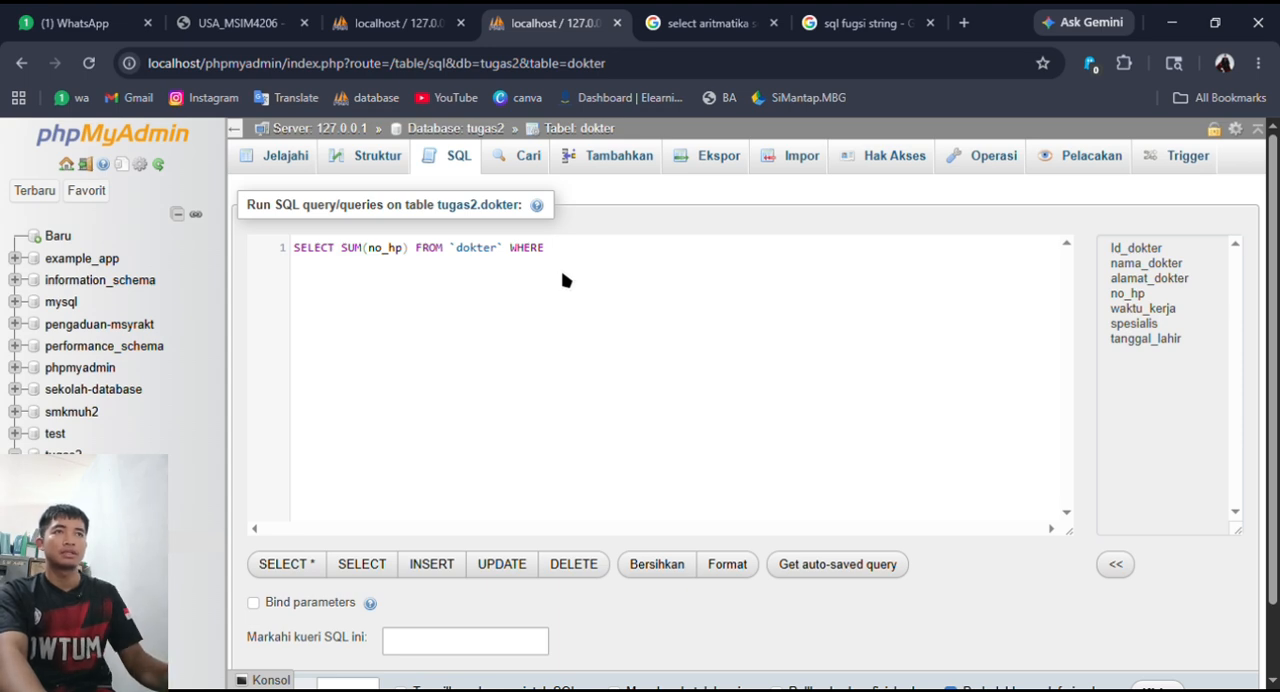
- Browse the dokter table's records in the first phpMyAdmin browser tab and return to the SUM query
click(300, 20)
click(388, 20)
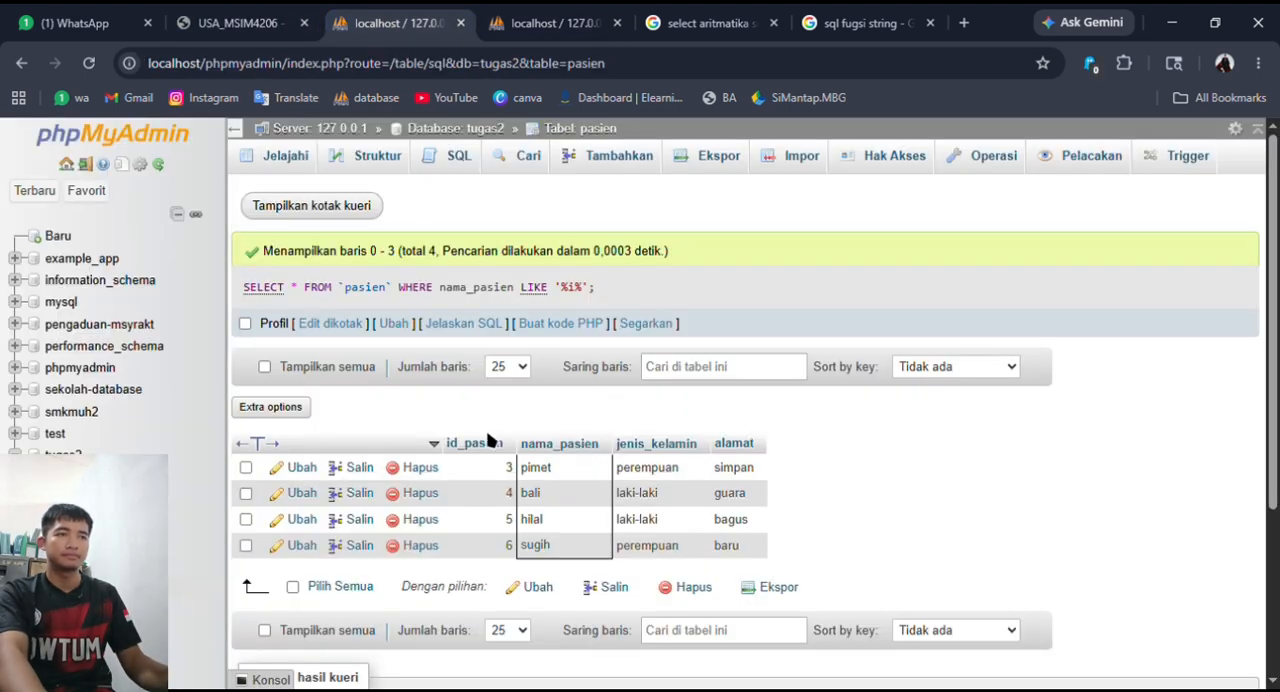
click(170, 563)
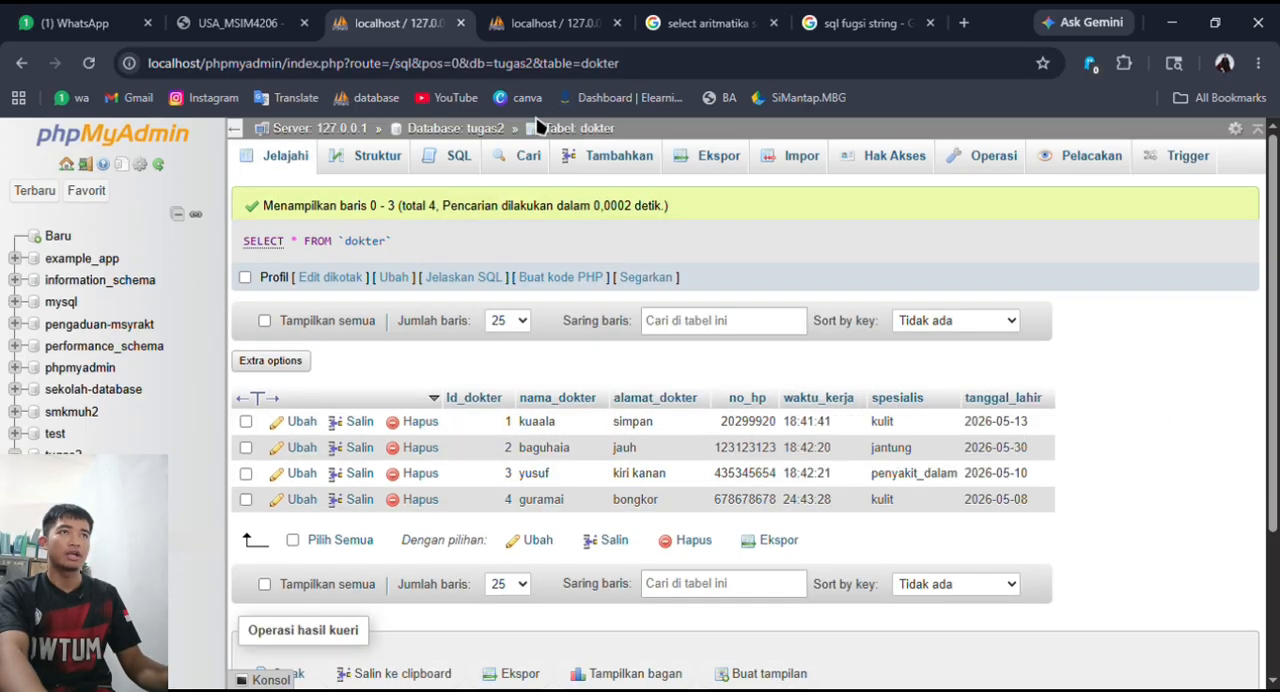
click(553, 22)
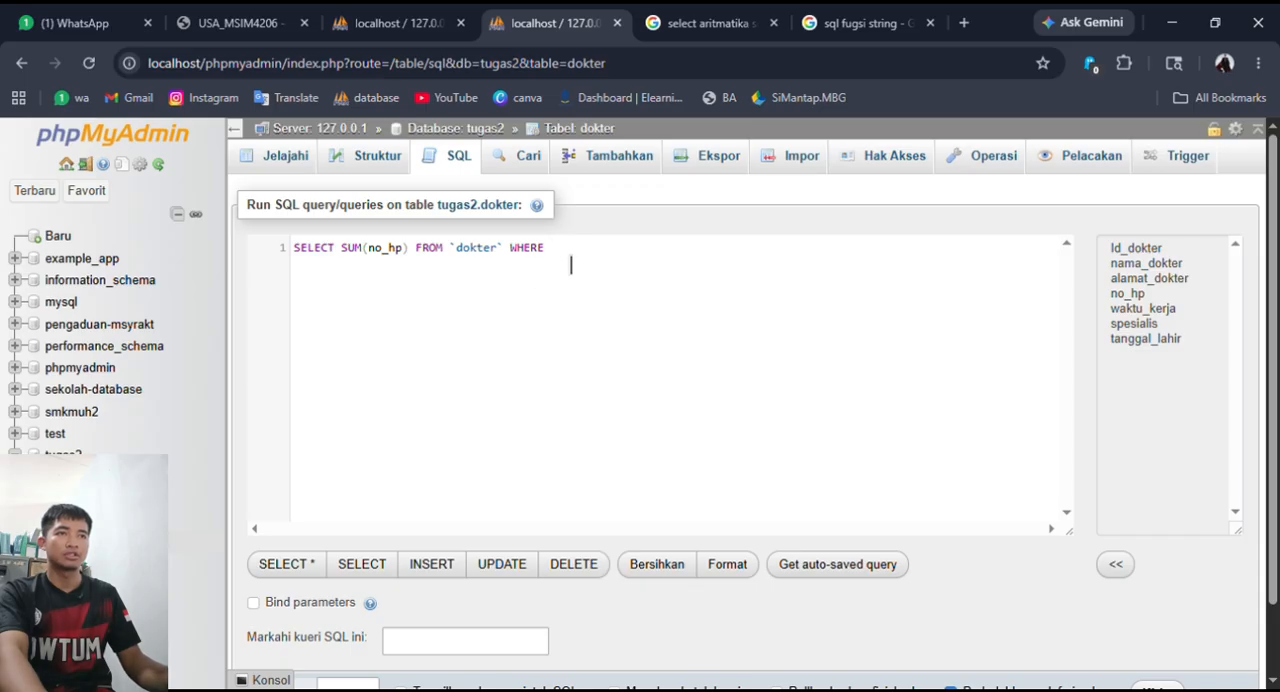
- Replace the WHERE clause of the SUM query with GROUP BY spesialis and run it
drag(571, 266, 526, 265)
text(GROUP )
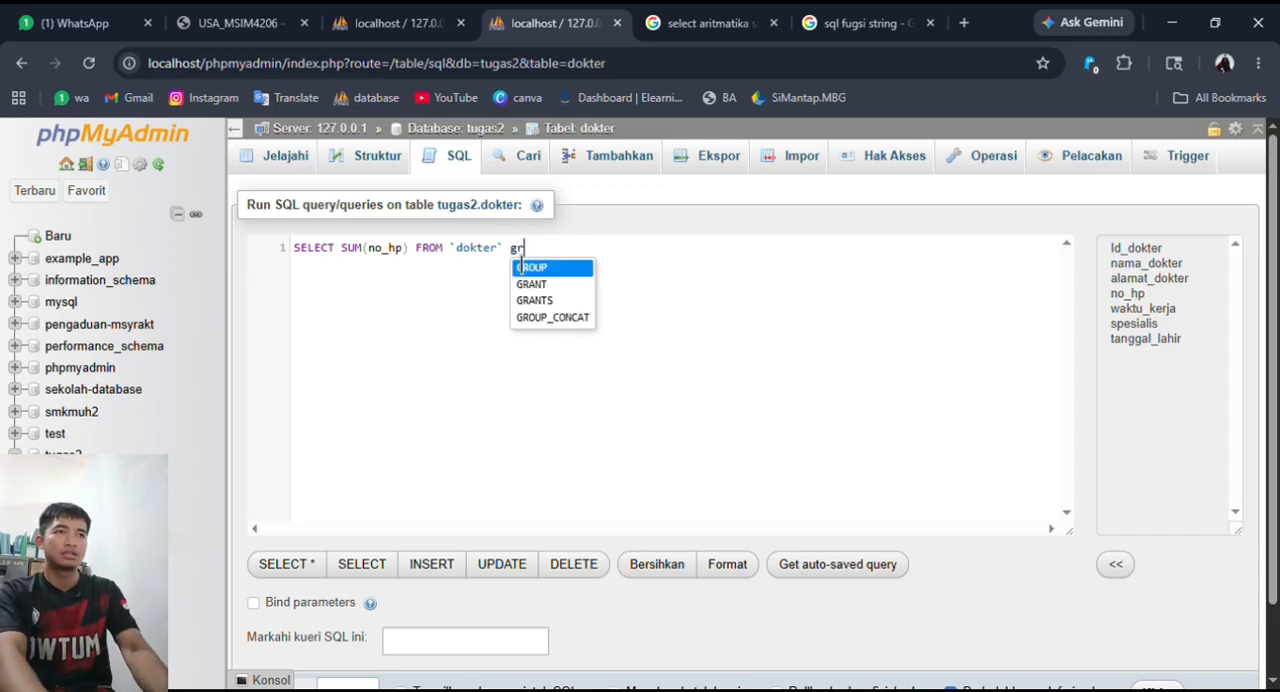
text(By)
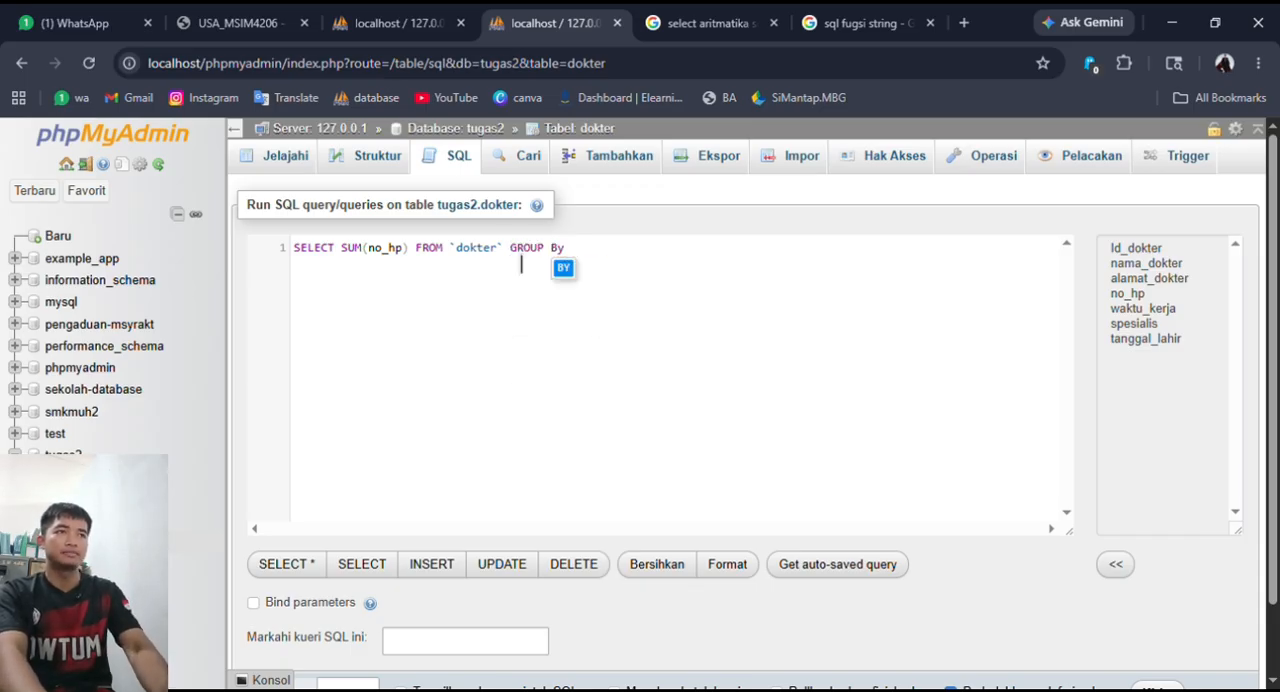
key(Return)
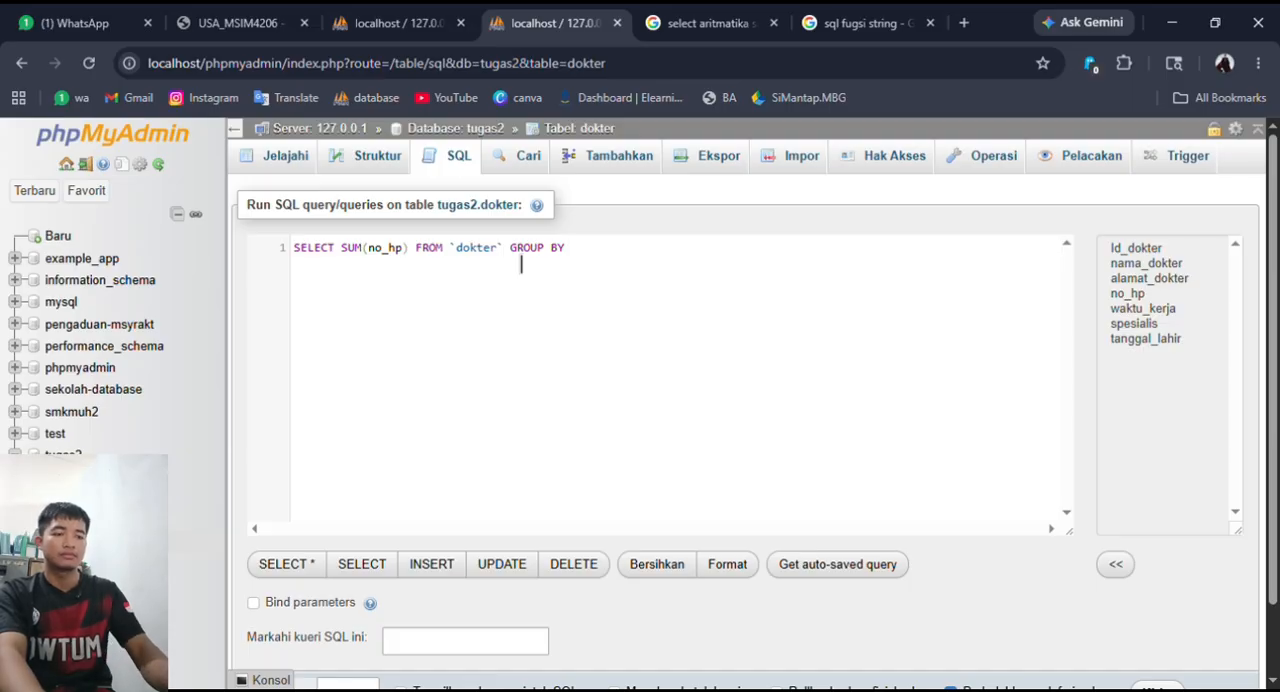
text(s)
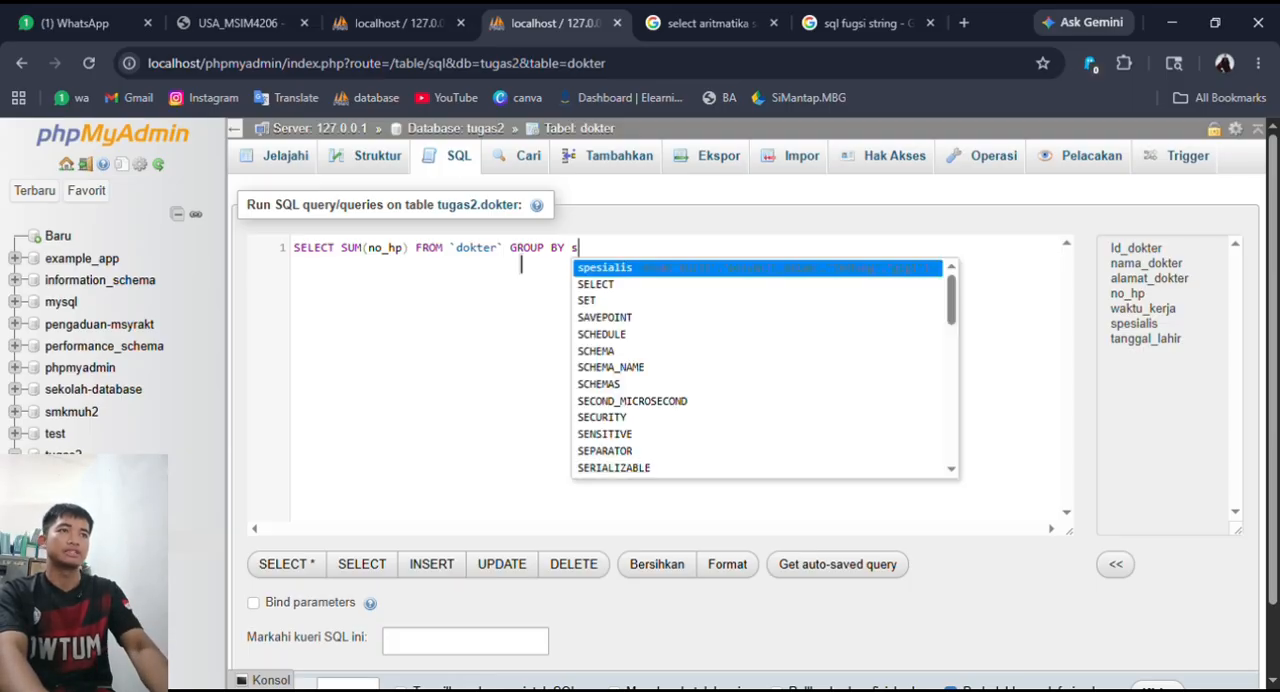
key(Return)
scroll(857, 392, down, 1)
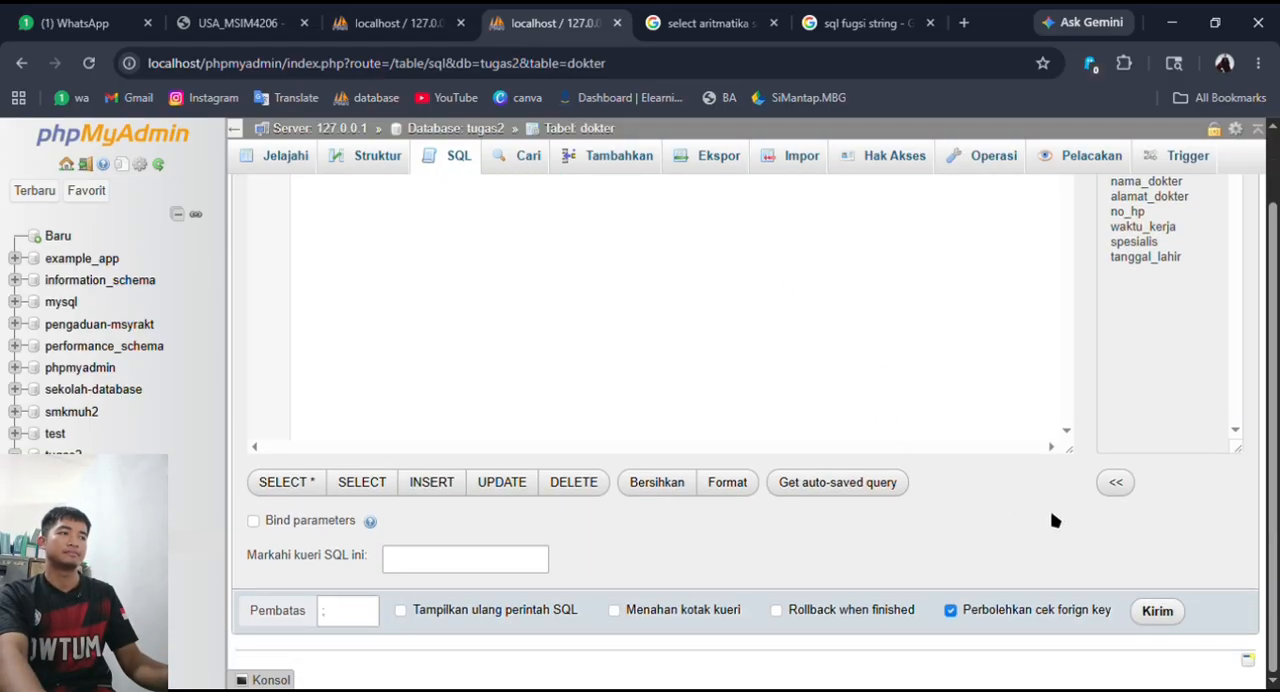
click(1157, 611)
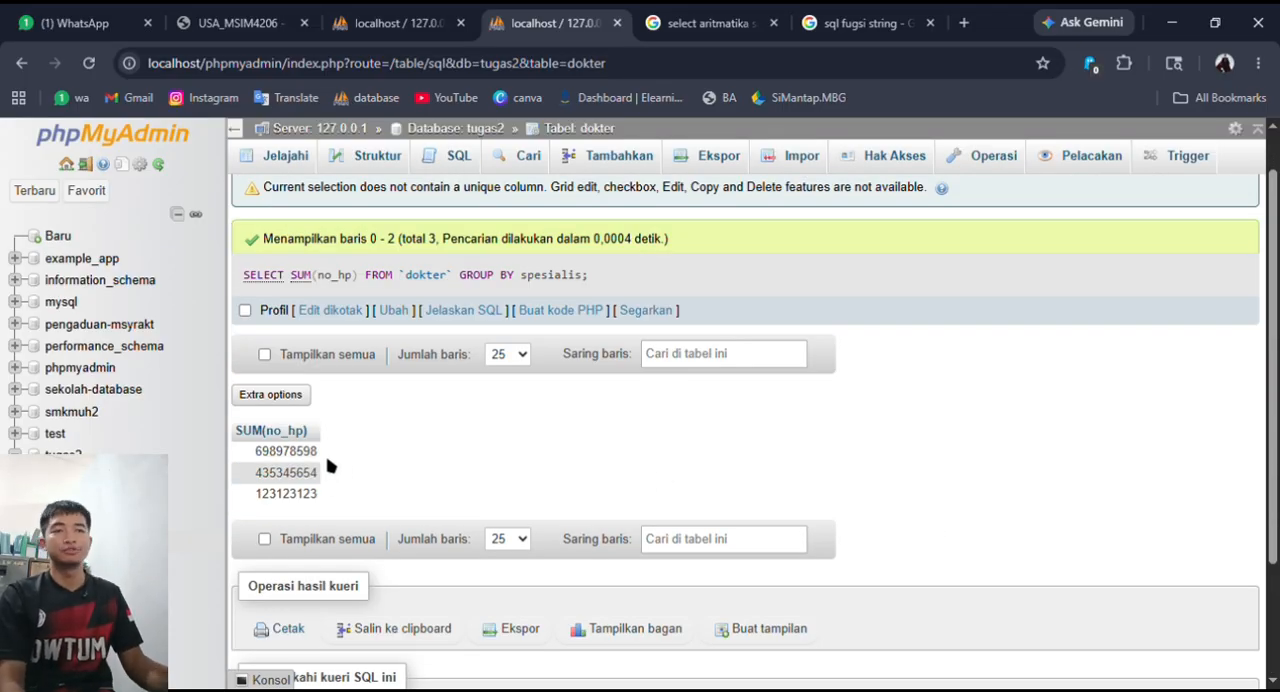
- Copy the executed SUM query into a new SQL query on dokter, replacing the default statement
scroll(348, 448, up, 1)
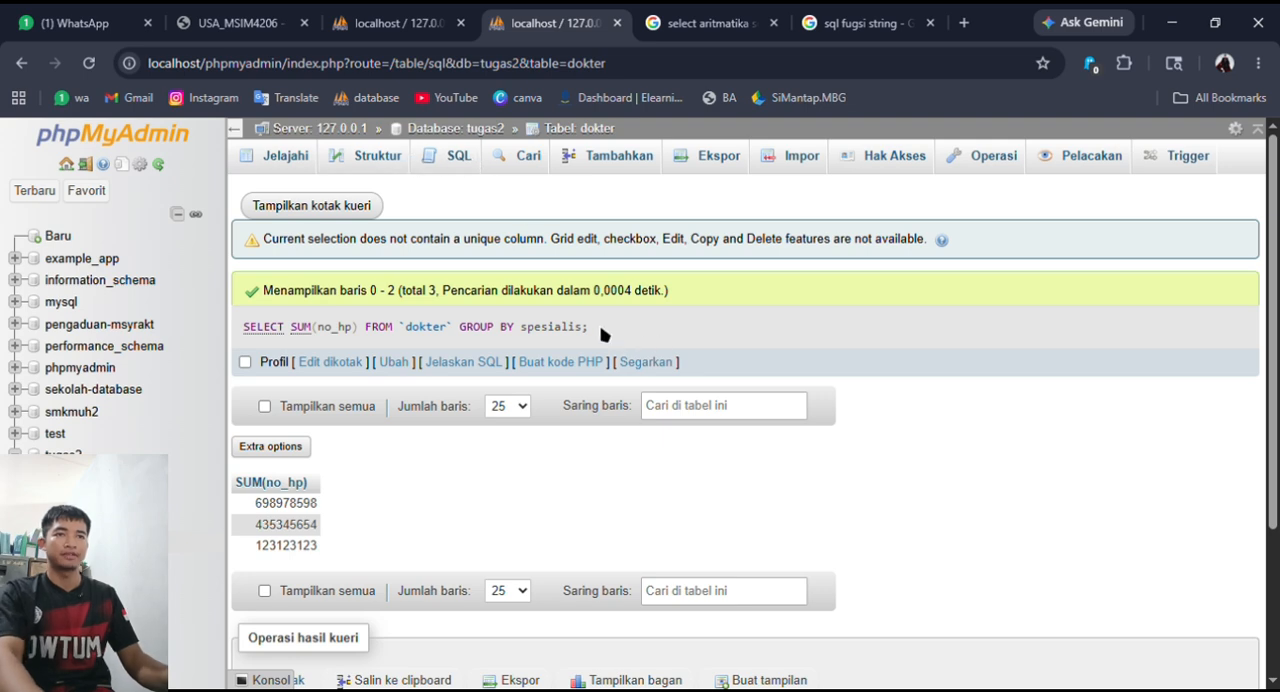
drag(603, 334, 240, 352)
key(ctrl+c)
click(463, 166)
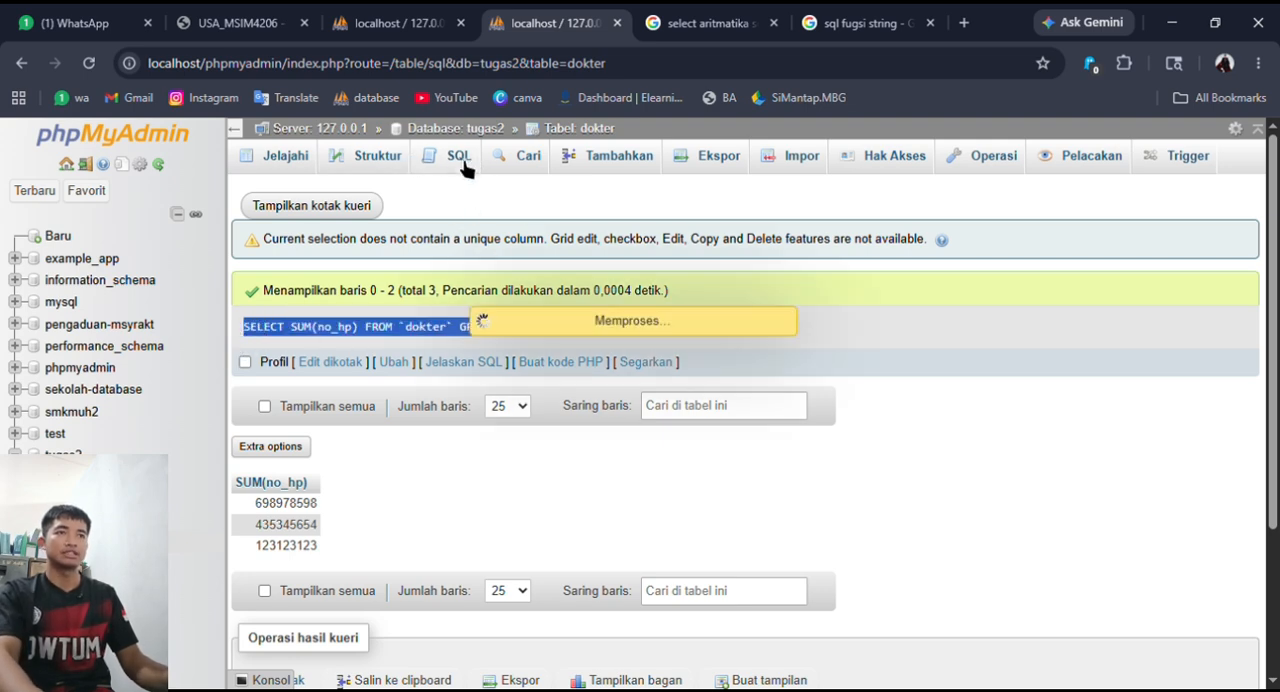
click(309, 252)
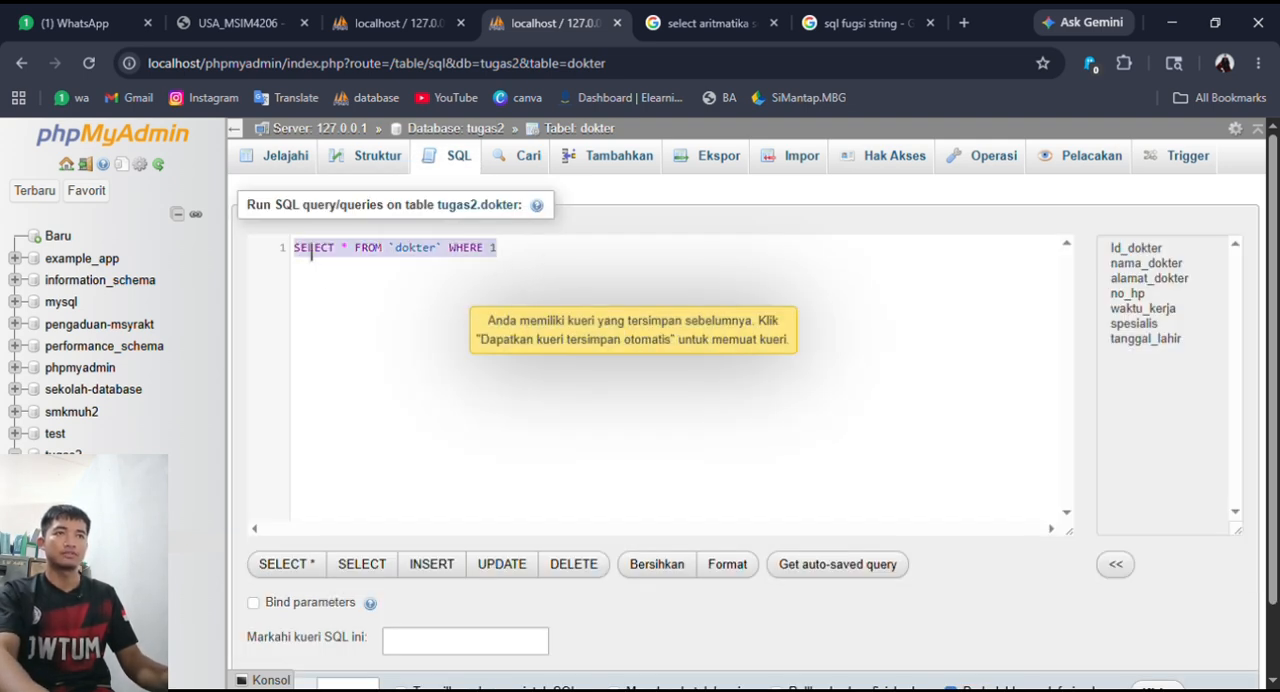
key(ctrl+v)
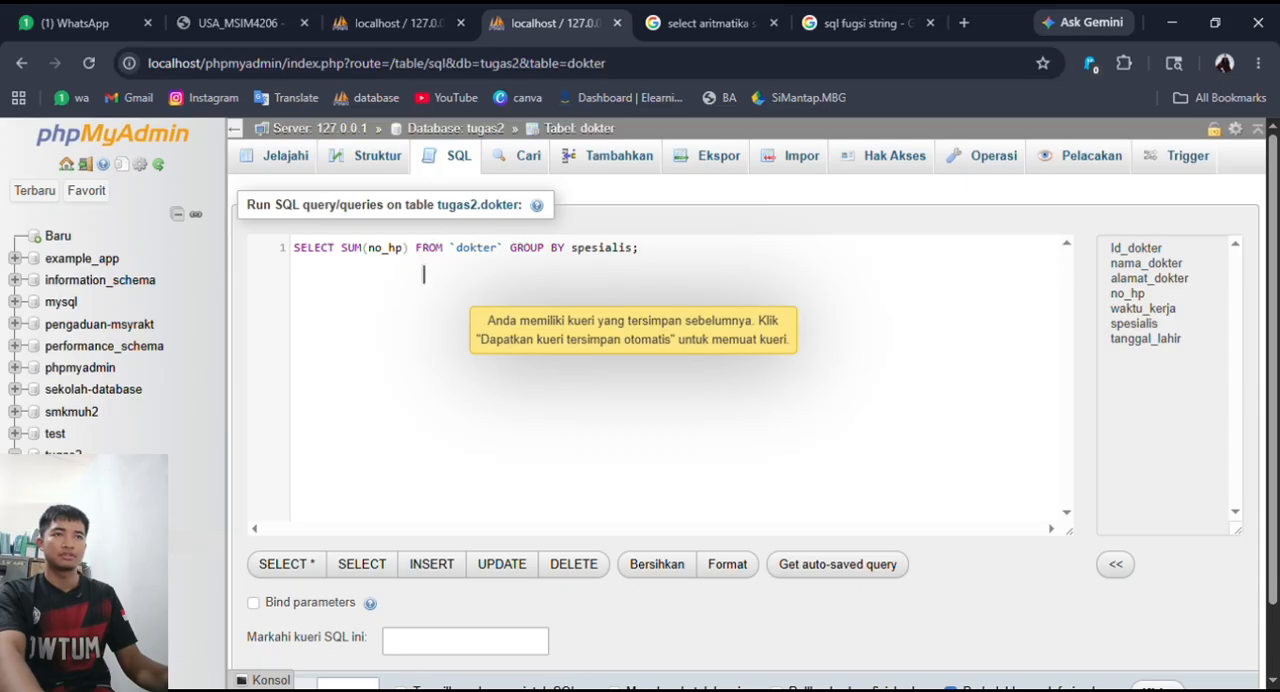
- Add spesialis as a second selected column after SUM(no_hp) and run the grouped query
click(420, 265)
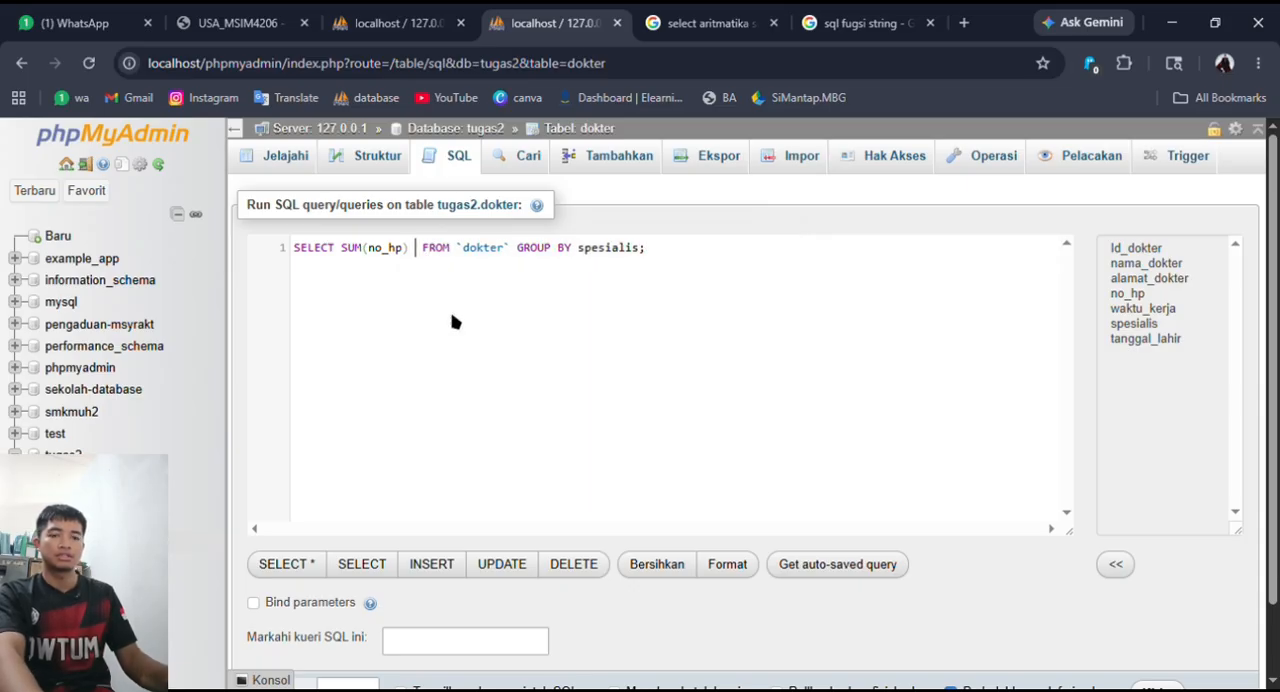
text(sp)
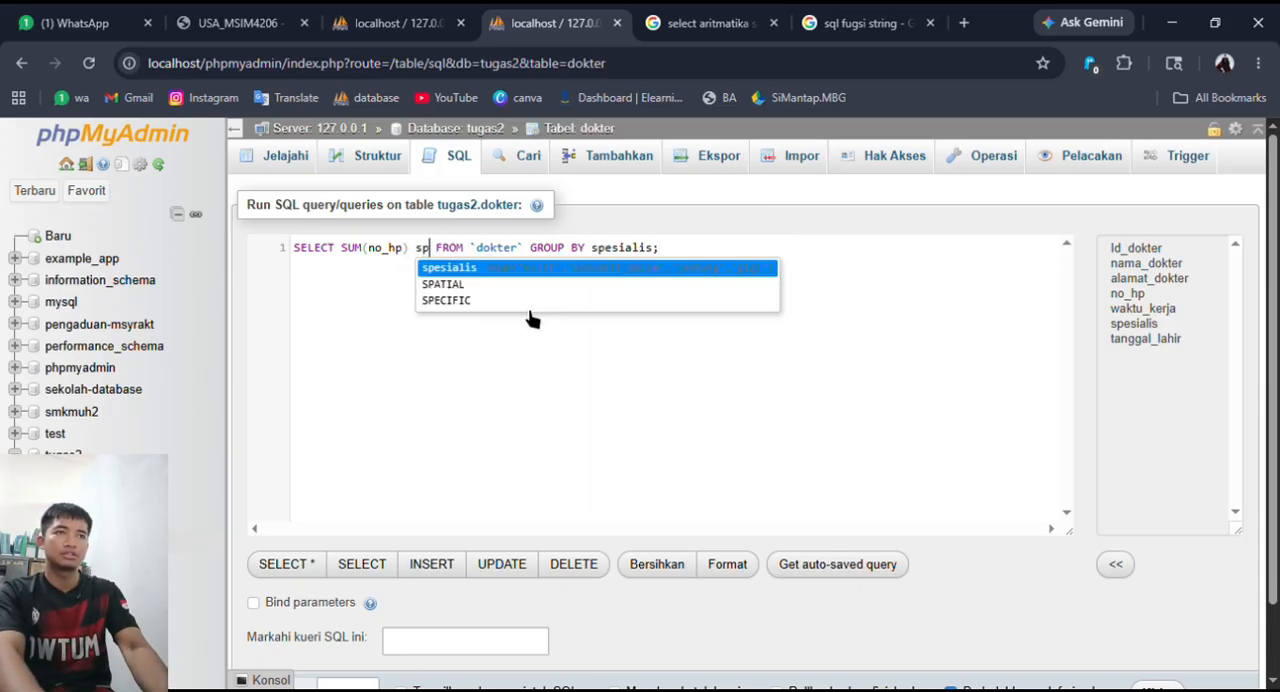
key(Return)
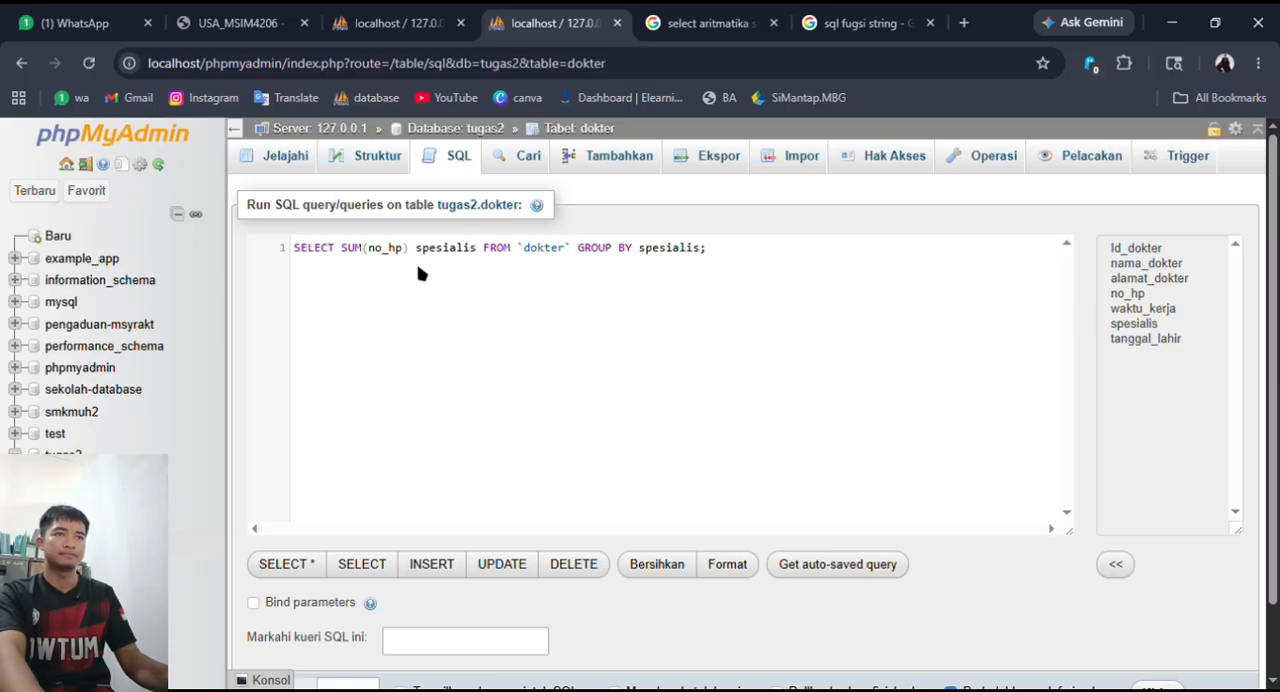
text(,)
scroll(728, 369, down, 2)
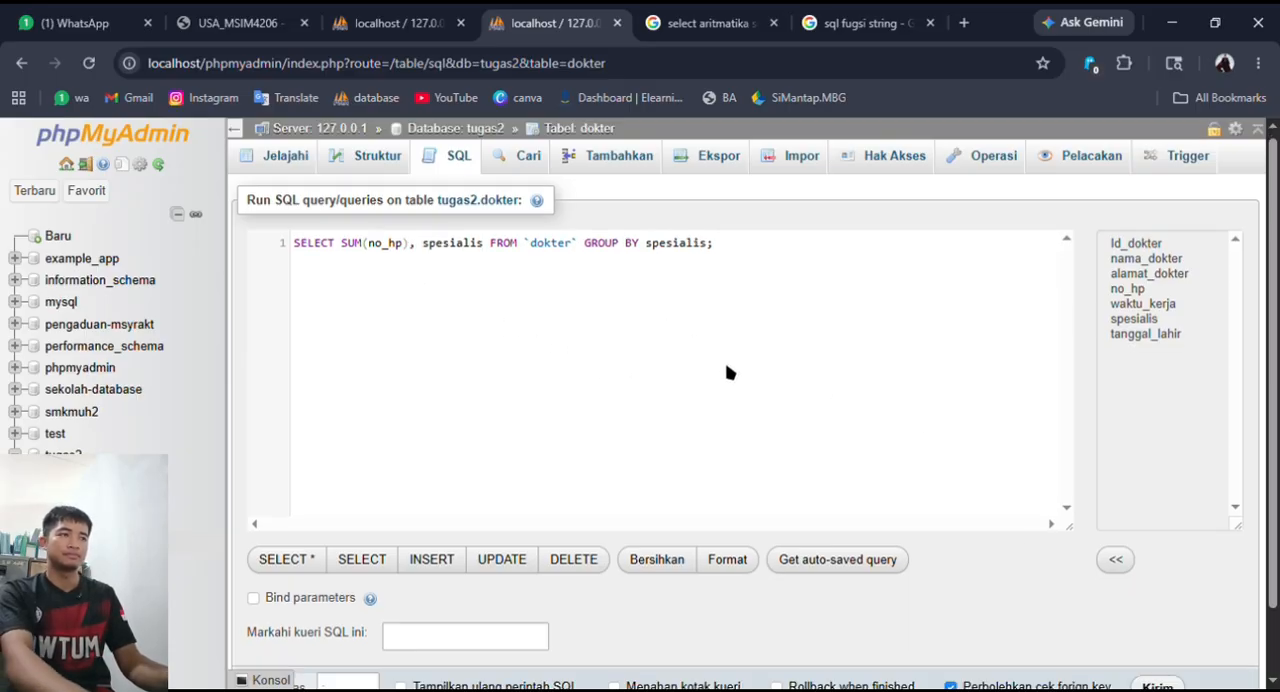
click(1157, 611)
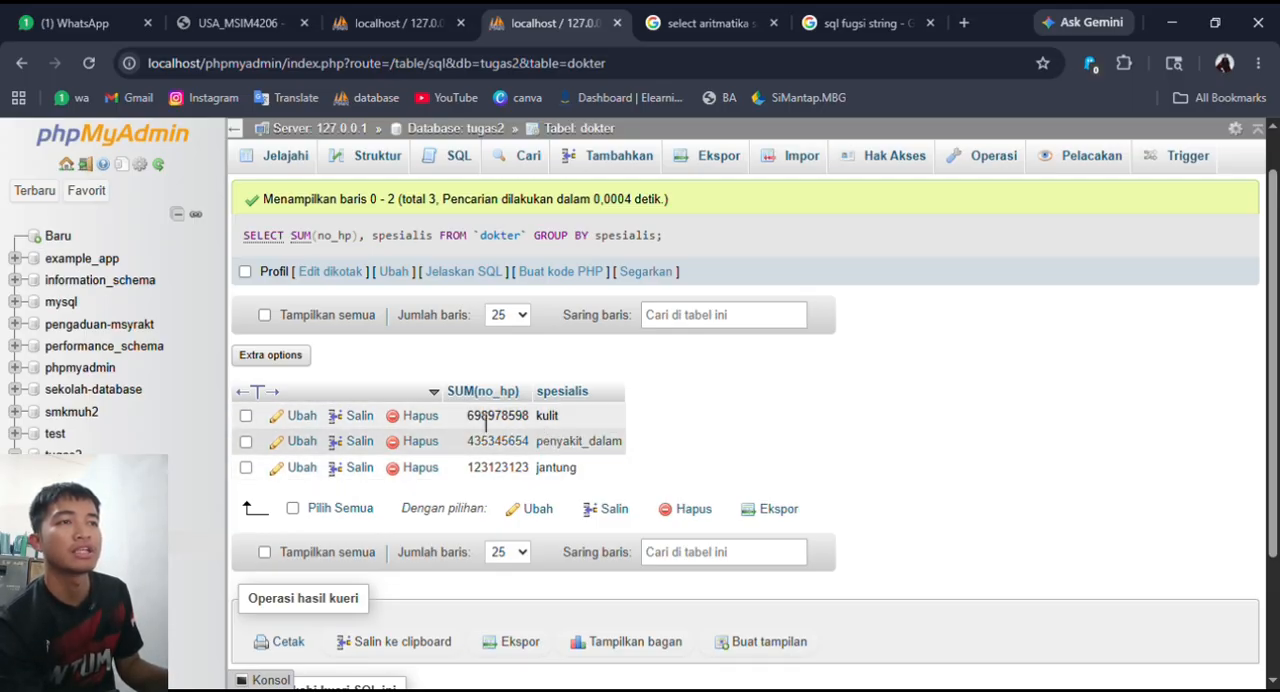
scroll(795, 451, up, 1)
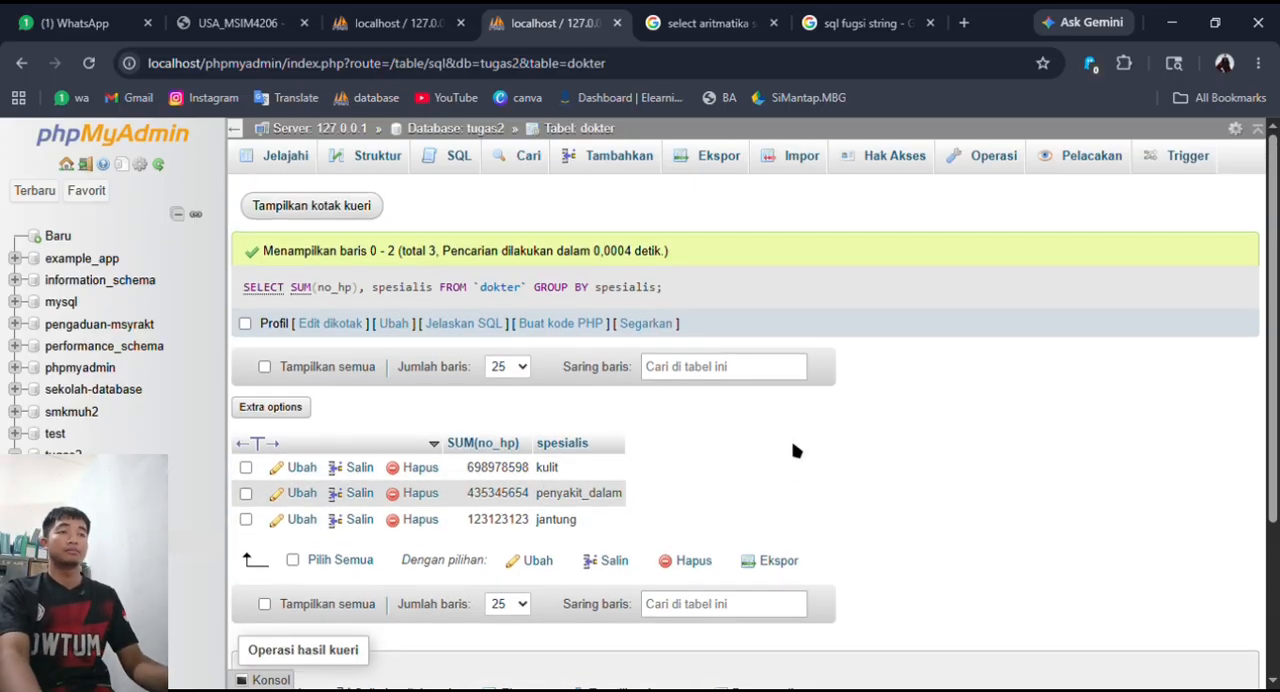
key(alt+Tab)
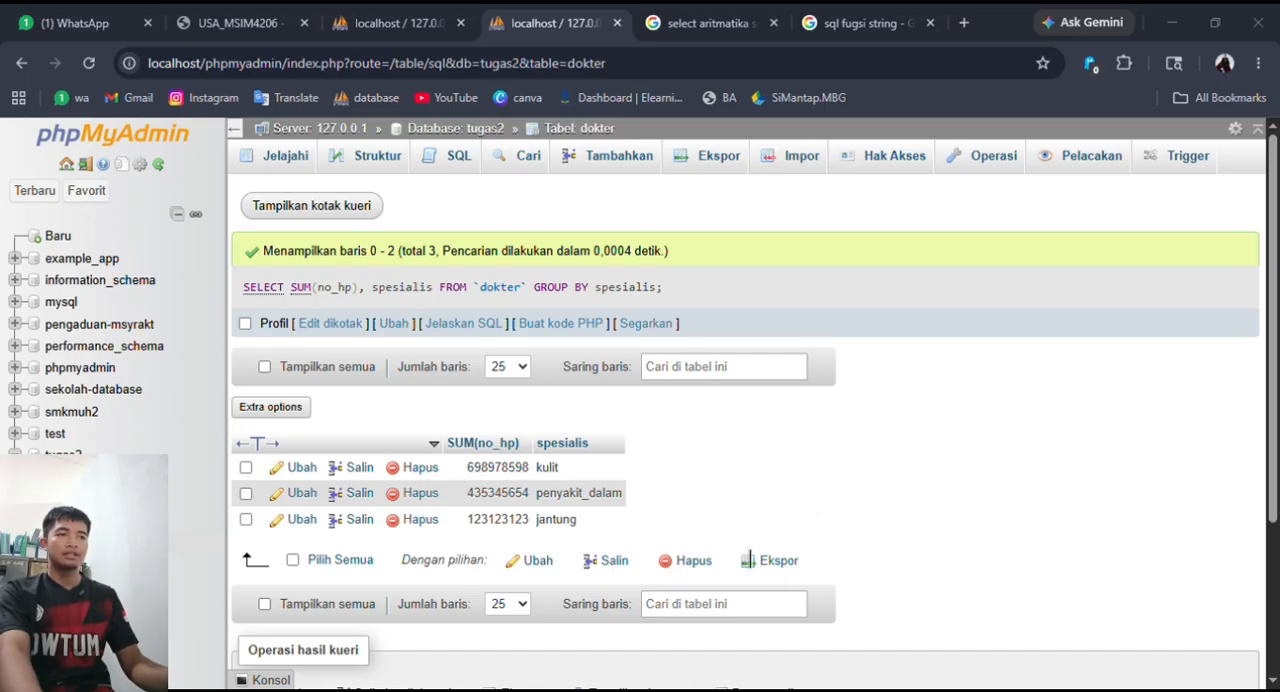
key(alt+Tab)
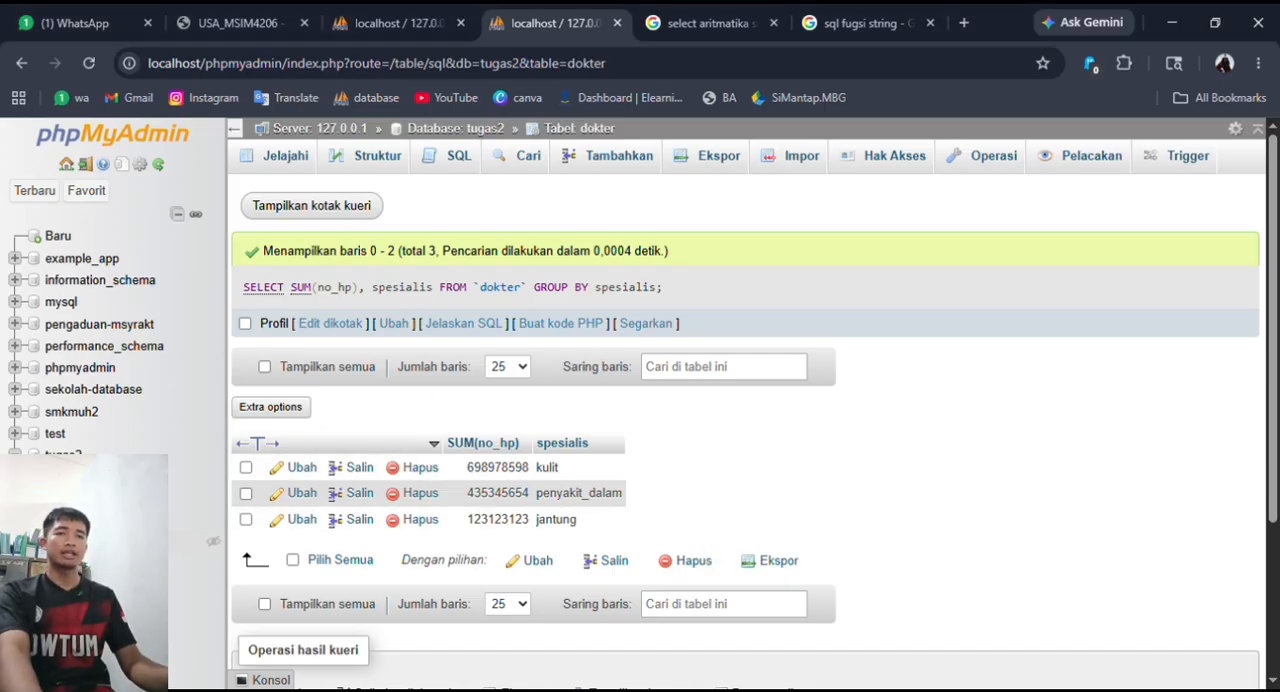
- Browse the dokter table, start a new SQL query on it and replace the default statement with the UPDATE template
click(88, 541)
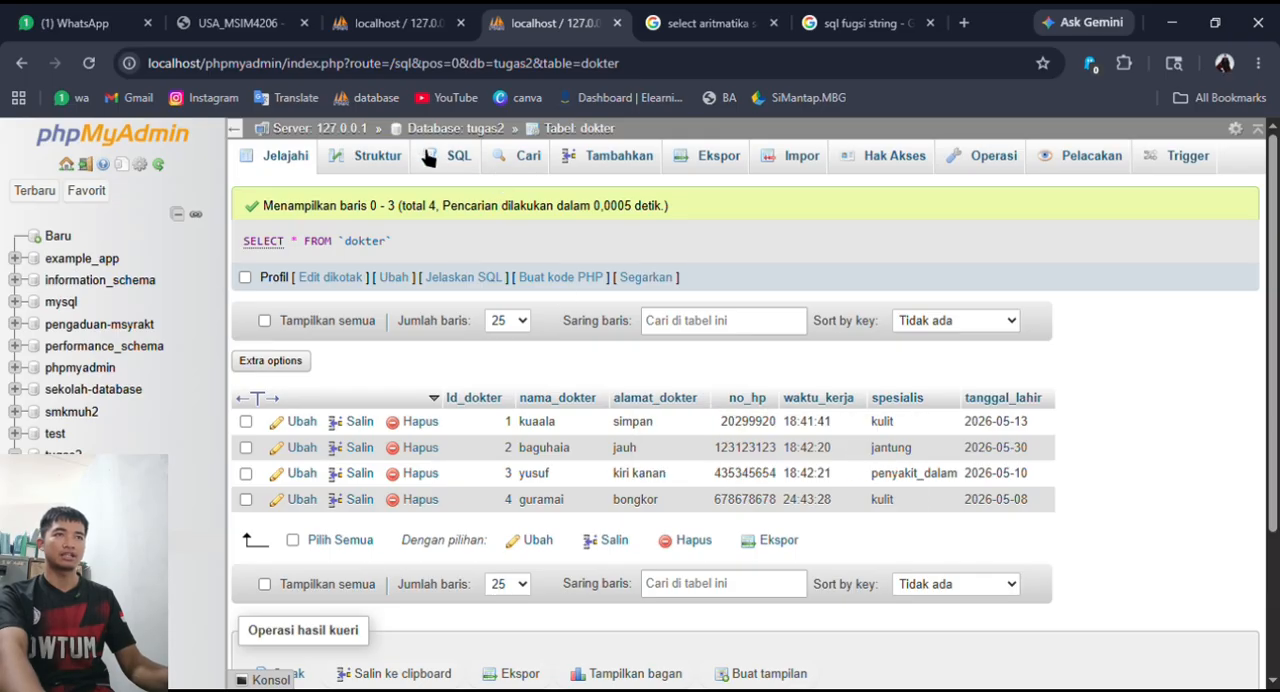
click(470, 163)
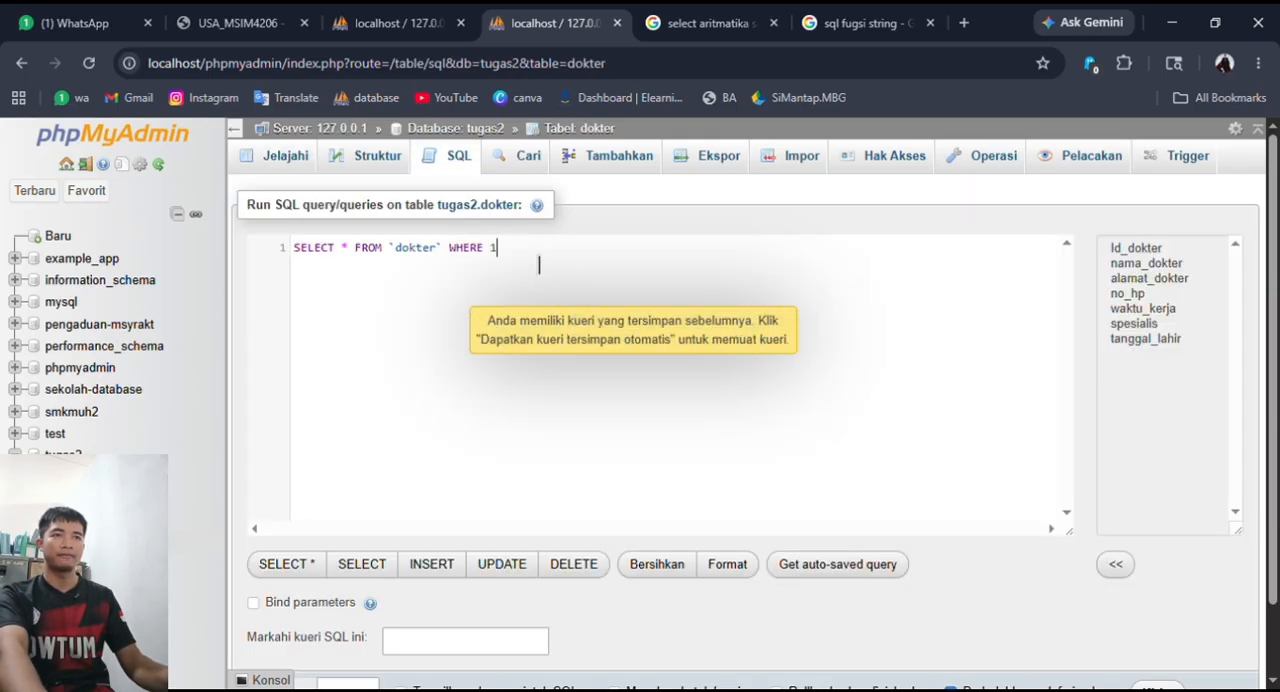
drag(536, 252, 278, 260)
click(502, 564)
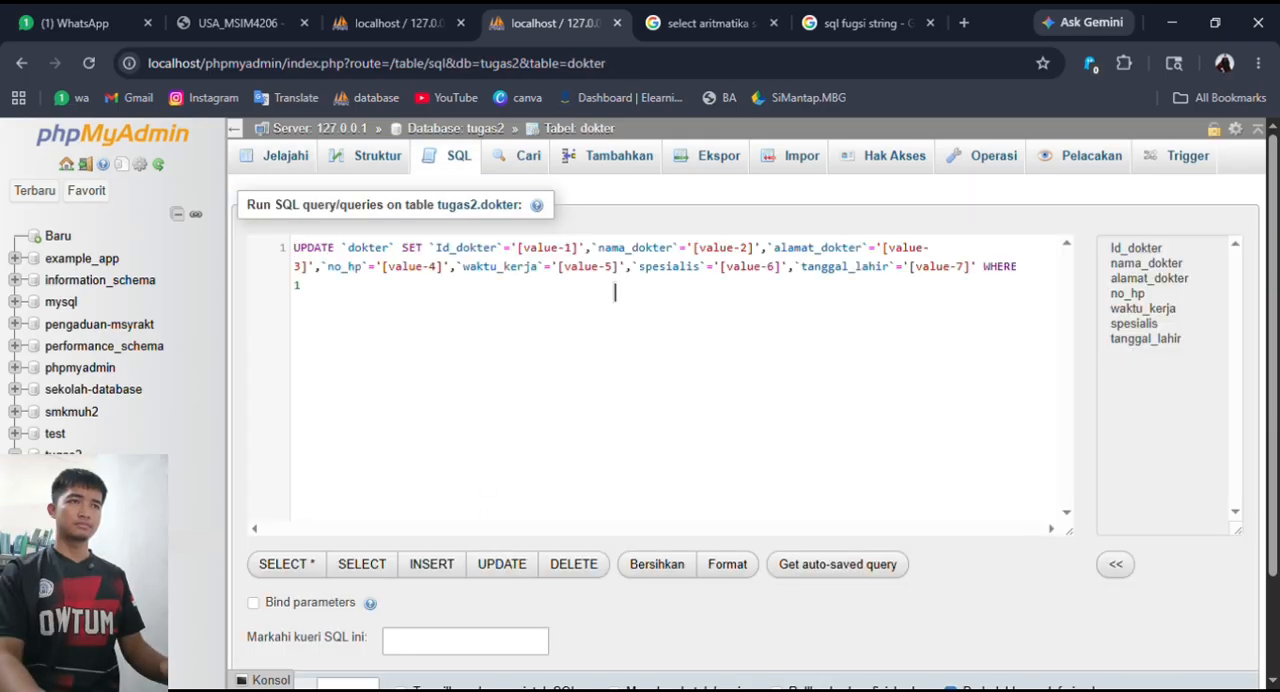
- Fill the UPDATE template's placeholders with 1 for Id_dokter, the doctor's name for nama_dokter and the doctor's address for alamat_dokter
drag(581, 248, 517, 248)
text(1)
drag(692, 248, 638, 248)
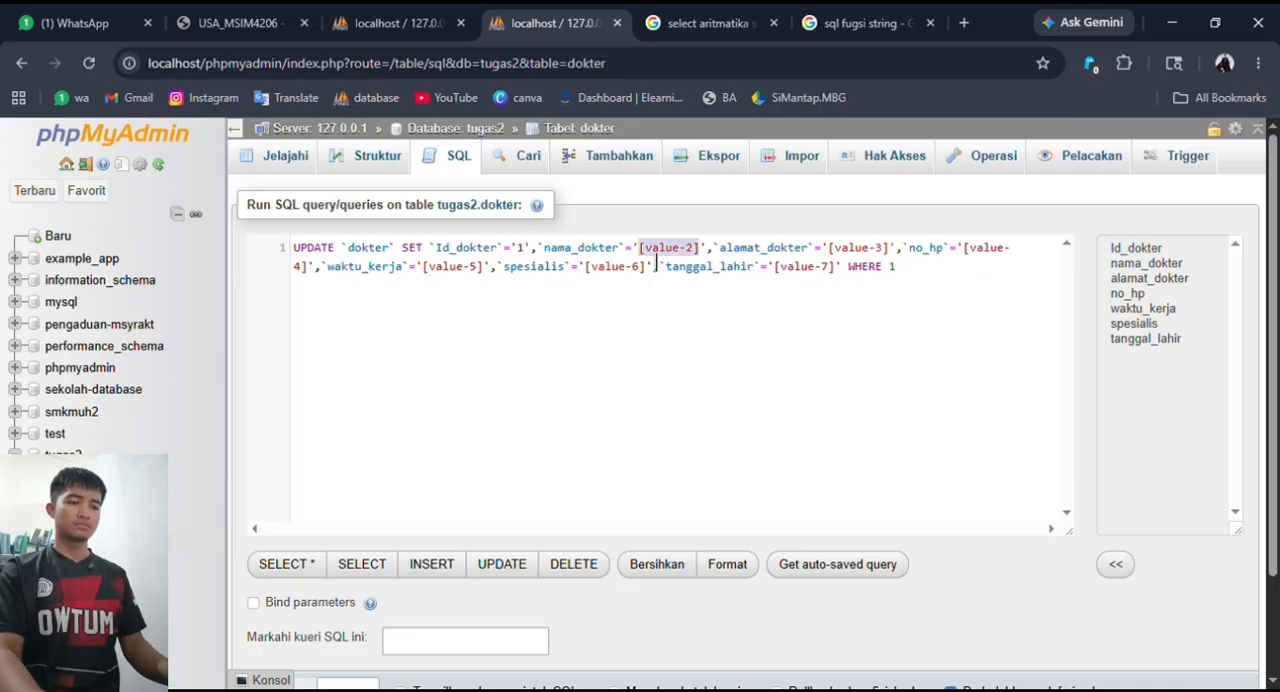
text(kuala)
drag(866, 248, 801, 248)
text(jauhiihi)
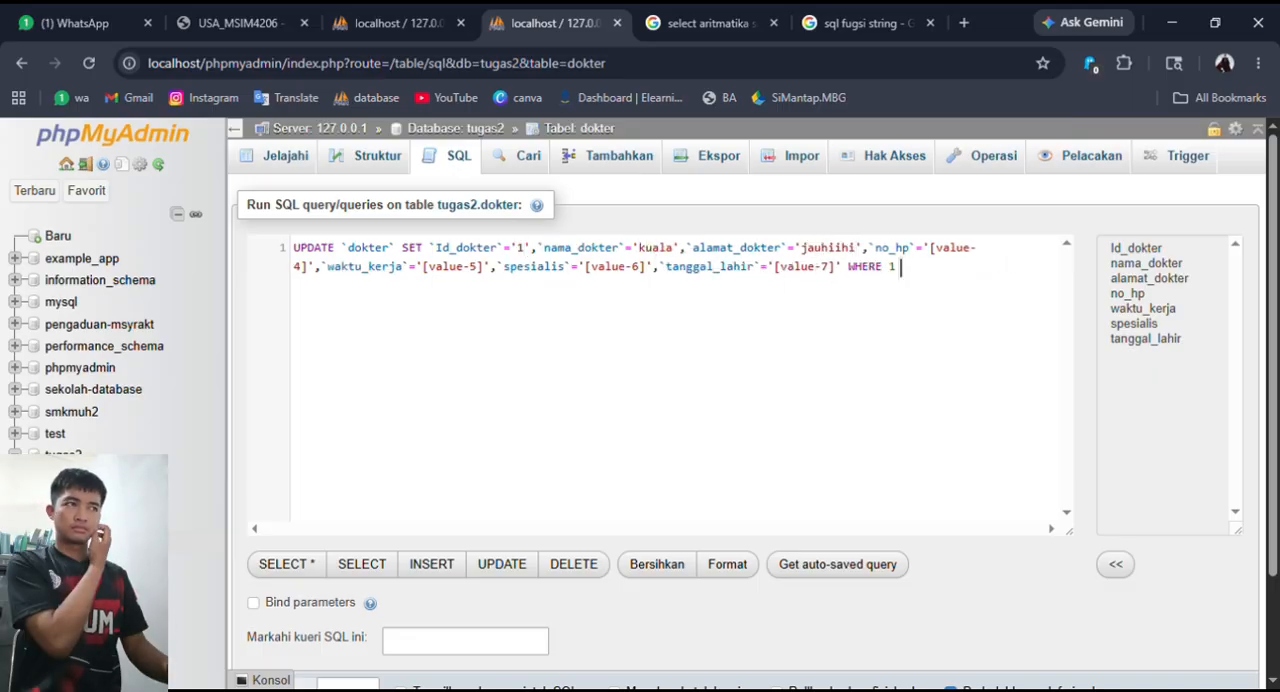
- Fill the UPDATE placeholders with the doctor's phone number for no_hp, 15:00:00 for waktu_kerja and jantung for spesialis
drag(308, 267, 932, 251)
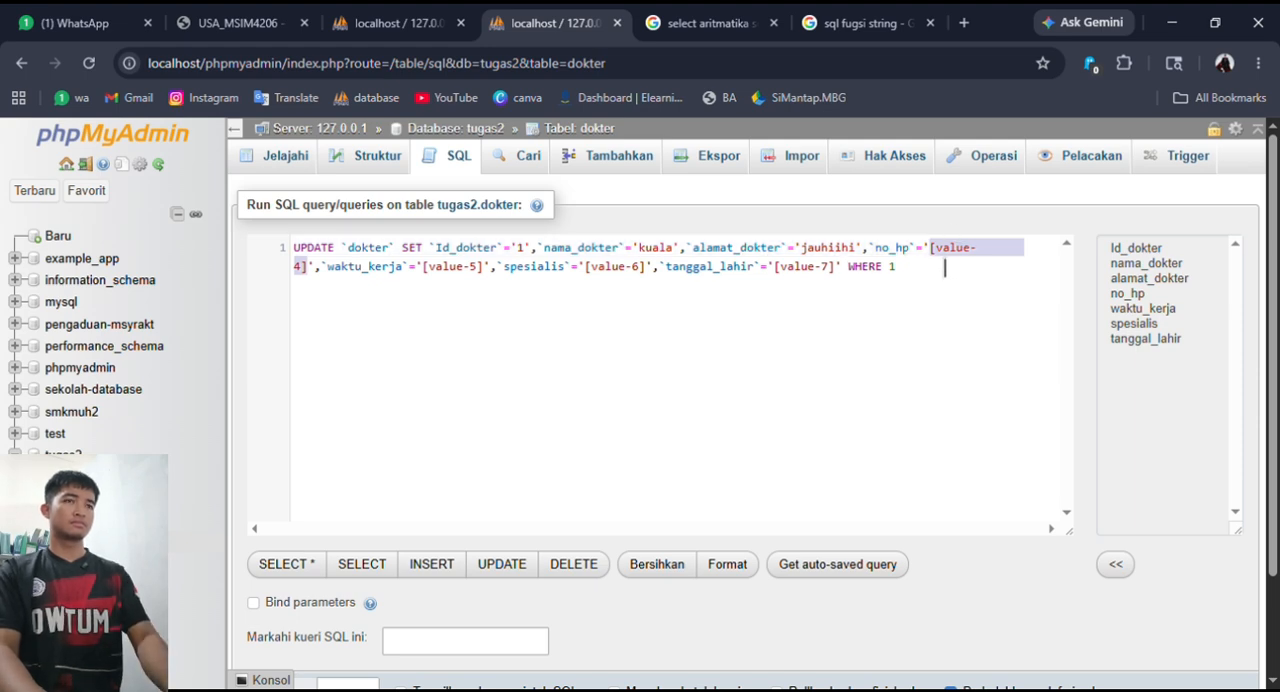
key(BackSpace)
text(09887789)
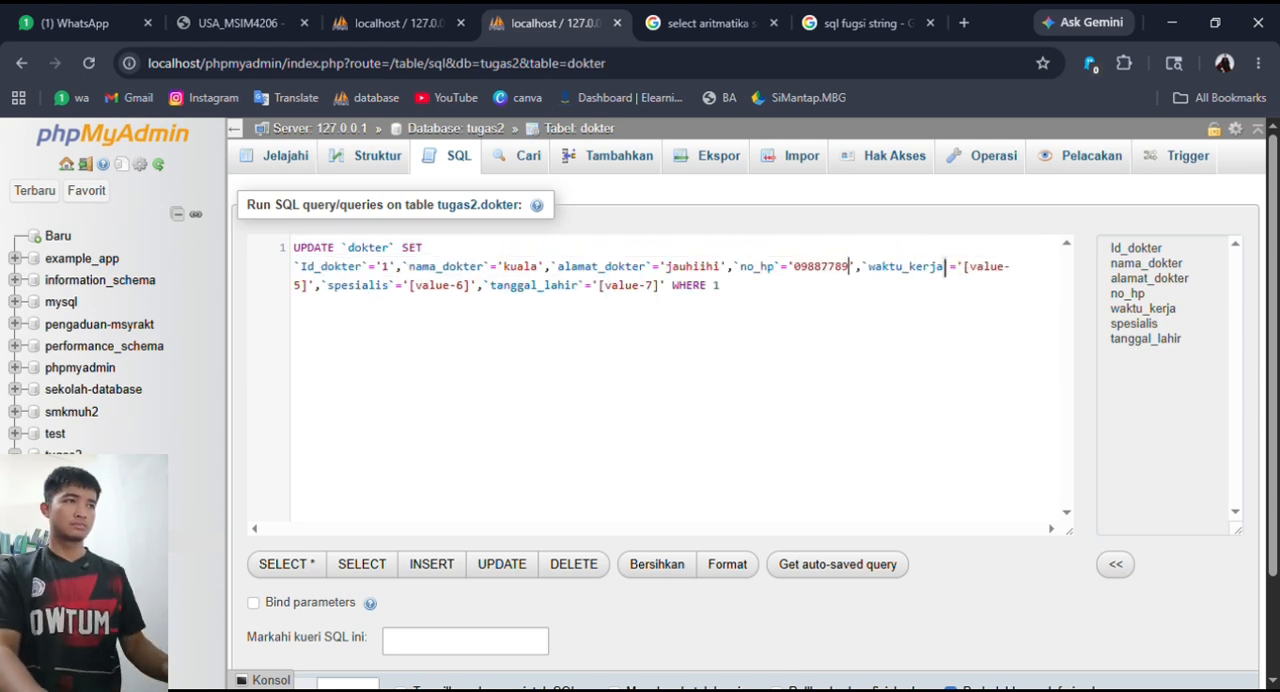
drag(310, 285, 963, 267)
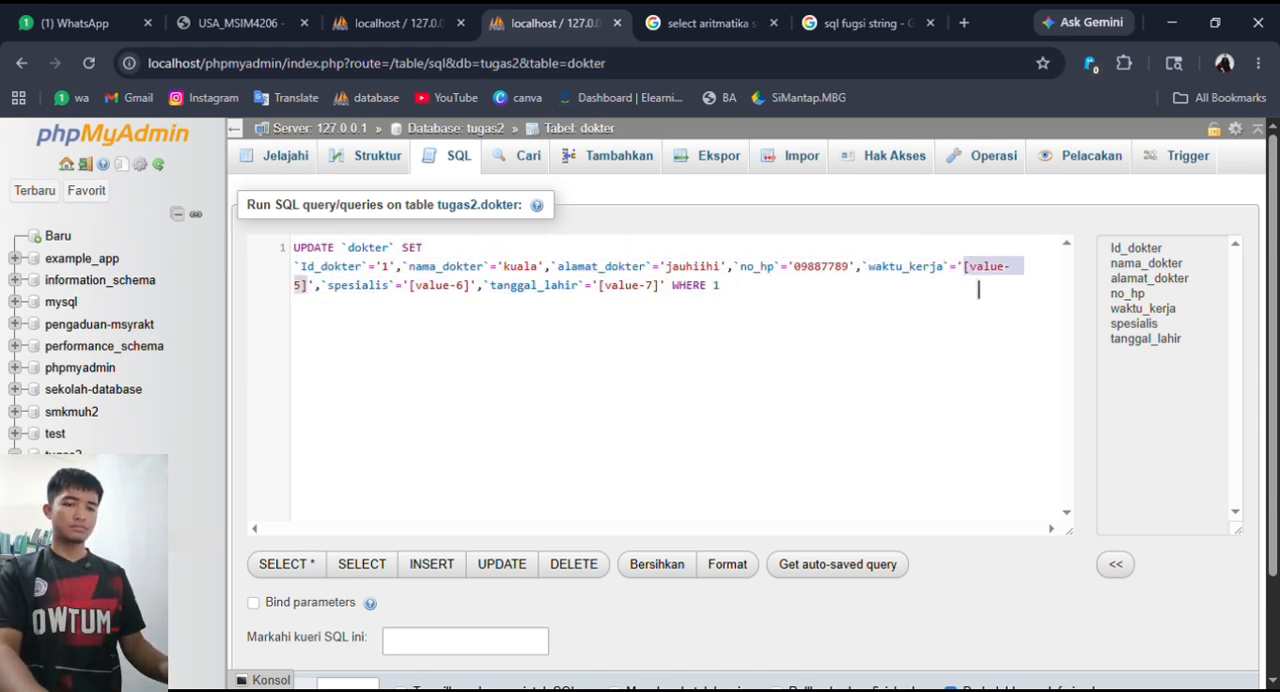
text(15:00:00)
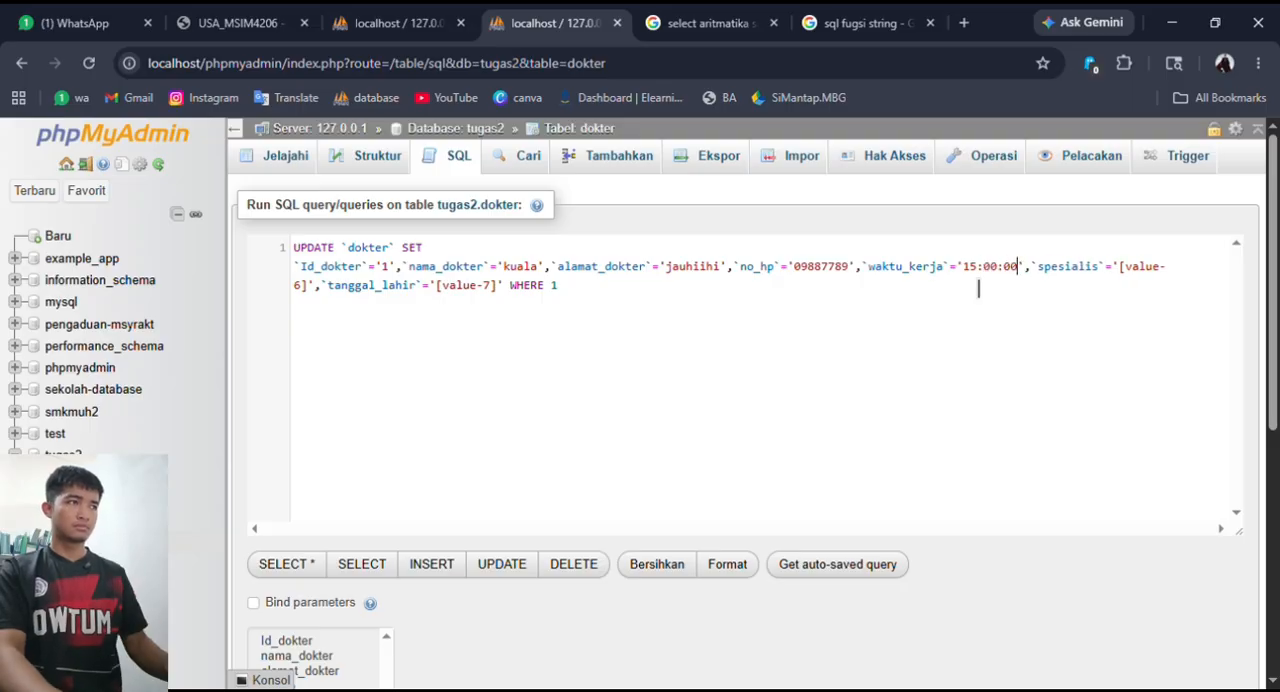
drag(1119, 266, 307, 285)
text(jantung)
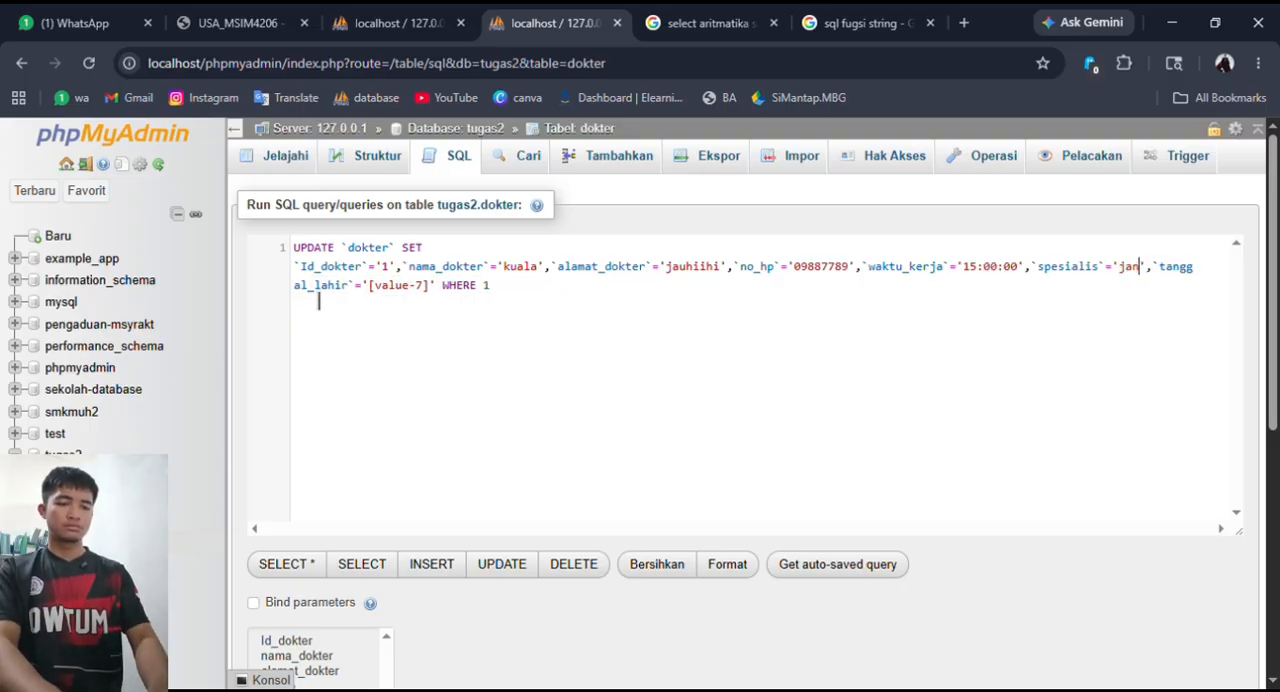
- Copy the first doctor's birth date from the dokter records into the tanggal_lahir placeholder and try to run the UPDATE
drag(467, 303, 412, 302)
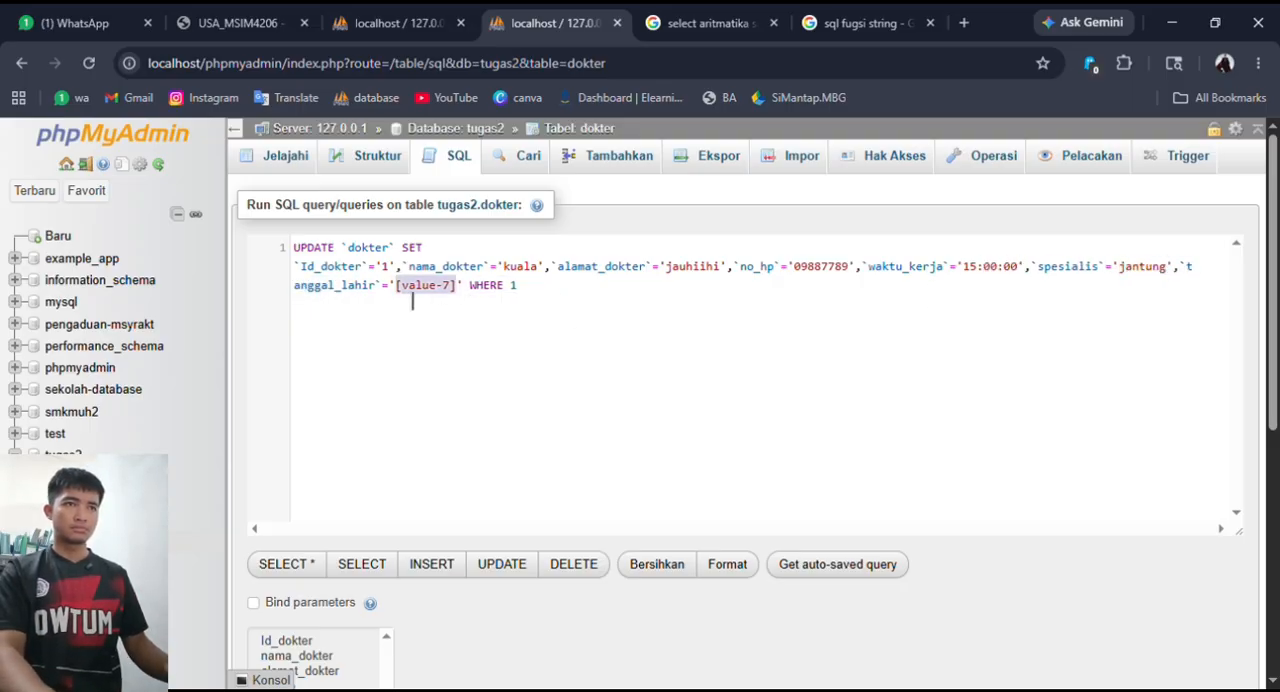
key(ctrl+shift+Tab)
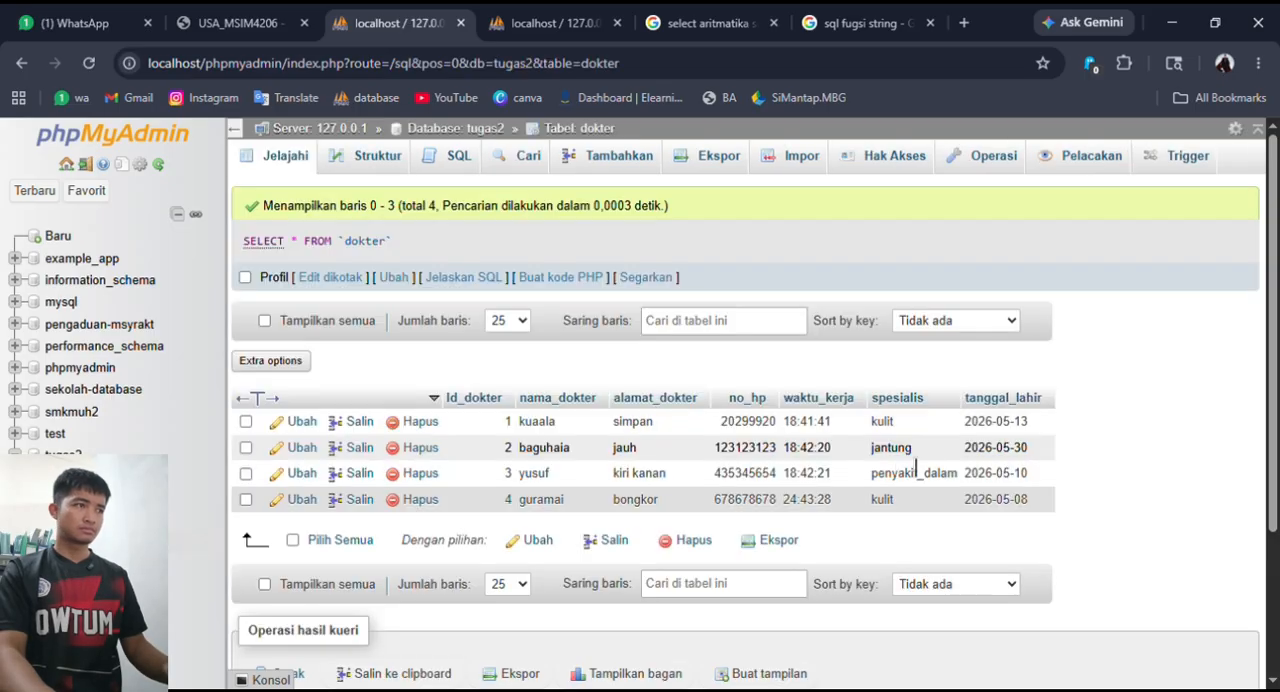
double_click(1030, 421)
key(ctrl+Tab)
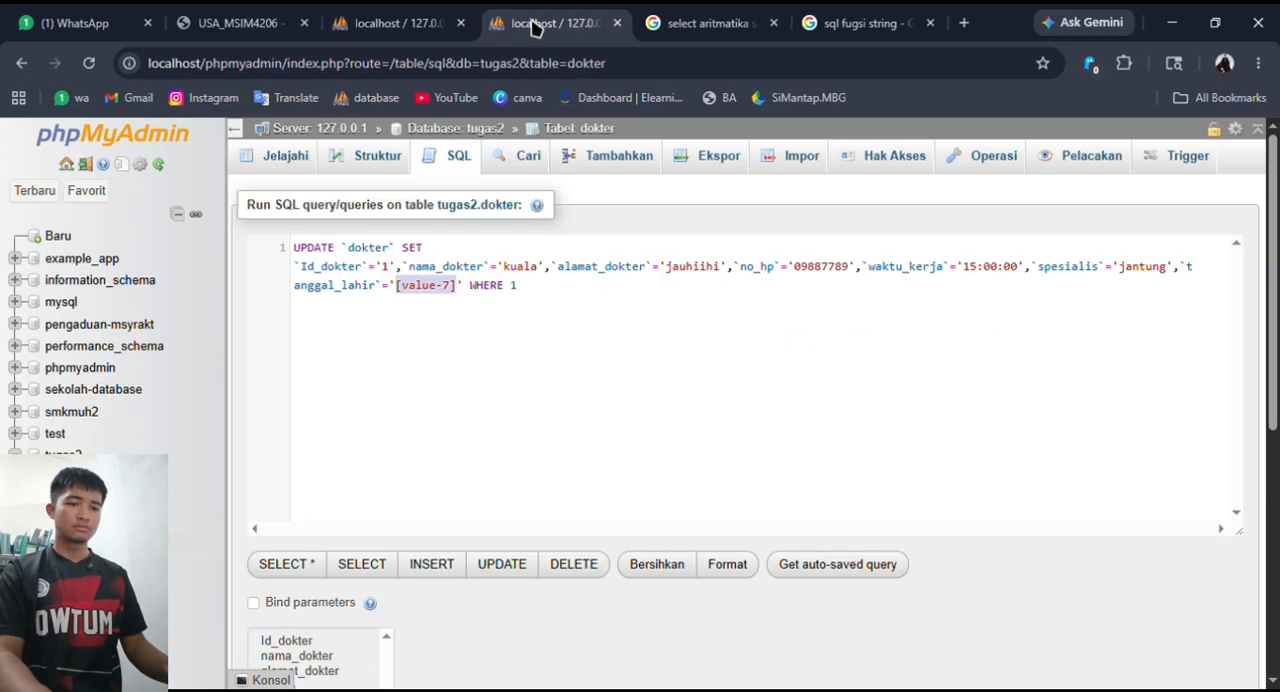
scroll(786, 371, down, 5)
click(418, 612)
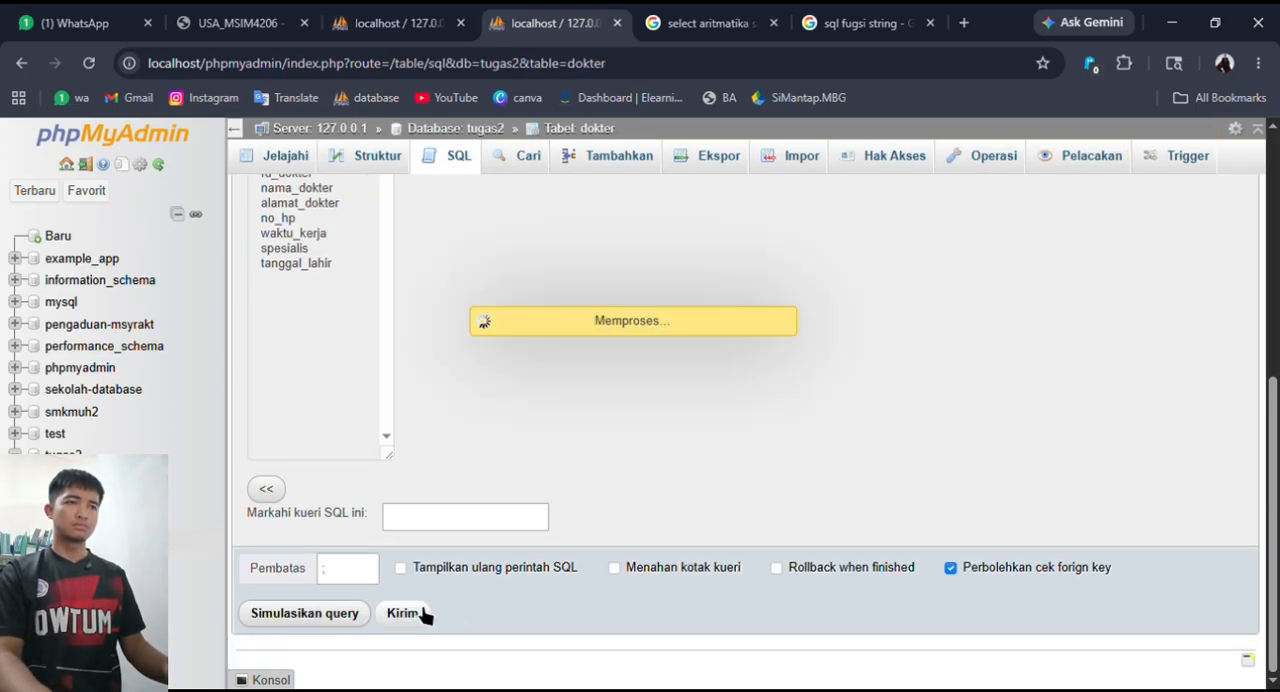
scroll(590, 595, up, 5)
scroll(598, 594, up, 2)
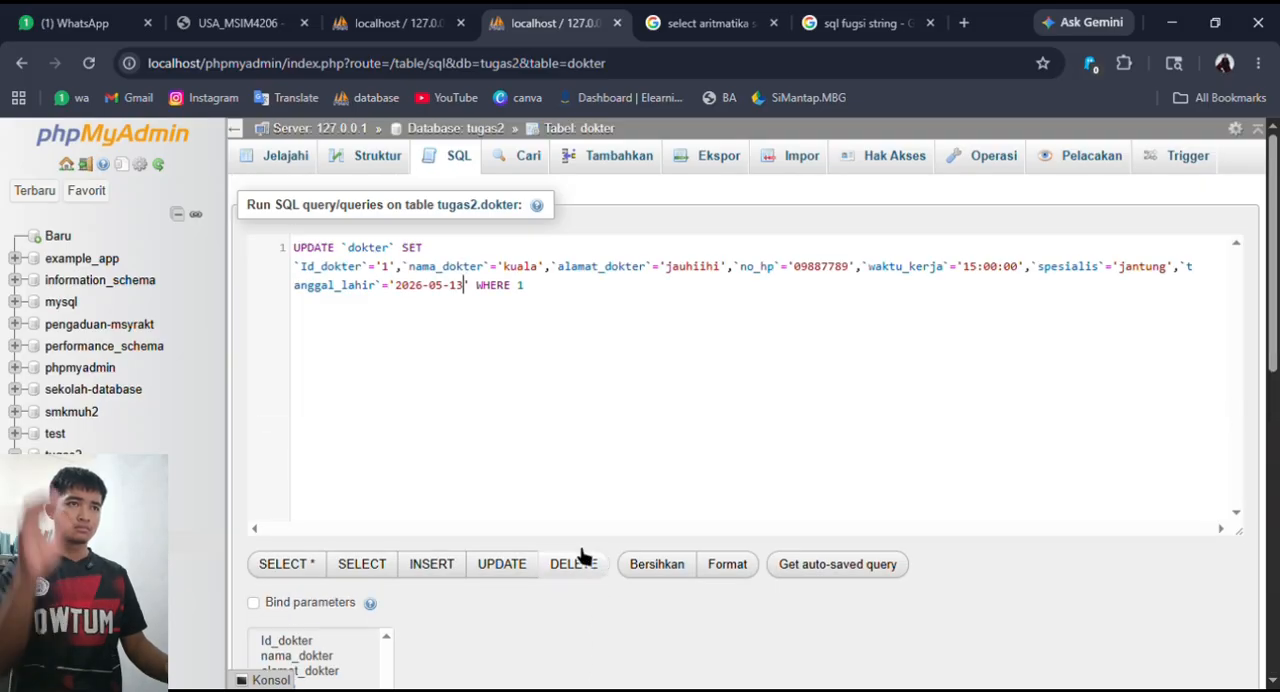
- Empty the Id_dokter value in the UPDATE and change its condition to WHERE Id_dokter = '1'
key(BackSpace)
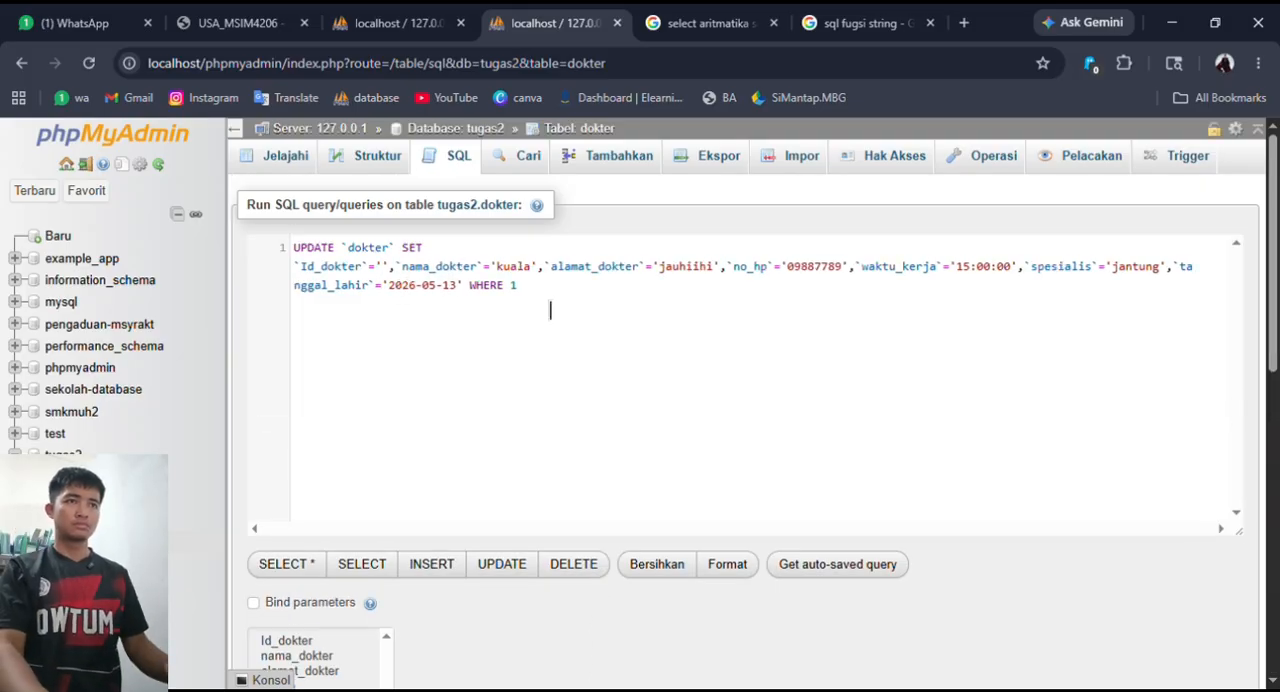
click(570, 310)
key(BackSpace)
text(Id_dokter)
key(Return)
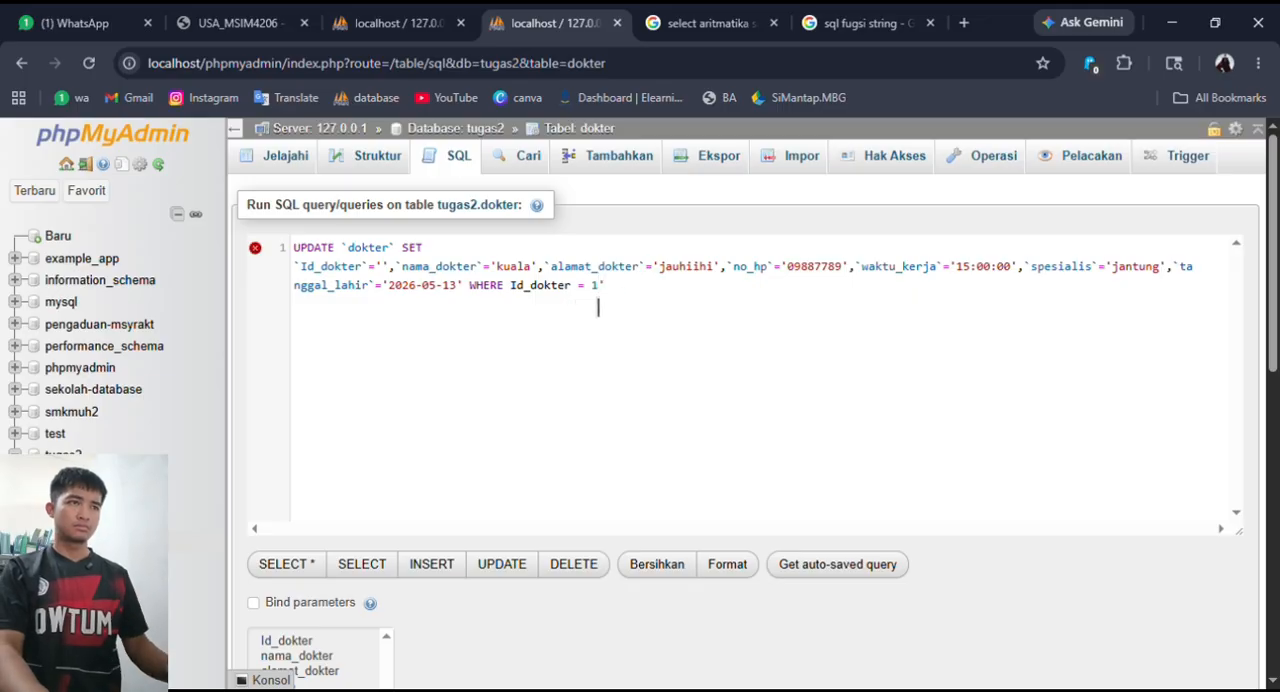
- Run the corrected UPDATE query and reload the dokter records in the other browser tab
scroll(686, 373, down, 3)
scroll(686, 373, down, 3)
scroll(563, 369, up, 6)
drag(664, 343, 296, 252)
scroll(622, 366, down, 6)
click(402, 422)
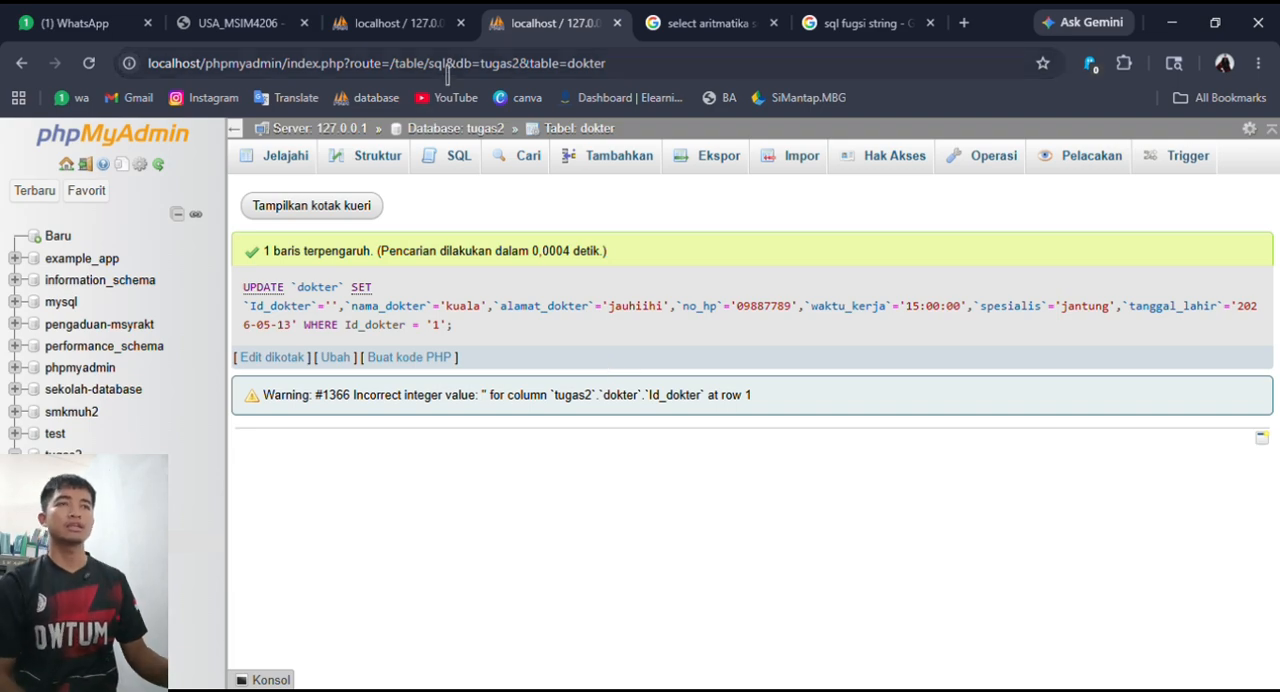
click(428, 22)
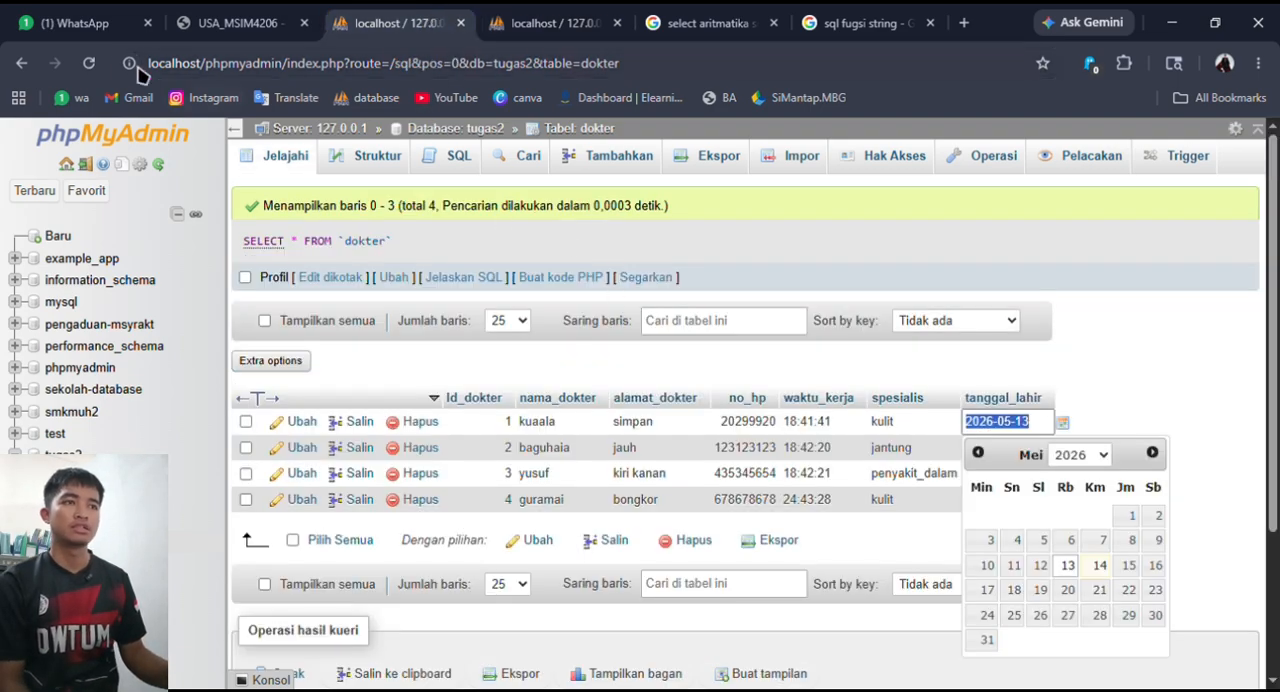
click(88, 64)
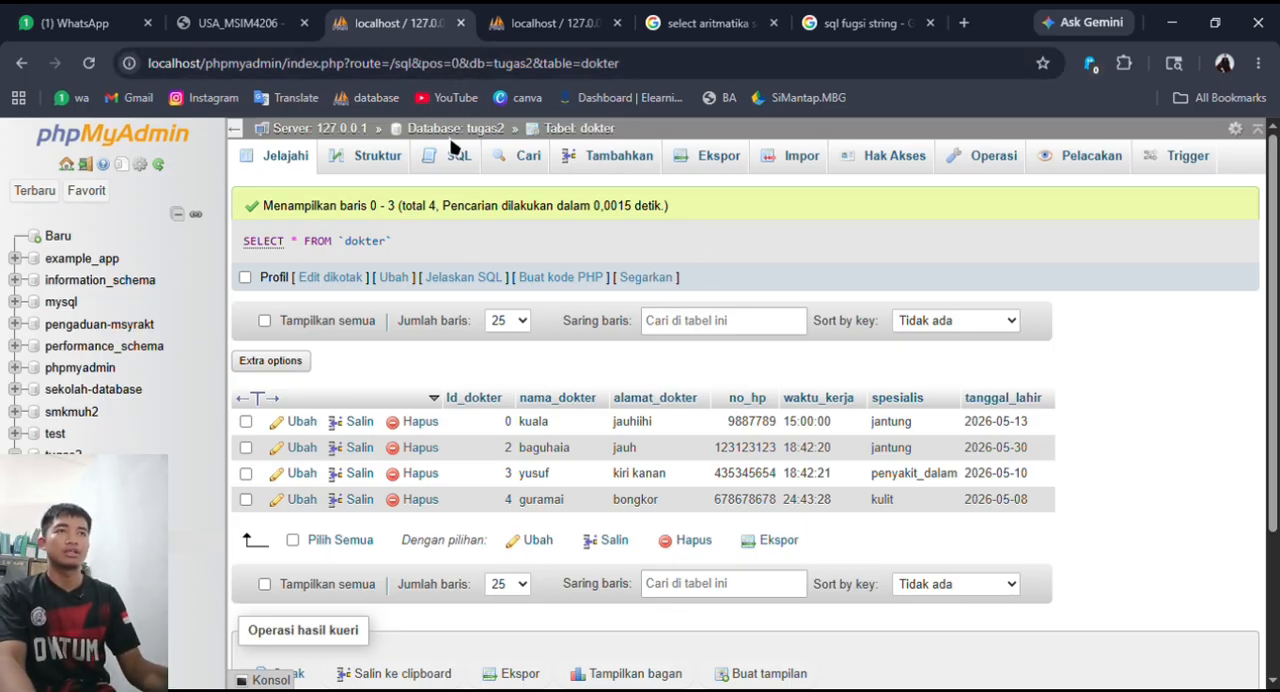
- Start a DELETE query on dokter with the condition id_dokter = '0', run it and confirm the deletion
click(443, 166)
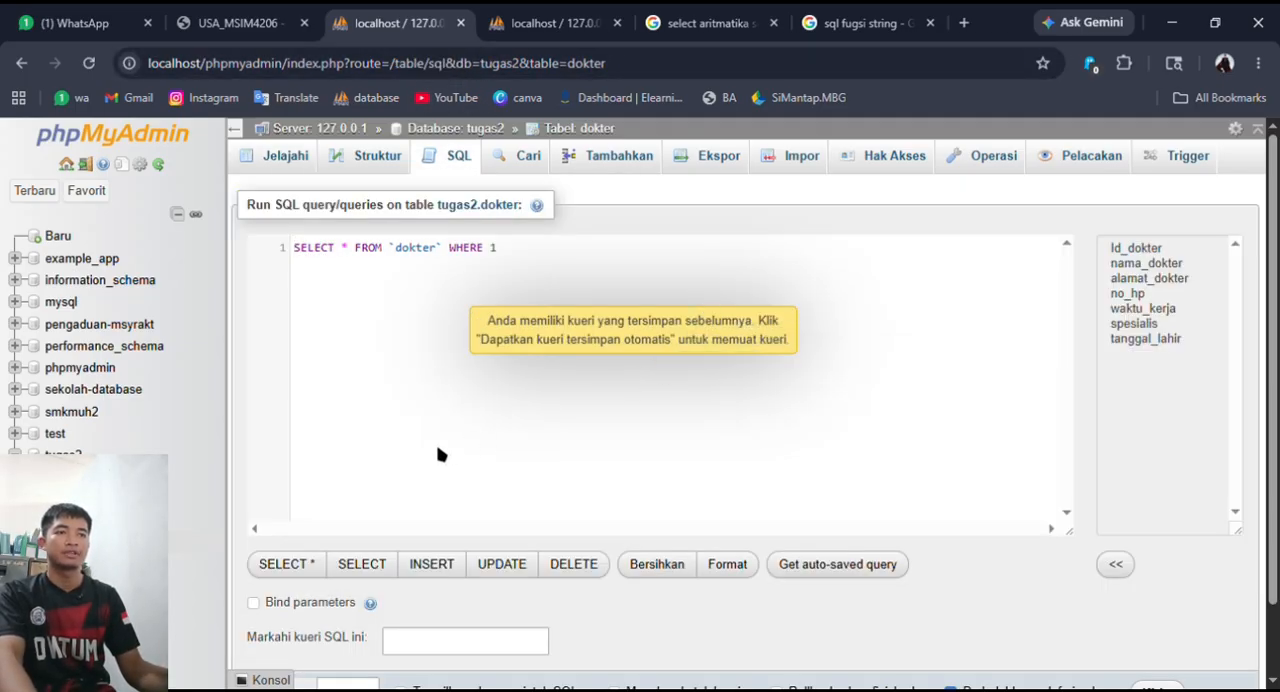
click(573, 566)
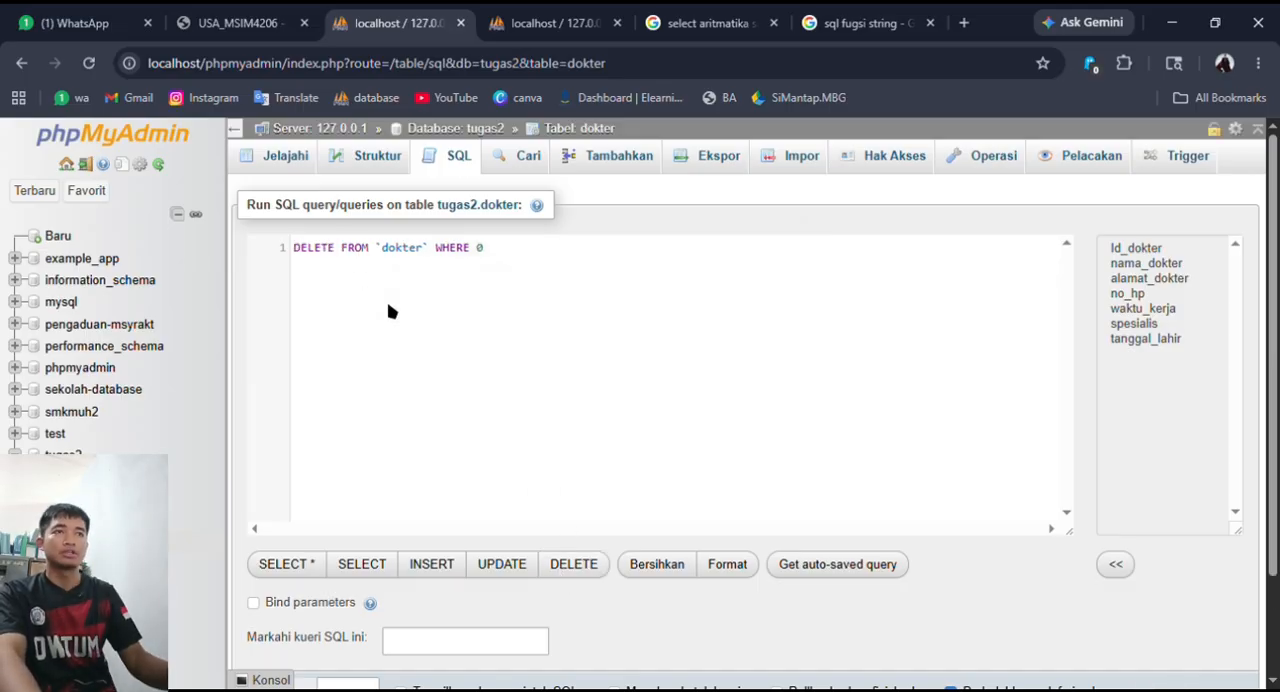
click(511, 265)
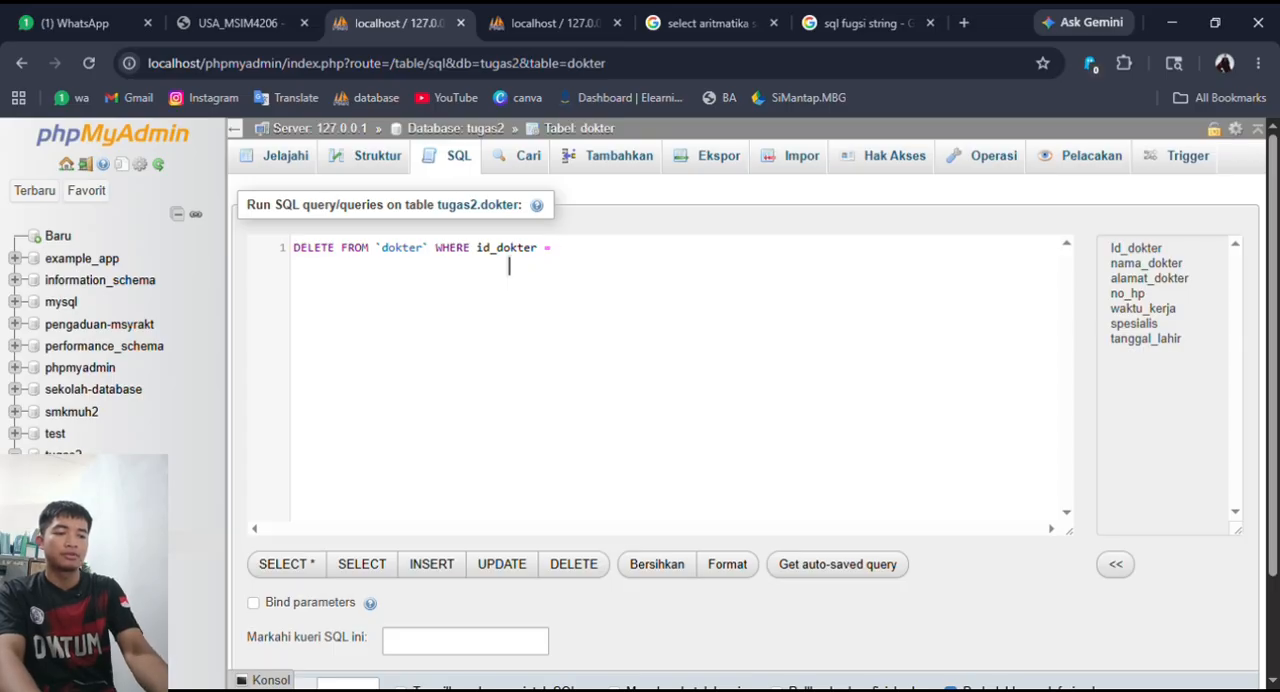
scroll(1045, 530, down, 2)
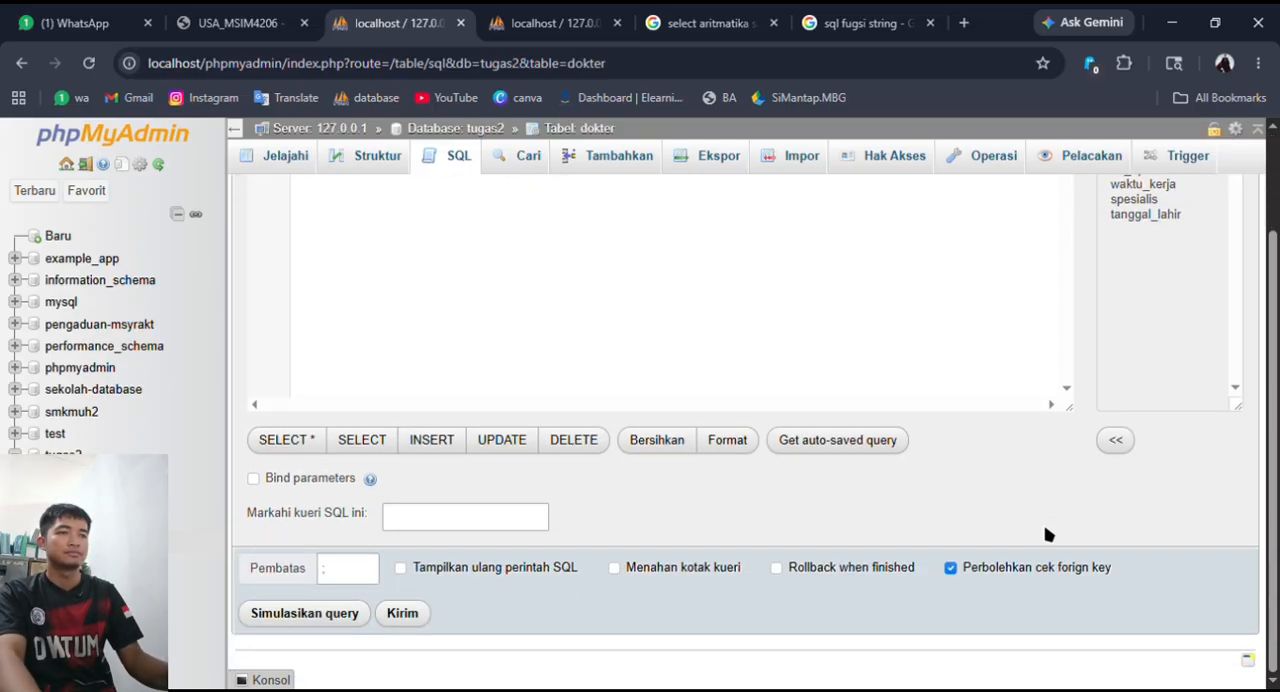
click(401, 614)
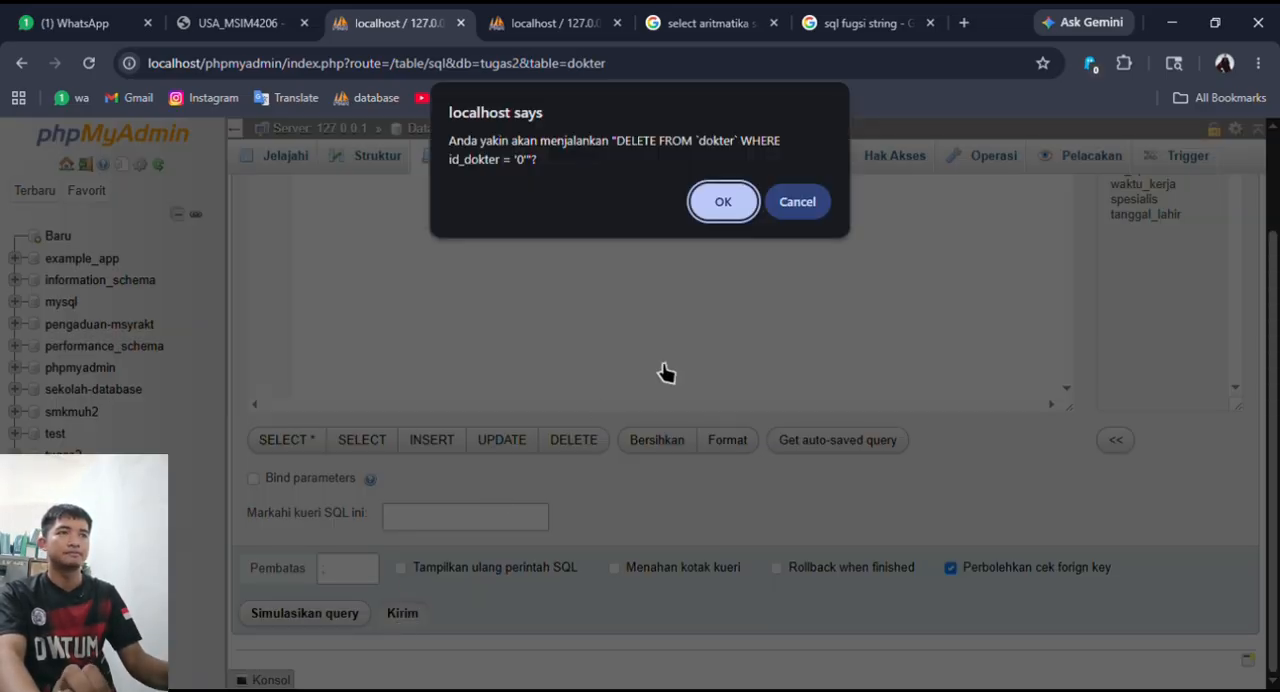
click(738, 212)
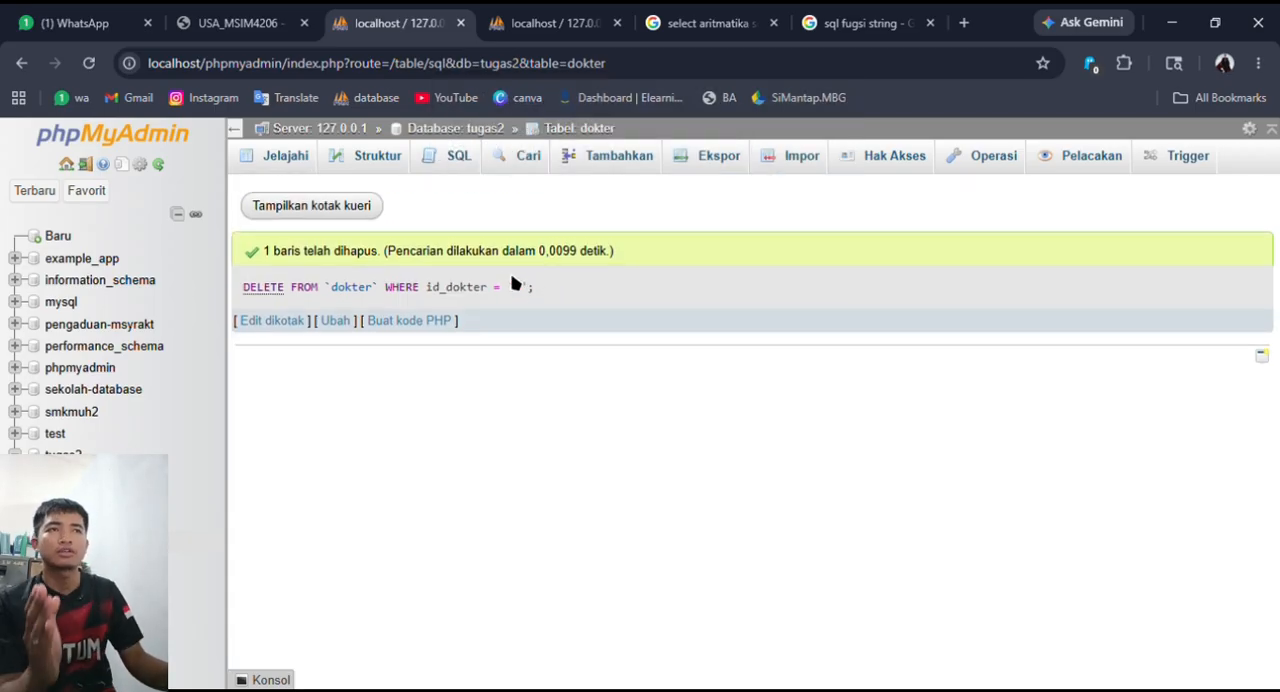
- Browse the remaining dokter records and open the table overview of the tugas2 database
click(386, 156)
click(280, 157)
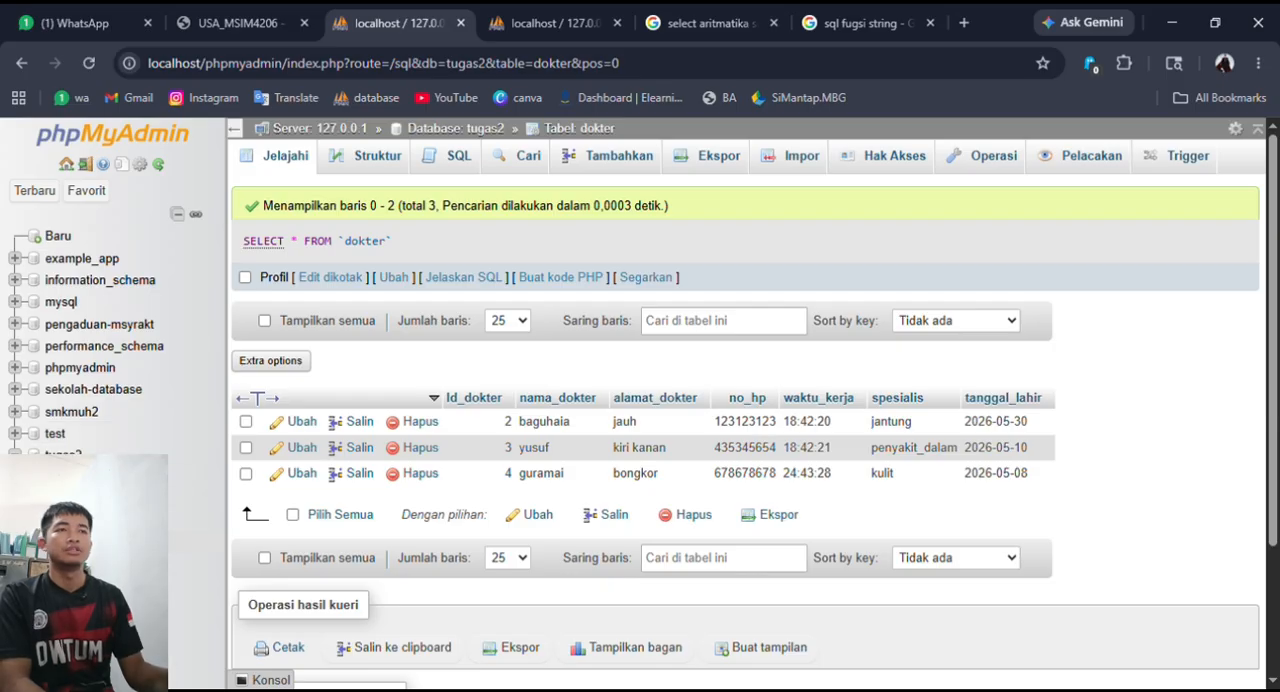
click(64, 457)
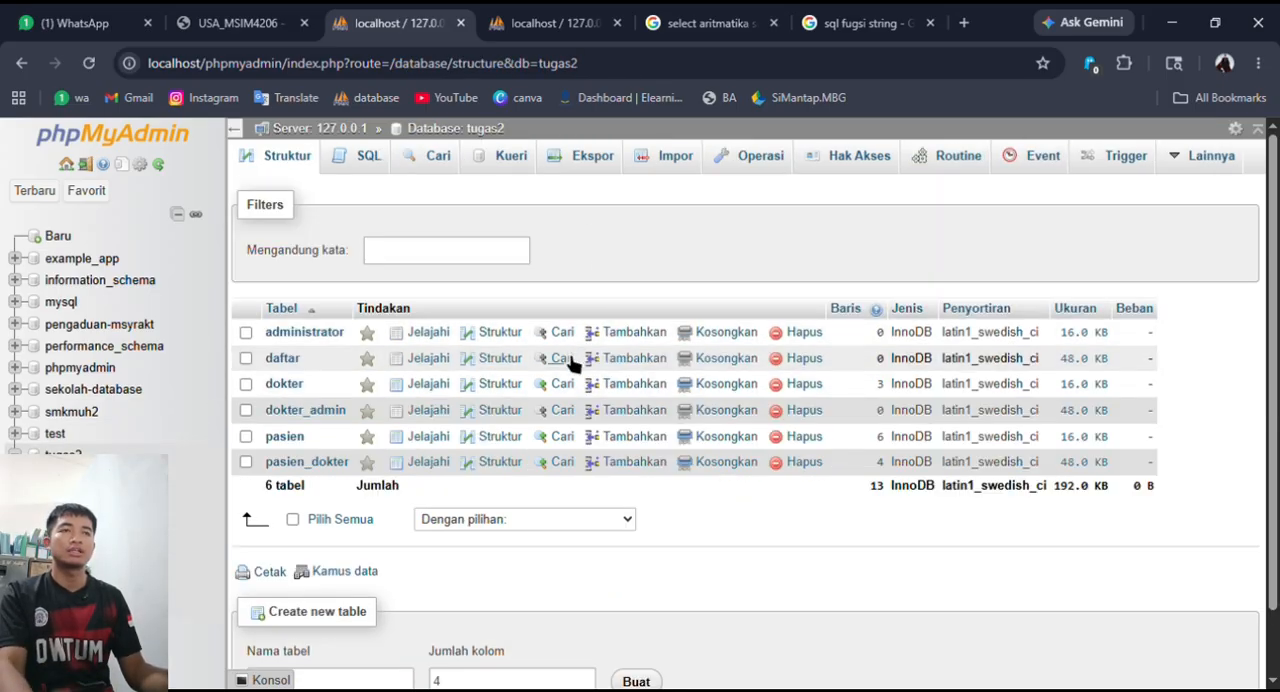
key(alt+Tab)
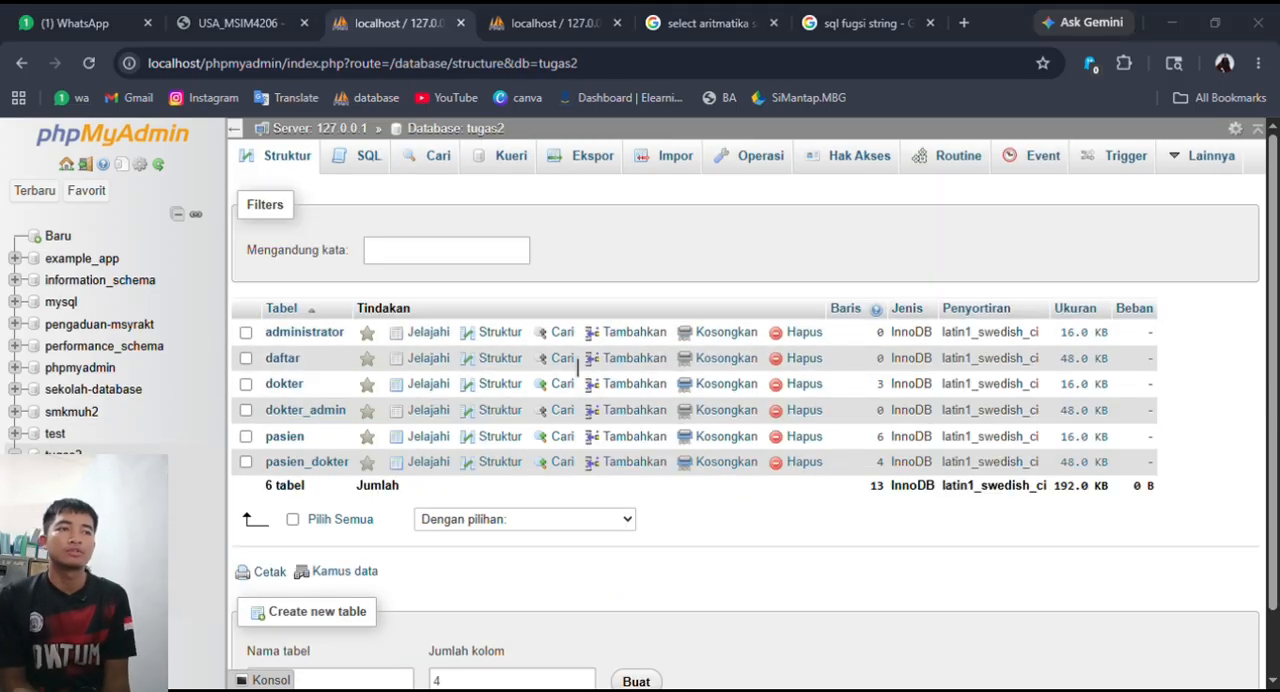